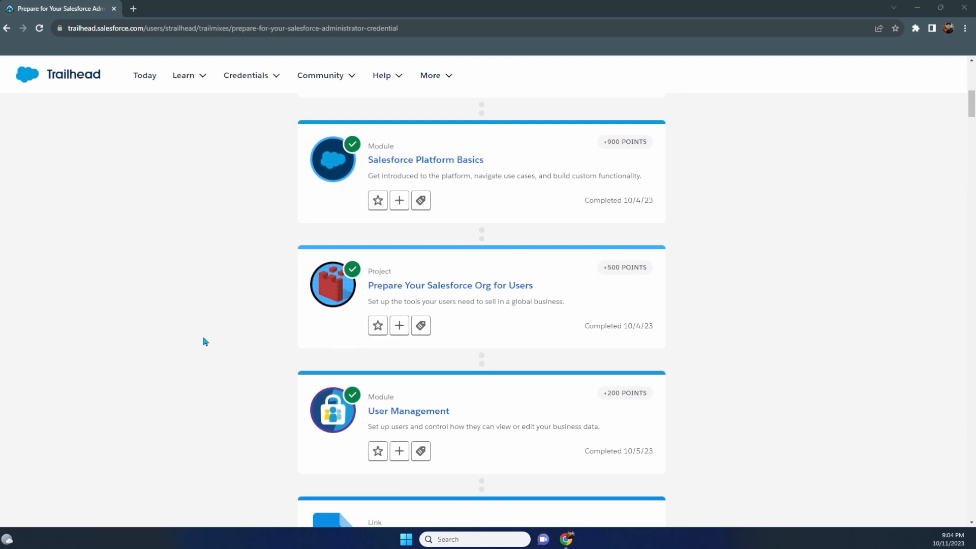
Open the Identity Basics module from the trailmix and start its unit Get to Know Salesforce Identity
{"action": "scroll", "coordinate": [205, 341], "scroll_direction": "down", "scroll_amount": 8}
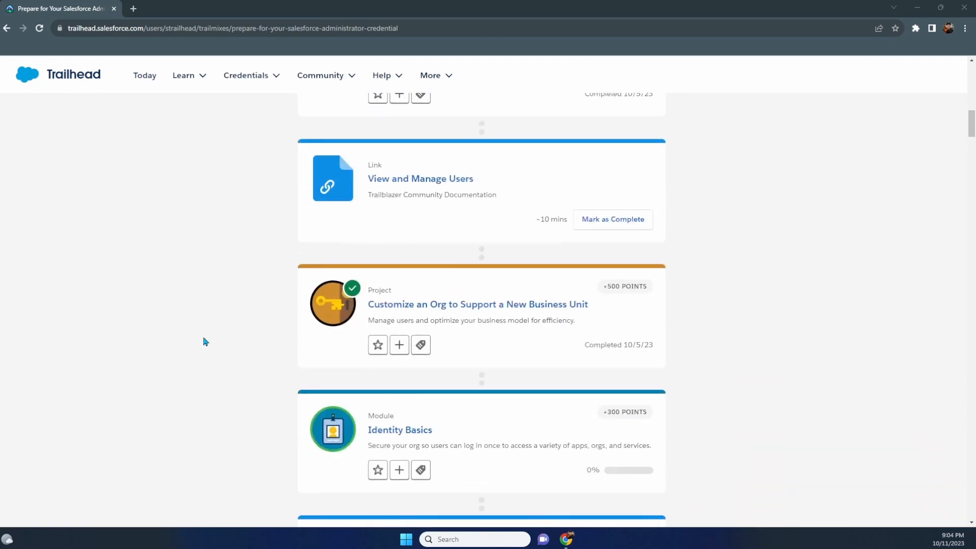
{"action": "scroll", "coordinate": [206, 341], "scroll_direction": "down", "scroll_amount": 4}
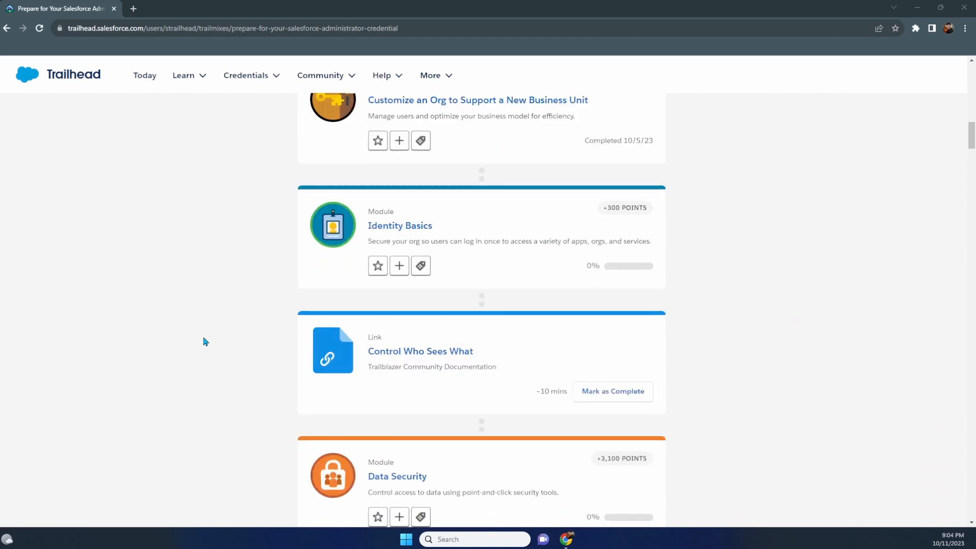
{"action": "scroll", "coordinate": [205, 342], "scroll_direction": "down", "scroll_amount": 1}
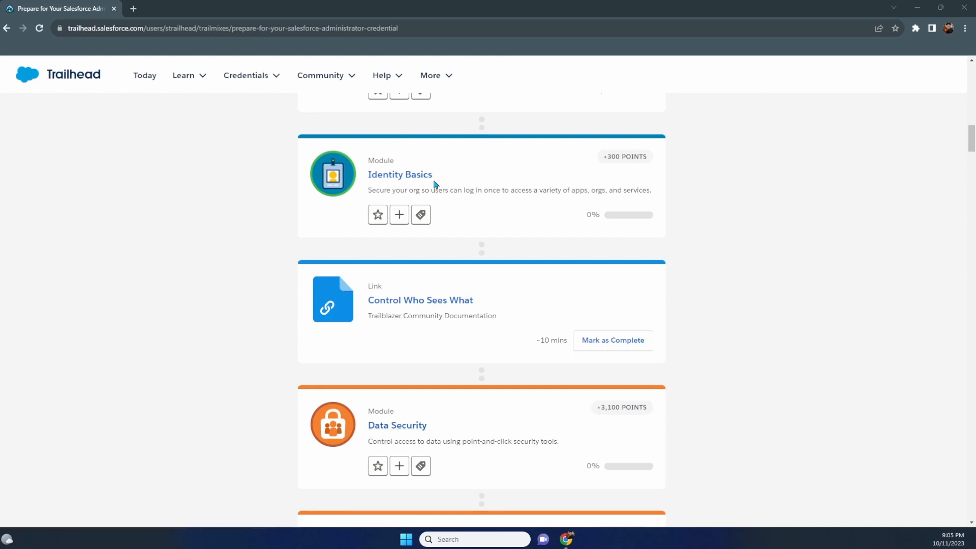
{"action": "left_click", "coordinate": [416, 177]}
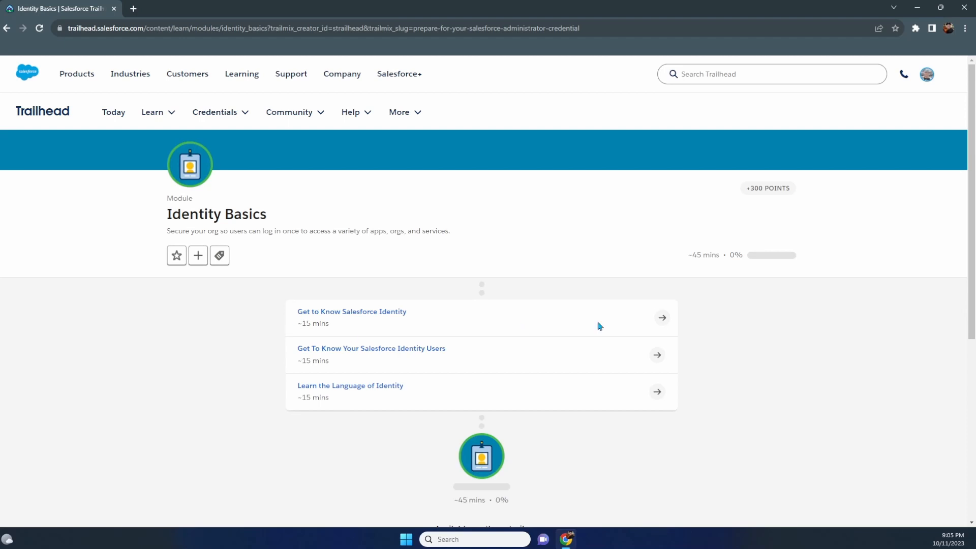
{"action": "left_click", "coordinate": [662, 320]}
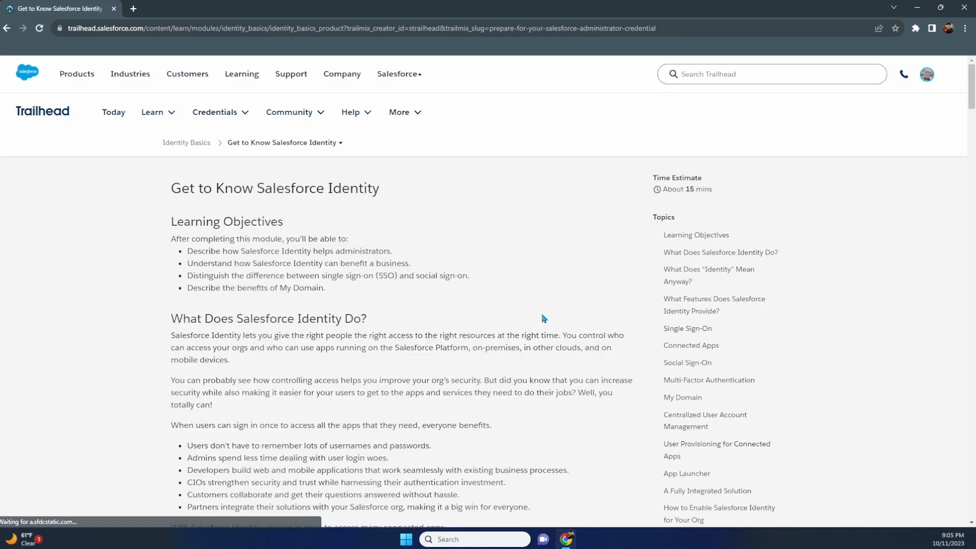
Read through the Get to Know Salesforce Identity unit, from the learning objectives to the resources
{"action": "scroll", "coordinate": [466, 305], "scroll_direction": "down", "scroll_amount": 2}
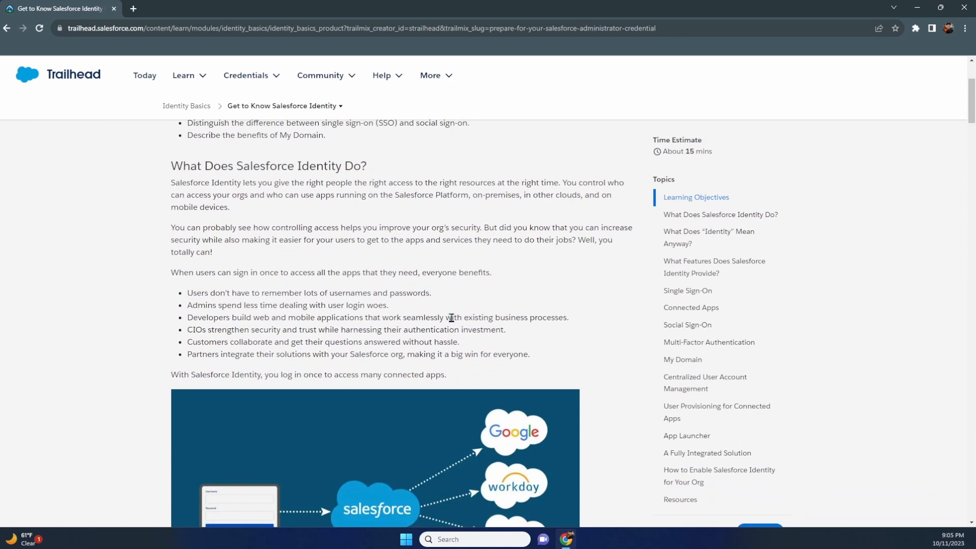
{"action": "scroll", "coordinate": [452, 318], "scroll_direction": "down", "scroll_amount": 4}
{"action": "scroll", "coordinate": [369, 339], "scroll_direction": "down", "scroll_amount": 5}
{"action": "scroll", "coordinate": [371, 340], "scroll_direction": "up", "scroll_amount": 1}
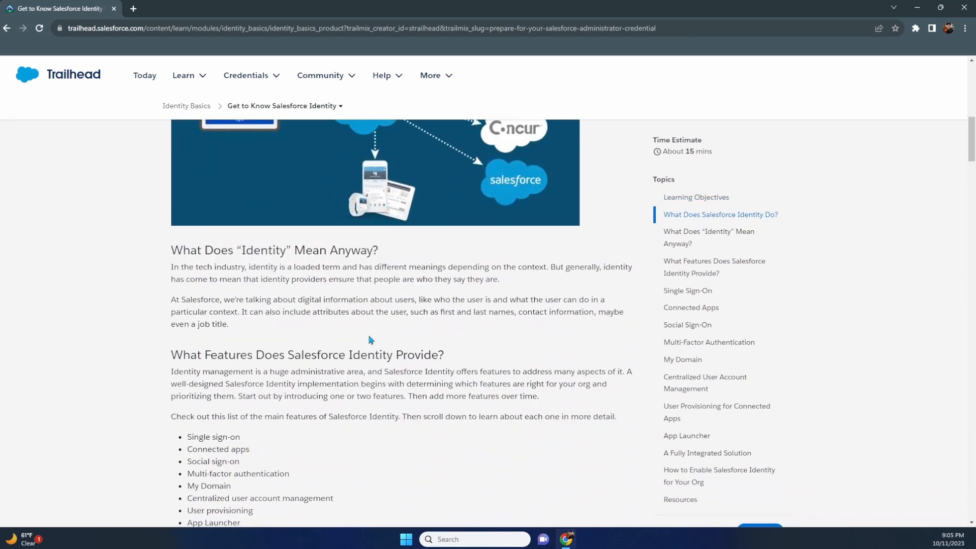
{"action": "scroll", "coordinate": [370, 340], "scroll_direction": "down", "scroll_amount": 3}
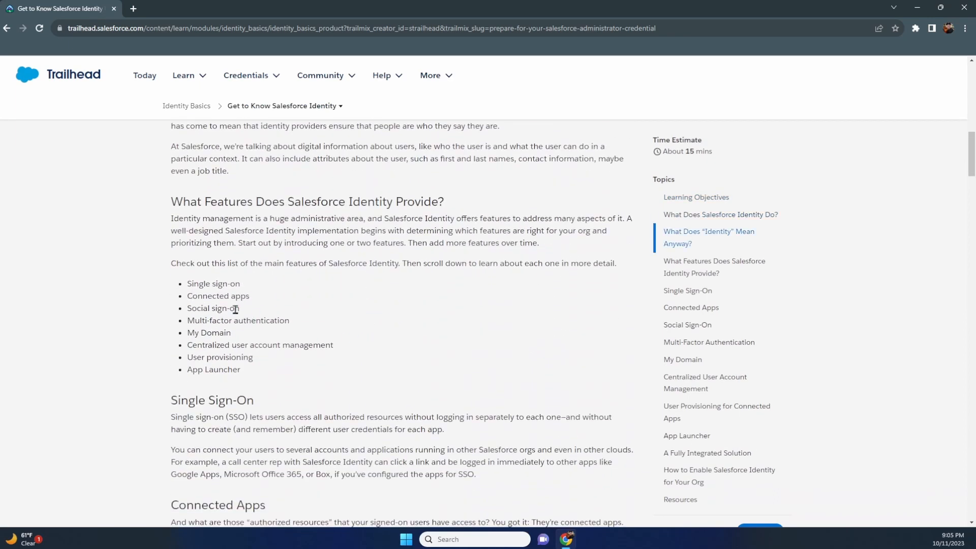
{"action": "scroll", "coordinate": [219, 371], "scroll_direction": "down", "scroll_amount": 8}
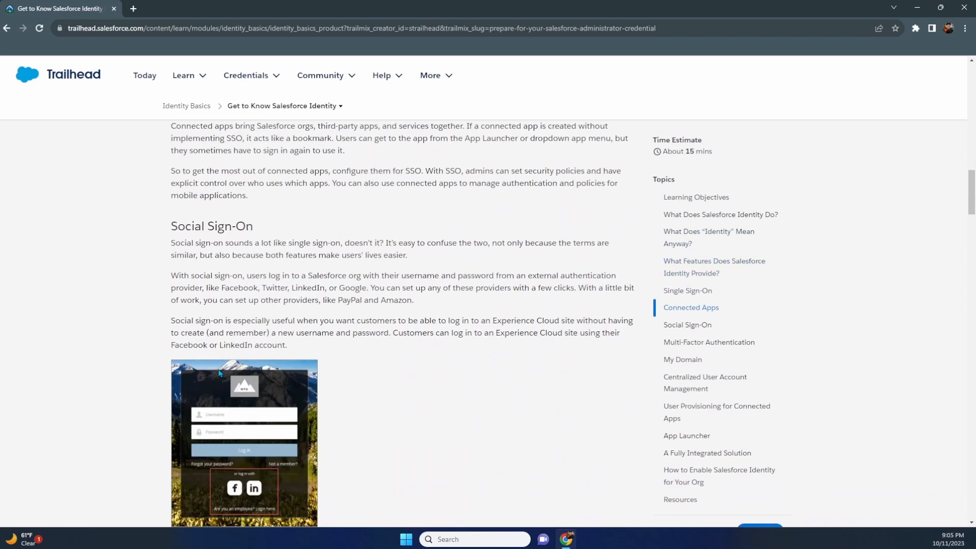
{"action": "scroll", "coordinate": [219, 372], "scroll_direction": "down", "scroll_amount": 4}
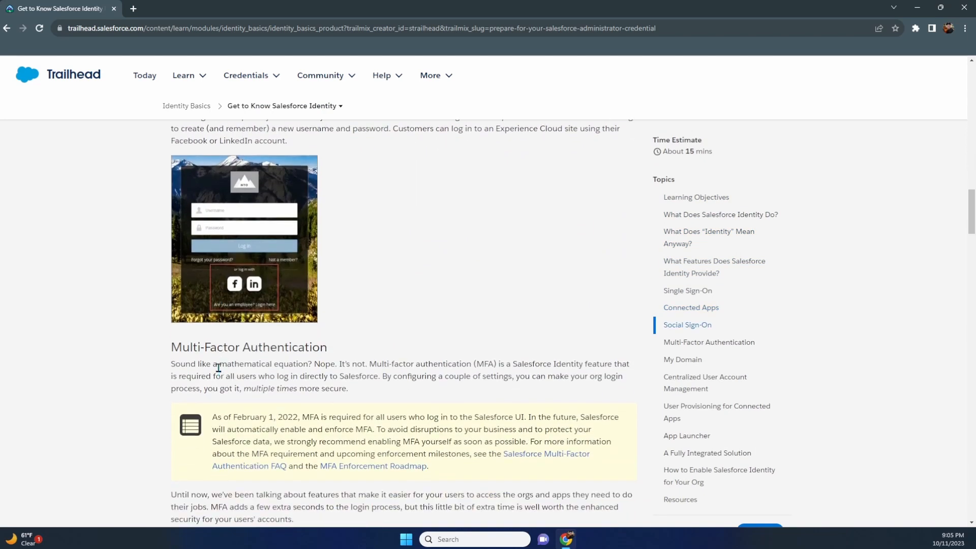
{"action": "scroll", "coordinate": [219, 367], "scroll_direction": "down", "scroll_amount": 10}
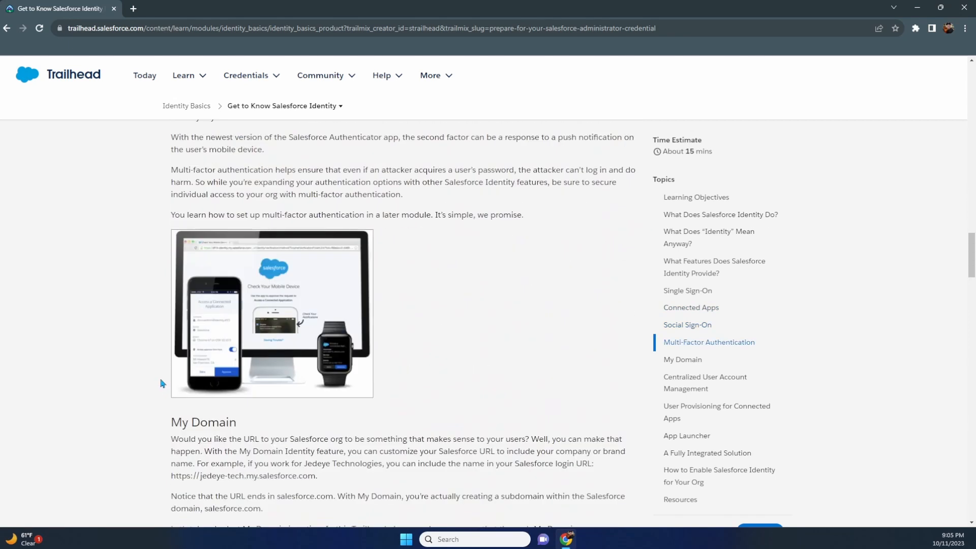
{"action": "scroll", "coordinate": [161, 384], "scroll_direction": "down", "scroll_amount": 4}
{"action": "scroll", "coordinate": [161, 383], "scroll_direction": "down", "scroll_amount": 4}
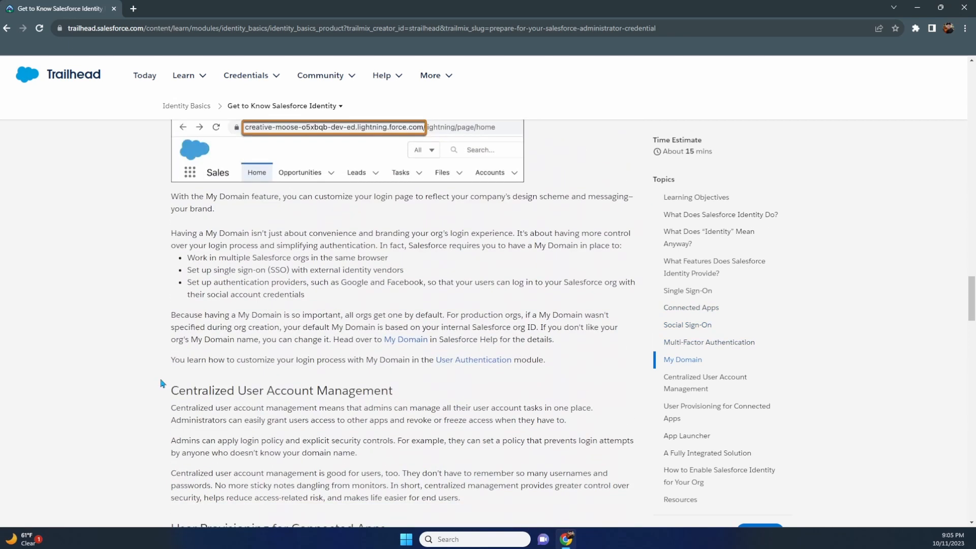
{"action": "scroll", "coordinate": [160, 383], "scroll_direction": "down", "scroll_amount": 7}
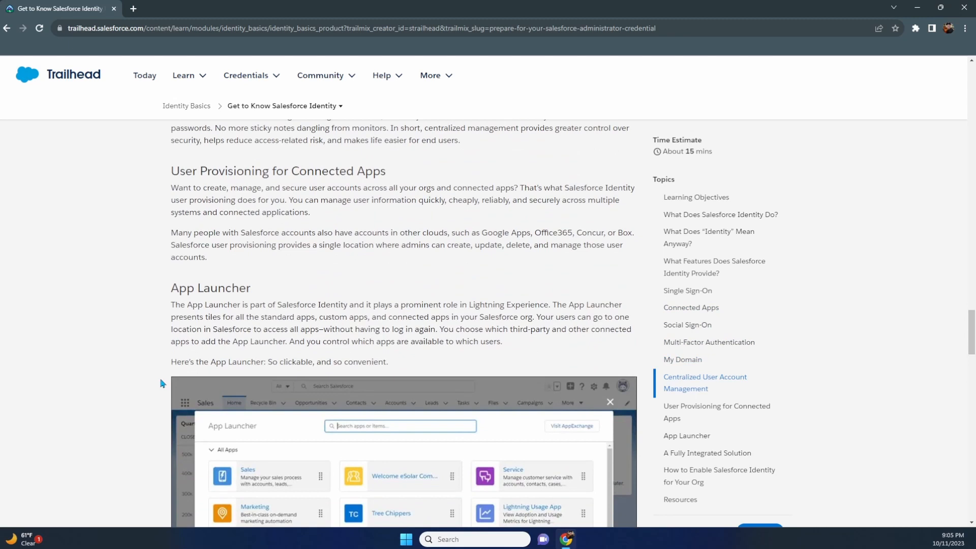
{"action": "scroll", "coordinate": [161, 383], "scroll_direction": "down", "scroll_amount": 11}
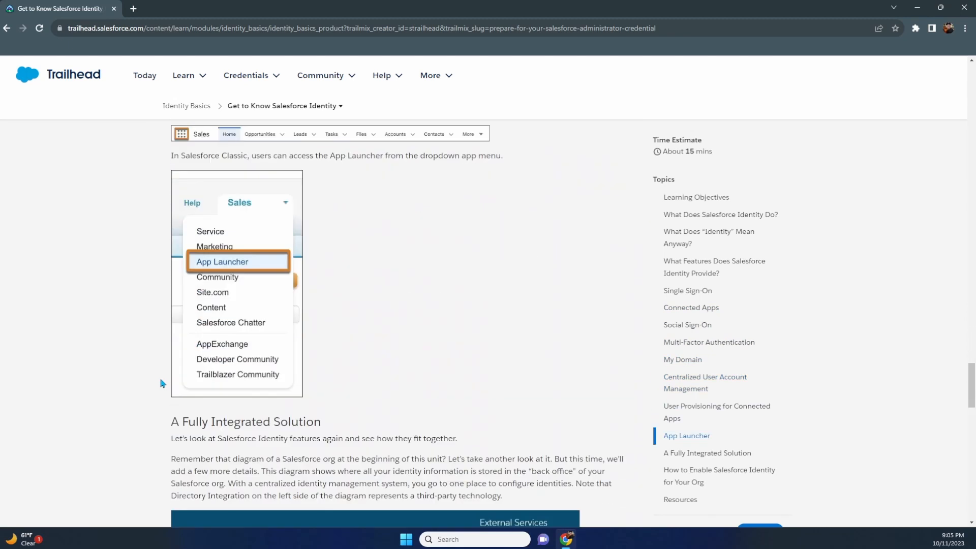
{"action": "scroll", "coordinate": [160, 383], "scroll_direction": "down", "scroll_amount": 5}
{"action": "scroll", "coordinate": [160, 384], "scroll_direction": "down", "scroll_amount": 9}
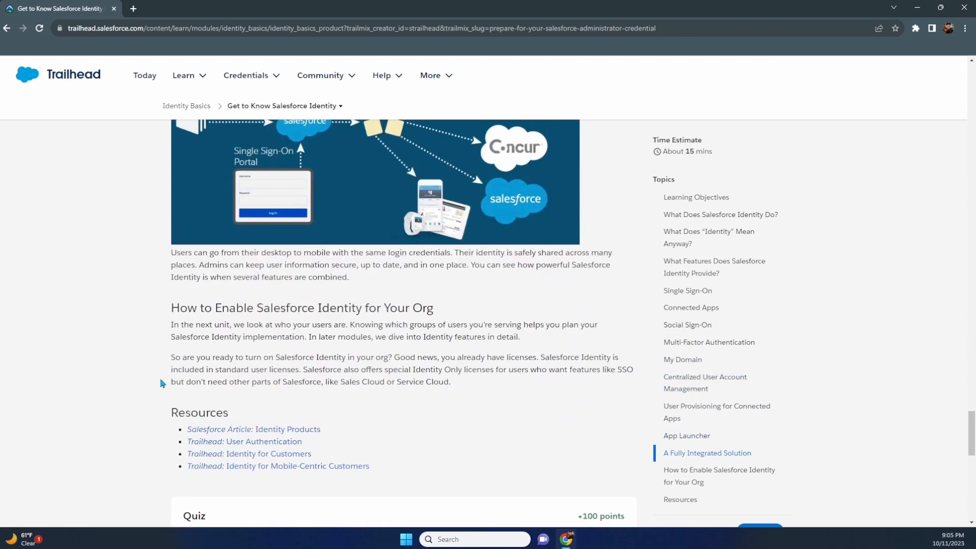
Answer quiz question 1 with C (Decentralized user management) and question 2 with B (access services without logging in to each one), and check the quiz
{"action": "scroll", "coordinate": [160, 383], "scroll_direction": "down", "scroll_amount": 2}
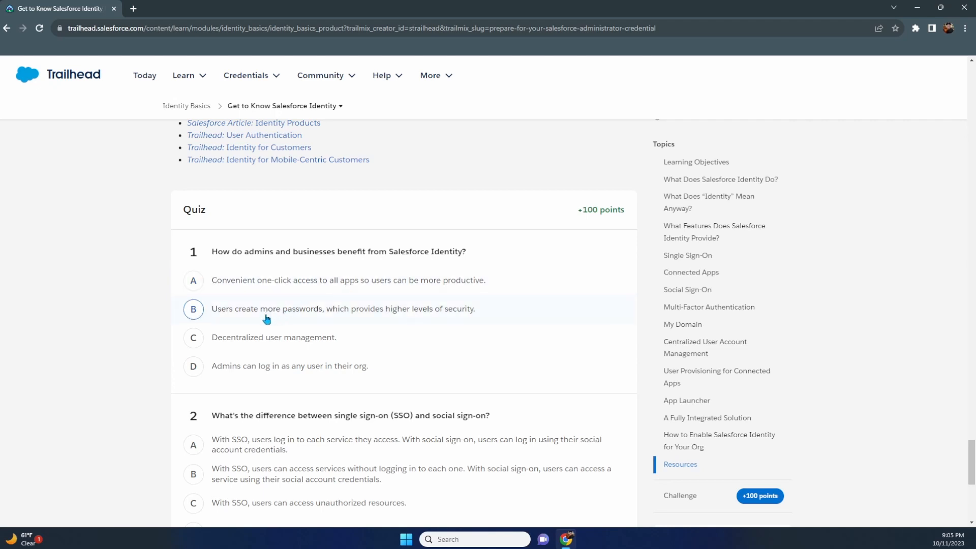
{"action": "left_click", "coordinate": [251, 344]}
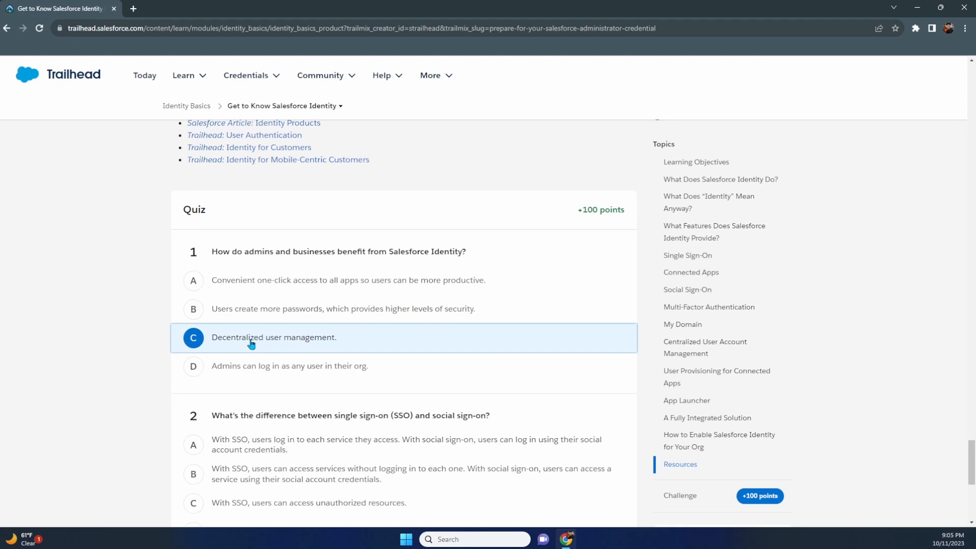
{"action": "scroll", "coordinate": [251, 344], "scroll_direction": "down", "scroll_amount": 3}
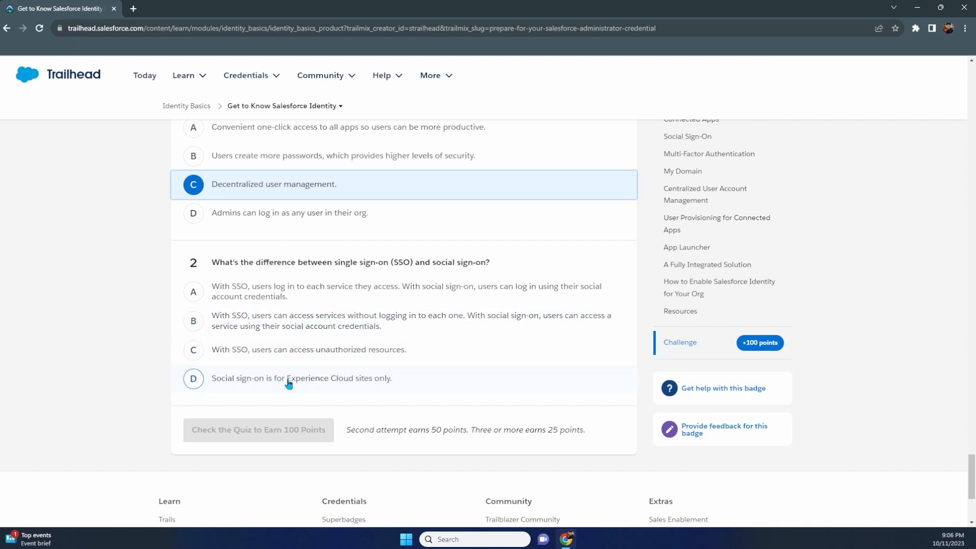
{"action": "left_click", "coordinate": [292, 329]}
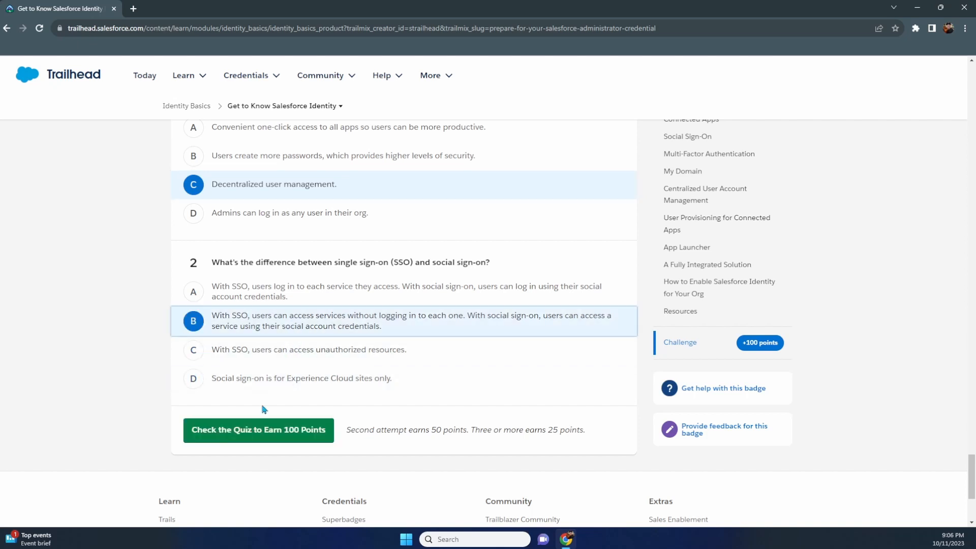
{"action": "left_click", "coordinate": [258, 431]}
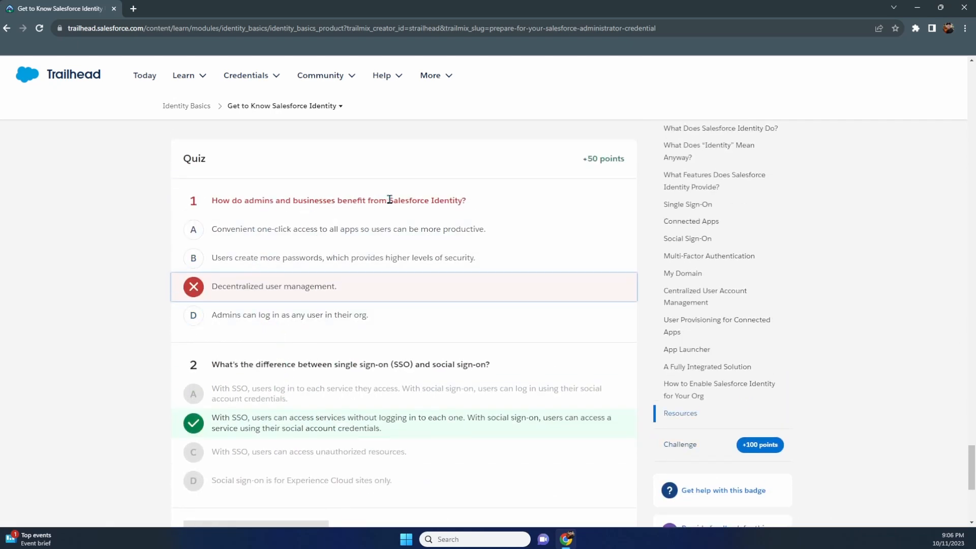
Review the unit's sections again for how admins and businesses benefit from Salesforce Identity
{"action": "left_click_drag", "start_coordinate": [389, 200], "coordinate": [459, 202]}
{"action": "scroll", "coordinate": [460, 209], "scroll_direction": "up", "scroll_amount": 15}
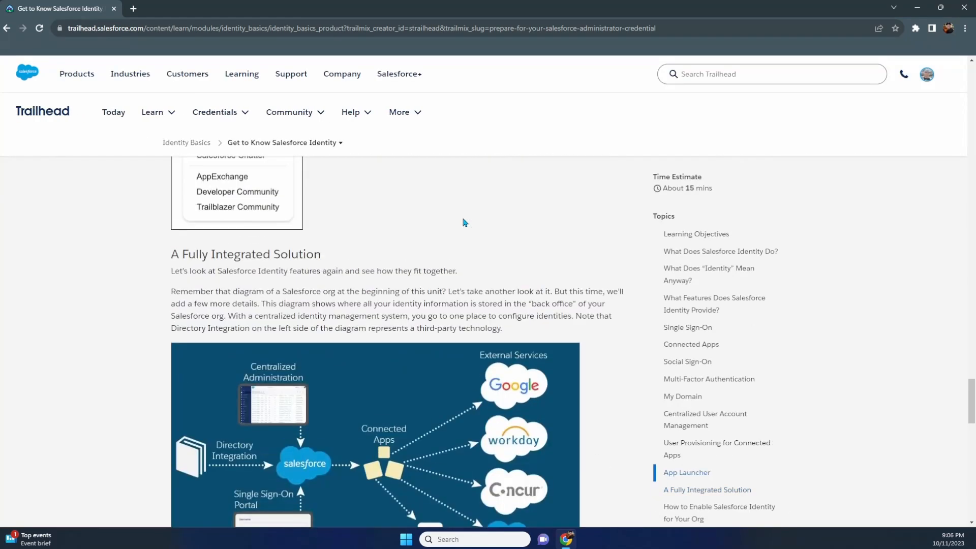
{"action": "scroll", "coordinate": [463, 222], "scroll_direction": "up", "scroll_amount": 8}
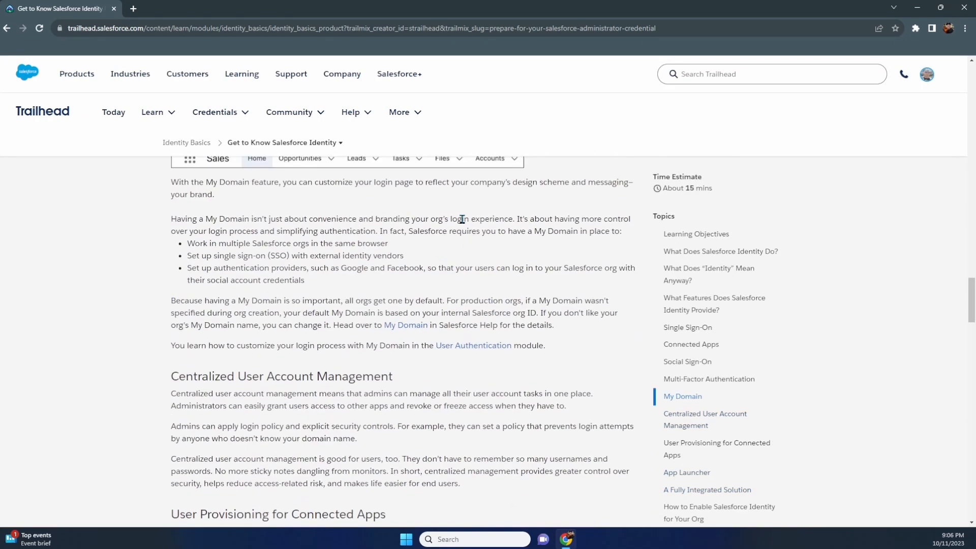
{"action": "scroll", "coordinate": [461, 220], "scroll_direction": "up", "scroll_amount": 10}
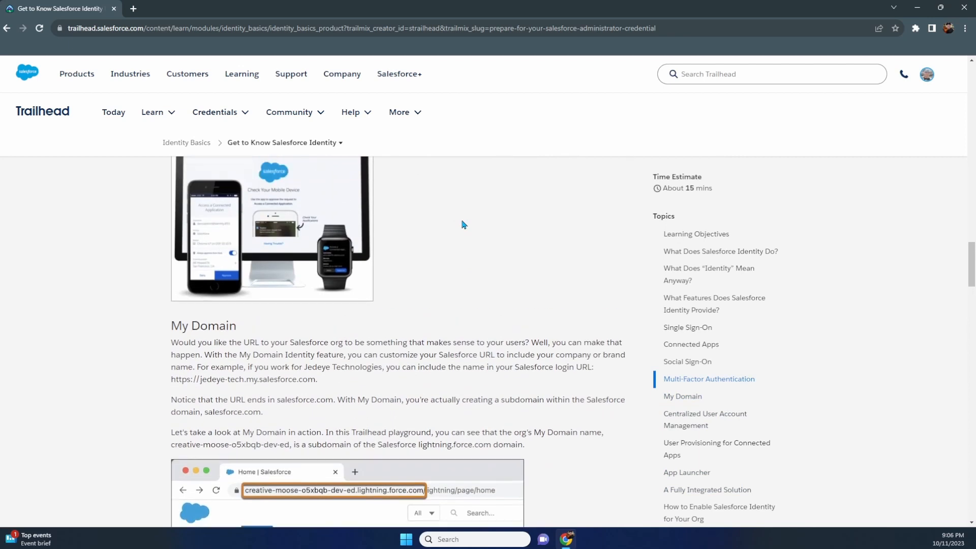
{"action": "scroll", "coordinate": [462, 220], "scroll_direction": "up", "scroll_amount": 10}
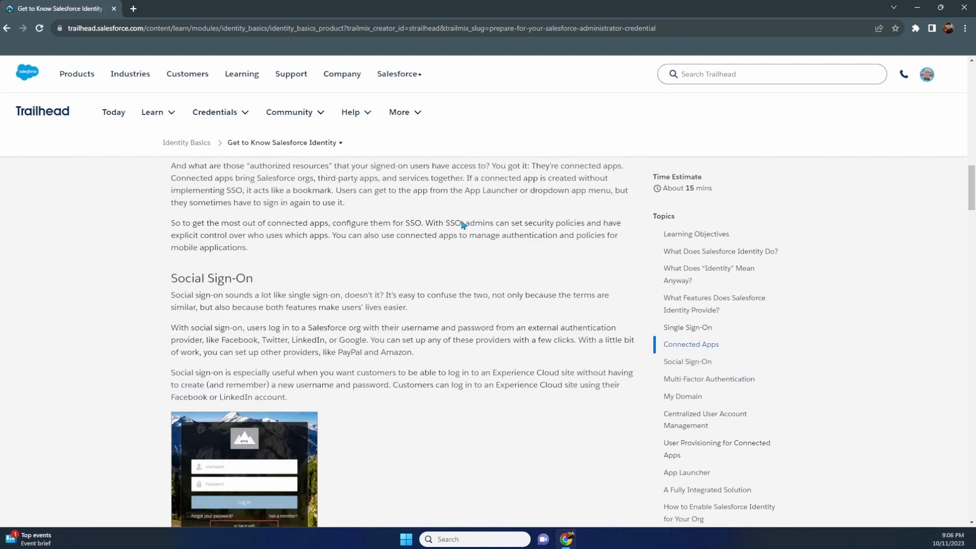
{"action": "scroll", "coordinate": [464, 224], "scroll_direction": "up", "scroll_amount": 12}
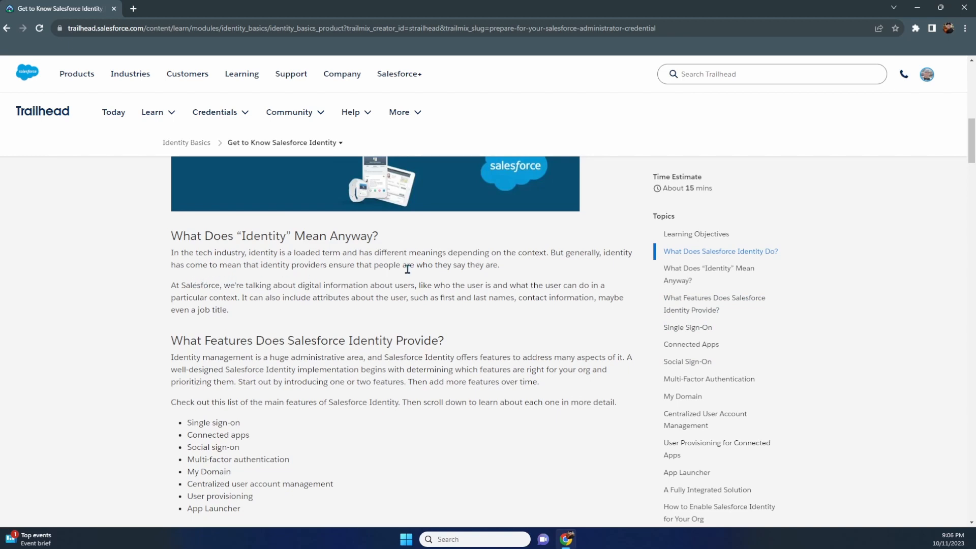
{"action": "scroll", "coordinate": [268, 300], "scroll_direction": "down", "scroll_amount": 15}
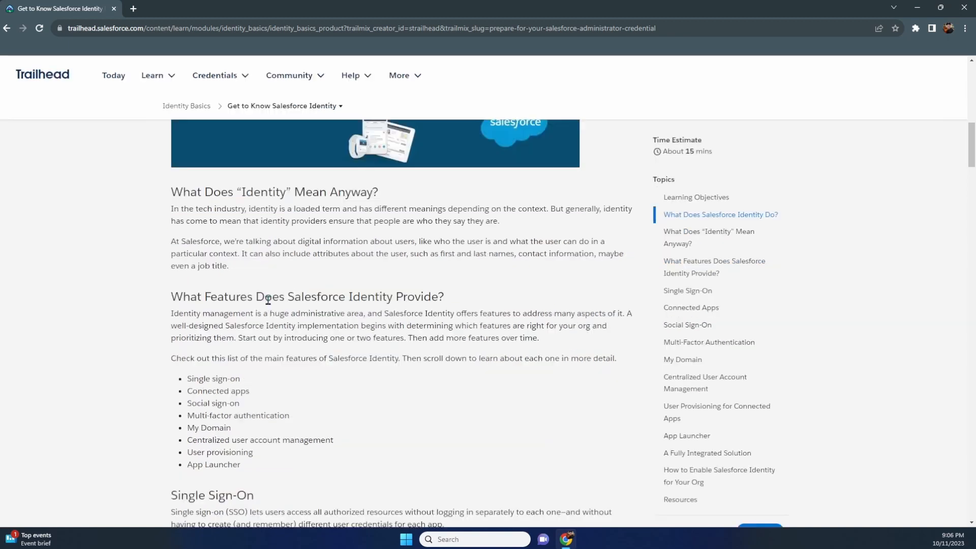
{"action": "scroll", "coordinate": [268, 300], "scroll_direction": "down", "scroll_amount": 20}
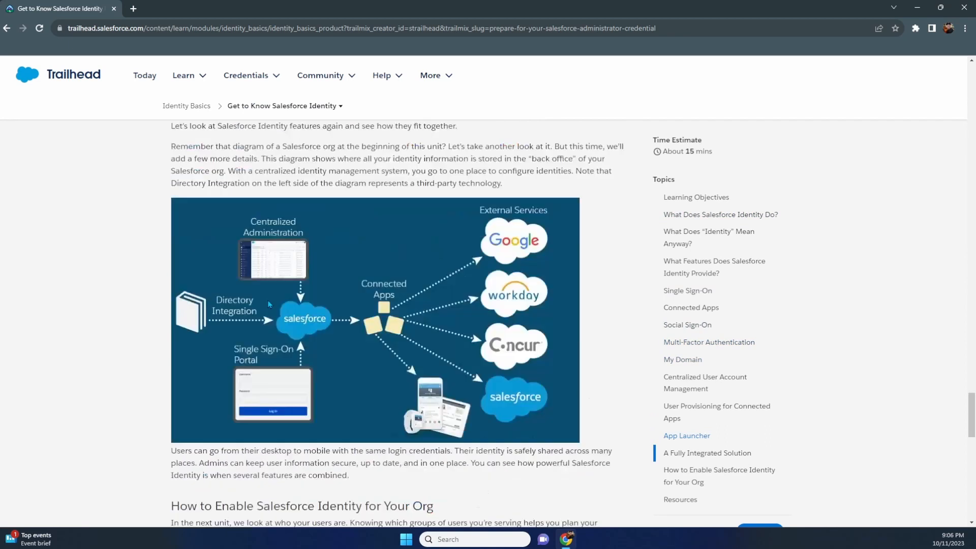
Change the answer to quiz question 1 to A (Convenient one-click access to all apps) and check the quiz again
{"action": "scroll", "coordinate": [270, 304], "scroll_direction": "down", "scroll_amount": 5}
{"action": "scroll", "coordinate": [270, 305], "scroll_direction": "up", "scroll_amount": 3}
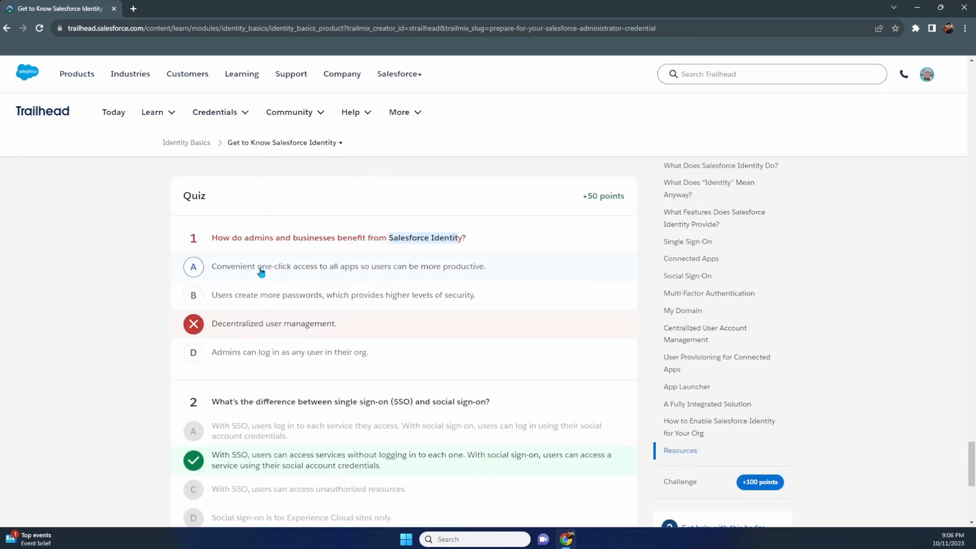
{"action": "left_click", "coordinate": [261, 272]}
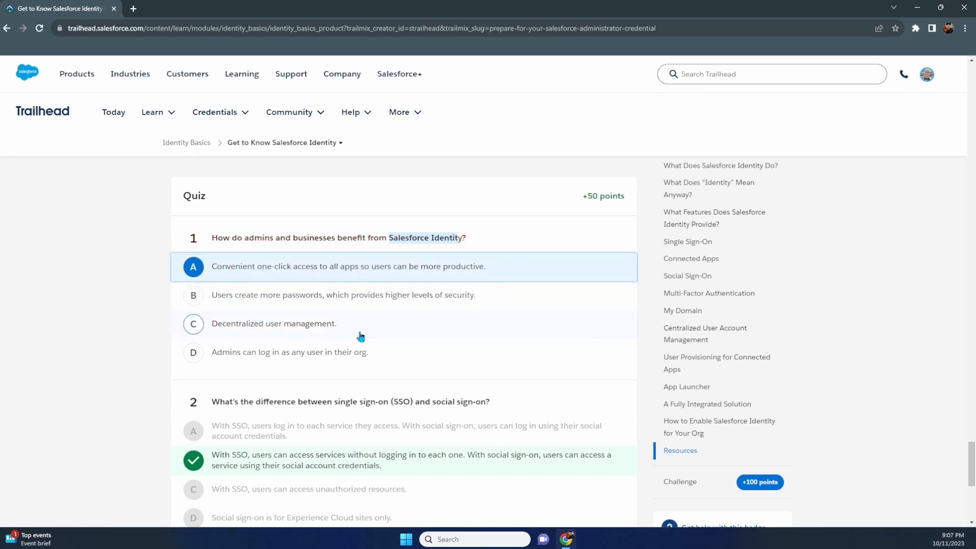
{"action": "scroll", "coordinate": [360, 335], "scroll_direction": "down", "scroll_amount": 4}
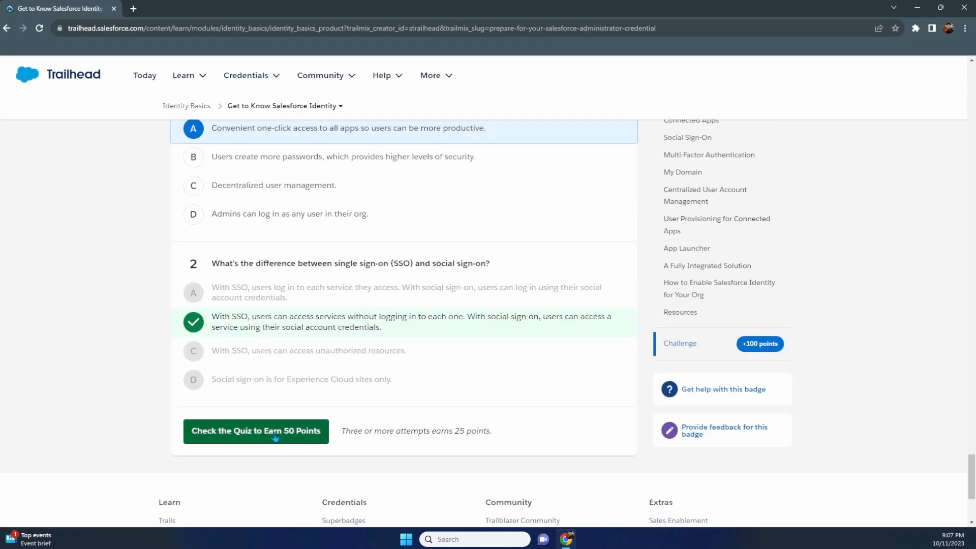
{"action": "left_click", "coordinate": [274, 436]}
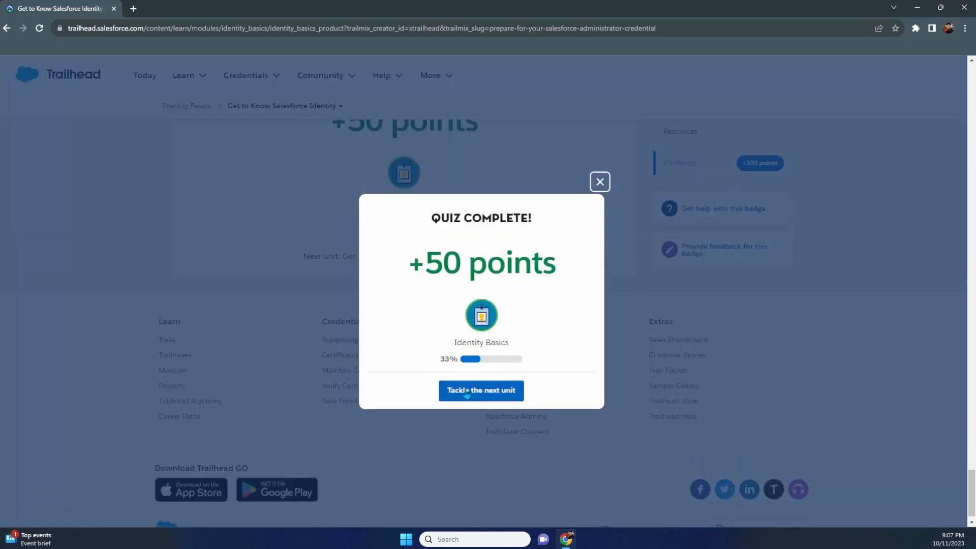
Open the next unit, Get To Know Your Salesforce Identity Users, and read through its sections down to the quiz
{"action": "left_click", "coordinate": [466, 392]}
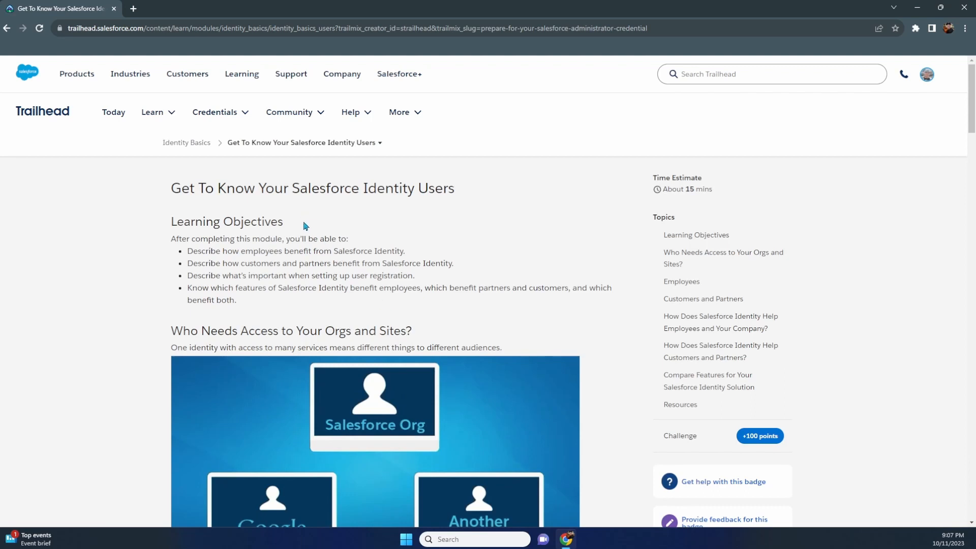
{"action": "scroll", "coordinate": [305, 226], "scroll_direction": "down", "scroll_amount": 3}
{"action": "scroll", "coordinate": [305, 226], "scroll_direction": "down", "scroll_amount": 10}
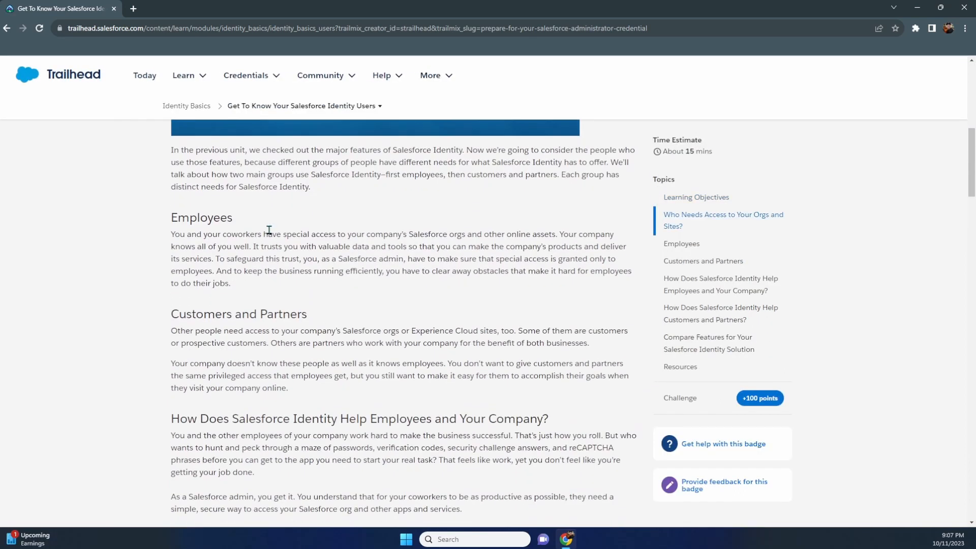
{"action": "scroll", "coordinate": [269, 228], "scroll_direction": "down", "scroll_amount": 10}
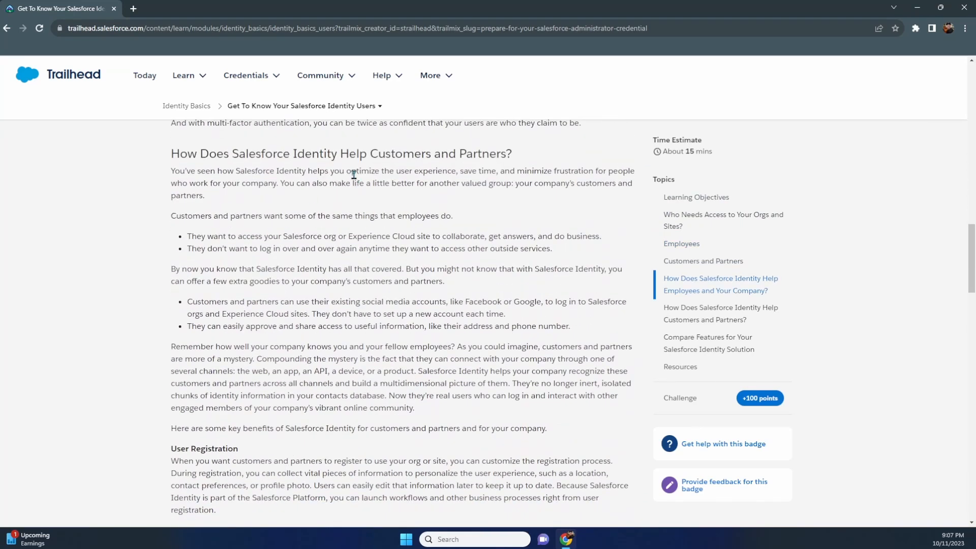
{"action": "scroll", "coordinate": [354, 175], "scroll_direction": "down", "scroll_amount": 6}
{"action": "scroll", "coordinate": [352, 175], "scroll_direction": "down", "scroll_amount": 15}
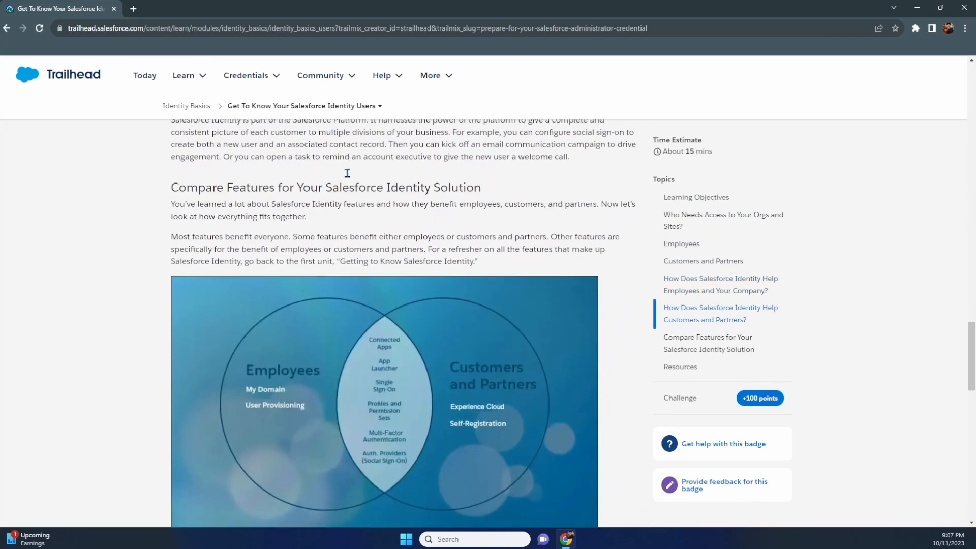
{"action": "scroll", "coordinate": [349, 178], "scroll_direction": "down", "scroll_amount": 3}
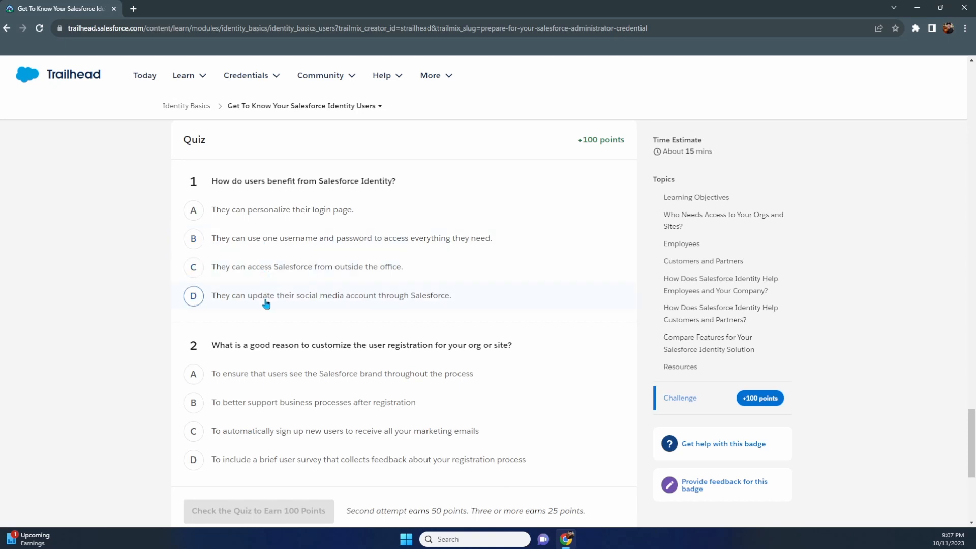
Answer quiz question 1 with B (one username and password) and question 2 with A (Salesforce brand throughout the process), and check the quiz
{"action": "left_click", "coordinate": [269, 243]}
{"action": "scroll", "coordinate": [296, 281], "scroll_direction": "down", "scroll_amount": 1}
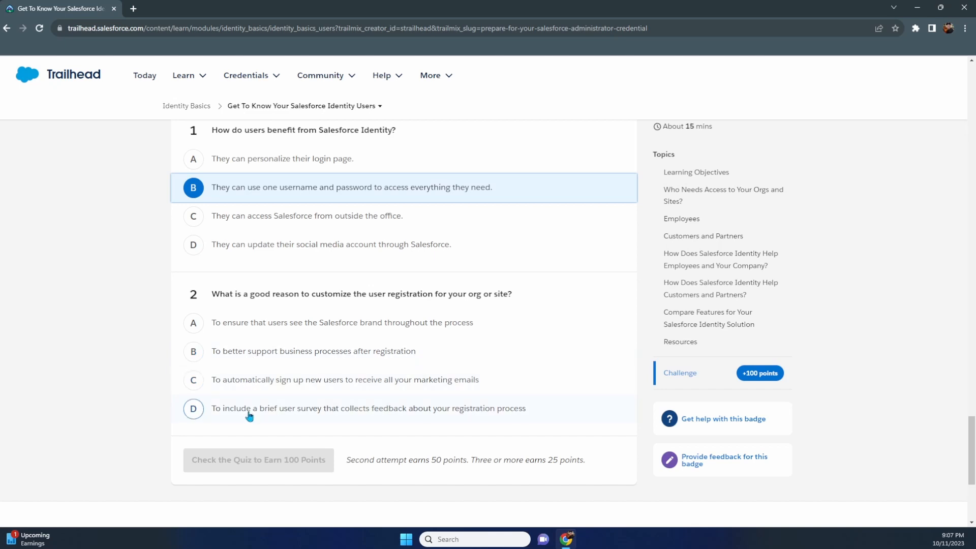
{"action": "left_click", "coordinate": [247, 328]}
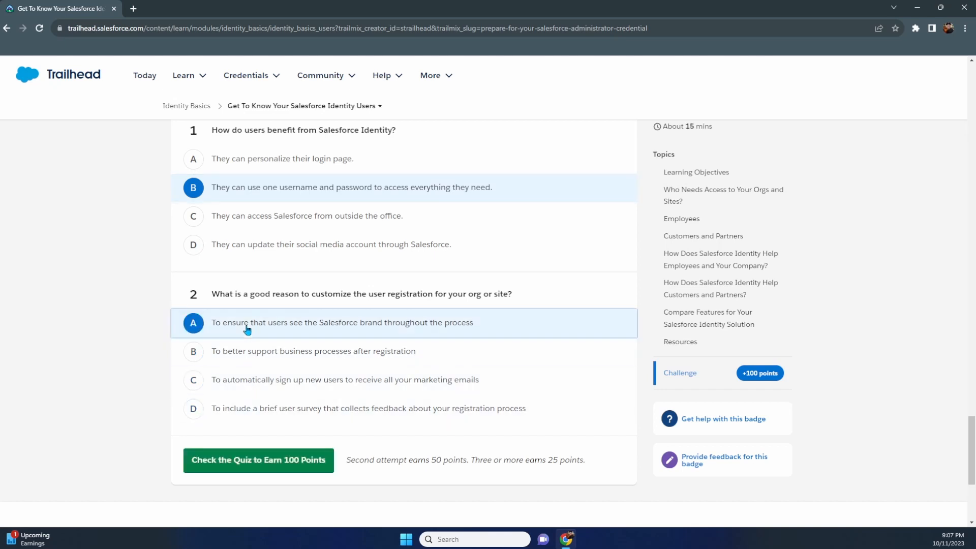
{"action": "left_click", "coordinate": [282, 460]}
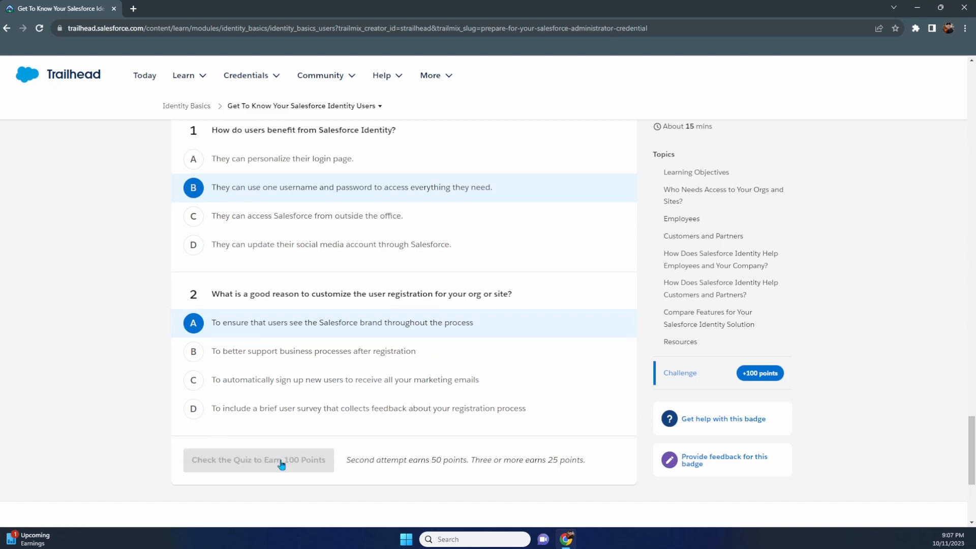
Change the answer to quiz question 2 to B (To better support business processes after registration) and check the quiz again
{"action": "left_click", "coordinate": [241, 356]}
{"action": "left_click", "coordinate": [250, 465]}
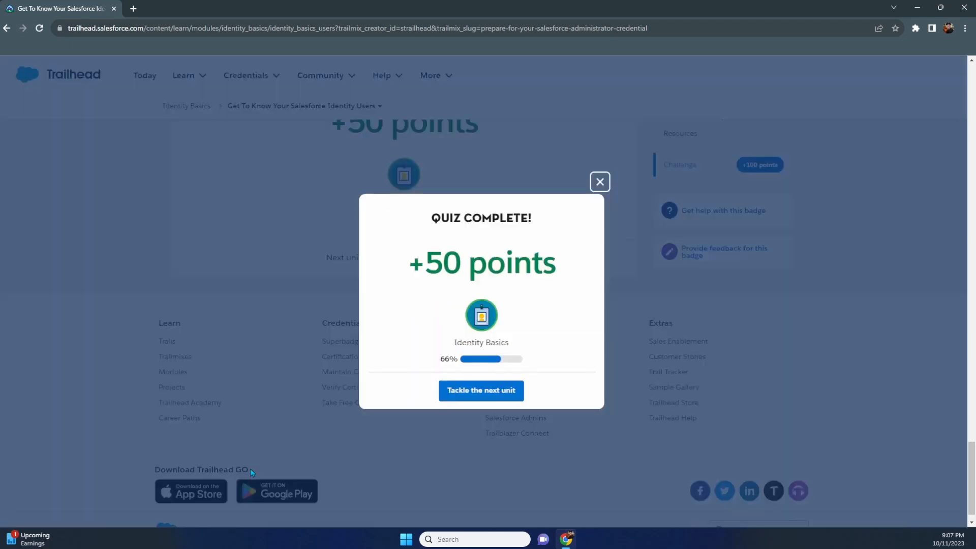
Open the next unit, Learn the Language of Identity, and read from the learning objectives through the terminology cheat sheet to the resources
{"action": "left_click", "coordinate": [471, 394]}
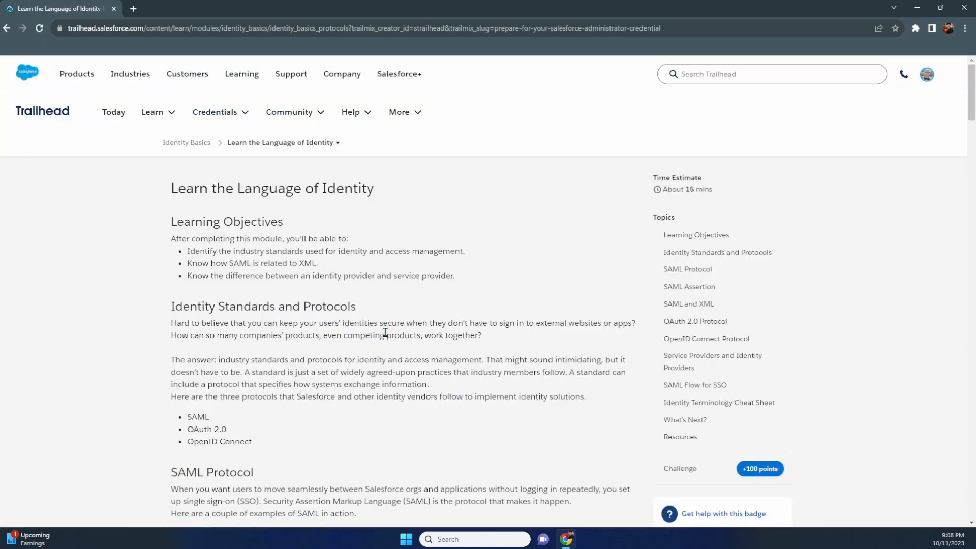
{"action": "scroll", "coordinate": [386, 332], "scroll_direction": "down", "scroll_amount": 2}
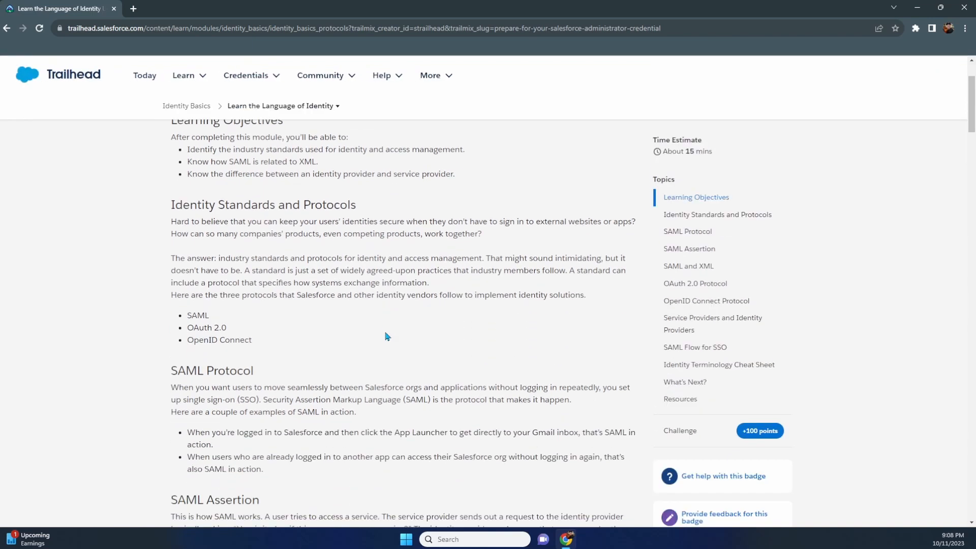
{"action": "scroll", "coordinate": [388, 337], "scroll_direction": "down", "scroll_amount": 3}
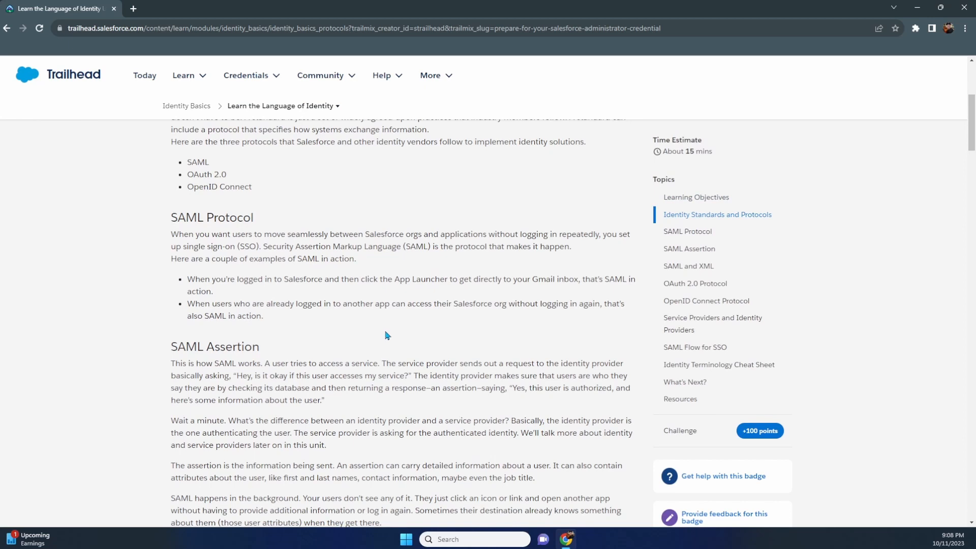
{"action": "scroll", "coordinate": [386, 334], "scroll_direction": "down", "scroll_amount": 4}
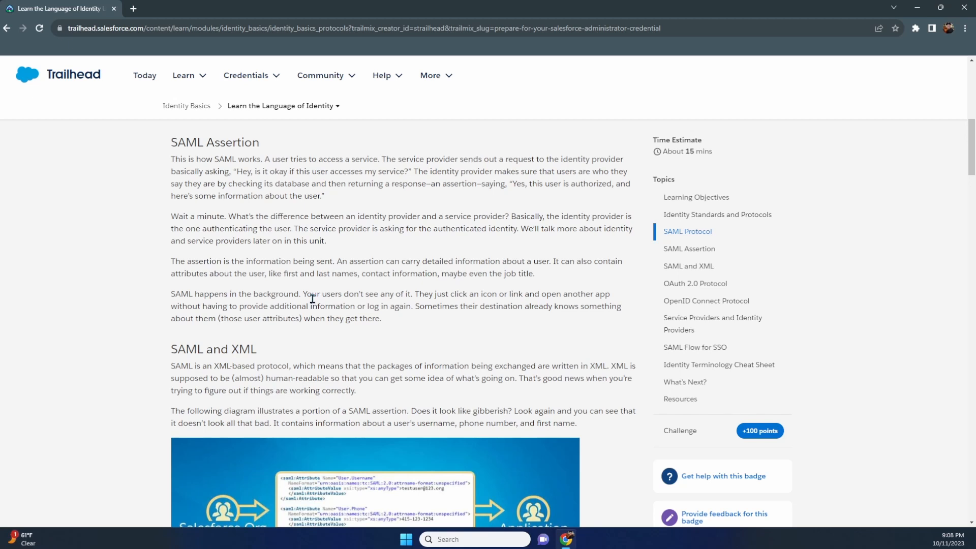
{"action": "scroll", "coordinate": [311, 303], "scroll_direction": "down", "scroll_amount": 5}
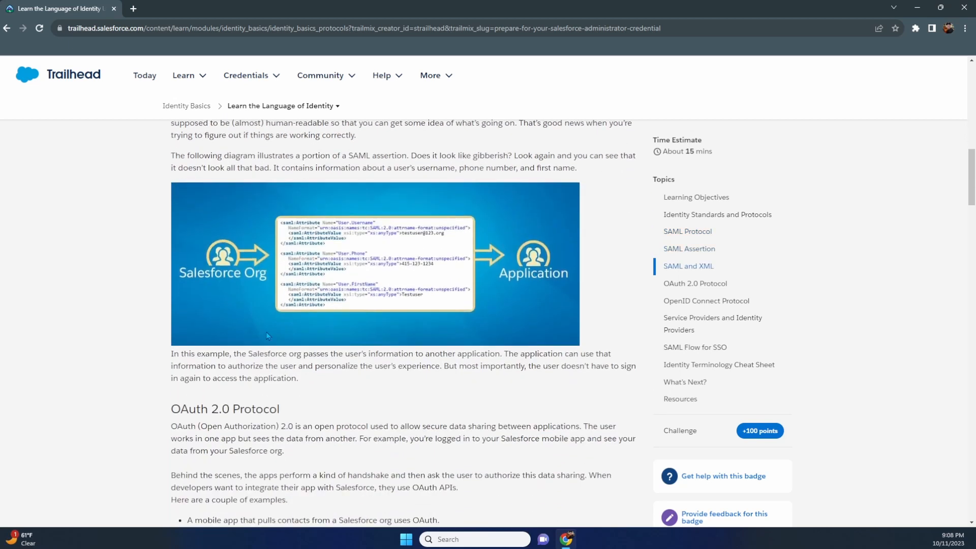
{"action": "scroll", "coordinate": [267, 335], "scroll_direction": "down", "scroll_amount": 2}
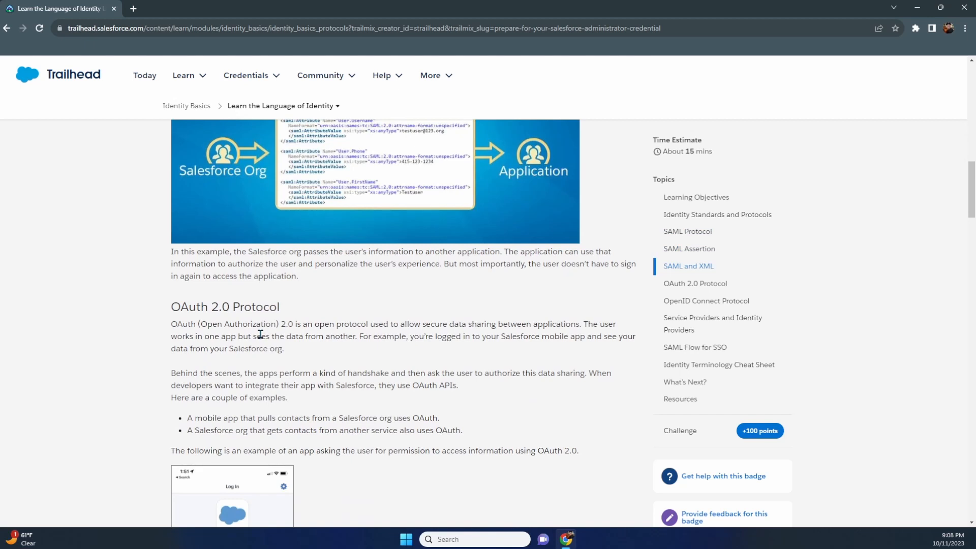
{"action": "scroll", "coordinate": [260, 334], "scroll_direction": "down", "scroll_amount": 9}
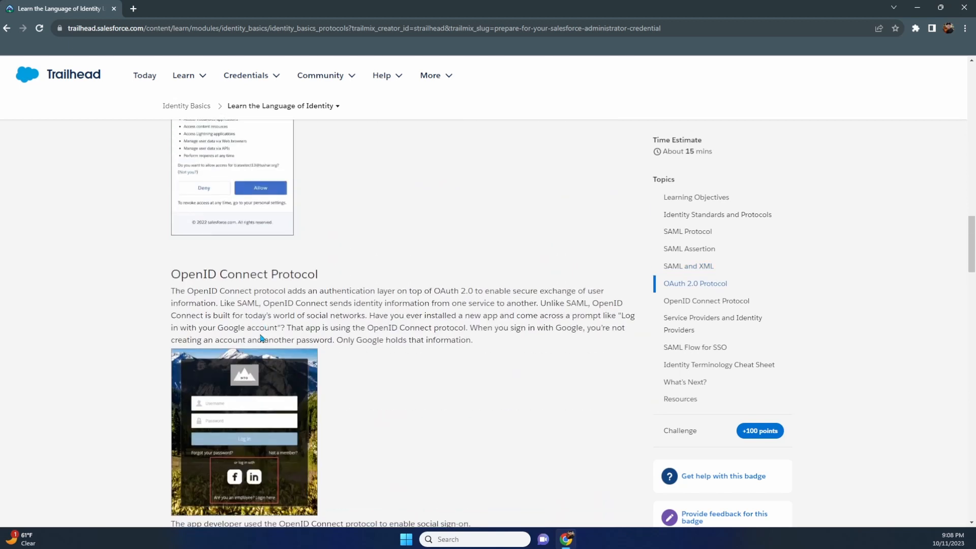
{"action": "scroll", "coordinate": [169, 290], "scroll_direction": "down", "scroll_amount": 7}
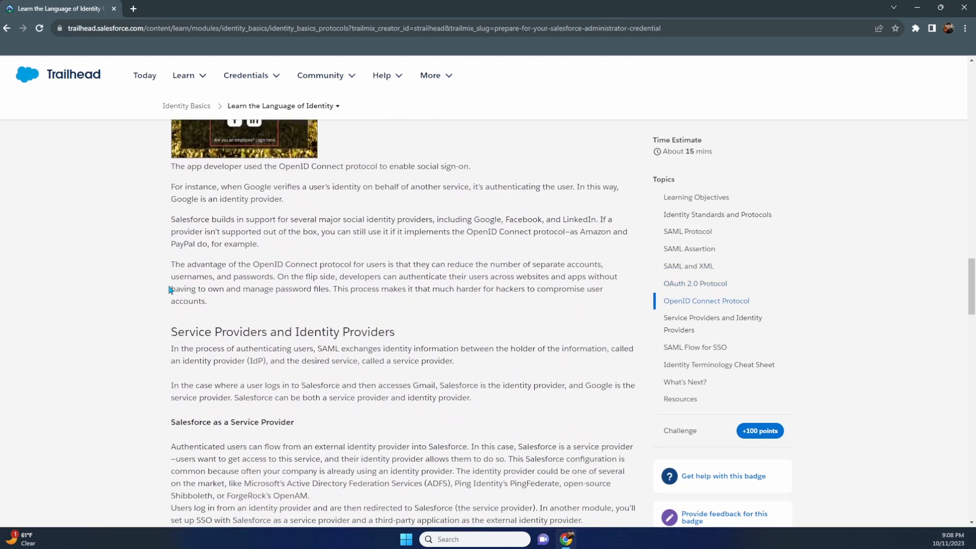
{"action": "scroll", "coordinate": [169, 292], "scroll_direction": "down", "scroll_amount": 3}
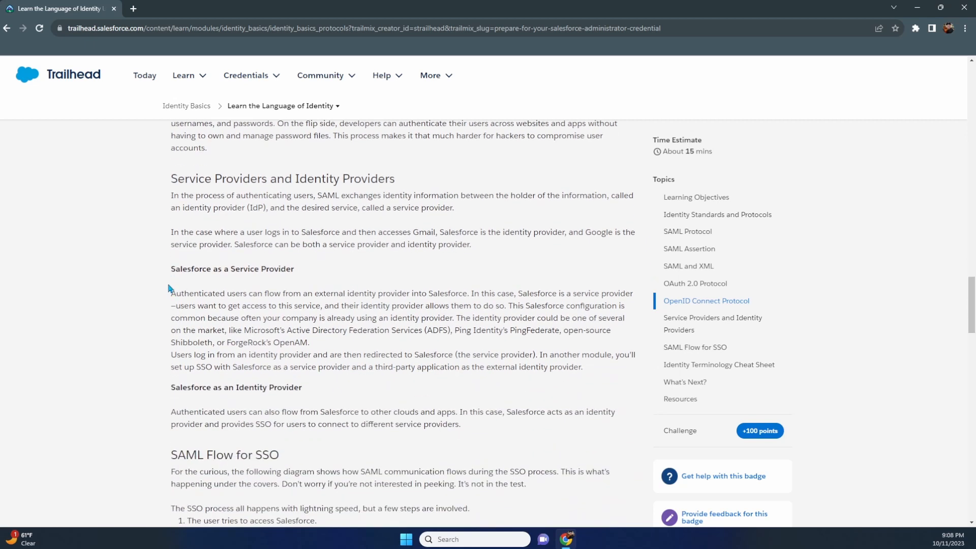
{"action": "scroll", "coordinate": [169, 291], "scroll_direction": "down", "scroll_amount": 8}
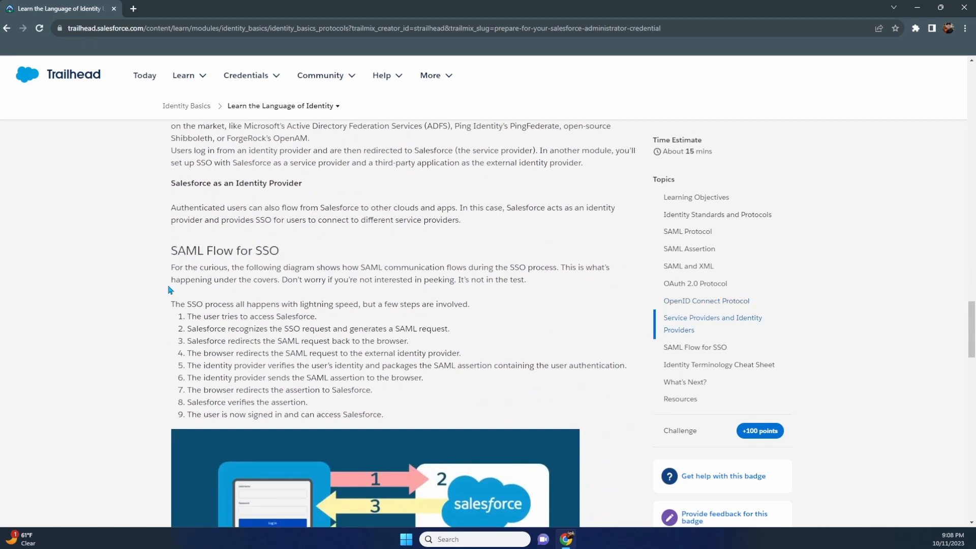
{"action": "scroll", "coordinate": [170, 289], "scroll_direction": "down", "scroll_amount": 8}
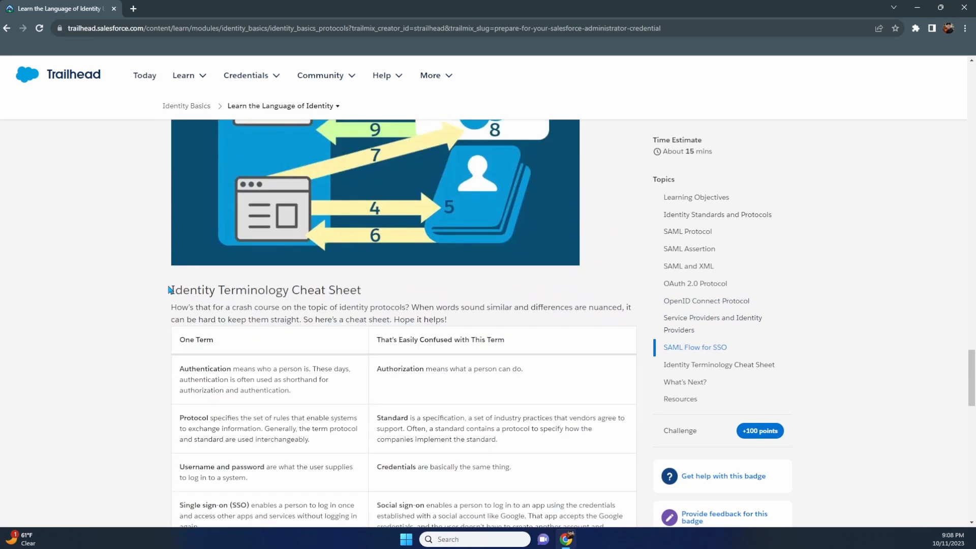
{"action": "scroll", "coordinate": [169, 291], "scroll_direction": "down", "scroll_amount": 4}
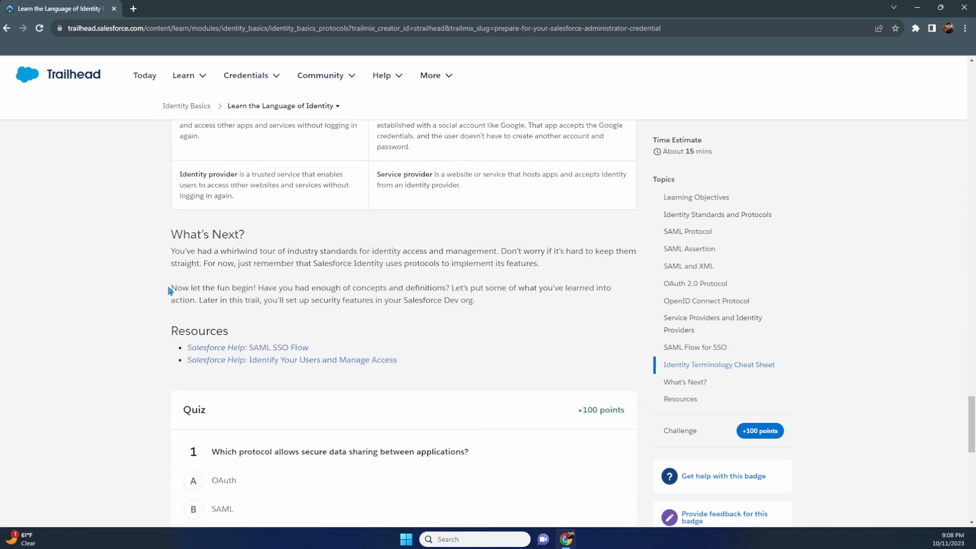
Answer quiz question 1 with D (OpenID Connect) and question 2 with B (user logged in to Salesforce flows through), and check the quiz
{"action": "scroll", "coordinate": [169, 294], "scroll_direction": "down", "scroll_amount": 4}
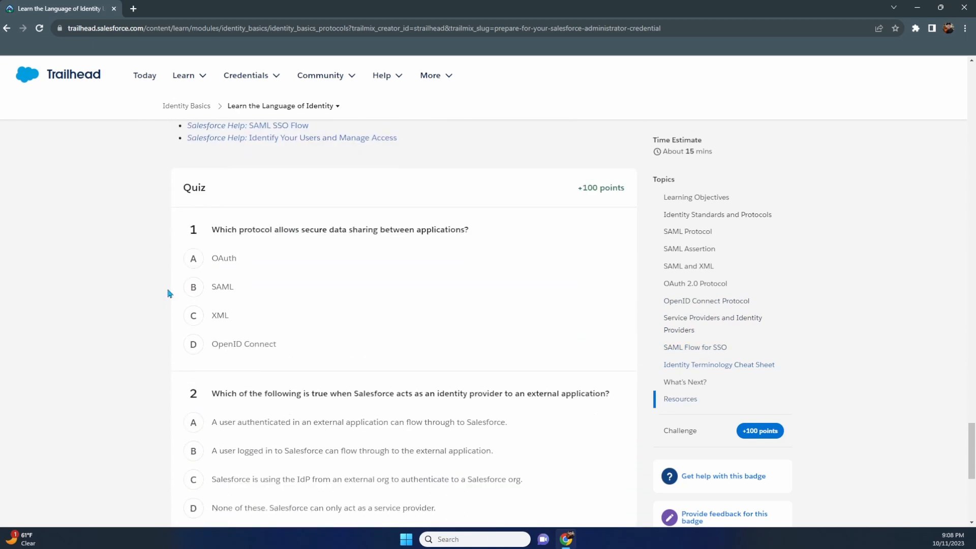
{"action": "scroll", "coordinate": [169, 294], "scroll_direction": "down", "scroll_amount": 1}
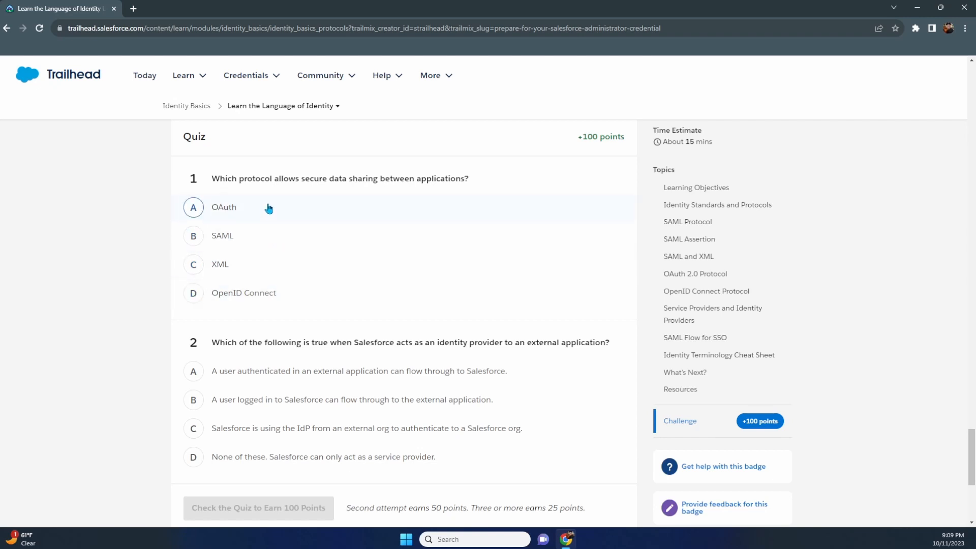
{"action": "left_click", "coordinate": [269, 299]}
{"action": "scroll", "coordinate": [269, 298], "scroll_direction": "down", "scroll_amount": 1}
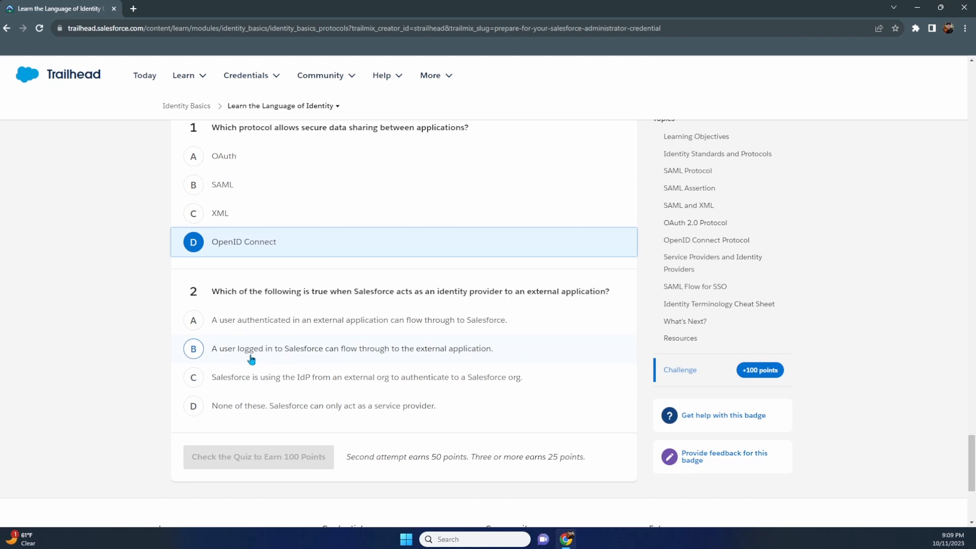
{"action": "left_click", "coordinate": [407, 347]}
{"action": "left_click", "coordinate": [307, 459]}
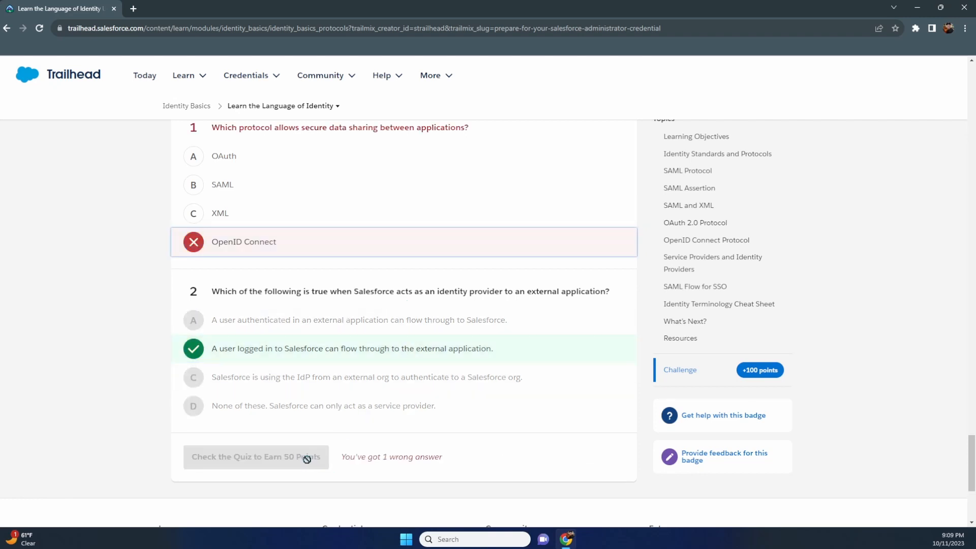
Search the unit page for "data shar" to find which protocol allows secure data sharing between applications
{"action": "scroll", "coordinate": [245, 255], "scroll_direction": "up", "scroll_amount": 1}
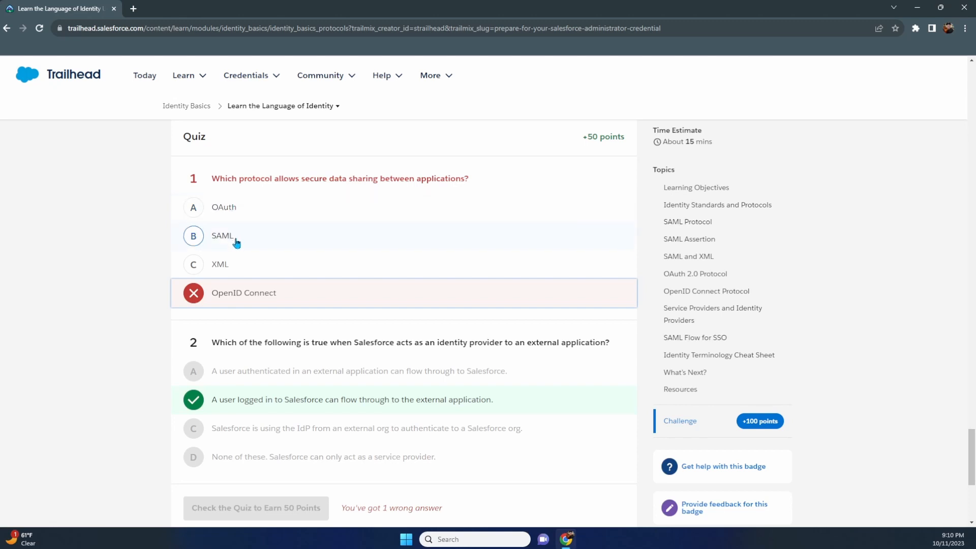
{"action": "key", "text": "ctrl+f"}
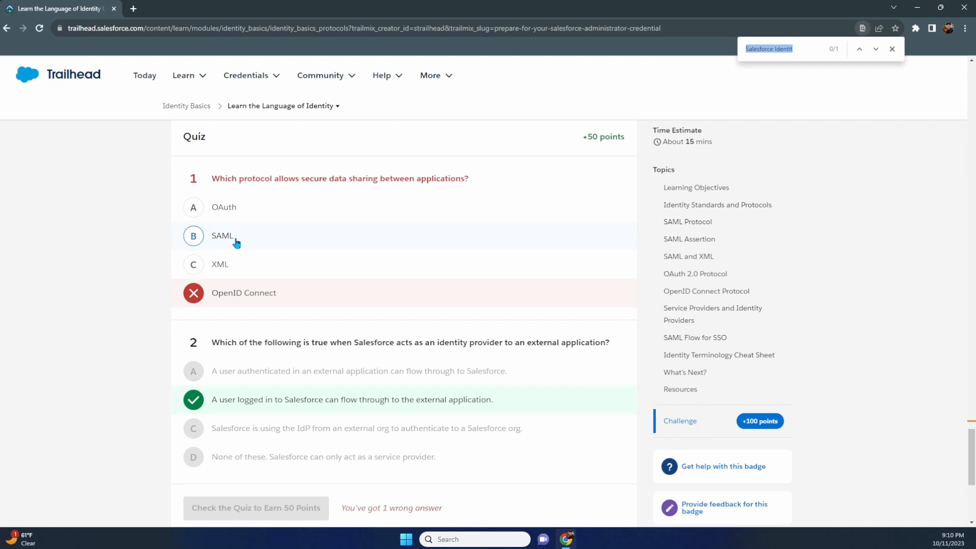
{"action": "type", "text": "data shar"}
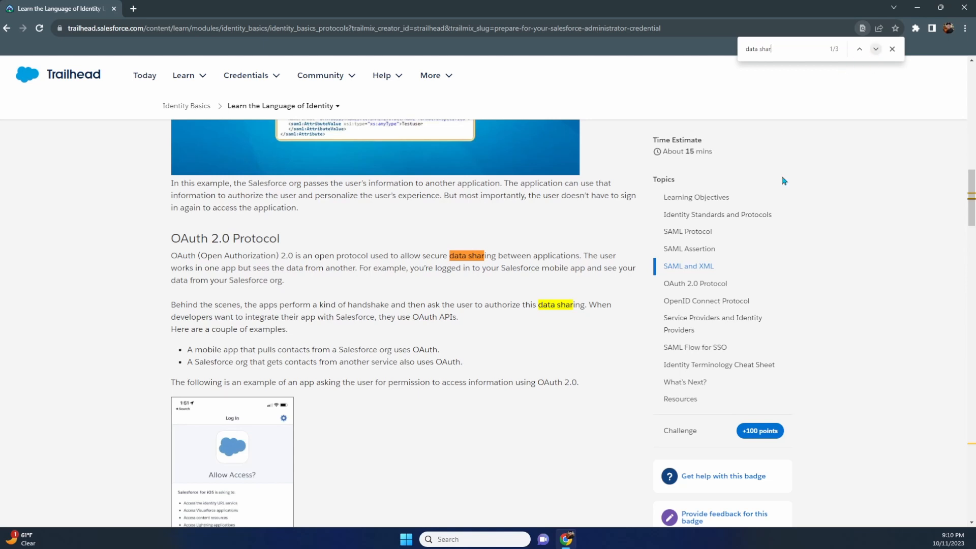
Change the answer to quiz question 1 to A (OAuth), check the quiz again and close the Identity Basics badge dialog
{"action": "scroll", "coordinate": [638, 267], "scroll_direction": "down", "scroll_amount": 20}
{"action": "scroll", "coordinate": [638, 267], "scroll_direction": "down", "scroll_amount": 15}
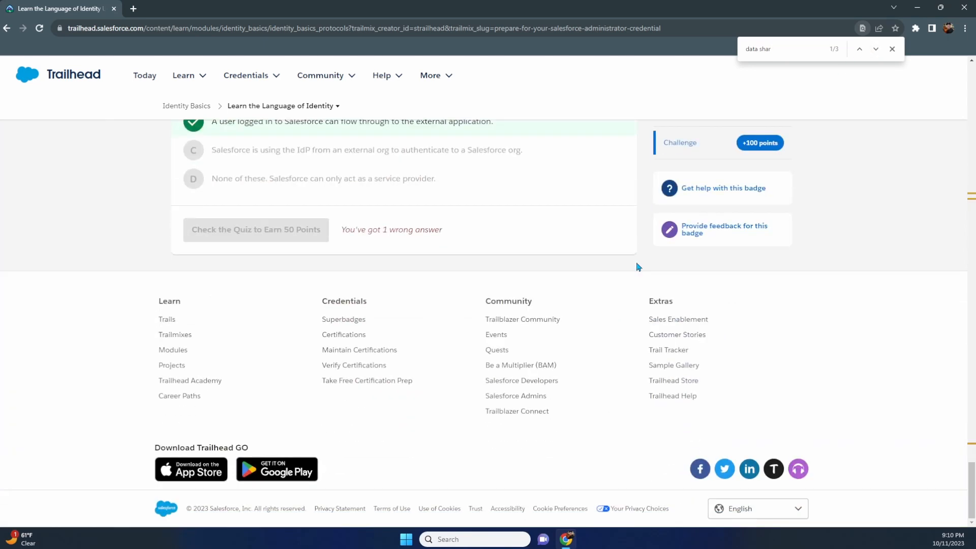
{"action": "scroll", "coordinate": [636, 265], "scroll_direction": "up", "scroll_amount": 10}
{"action": "left_click", "coordinate": [228, 328]}
{"action": "scroll", "coordinate": [386, 349], "scroll_direction": "down", "scroll_amount": 7}
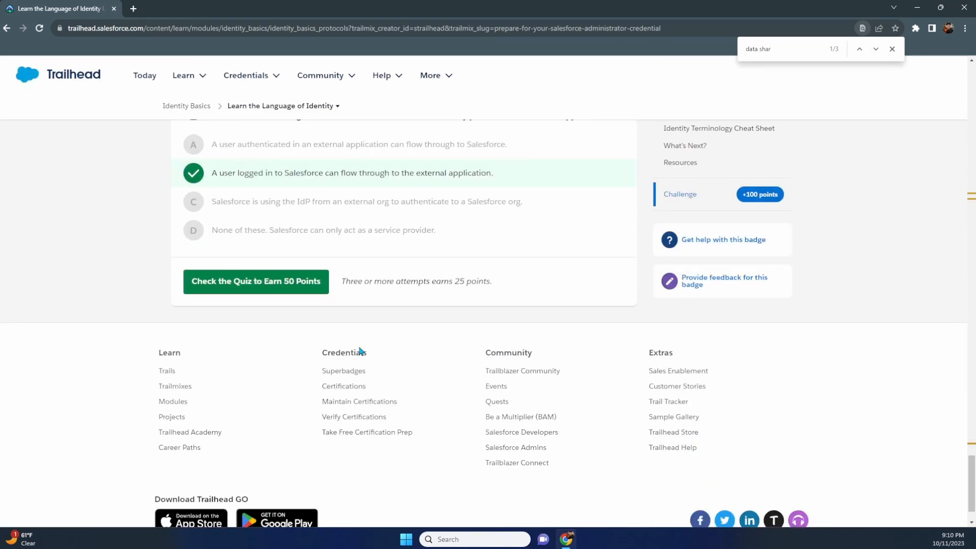
{"action": "scroll", "coordinate": [355, 356], "scroll_direction": "up", "scroll_amount": 4}
{"action": "left_click", "coordinate": [295, 465]}
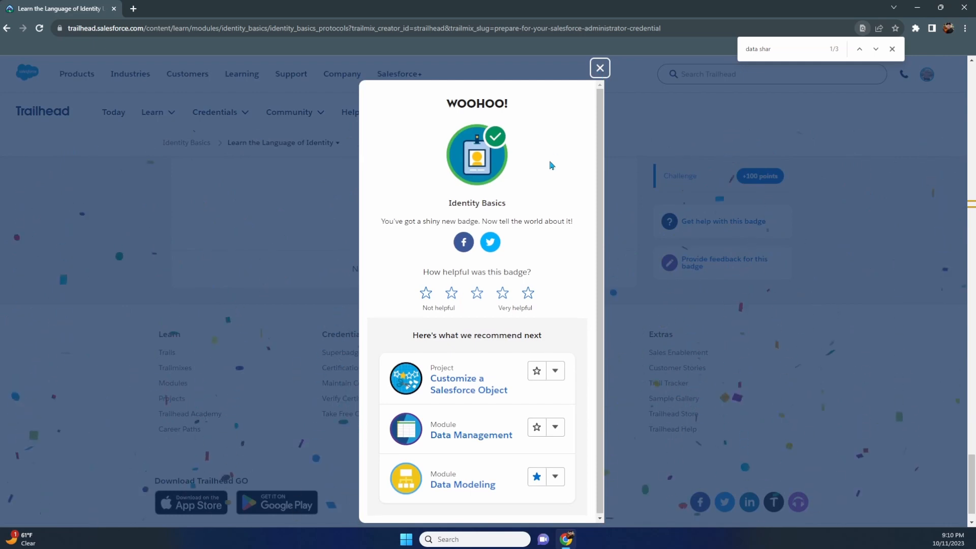
{"action": "left_click", "coordinate": [600, 68]}
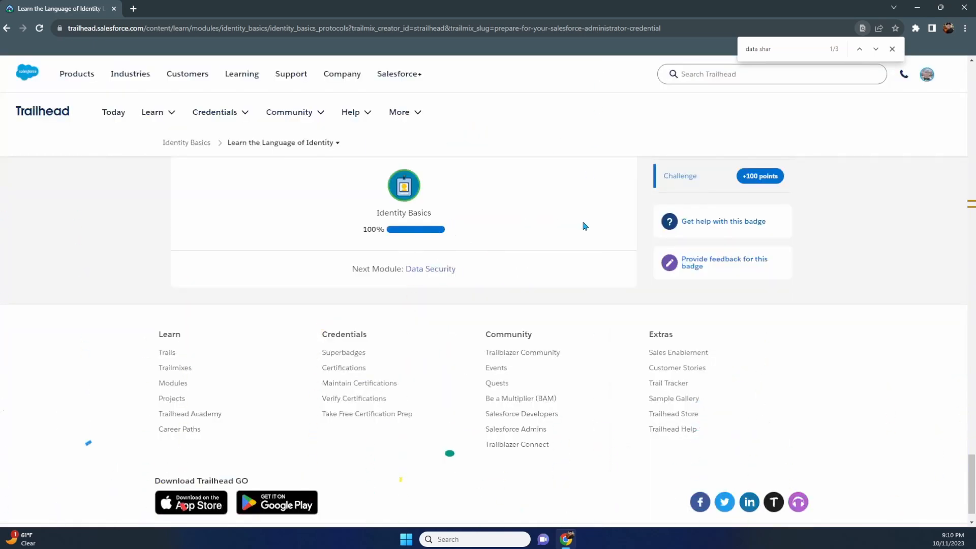
Open the account's Trailblazer profile and go from its Trailhead rank summary to the Trailhead home page
{"action": "scroll", "coordinate": [585, 225], "scroll_direction": "up", "scroll_amount": 15}
{"action": "left_click", "coordinate": [926, 75]}
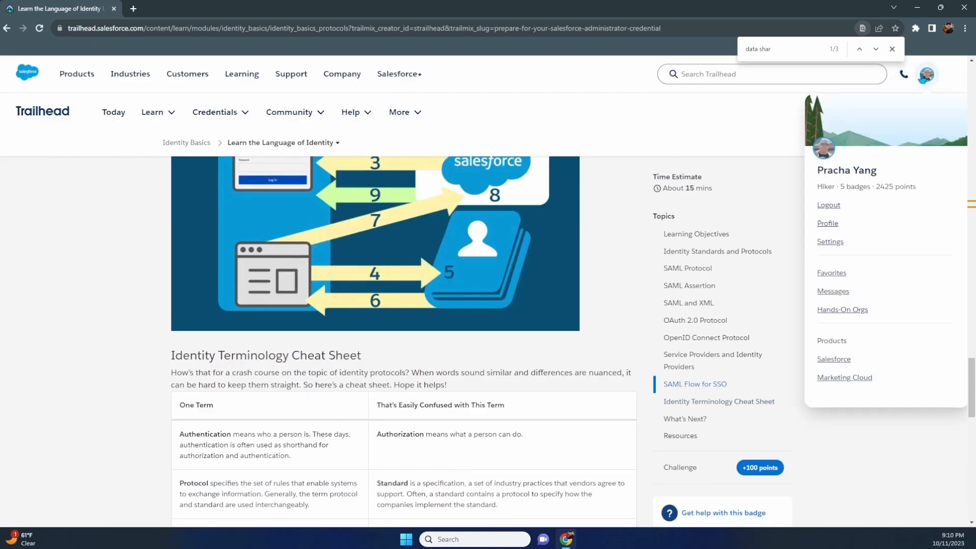
{"action": "left_click", "coordinate": [827, 224]}
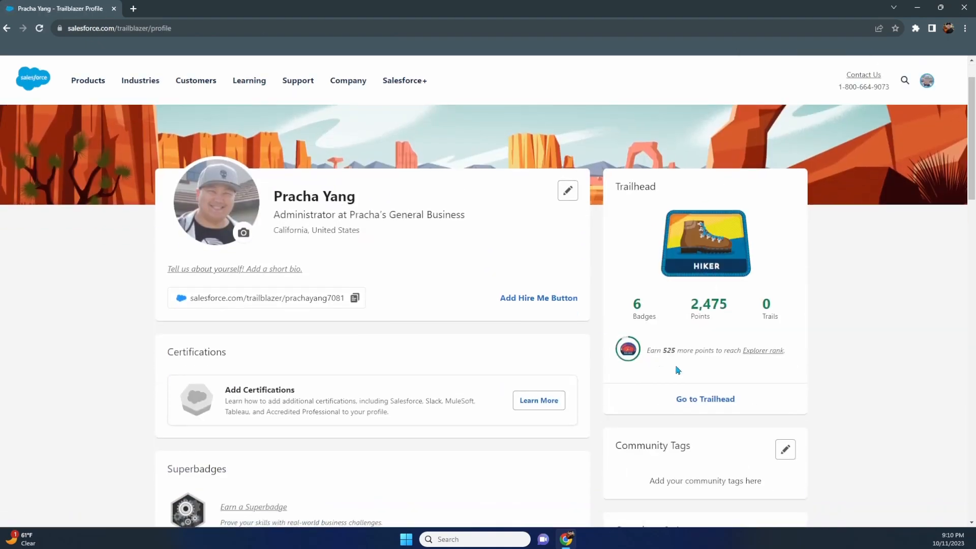
{"action": "left_click", "coordinate": [704, 399]}
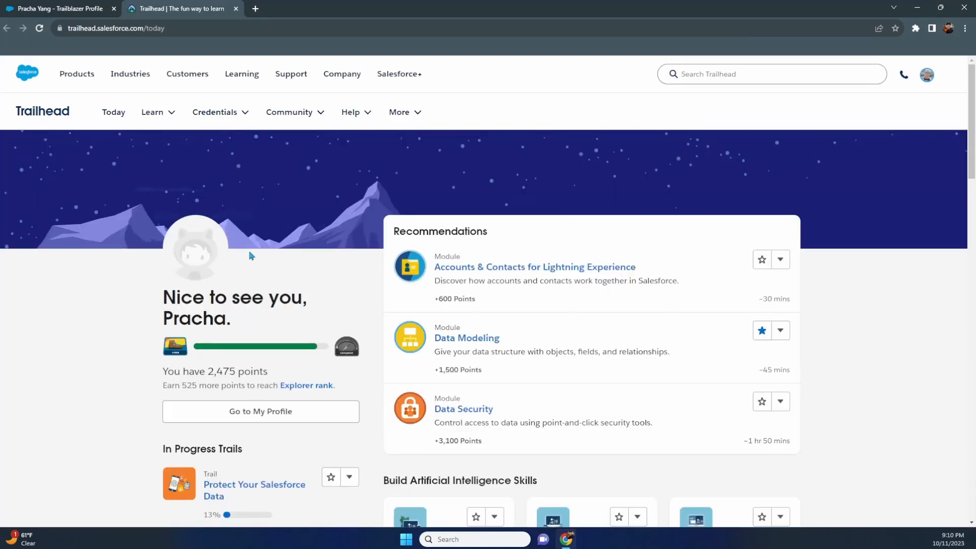
Open the in-progress trailmix Prepare for Your Salesforce Administrator Credential and go to its Data Security module
{"action": "scroll", "coordinate": [251, 257], "scroll_direction": "down", "scroll_amount": 10}
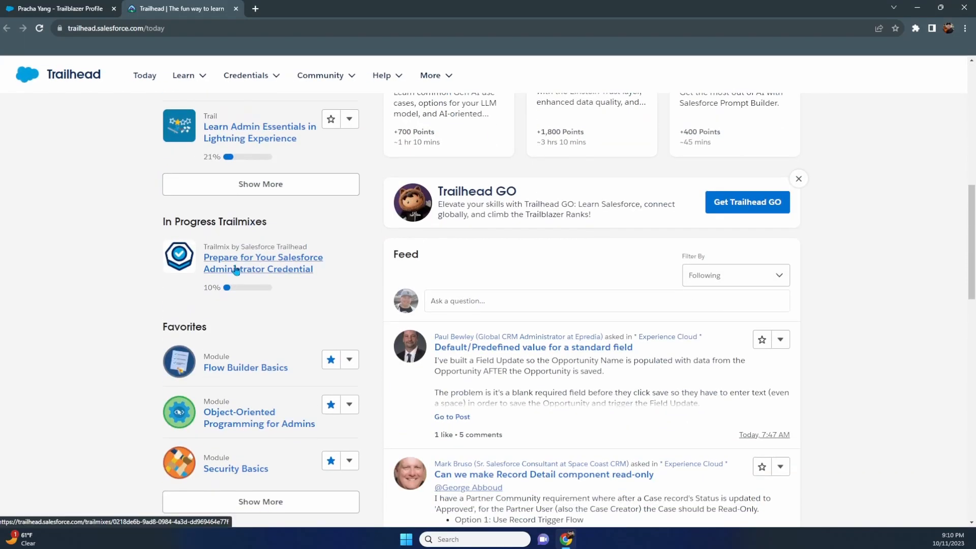
{"action": "left_click", "coordinate": [231, 270]}
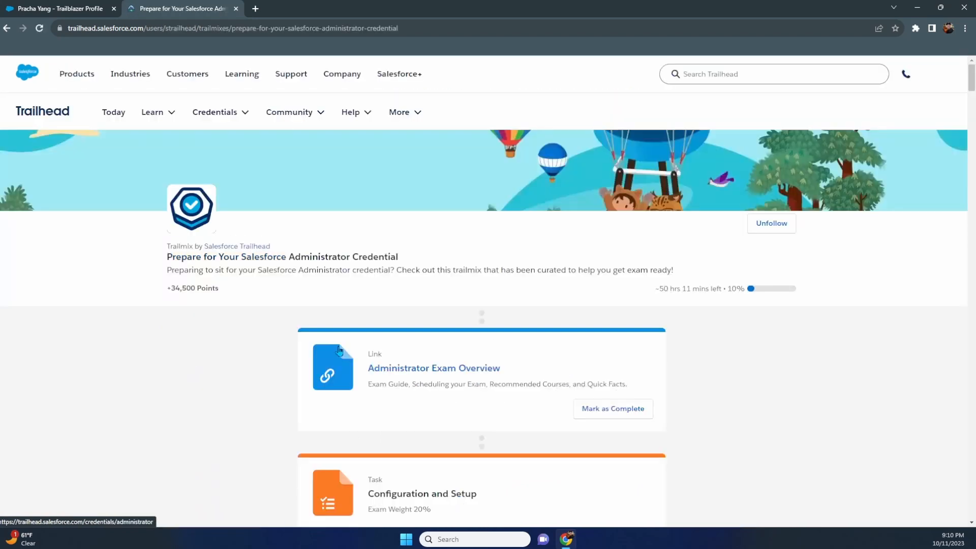
{"action": "scroll", "coordinate": [337, 350], "scroll_direction": "down", "scroll_amount": 15}
{"action": "scroll", "coordinate": [340, 348], "scroll_direction": "down", "scroll_amount": 8}
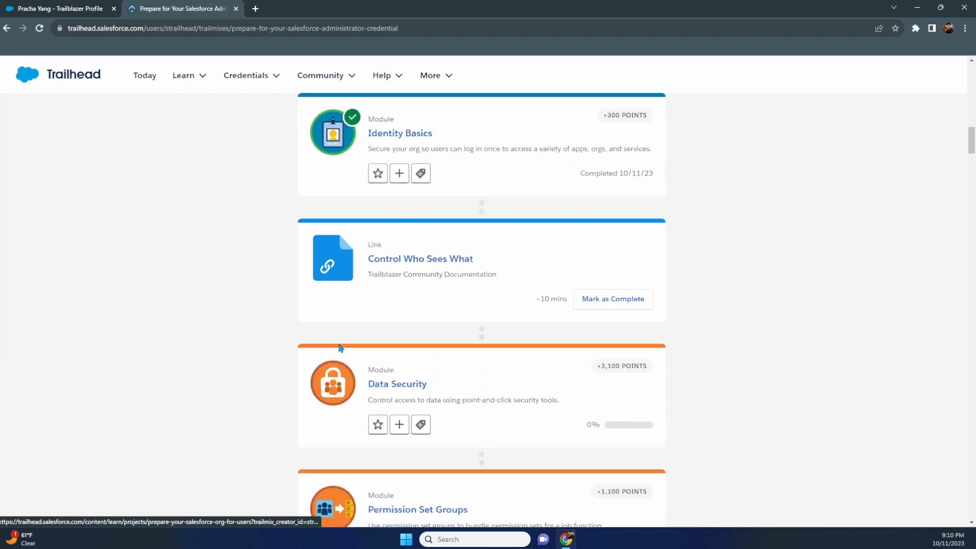
{"action": "scroll", "coordinate": [373, 140], "scroll_direction": "up", "scroll_amount": 2}
{"action": "scroll", "coordinate": [402, 145], "scroll_direction": "down", "scroll_amount": 1}
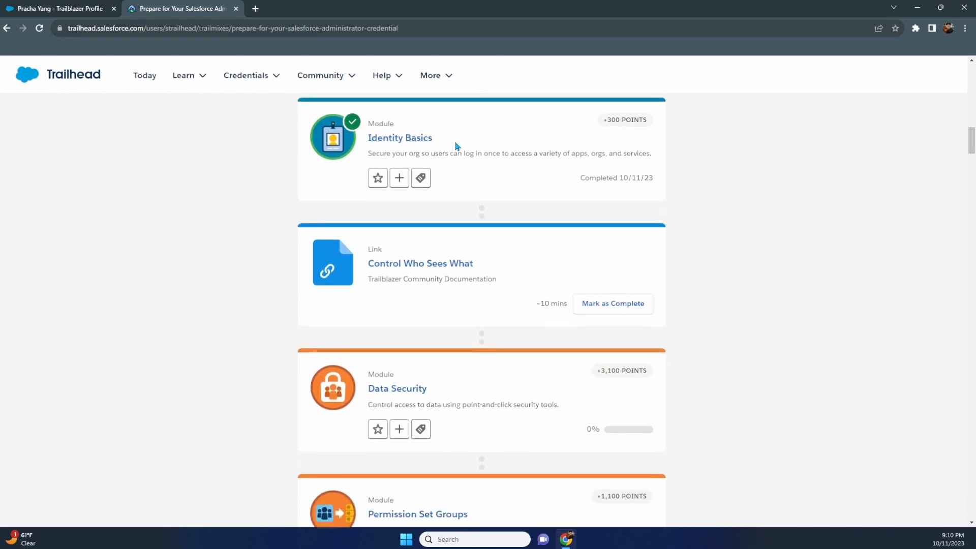
{"action": "scroll", "coordinate": [440, 283], "scroll_direction": "down", "scroll_amount": 2}
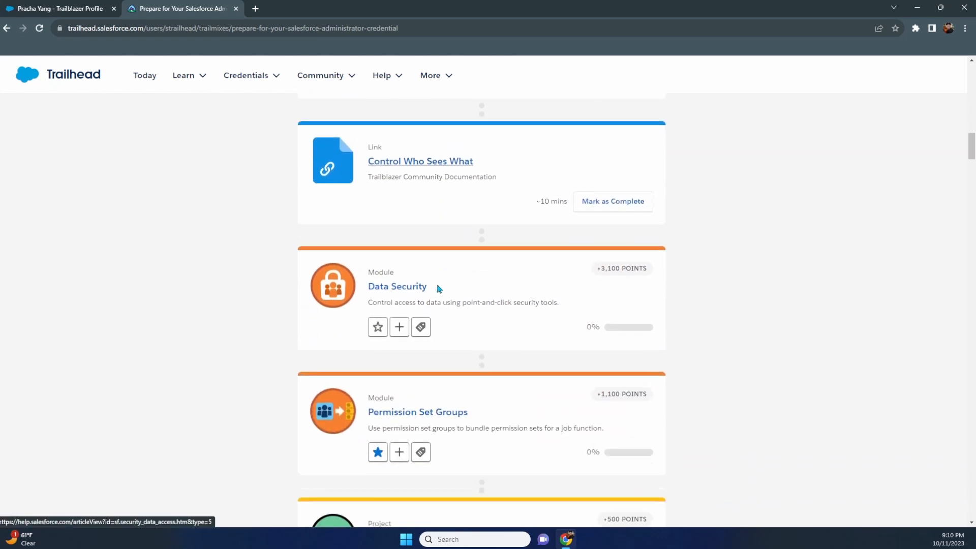
{"action": "left_click", "coordinate": [402, 288]}
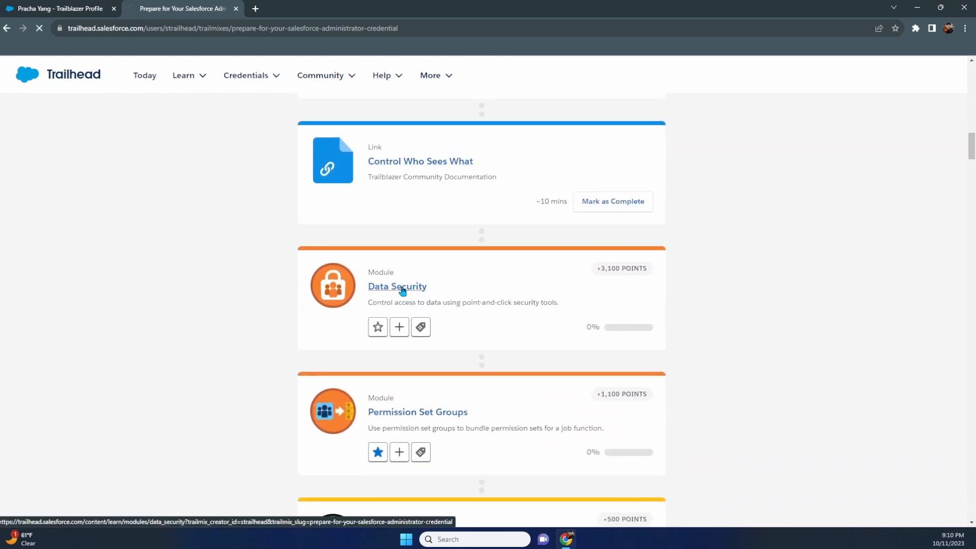
Review the Data Security module's unit list and open the Overview of Data Security unit
{"action": "scroll", "coordinate": [279, 288], "scroll_direction": "down", "scroll_amount": 1}
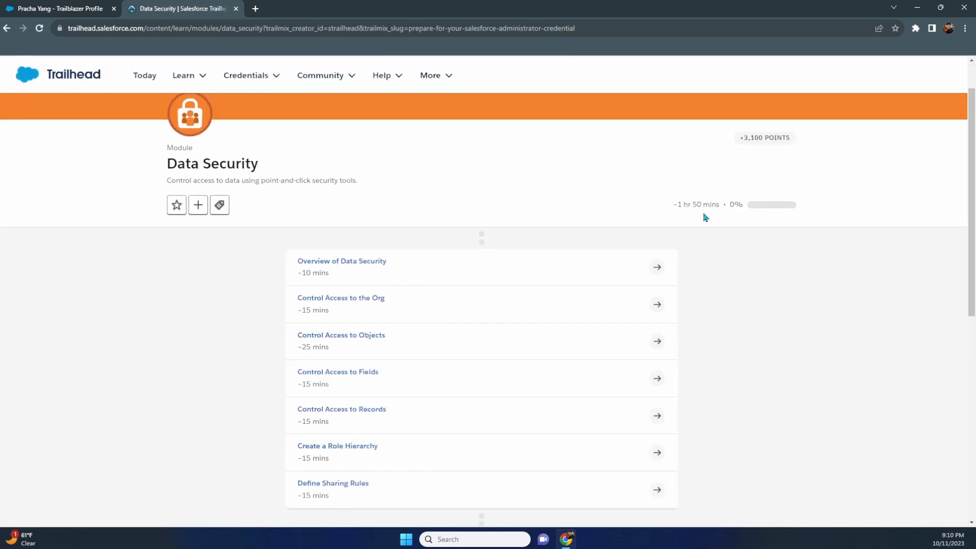
{"action": "scroll", "coordinate": [705, 218], "scroll_direction": "down", "scroll_amount": 2}
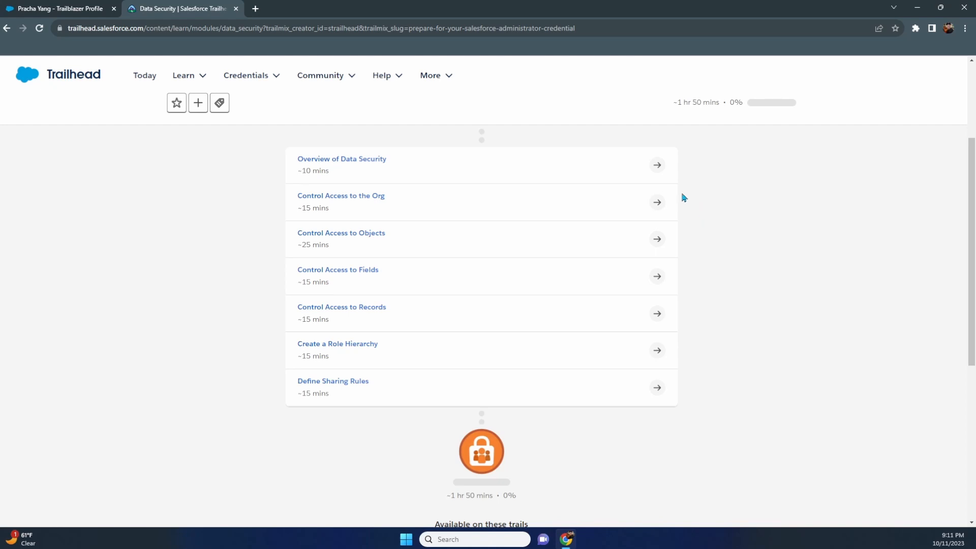
{"action": "scroll", "coordinate": [674, 180], "scroll_direction": "up", "scroll_amount": 1}
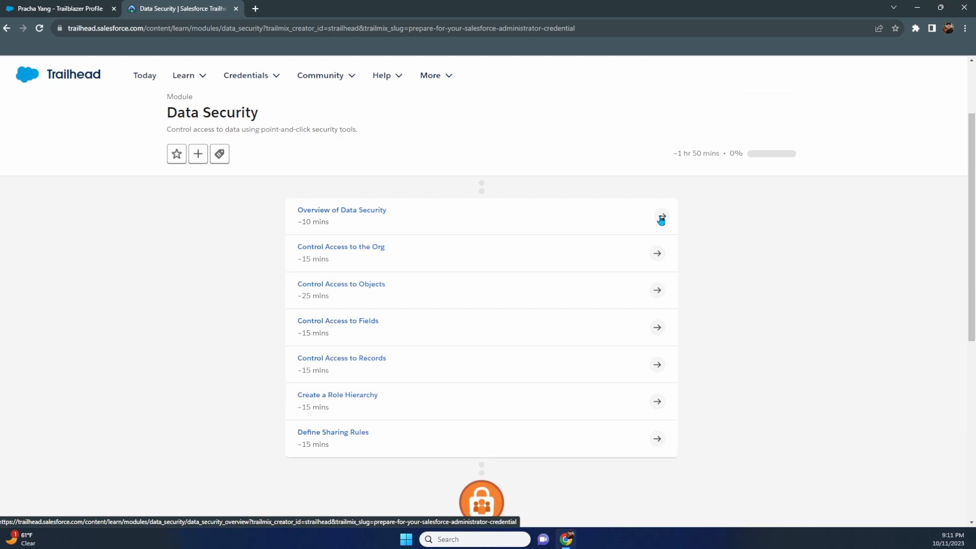
{"action": "left_click", "coordinate": [662, 220]}
Answer the unit's quiz question 1 with A (Organization) and question 2 with A (Organization-Wide Defaults), and check the quiz
{"action": "scroll", "coordinate": [517, 274], "scroll_direction": "down", "scroll_amount": 6}
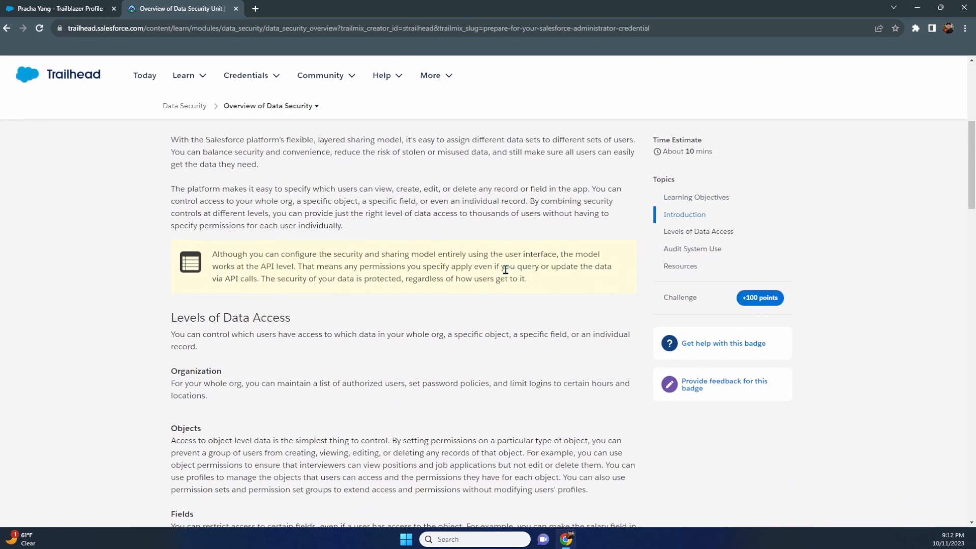
{"action": "scroll", "coordinate": [440, 279], "scroll_direction": "down", "scroll_amount": 6}
{"action": "scroll", "coordinate": [431, 283], "scroll_direction": "down", "scroll_amount": 4}
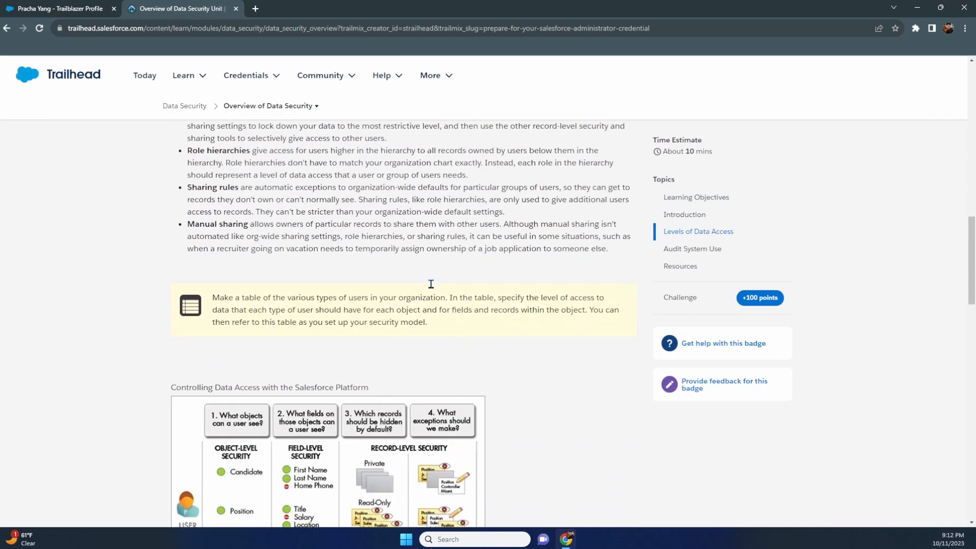
{"action": "scroll", "coordinate": [431, 284], "scroll_direction": "down", "scroll_amount": 10}
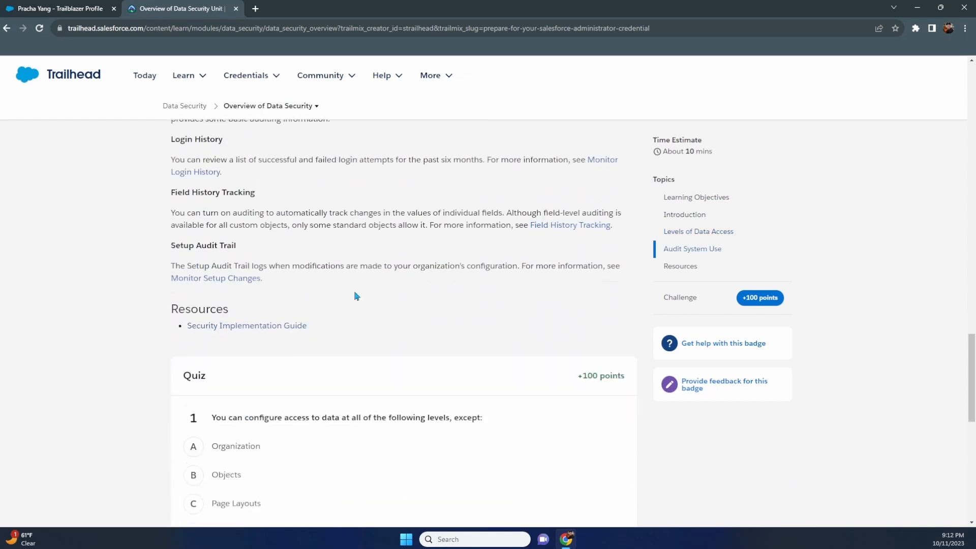
{"action": "scroll", "coordinate": [356, 295], "scroll_direction": "down", "scroll_amount": 4}
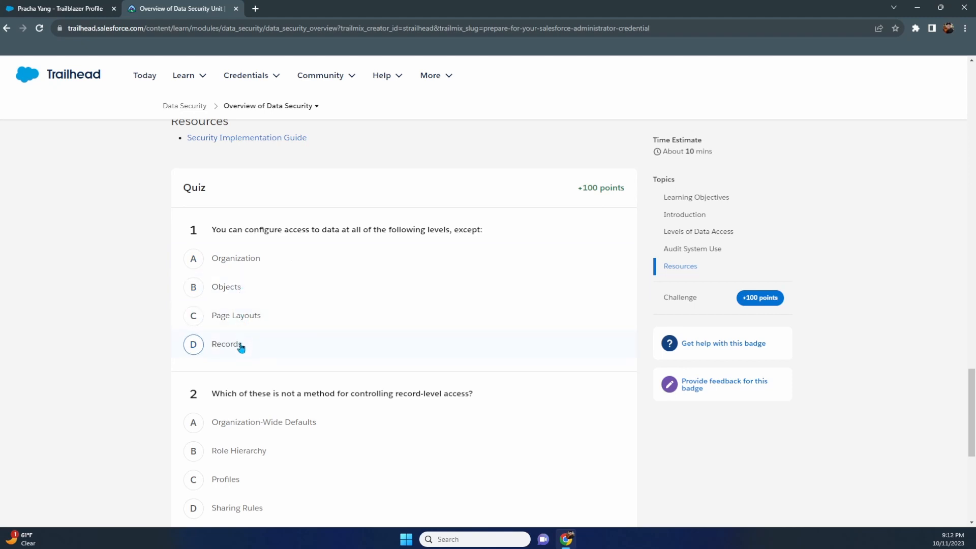
{"action": "left_click", "coordinate": [238, 264]}
{"action": "scroll", "coordinate": [311, 263], "scroll_direction": "down", "scroll_amount": 3}
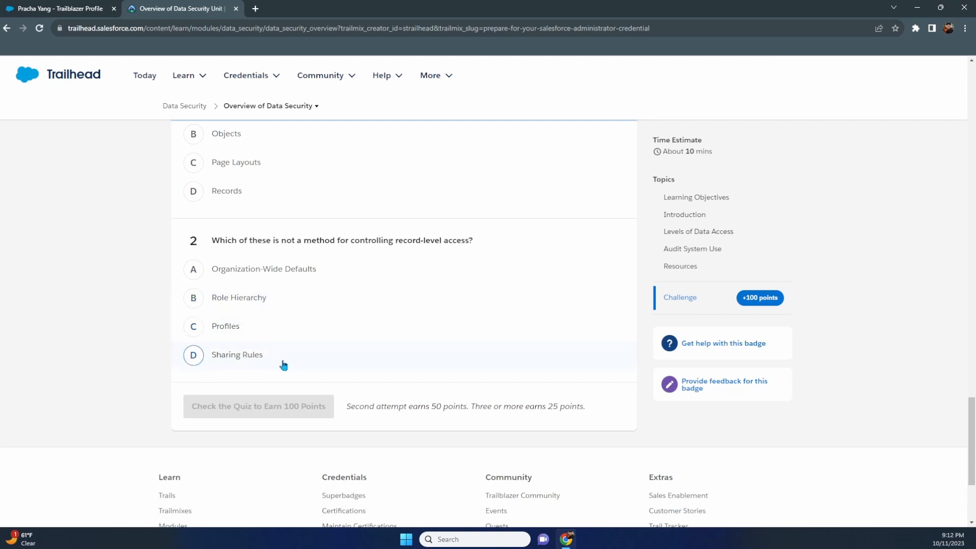
{"action": "left_click", "coordinate": [250, 272]}
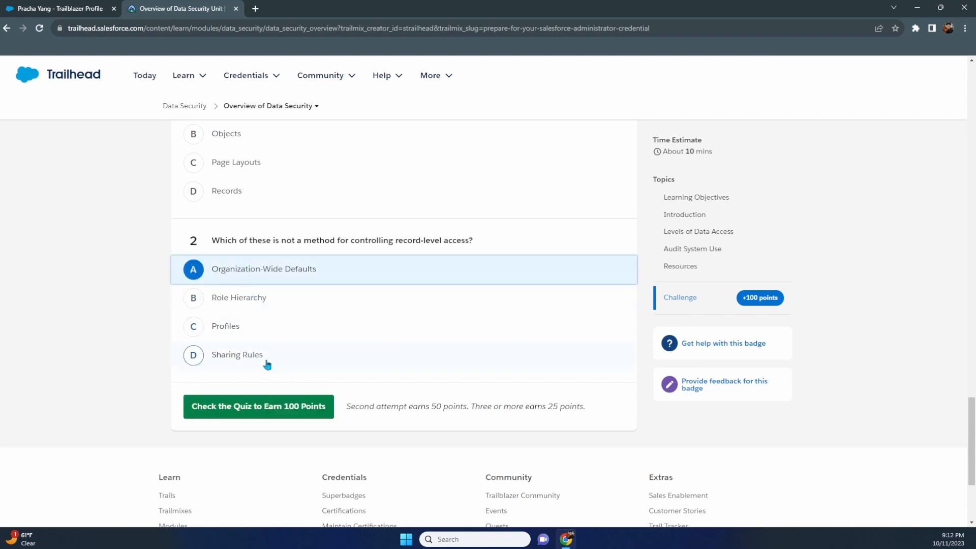
{"action": "left_click", "coordinate": [263, 405]}
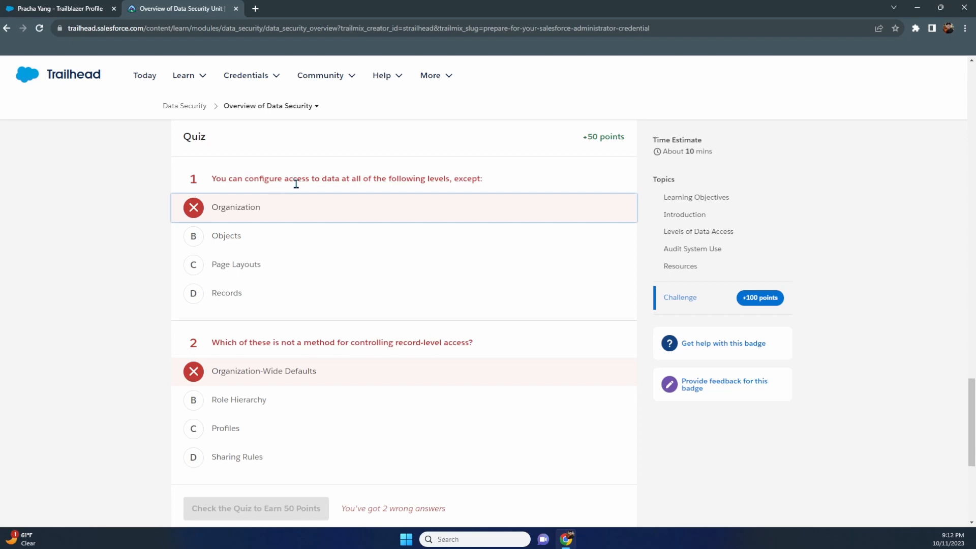
Search the unit page for "access to dat" and read the Levels of Data Access section for the configurable levels
{"action": "key", "text": "ctrl+f"}
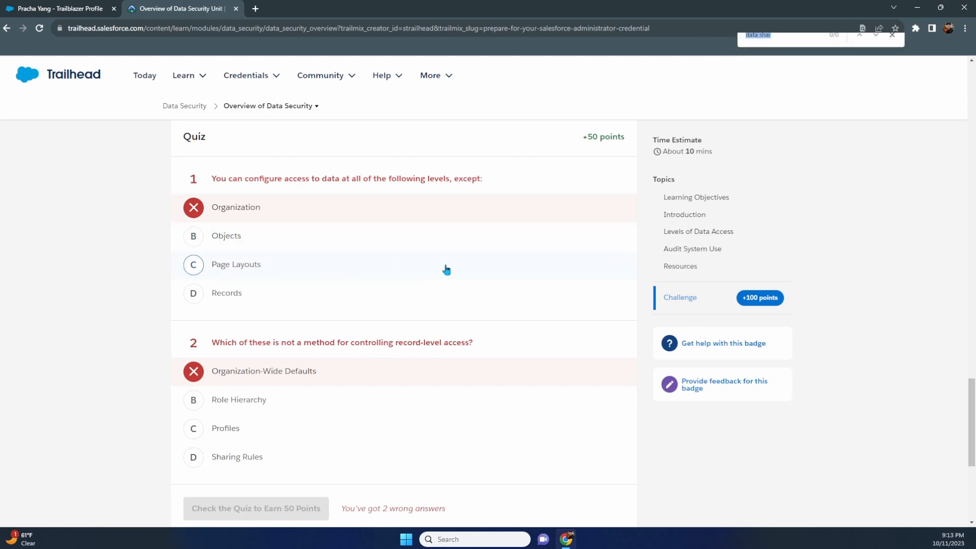
{"action": "type", "text": "access to dat"}
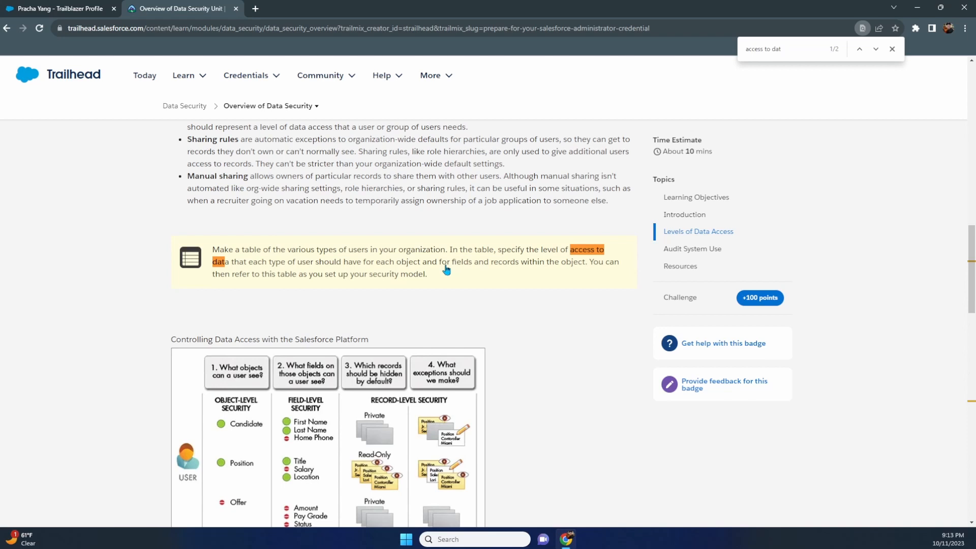
{"action": "scroll", "coordinate": [446, 269], "scroll_direction": "up", "scroll_amount": 4}
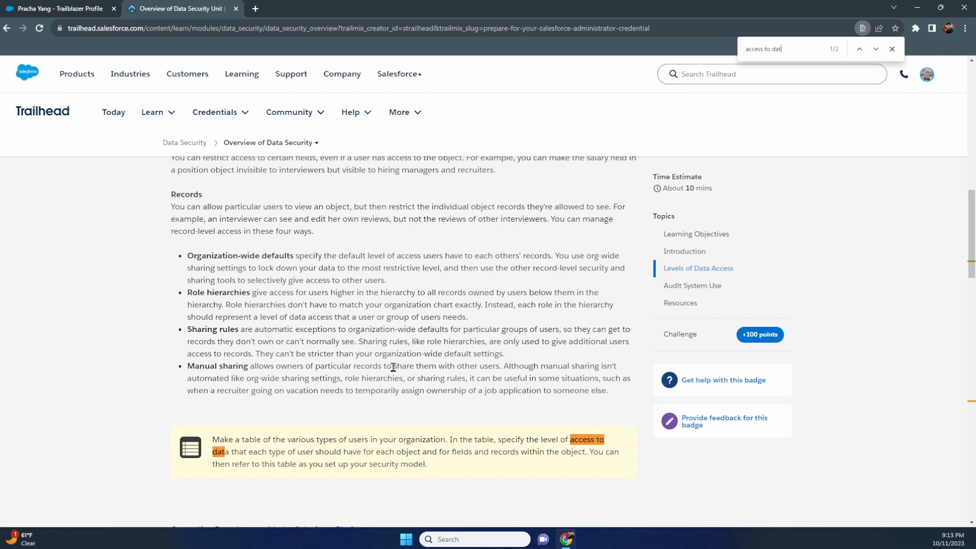
{"action": "scroll", "coordinate": [226, 228], "scroll_direction": "up", "scroll_amount": 3}
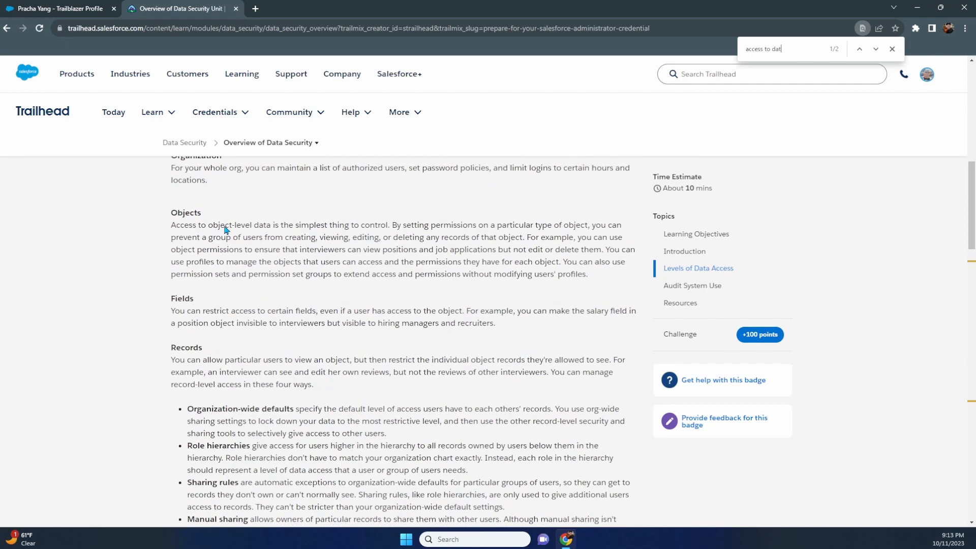
{"action": "scroll", "coordinate": [226, 229], "scroll_direction": "down", "scroll_amount": 3}
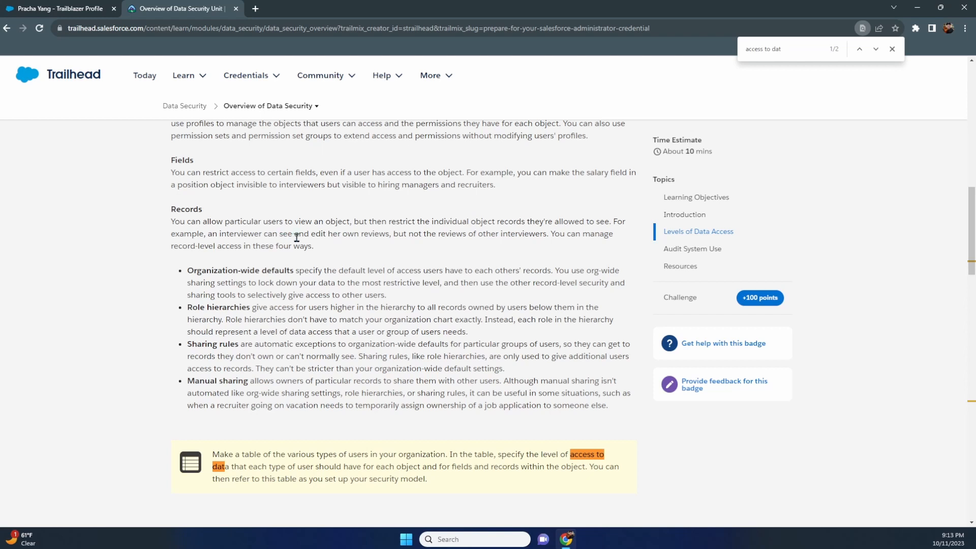
Change the answer to quiz question 1 to C (Page Layouts) and question 2 to B (Role Hierarchy)
{"action": "scroll", "coordinate": [299, 237], "scroll_direction": "down", "scroll_amount": 15}
{"action": "scroll", "coordinate": [306, 237], "scroll_direction": "up", "scroll_amount": 8}
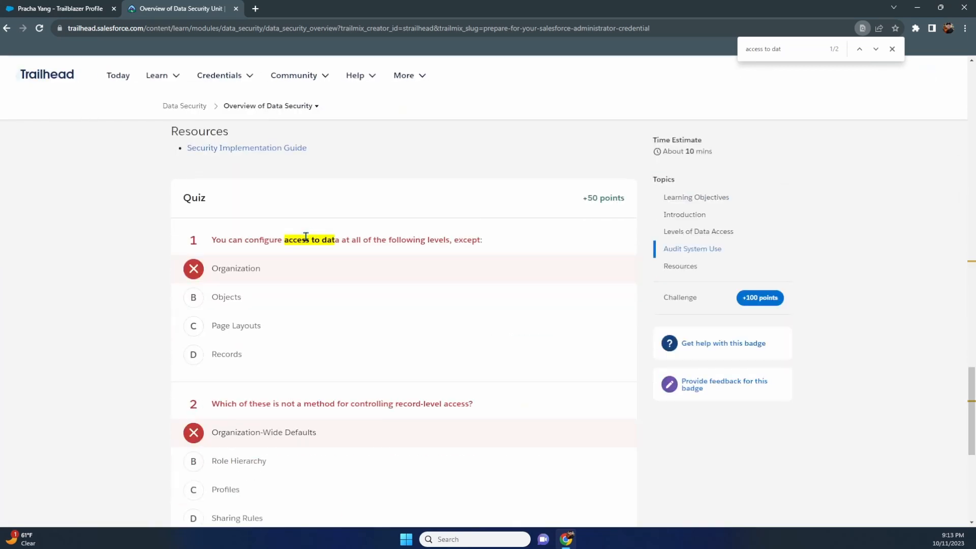
{"action": "scroll", "coordinate": [300, 233], "scroll_direction": "down", "scroll_amount": 2}
{"action": "left_click", "coordinate": [226, 223]}
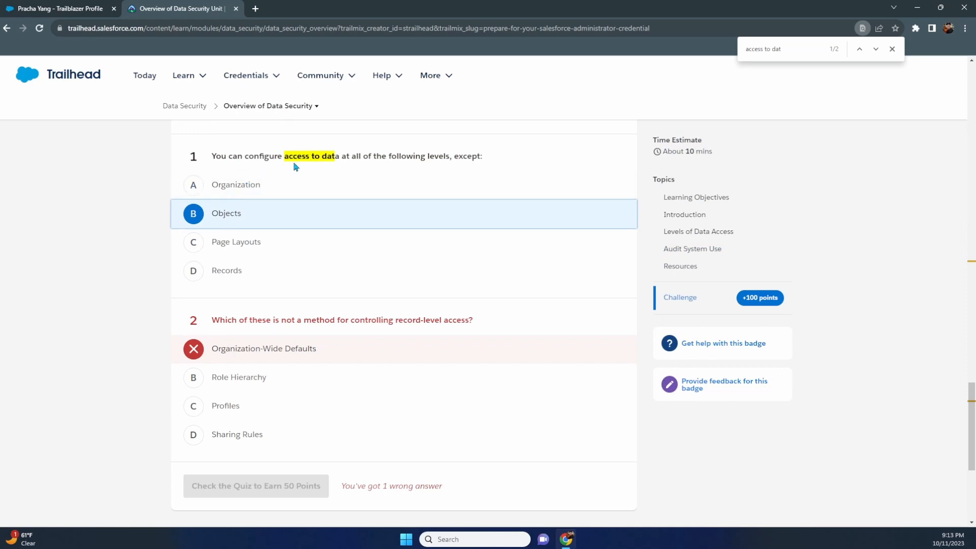
{"action": "left_click", "coordinate": [248, 246]}
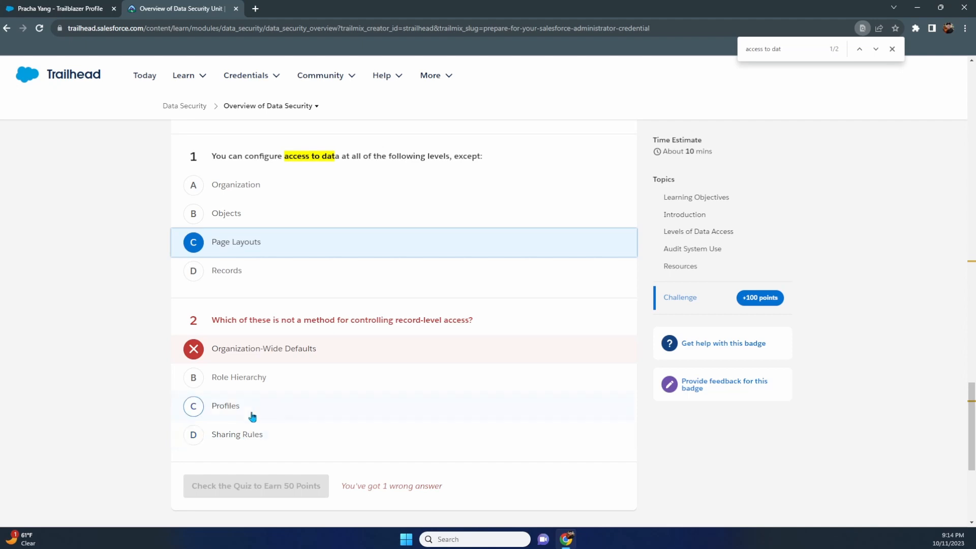
{"action": "left_click", "coordinate": [256, 388]}
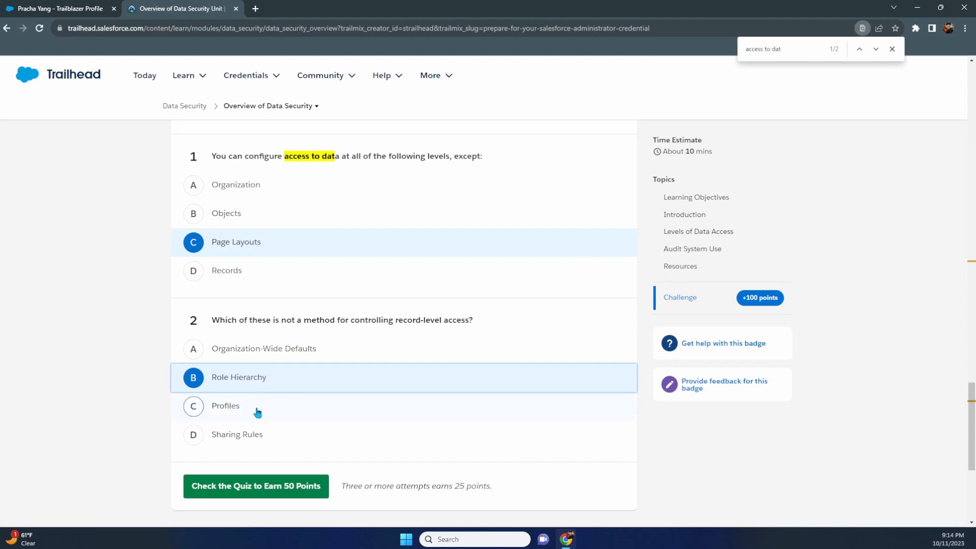
Search the unit page for "record-lev" to find the methods for controlling record-level access
{"action": "left_click", "coordinate": [787, 55]}
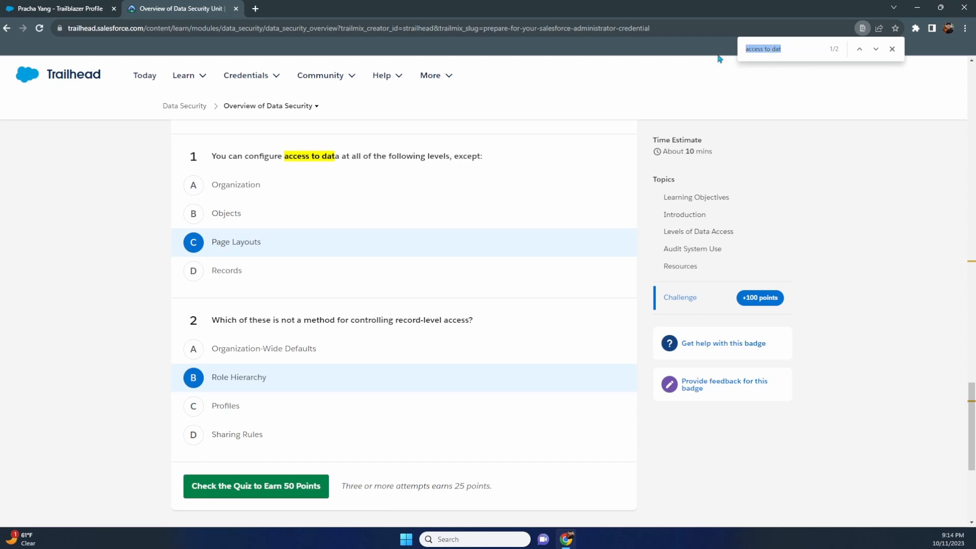
{"action": "type", "text": "record"}
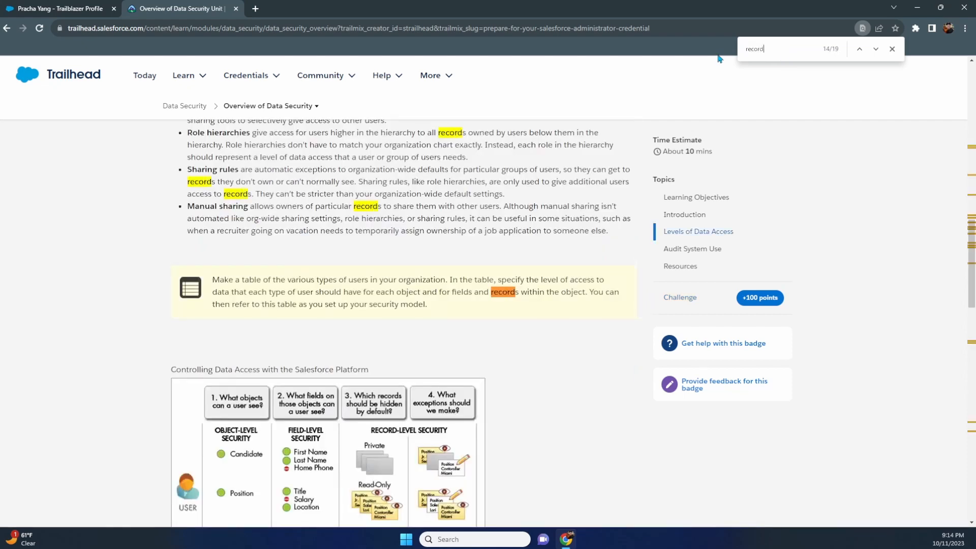
{"action": "type", "text": "-lev"}
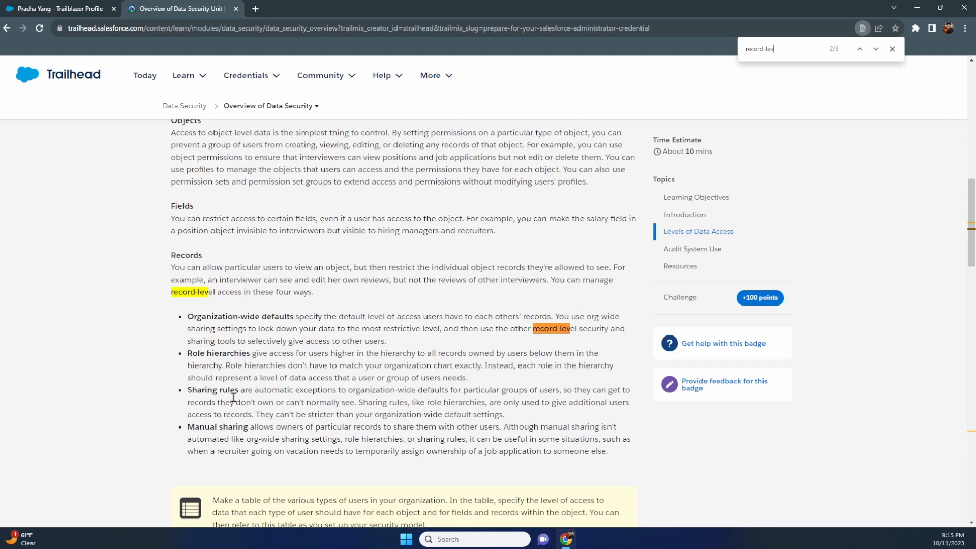
{"action": "scroll", "coordinate": [656, 121], "scroll_direction": "down", "scroll_amount": 6}
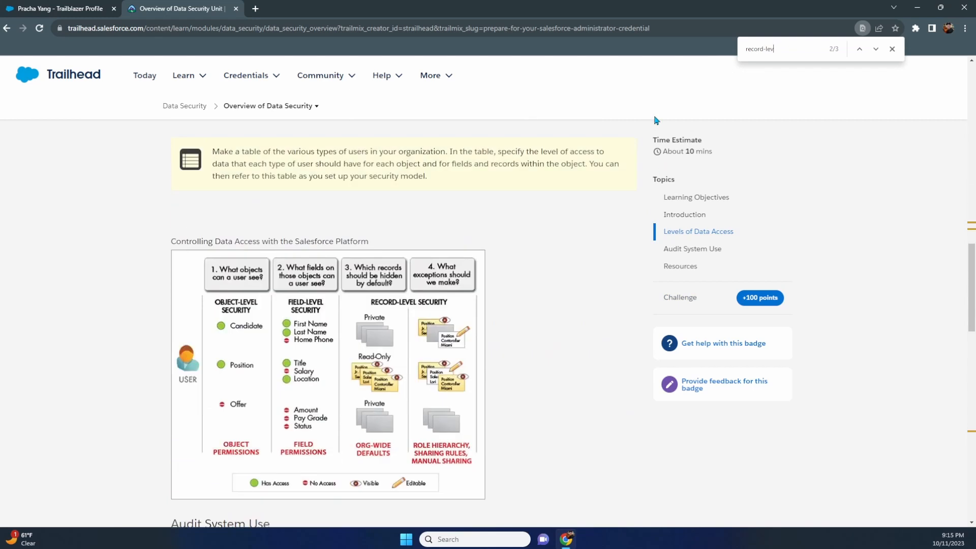
Change the answer to quiz question 2 to C (Profiles) and check the quiz again
{"action": "scroll", "coordinate": [656, 120], "scroll_direction": "down", "scroll_amount": 15}
{"action": "scroll", "coordinate": [564, 146], "scroll_direction": "up", "scroll_amount": 4}
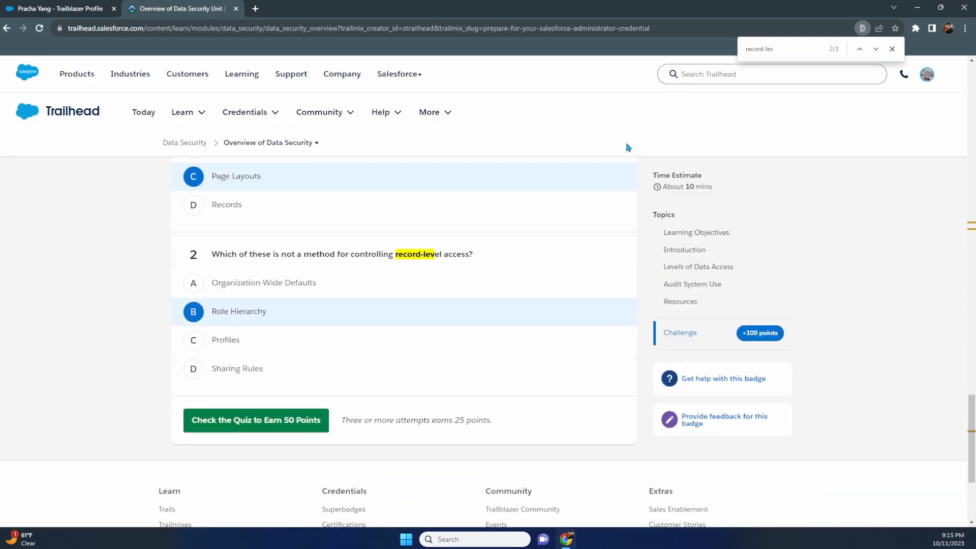
{"action": "left_click", "coordinate": [228, 343]}
{"action": "left_click", "coordinate": [276, 420]}
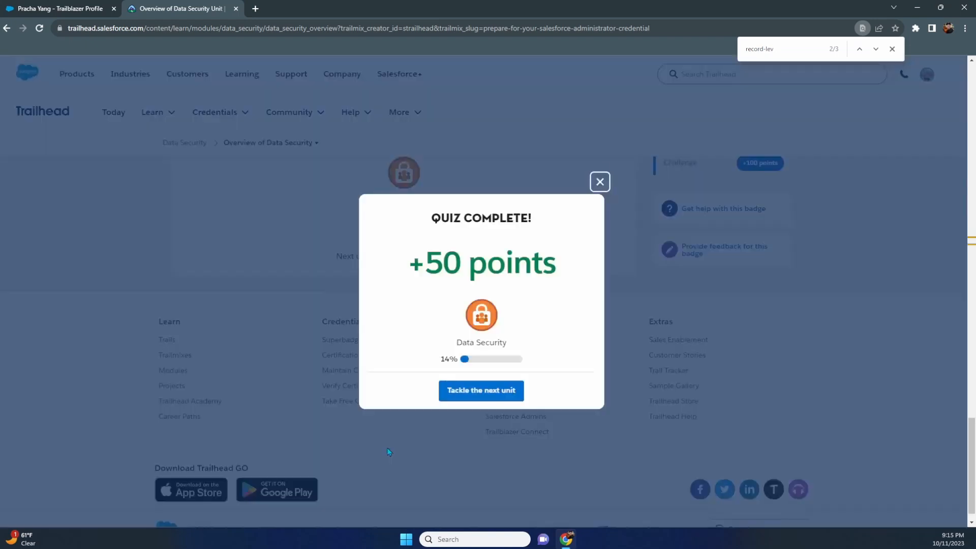
Continue to the Control Access to the Org unit and read through it to the hands-on challenge requirements
{"action": "left_click", "coordinate": [479, 392]}
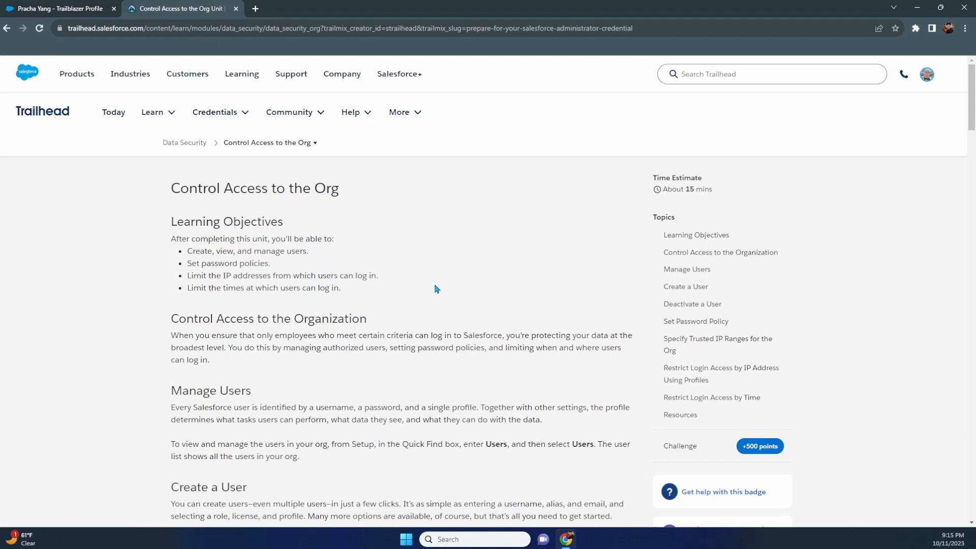
{"action": "scroll", "coordinate": [435, 289], "scroll_direction": "down", "scroll_amount": 3}
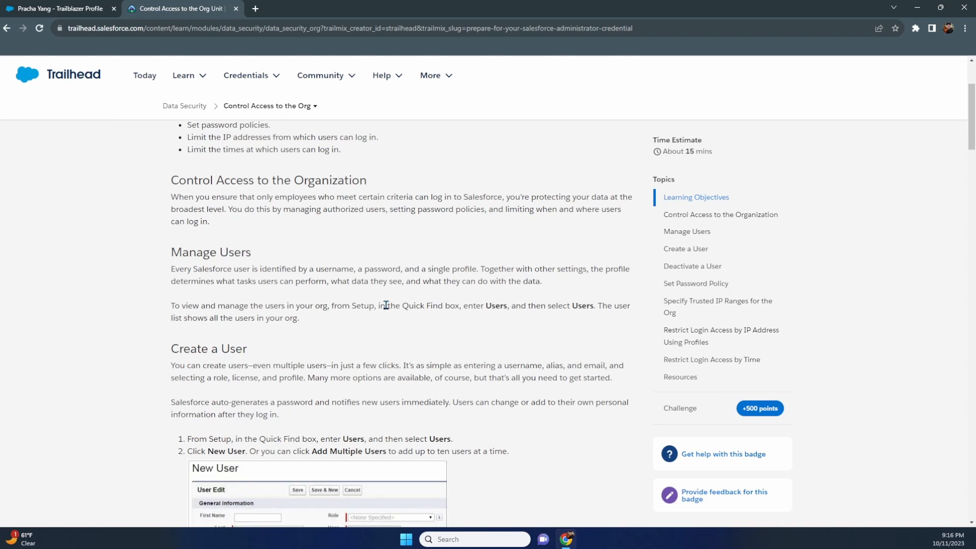
{"action": "scroll", "coordinate": [416, 303], "scroll_direction": "down", "scroll_amount": 5}
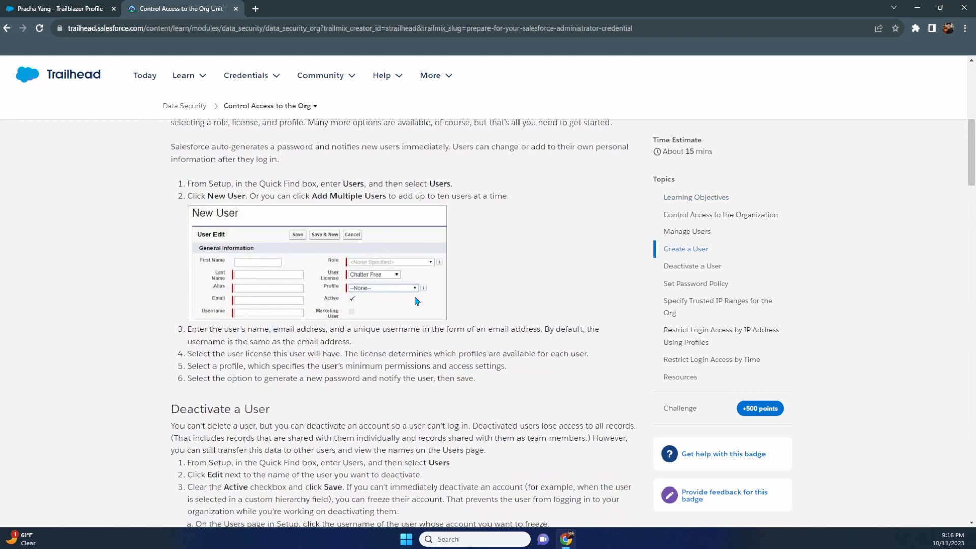
{"action": "scroll", "coordinate": [416, 304], "scroll_direction": "down", "scroll_amount": 4}
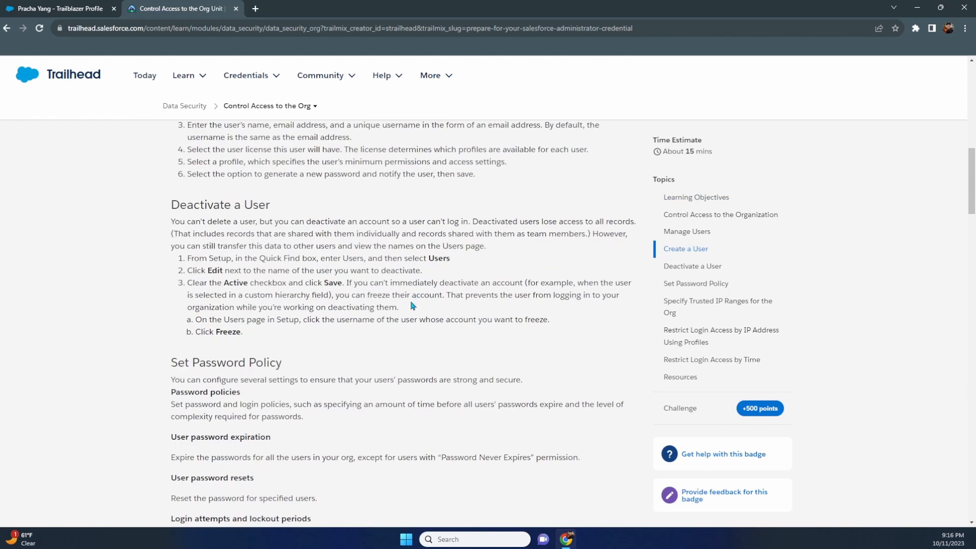
{"action": "scroll", "coordinate": [413, 305], "scroll_direction": "down", "scroll_amount": 3}
{"action": "scroll", "coordinate": [413, 305], "scroll_direction": "down", "scroll_amount": 10}
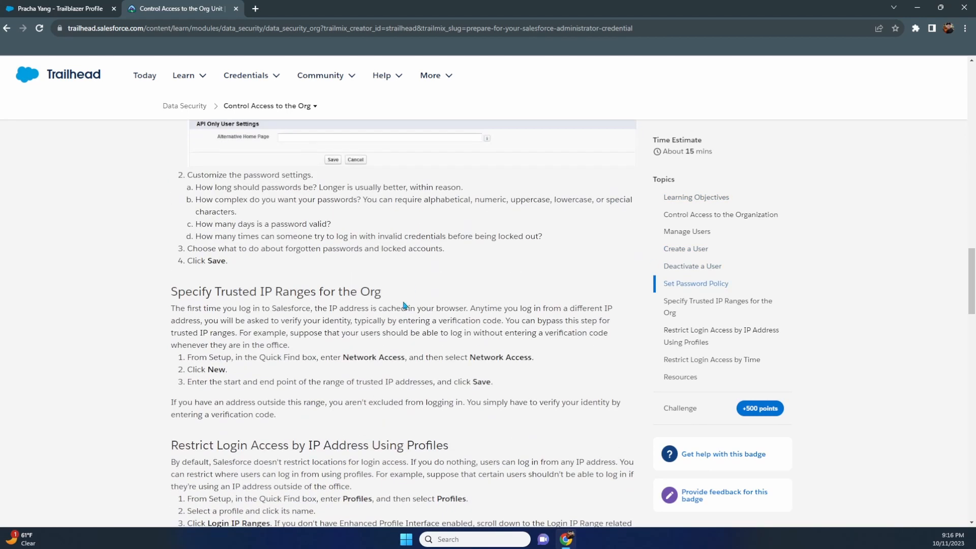
{"action": "scroll", "coordinate": [403, 305], "scroll_direction": "down", "scroll_amount": 7}
{"action": "scroll", "coordinate": [404, 305], "scroll_direction": "down", "scroll_amount": 15}
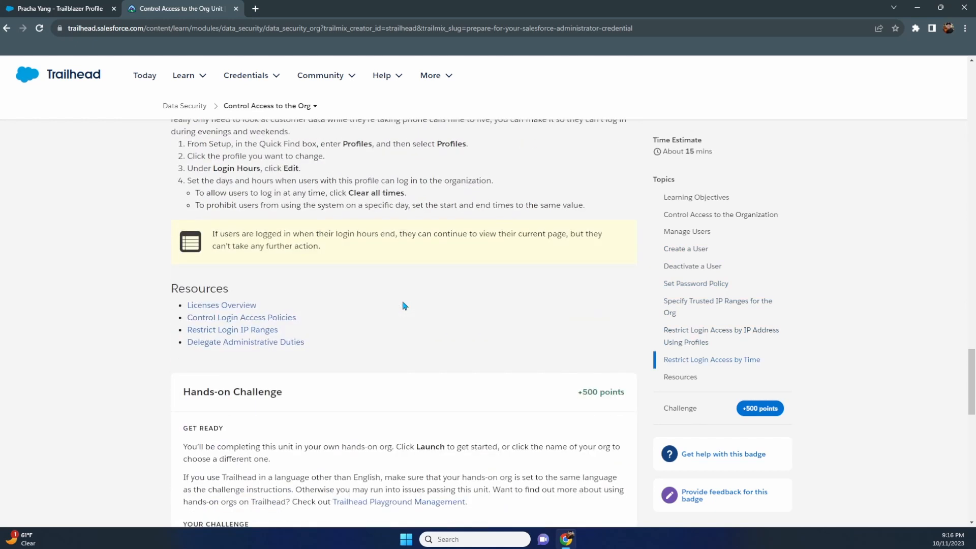
{"action": "scroll", "coordinate": [405, 305], "scroll_direction": "down", "scroll_amount": 7}
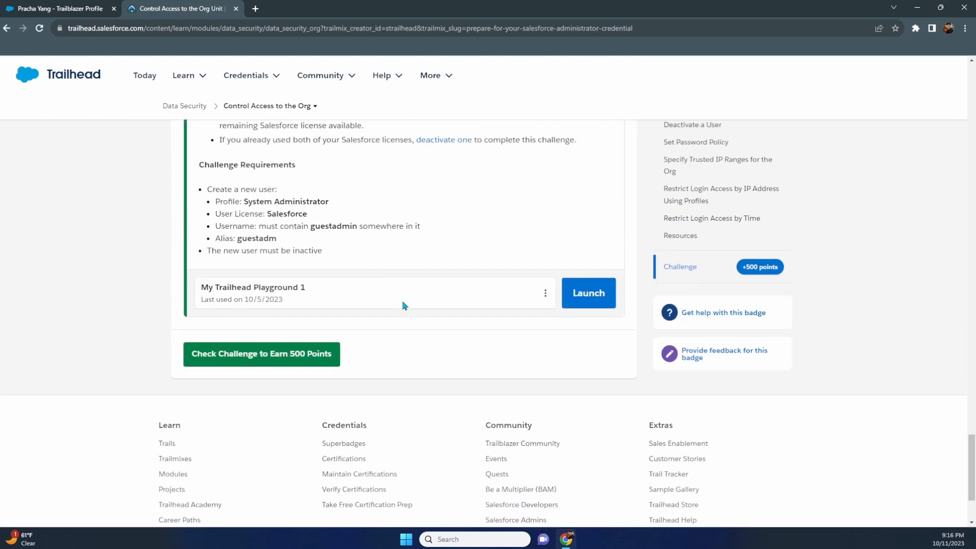
{"action": "scroll", "coordinate": [403, 304], "scroll_direction": "up", "scroll_amount": 4}
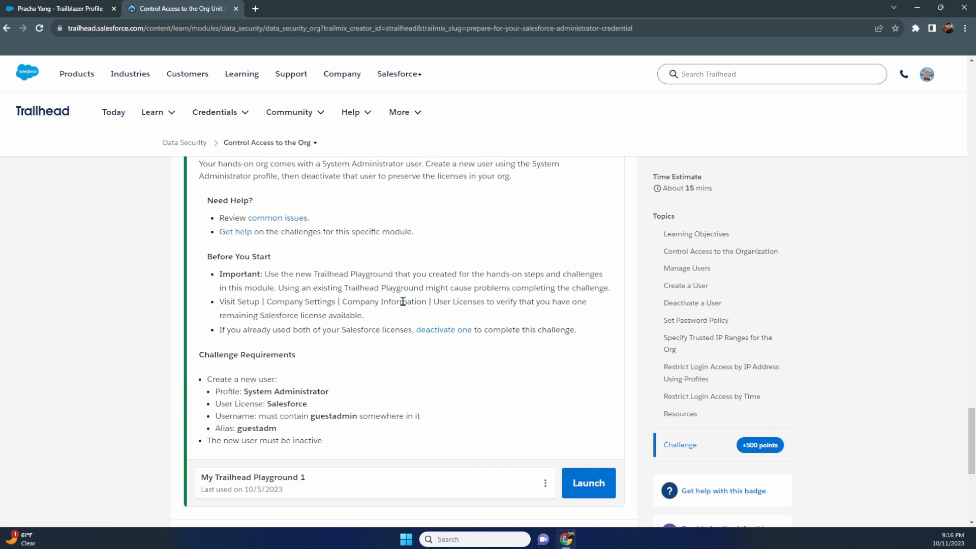
{"action": "scroll", "coordinate": [349, 358], "scroll_direction": "down", "scroll_amount": 2}
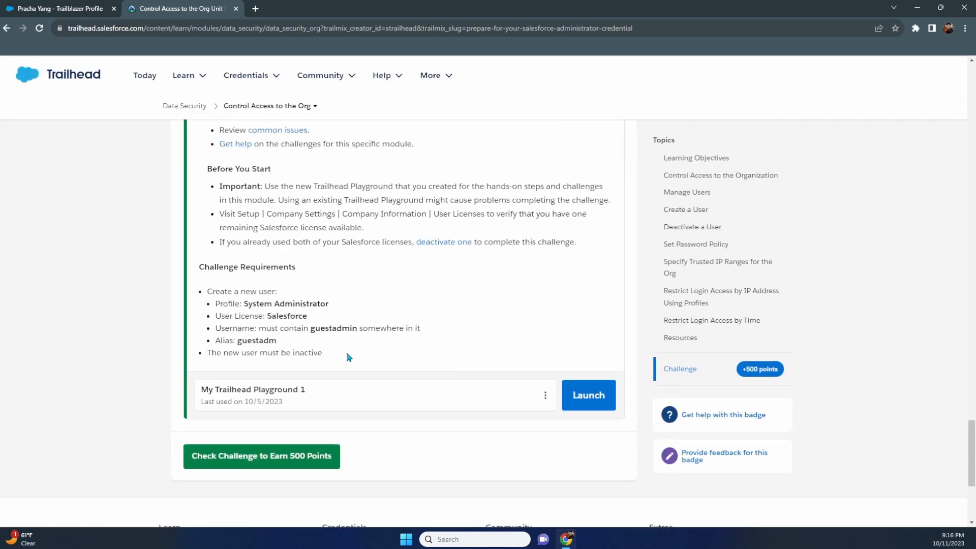
Launch My Trailhead Playground 1 and arrange it in its own, slightly wider window beside the challenge instructions
{"action": "left_click", "coordinate": [588, 395]}
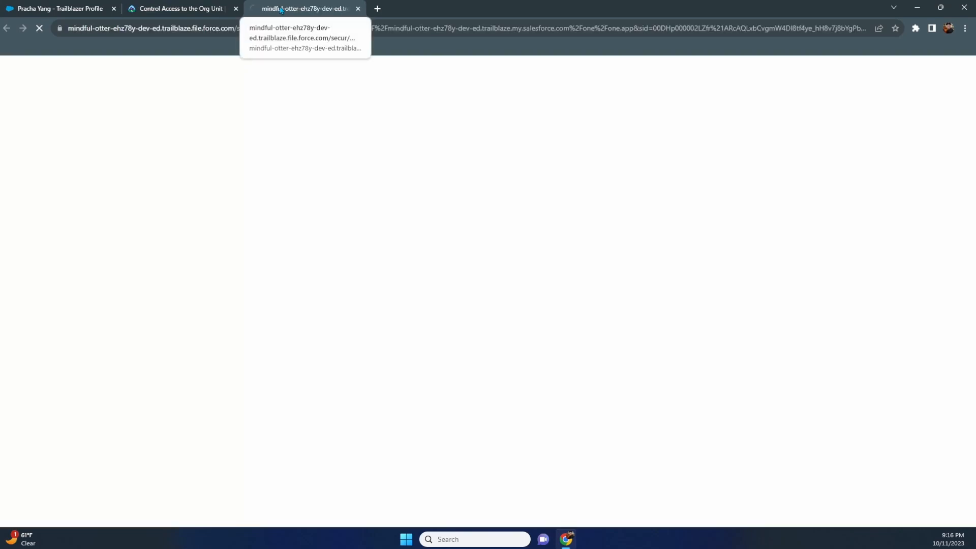
{"action": "left_click_drag", "start_coordinate": [281, 10], "coordinate": [283, 160]}
{"action": "key", "text": "super+Right"}
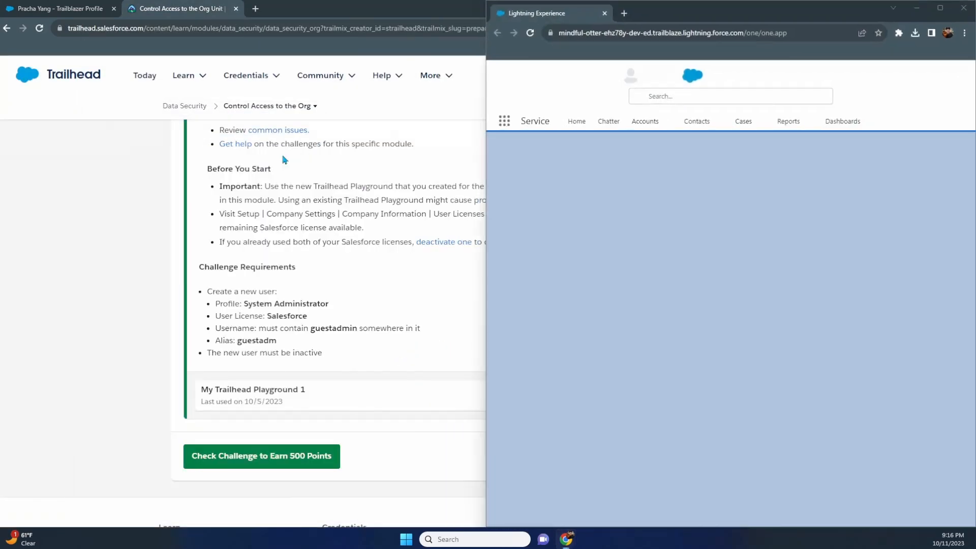
{"action": "key", "text": "Return"}
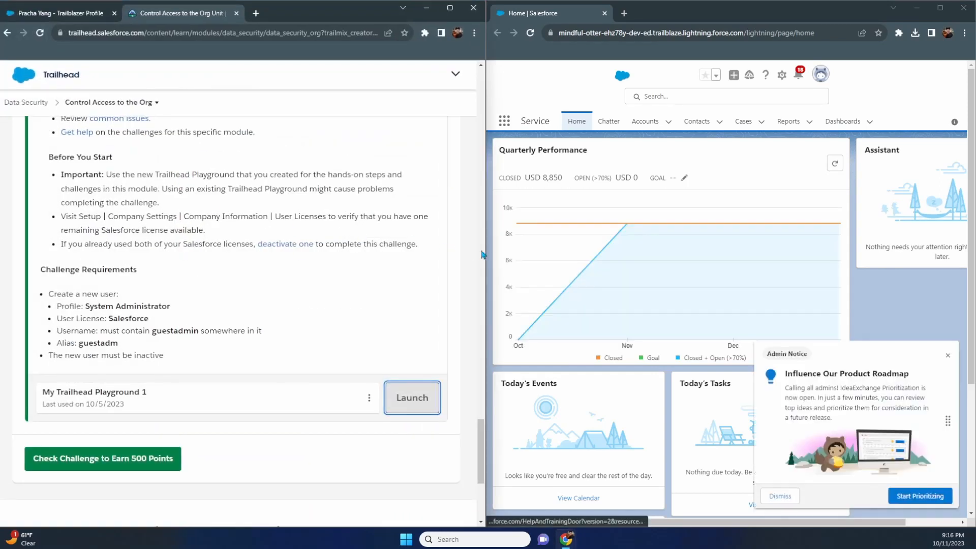
{"action": "left_click_drag", "start_coordinate": [487, 253], "coordinate": [408, 253]}
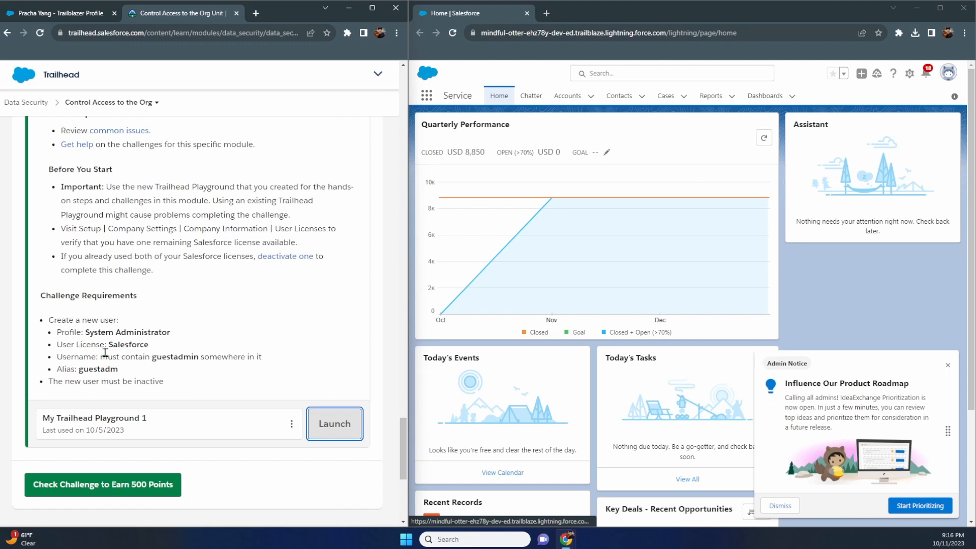
Read the challenge's Before You Start notes, highlight the instruction about verifying a remaining Salesforce license, and close the playground's Admin Notice
{"action": "scroll", "coordinate": [165, 339], "scroll_direction": "up", "scroll_amount": 3}
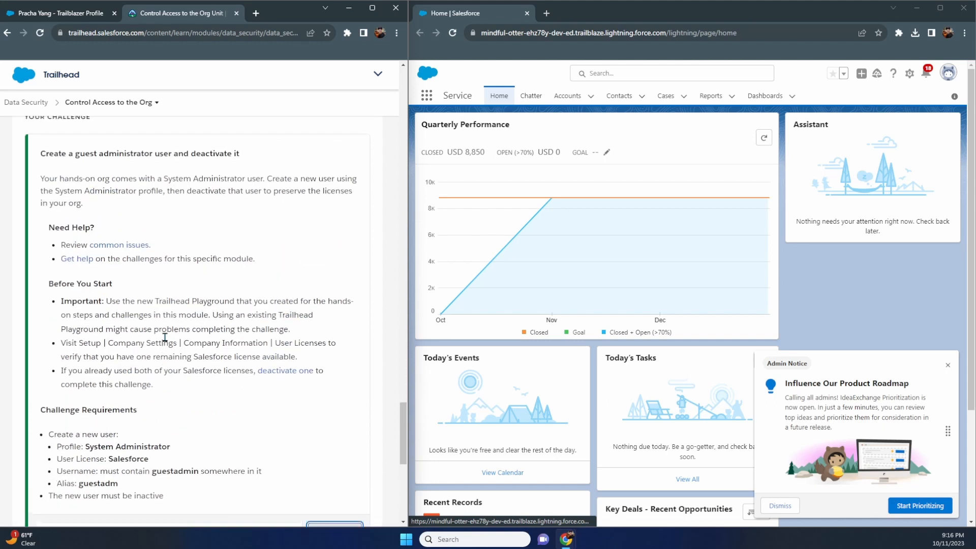
{"action": "scroll", "coordinate": [165, 337], "scroll_direction": "down", "scroll_amount": 1}
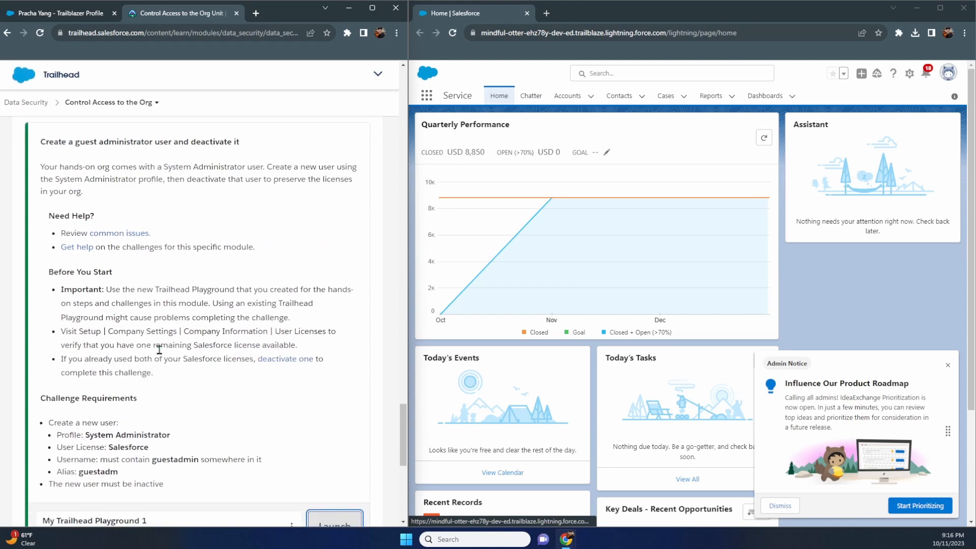
{"action": "left_click_drag", "start_coordinate": [307, 350], "coordinate": [63, 332]}
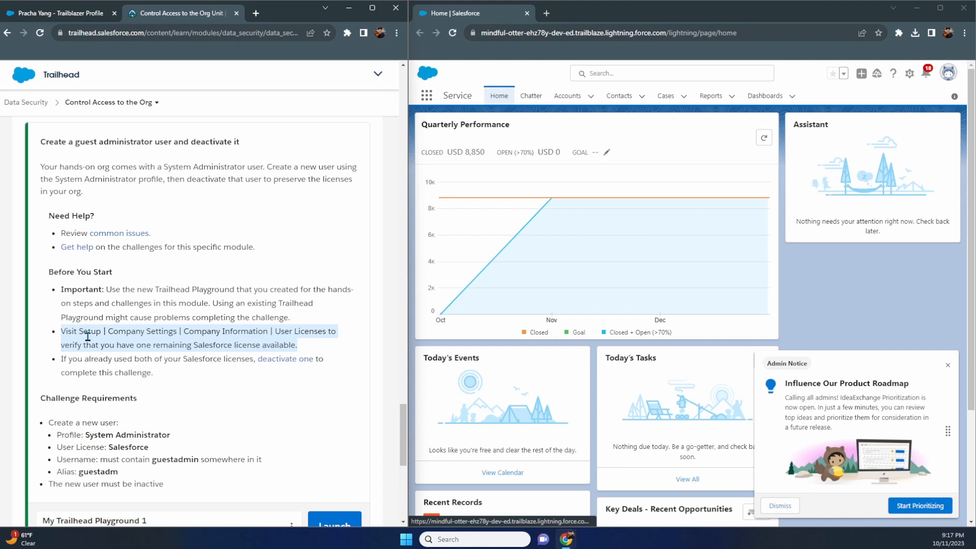
{"action": "left_click", "coordinate": [296, 343]}
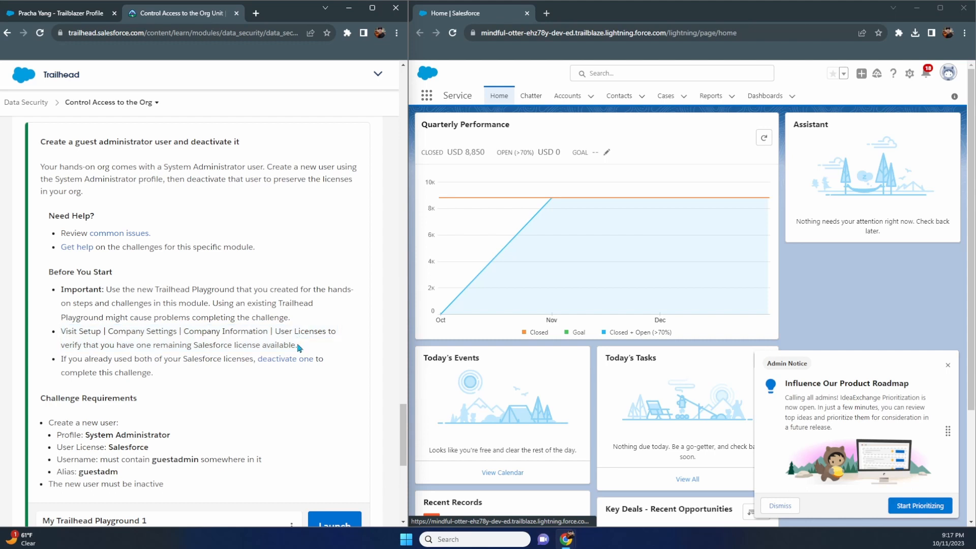
{"action": "left_click_drag", "start_coordinate": [299, 350], "coordinate": [61, 335]}
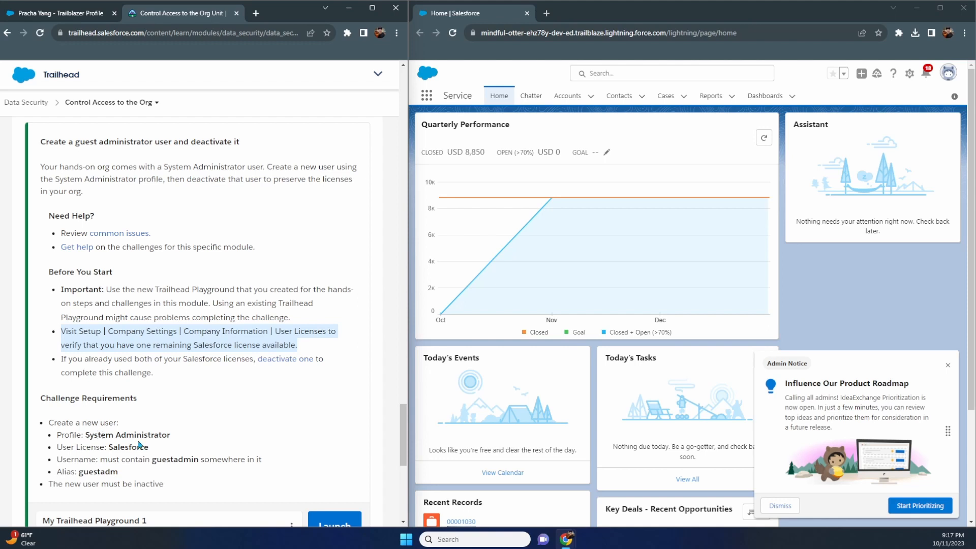
{"action": "left_click", "coordinate": [948, 365]}
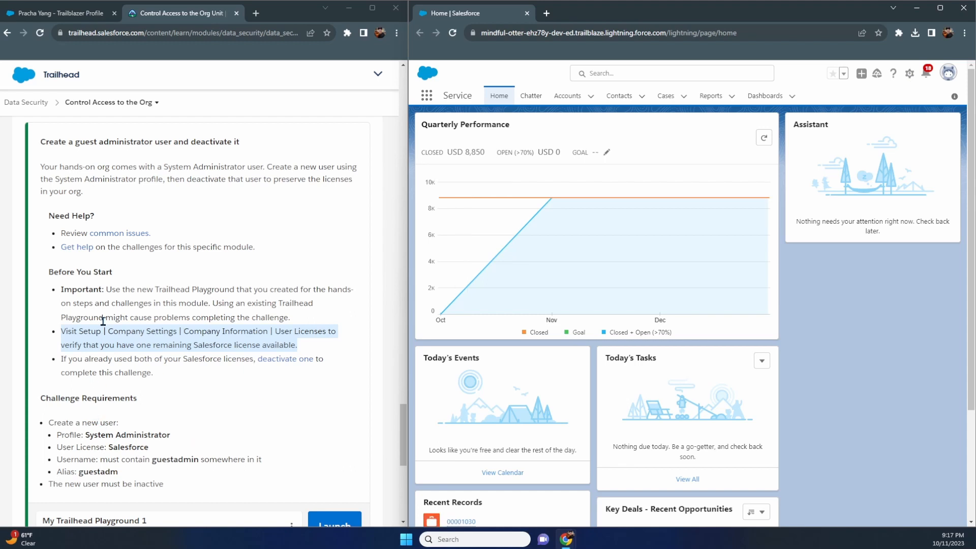
Review the unit's Create a User and Deactivate a User sections for the instructions needed in the challenge
{"action": "scroll", "coordinate": [147, 327], "scroll_direction": "up", "scroll_amount": 8}
{"action": "scroll", "coordinate": [147, 327], "scroll_direction": "up", "scroll_amount": 6}
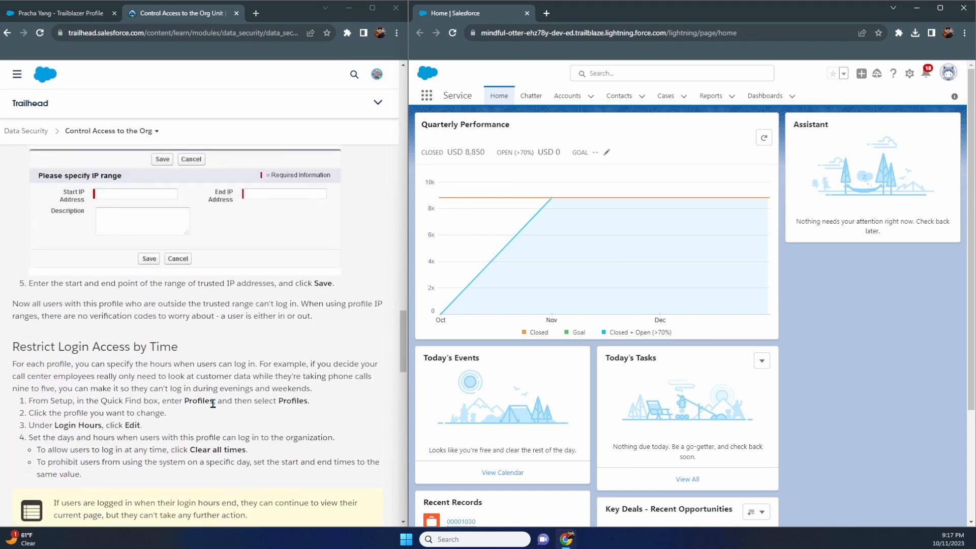
{"action": "scroll", "coordinate": [161, 360], "scroll_direction": "up", "scroll_amount": 6}
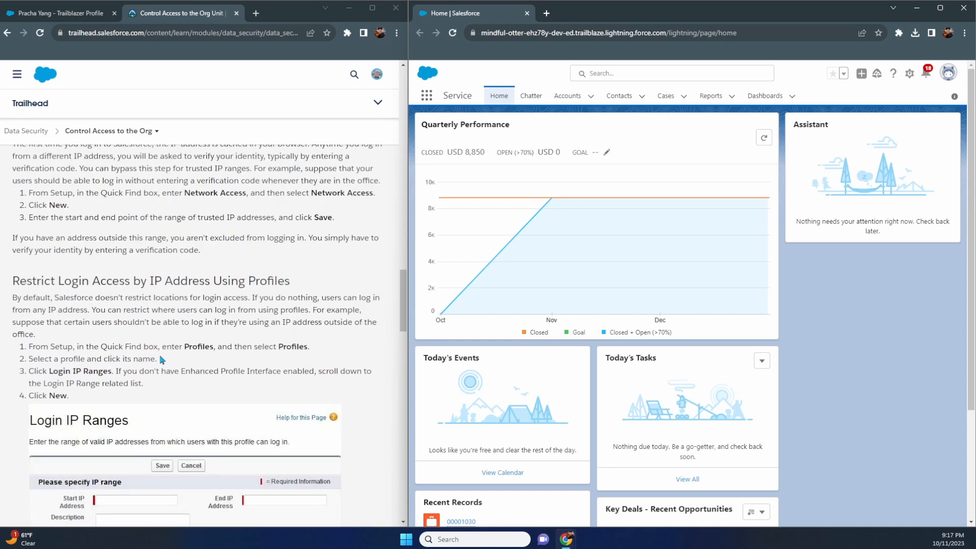
{"action": "scroll", "coordinate": [162, 360], "scroll_direction": "up", "scroll_amount": 10}
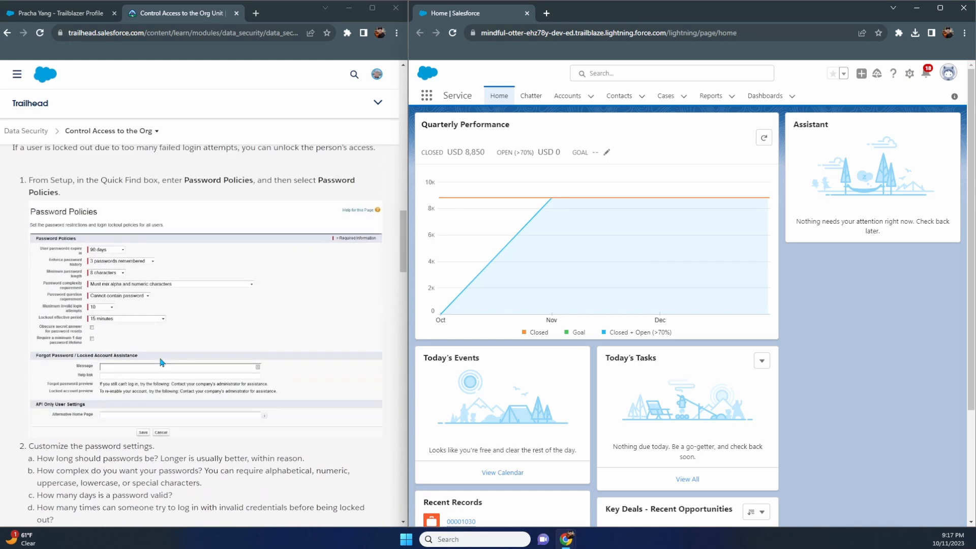
{"action": "scroll", "coordinate": [162, 362], "scroll_direction": "up", "scroll_amount": 8}
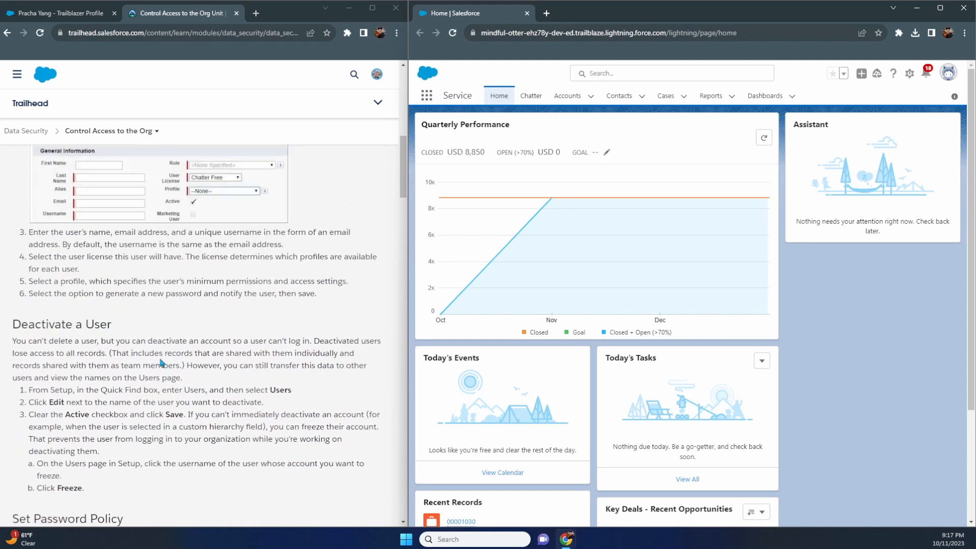
{"action": "scroll", "coordinate": [162, 361], "scroll_direction": "up", "scroll_amount": 8}
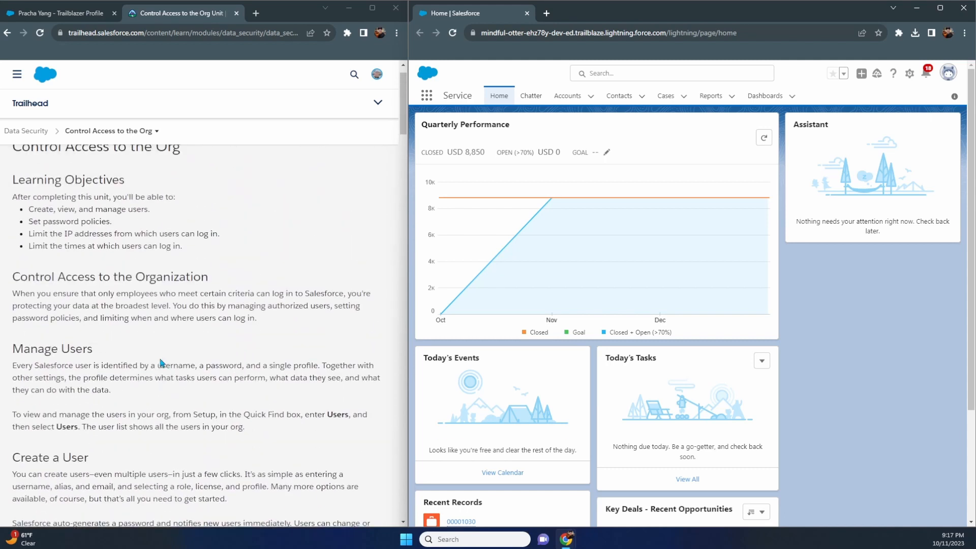
{"action": "scroll", "coordinate": [162, 362], "scroll_direction": "down", "scroll_amount": 6}
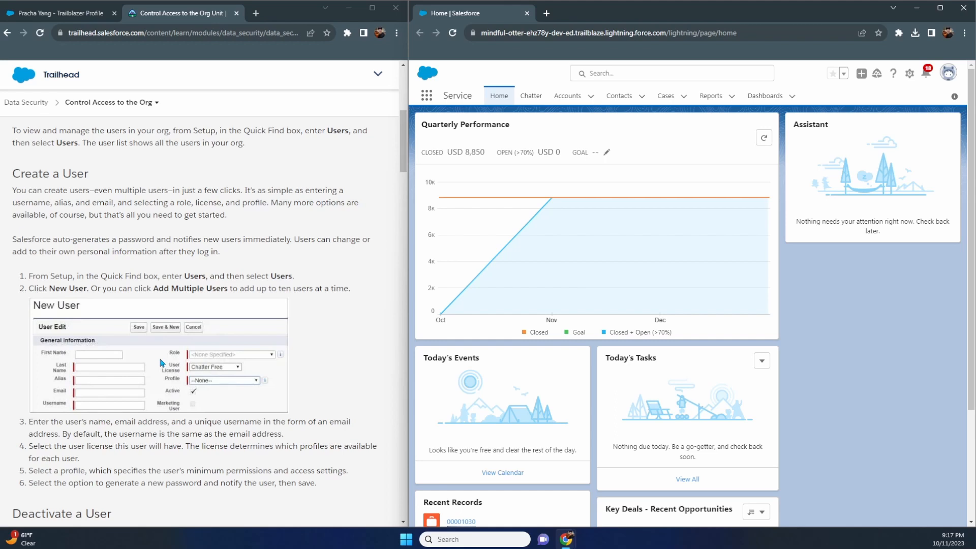
{"action": "scroll", "coordinate": [162, 362], "scroll_direction": "down", "scroll_amount": 3}
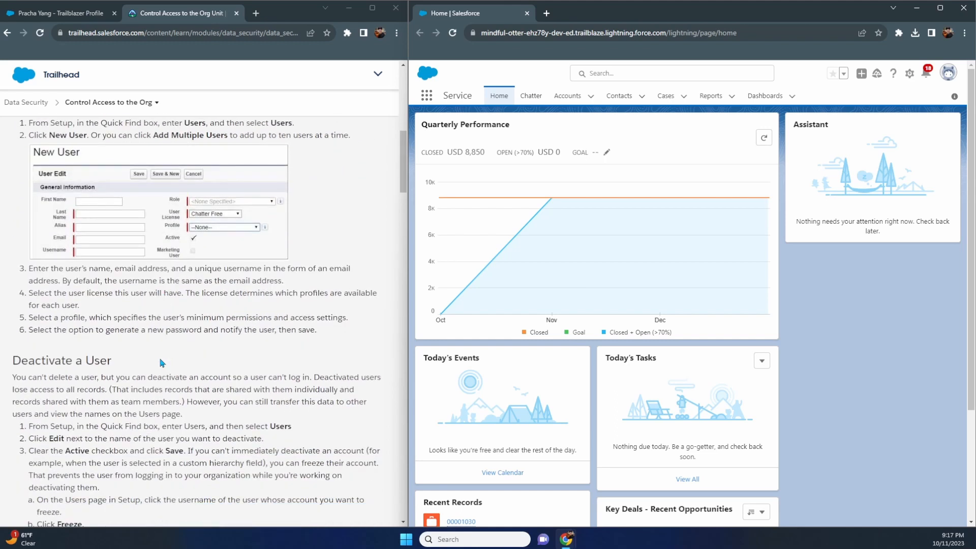
{"action": "scroll", "coordinate": [162, 362], "scroll_direction": "up", "scroll_amount": 5}
{"action": "scroll", "coordinate": [161, 362], "scroll_direction": "down", "scroll_amount": 2}
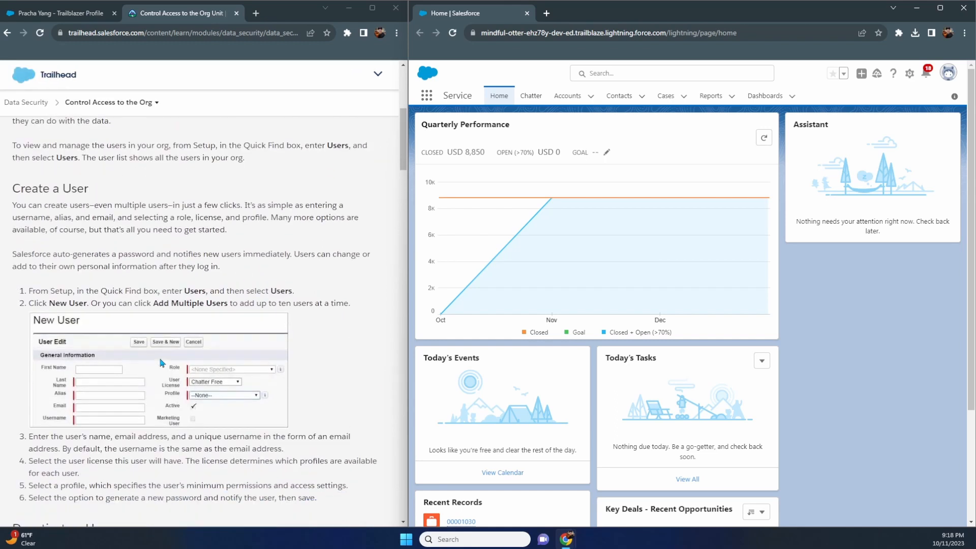
{"action": "scroll", "coordinate": [71, 304], "scroll_direction": "up", "scroll_amount": 6}
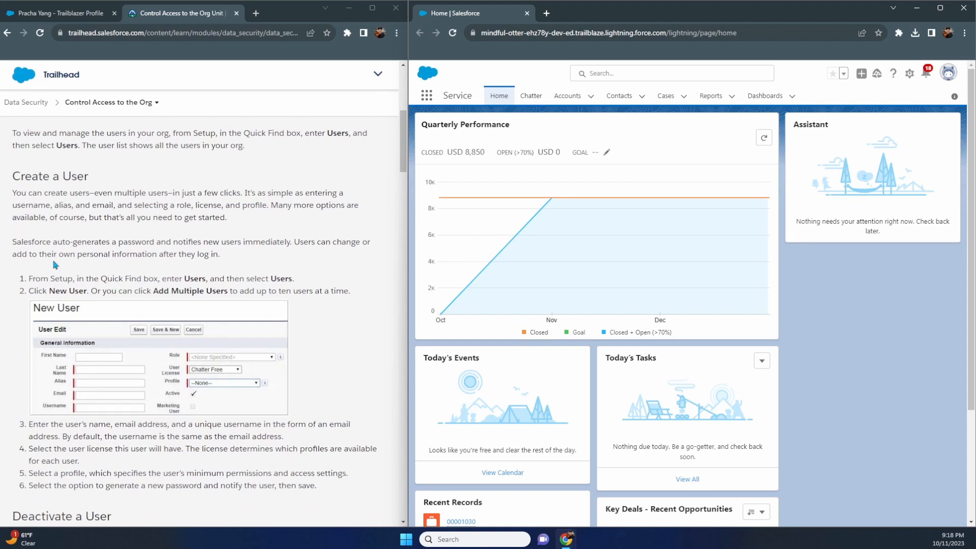
{"action": "scroll", "coordinate": [54, 265], "scroll_direction": "down", "scroll_amount": 7}
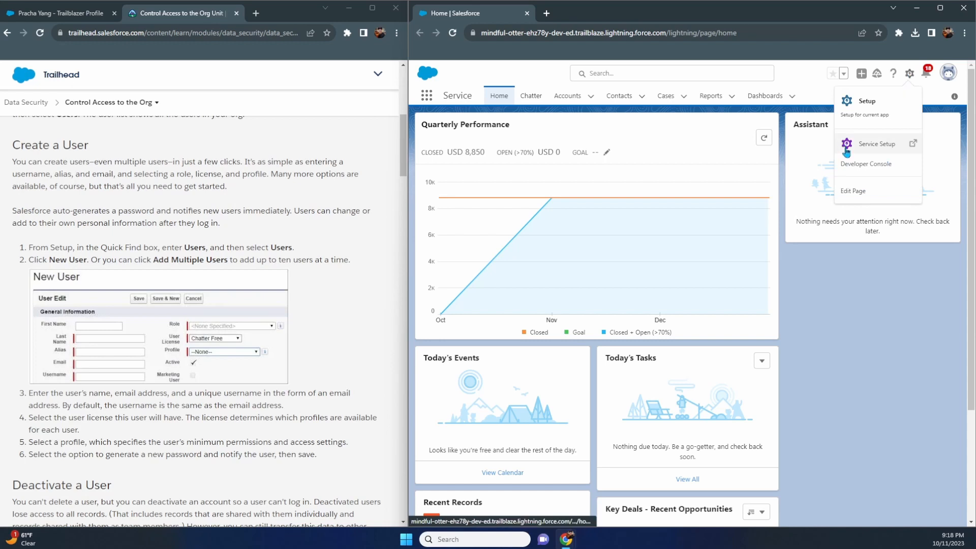
Open Setup in the playground and go to the Users page in the Administration section
{"action": "left_click", "coordinate": [872, 113]}
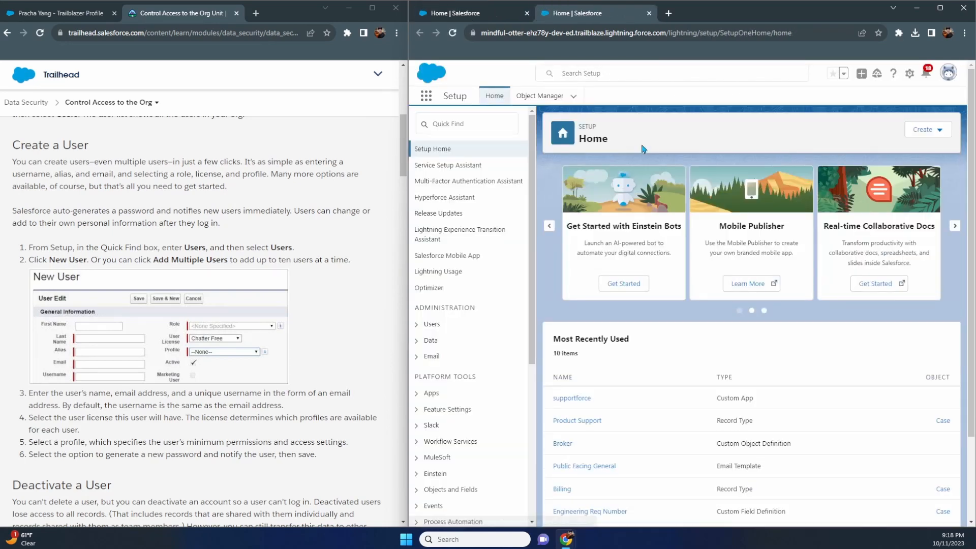
{"action": "scroll", "coordinate": [466, 348], "scroll_direction": "down", "scroll_amount": 5}
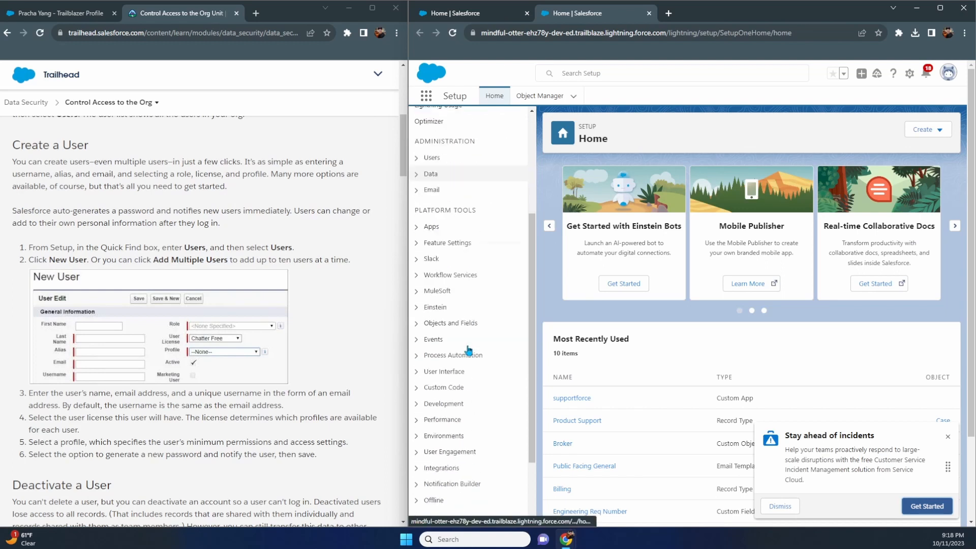
{"action": "scroll", "coordinate": [462, 290], "scroll_direction": "up", "scroll_amount": 5}
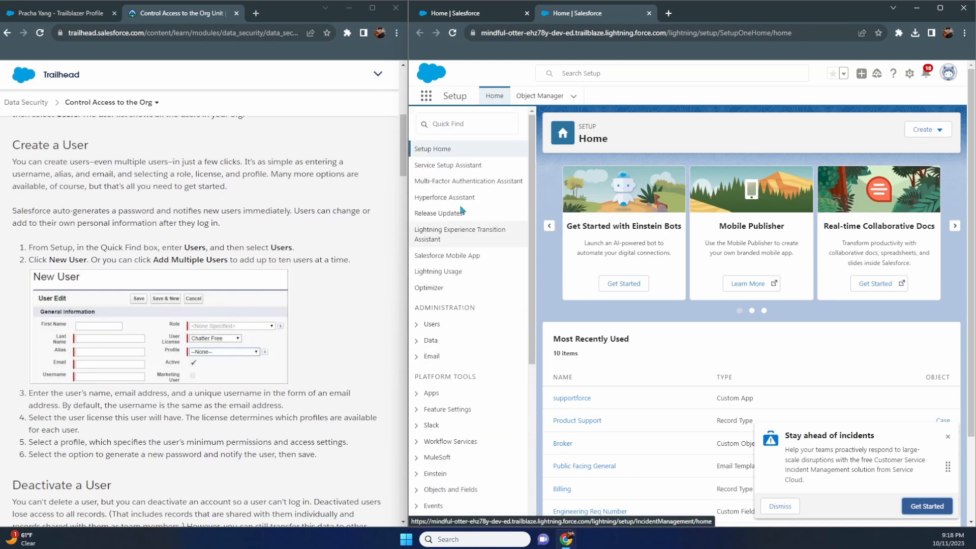
{"action": "left_click", "coordinate": [458, 126]}
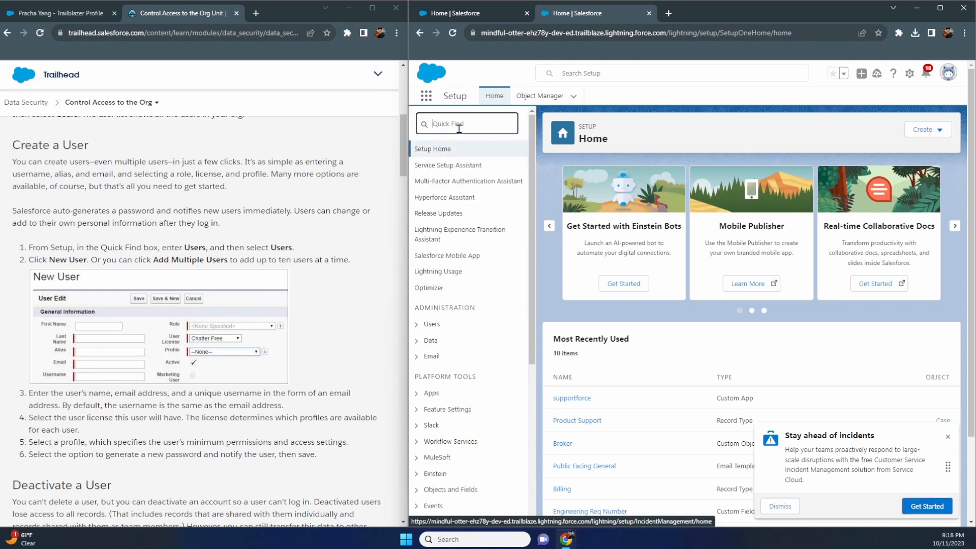
{"action": "left_click", "coordinate": [417, 324]}
{"action": "left_click", "coordinate": [451, 123]}
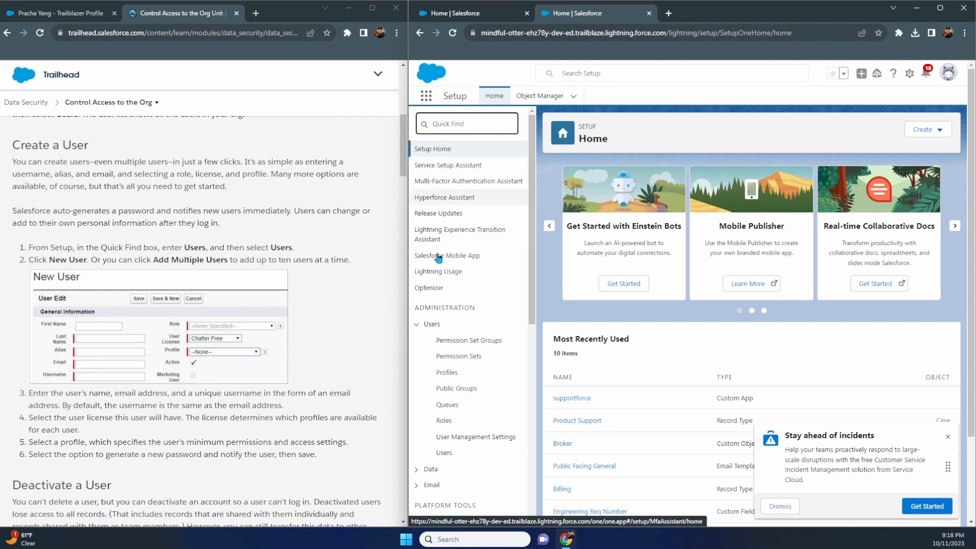
{"action": "left_click", "coordinate": [451, 454]}
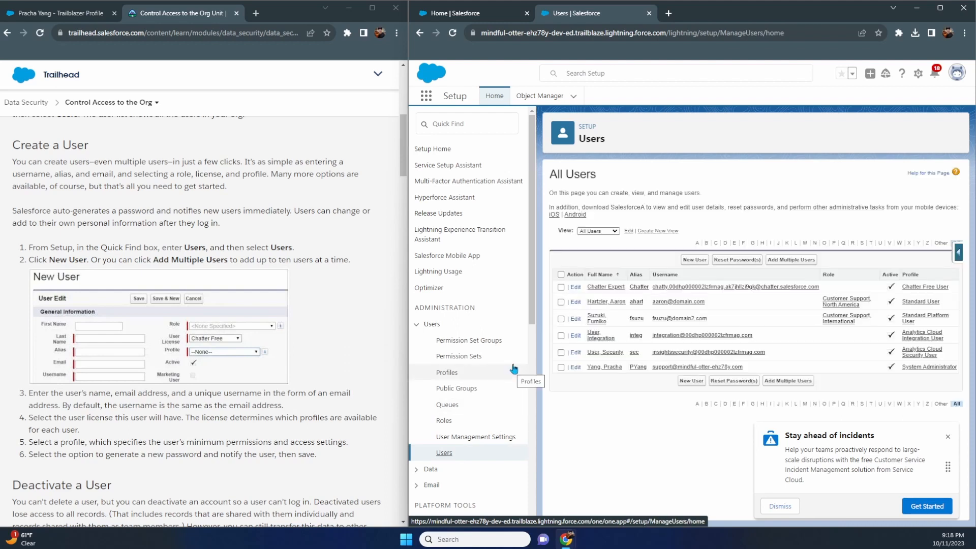
Start a new user record from the Users page and place the cursor in its first name field
{"action": "left_click", "coordinate": [694, 259]}
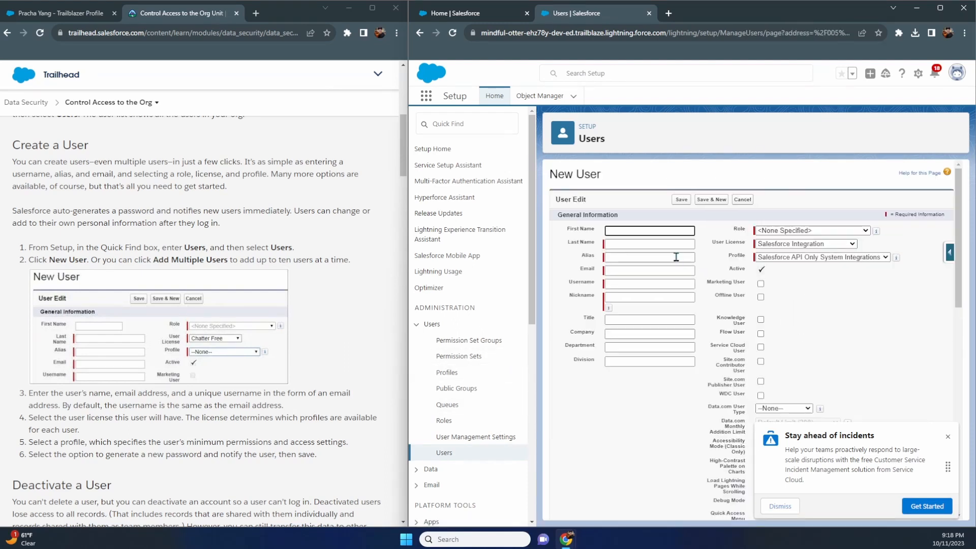
{"action": "left_click", "coordinate": [661, 231]}
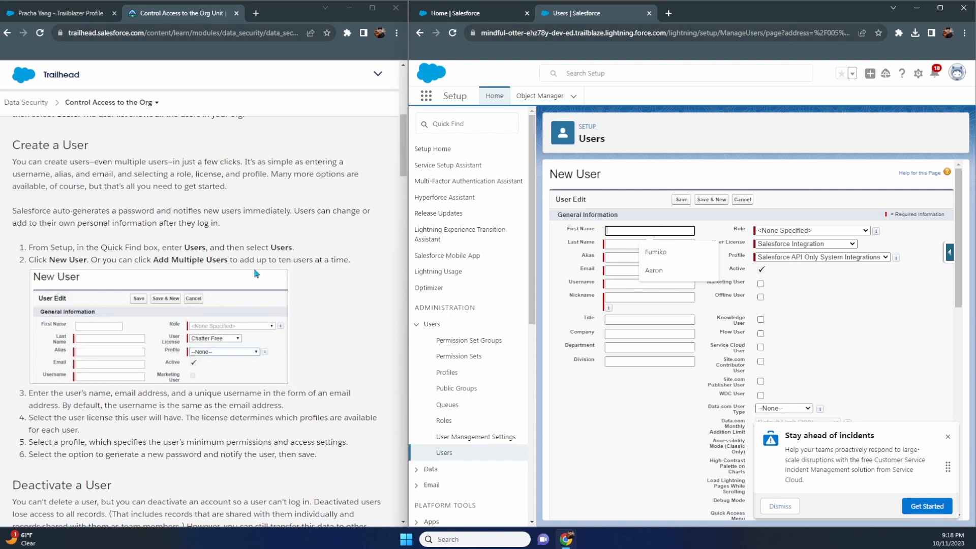
Read the unit's Deactivate a User, Set Password Policy and Specify Trusted IP Ranges sections, highlighting the trusted IP heading and its numbered steps
{"action": "scroll", "coordinate": [153, 282], "scroll_direction": "down", "scroll_amount": 3}
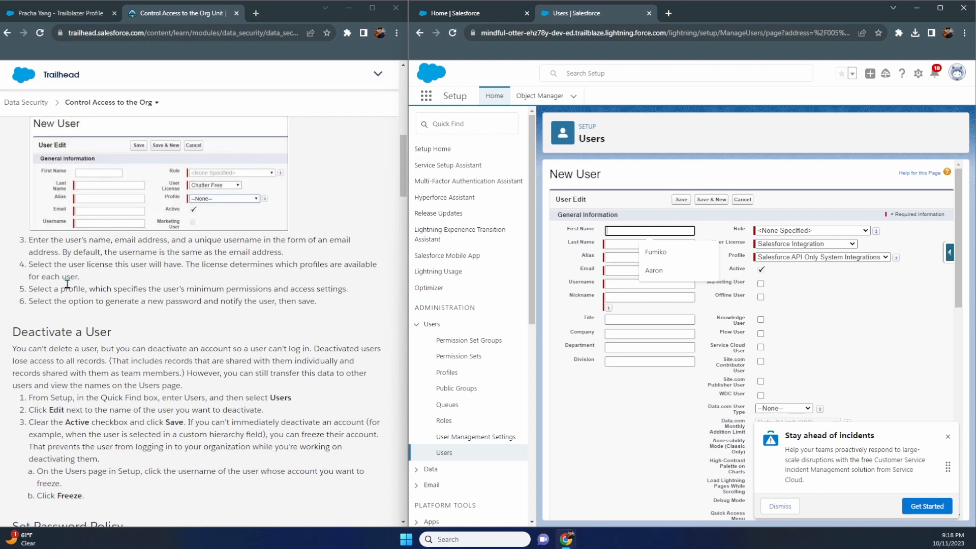
{"action": "scroll", "coordinate": [67, 282], "scroll_direction": "down", "scroll_amount": 4}
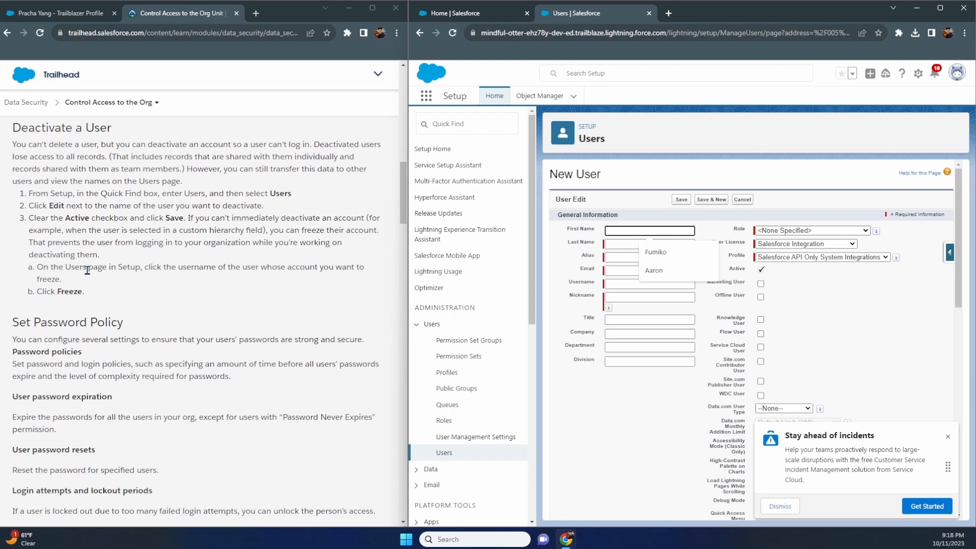
{"action": "scroll", "coordinate": [89, 270], "scroll_direction": "down", "scroll_amount": 6}
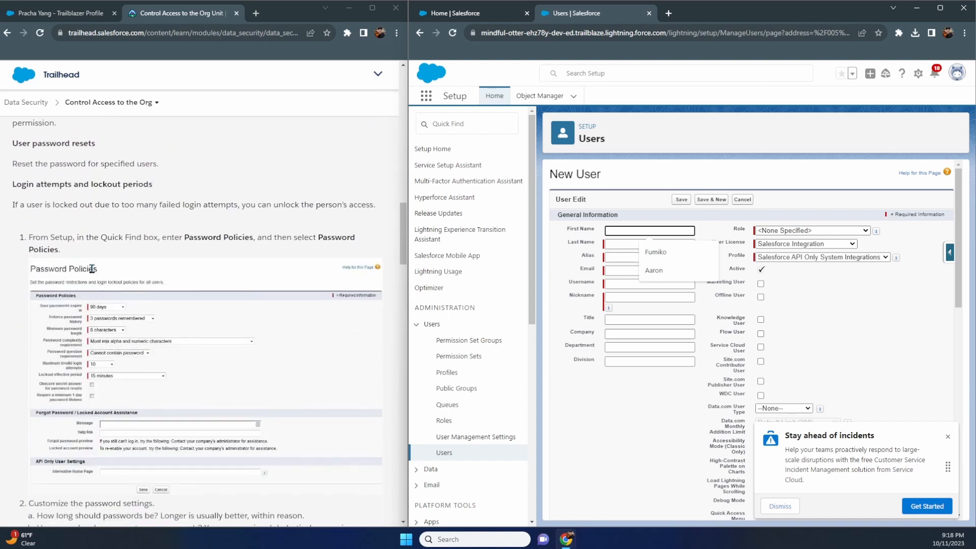
{"action": "scroll", "coordinate": [94, 272], "scroll_direction": "down", "scroll_amount": 8}
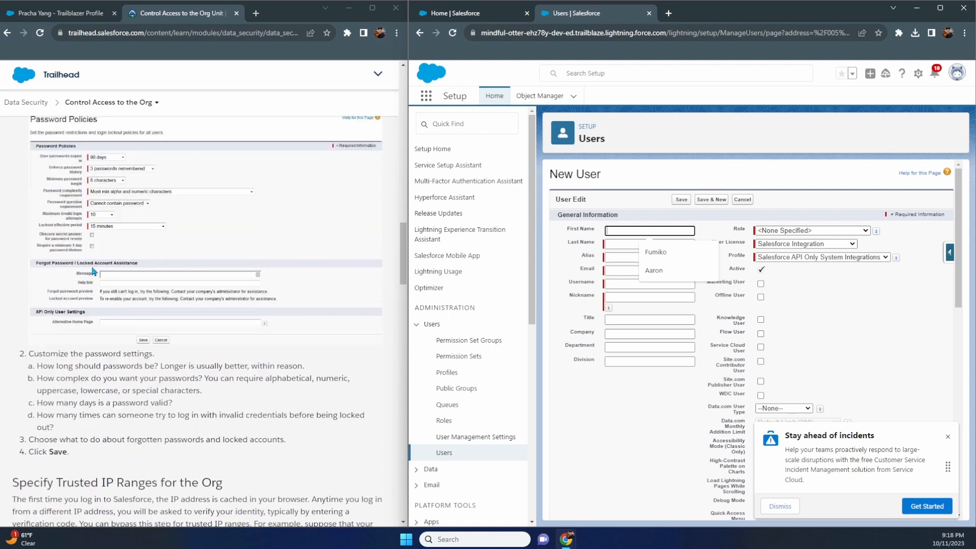
{"action": "scroll", "coordinate": [94, 270], "scroll_direction": "down", "scroll_amount": 1}
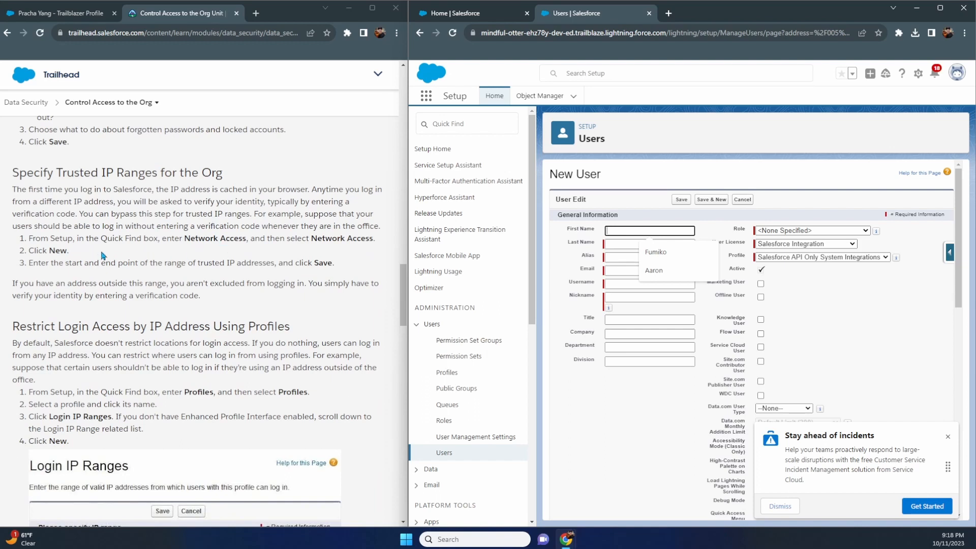
{"action": "left_click_drag", "start_coordinate": [13, 172], "coordinate": [246, 171]}
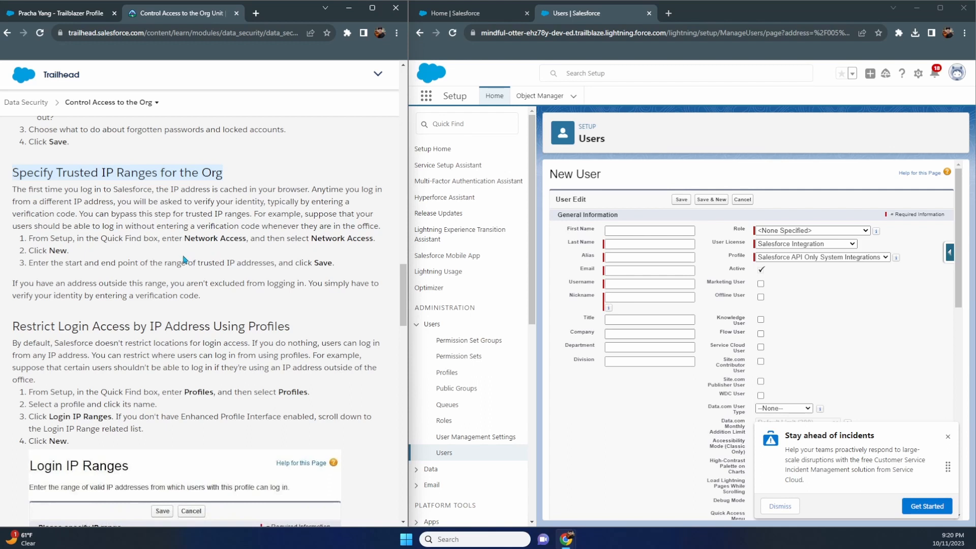
{"action": "left_click_drag", "start_coordinate": [29, 239], "coordinate": [334, 261]}
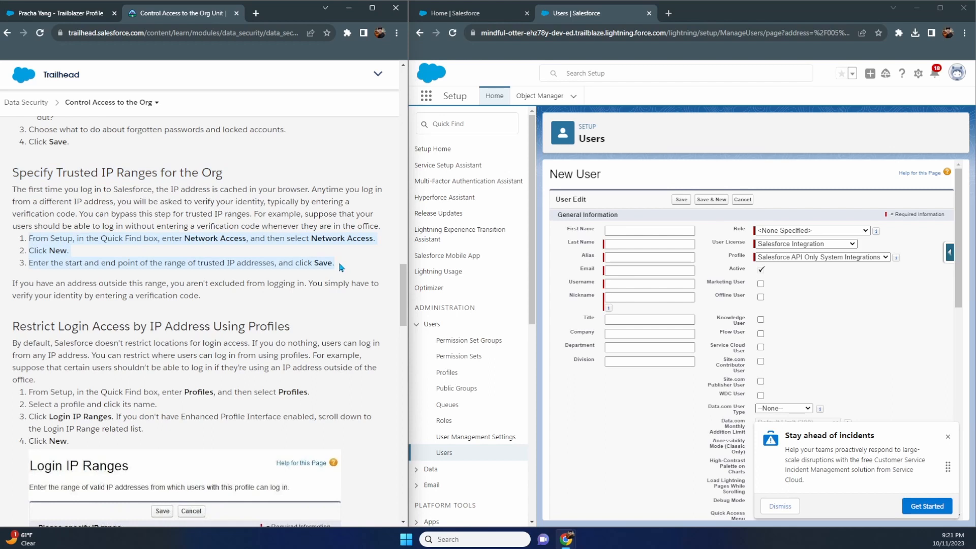
{"action": "left_click", "coordinate": [341, 267]}
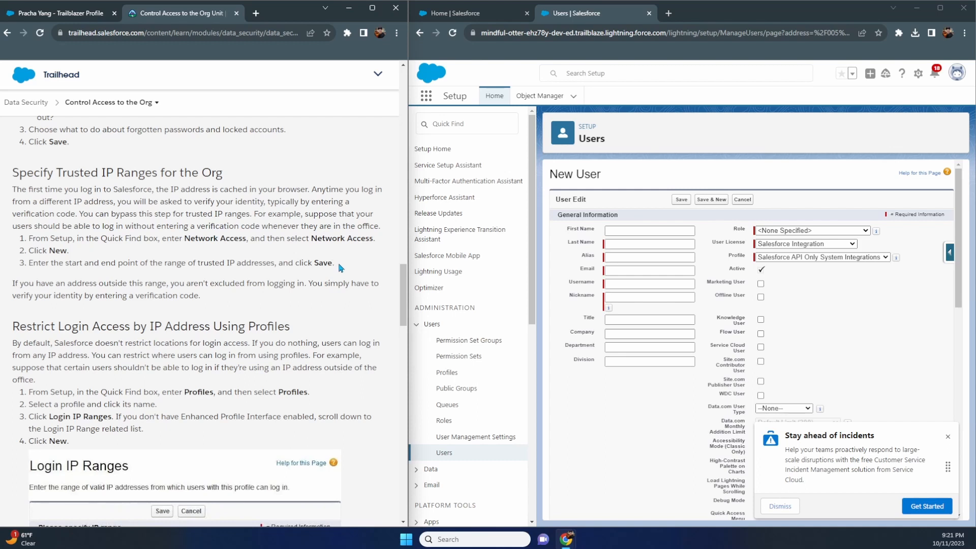
Review the login restriction sections down to the challenge's Before You Start notes and highlight the instruction about verifying a remaining Salesforce license
{"action": "scroll", "coordinate": [333, 264], "scroll_direction": "down", "scroll_amount": 2}
{"action": "scroll", "coordinate": [332, 263], "scroll_direction": "down", "scroll_amount": 3}
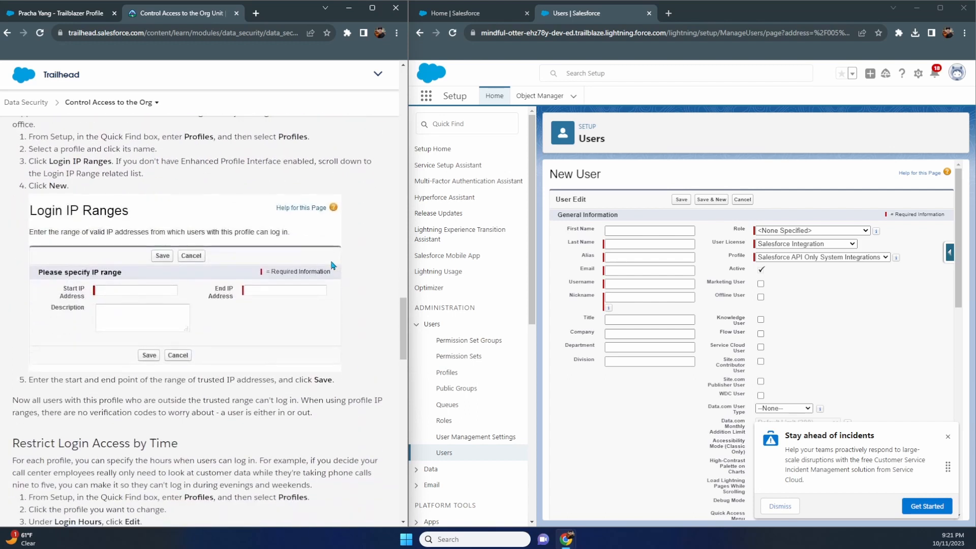
{"action": "scroll", "coordinate": [331, 264], "scroll_direction": "down", "scroll_amount": 5}
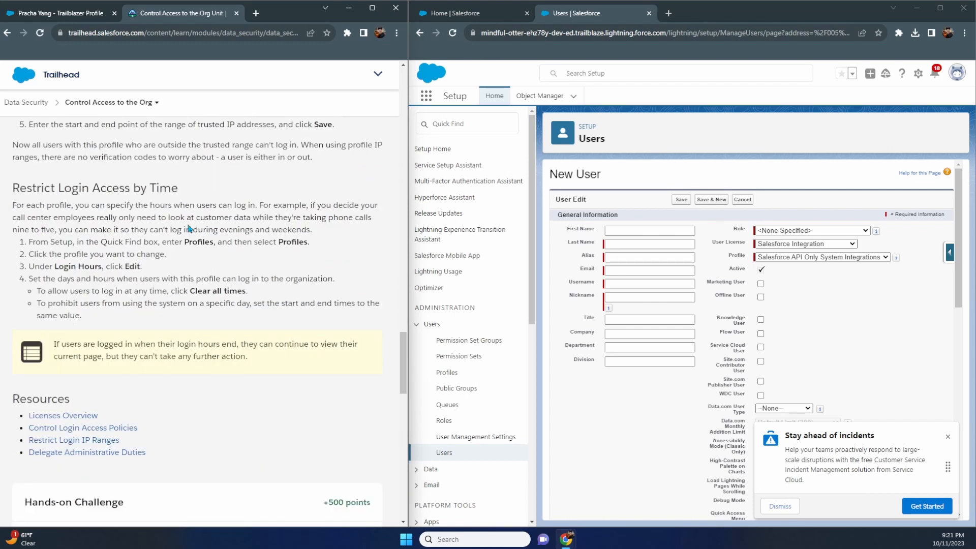
{"action": "scroll", "coordinate": [179, 224], "scroll_direction": "down", "scroll_amount": 10}
{"action": "scroll", "coordinate": [179, 224], "scroll_direction": "down", "scroll_amount": 4}
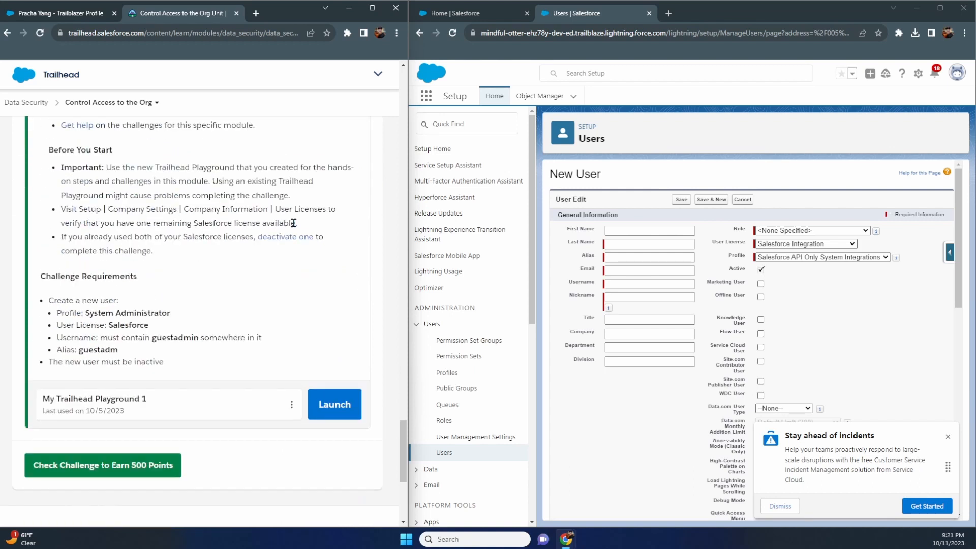
{"action": "left_click_drag", "start_coordinate": [300, 224], "coordinate": [60, 216]}
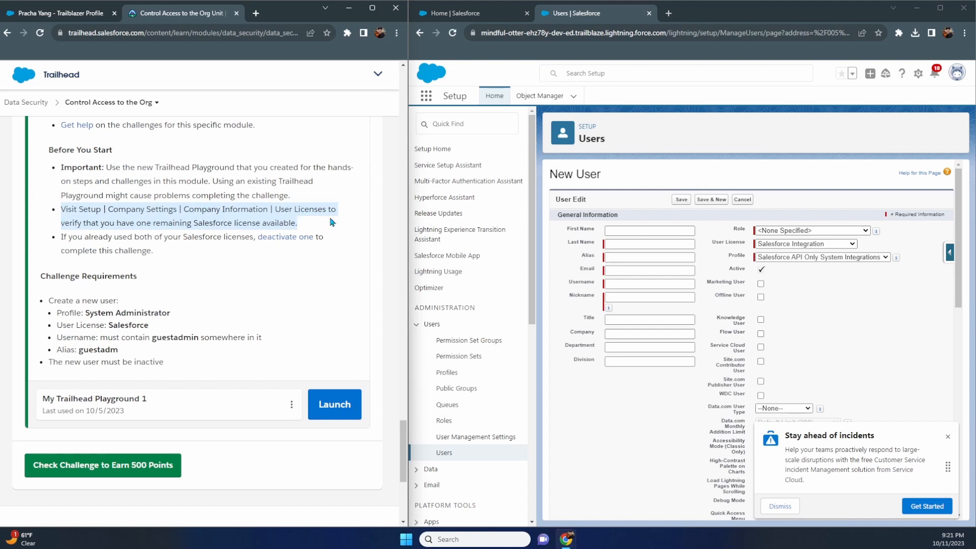
Find Company Information in Setup by searching for "company" and examine its User Licenses list for Salesforce license availability
{"action": "scroll", "coordinate": [455, 249], "scroll_direction": "down", "scroll_amount": 5}
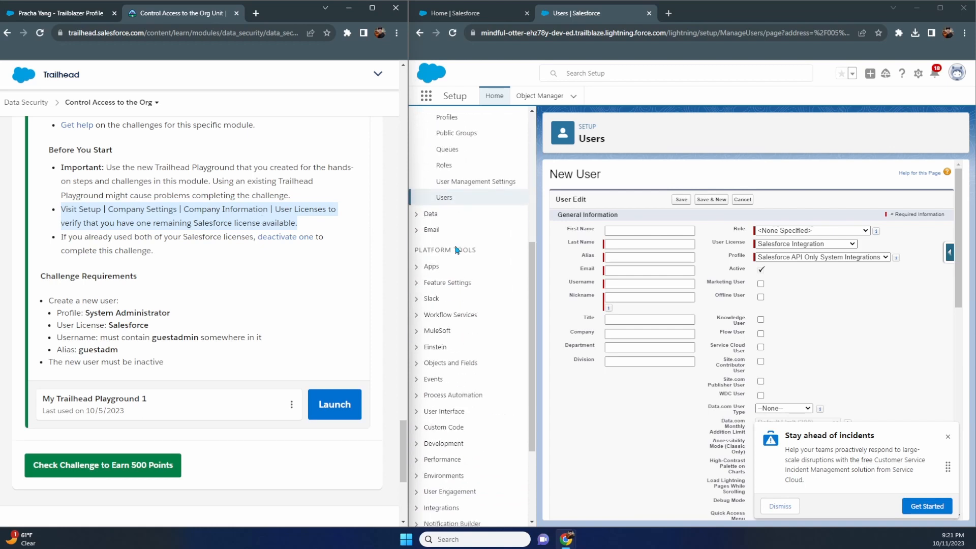
{"action": "scroll", "coordinate": [455, 250], "scroll_direction": "up", "scroll_amount": 5}
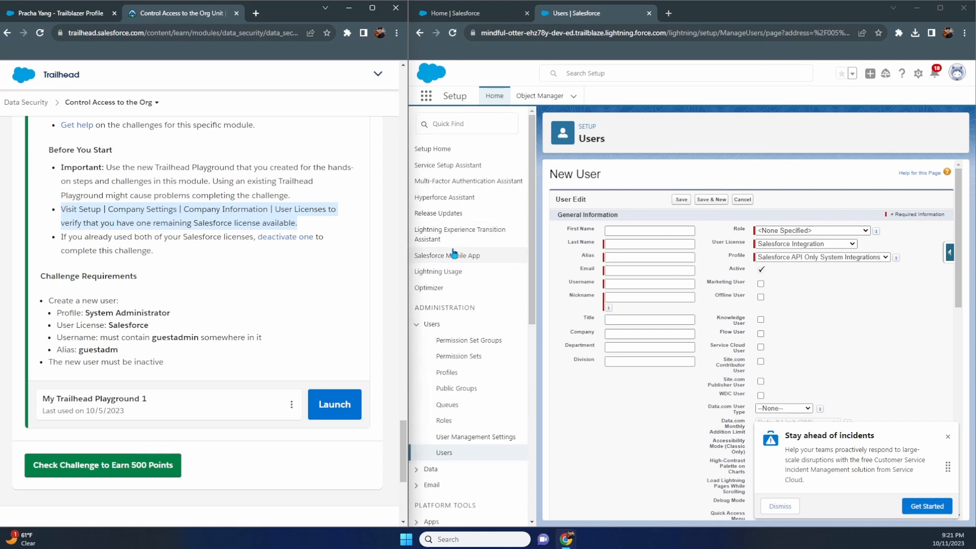
{"action": "left_click", "coordinate": [456, 123]}
{"action": "type", "text": "c"}
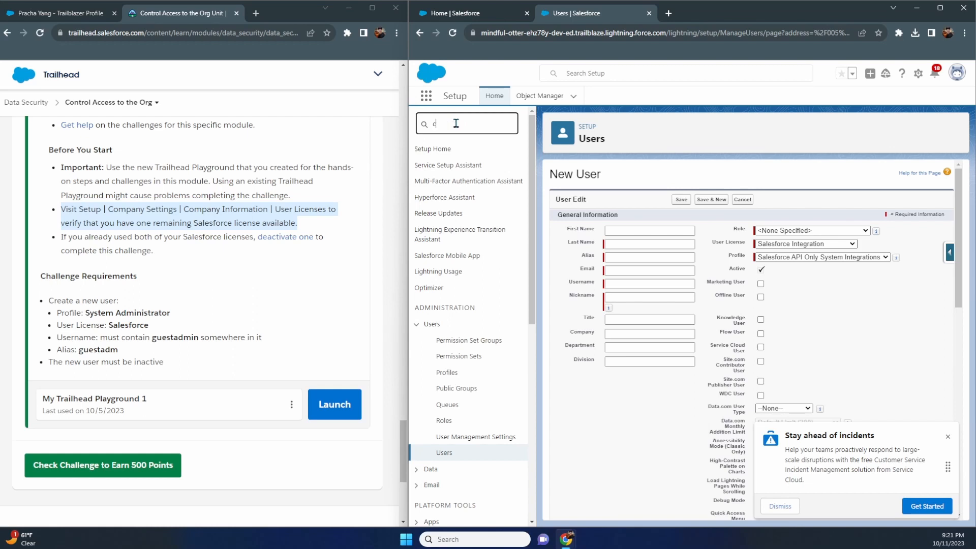
{"action": "type", "text": "ompany"}
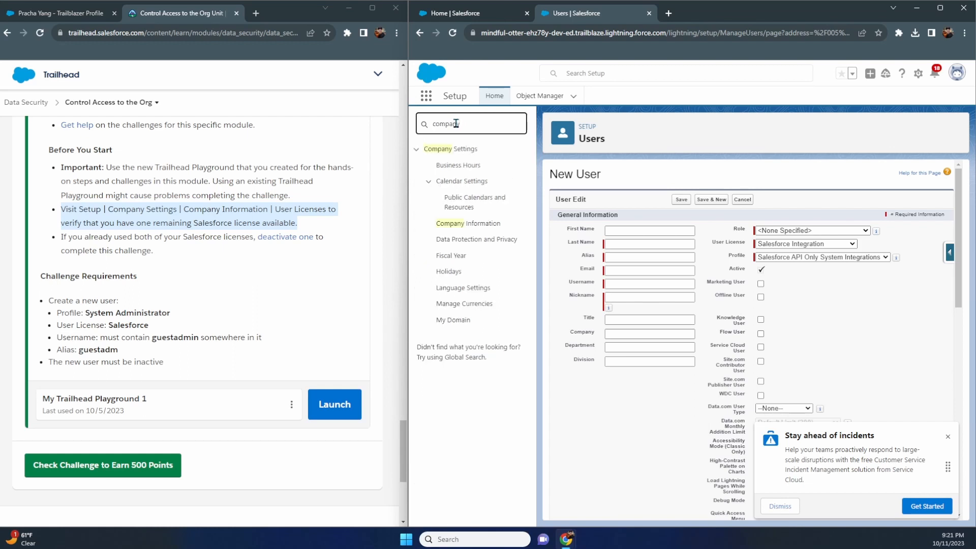
{"action": "left_click", "coordinate": [466, 224]}
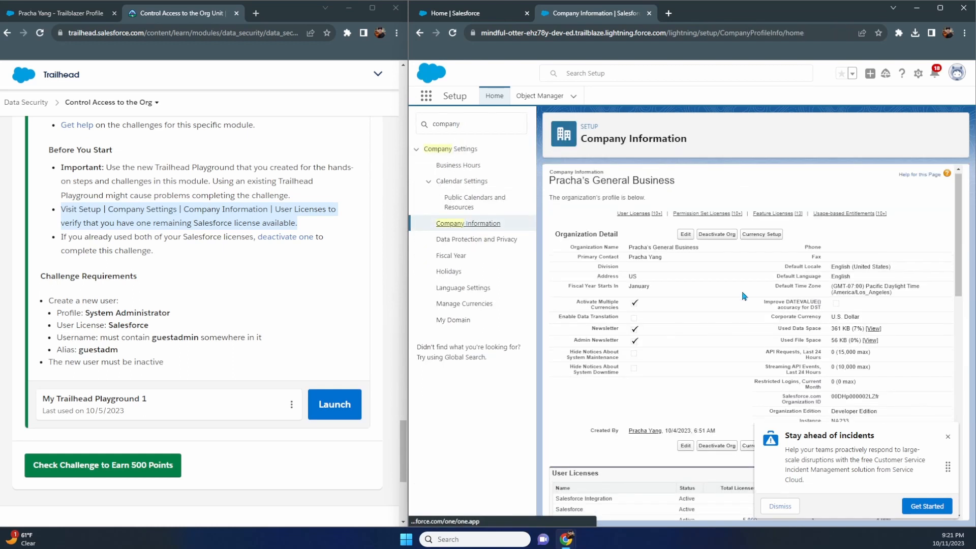
{"action": "scroll", "coordinate": [752, 285], "scroll_direction": "down", "scroll_amount": 5}
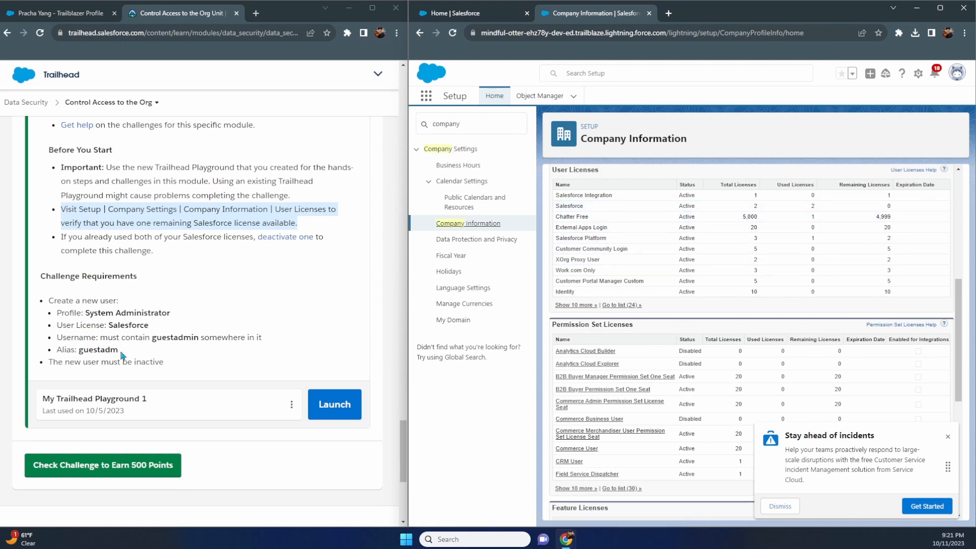
Highlight the challenge's profile, license, username and alias requirements, and close the playground's Stay ahead of incidents notice
{"action": "left_click_drag", "start_coordinate": [183, 366], "coordinate": [53, 317]}
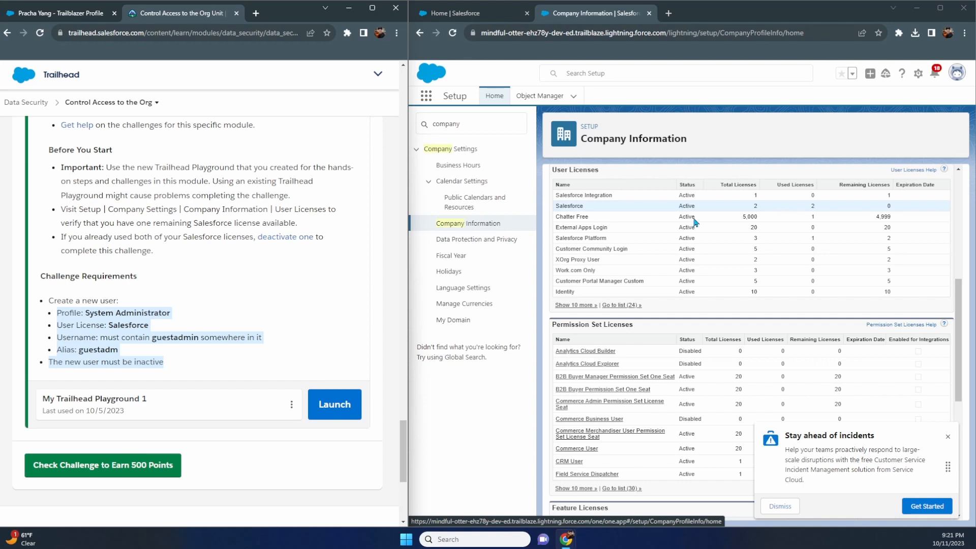
{"action": "double_click", "coordinate": [441, 124]}
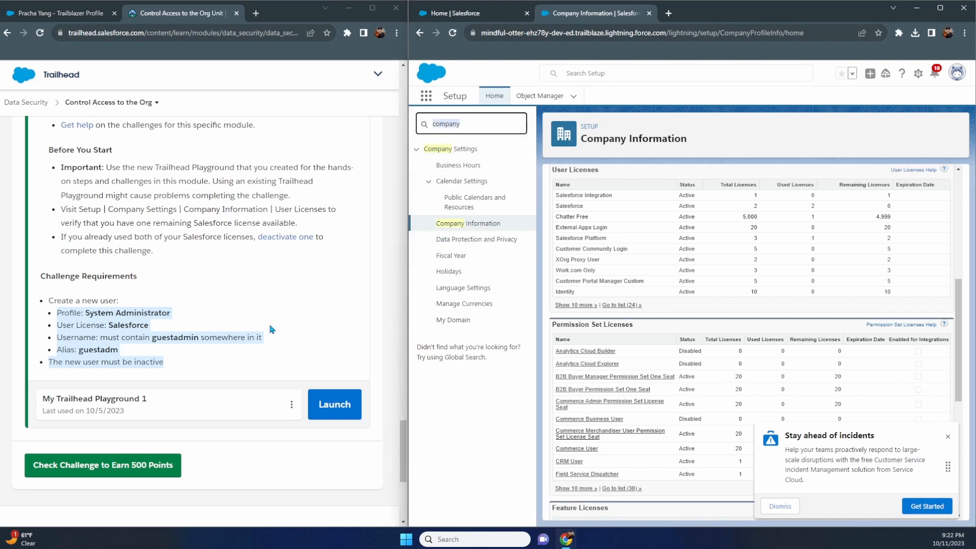
{"action": "left_click", "coordinate": [948, 437]}
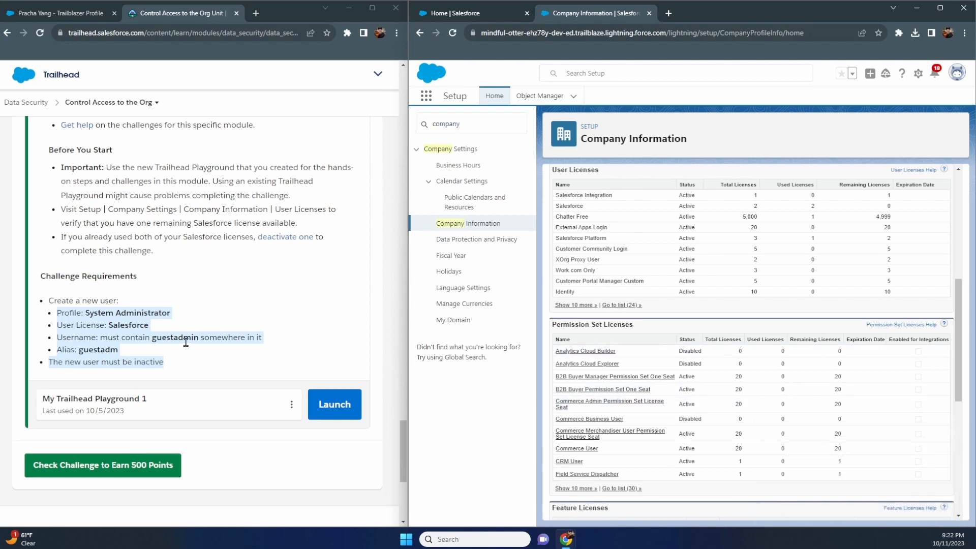
{"action": "left_click", "coordinate": [182, 364]}
{"action": "left_click_drag", "start_coordinate": [182, 364], "coordinate": [58, 319]}
{"action": "left_click", "coordinate": [59, 312]}
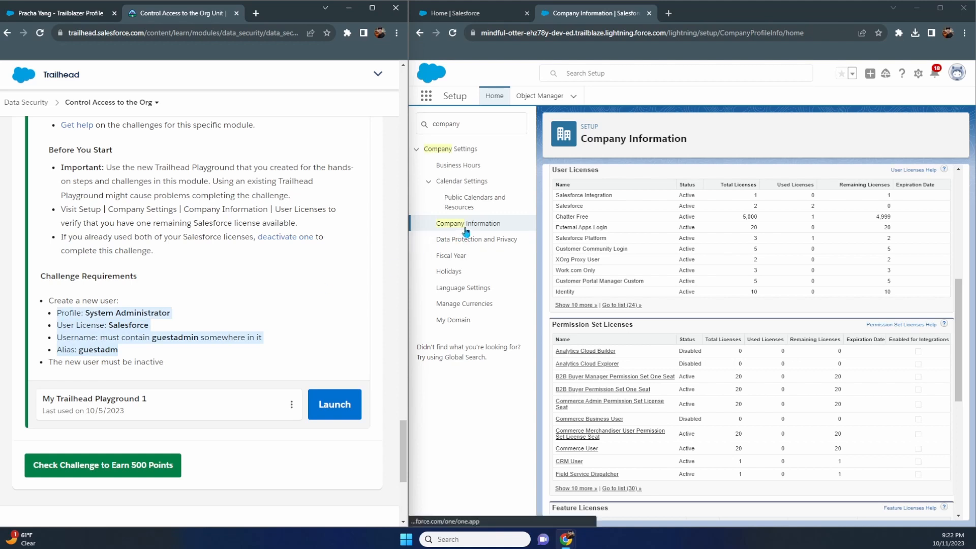
Search Setup for "user", open the Users page, check the license of the Customer Support, International user, and return to the user list
{"action": "left_click", "coordinate": [474, 125]}
{"action": "type", "text": "user"}
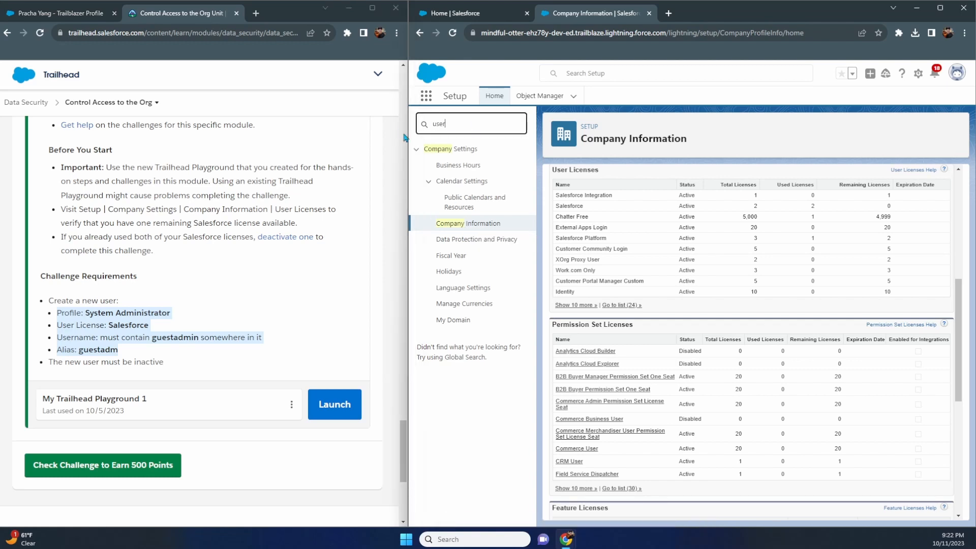
{"action": "left_click", "coordinate": [445, 278]}
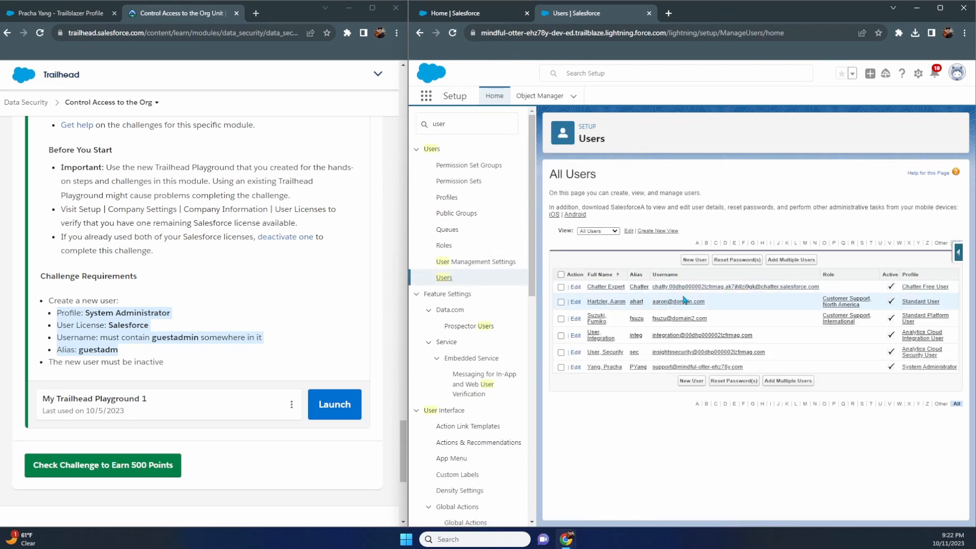
{"action": "left_click", "coordinate": [596, 321]}
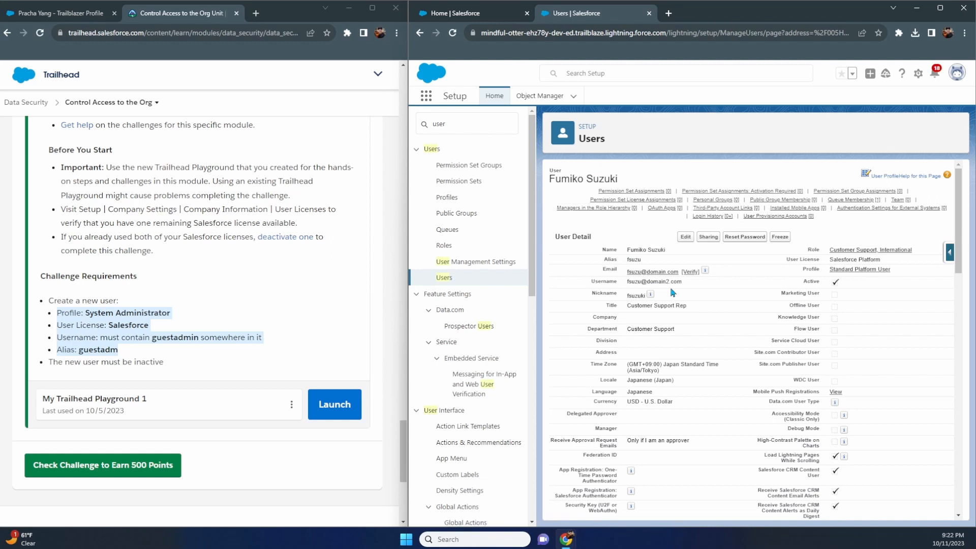
{"action": "left_click", "coordinate": [420, 32]}
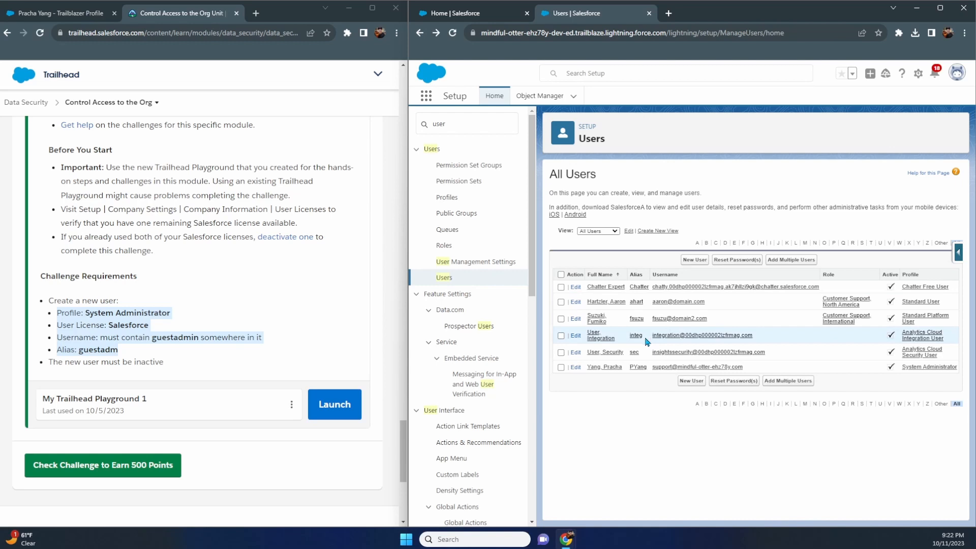
Change the user license of the Customer Support, North America user to Salesforce Platform and save the record
{"action": "left_click", "coordinate": [598, 304]}
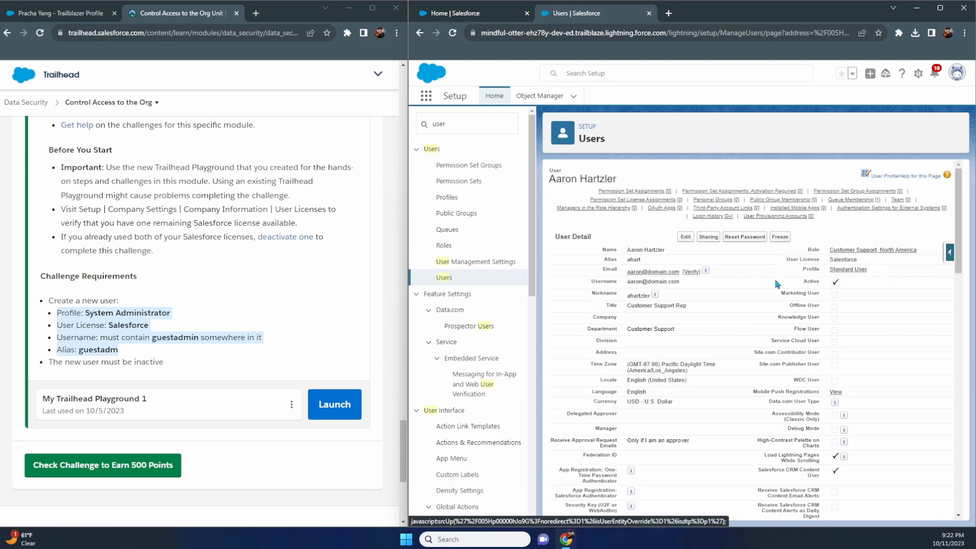
{"action": "left_click", "coordinate": [685, 237]}
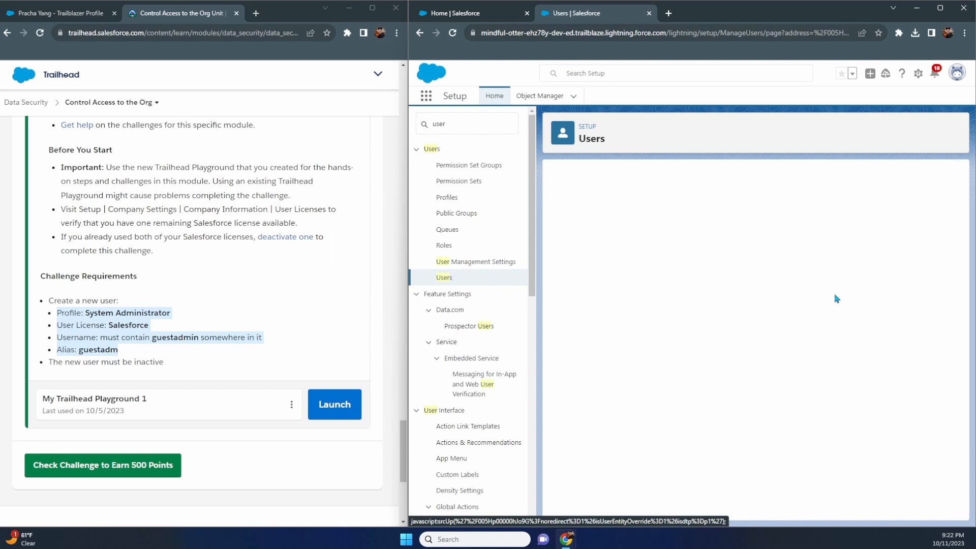
{"action": "left_click", "coordinate": [838, 248]}
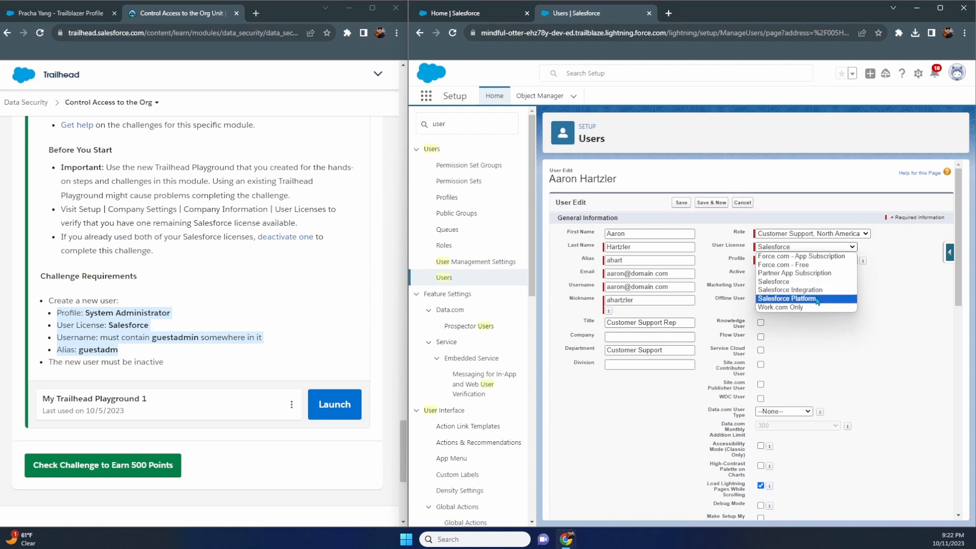
{"action": "left_click", "coordinate": [817, 300]}
{"action": "left_click", "coordinate": [682, 203]}
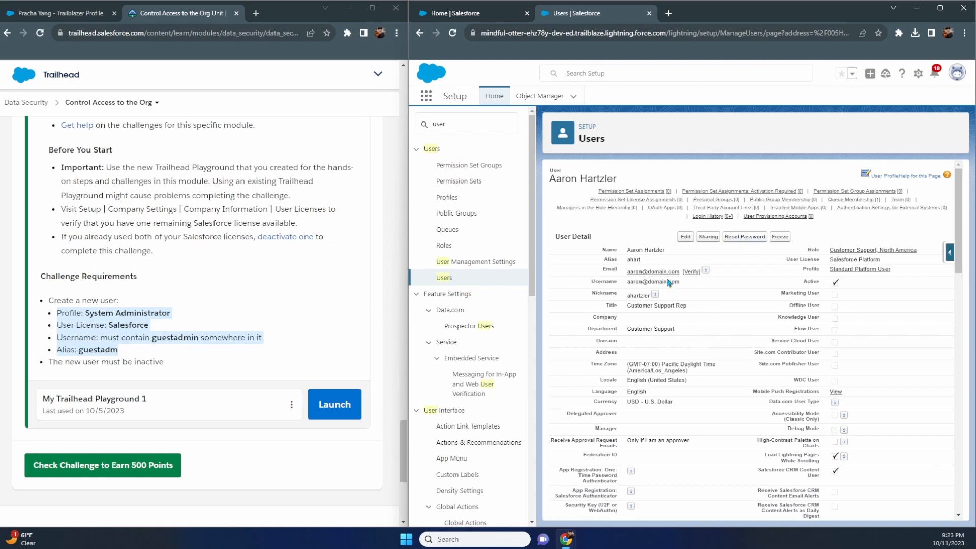
Return to Company Information through a Setup search for "compan" and recheck the remaining Salesforce licenses under User Licenses
{"action": "left_click", "coordinate": [463, 123]}
{"action": "type", "text": "compan"}
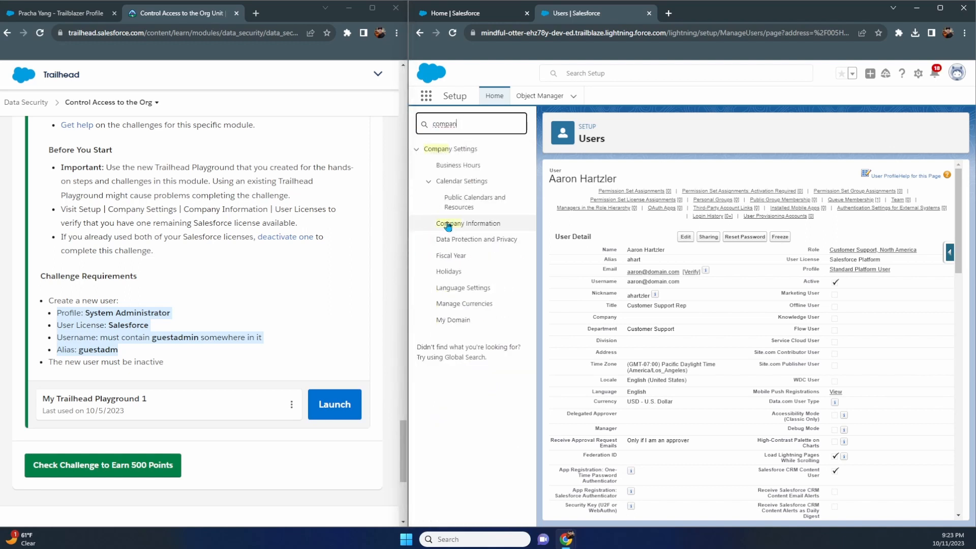
{"action": "left_click", "coordinate": [447, 224]}
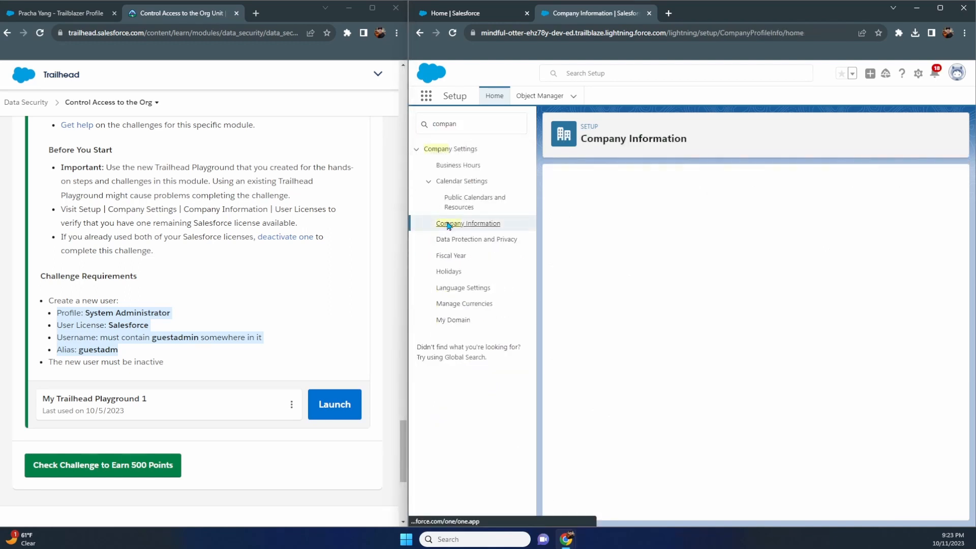
{"action": "scroll", "coordinate": [610, 336], "scroll_direction": "down", "scroll_amount": 3}
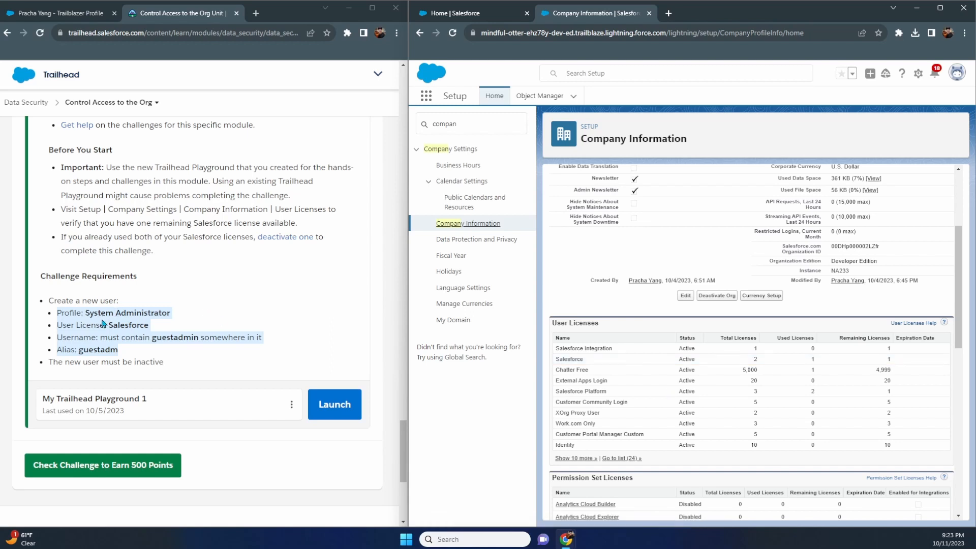
Search Setup for "user", open the Users page, and start creating a new user
{"action": "left_click_drag", "start_coordinate": [104, 322], "coordinate": [130, 328]}
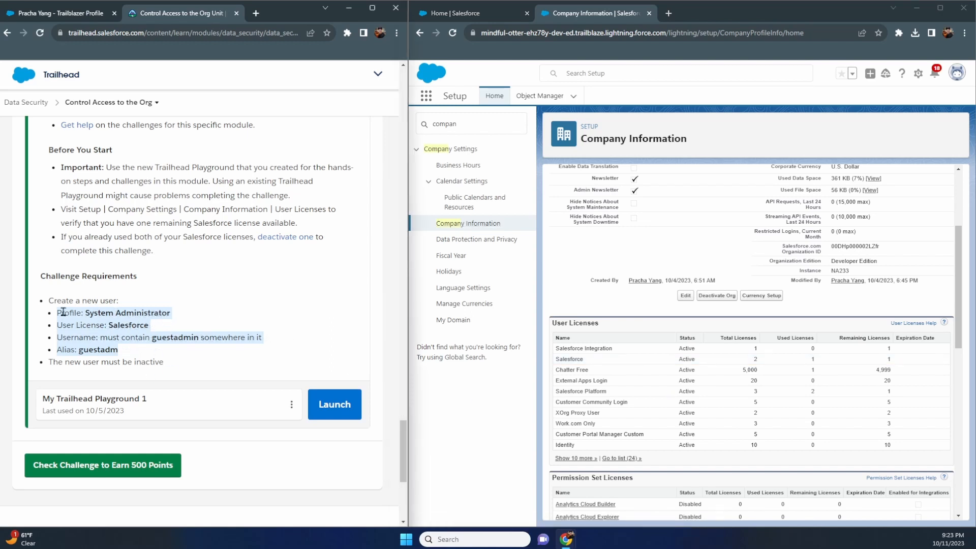
{"action": "double_click", "coordinate": [476, 123]}
{"action": "type", "text": "u"}
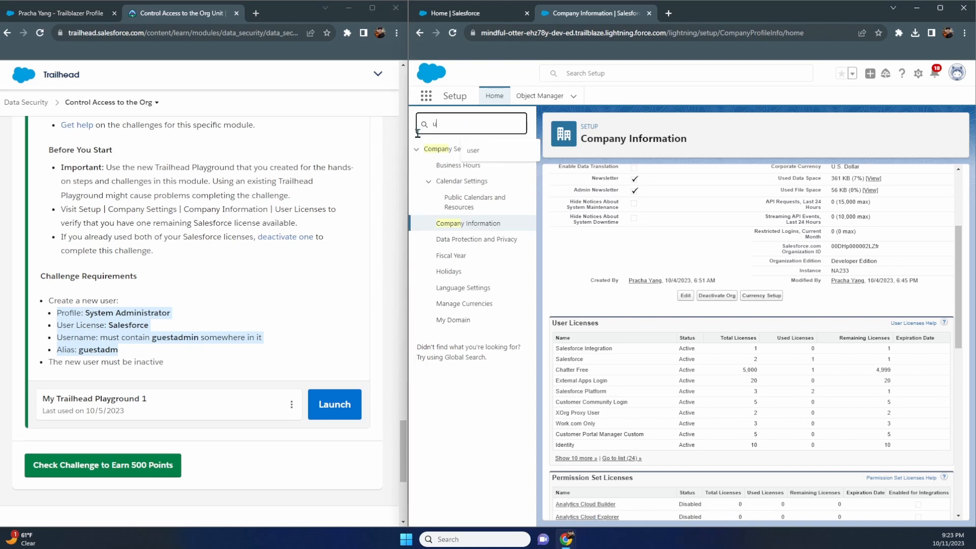
{"action": "type", "text": "ser"}
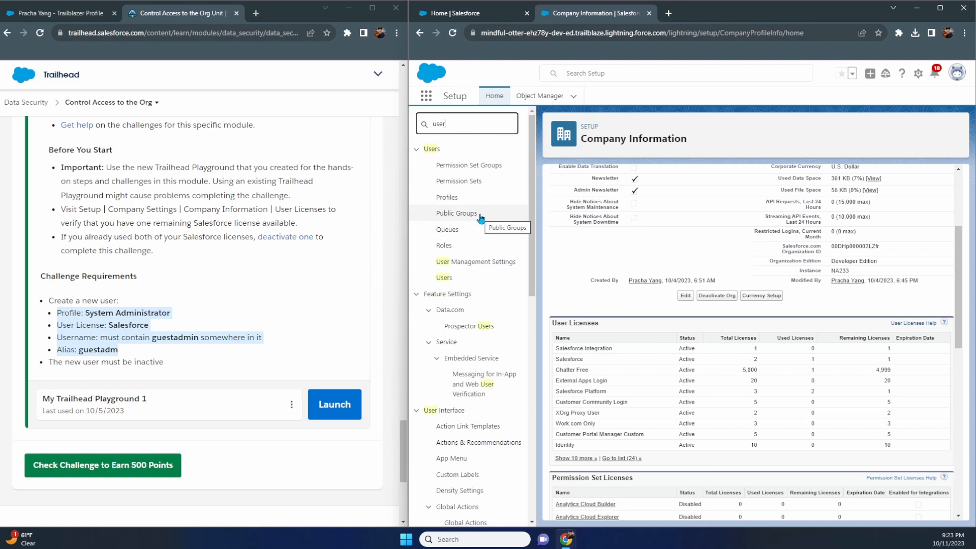
{"action": "left_click", "coordinate": [444, 278]}
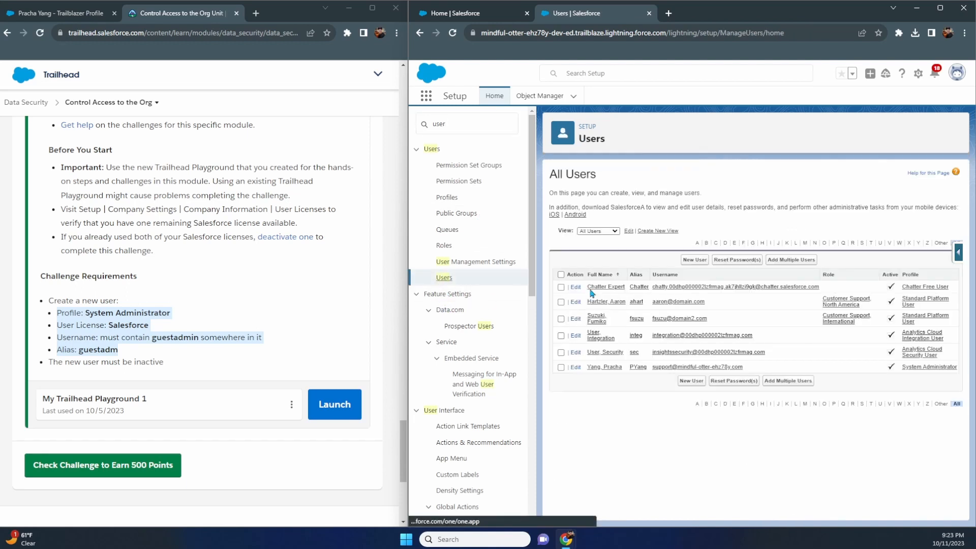
{"action": "left_click", "coordinate": [695, 260]}
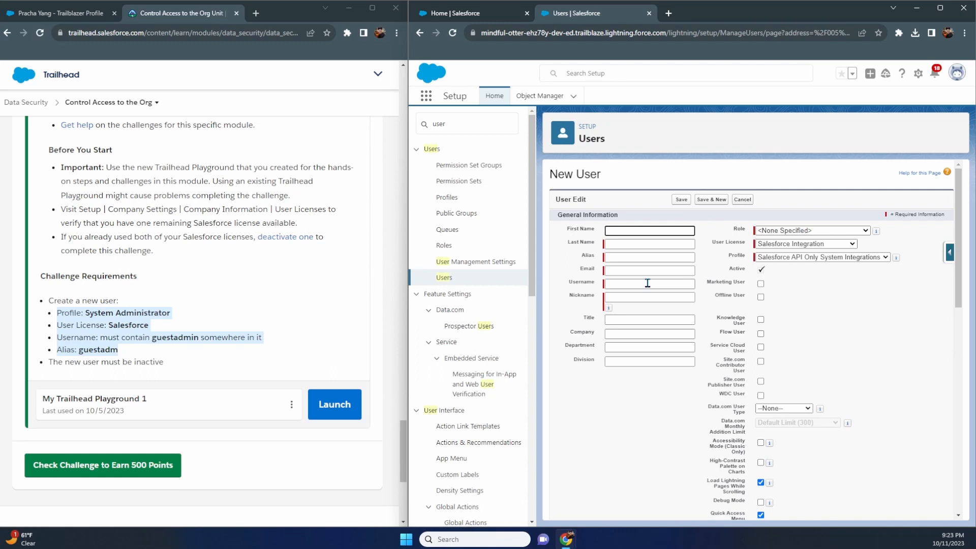
Enter "First" as the new user's first name and "Last" as the last name
{"action": "type", "text": "First"}
{"action": "key", "text": "Tab"}
{"action": "type", "text": "Na"}
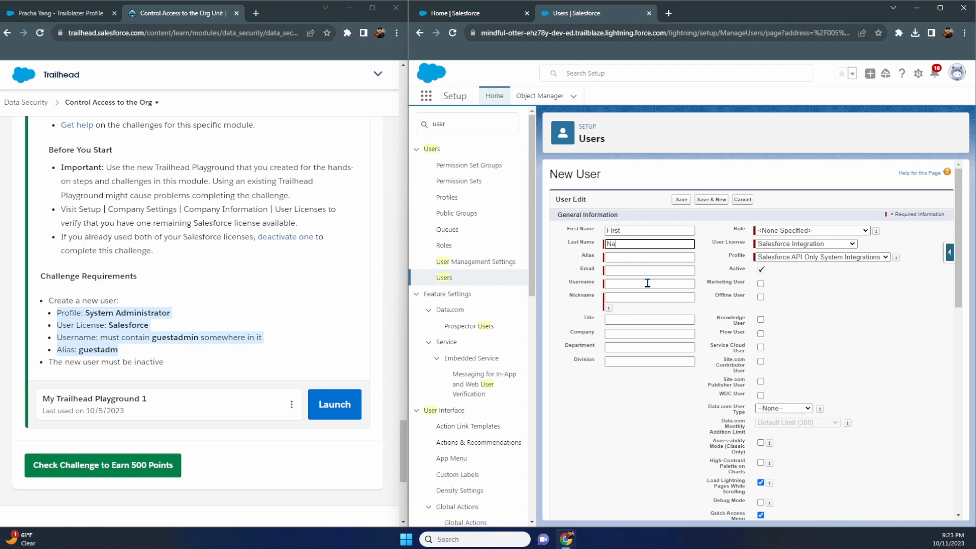
{"action": "type", "text": "st"}
{"action": "key", "text": "Tab"}
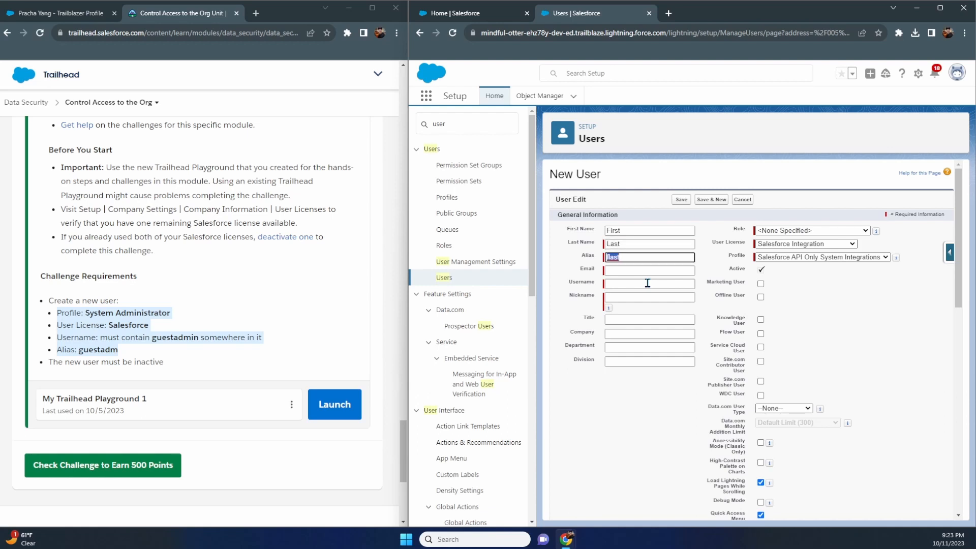
Set the alias and nickname to guestadm, and fill in an e-mail containing guestadmin that also serves as the username
{"action": "type", "text": "guestadm"}
{"action": "key", "text": "Tab"}
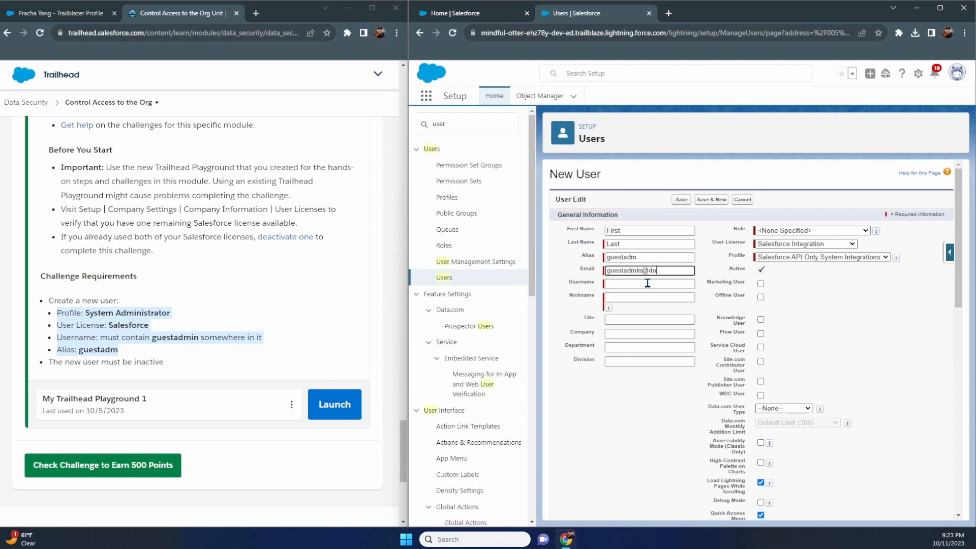
{"action": "key", "text": "Tab"}
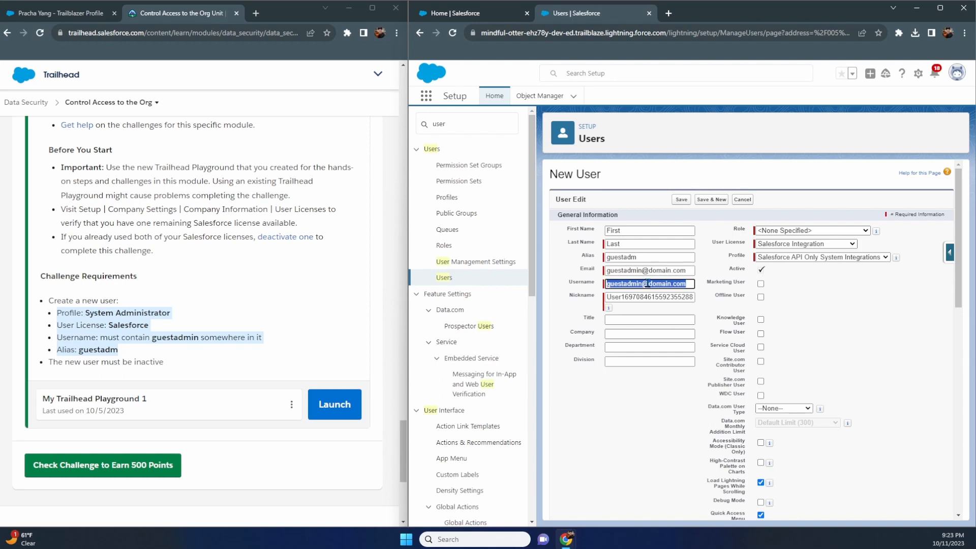
{"action": "double_click", "coordinate": [652, 300]}
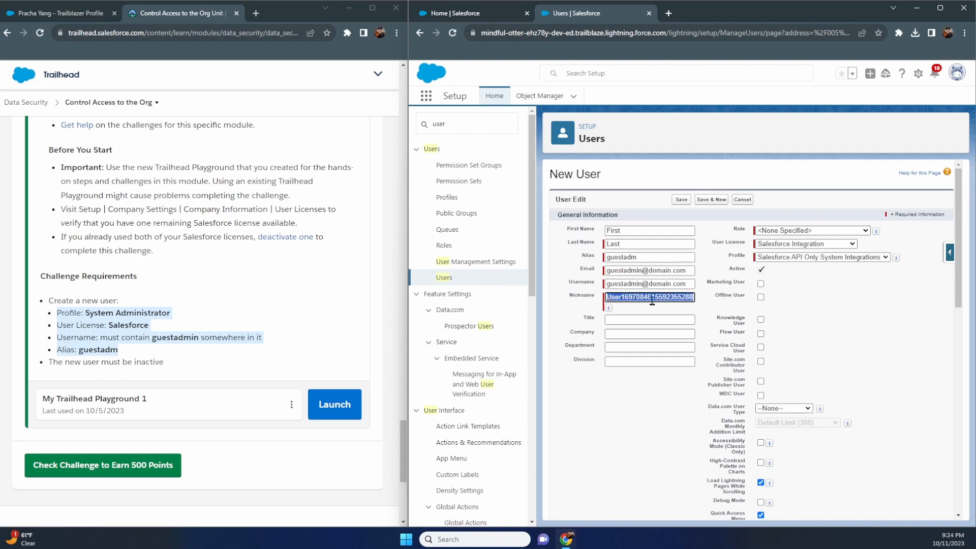
{"action": "type", "text": "guestadm"}
Assign the new user the CEO role, the Salesforce user license and the System Administrator profile
{"action": "left_click", "coordinate": [793, 233]}
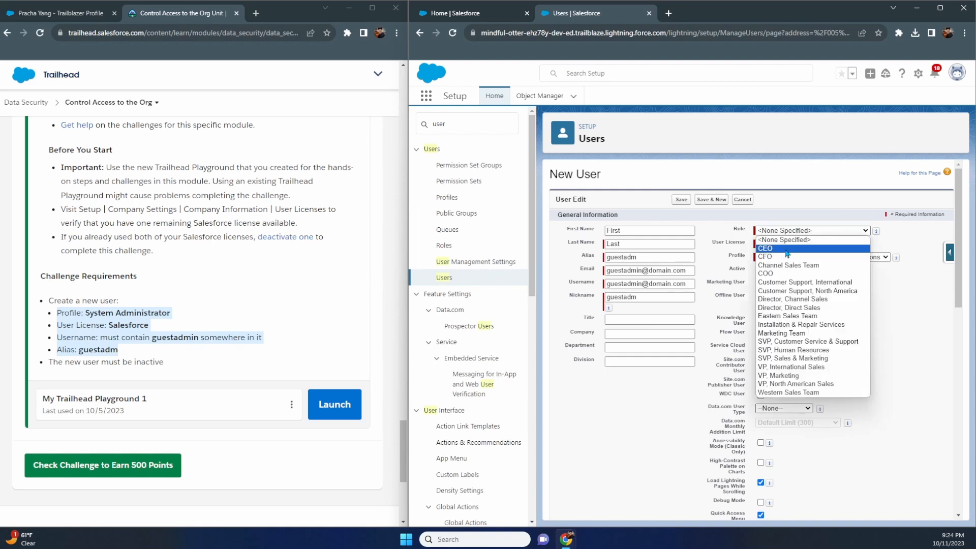
{"action": "left_click", "coordinate": [787, 249]}
{"action": "left_click", "coordinate": [788, 245]}
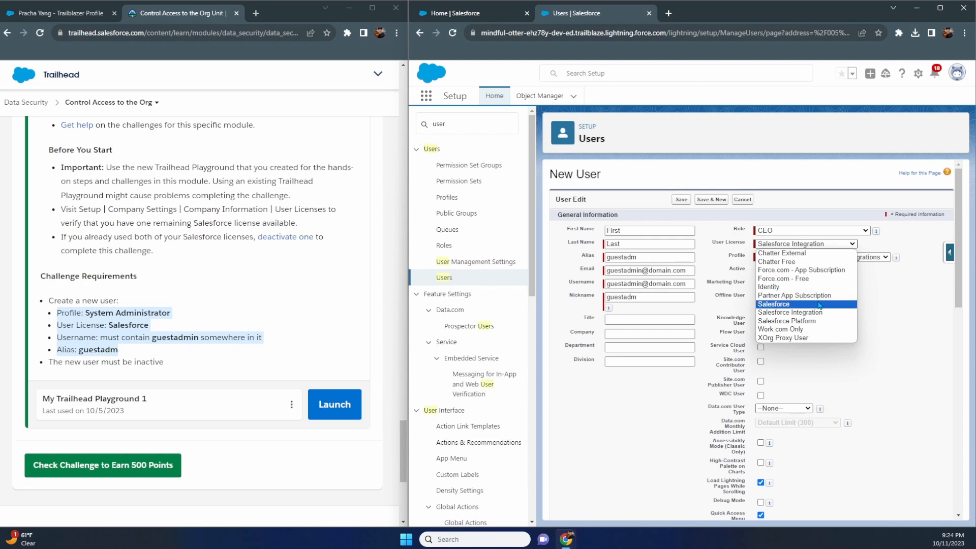
{"action": "left_click", "coordinate": [792, 303]}
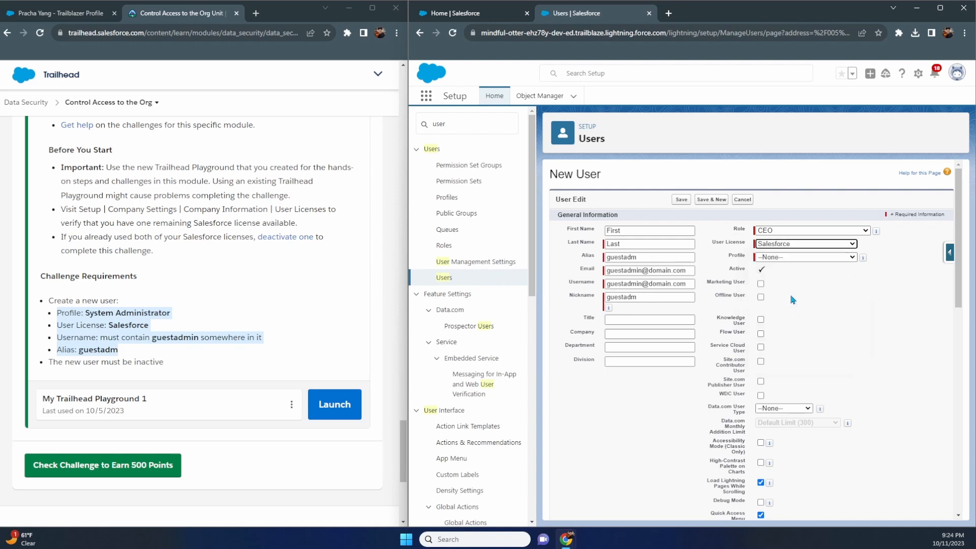
{"action": "left_click", "coordinate": [793, 258]}
{"action": "left_click", "coordinate": [797, 353]}
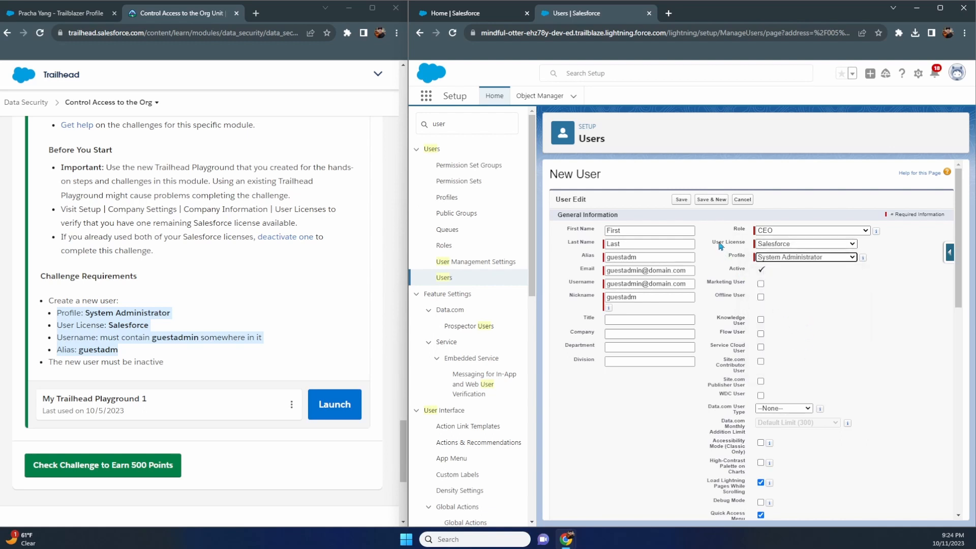
Turn off Salesforce CRM Content User and Receive Salesforce CRM Content Email Alerts, and try to save the new user
{"action": "scroll", "coordinate": [720, 246], "scroll_direction": "down", "scroll_amount": 4}
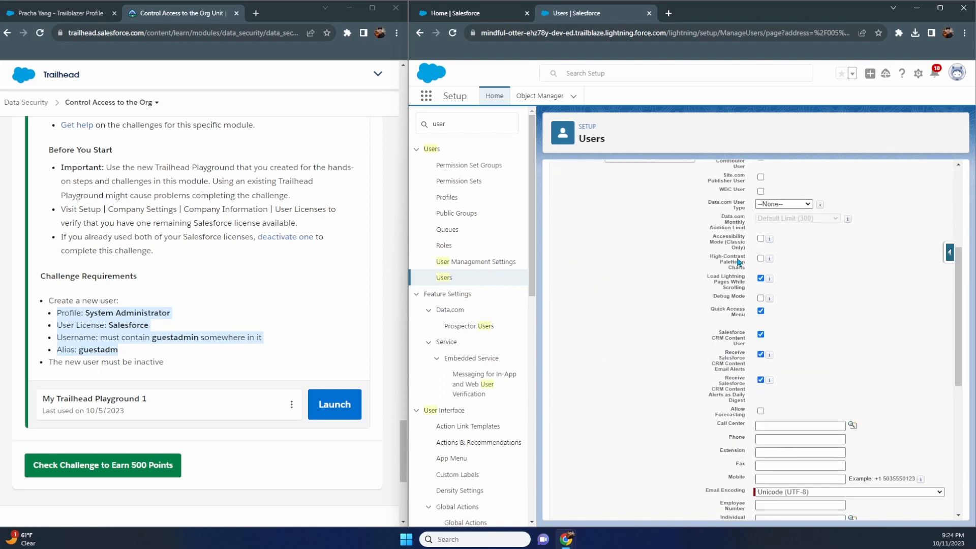
{"action": "left_click", "coordinate": [761, 334]}
{"action": "double_click", "coordinate": [761, 355]}
{"action": "left_click", "coordinate": [760, 356]}
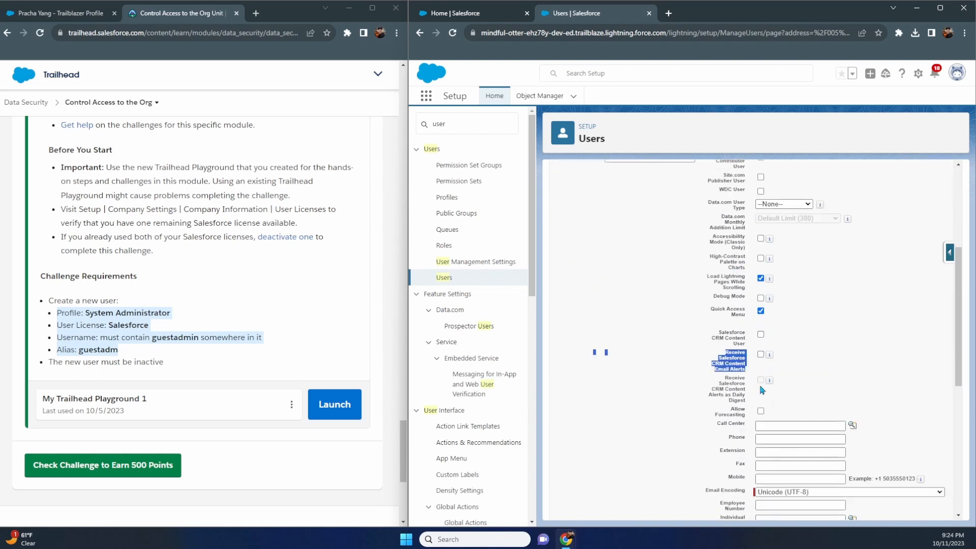
{"action": "left_click", "coordinate": [801, 352]}
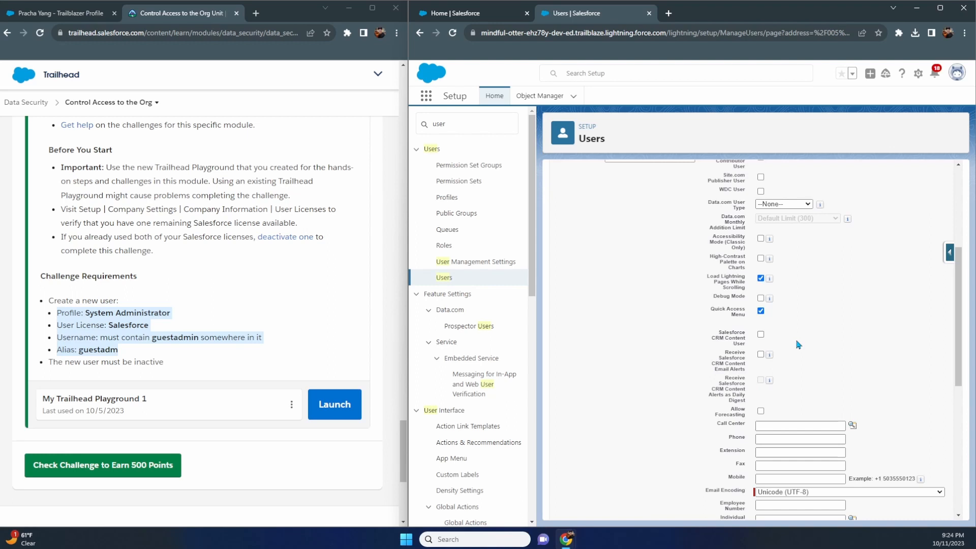
{"action": "scroll", "coordinate": [738, 341], "scroll_direction": "up", "scroll_amount": 4}
{"action": "left_click", "coordinate": [682, 200]}
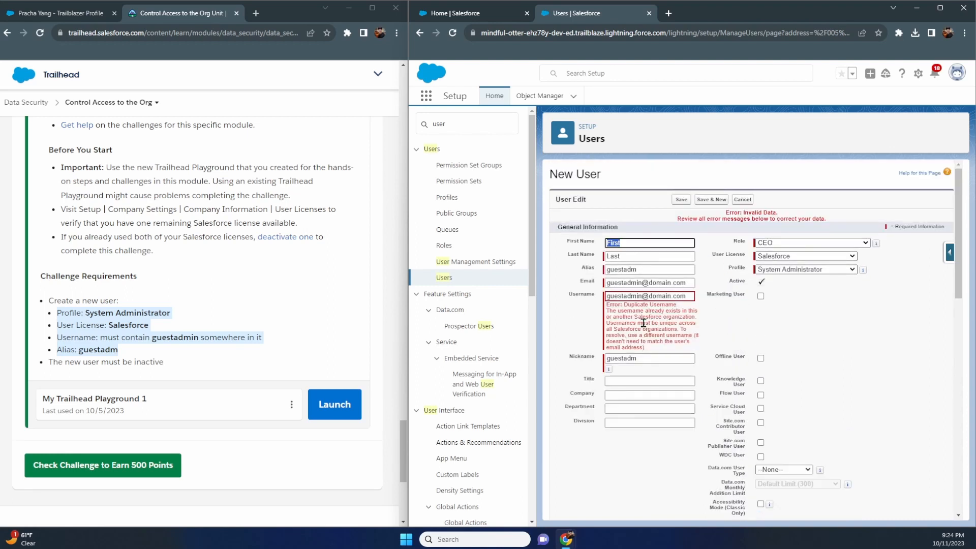
Make the username unique by changing its domain to domain1.com, and save the new user
{"action": "left_click", "coordinate": [672, 298]}
{"action": "type", "text": "1"}
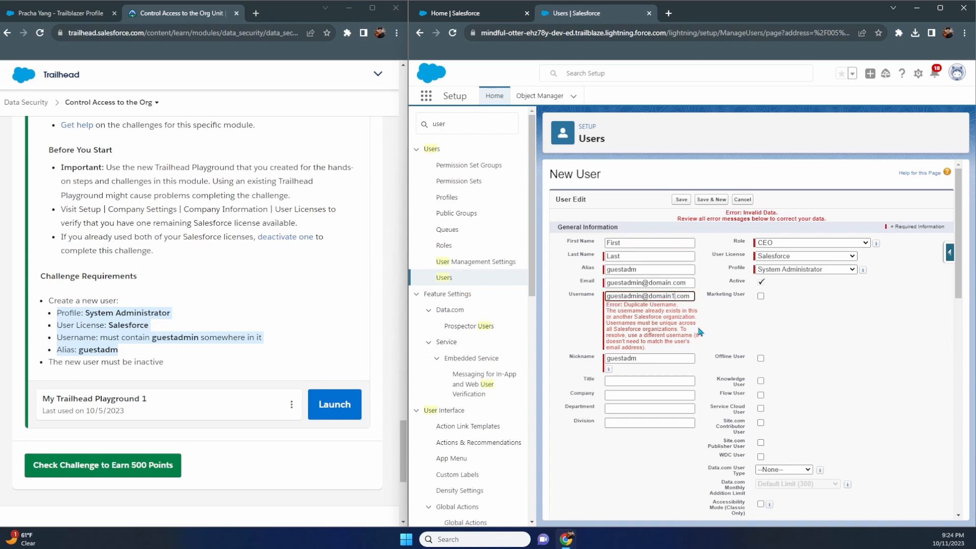
{"action": "left_click", "coordinate": [682, 200]}
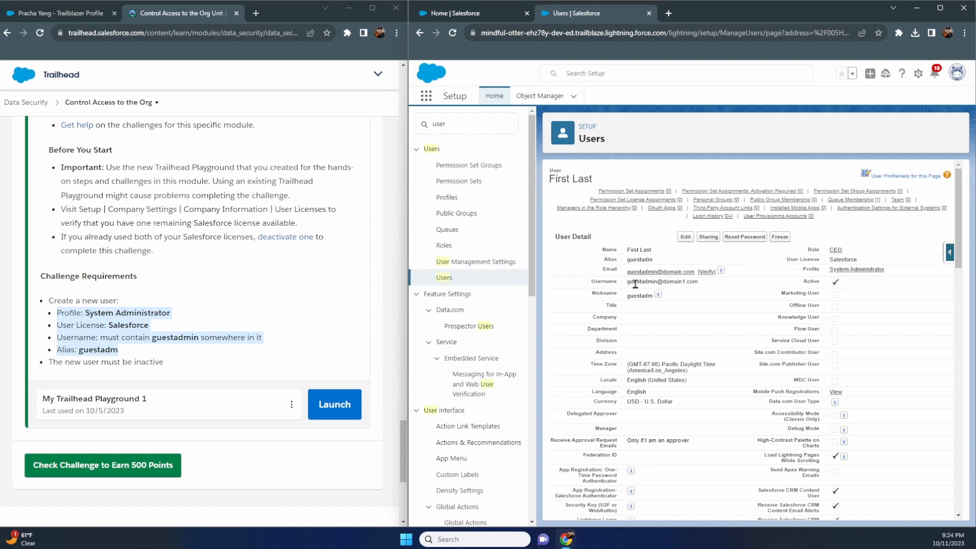
Compare the saved username with the challenge's guestadmin requirement, run the challenge check and read its feedback
{"action": "left_click_drag", "start_coordinate": [627, 284], "coordinate": [706, 290]}
{"action": "left_click", "coordinate": [680, 284]}
{"action": "left_click_drag", "start_coordinate": [152, 337], "coordinate": [199, 338]}
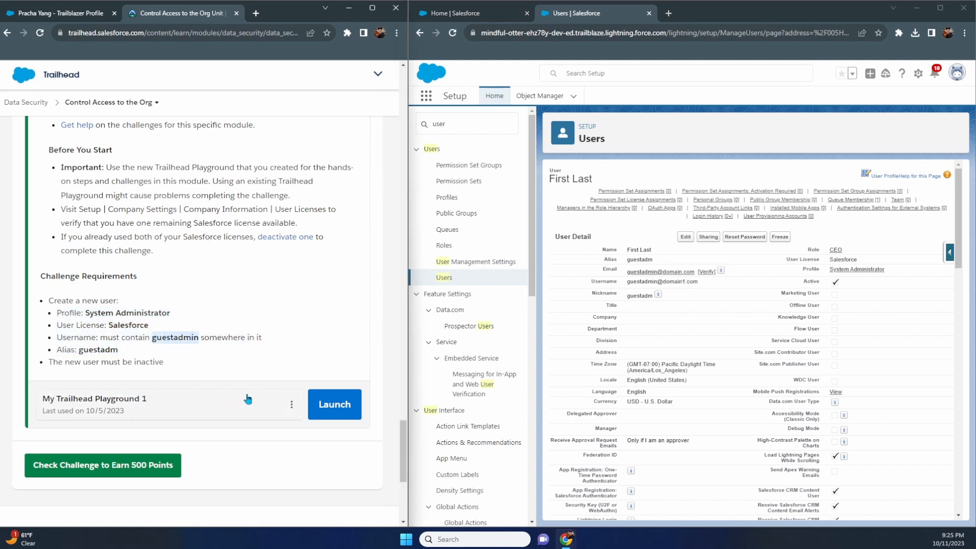
{"action": "left_click", "coordinate": [148, 471]}
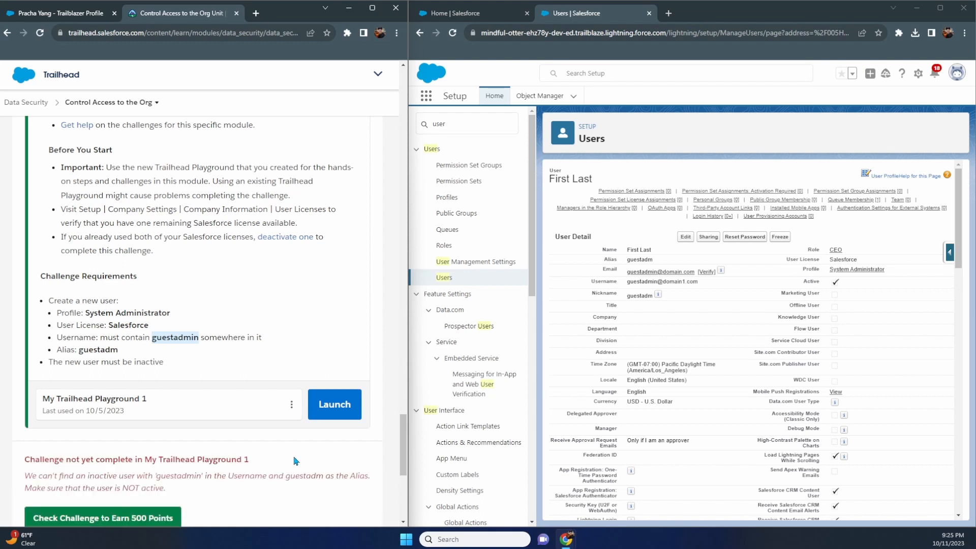
{"action": "scroll", "coordinate": [285, 449], "scroll_direction": "down", "scroll_amount": 3}
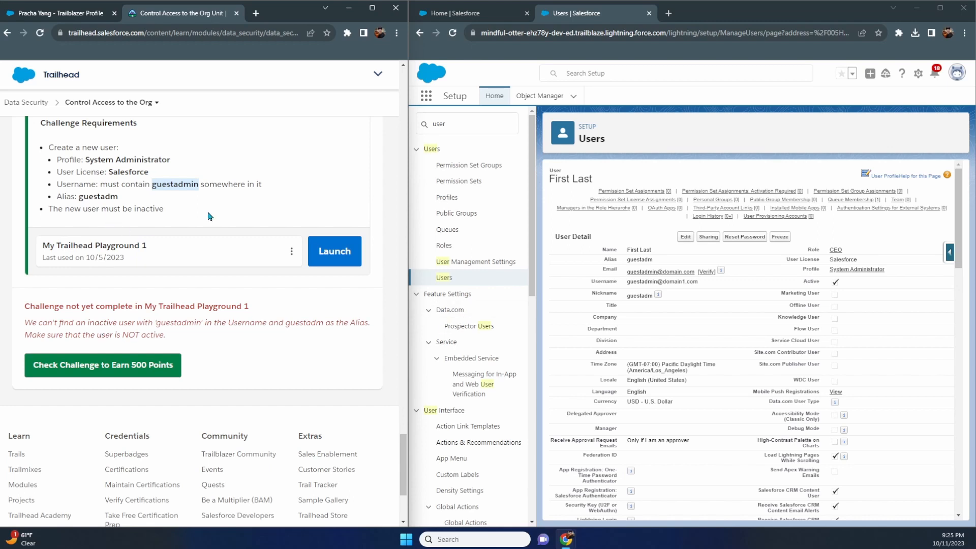
Edit the guestadm user, turn off Active, accept the deactivation notice and save the record
{"action": "left_click", "coordinate": [686, 237]}
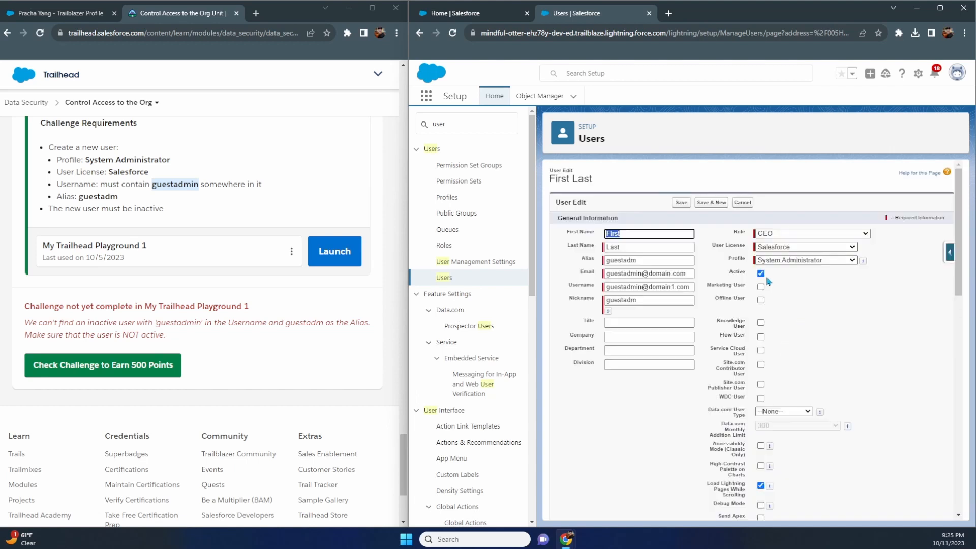
{"action": "left_click", "coordinate": [761, 274]}
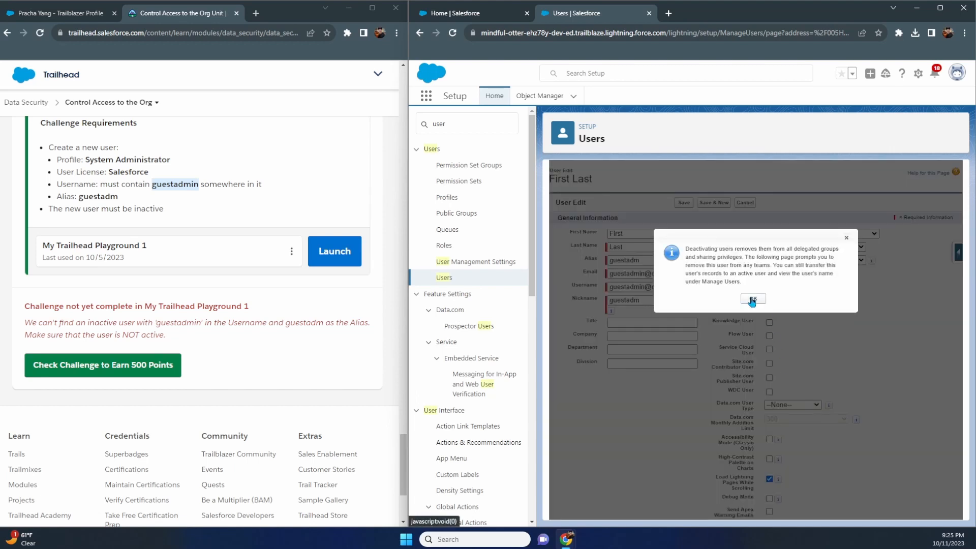
{"action": "left_click", "coordinate": [752, 300]}
{"action": "left_click", "coordinate": [682, 203]}
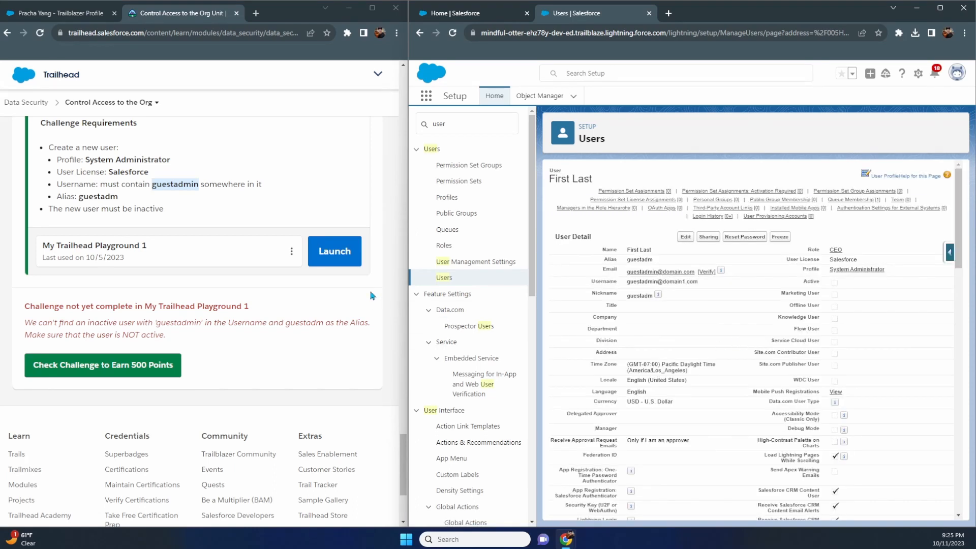
Highlight the requirement that the new user be inactive, recheck the Trailhead challenge and continue to the next unit
{"action": "left_click_drag", "start_coordinate": [178, 212], "coordinate": [48, 209]}
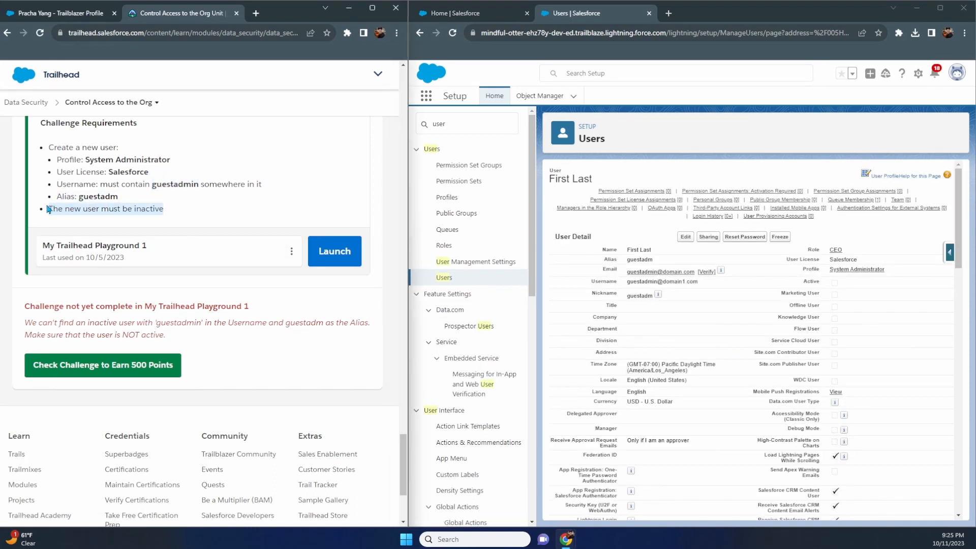
{"action": "left_click", "coordinate": [118, 370]}
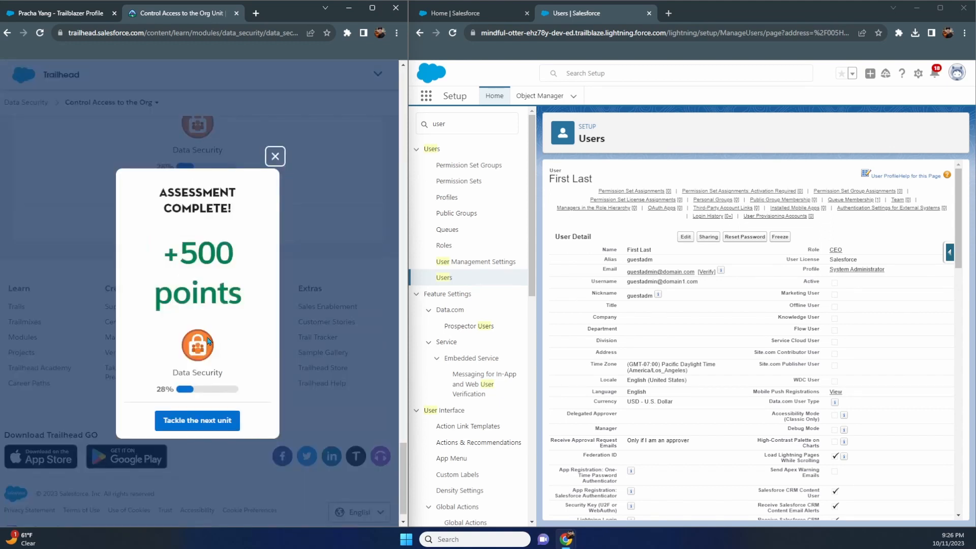
{"action": "left_click", "coordinate": [200, 427]}
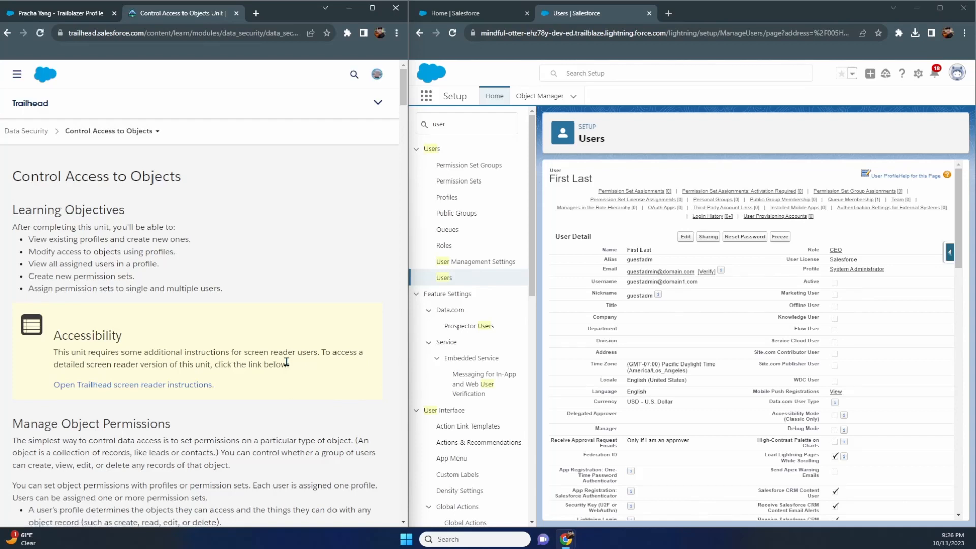
Skim the Control Access to Objects unit, from managing object permissions through profiles and permission sets to the hands-on challenge
{"action": "scroll", "coordinate": [85, 222], "scroll_direction": "down", "scroll_amount": 5}
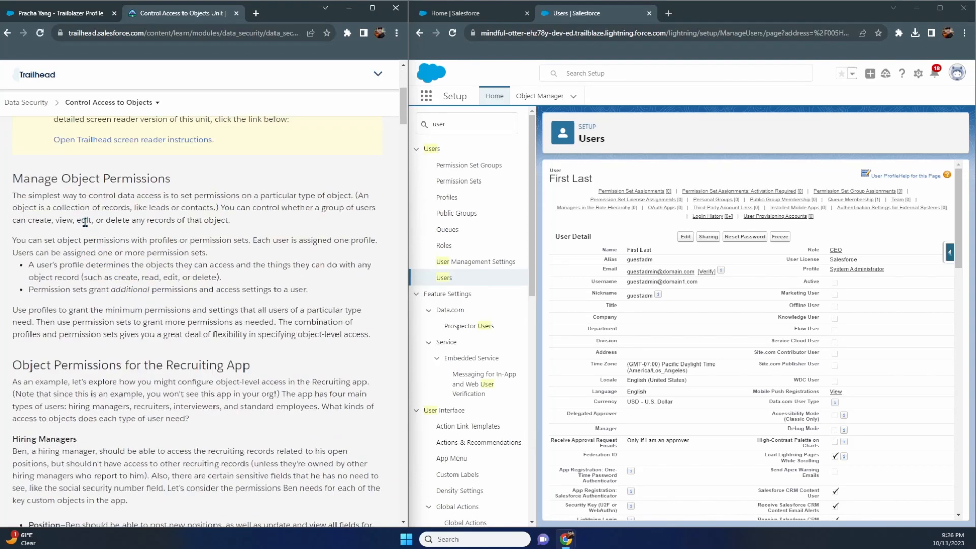
{"action": "scroll", "coordinate": [63, 214], "scroll_direction": "down", "scroll_amount": 4}
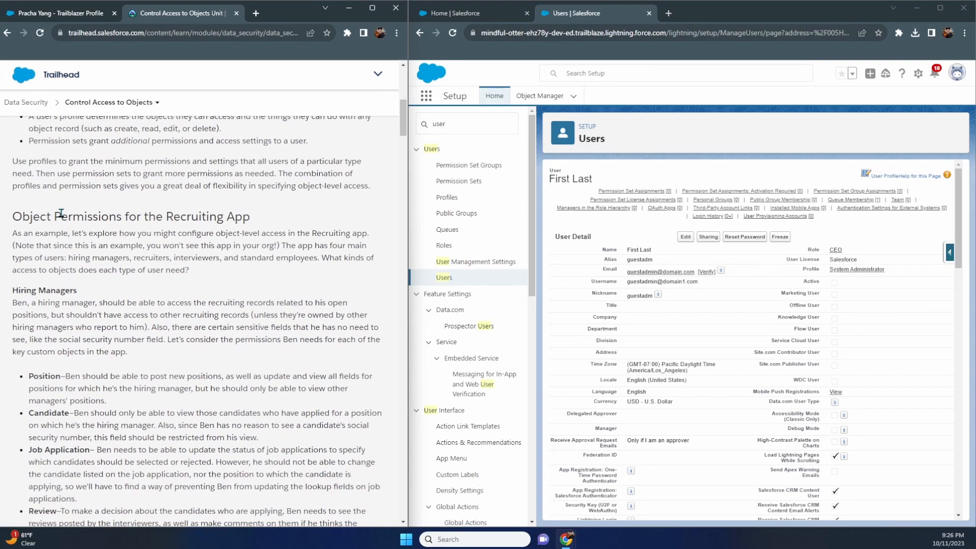
{"action": "scroll", "coordinate": [61, 212], "scroll_direction": "down", "scroll_amount": 14}
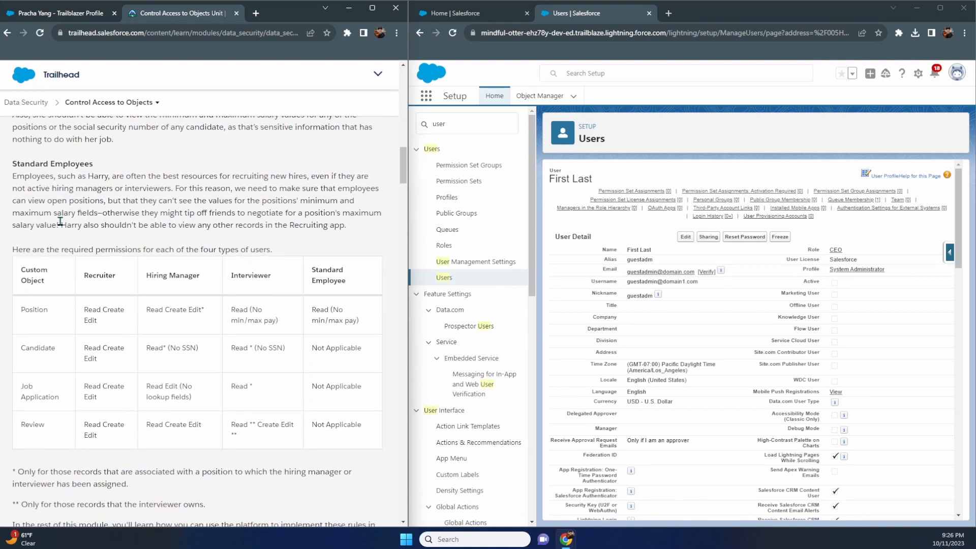
{"action": "scroll", "coordinate": [60, 222], "scroll_direction": "down", "scroll_amount": 7}
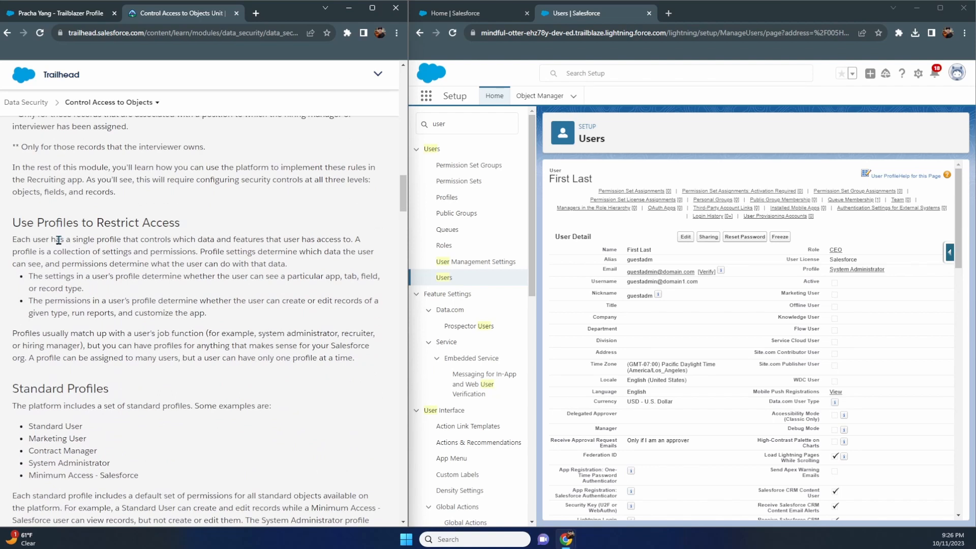
{"action": "scroll", "coordinate": [58, 240], "scroll_direction": "down", "scroll_amount": 9}
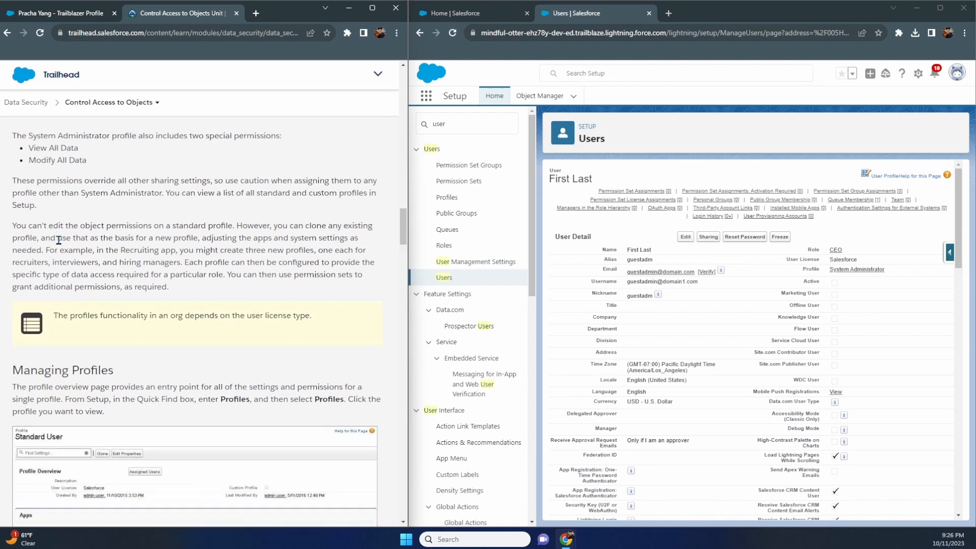
{"action": "scroll", "coordinate": [58, 240], "scroll_direction": "down", "scroll_amount": 9}
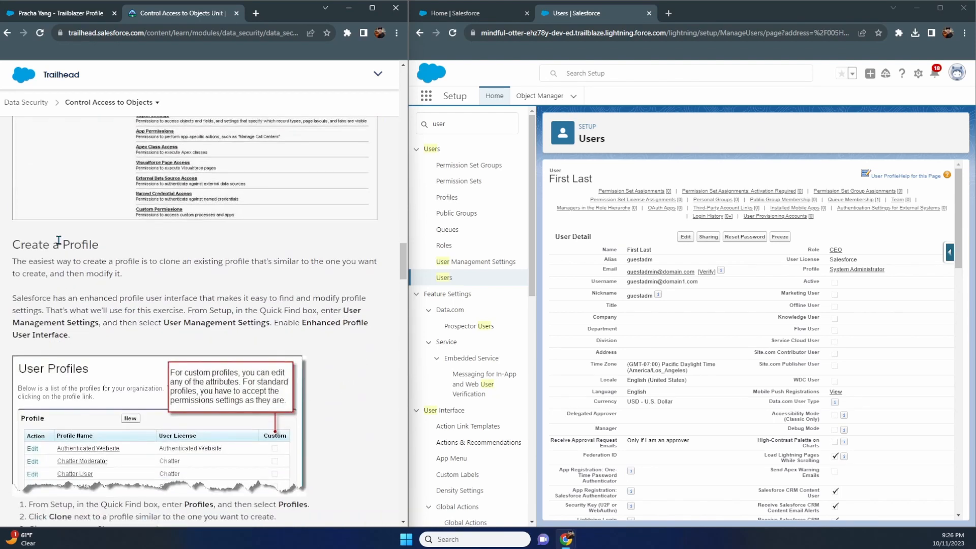
{"action": "scroll", "coordinate": [58, 240], "scroll_direction": "down", "scroll_amount": 7}
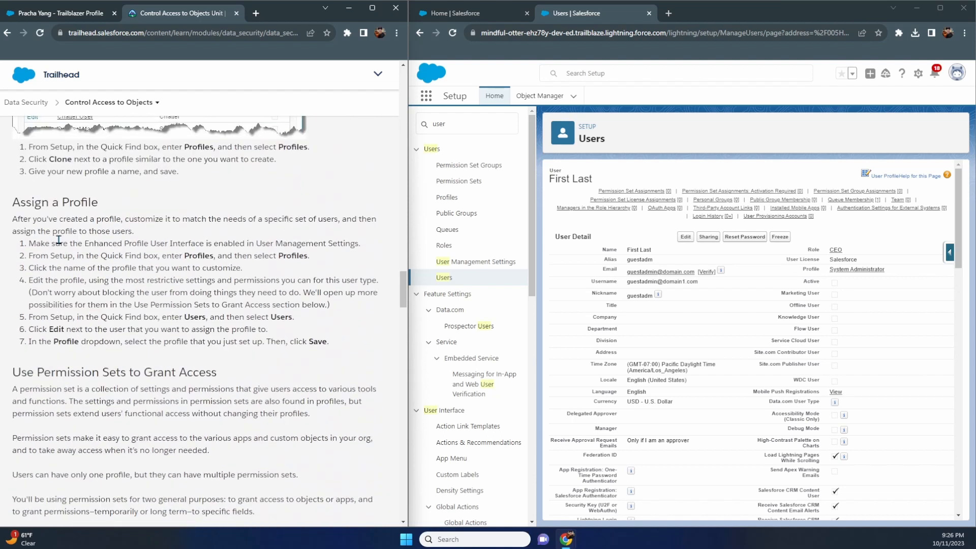
{"action": "scroll", "coordinate": [58, 240], "scroll_direction": "down", "scroll_amount": 3}
{"action": "scroll", "coordinate": [62, 238], "scroll_direction": "down", "scroll_amount": 12}
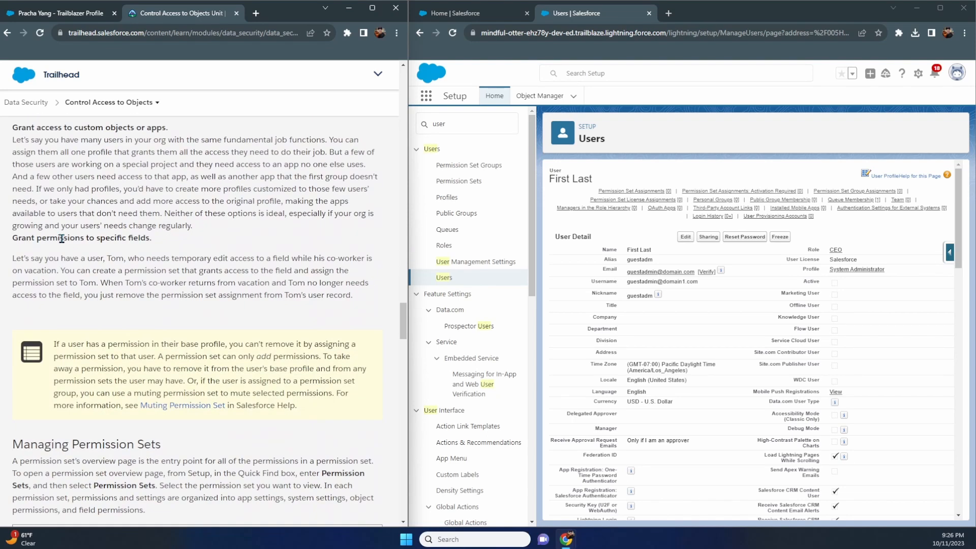
{"action": "scroll", "coordinate": [62, 243], "scroll_direction": "down", "scroll_amount": 9}
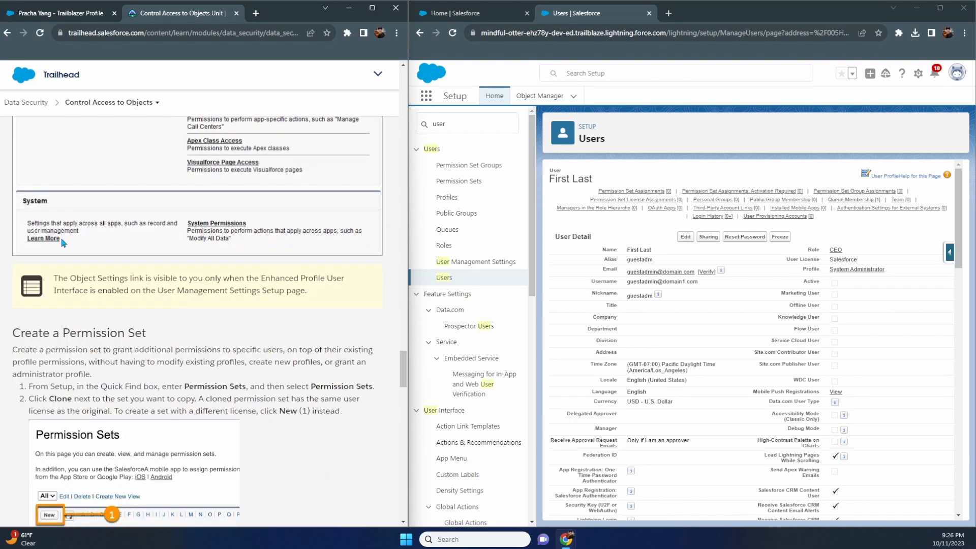
{"action": "scroll", "coordinate": [61, 243], "scroll_direction": "down", "scroll_amount": 10}
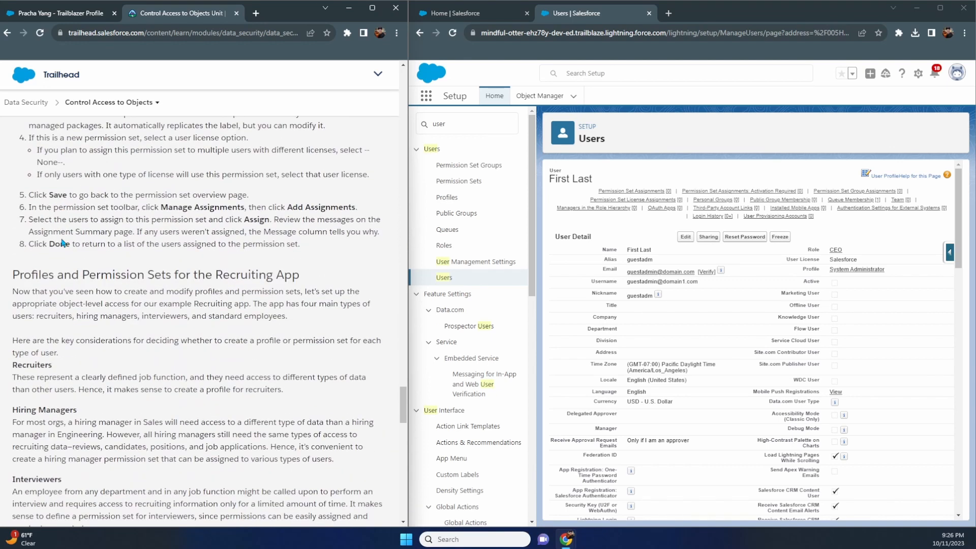
{"action": "scroll", "coordinate": [61, 239], "scroll_direction": "down", "scroll_amount": 12}
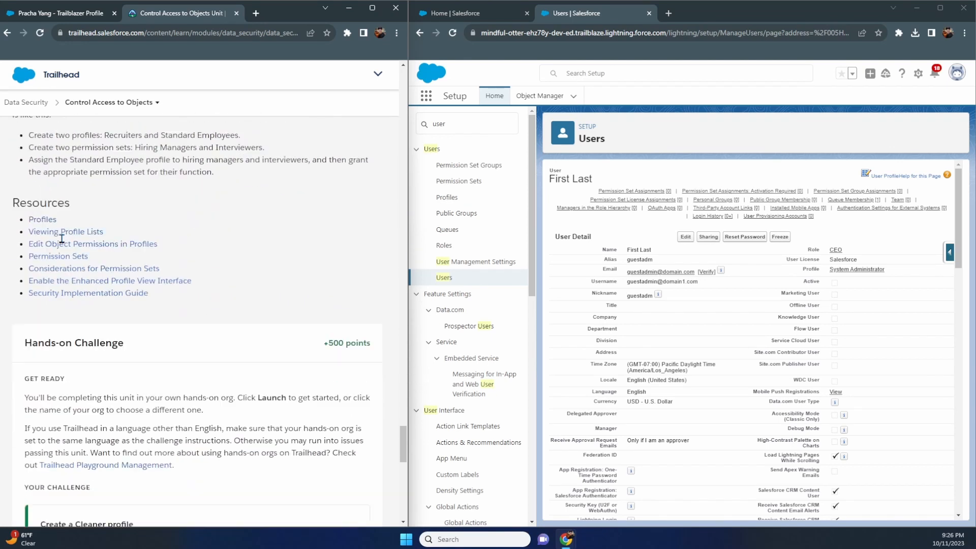
{"action": "scroll", "coordinate": [62, 238], "scroll_direction": "down", "scroll_amount": 6}
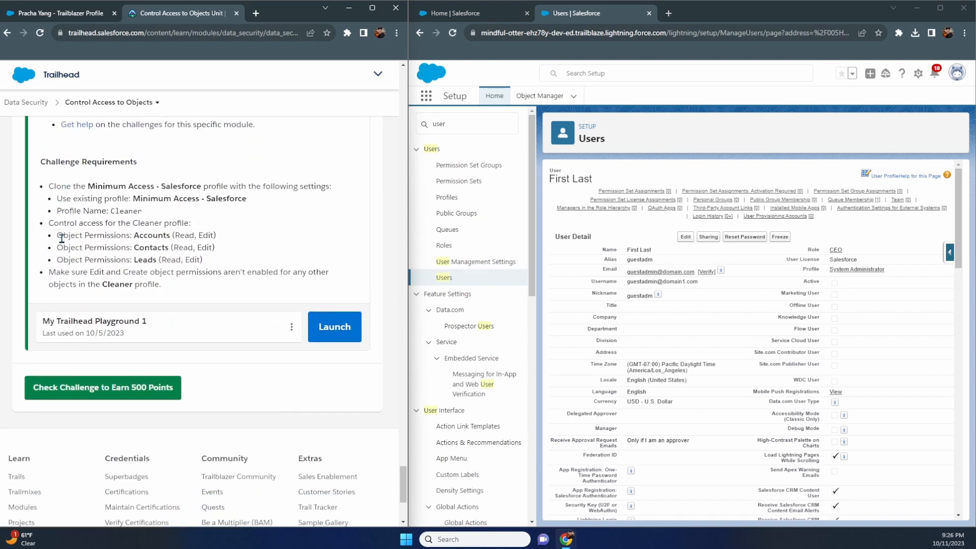
Read the Create a Cleaner profile challenge, examining its scenario, the profile to clone and the required object permissions
{"action": "scroll", "coordinate": [62, 238], "scroll_direction": "up", "scroll_amount": 10}
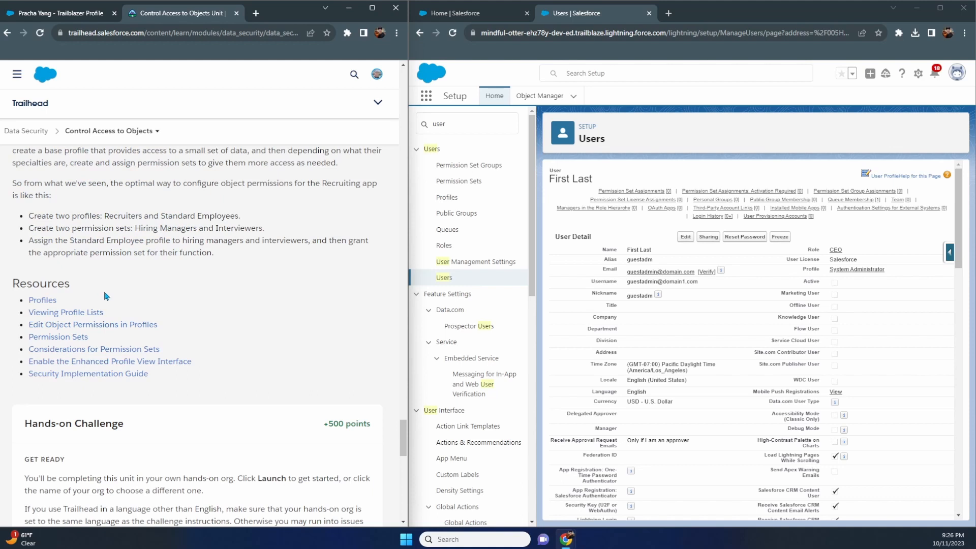
{"action": "scroll", "coordinate": [107, 297], "scroll_direction": "down", "scroll_amount": 5}
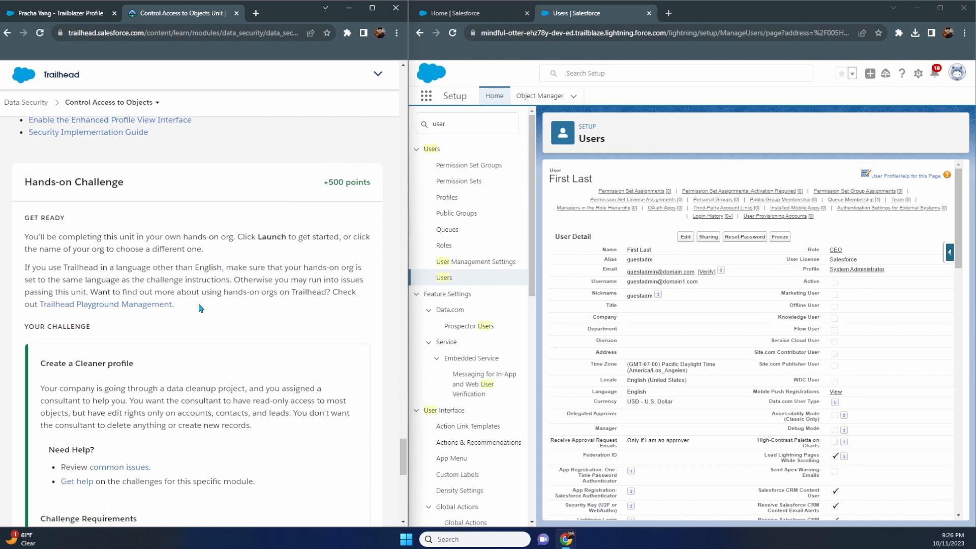
{"action": "scroll", "coordinate": [201, 308], "scroll_direction": "down", "scroll_amount": 3}
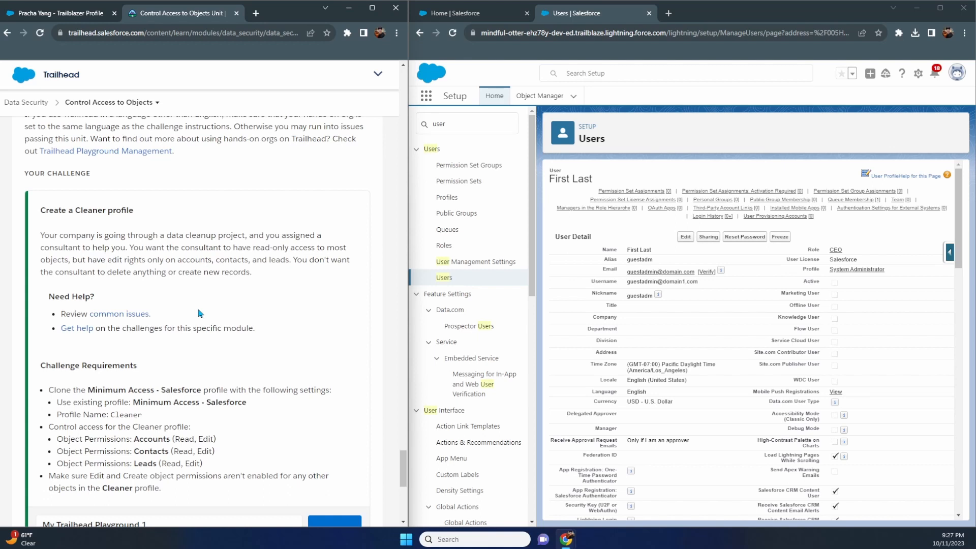
{"action": "scroll", "coordinate": [199, 314], "scroll_direction": "down", "scroll_amount": 2}
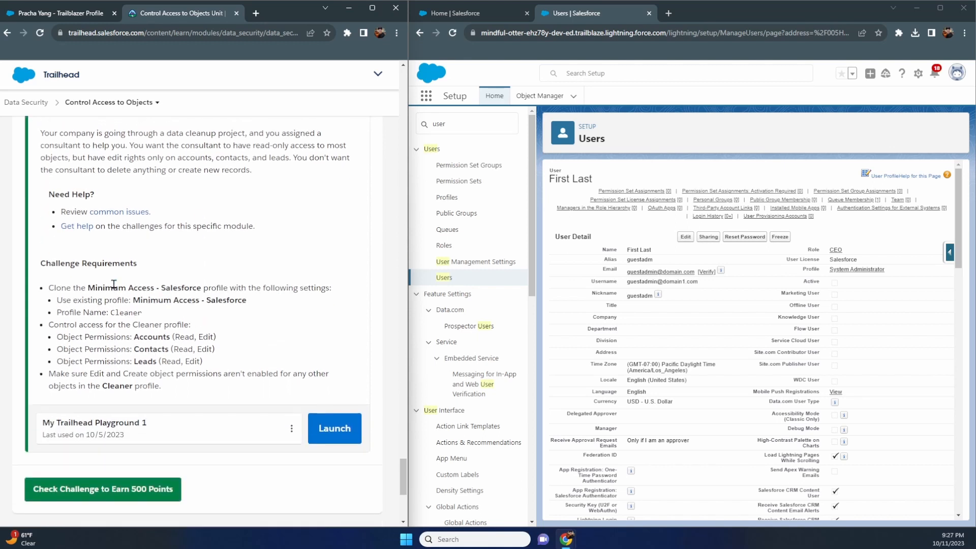
{"action": "scroll", "coordinate": [66, 265], "scroll_direction": "up", "scroll_amount": 2}
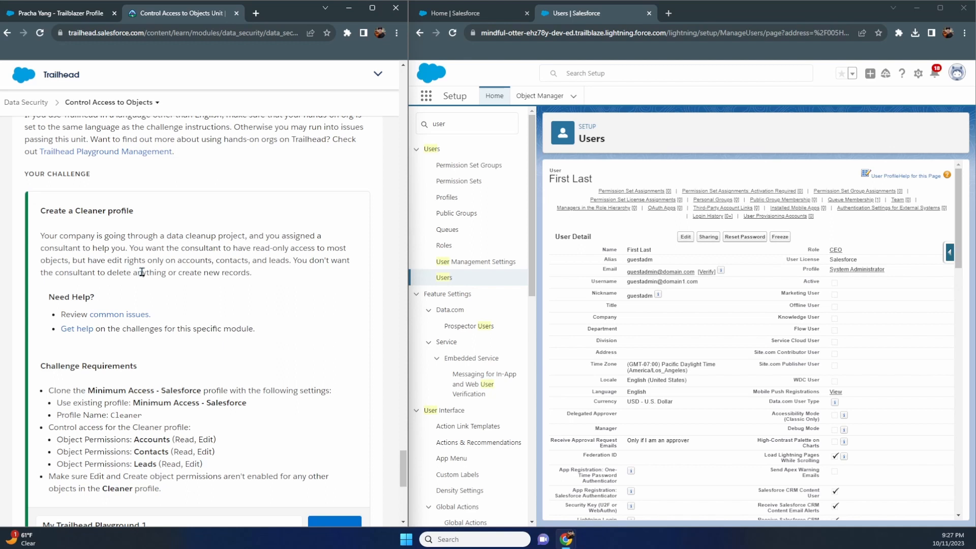
{"action": "scroll", "coordinate": [142, 272], "scroll_direction": "down", "scroll_amount": 1}
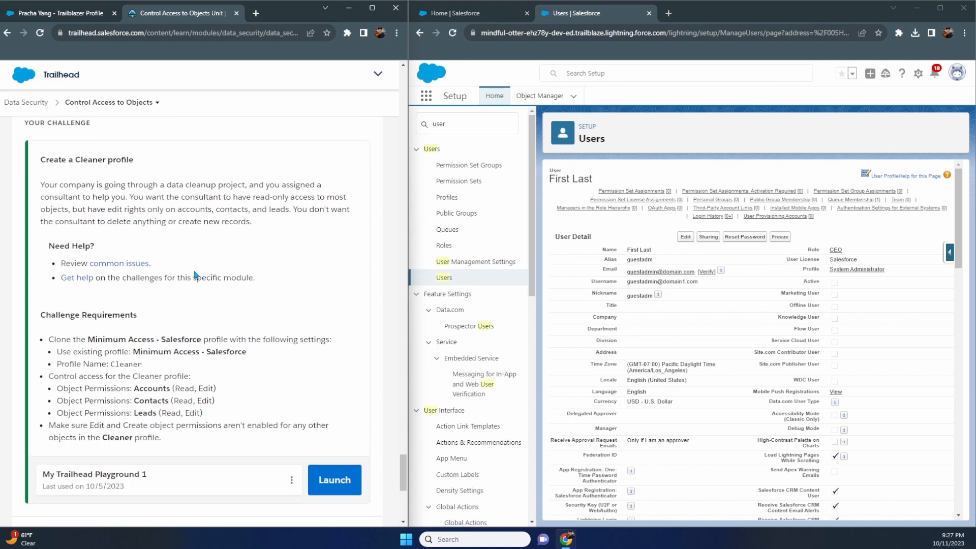
{"action": "scroll", "coordinate": [189, 274], "scroll_direction": "down", "scroll_amount": 1}
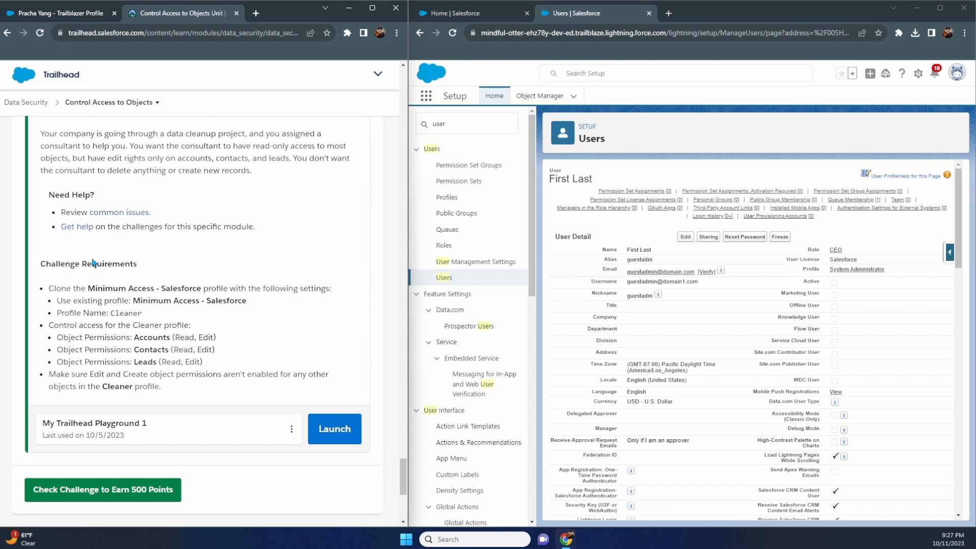
{"action": "scroll", "coordinate": [95, 263], "scroll_direction": "down", "scroll_amount": 1}
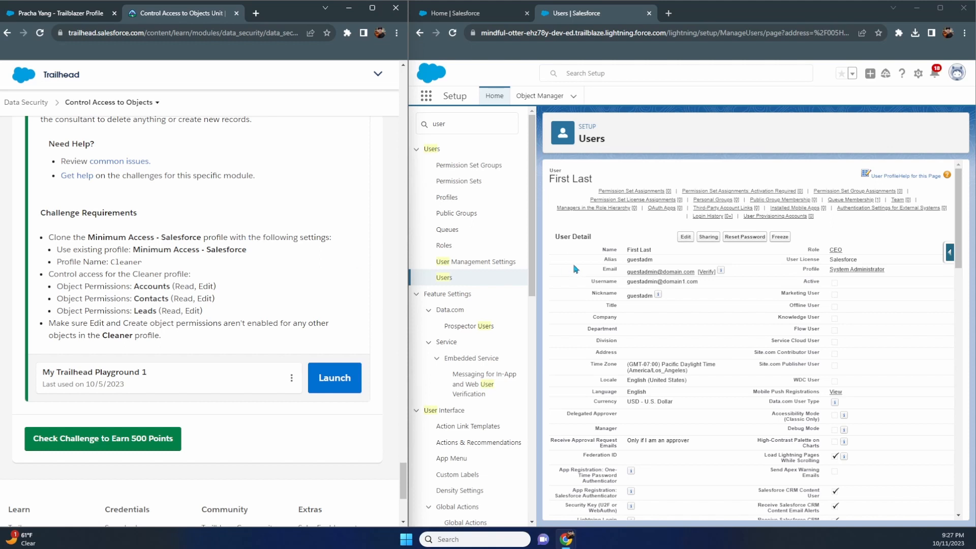
Clone the Minimum Access - Salesforce profile in the playground, name the copy Cleaner and save it
{"action": "left_click", "coordinate": [451, 198]}
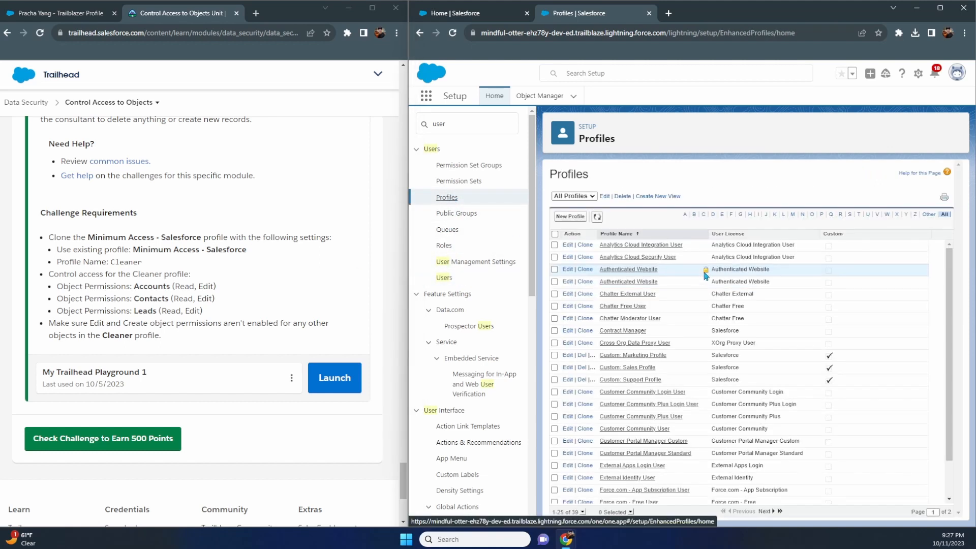
{"action": "scroll", "coordinate": [706, 268], "scroll_direction": "down", "scroll_amount": 1}
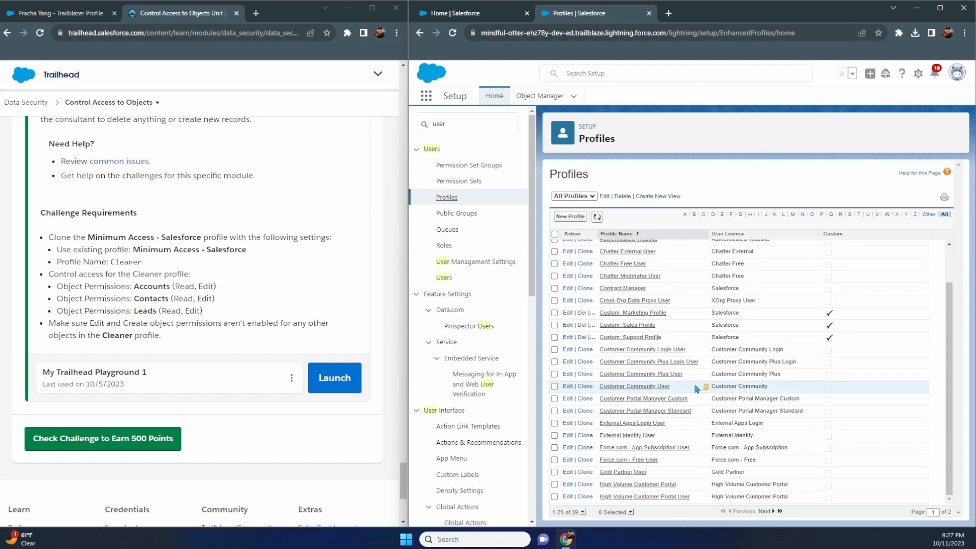
{"action": "left_click", "coordinate": [767, 511]}
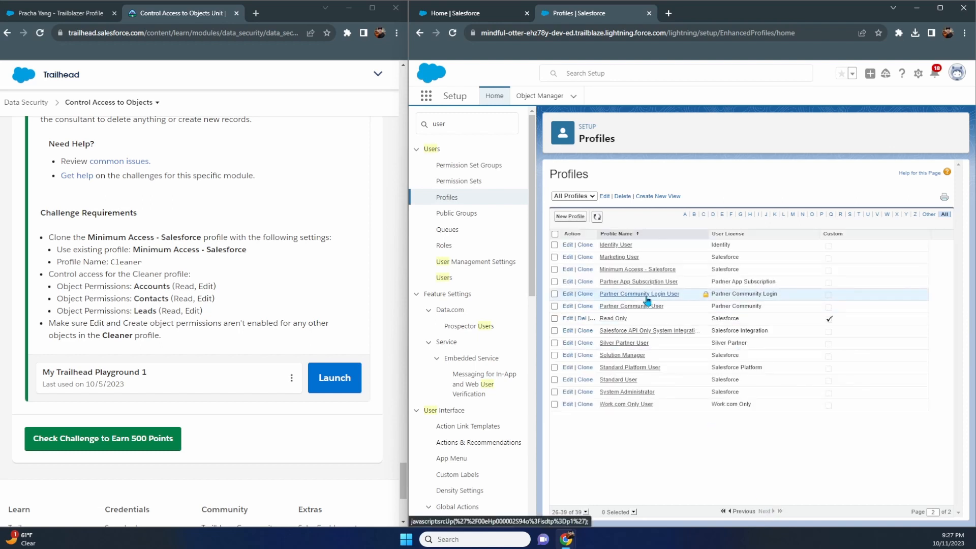
{"action": "left_click", "coordinate": [585, 269]}
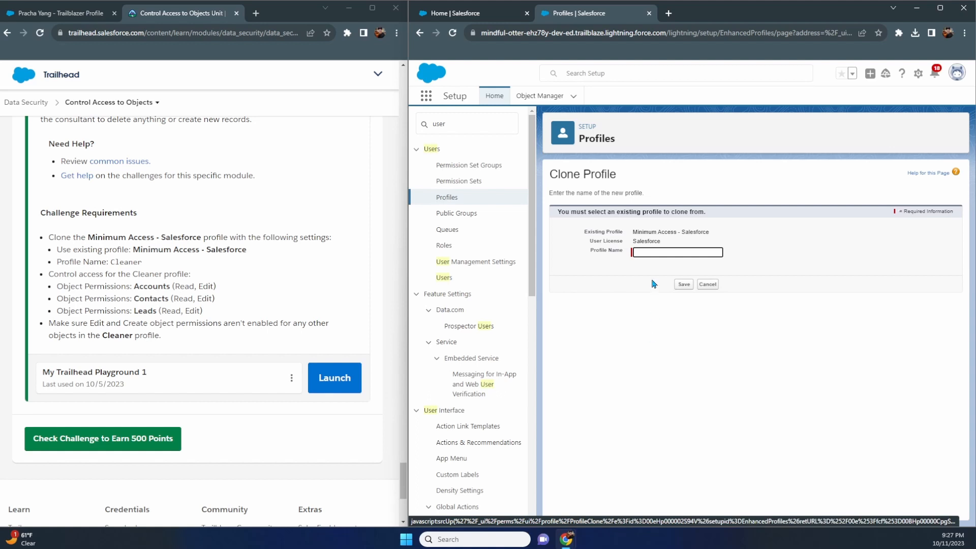
{"action": "type", "text": "Cleaner"}
{"action": "left_click", "coordinate": [684, 285]}
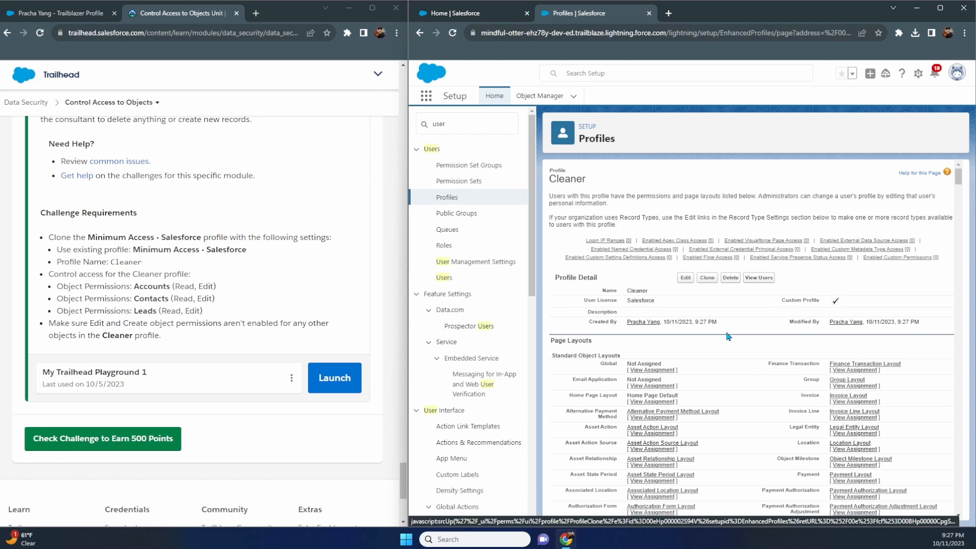
Search the Cleaner profile page for "account" and locate the Accounts row under Standard Object Permissions
{"action": "scroll", "coordinate": [728, 337], "scroll_direction": "down", "scroll_amount": 15}
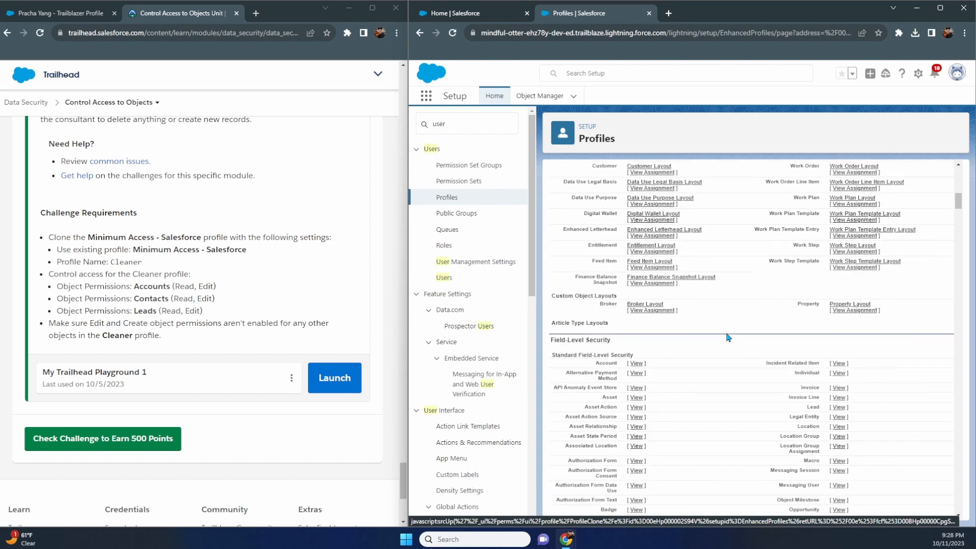
{"action": "scroll", "coordinate": [728, 339], "scroll_direction": "up", "scroll_amount": 5}
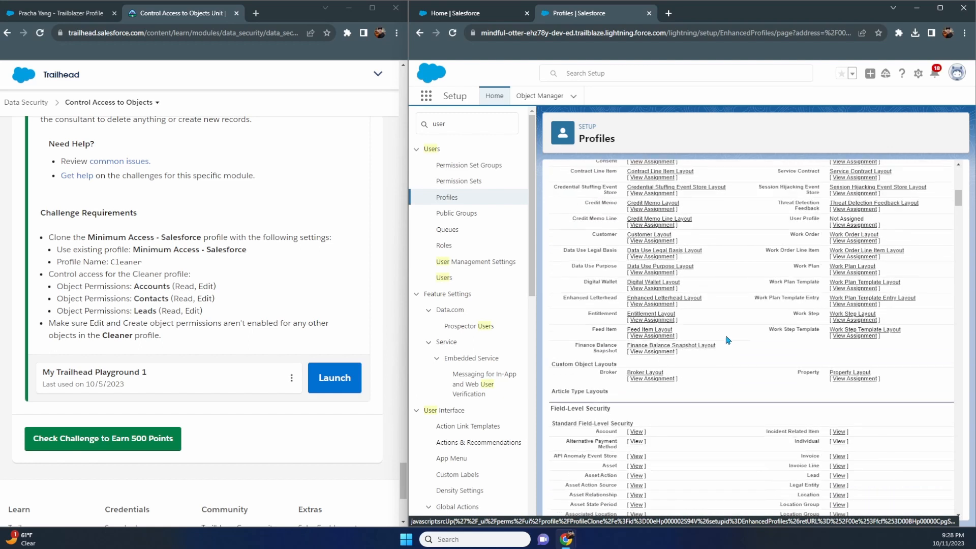
{"action": "scroll", "coordinate": [728, 340], "scroll_direction": "up", "scroll_amount": 2}
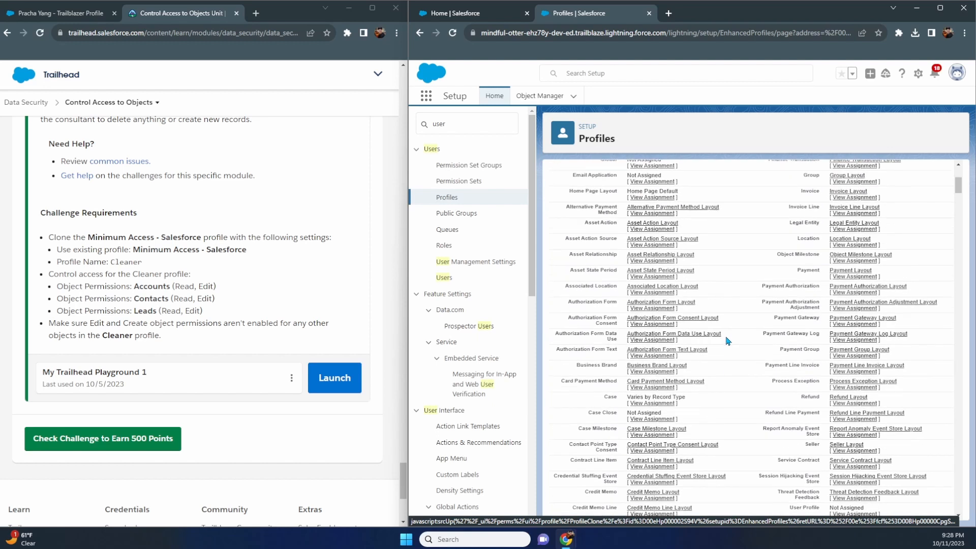
{"action": "scroll", "coordinate": [728, 341], "scroll_direction": "up", "scroll_amount": 3}
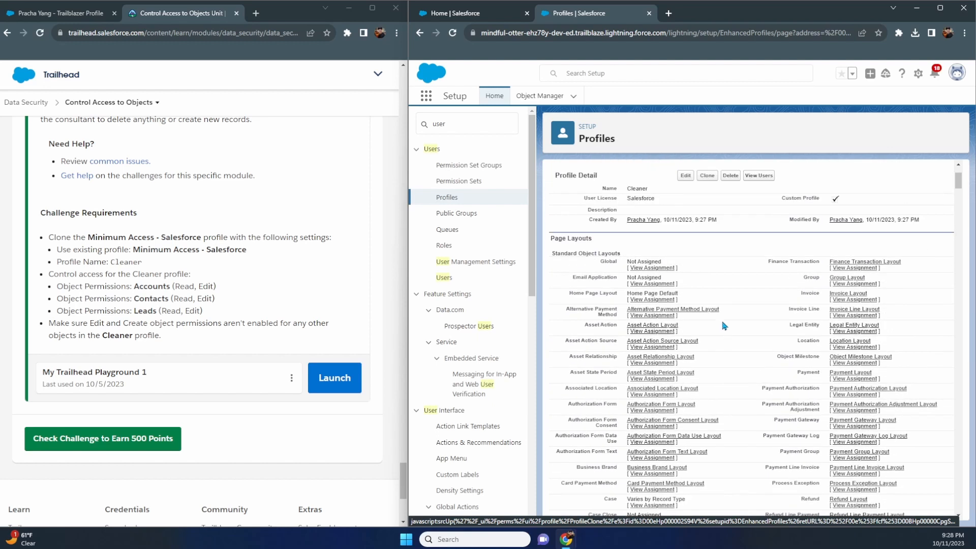
{"action": "key", "text": "ctrl+f"}
{"action": "type", "text": "account"}
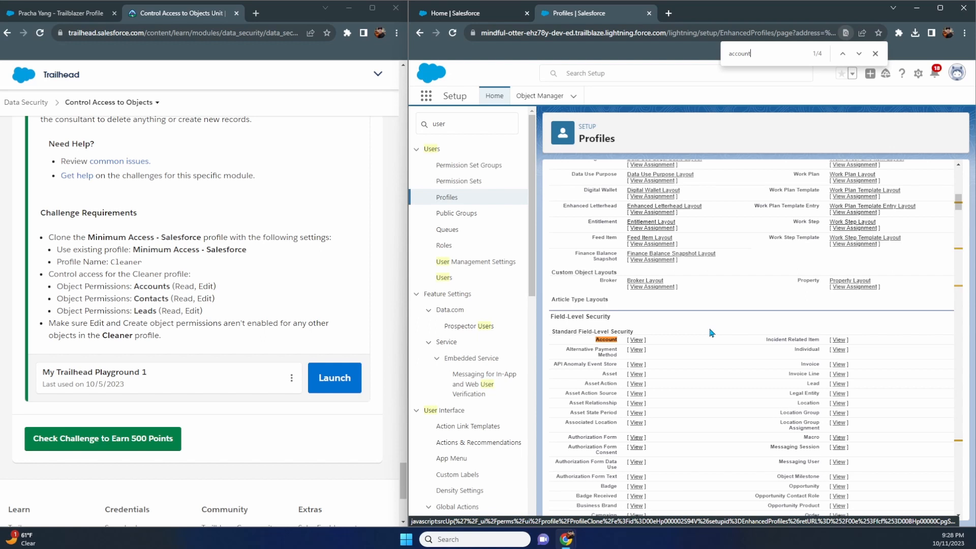
{"action": "scroll", "coordinate": [708, 335], "scroll_direction": "down", "scroll_amount": 10}
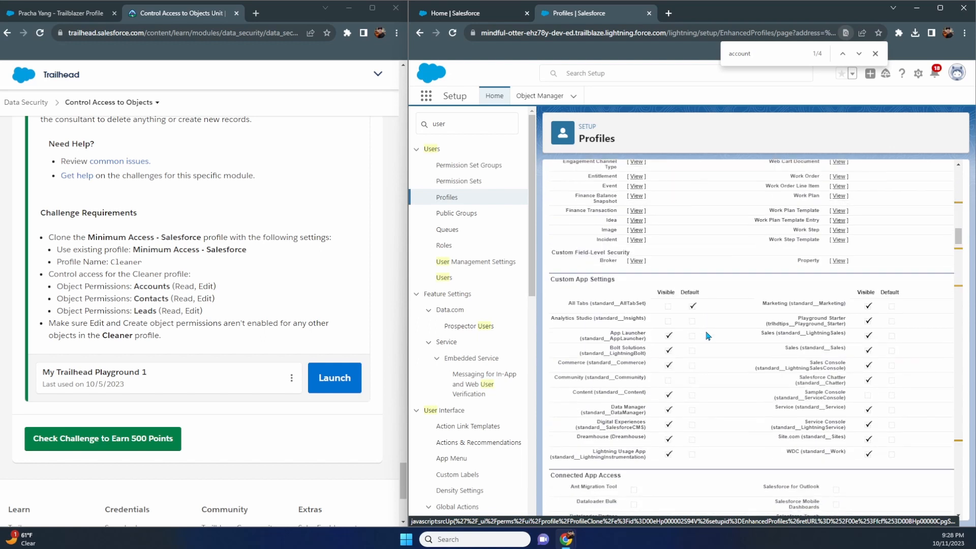
{"action": "scroll", "coordinate": [708, 336], "scroll_direction": "down", "scroll_amount": 4}
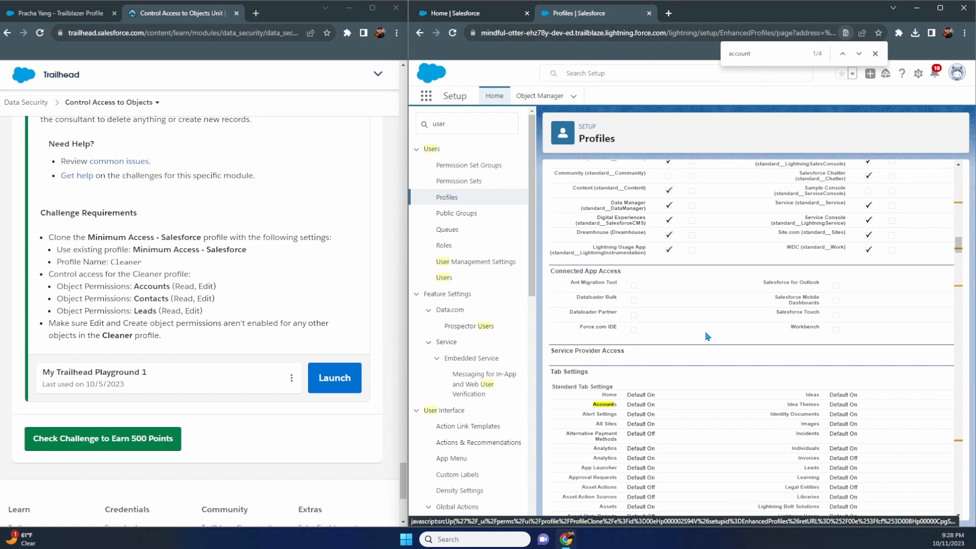
{"action": "scroll", "coordinate": [706, 335], "scroll_direction": "down", "scroll_amount": 10}
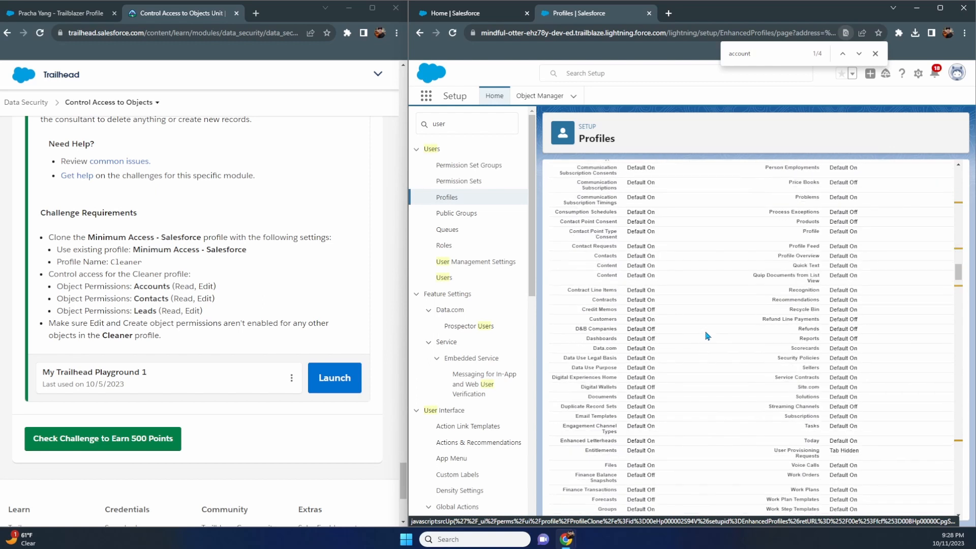
{"action": "scroll", "coordinate": [706, 335], "scroll_direction": "up", "scroll_amount": 2}
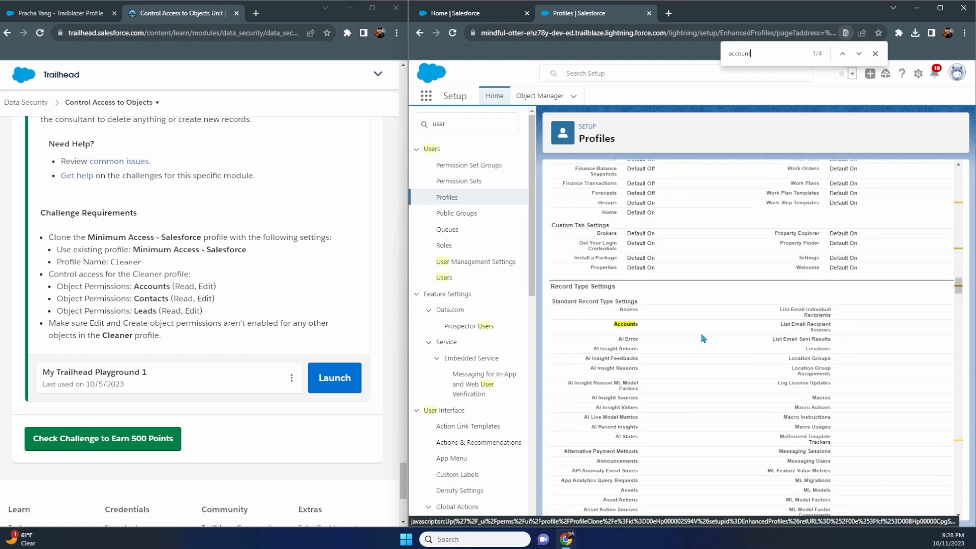
{"action": "scroll", "coordinate": [649, 324], "scroll_direction": "down", "scroll_amount": 7}
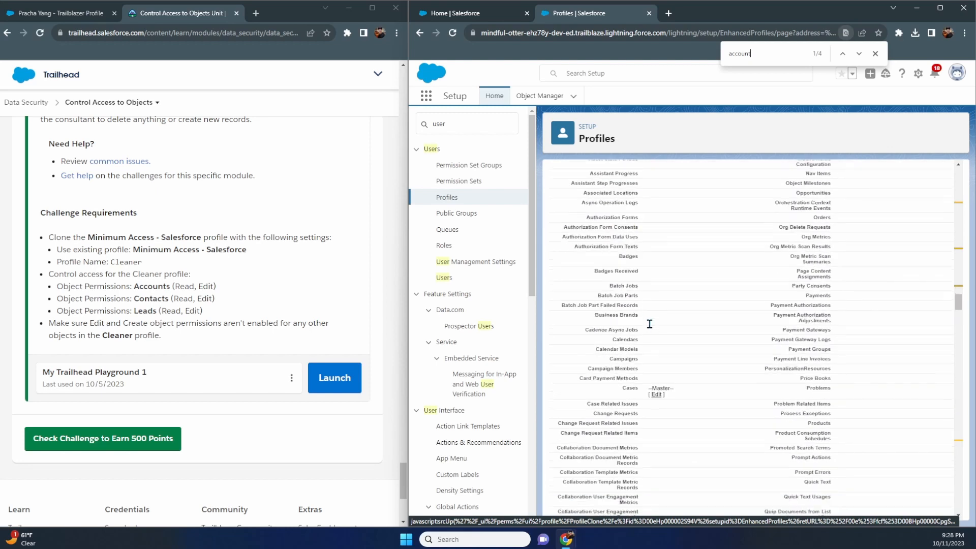
{"action": "scroll", "coordinate": [649, 324], "scroll_direction": "down", "scroll_amount": 10}
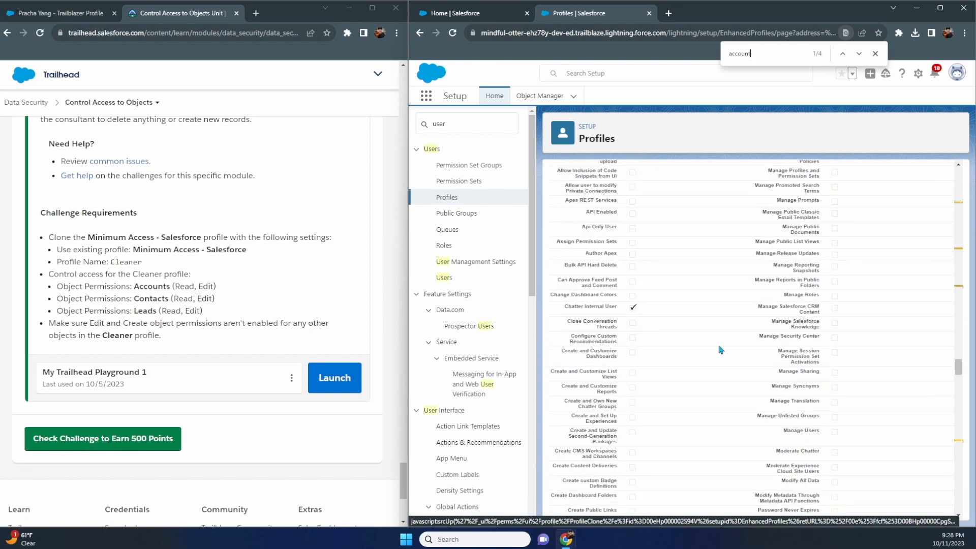
{"action": "left_click_drag", "start_coordinate": [960, 367], "coordinate": [968, 442]}
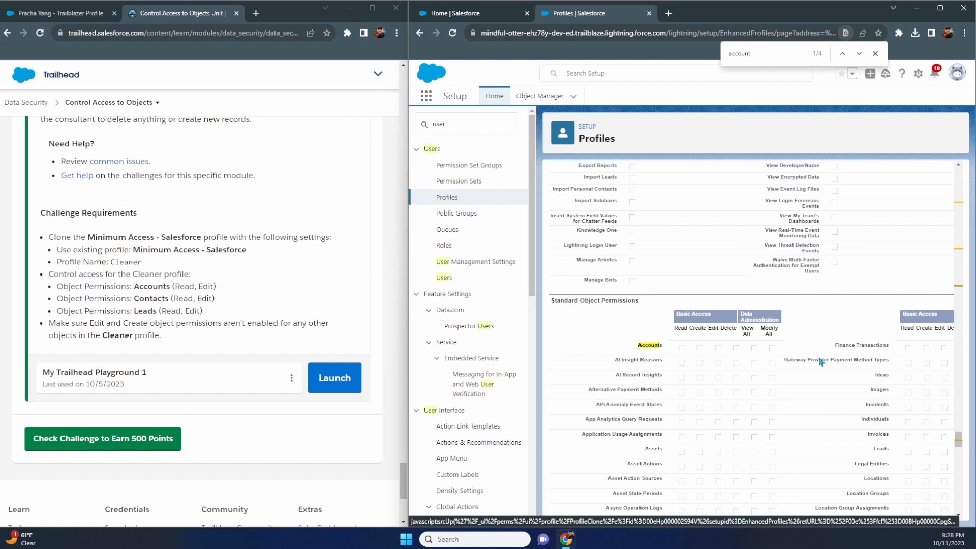
{"action": "left_click_drag", "start_coordinate": [958, 440], "coordinate": [943, 168]}
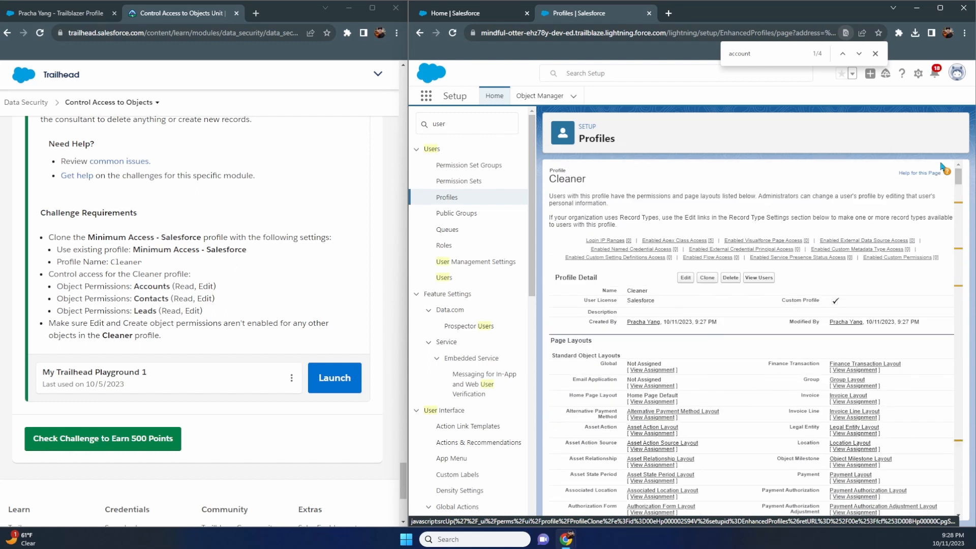
Open the Cleaner profile for editing and enable Read and Edit on Accounts in the standard object permissions
{"action": "left_click", "coordinate": [681, 279]}
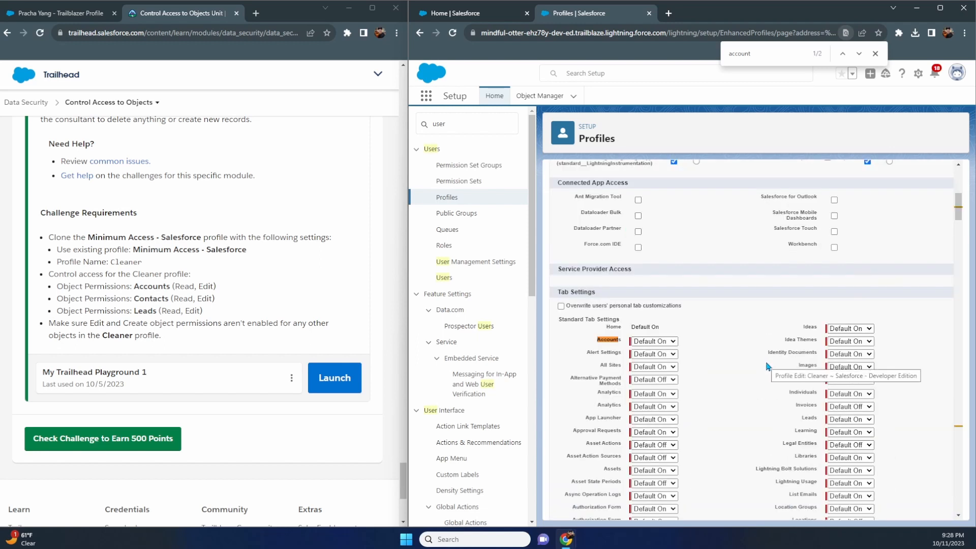
{"action": "scroll", "coordinate": [767, 366], "scroll_direction": "down", "scroll_amount": 15}
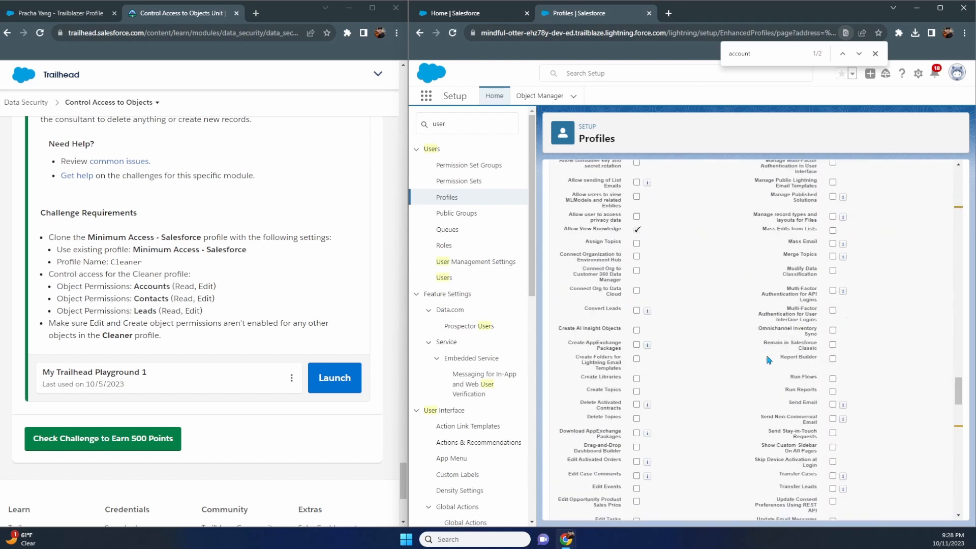
{"action": "scroll", "coordinate": [768, 360], "scroll_direction": "up", "scroll_amount": 12}
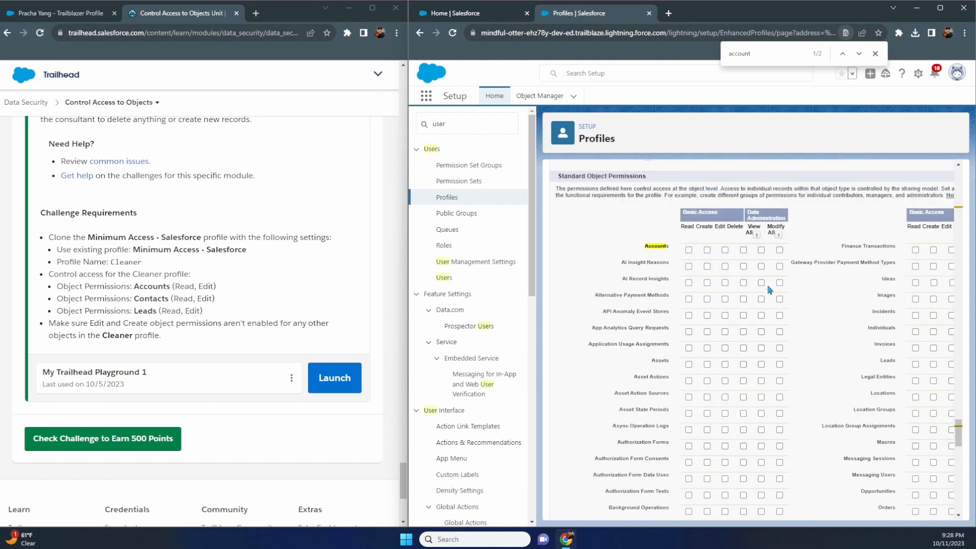
{"action": "left_click", "coordinate": [689, 250]}
{"action": "left_click", "coordinate": [725, 250]}
Try out the Modify All and View All permissions on Accounts, restoring the row to only Read and Edit
{"action": "left_click", "coordinate": [780, 250]}
{"action": "left_click", "coordinate": [779, 250]}
{"action": "left_click", "coordinate": [761, 250]}
{"action": "left_click", "coordinate": [761, 250]}
{"action": "left_click", "coordinate": [743, 250]}
{"action": "left_click", "coordinate": [725, 250]}
{"action": "left_click", "coordinate": [689, 250]}
{"action": "left_click", "coordinate": [761, 250]}
{"action": "left_click", "coordinate": [761, 251]}
{"action": "left_click", "coordinate": [725, 250]}
Enable Read and Edit on Contacts in the Cleaner profile's standard object permissions
{"action": "scroll", "coordinate": [717, 272], "scroll_direction": "down", "scroll_amount": 4}
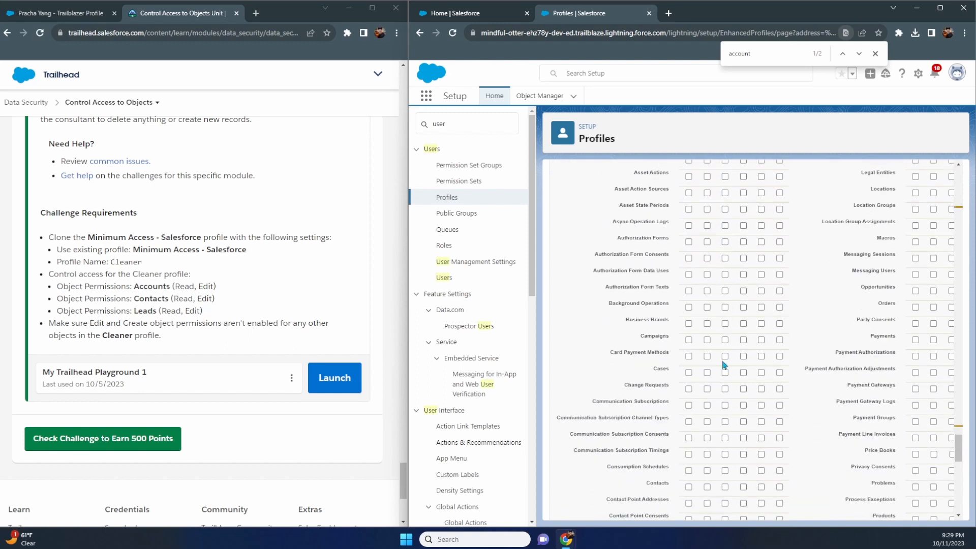
{"action": "scroll", "coordinate": [724, 364], "scroll_direction": "down", "scroll_amount": 3}
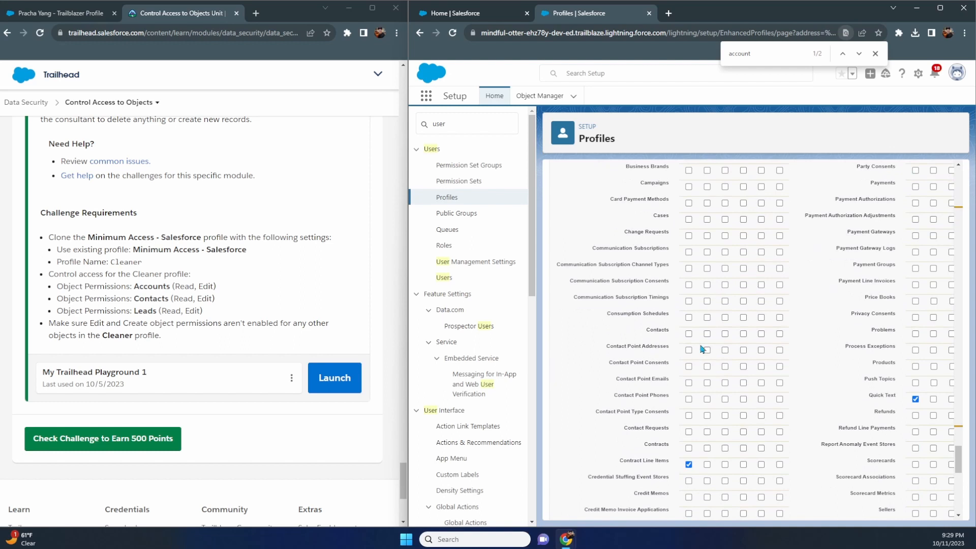
{"action": "left_click", "coordinate": [707, 334]}
{"action": "left_click", "coordinate": [707, 334]}
Recheck the Accounts and Contacts permissions and enable Read and Edit on Leads
{"action": "scroll", "coordinate": [726, 339], "scroll_direction": "up", "scroll_amount": 6}
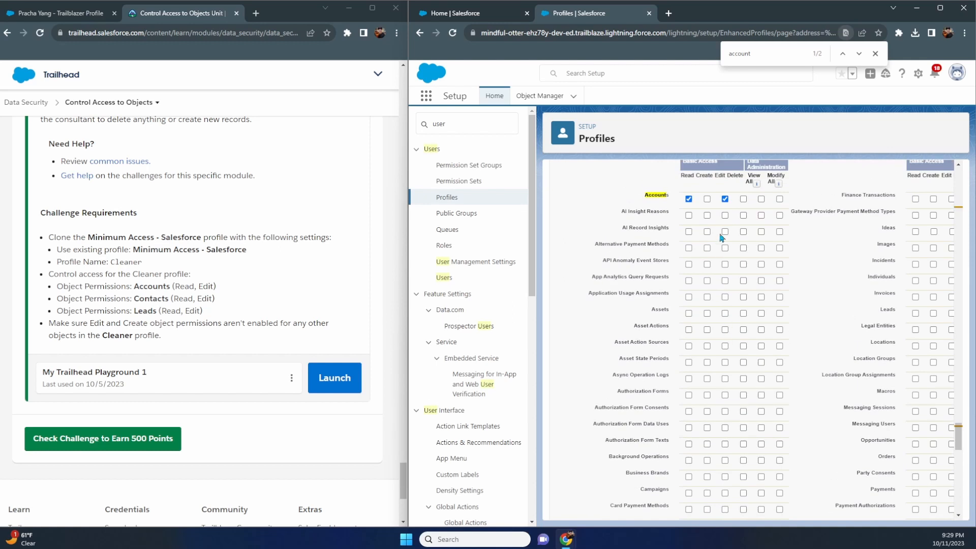
{"action": "scroll", "coordinate": [734, 364], "scroll_direction": "down", "scroll_amount": 4}
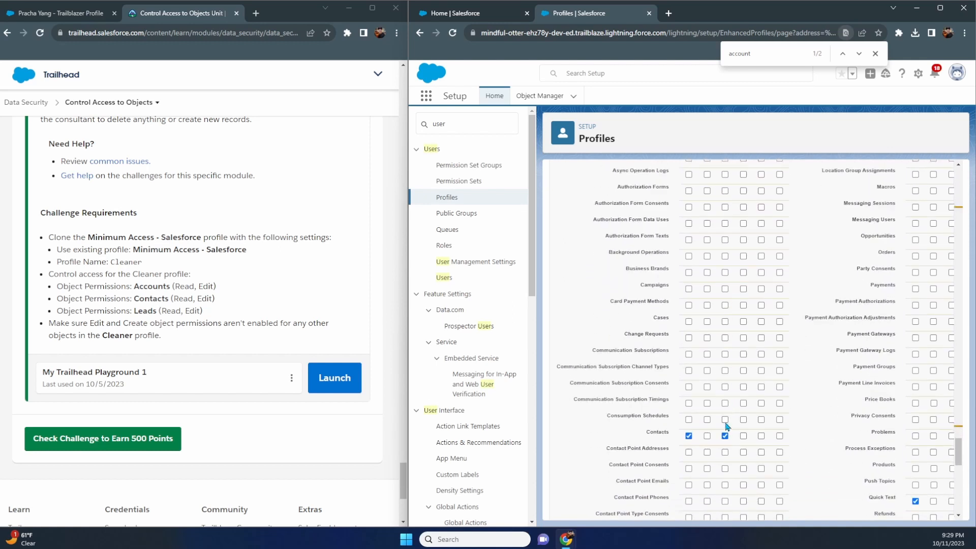
{"action": "scroll", "coordinate": [727, 429], "scroll_direction": "down", "scroll_amount": 2}
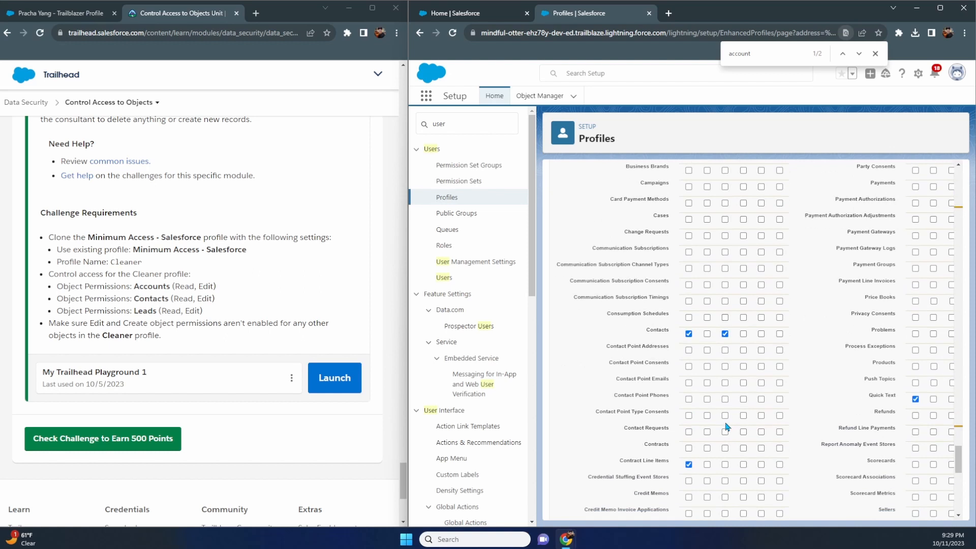
{"action": "scroll", "coordinate": [727, 426], "scroll_direction": "down", "scroll_amount": 5}
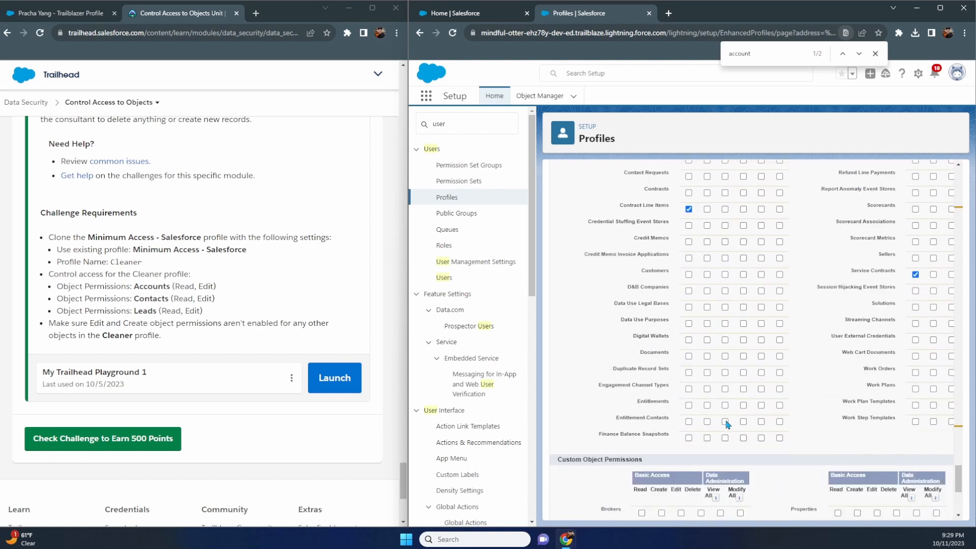
{"action": "scroll", "coordinate": [727, 424], "scroll_direction": "up", "scroll_amount": 15}
{"action": "scroll", "coordinate": [727, 425], "scroll_direction": "down", "scroll_amount": 4}
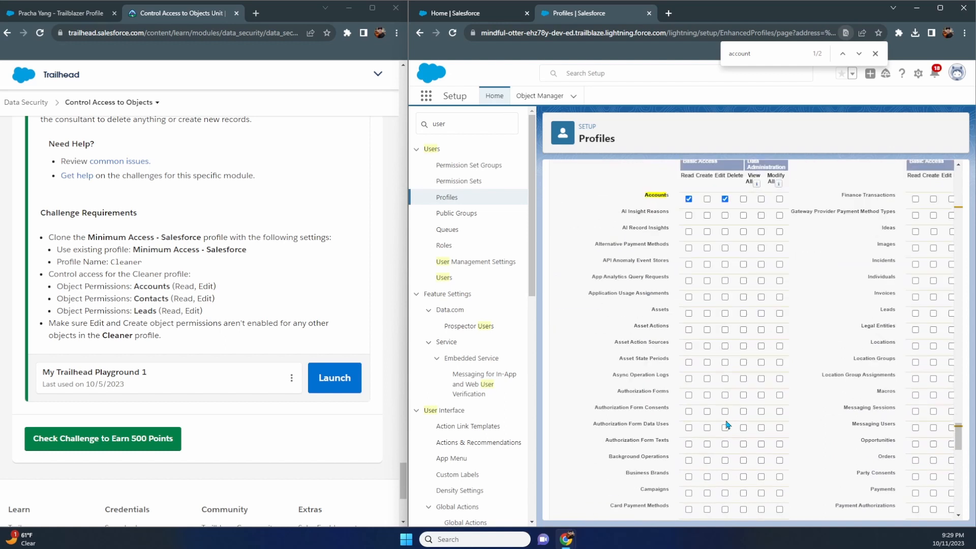
{"action": "left_click", "coordinate": [916, 314]}
{"action": "left_click", "coordinate": [951, 314]}
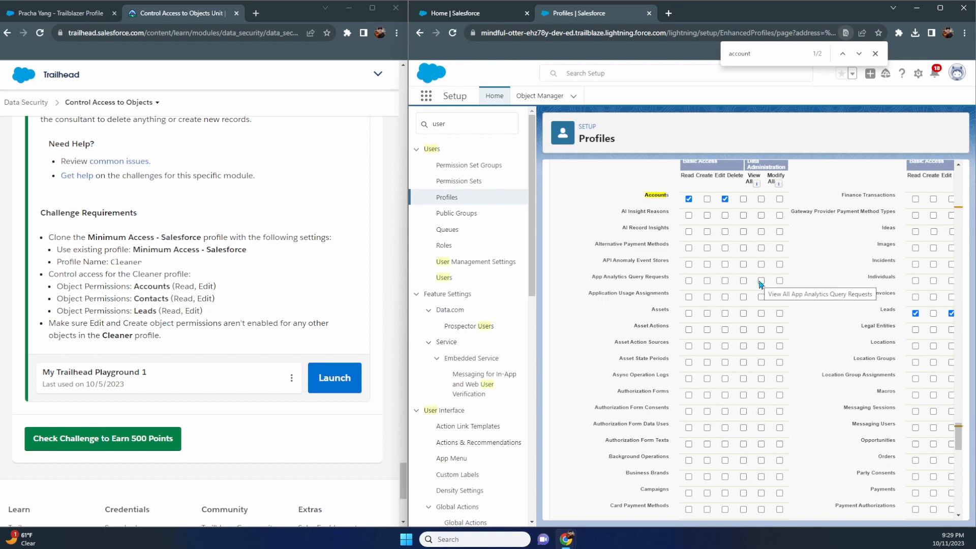
Review the standard and custom object permissions for all objects and save the Cleaner profile
{"action": "scroll", "coordinate": [761, 286], "scroll_direction": "down", "scroll_amount": 1}
{"action": "scroll", "coordinate": [761, 285], "scroll_direction": "up", "scroll_amount": 1}
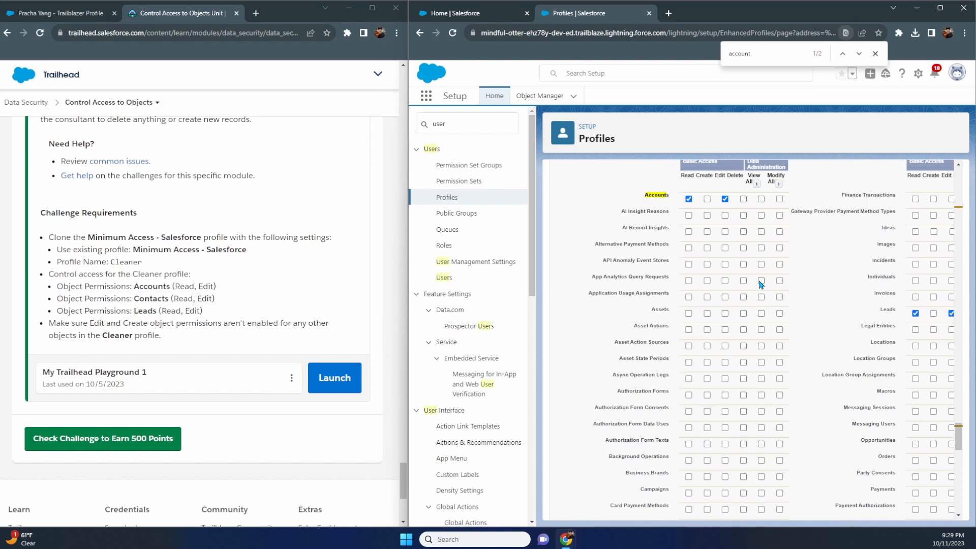
{"action": "scroll", "coordinate": [761, 284], "scroll_direction": "down", "scroll_amount": 10}
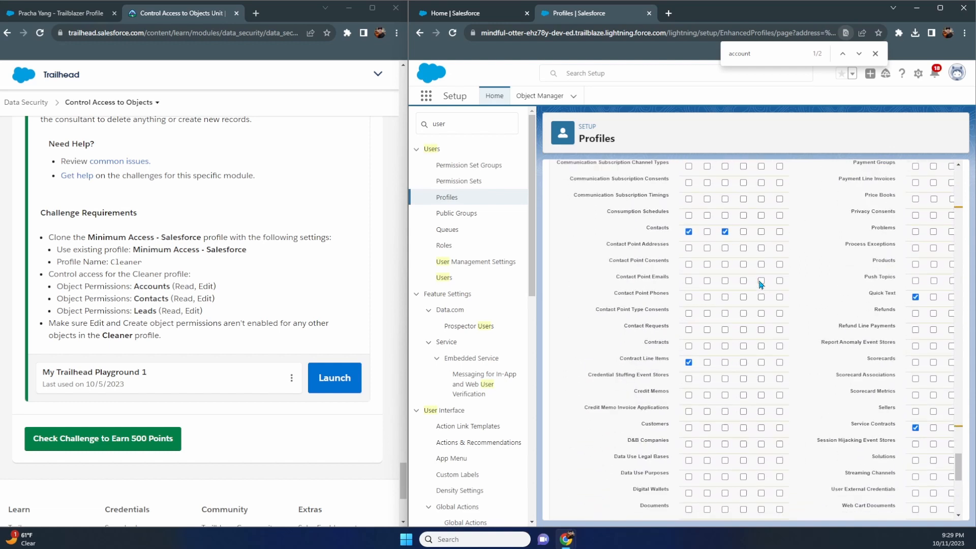
{"action": "scroll", "coordinate": [821, 441], "scroll_direction": "down", "scroll_amount": 3}
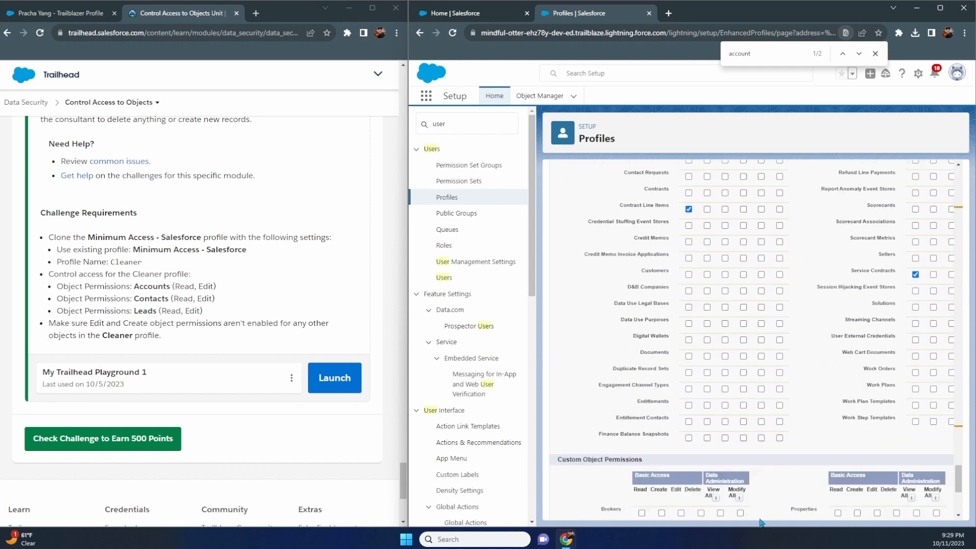
{"action": "scroll", "coordinate": [858, 436], "scroll_direction": "right", "scroll_amount": 3}
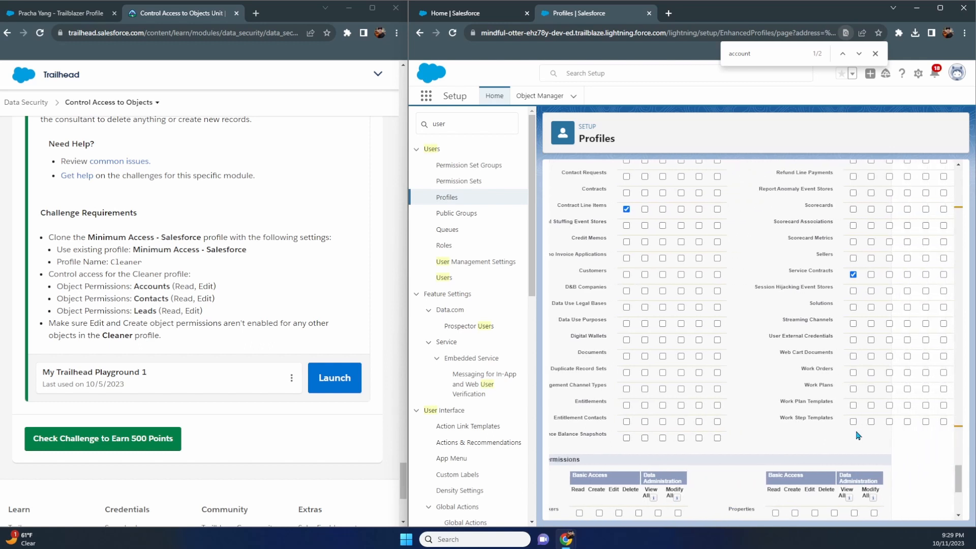
{"action": "scroll", "coordinate": [858, 436], "scroll_direction": "up", "scroll_amount": 10}
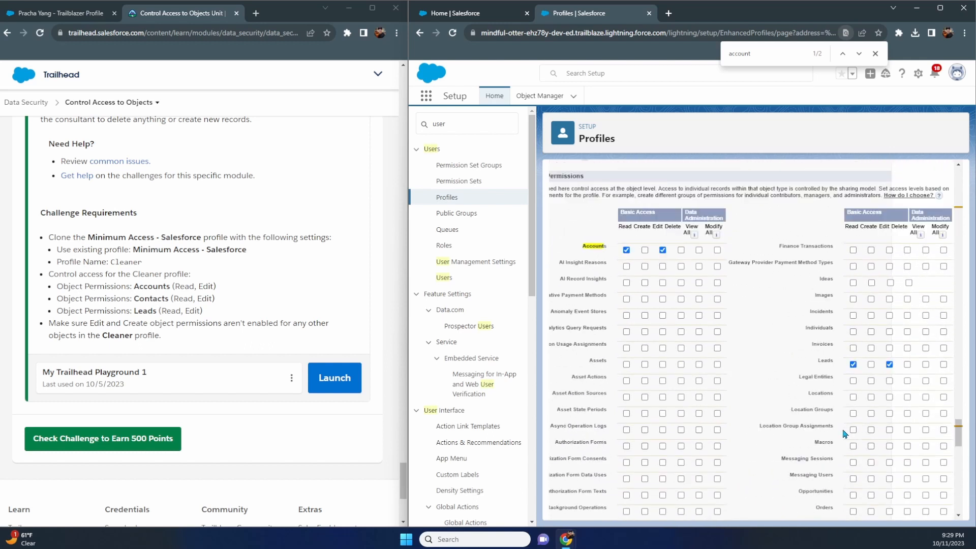
{"action": "scroll", "coordinate": [736, 408], "scroll_direction": "down", "scroll_amount": 6}
{"action": "scroll", "coordinate": [736, 408], "scroll_direction": "down", "scroll_amount": 10}
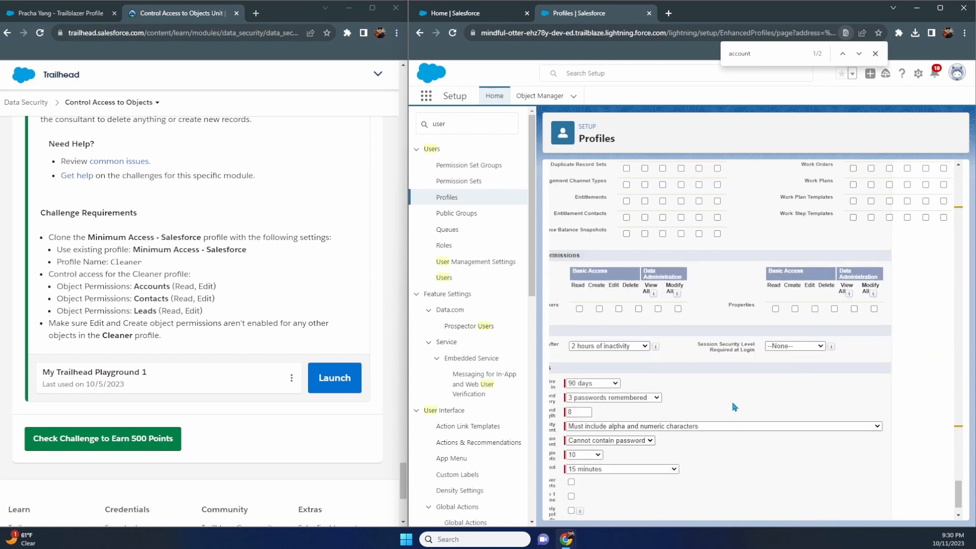
{"action": "scroll", "coordinate": [735, 405], "scroll_direction": "left", "scroll_amount": 2}
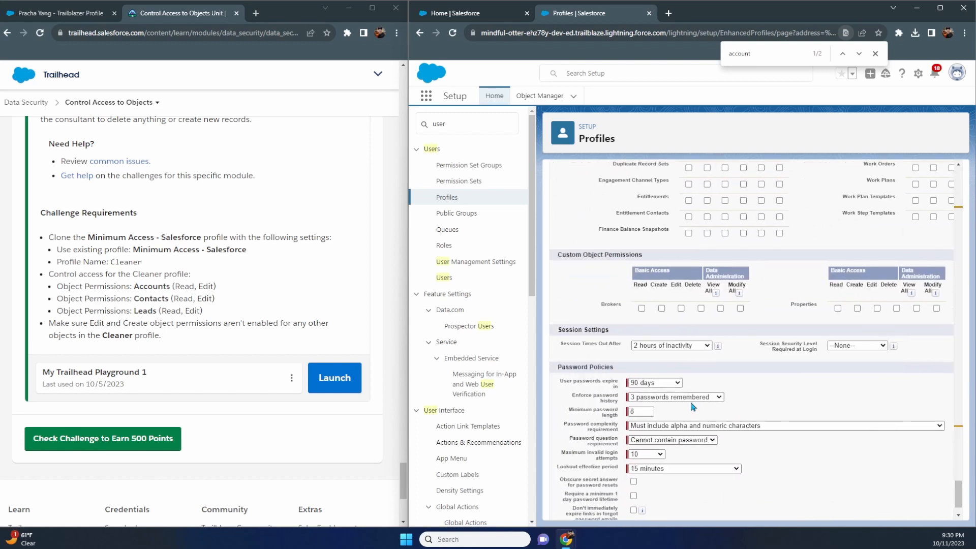
{"action": "scroll", "coordinate": [693, 406], "scroll_direction": "down", "scroll_amount": 1}
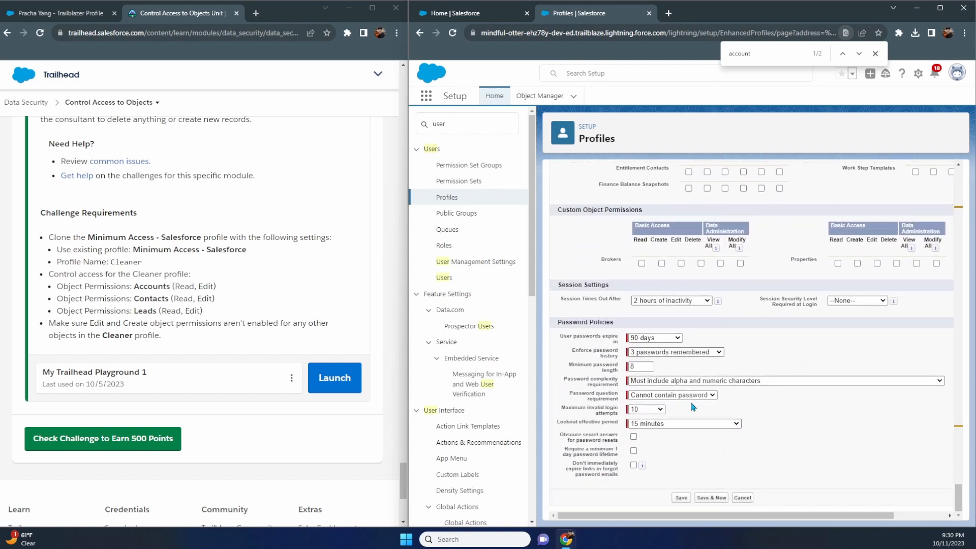
{"action": "left_click", "coordinate": [682, 498]}
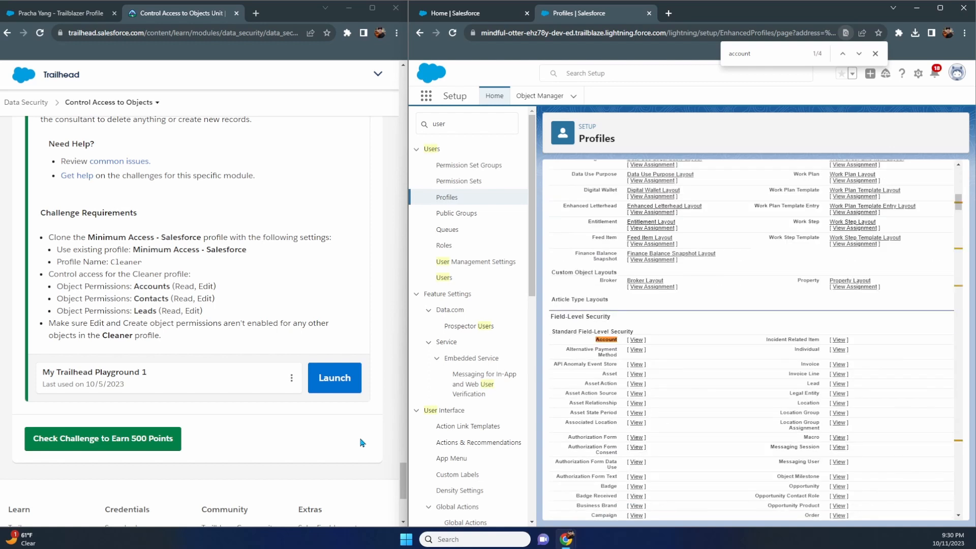
Check the Create a Cleaner profile challenge in Trailhead and continue to the next unit
{"action": "left_click", "coordinate": [173, 448]}
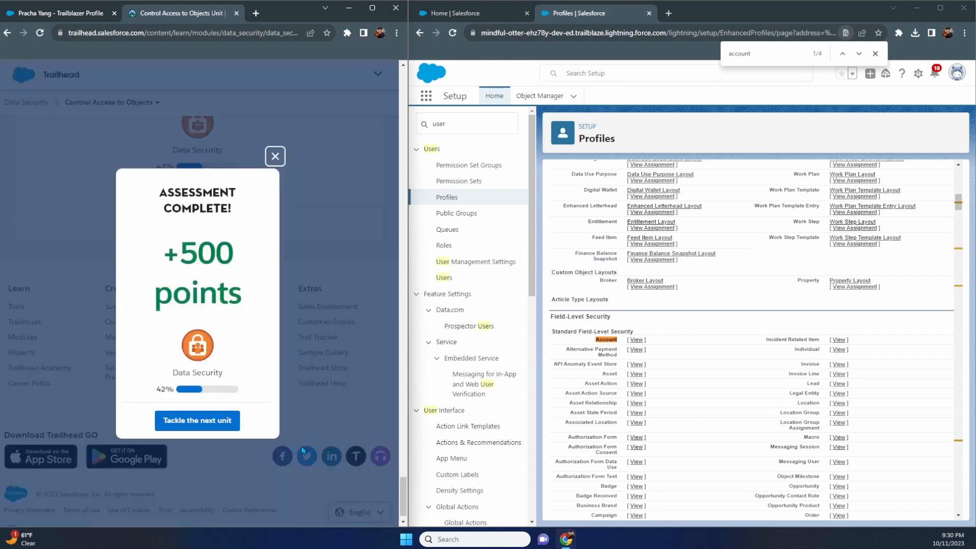
{"action": "left_click", "coordinate": [197, 421]}
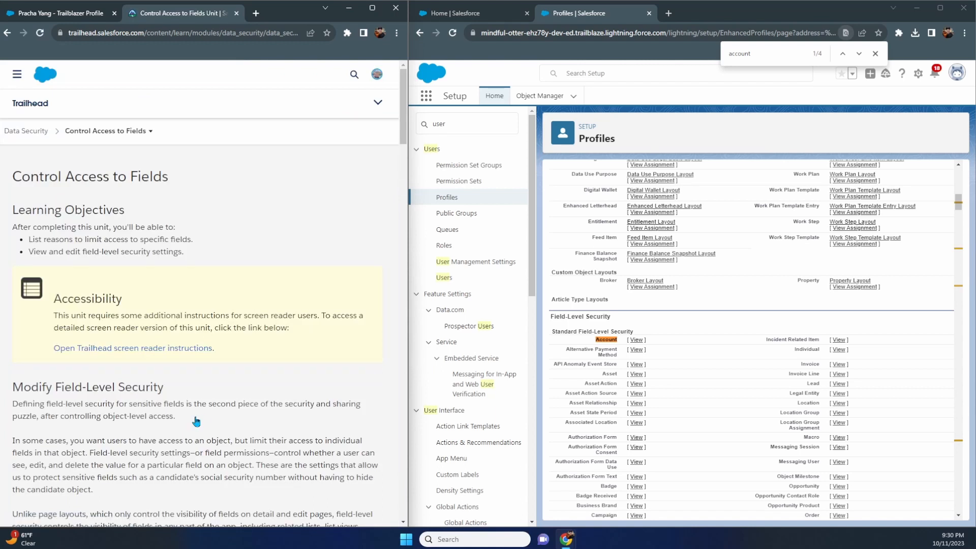
Read the unit's field-level security lesson through Restrict Field Access with a Profile and open the Profiles list in Setup
{"action": "scroll", "coordinate": [197, 420], "scroll_direction": "down", "scroll_amount": 6}
{"action": "scroll", "coordinate": [206, 419], "scroll_direction": "up", "scroll_amount": 7}
{"action": "scroll", "coordinate": [208, 417], "scroll_direction": "down", "scroll_amount": 3}
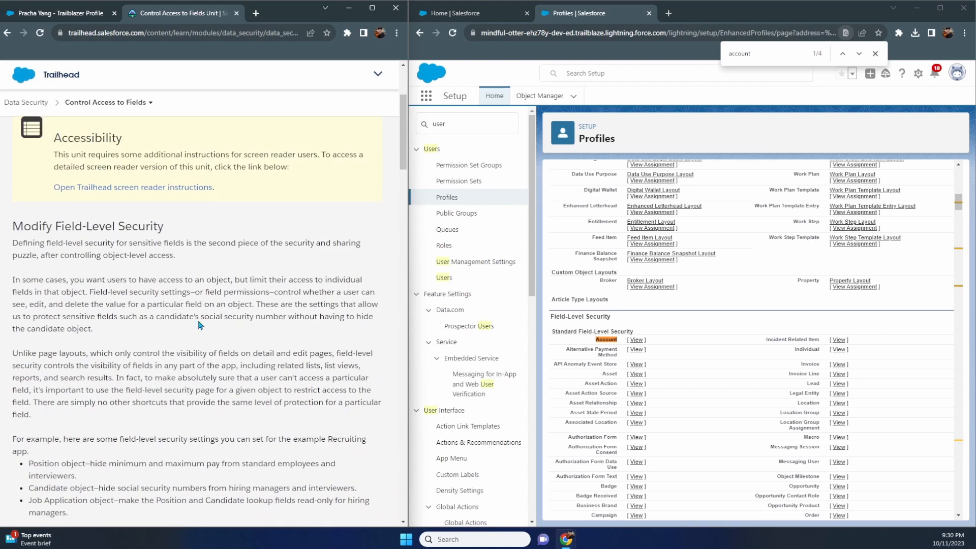
{"action": "scroll", "coordinate": [101, 238], "scroll_direction": "down", "scroll_amount": 1}
{"action": "scroll", "coordinate": [102, 238], "scroll_direction": "down", "scroll_amount": 5}
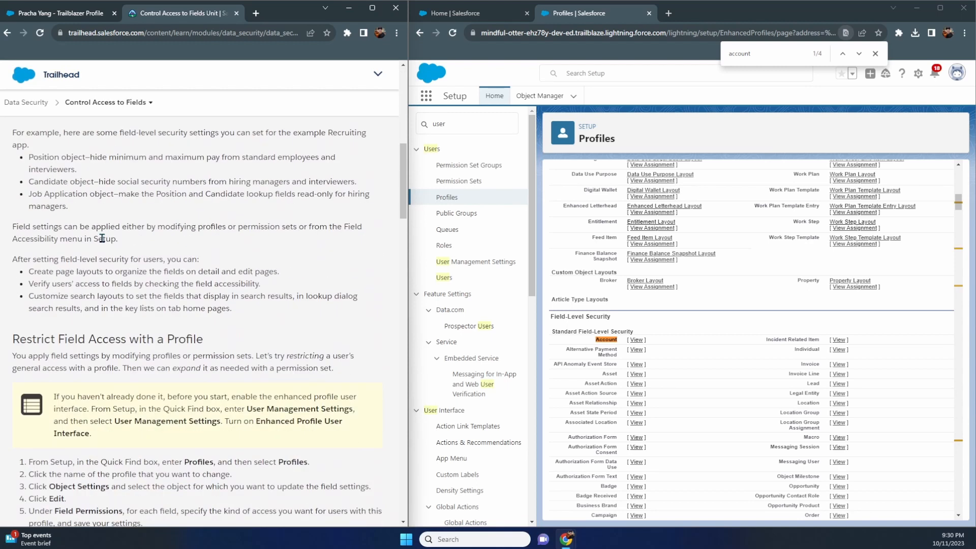
{"action": "scroll", "coordinate": [102, 237], "scroll_direction": "down", "scroll_amount": 3}
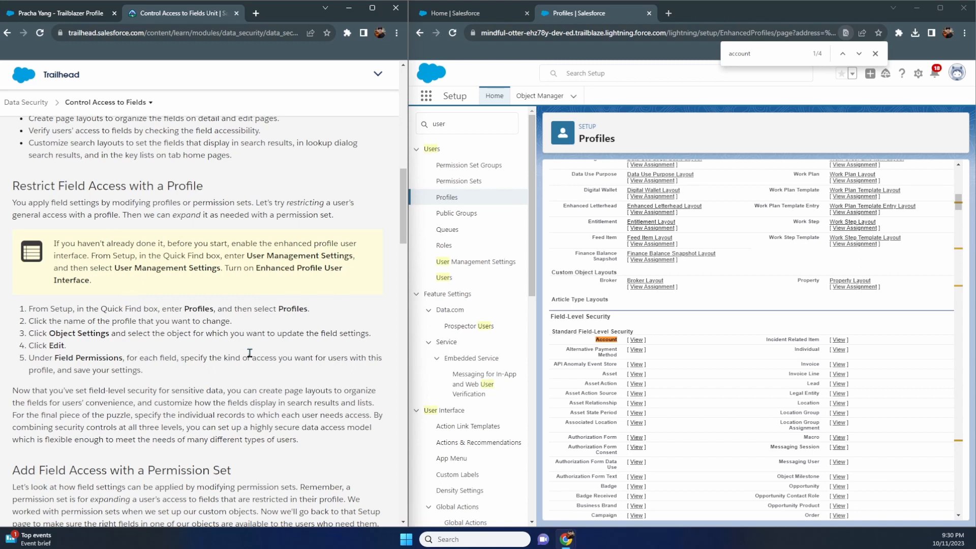
{"action": "left_click", "coordinate": [457, 202]}
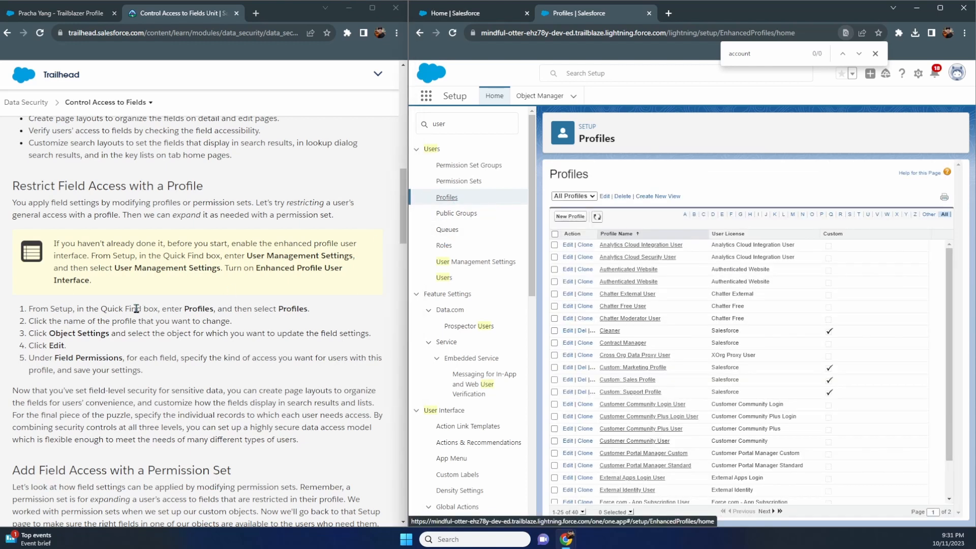
Read the permission set section and the hands-on challenge requirements for creating a profile and permission set to handle field access
{"action": "scroll", "coordinate": [116, 368], "scroll_direction": "down", "scroll_amount": 2}
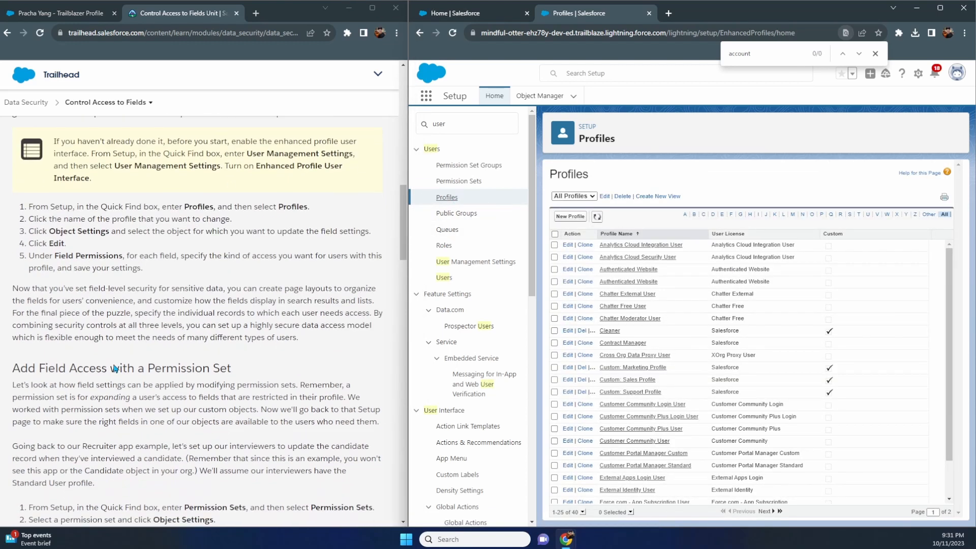
{"action": "scroll", "coordinate": [116, 368], "scroll_direction": "down", "scroll_amount": 5}
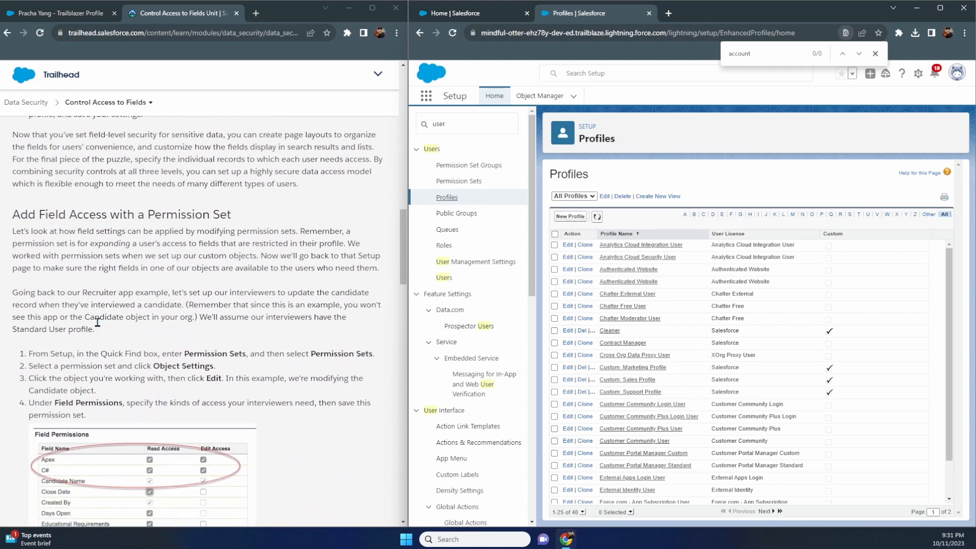
{"action": "scroll", "coordinate": [41, 251], "scroll_direction": "down", "scroll_amount": 10}
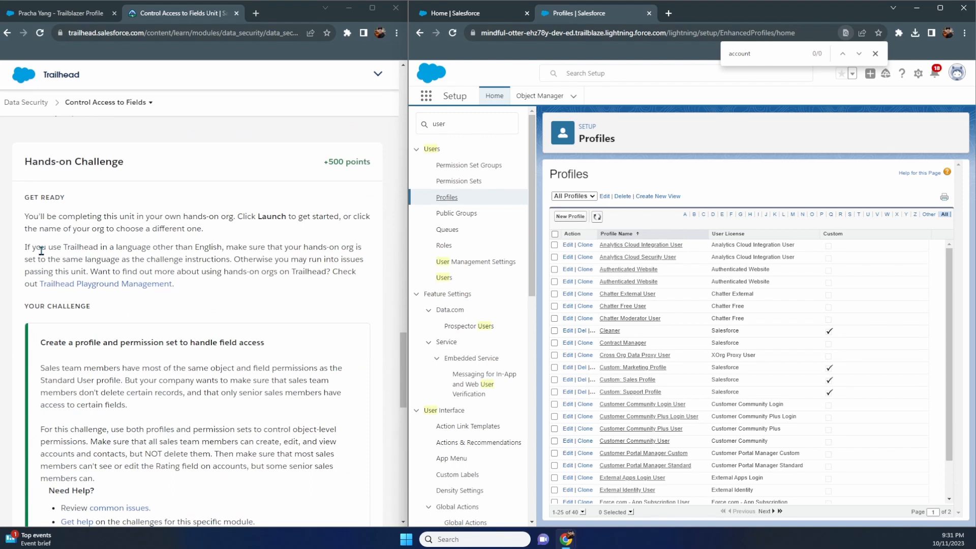
{"action": "scroll", "coordinate": [41, 251], "scroll_direction": "down", "scroll_amount": 4}
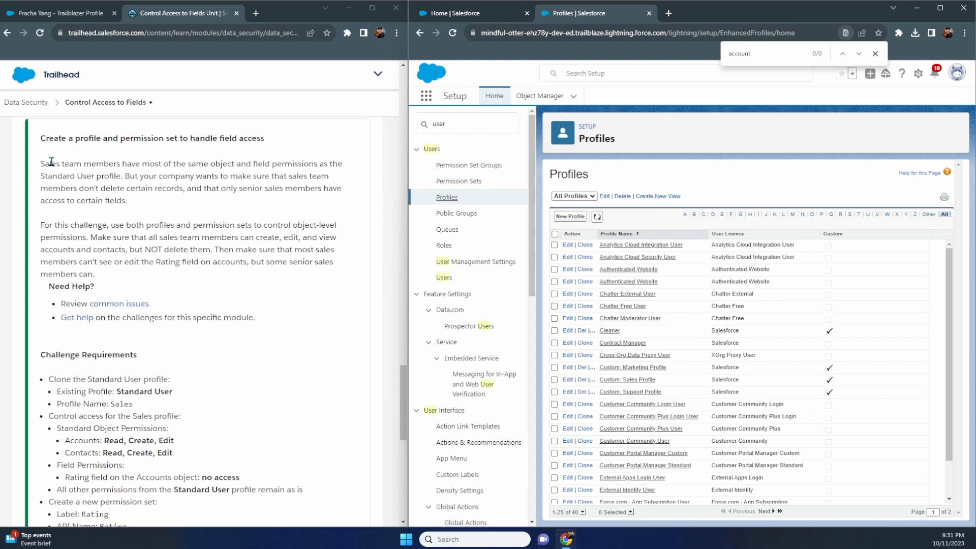
{"action": "left_click_drag", "start_coordinate": [40, 165], "coordinate": [141, 211]}
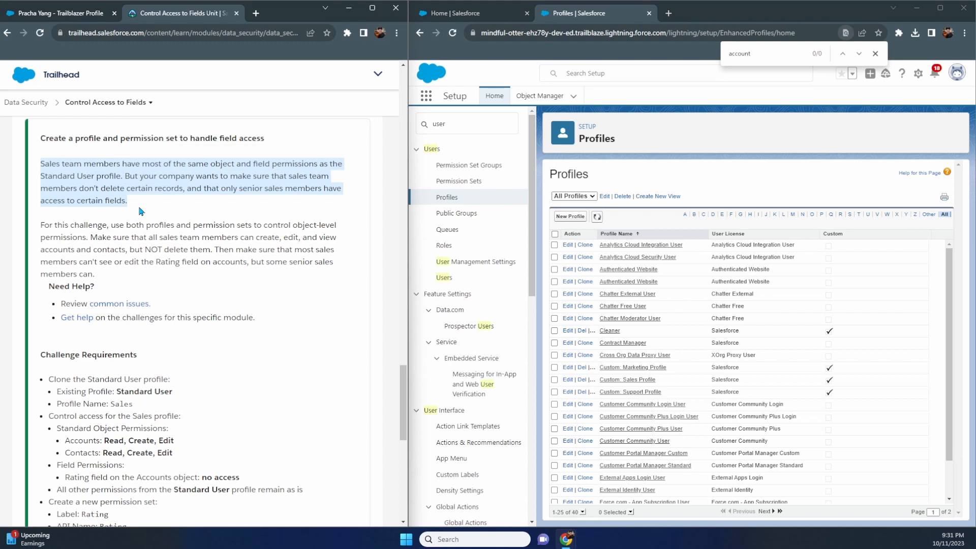
{"action": "scroll", "coordinate": [140, 209], "scroll_direction": "down", "scroll_amount": 1}
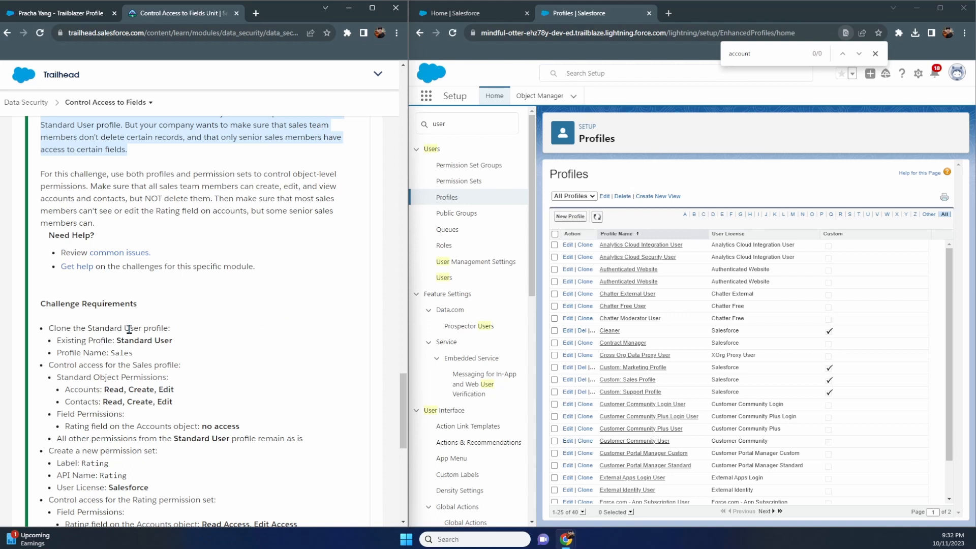
Clone the Standard User profile, name the new profile Sales, and save it
{"action": "scroll", "coordinate": [612, 340], "scroll_direction": "down", "scroll_amount": 1}
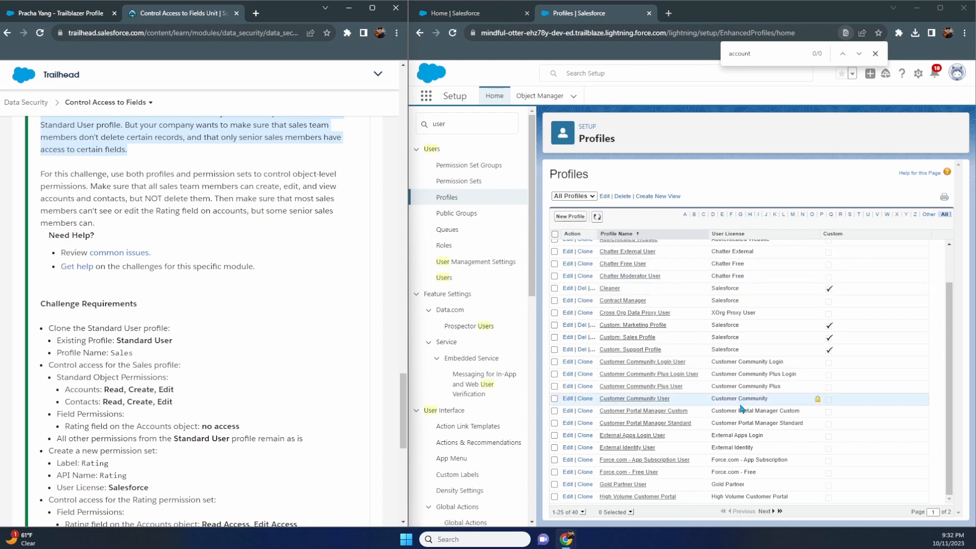
{"action": "left_click", "coordinate": [583, 512]}
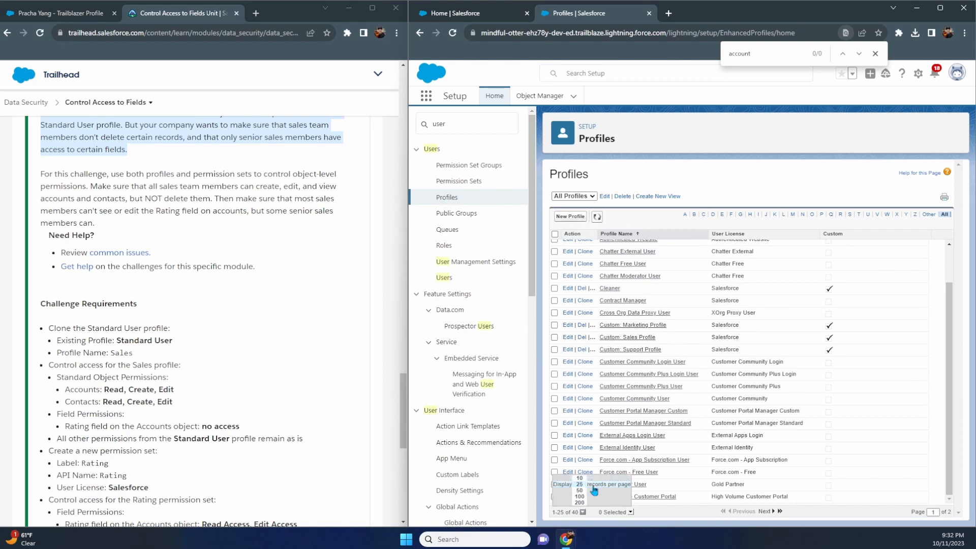
{"action": "left_click", "coordinate": [765, 512]}
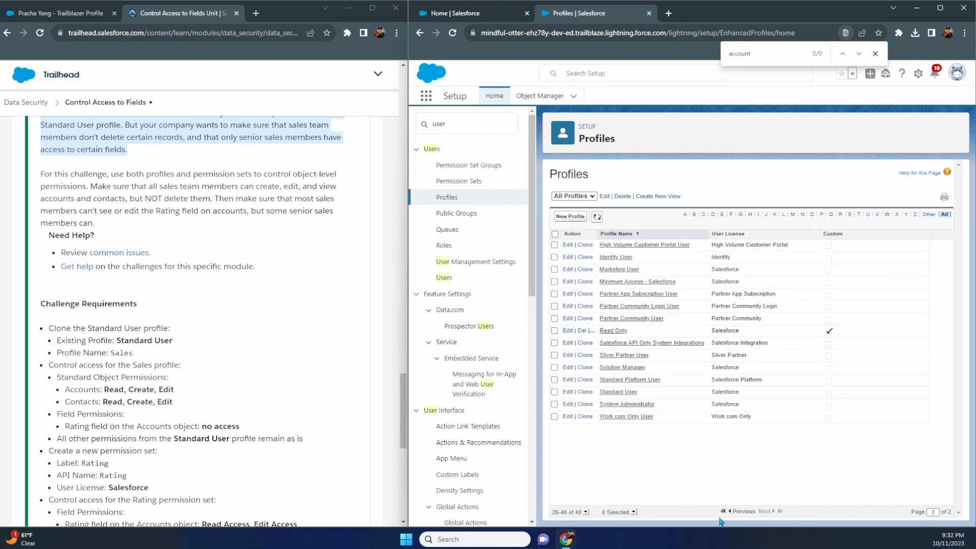
{"action": "left_click", "coordinate": [586, 513]}
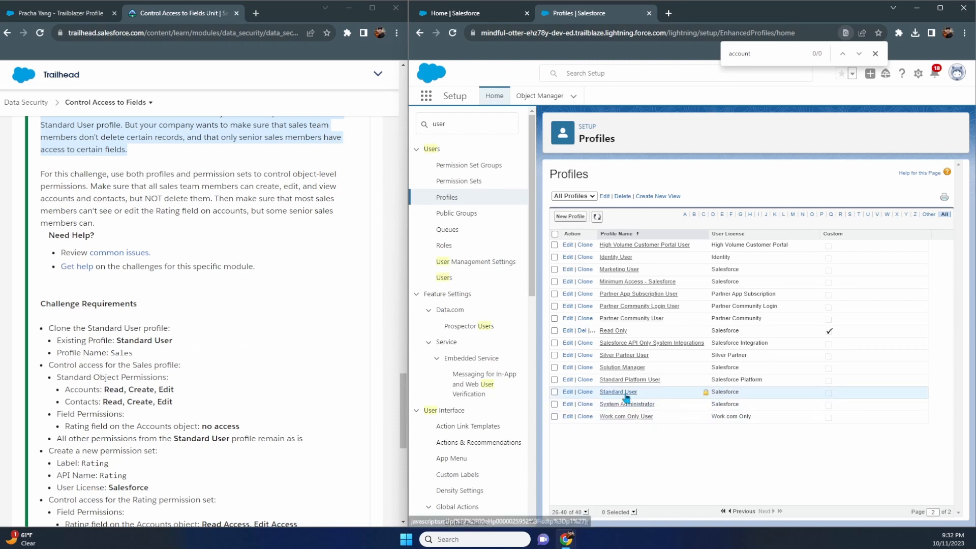
{"action": "left_click", "coordinate": [586, 392]}
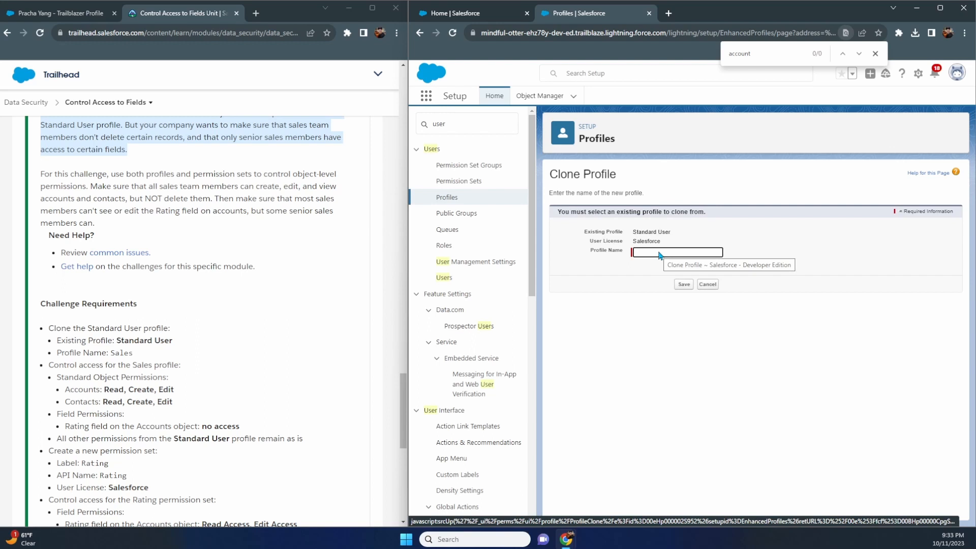
{"action": "left_click", "coordinate": [659, 252]}
{"action": "type", "text": "Sales"}
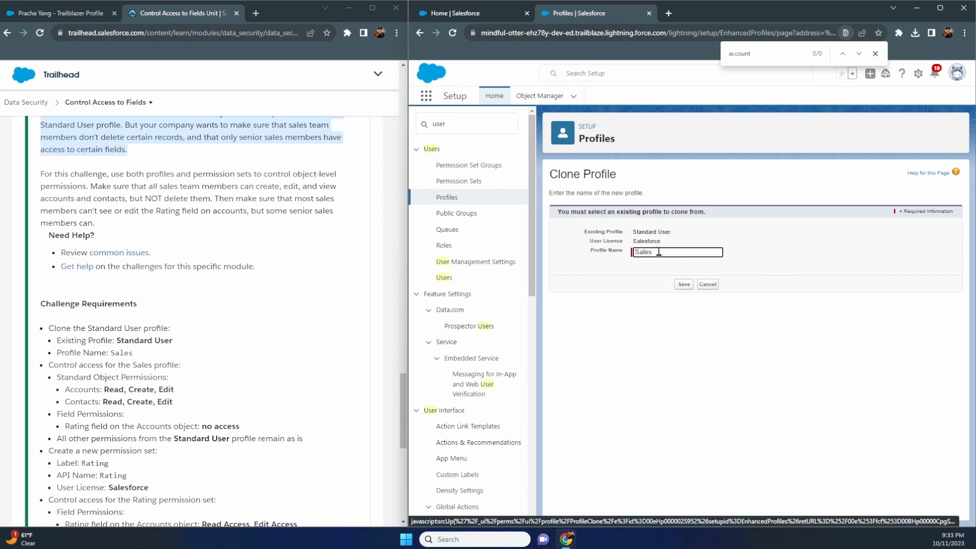
{"action": "left_click", "coordinate": [684, 284]}
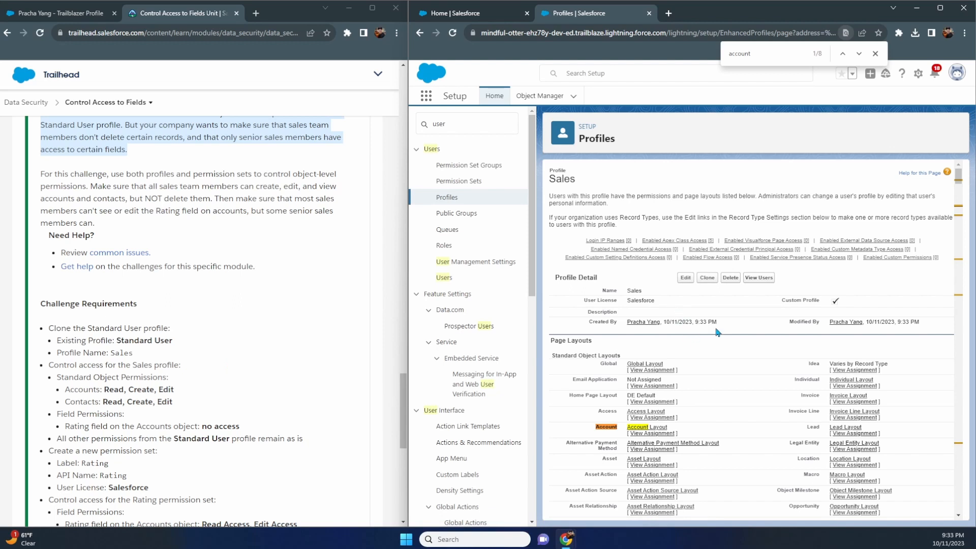
Review the Sales profile's field-level security, tab settings, user permissions, and standard and custom object permissions
{"action": "scroll", "coordinate": [718, 331], "scroll_direction": "down", "scroll_amount": 5}
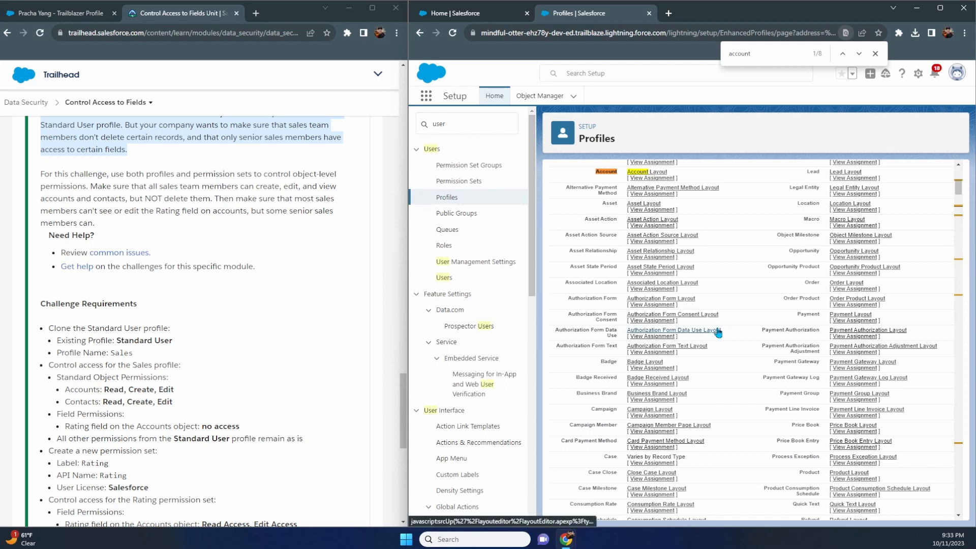
{"action": "scroll", "coordinate": [718, 333], "scroll_direction": "down", "scroll_amount": 10}
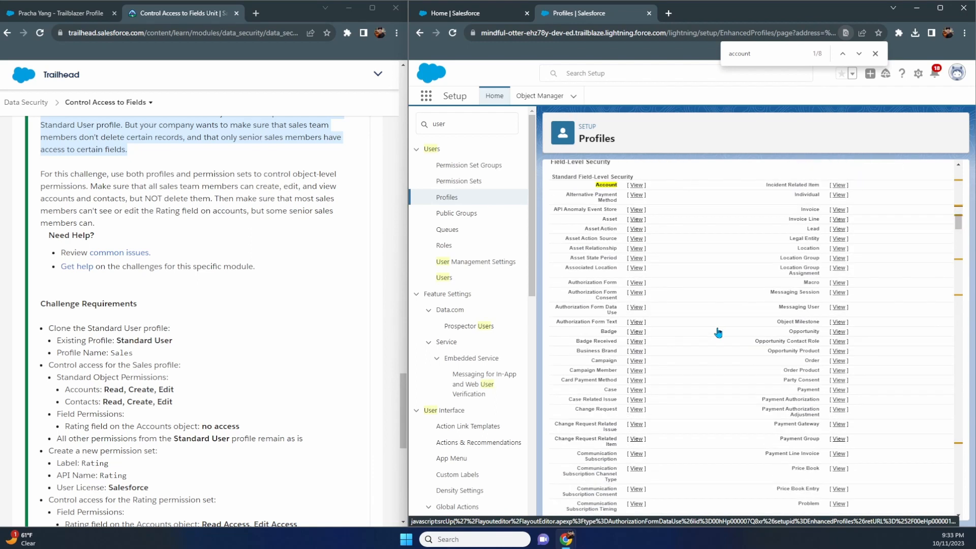
{"action": "scroll", "coordinate": [717, 332], "scroll_direction": "down", "scroll_amount": 15}
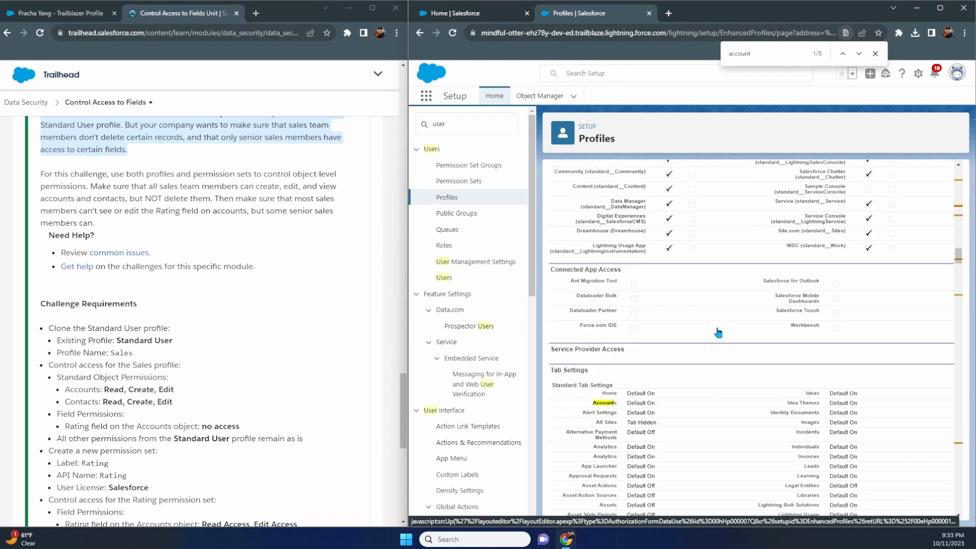
{"action": "scroll", "coordinate": [718, 332], "scroll_direction": "down", "scroll_amount": 10}
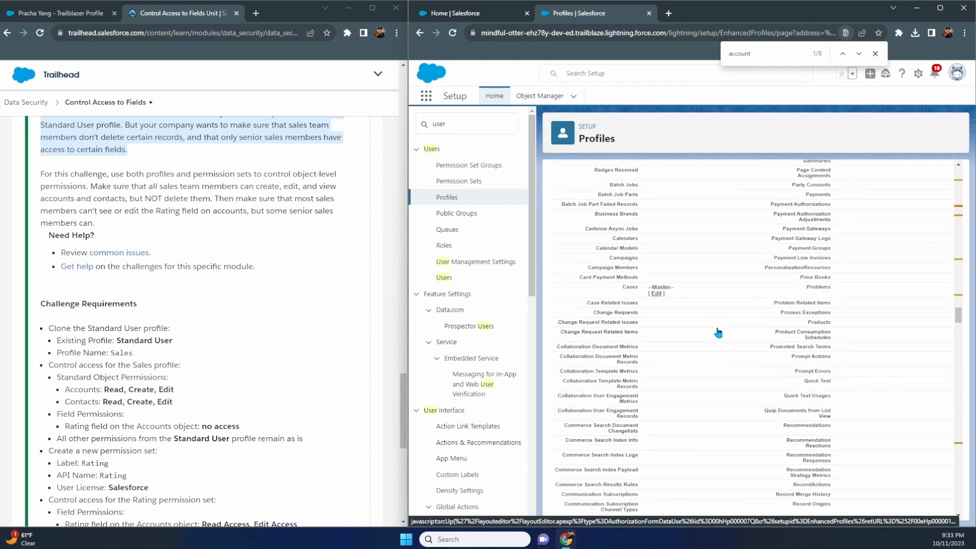
{"action": "scroll", "coordinate": [718, 333], "scroll_direction": "down", "scroll_amount": 15}
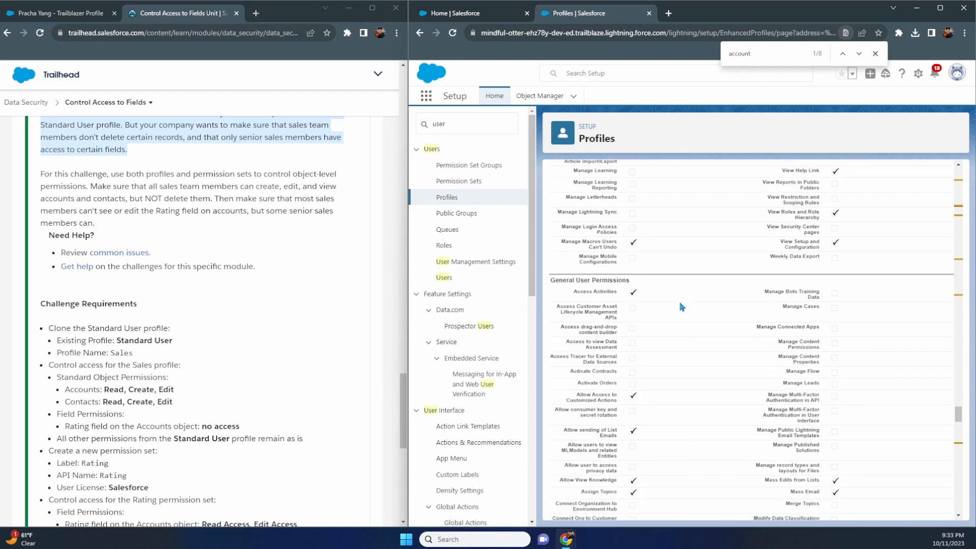
{"action": "scroll", "coordinate": [682, 307], "scroll_direction": "down", "scroll_amount": 15}
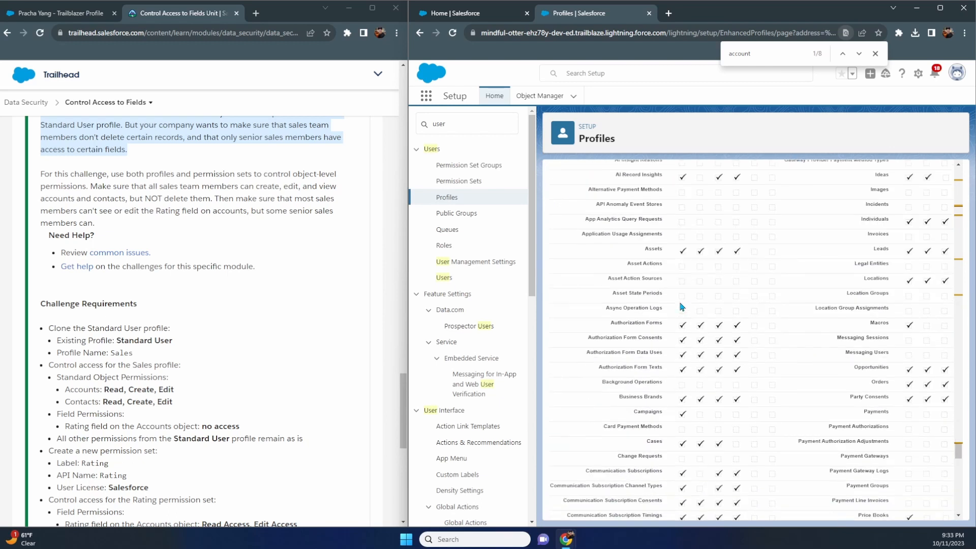
{"action": "scroll", "coordinate": [682, 307], "scroll_direction": "down", "scroll_amount": 5}
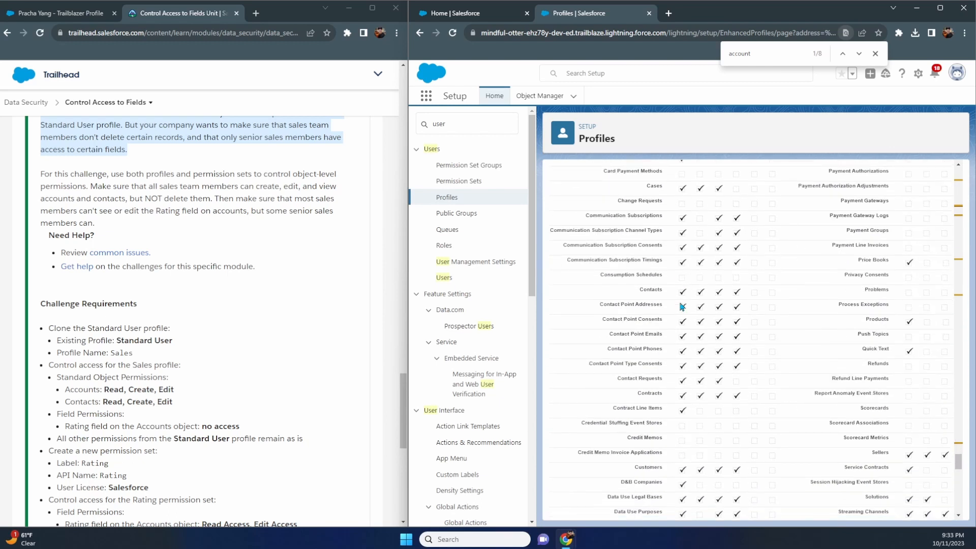
{"action": "scroll", "coordinate": [682, 306], "scroll_direction": "down", "scroll_amount": 6}
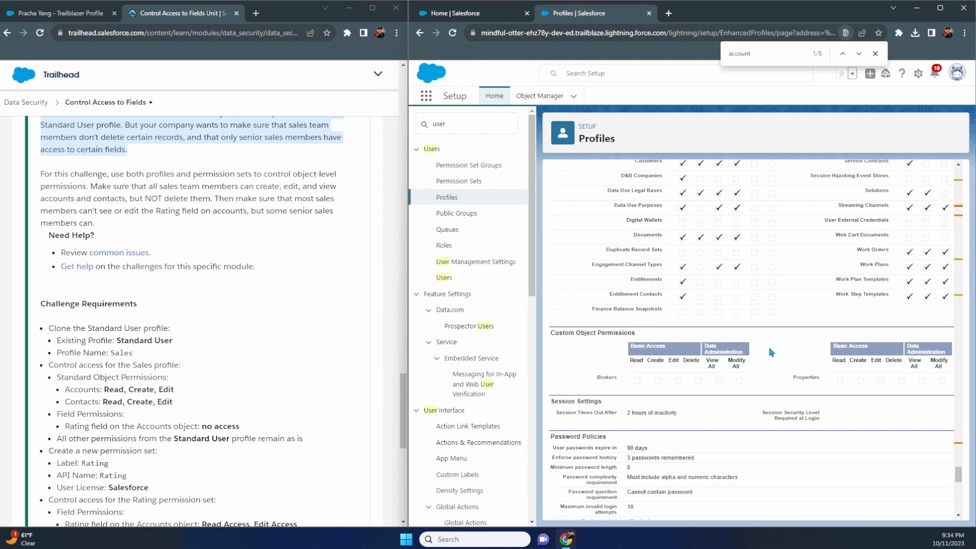
{"action": "scroll", "coordinate": [771, 352], "scroll_direction": "up", "scroll_amount": 15}
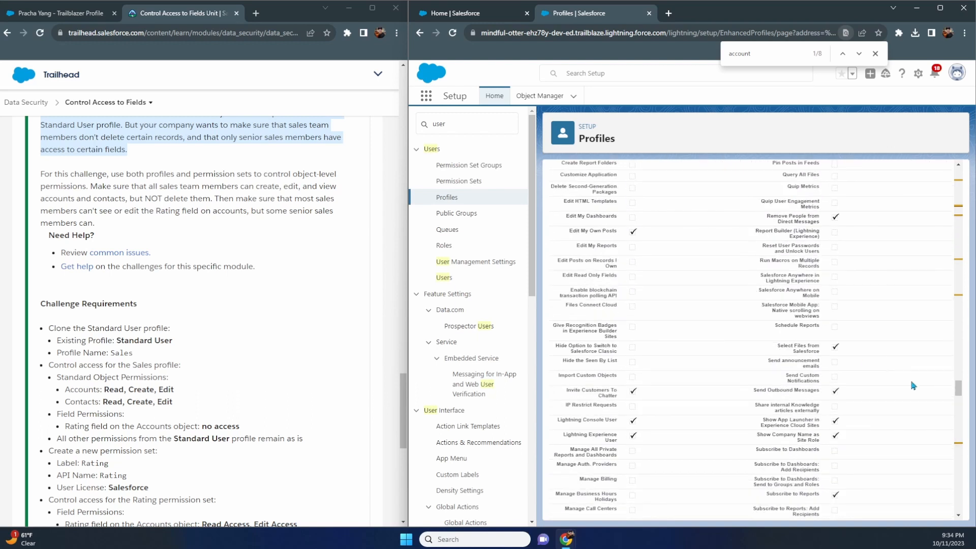
{"action": "left_click_drag", "start_coordinate": [958, 389], "coordinate": [955, 176]}
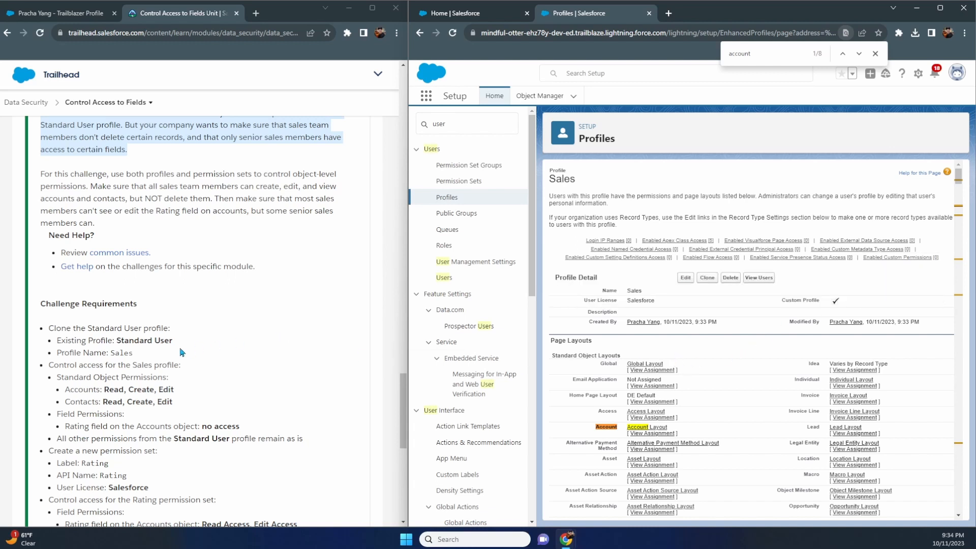
Check the Sales profile requirements, open the profile for editing, and remove the Delete permission on Accounts
{"action": "scroll", "coordinate": [181, 353], "scroll_direction": "down", "scroll_amount": 2}
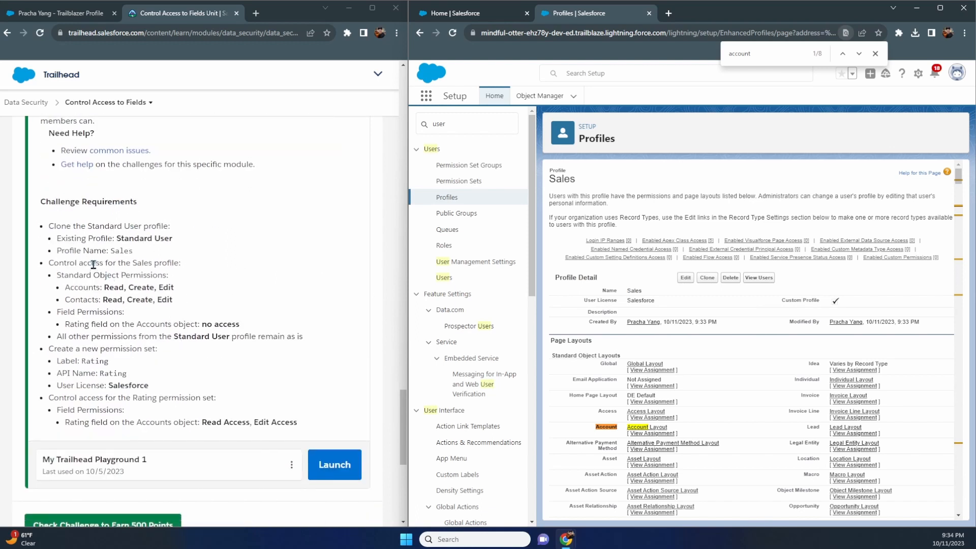
{"action": "scroll", "coordinate": [126, 273], "scroll_direction": "down", "scroll_amount": 1}
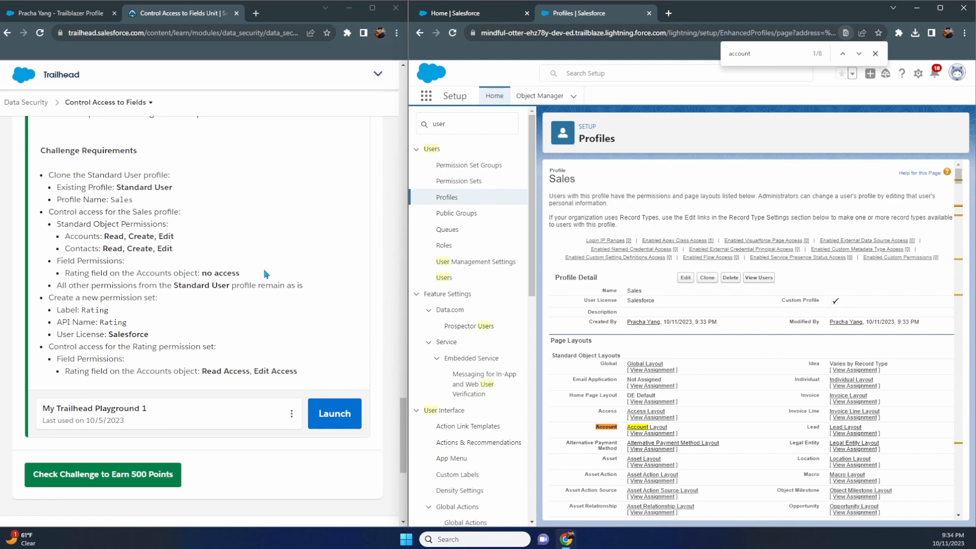
{"action": "left_click", "coordinate": [685, 278]}
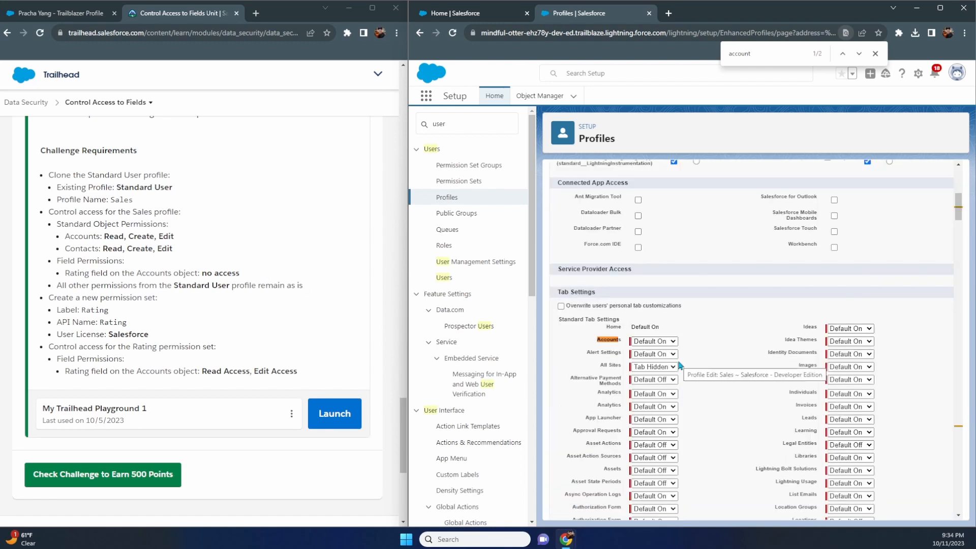
{"action": "scroll", "coordinate": [680, 365], "scroll_direction": "down", "scroll_amount": 10}
{"action": "scroll", "coordinate": [680, 365], "scroll_direction": "down", "scroll_amount": 10}
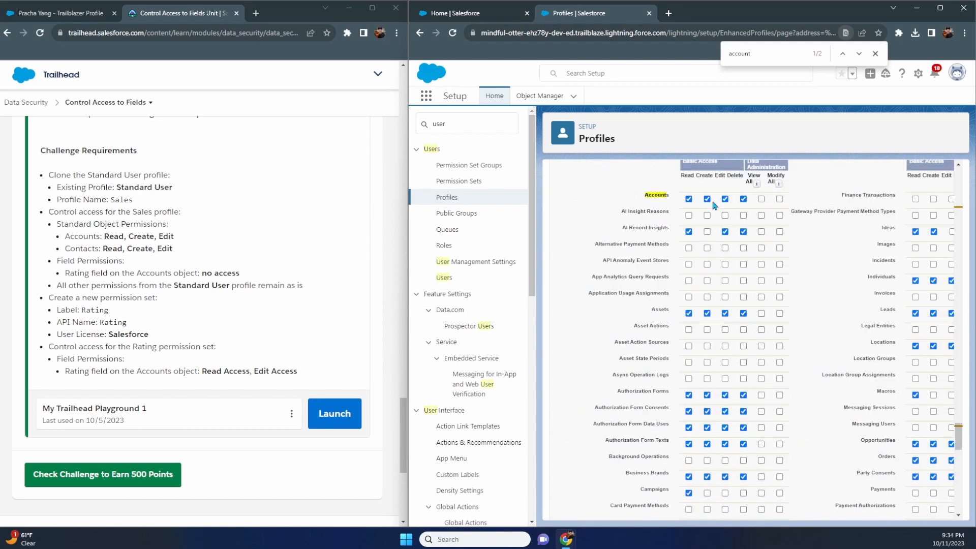
{"action": "left_click", "coordinate": [743, 200]}
Remove the Delete permission on Contacts in the Sales profile and accept the cascade-delete warning
{"action": "scroll", "coordinate": [742, 238], "scroll_direction": "down", "scroll_amount": 2}
{"action": "scroll", "coordinate": [742, 238], "scroll_direction": "down", "scroll_amount": 2}
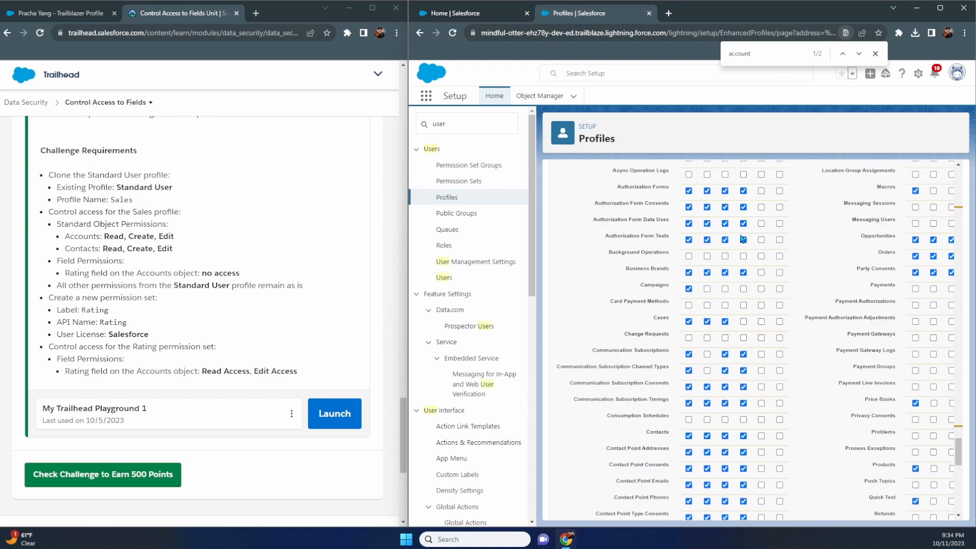
{"action": "scroll", "coordinate": [740, 274], "scroll_direction": "down", "scroll_amount": 2}
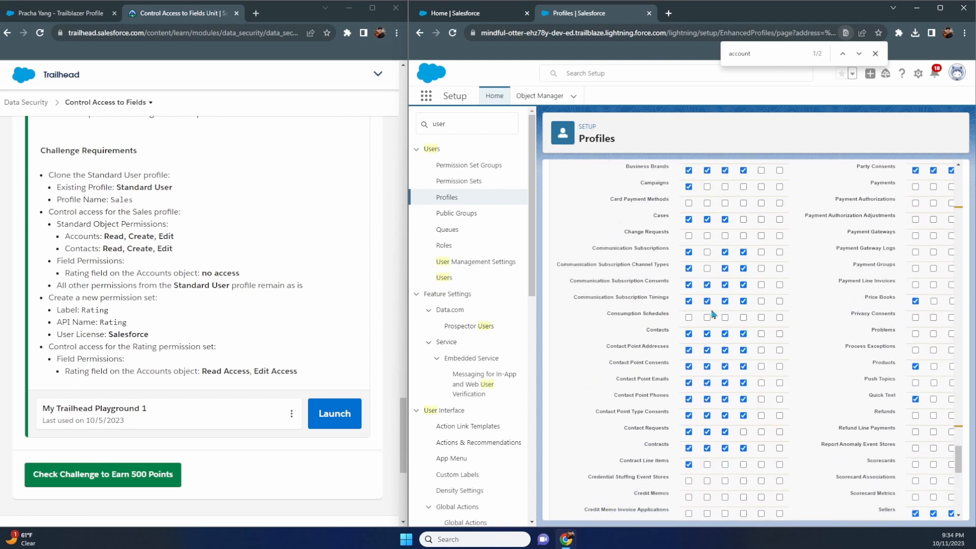
{"action": "left_click", "coordinate": [743, 334]}
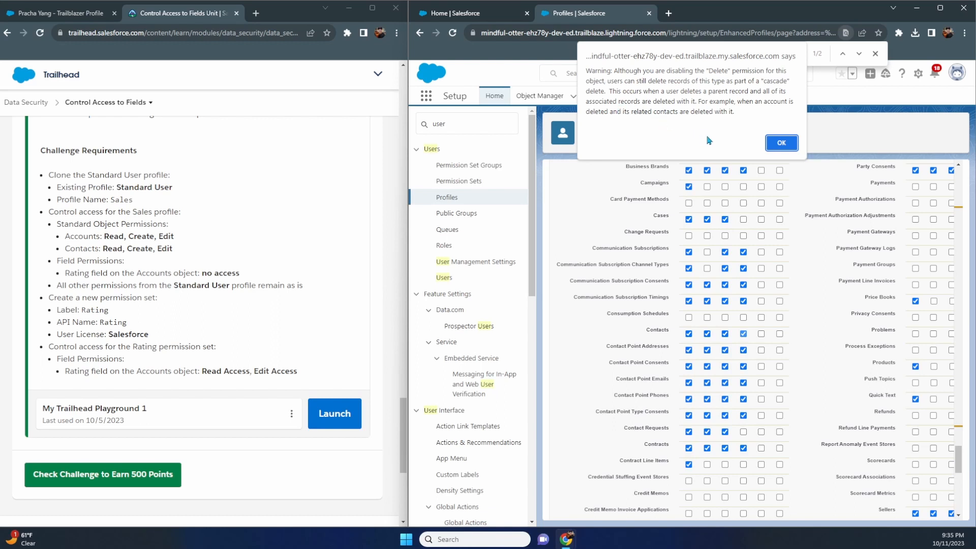
{"action": "left_click", "coordinate": [781, 143]}
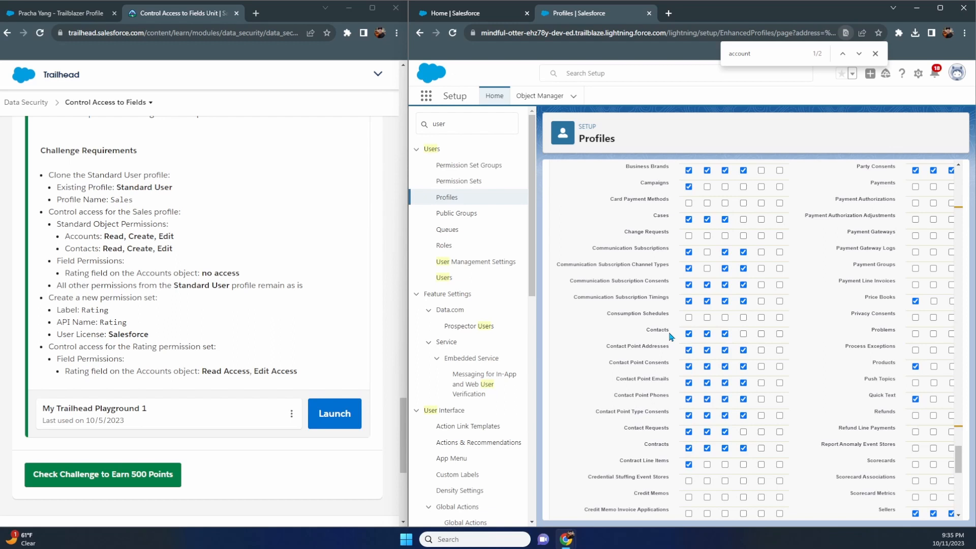
Compare the Accounts and Contacts rows in the Sales profile's standard object permissions against the challenge requirements
{"action": "scroll", "coordinate": [670, 336], "scroll_direction": "up", "scroll_amount": 10}
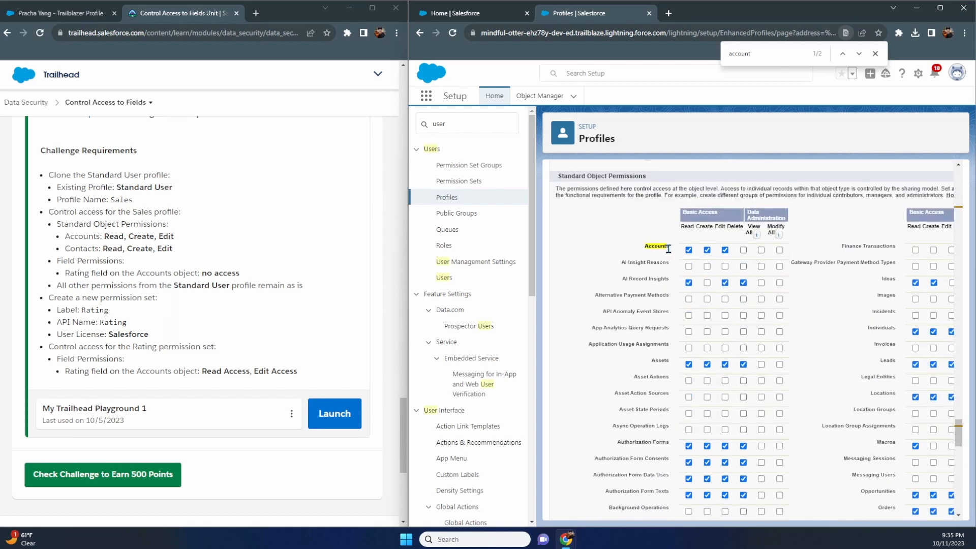
{"action": "scroll", "coordinate": [667, 284], "scroll_direction": "down", "scroll_amount": 7}
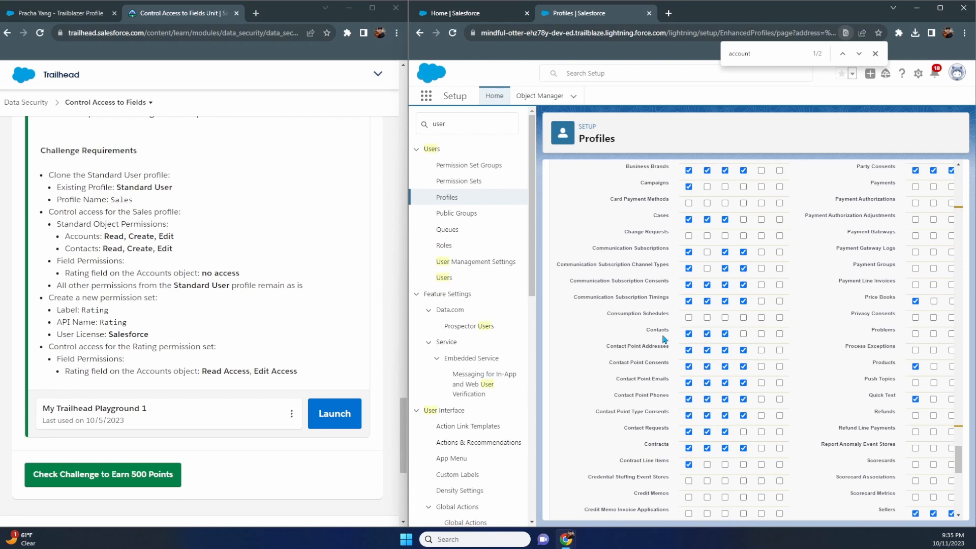
{"action": "scroll", "coordinate": [663, 339], "scroll_direction": "up", "scroll_amount": 10}
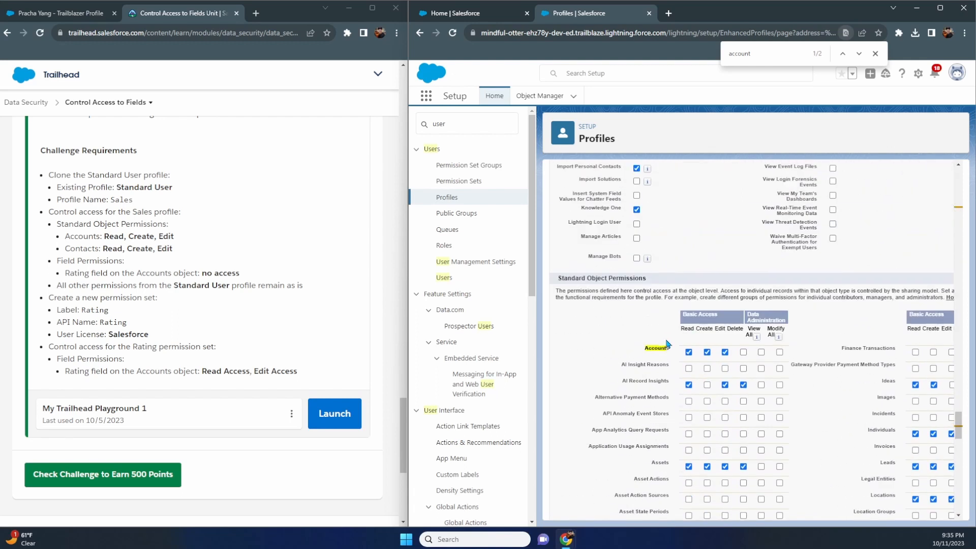
{"action": "scroll", "coordinate": [732, 355], "scroll_direction": "down", "scroll_amount": 10}
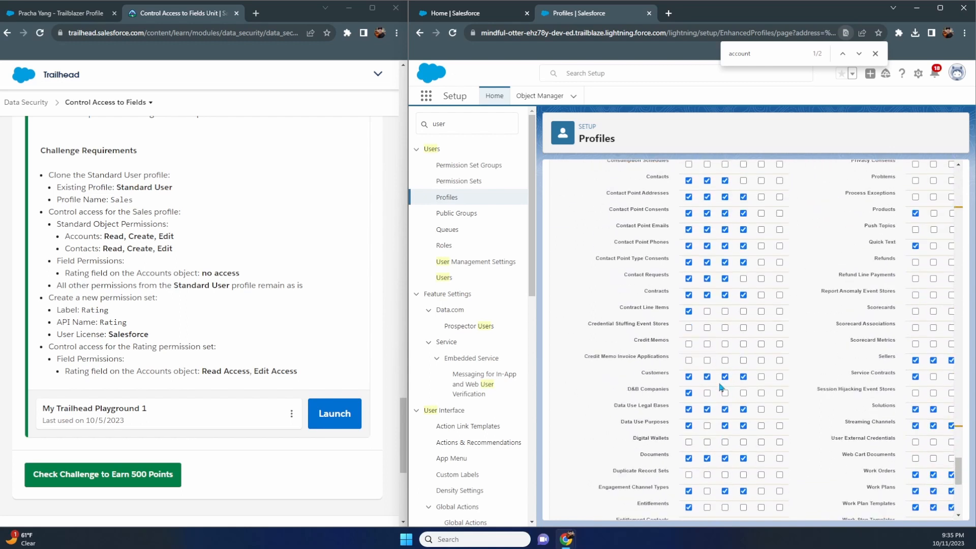
{"action": "scroll", "coordinate": [721, 387], "scroll_direction": "down", "scroll_amount": 1}
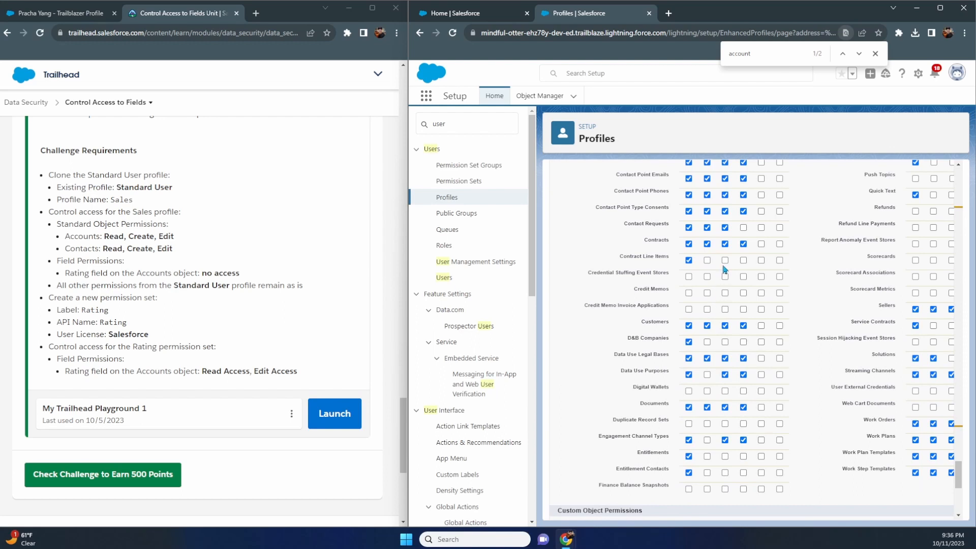
{"action": "scroll", "coordinate": [714, 282], "scroll_direction": "up", "scroll_amount": 2}
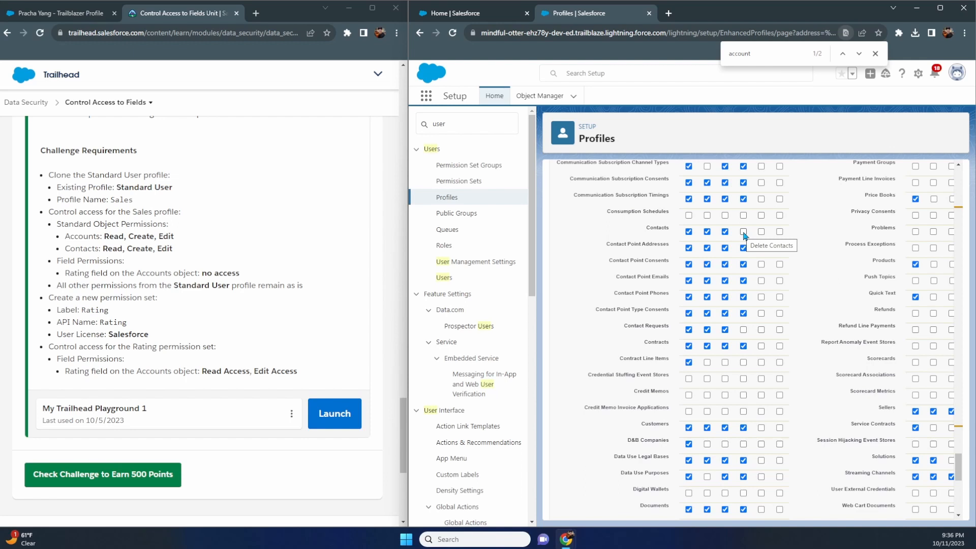
{"action": "scroll", "coordinate": [743, 235], "scroll_direction": "up", "scroll_amount": 10}
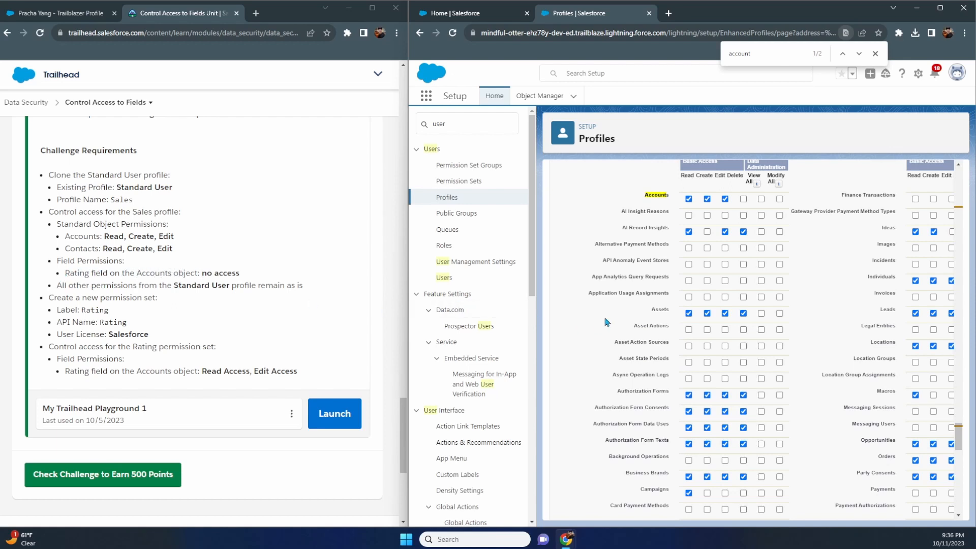
{"action": "scroll", "coordinate": [604, 321], "scroll_direction": "down", "scroll_amount": 15}
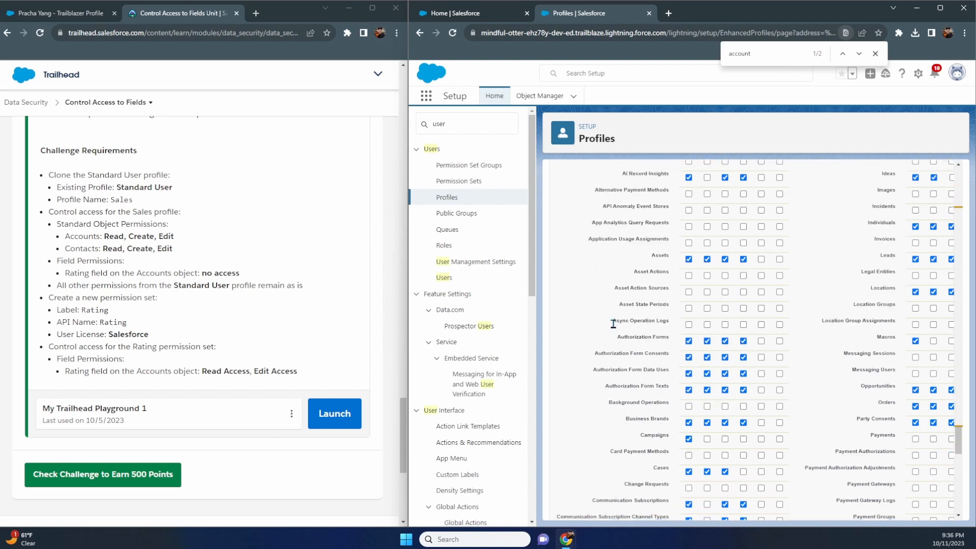
Look through the Sales profile's custom object, general user and administrative permissions, and check the tab setting options for Accounts
{"action": "scroll", "coordinate": [613, 323], "scroll_direction": "down", "scroll_amount": 4}
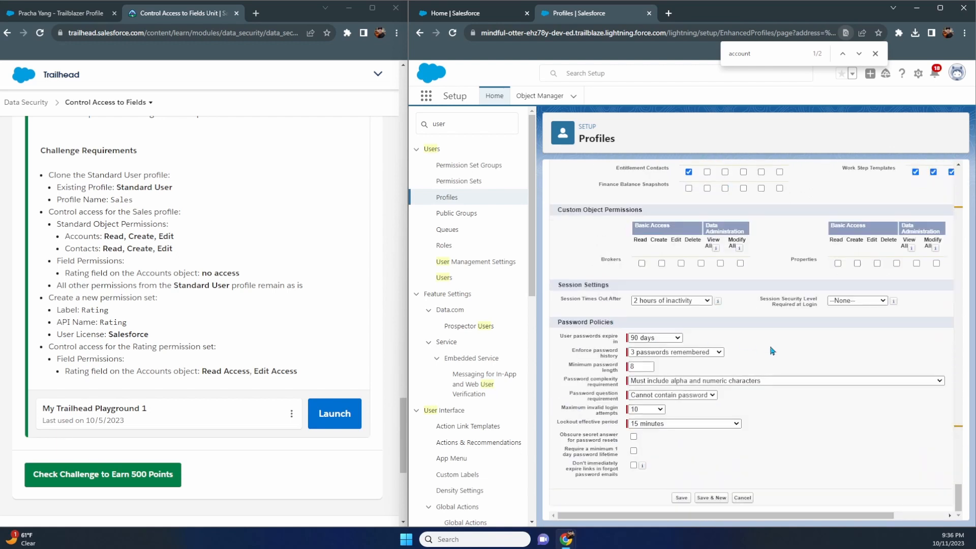
{"action": "scroll", "coordinate": [772, 350], "scroll_direction": "up", "scroll_amount": 10}
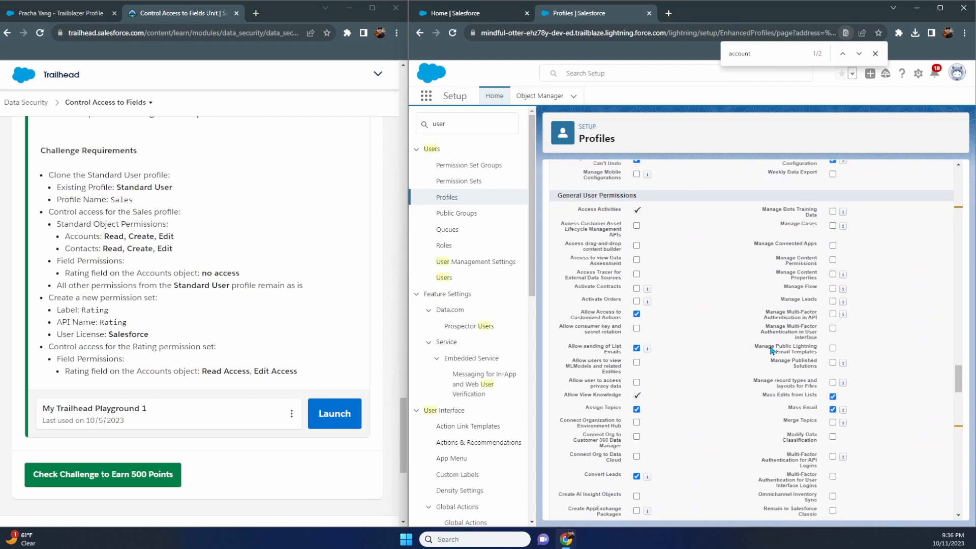
{"action": "scroll", "coordinate": [772, 351], "scroll_direction": "up", "scroll_amount": 10}
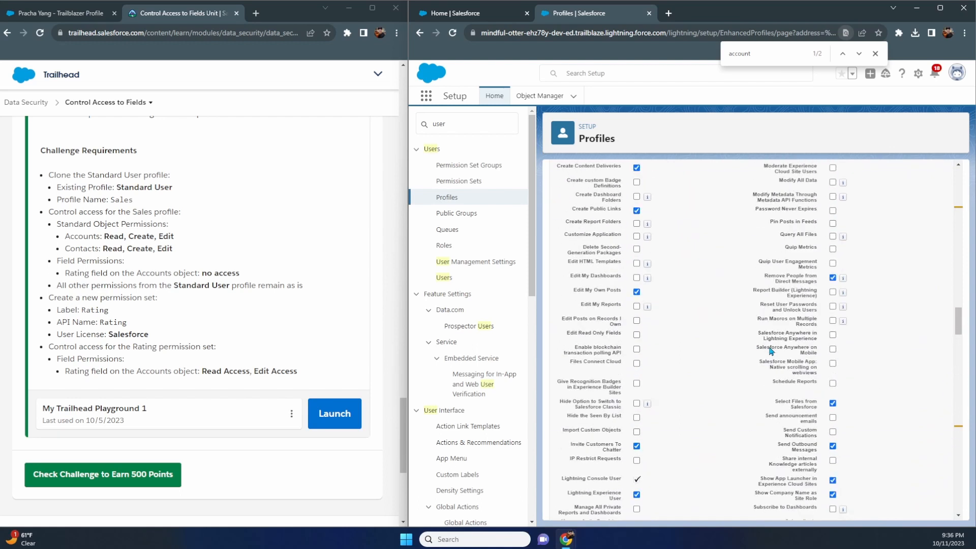
{"action": "scroll", "coordinate": [772, 350], "scroll_direction": "up", "scroll_amount": 1}
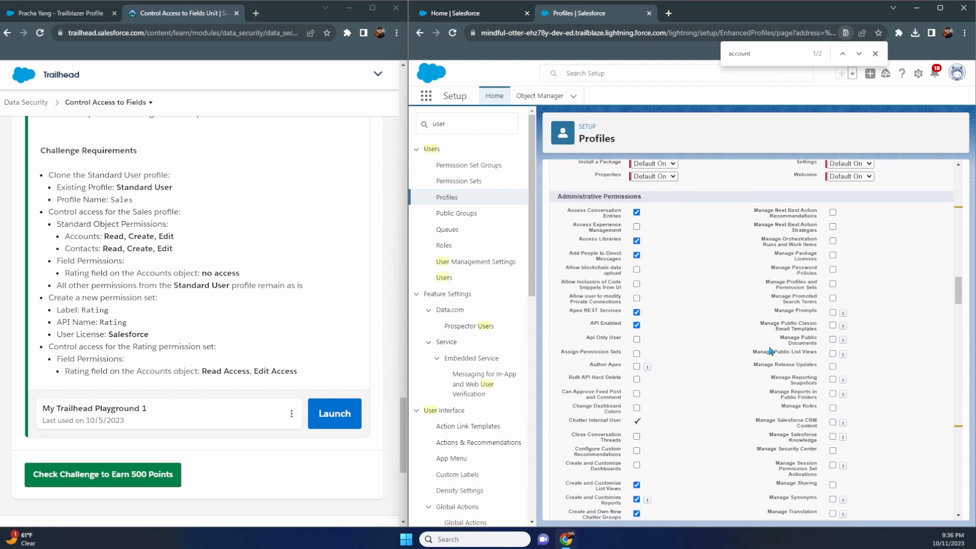
{"action": "scroll", "coordinate": [771, 351], "scroll_direction": "up", "scroll_amount": 10}
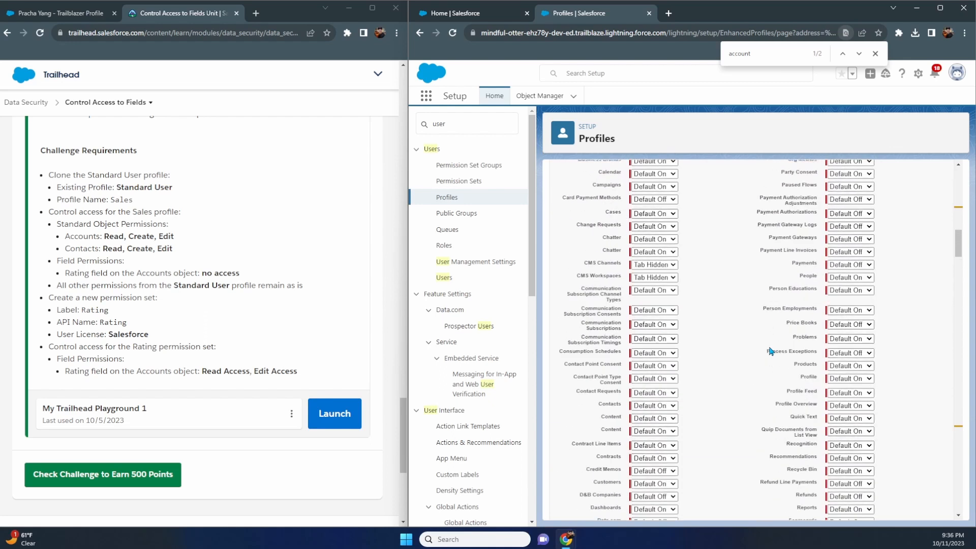
{"action": "scroll", "coordinate": [771, 351], "scroll_direction": "up", "scroll_amount": 10}
{"action": "left_click", "coordinate": [674, 399]}
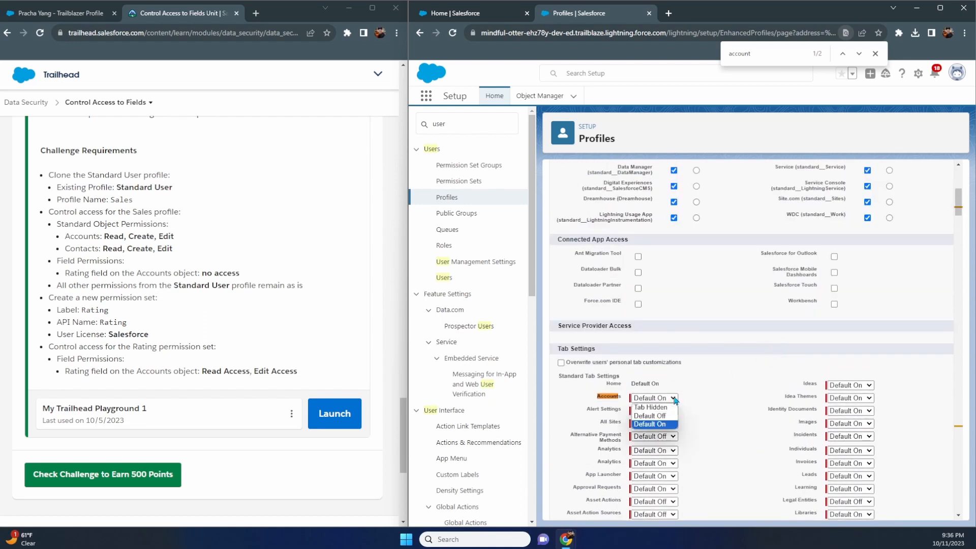
{"action": "left_click", "coordinate": [716, 373]}
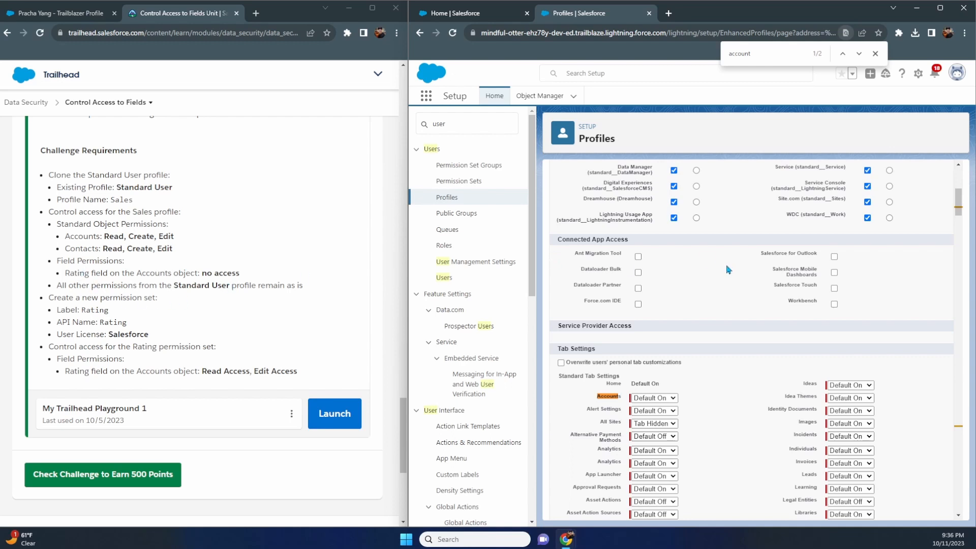
Search the Sales profile's edit page for "rating" and for "no"
{"action": "key", "text": "ctrl+a"}
{"action": "type", "text": "rating"}
{"action": "key", "text": "BackSpace"}
{"action": "key", "text": "BackSpace"}
{"action": "key", "text": "BackSpace"}
{"action": "key", "text": "BackSpace"}
{"action": "key", "text": "BackSpace"}
{"action": "key", "text": "BackSpace"}
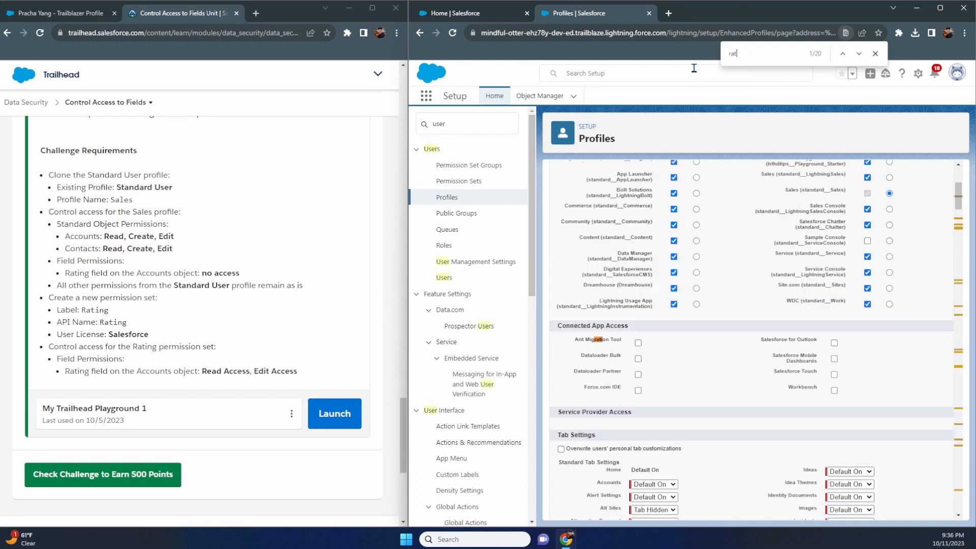
{"action": "type", "text": "no"}
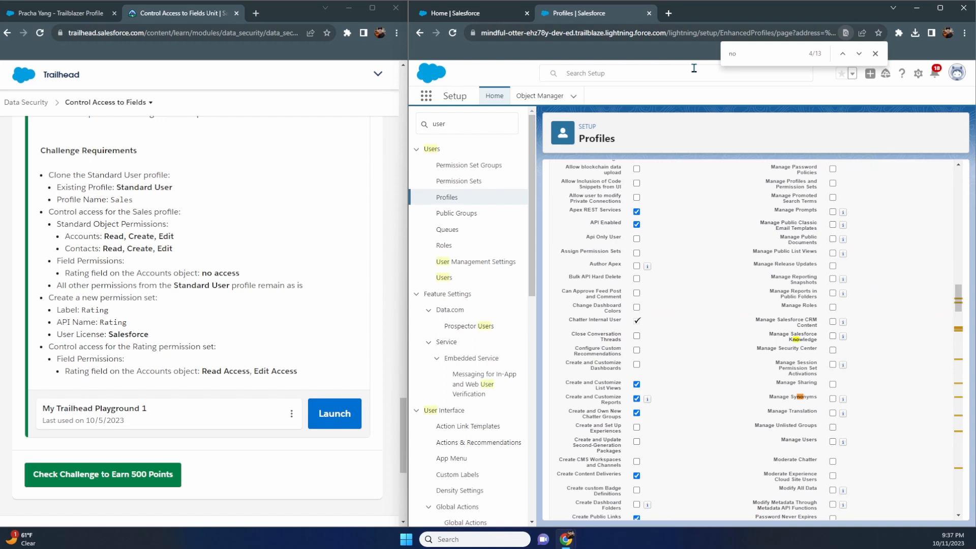
Search the profile page for "accounts" and step through the matches
{"action": "type", "text": " ac"}
{"action": "key", "text": "BackSpace"}
{"action": "key", "text": "BackSpace"}
{"action": "type", "text": "accounts"}
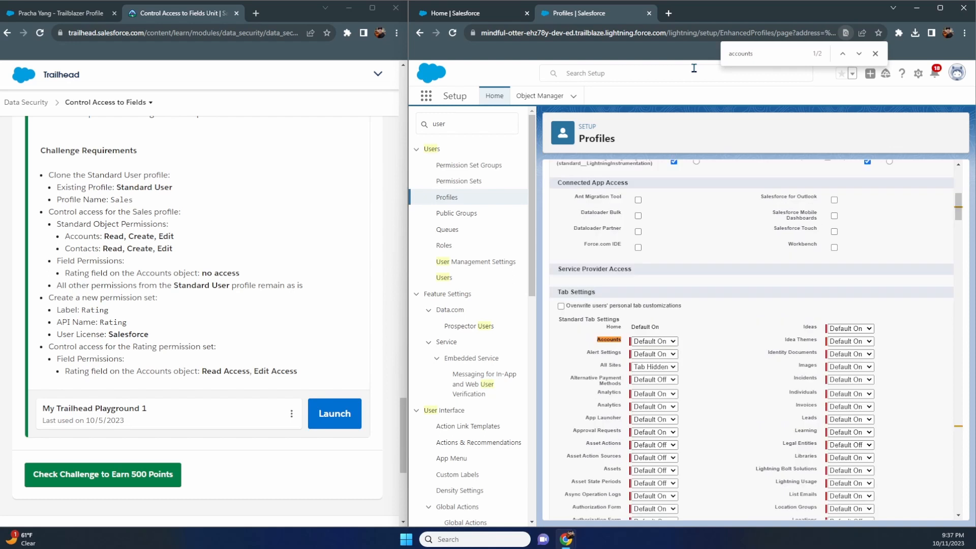
{"action": "key", "text": "Return"}
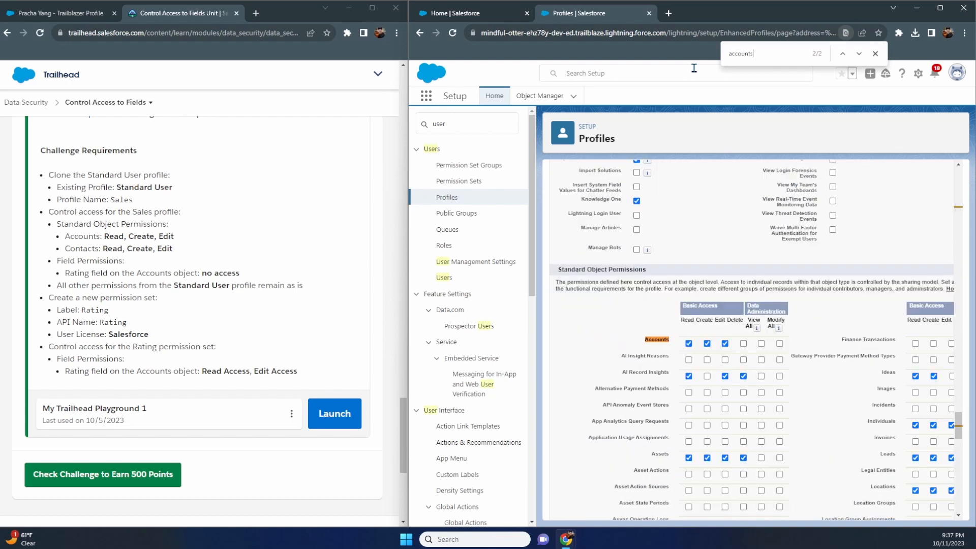
{"action": "key", "text": "Return"}
{"action": "key", "text": "Return"}
Search the profile page for "field" and step through the matches to look for field permissions
{"action": "double_click", "coordinate": [747, 55]}
{"action": "type", "text": "fe"}
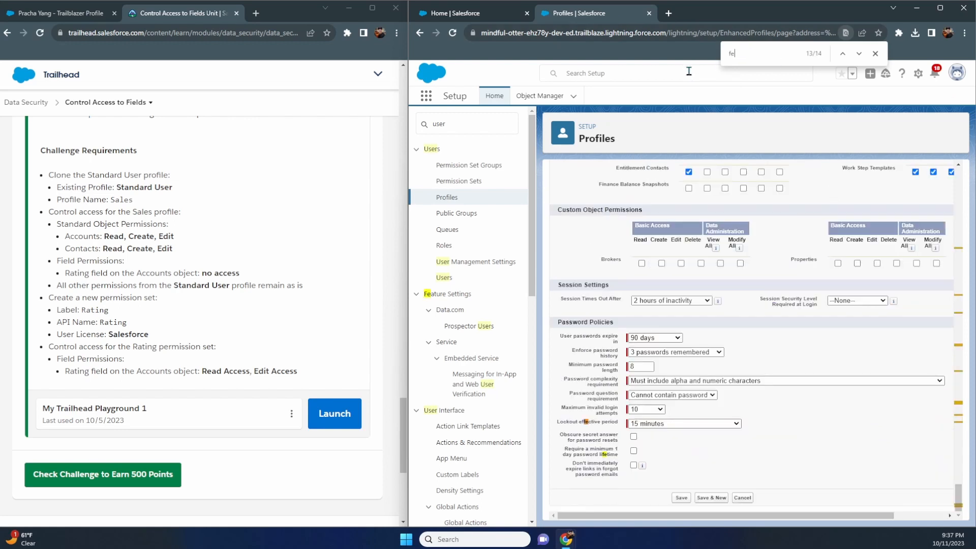
{"action": "type", "text": "eld"}
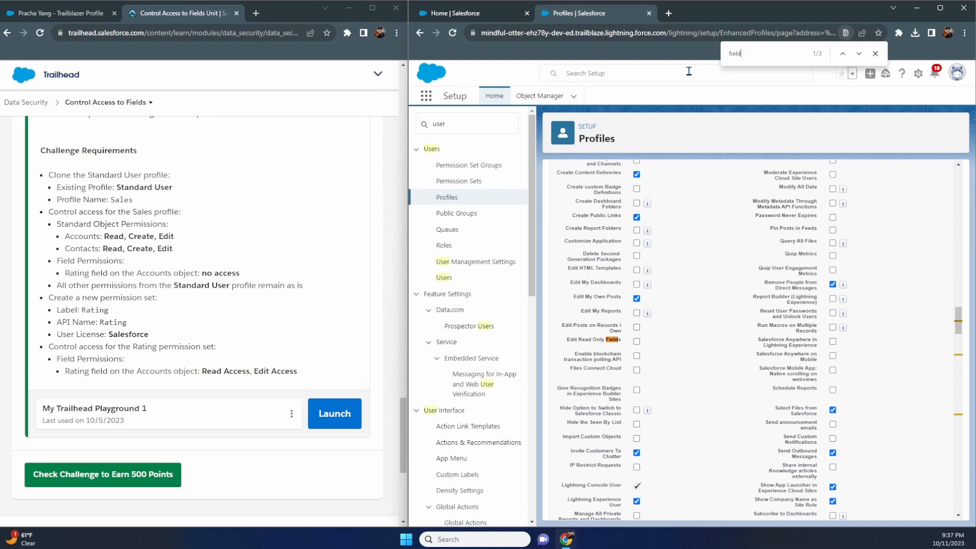
{"action": "key", "text": "Return"}
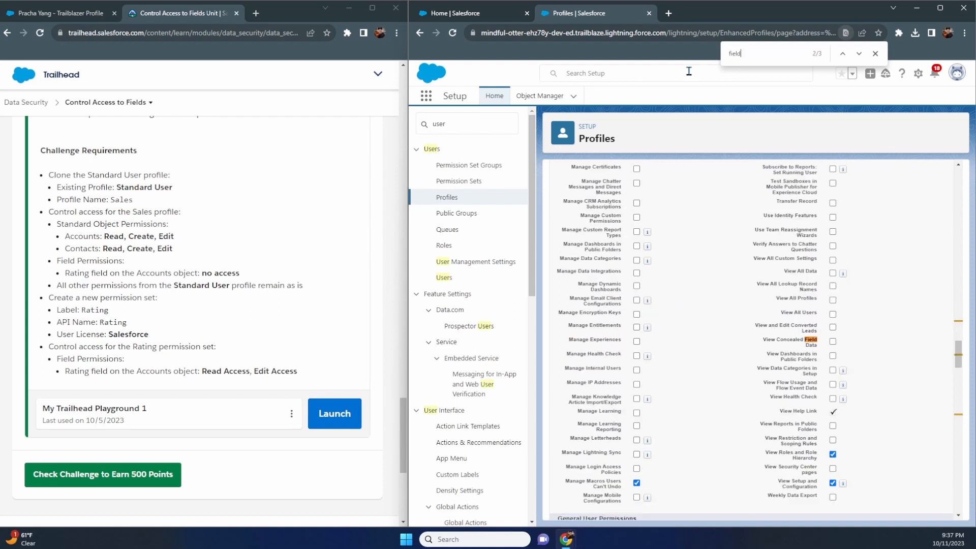
{"action": "key", "text": "Return"}
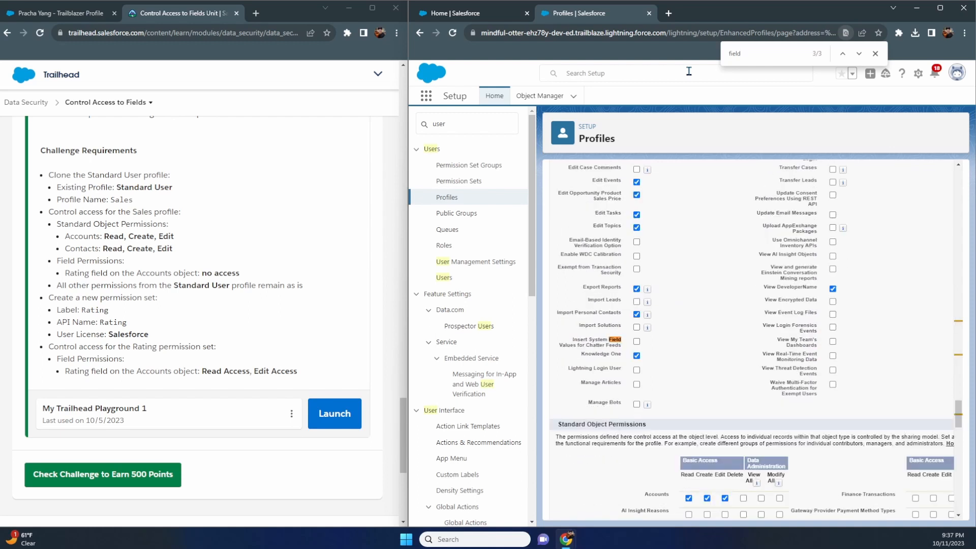
{"action": "key", "text": "Return"}
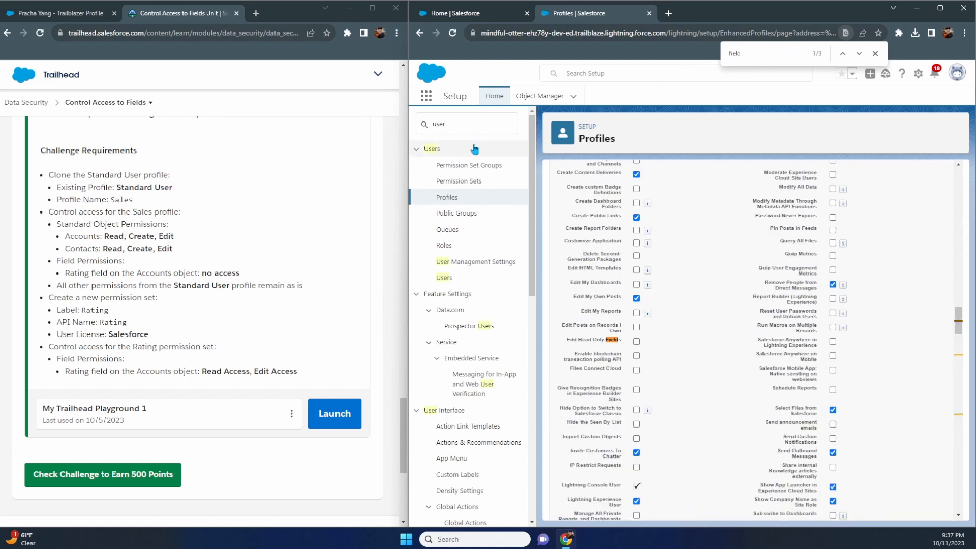
Reread the Trailhead requirement for the Rating field on the Accounts object
{"action": "left_click", "coordinate": [237, 279]}
{"action": "left_click_drag", "start_coordinate": [238, 278], "coordinate": [62, 274]}
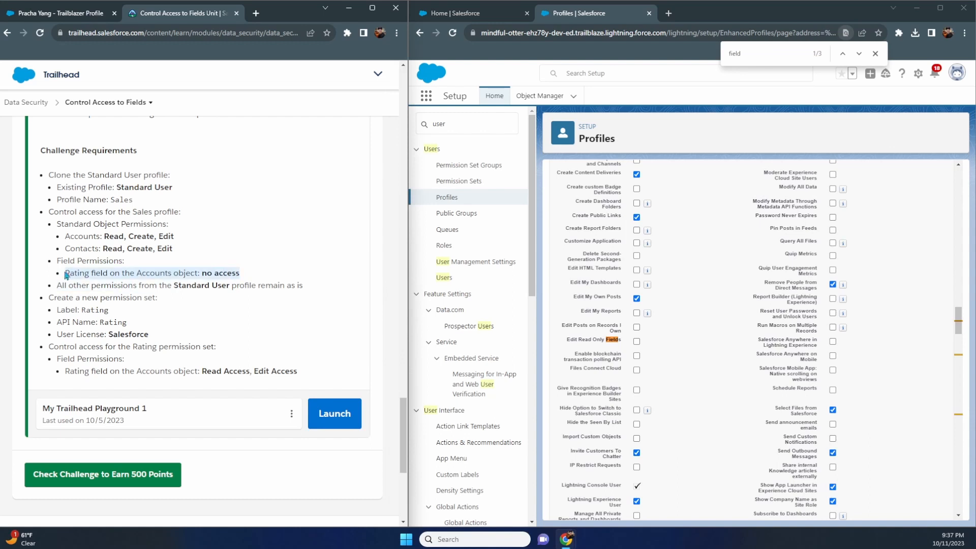
{"action": "left_click", "coordinate": [133, 266]}
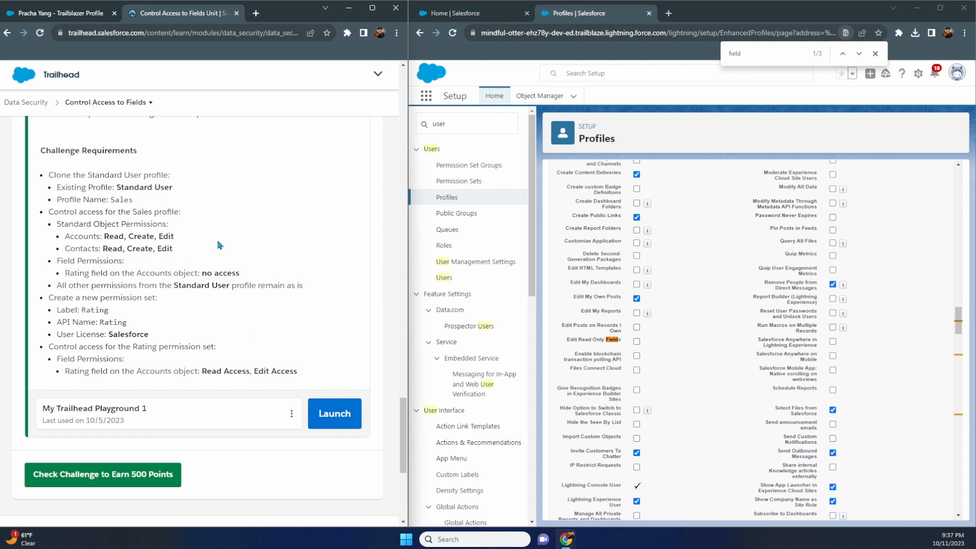
Search the Trailhead unit for "rating field" and step through the matches
{"action": "key", "text": "ctrl+f"}
{"action": "type", "text": "rating"}
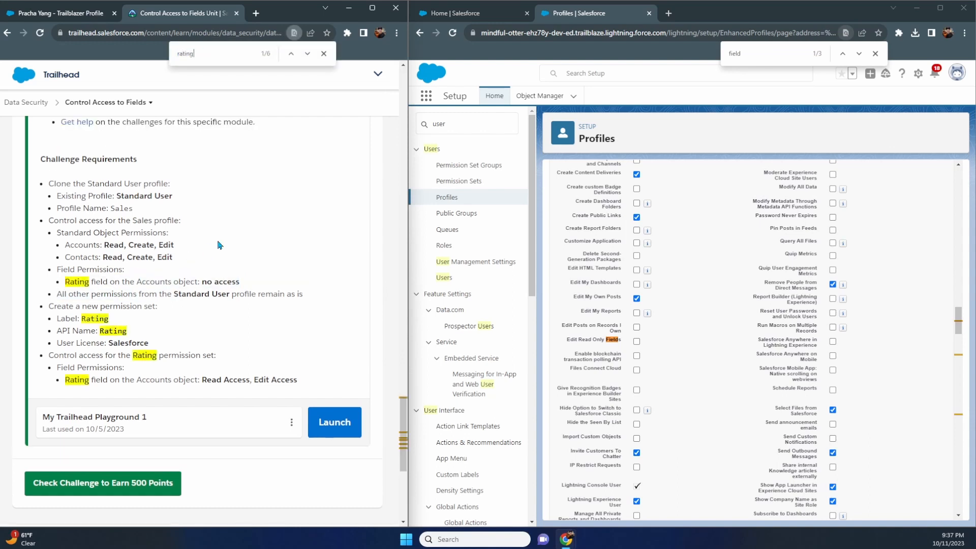
{"action": "type", "text": " field"}
{"action": "key", "text": "Return"}
{"action": "key", "text": "Return"}
{"action": "key", "text": "Return"}
{"action": "key", "text": "Return"}
{"action": "key", "text": "Return"}
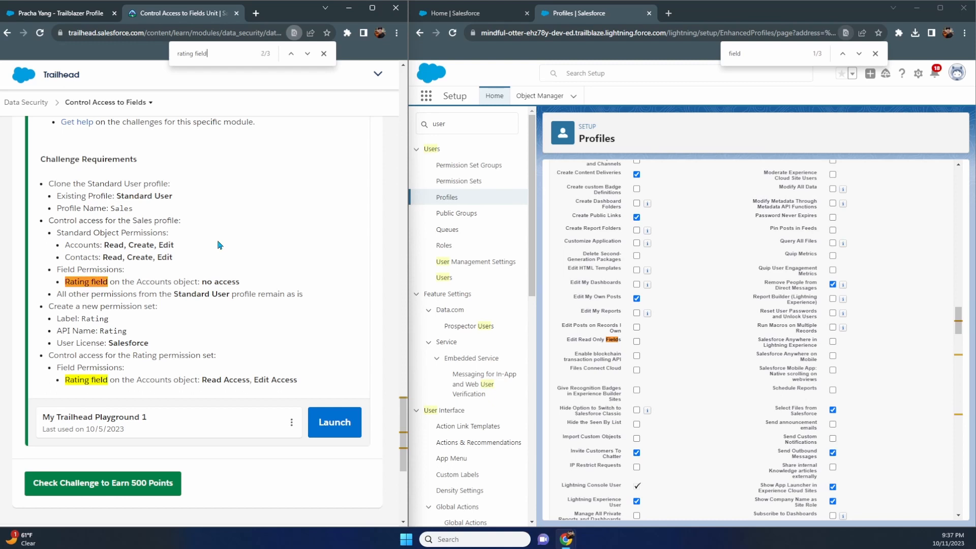
{"action": "key", "text": "Return"}
{"action": "key", "text": "Return"}
{"action": "key", "text": "Return"}
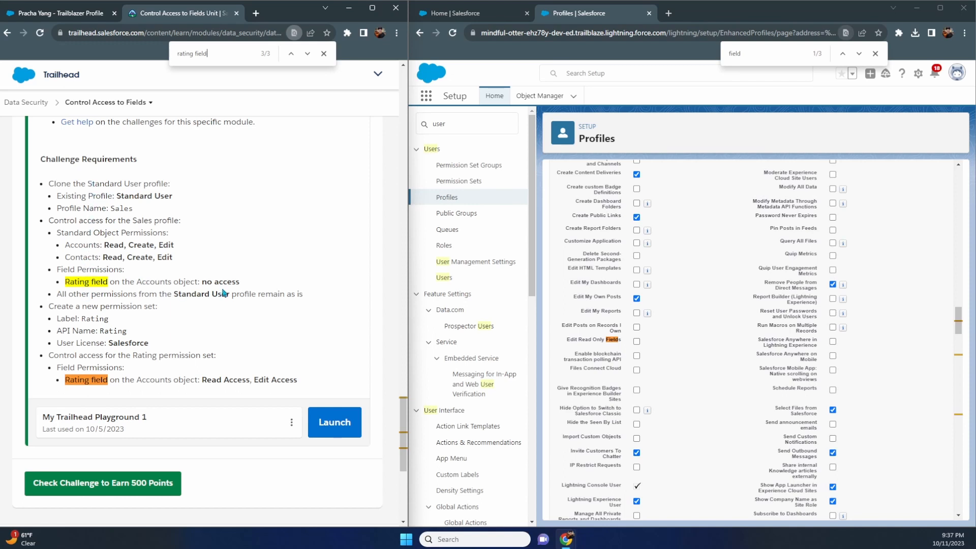
Review the challenge requirements for controlling access in the Rating permission set
{"action": "scroll", "coordinate": [223, 293], "scroll_direction": "down", "scroll_amount": 1}
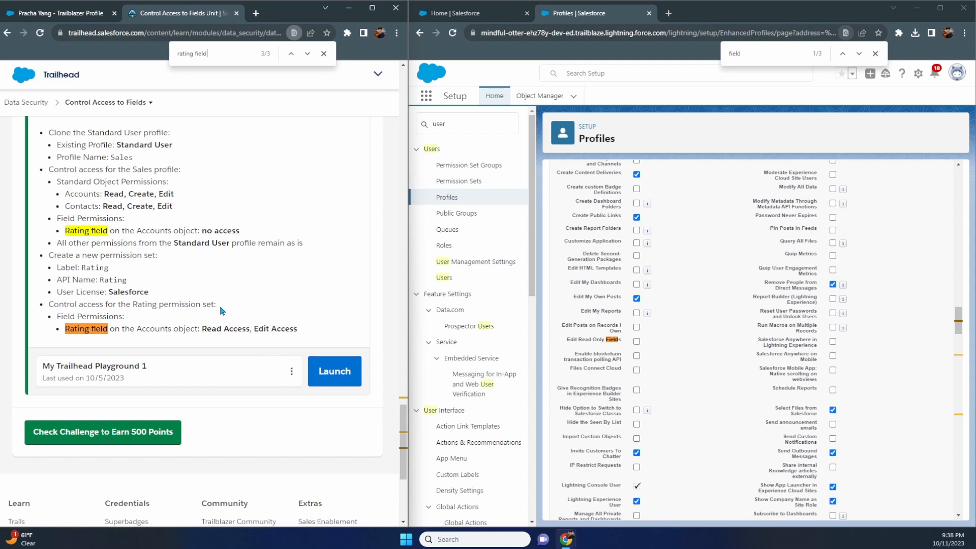
{"action": "left_click_drag", "start_coordinate": [222, 311], "coordinate": [63, 307]}
{"action": "left_click", "coordinate": [63, 307]}
{"action": "left_click", "coordinate": [209, 88]}
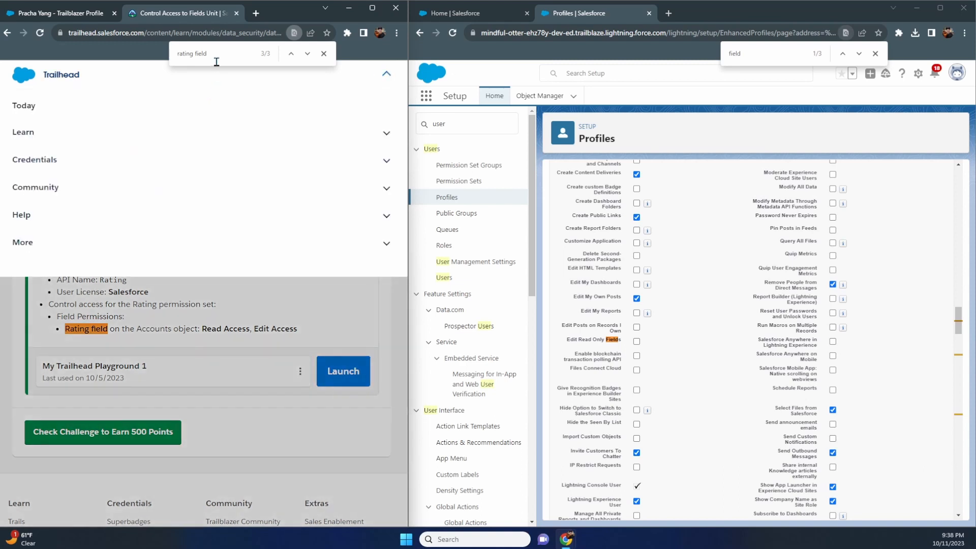
{"action": "left_click", "coordinate": [285, 288]}
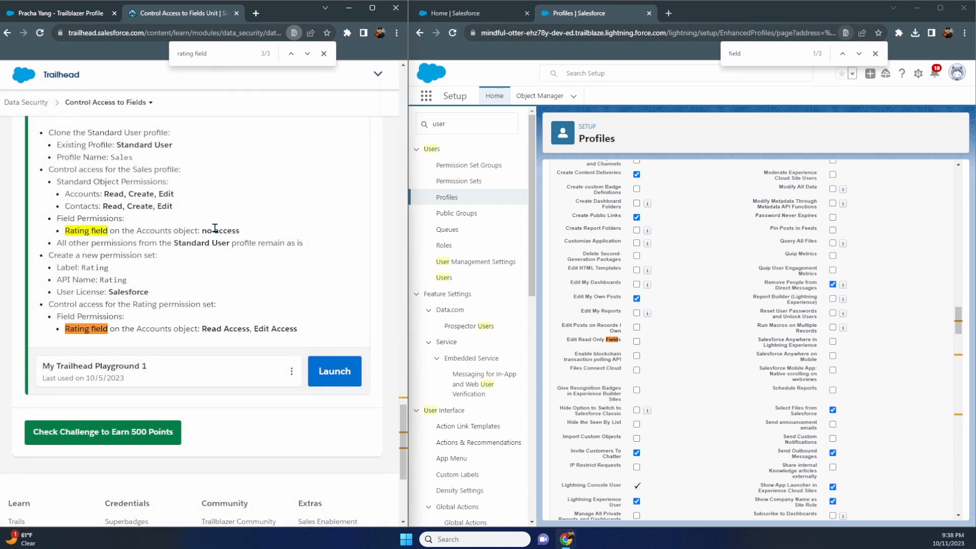
Reread the challenge description and search the Trailhead unit for "no access"
{"action": "scroll", "coordinate": [214, 229], "scroll_direction": "up", "scroll_amount": 7}
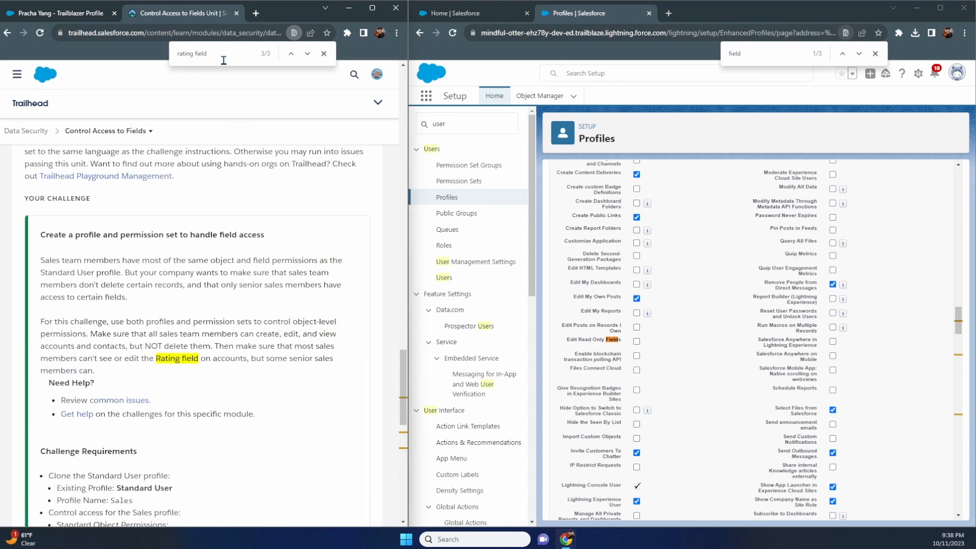
{"action": "left_click_drag", "start_coordinate": [224, 57], "coordinate": [145, 73]}
{"action": "type", "text": "no a"}
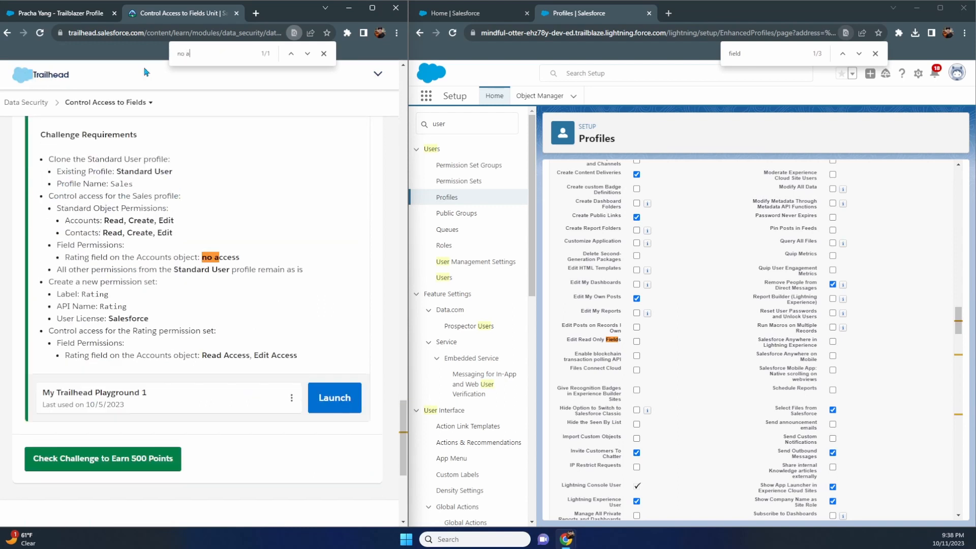
{"action": "type", "text": "ccess"}
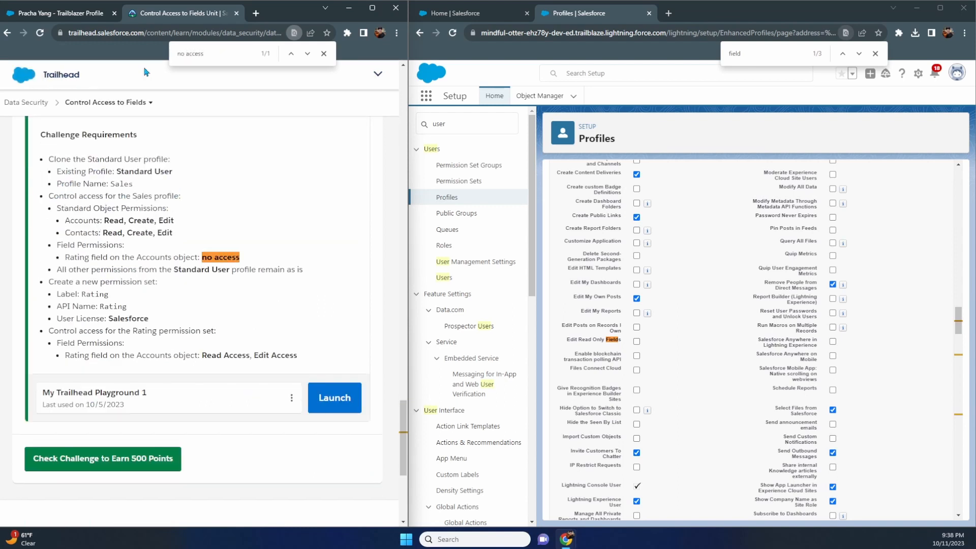
Reread the Trailhead instructions for setting field permissions in a permission set
{"action": "scroll", "coordinate": [182, 243], "scroll_direction": "up", "scroll_amount": 10}
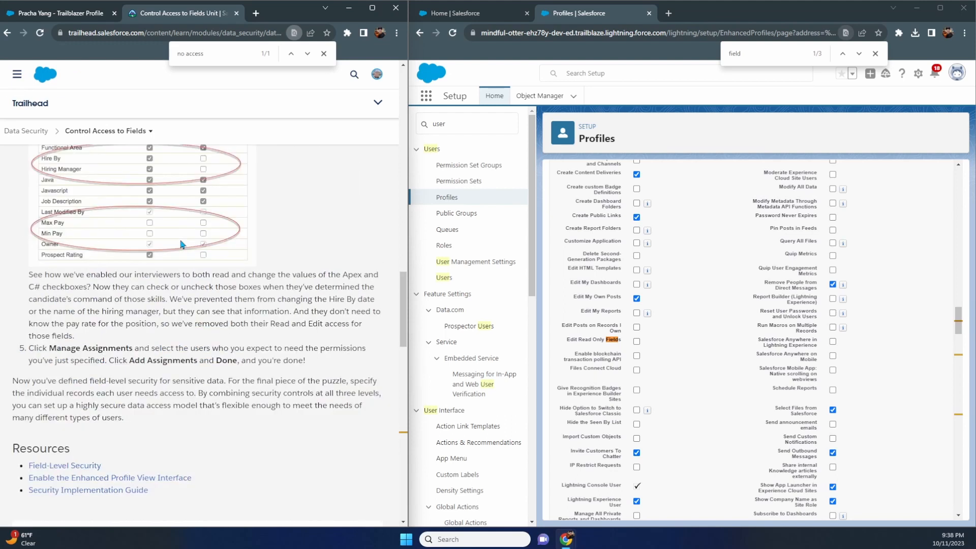
{"action": "scroll", "coordinate": [182, 244], "scroll_direction": "up", "scroll_amount": 3}
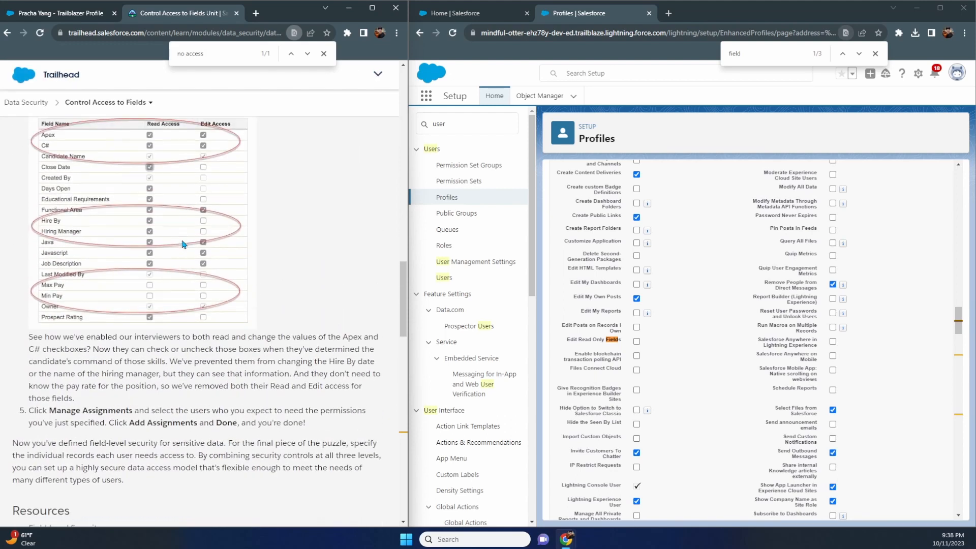
{"action": "scroll", "coordinate": [184, 245], "scroll_direction": "up", "scroll_amount": 1}
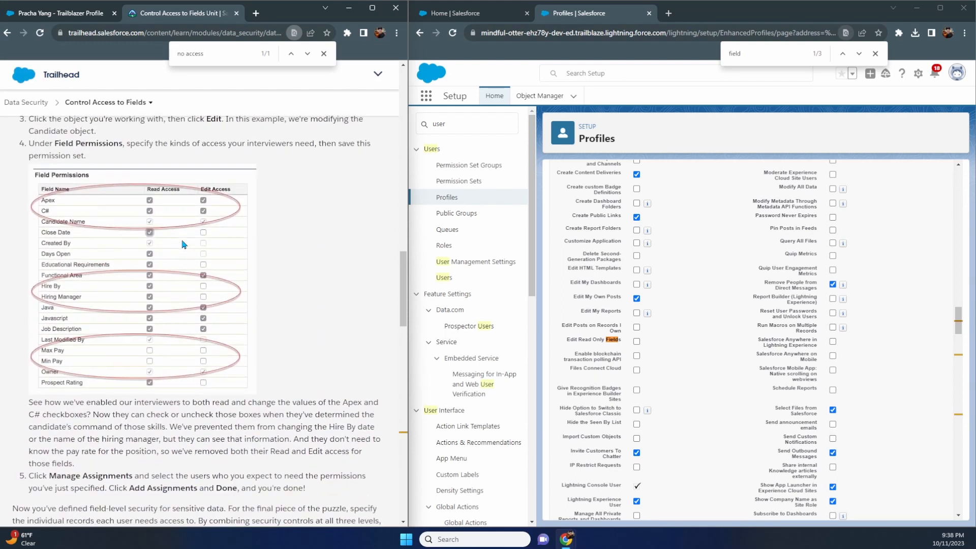
{"action": "scroll", "coordinate": [180, 244], "scroll_direction": "up", "scroll_amount": 1}
{"action": "scroll", "coordinate": [107, 194], "scroll_direction": "up", "scroll_amount": 1}
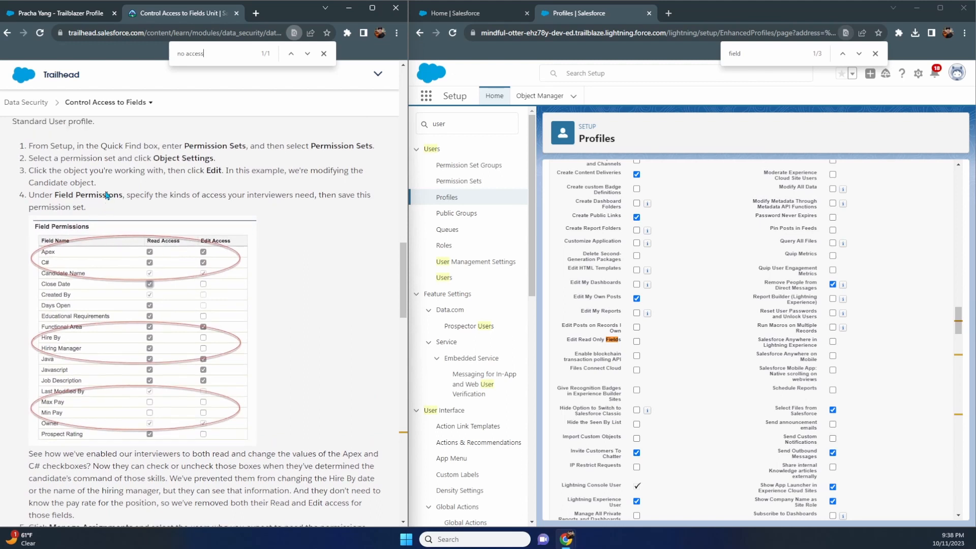
Save the Sales profile and examine its Standard Field-Level Security section
{"action": "scroll", "coordinate": [776, 300], "scroll_direction": "up", "scroll_amount": 10}
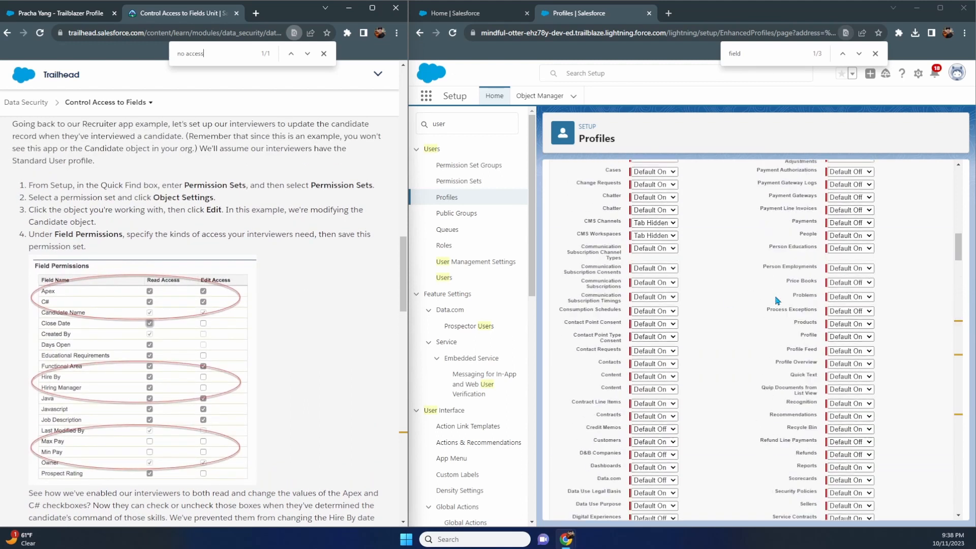
{"action": "scroll", "coordinate": [776, 300], "scroll_direction": "up", "scroll_amount": 3}
{"action": "left_click", "coordinate": [685, 219]}
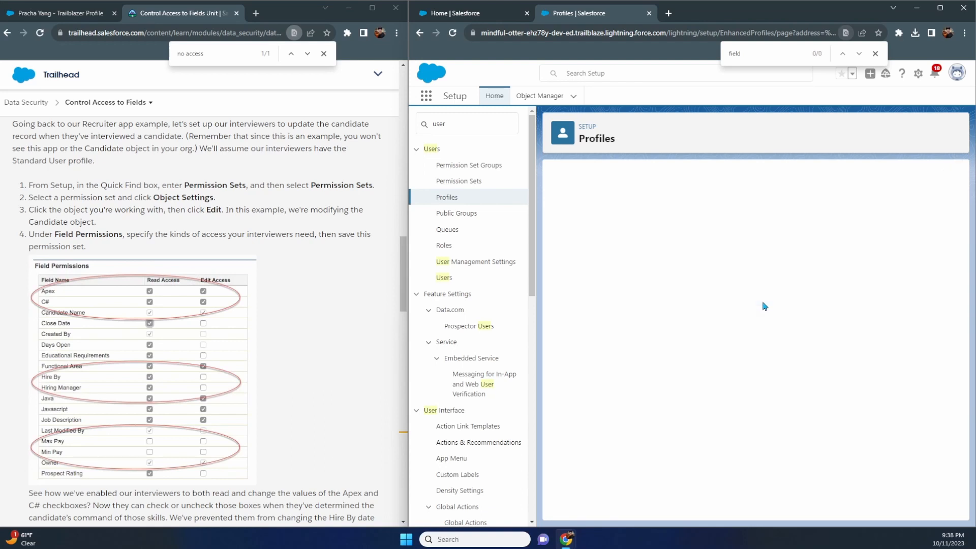
{"action": "key", "text": "Return"}
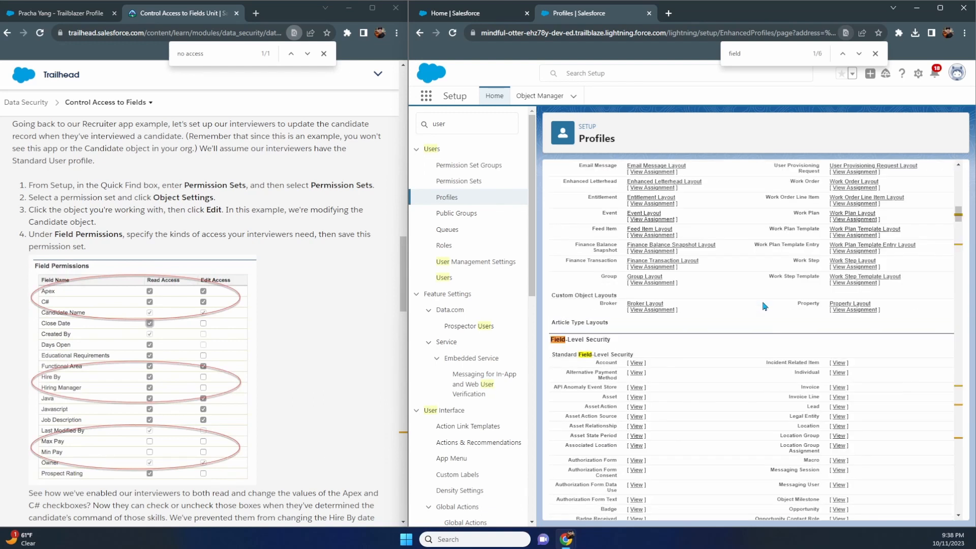
{"action": "scroll", "coordinate": [762, 304], "scroll_direction": "up", "scroll_amount": 10}
{"action": "scroll", "coordinate": [762, 302], "scroll_direction": "up", "scroll_amount": 3}
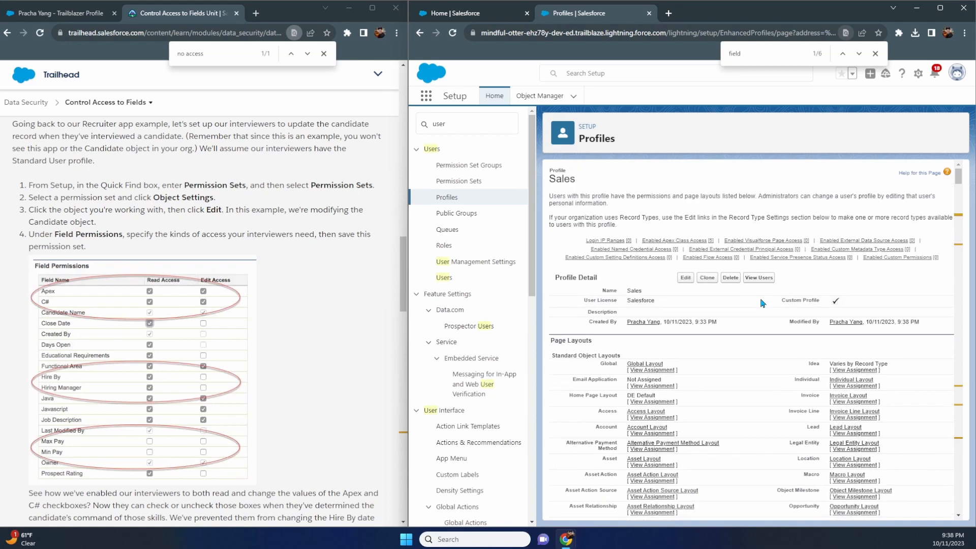
{"action": "scroll", "coordinate": [745, 298], "scroll_direction": "down", "scroll_amount": 15}
{"action": "scroll", "coordinate": [743, 297], "scroll_direction": "down", "scroll_amount": 4}
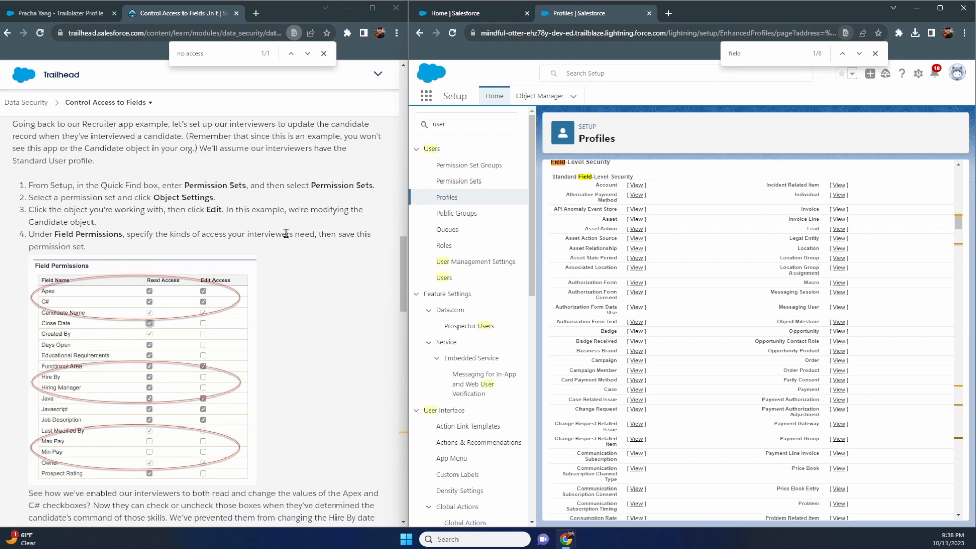
Recheck the Trailhead section on adding field access with a permission set and search Setup for "field"
{"action": "scroll", "coordinate": [285, 233], "scroll_direction": "up", "scroll_amount": 3}
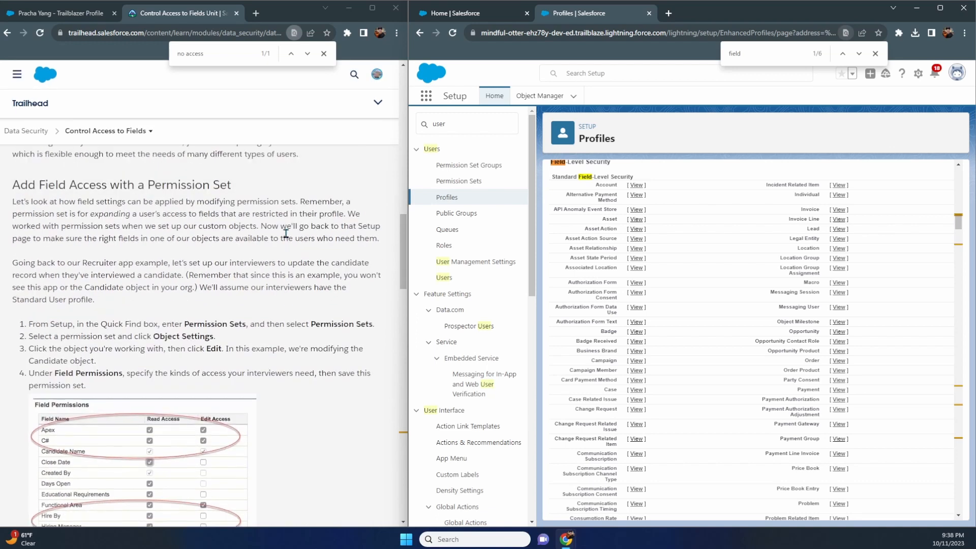
{"action": "scroll", "coordinate": [285, 233], "scroll_direction": "down", "scroll_amount": 6}
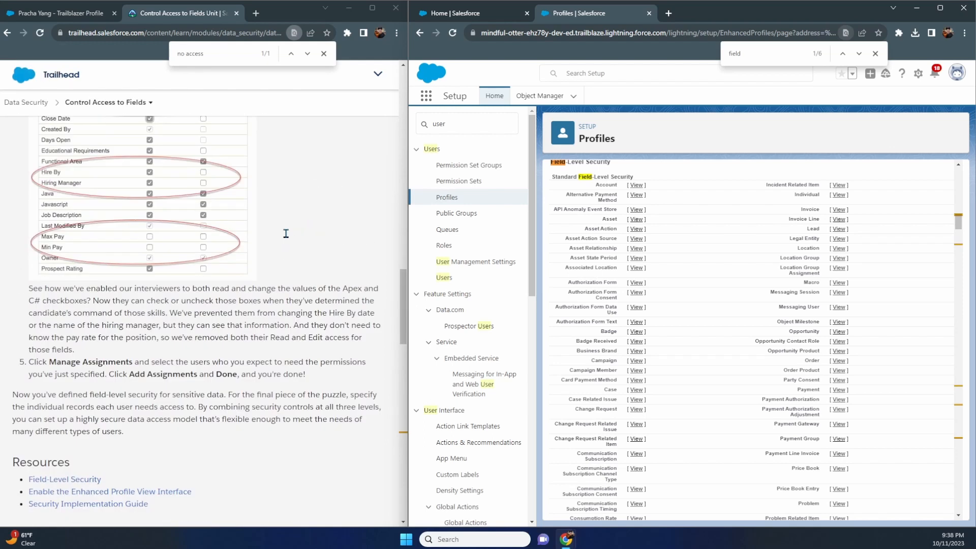
{"action": "scroll", "coordinate": [286, 233], "scroll_direction": "up", "scroll_amount": 2}
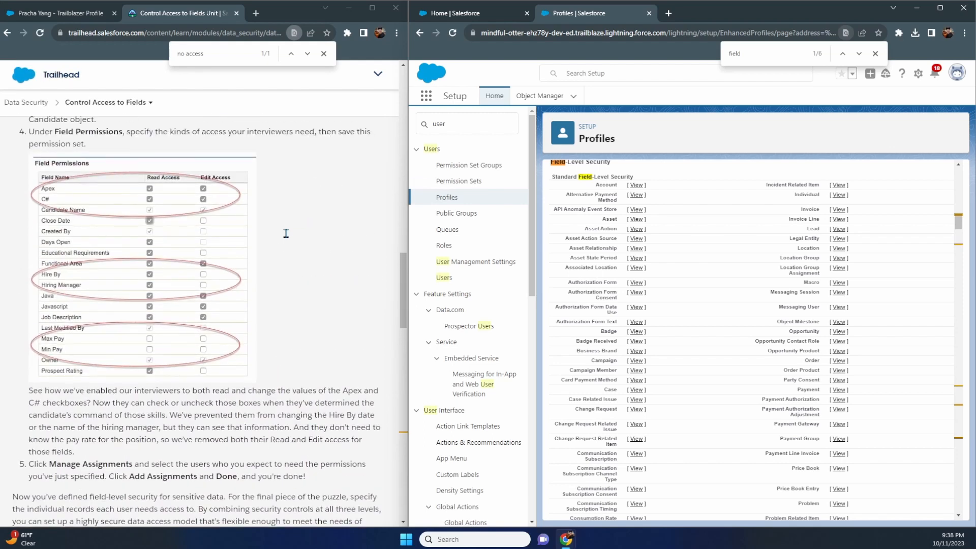
{"action": "left_click", "coordinate": [486, 125]}
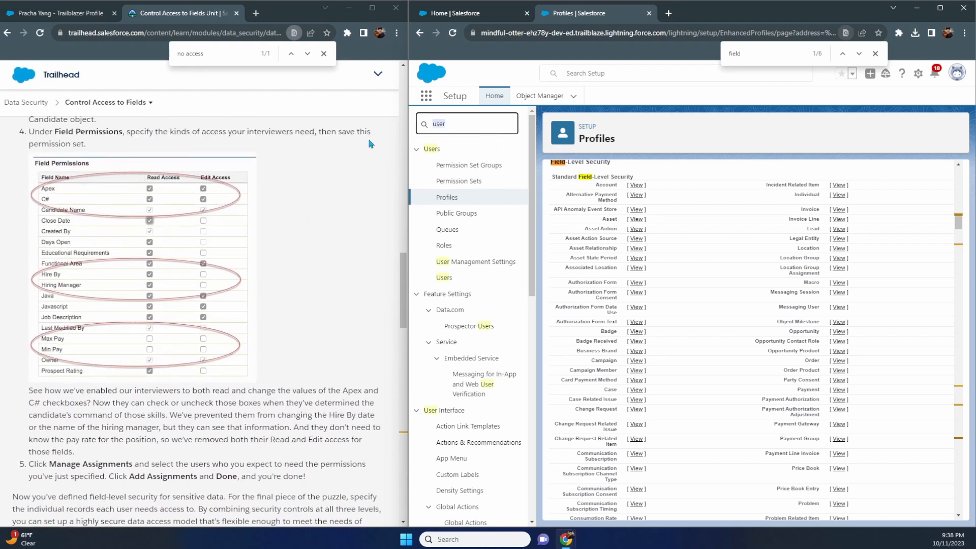
{"action": "type", "text": "field"}
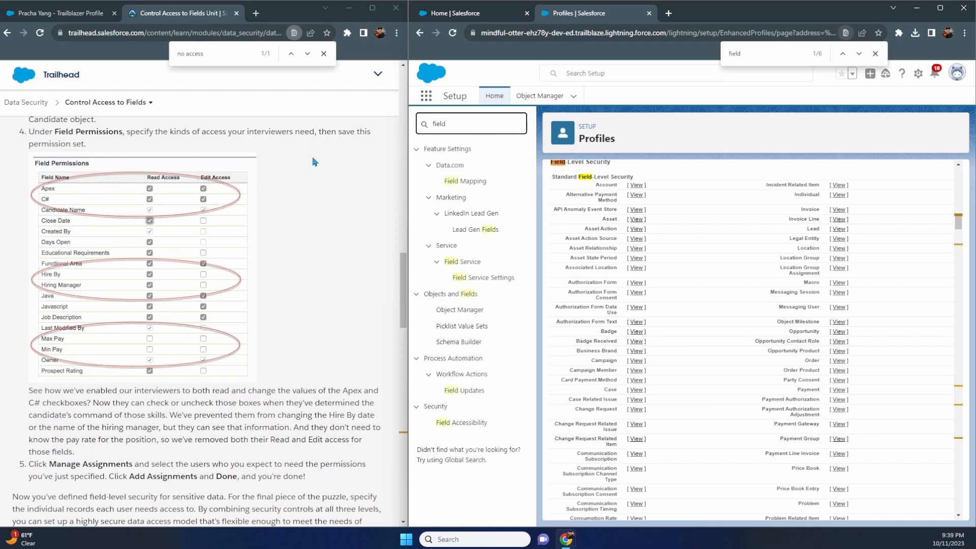
Search Setup for "permi" and open the Permission Sets list
{"action": "scroll", "coordinate": [315, 170], "scroll_direction": "up", "scroll_amount": 4}
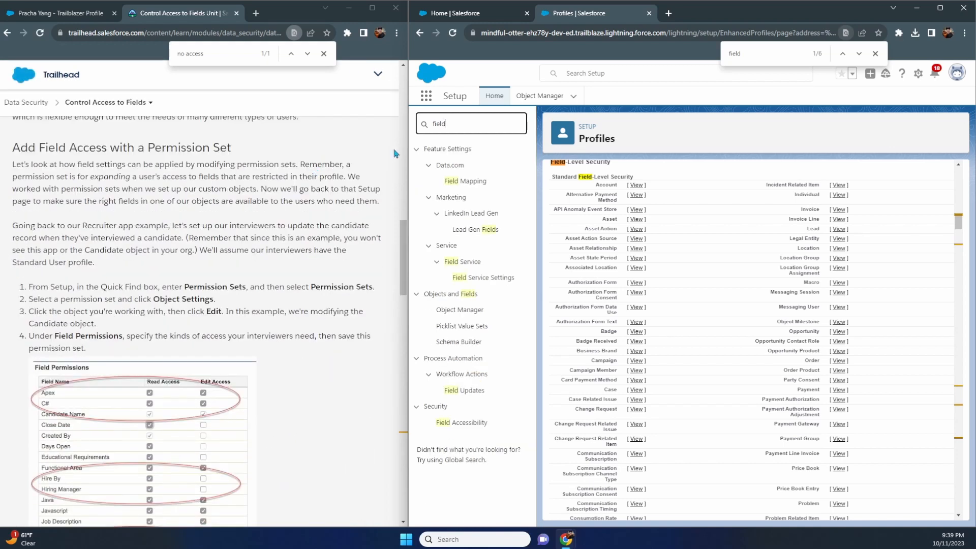
{"action": "mouse_move", "coordinate": [408, 136]}
{"action": "type", "text": "permi"}
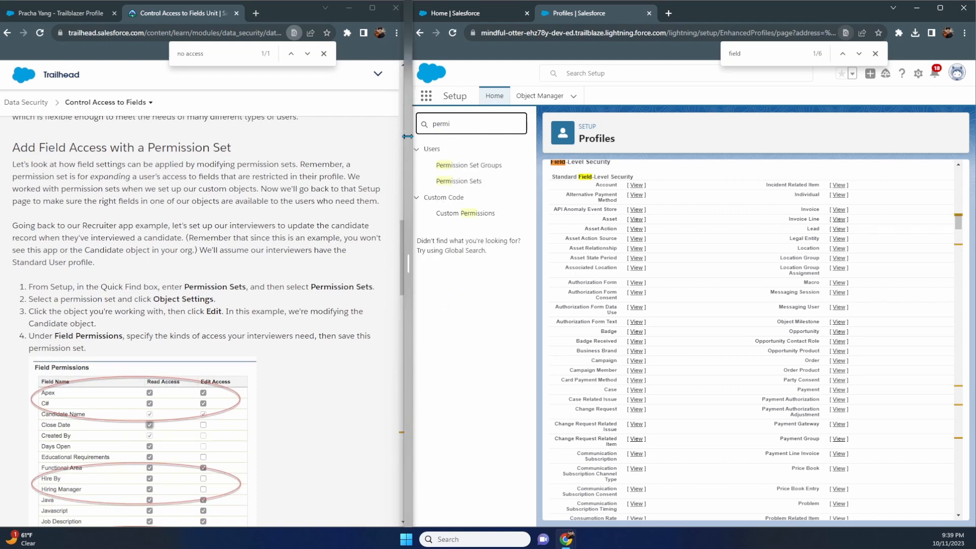
{"action": "left_click", "coordinate": [458, 181]}
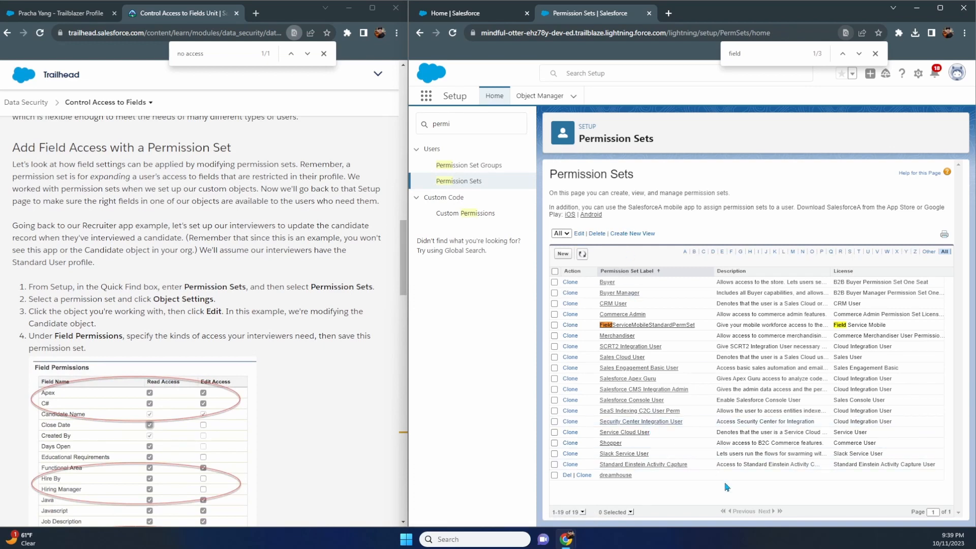
Read the Trailhead section on restricting field access with a profile, including the enhanced profile interface note
{"action": "scroll", "coordinate": [330, 391], "scroll_direction": "up", "scroll_amount": 3}
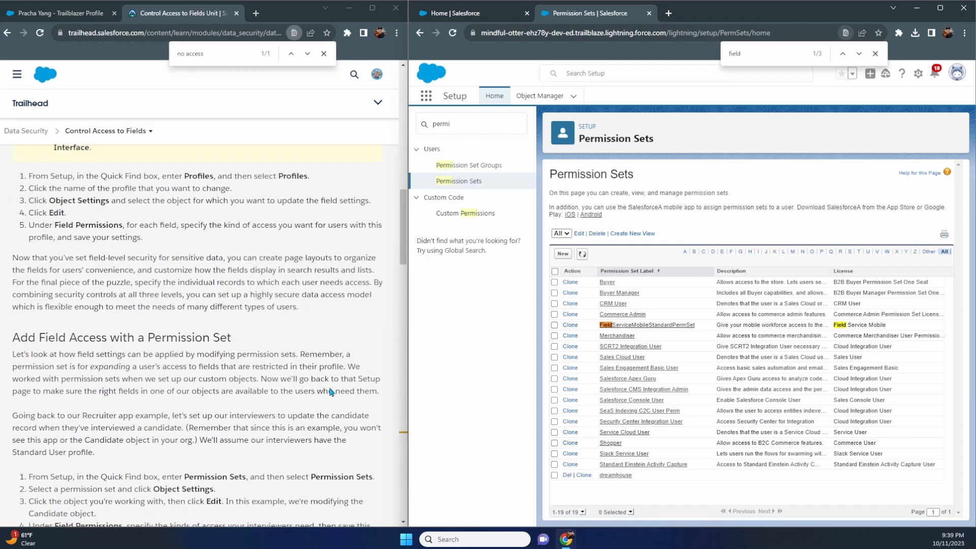
{"action": "scroll", "coordinate": [331, 391], "scroll_direction": "down", "scroll_amount": 3}
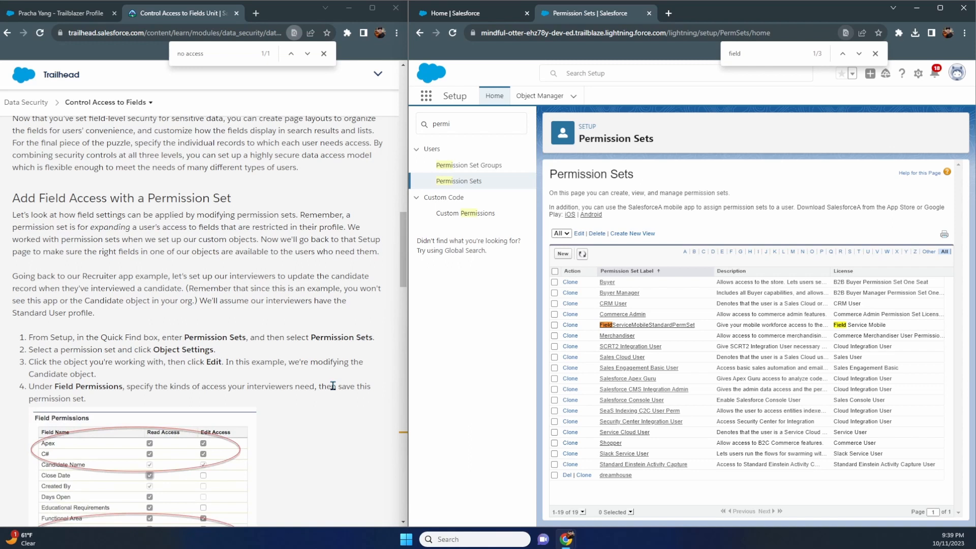
{"action": "scroll", "coordinate": [333, 386], "scroll_direction": "up", "scroll_amount": 7}
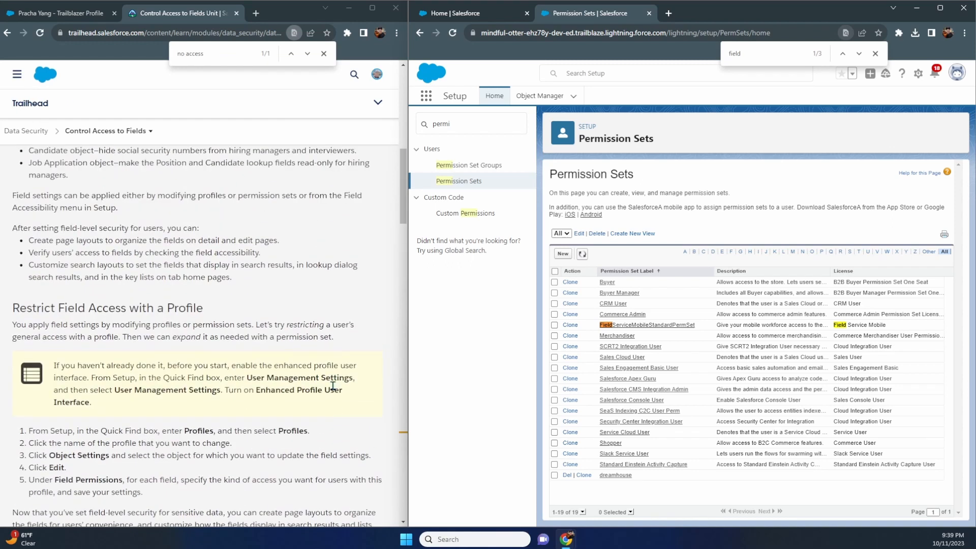
{"action": "scroll", "coordinate": [333, 386], "scroll_direction": "down", "scroll_amount": 2}
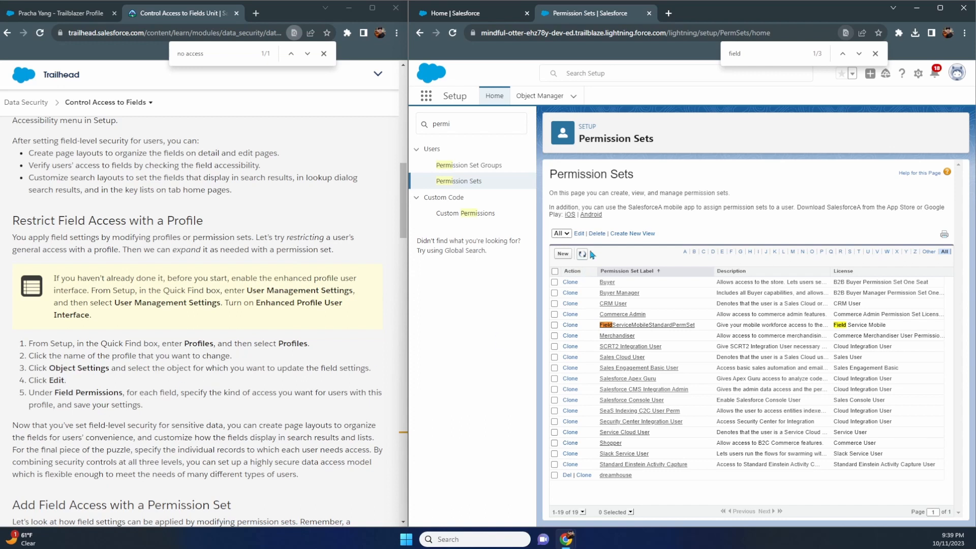
Clear the Setup search, open the Profiles list and go to its second page to locate the Sales profile
{"action": "left_click", "coordinate": [453, 123]}
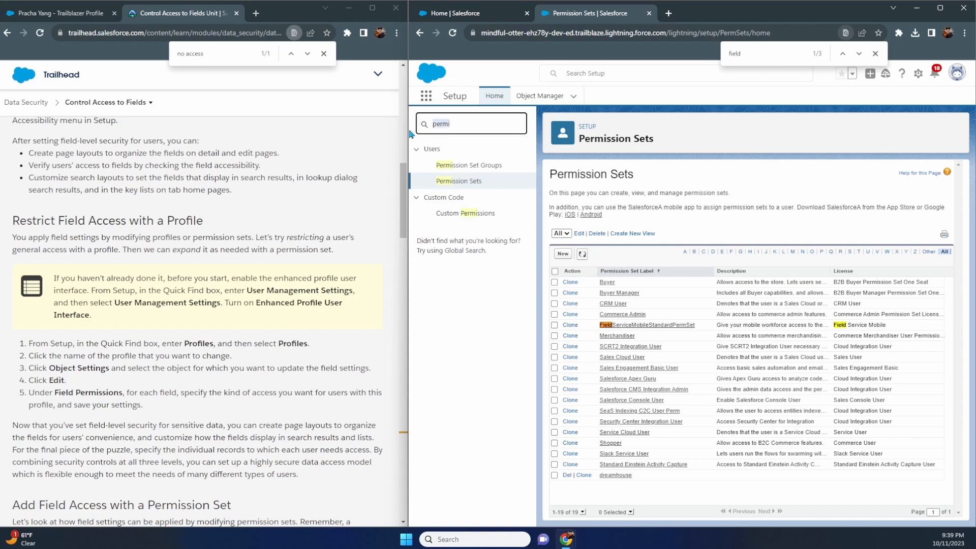
{"action": "key", "text": "BackSpace"}
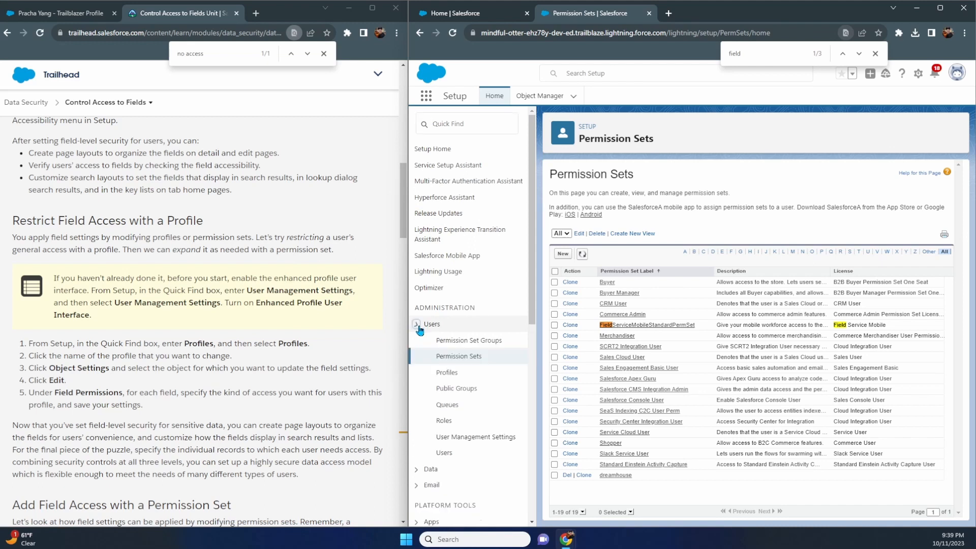
{"action": "left_click", "coordinate": [444, 373]}
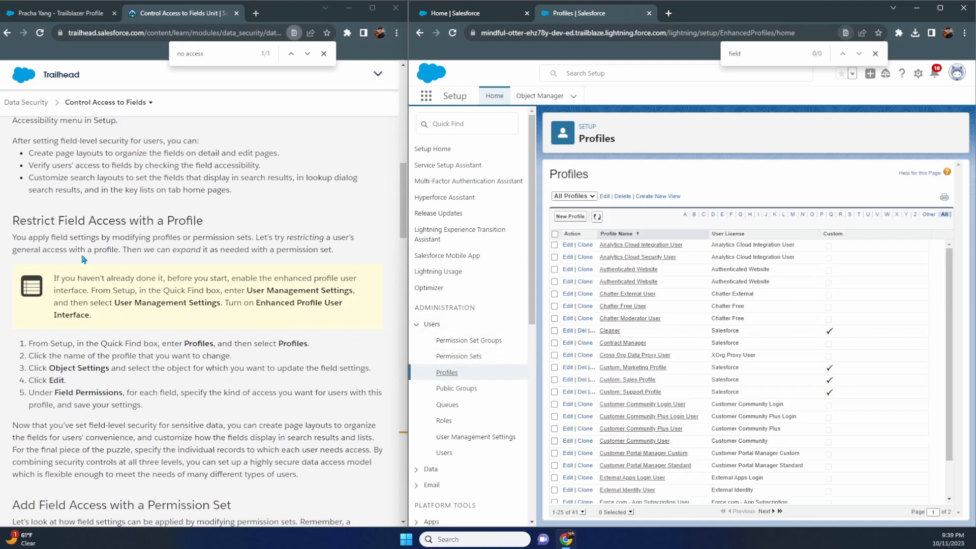
{"action": "scroll", "coordinate": [691, 309], "scroll_direction": "down", "scroll_amount": 1}
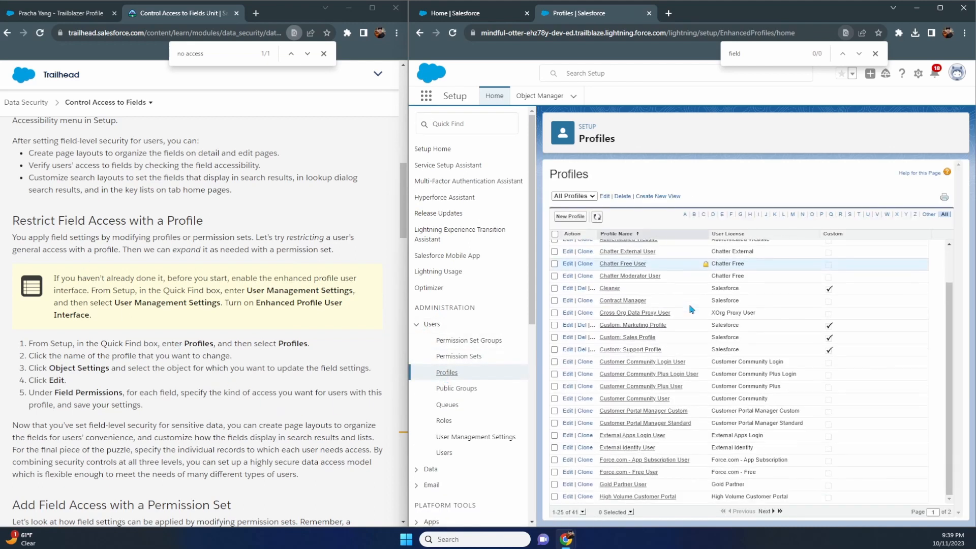
{"action": "left_click", "coordinate": [766, 512]}
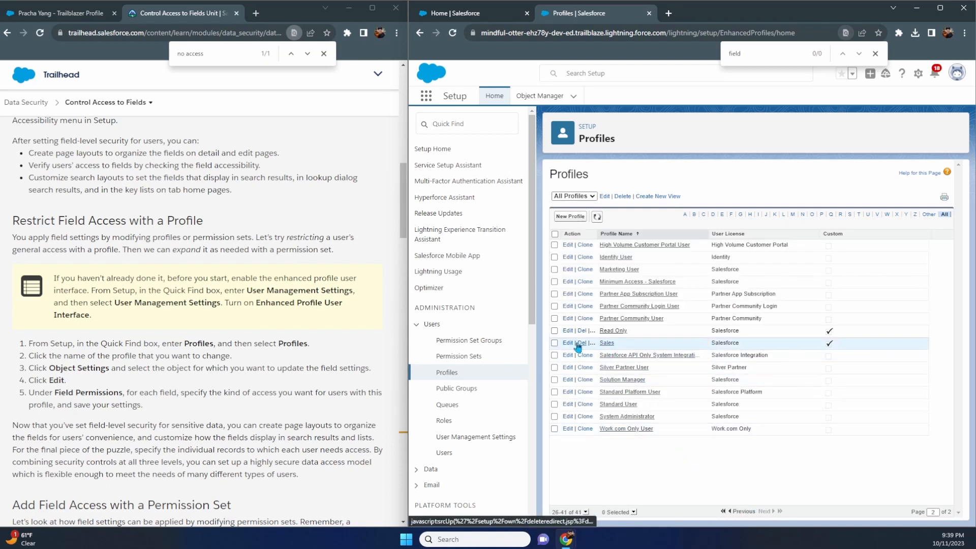
Open the Sales profile for editing and look through its app, tab and administrative permission settings
{"action": "left_click", "coordinate": [605, 343]}
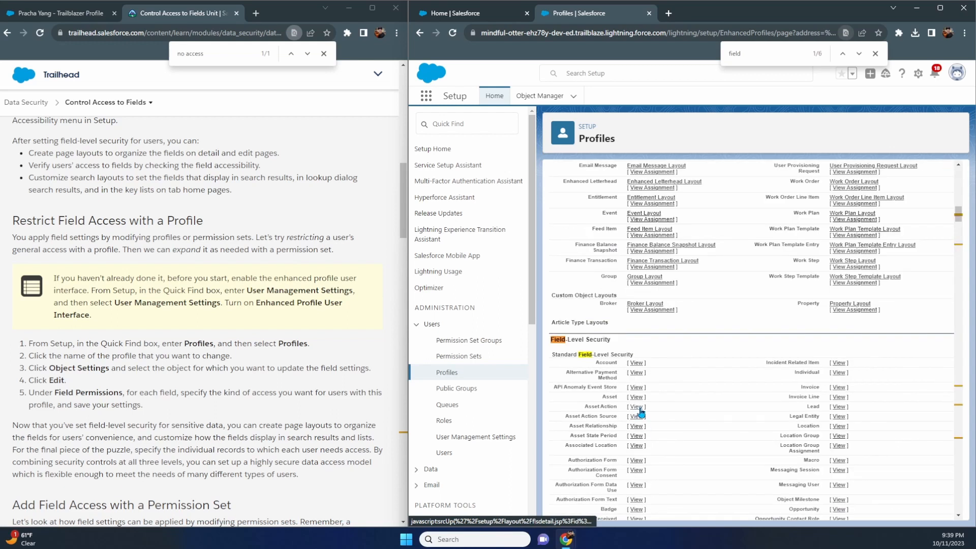
{"action": "scroll", "coordinate": [675, 352], "scroll_direction": "up", "scroll_amount": 13}
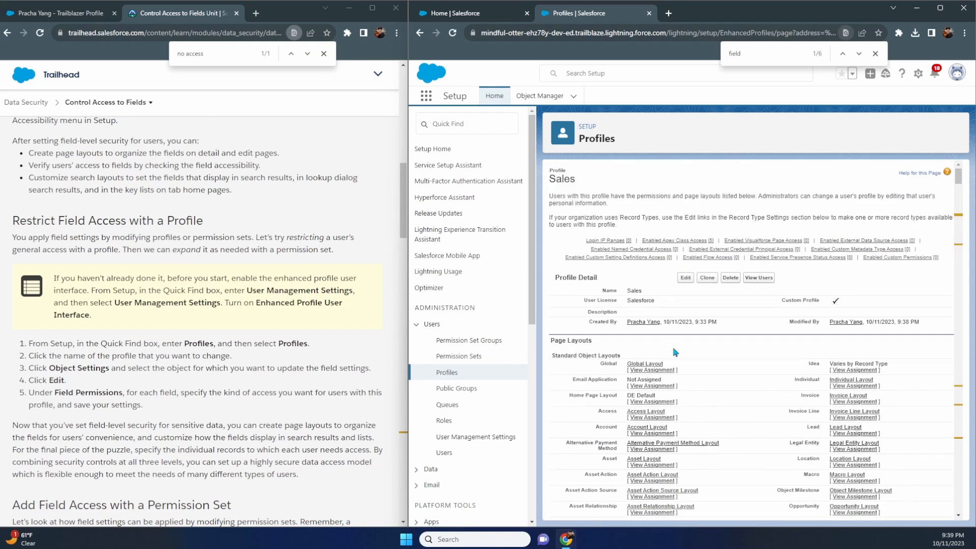
{"action": "left_click", "coordinate": [686, 278]}
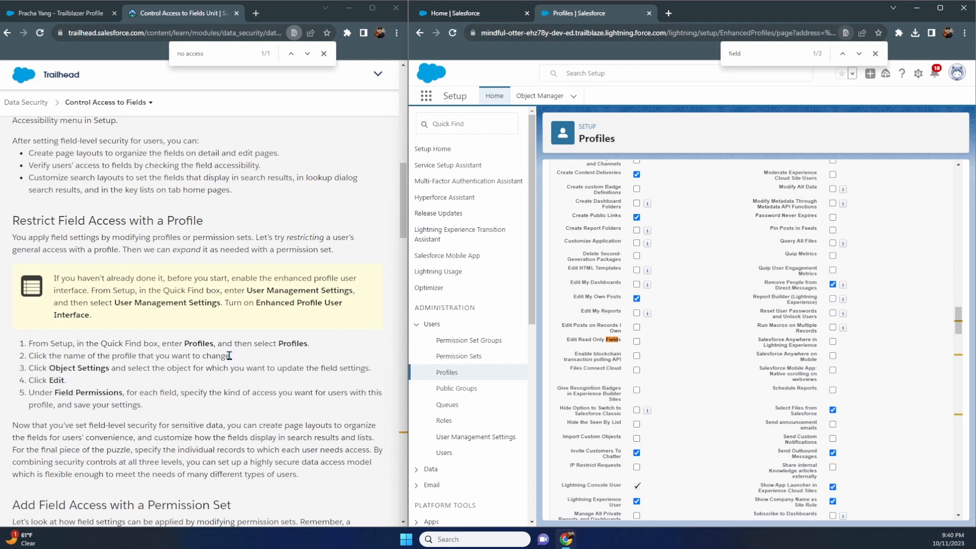
{"action": "scroll", "coordinate": [753, 343], "scroll_direction": "up", "scroll_amount": 10}
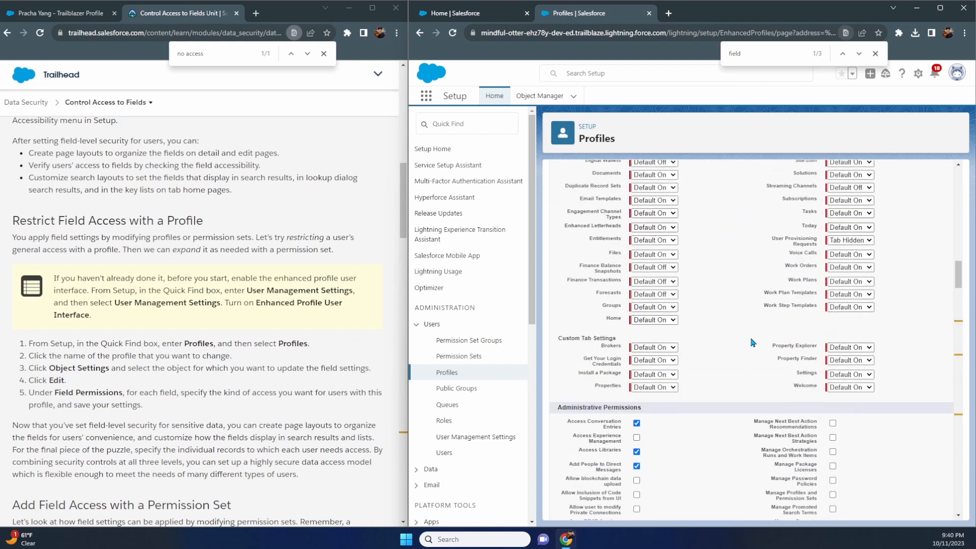
{"action": "scroll", "coordinate": [753, 343], "scroll_direction": "up", "scroll_amount": 10}
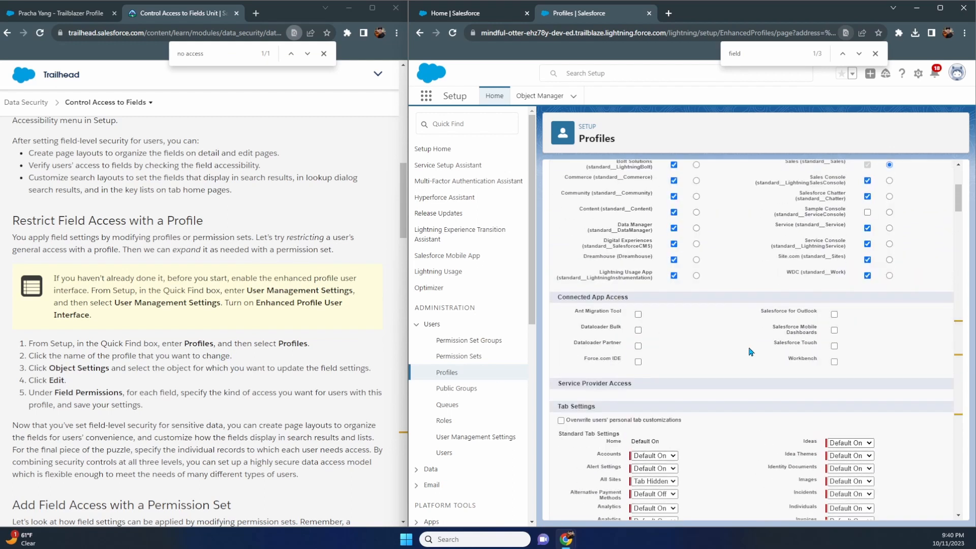
{"action": "scroll", "coordinate": [625, 397], "scroll_direction": "up", "scroll_amount": 4}
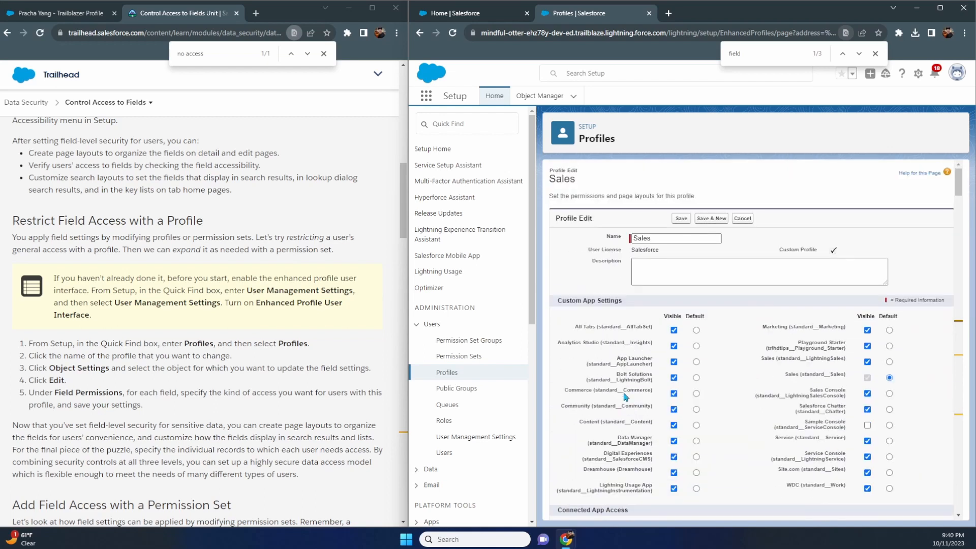
Search the Sales profile's edit page for "object" and review the standard and custom object permissions
{"action": "key", "text": "ctrl+f"}
{"action": "type", "text": "ob"}
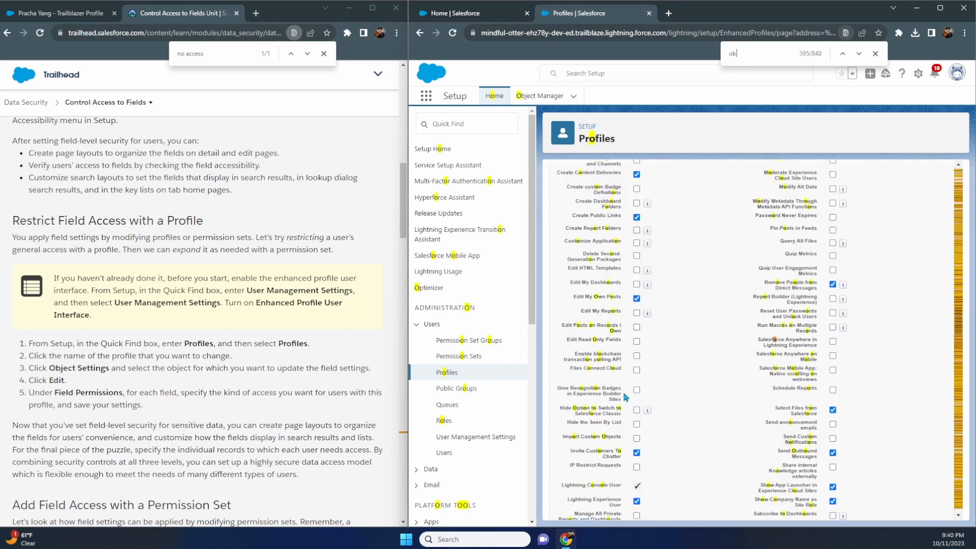
{"action": "type", "text": "ject"}
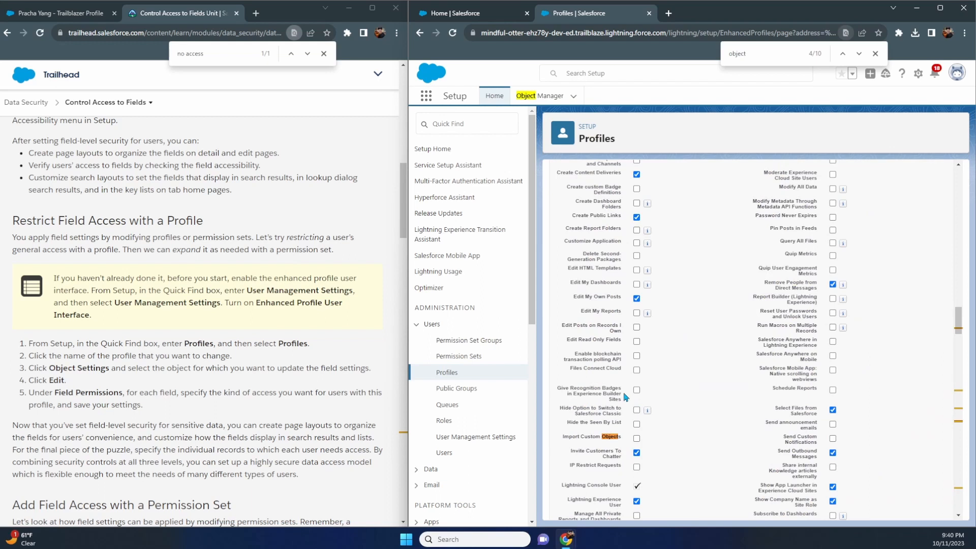
{"action": "key", "text": "Return"}
{"action": "key", "text": "Return"}
{"action": "key", "text": "Return"}
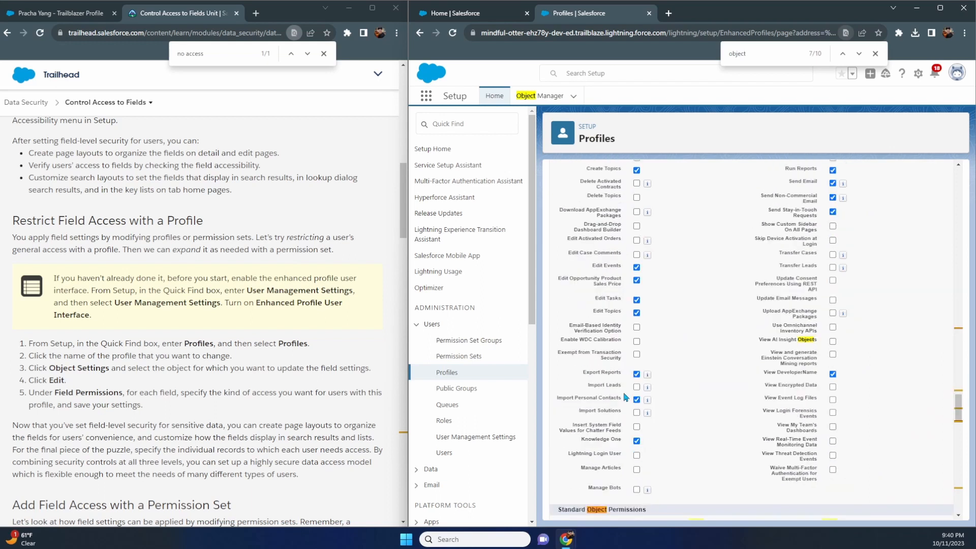
{"action": "scroll", "coordinate": [627, 397], "scroll_direction": "down", "scroll_amount": 5}
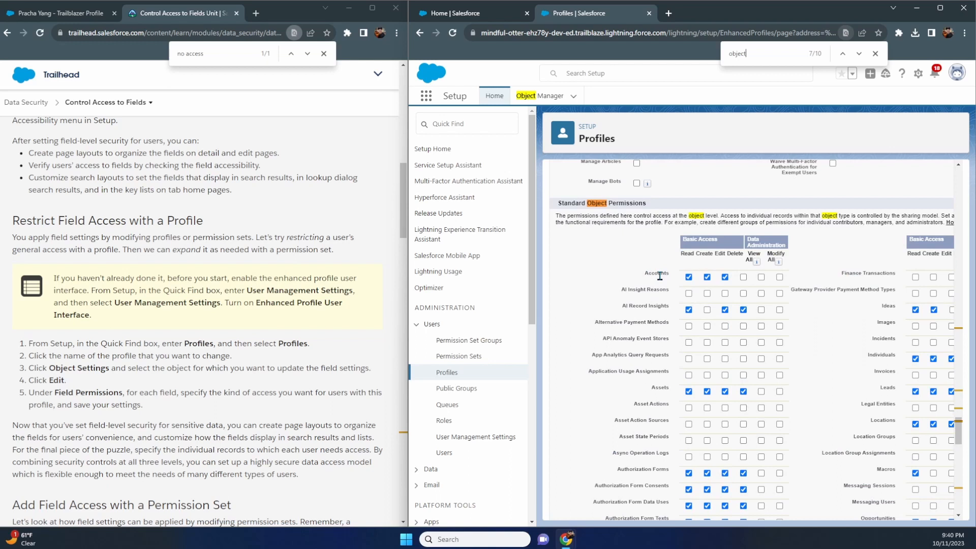
{"action": "scroll", "coordinate": [659, 276], "scroll_direction": "down", "scroll_amount": 10}
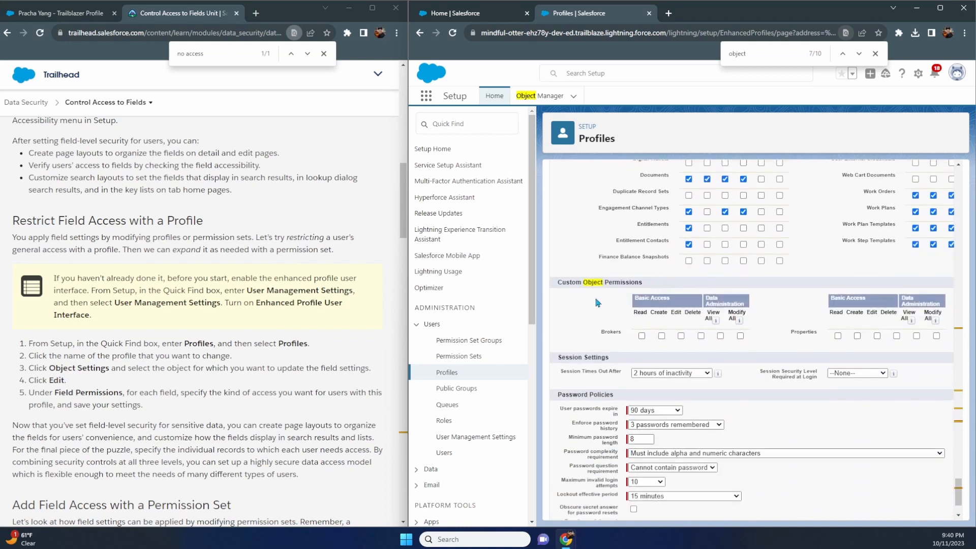
{"action": "scroll", "coordinate": [591, 305], "scroll_direction": "down", "scroll_amount": 3}
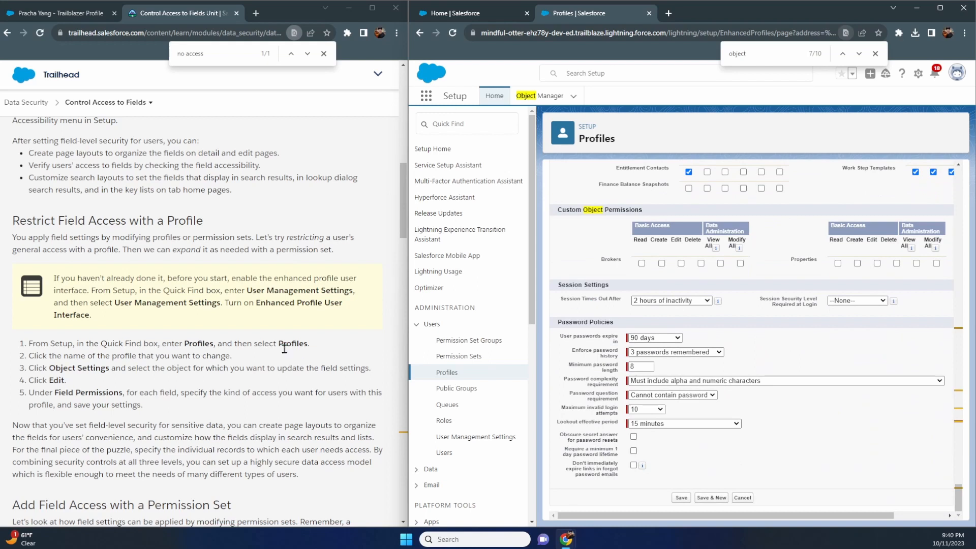
Review the Trailhead challenge requirements for the Sales profile and save the profile
{"action": "scroll", "coordinate": [284, 349], "scroll_direction": "down", "scroll_amount": 6}
{"action": "scroll", "coordinate": [284, 349], "scroll_direction": "down", "scroll_amount": 15}
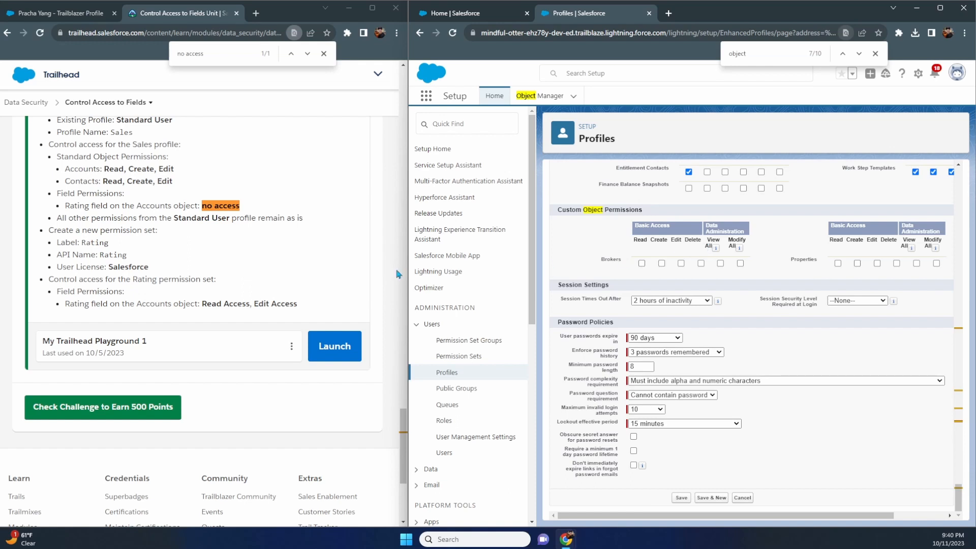
{"action": "scroll", "coordinate": [702, 306], "scroll_direction": "up", "scroll_amount": 2}
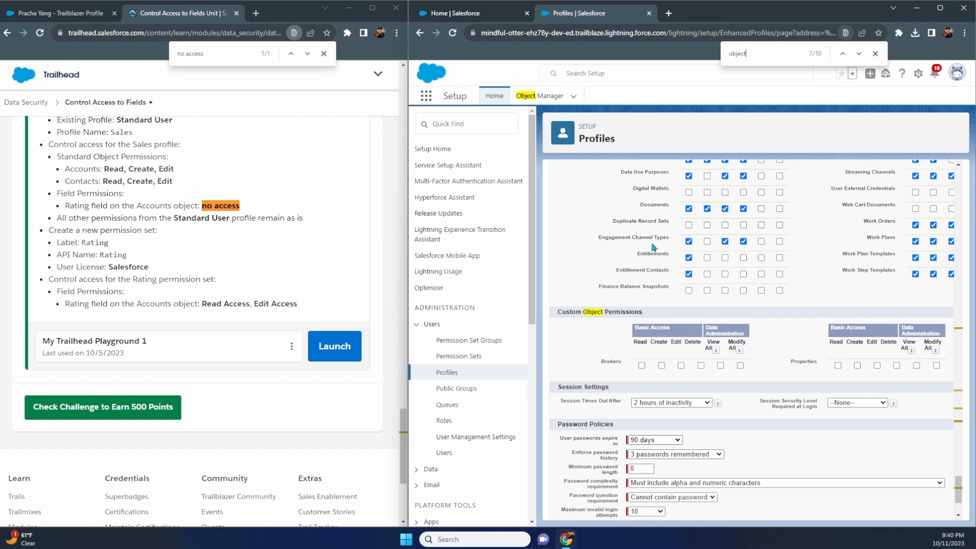
{"action": "scroll", "coordinate": [656, 247], "scroll_direction": "up", "scroll_amount": 15}
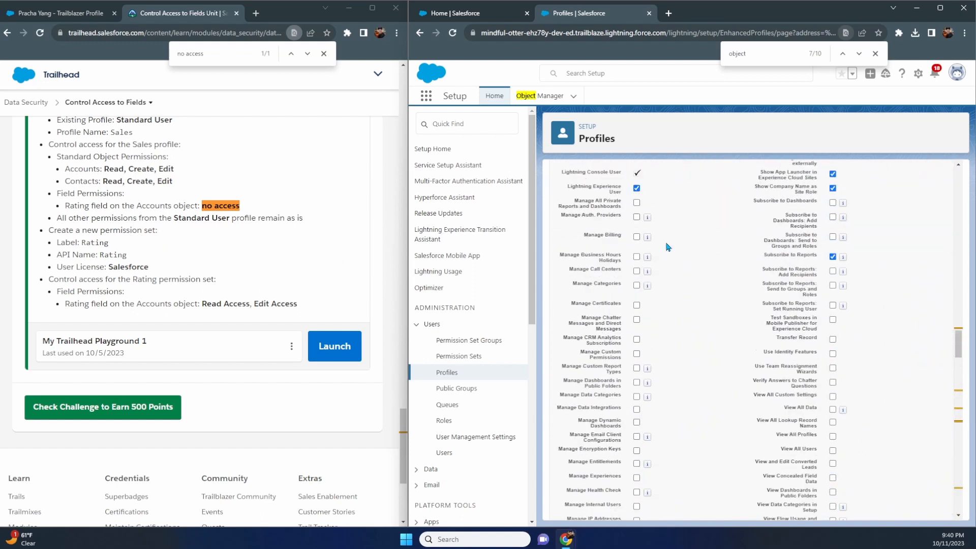
{"action": "scroll", "coordinate": [667, 247], "scroll_direction": "up", "scroll_amount": 10}
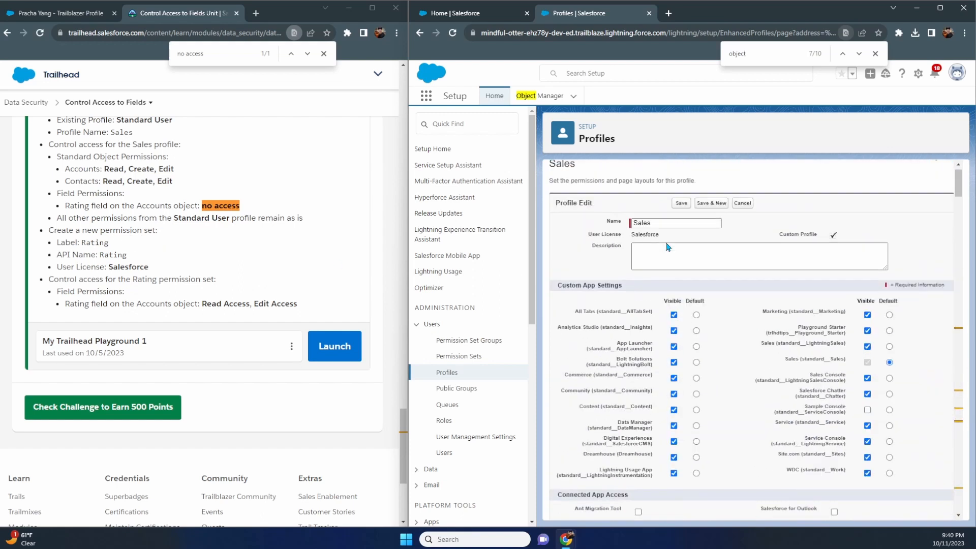
{"action": "left_click", "coordinate": [681, 203]}
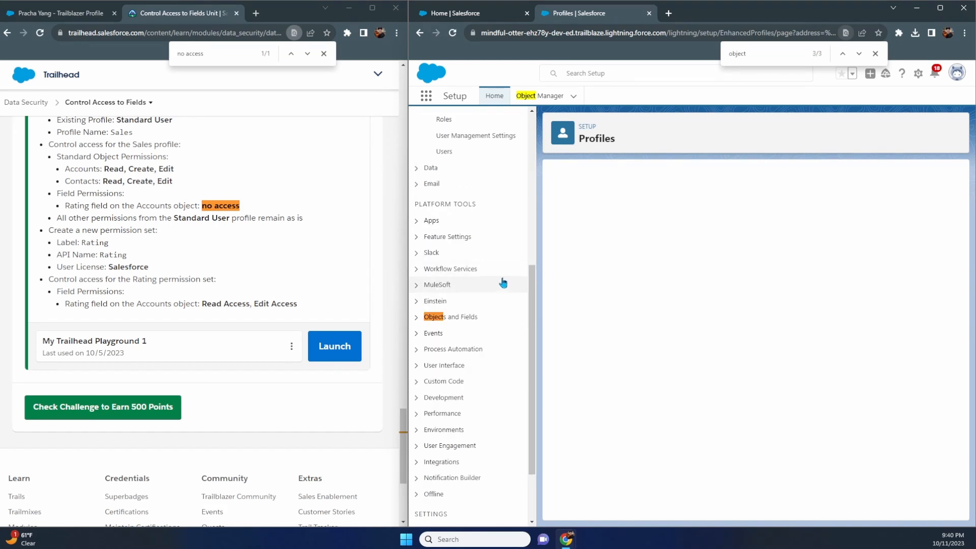
Search Setup for "permission" and open the Permission Sets page
{"action": "scroll", "coordinate": [472, 170], "scroll_direction": "up", "scroll_amount": 6}
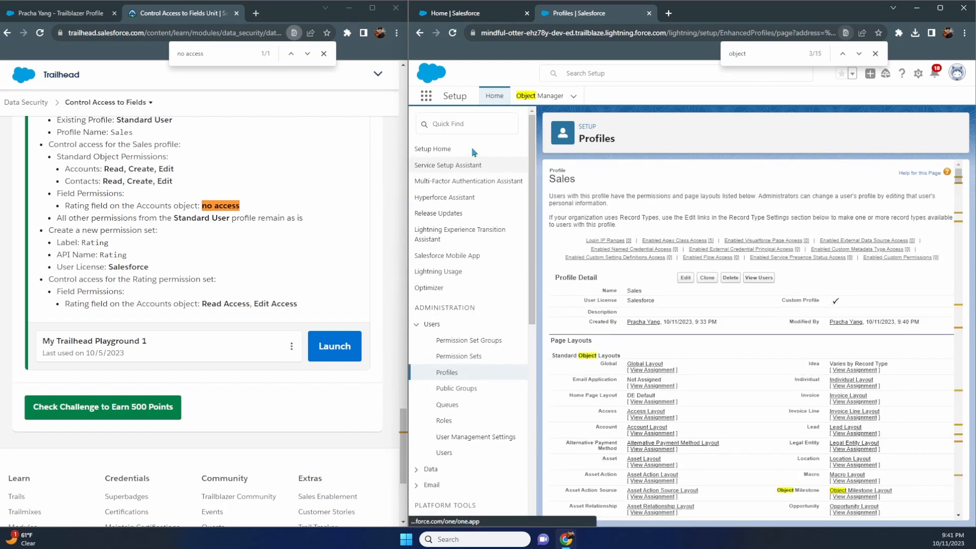
{"action": "left_click", "coordinate": [468, 124]}
{"action": "type", "text": "permission"}
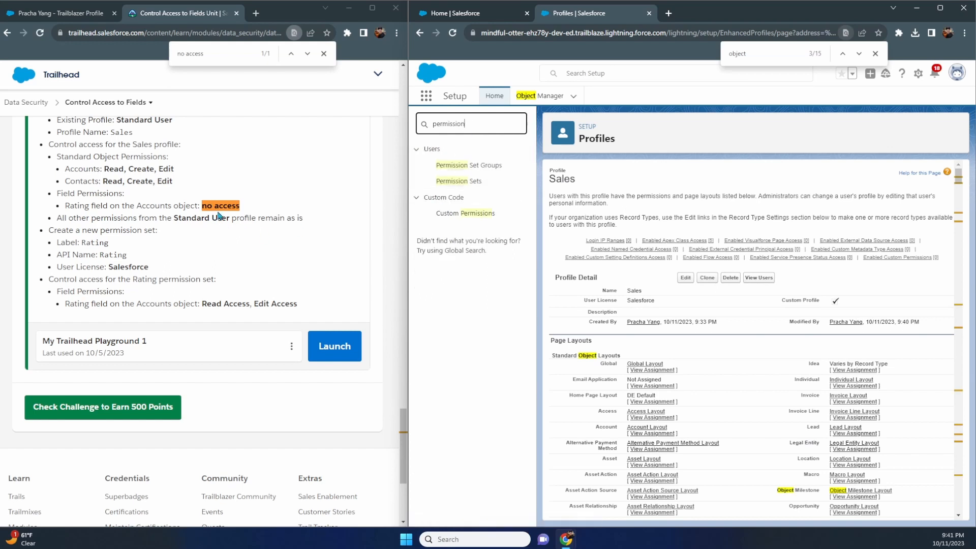
{"action": "left_click", "coordinate": [449, 183]}
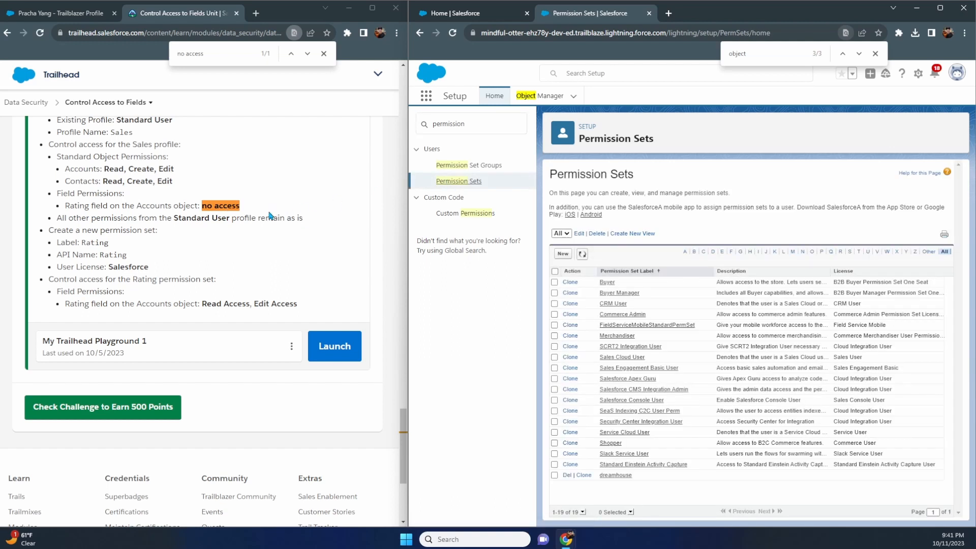
Start a new permission set with the label Rating and the API name Rating
{"action": "left_click", "coordinate": [563, 254]}
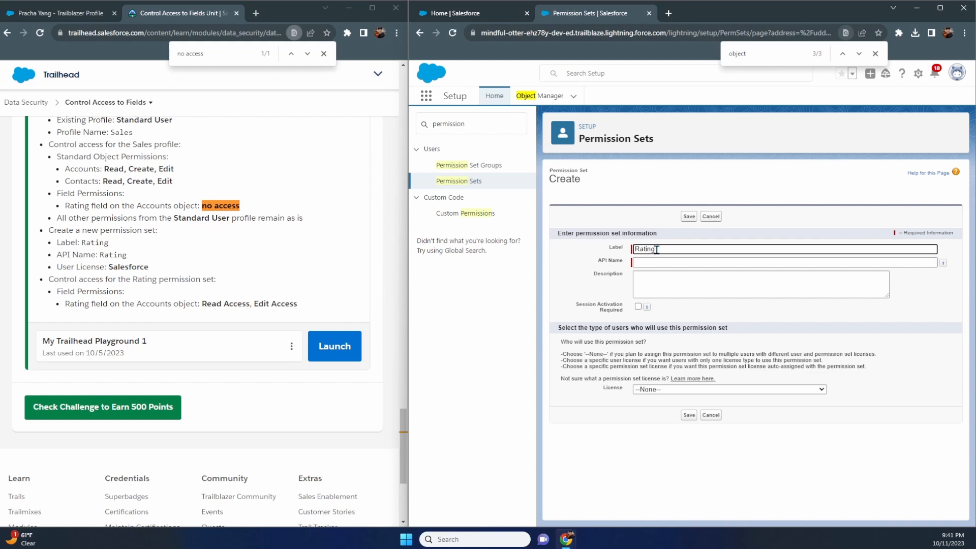
{"action": "key", "text": "Tab"}
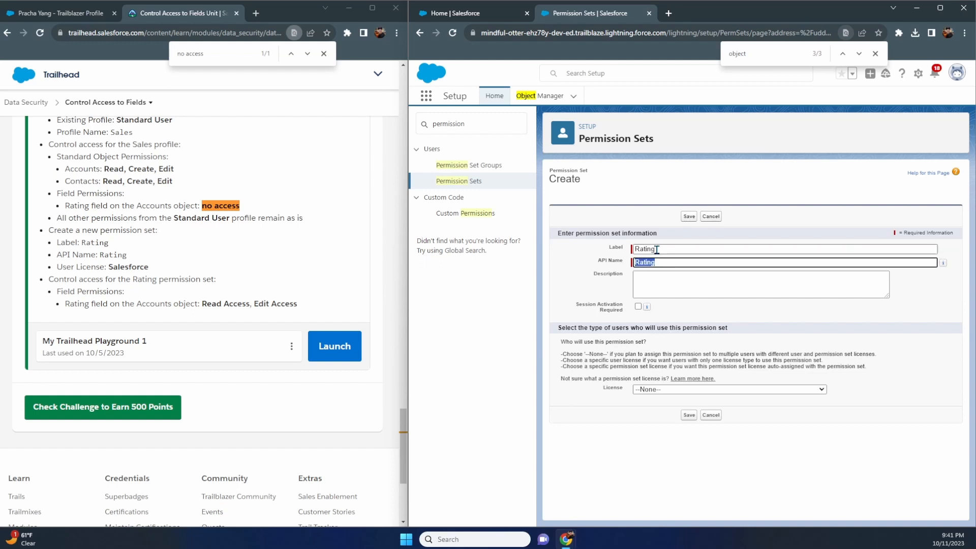
{"action": "key", "text": "Tab"}
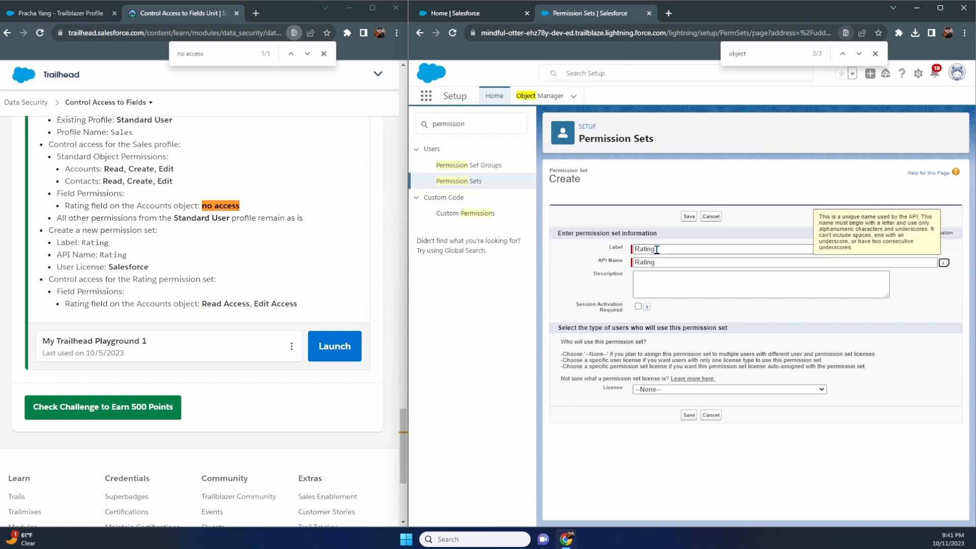
Set the new permission set's license to Salesforce, as the challenge requires, and save it
{"action": "left_click", "coordinate": [702, 390]}
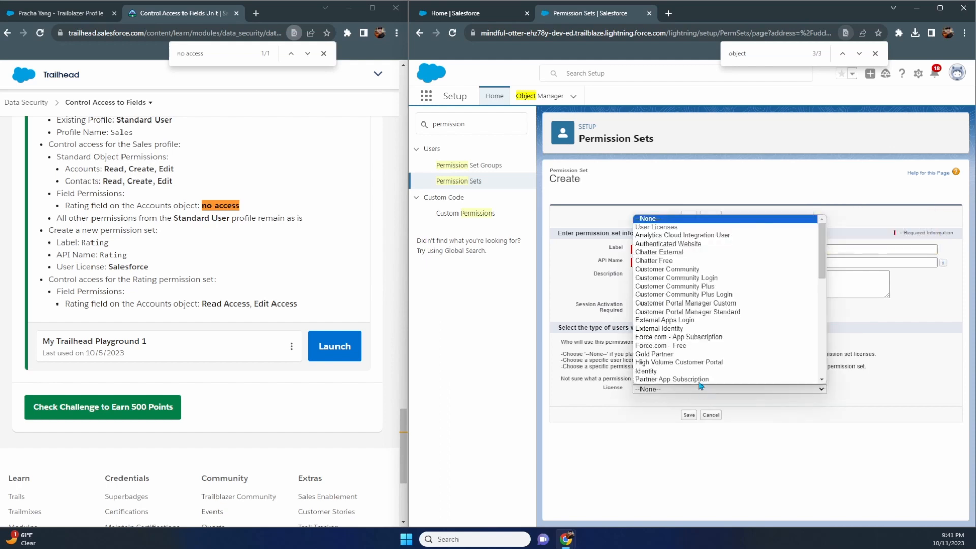
{"action": "scroll", "coordinate": [694, 357], "scroll_direction": "down", "scroll_amount": 10}
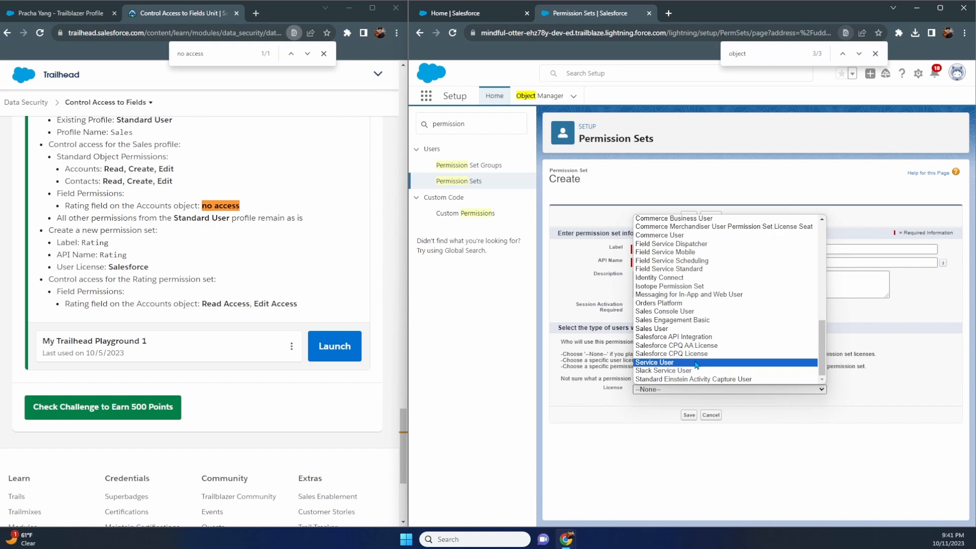
{"action": "scroll", "coordinate": [318, 303], "scroll_direction": "up", "scroll_amount": 5}
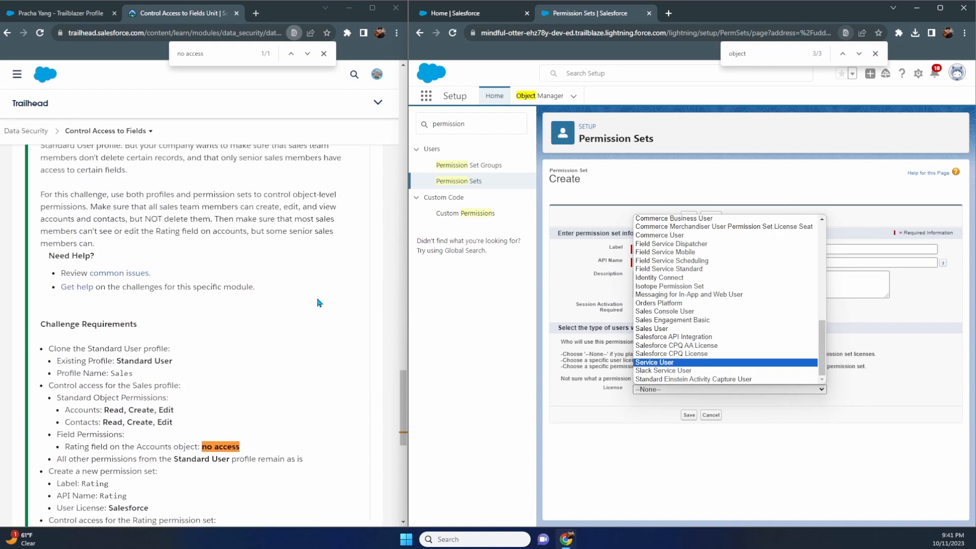
{"action": "scroll", "coordinate": [319, 302], "scroll_direction": "up", "scroll_amount": 2}
{"action": "scroll", "coordinate": [318, 302], "scroll_direction": "down", "scroll_amount": 3}
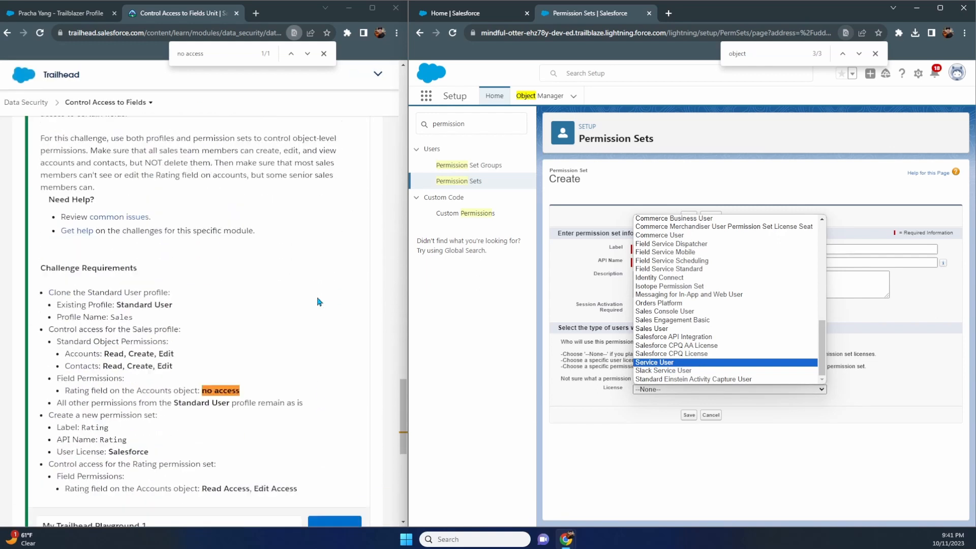
{"action": "scroll", "coordinate": [318, 302], "scroll_direction": "down", "scroll_amount": 2}
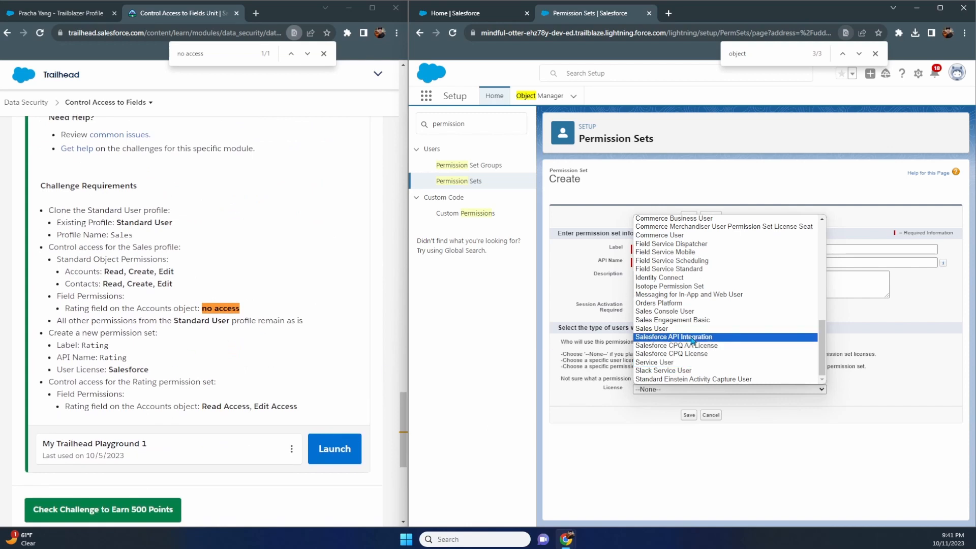
{"action": "scroll", "coordinate": [692, 325], "scroll_direction": "up", "scroll_amount": 5}
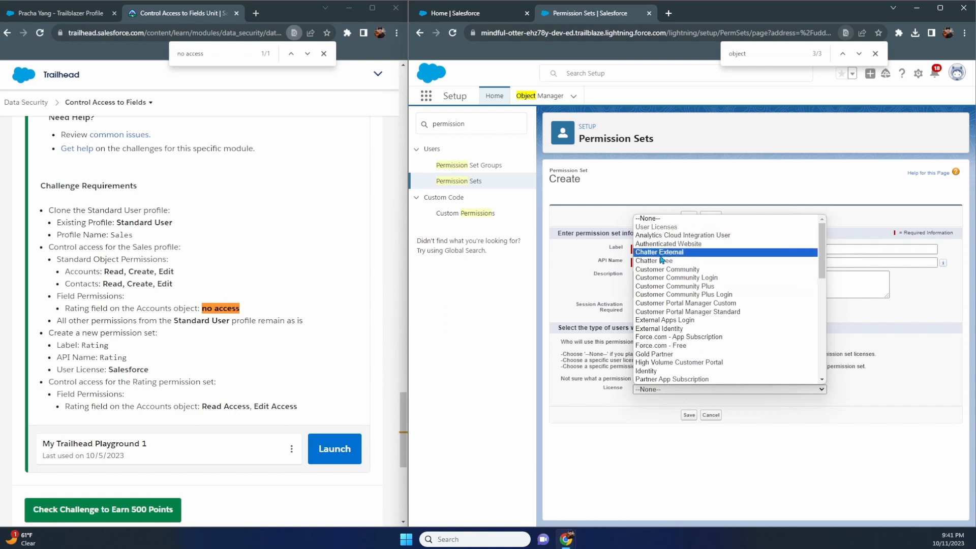
{"action": "scroll", "coordinate": [664, 281], "scroll_direction": "down", "scroll_amount": 4}
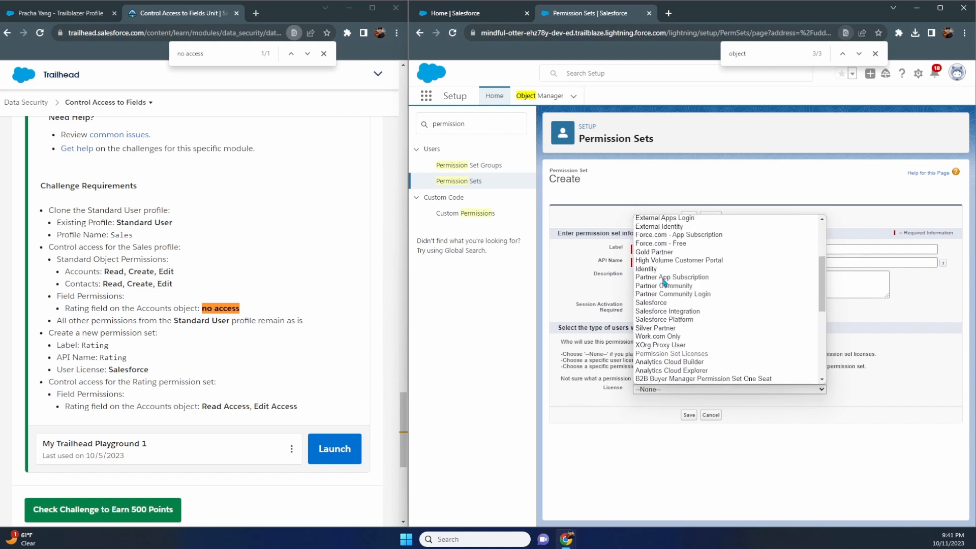
{"action": "left_click", "coordinate": [665, 302]}
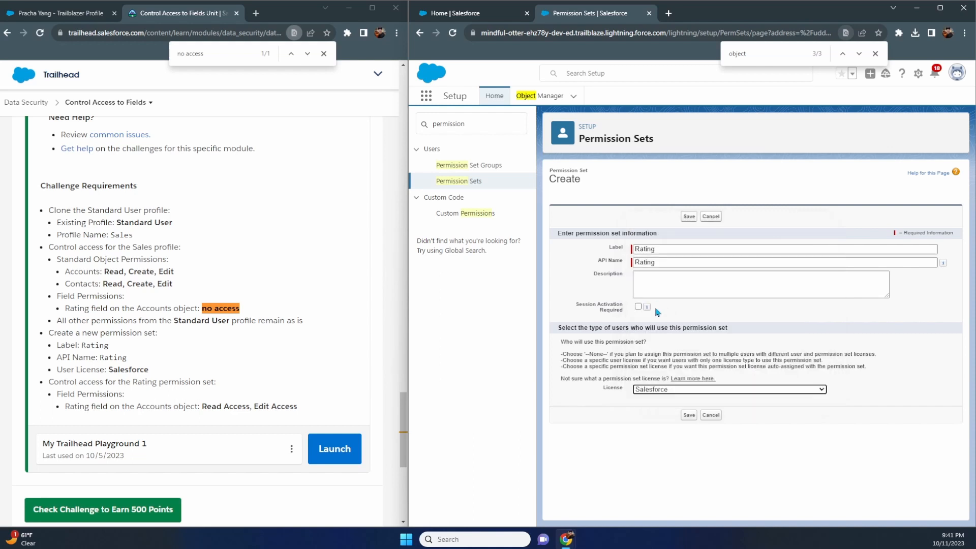
{"action": "left_click", "coordinate": [688, 415]}
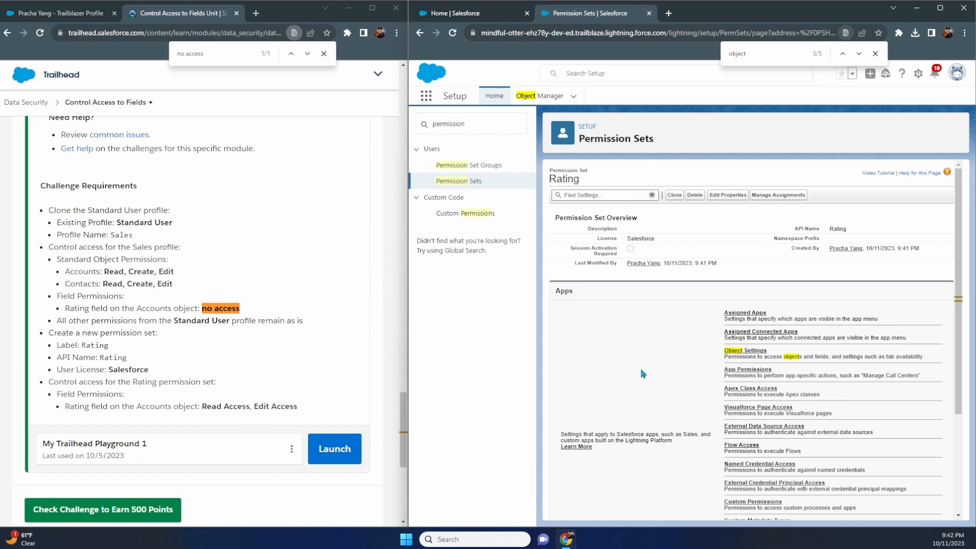
Look over the Rating permission set's overview and its editable properties, closing the properties without changes
{"action": "scroll", "coordinate": [643, 374], "scroll_direction": "down", "scroll_amount": 3}
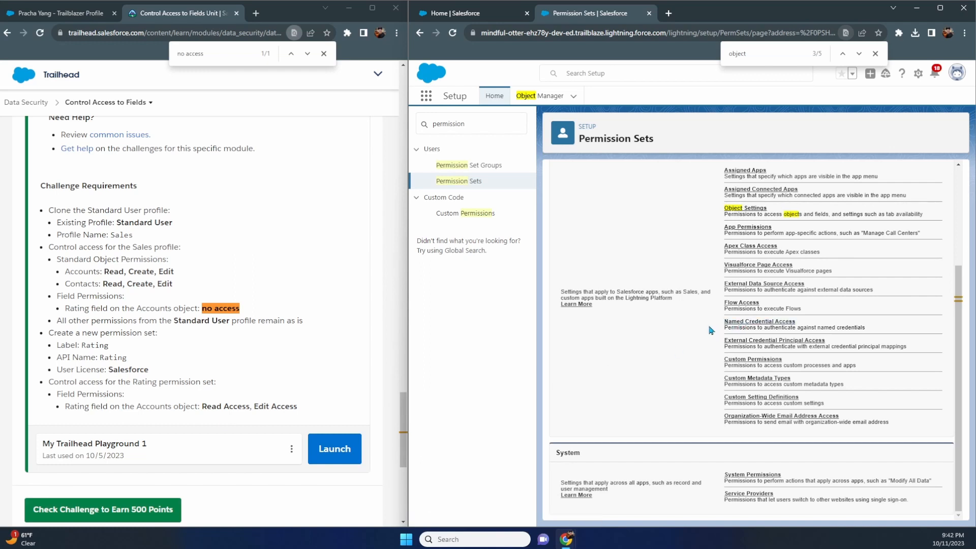
{"action": "scroll", "coordinate": [709, 330], "scroll_direction": "up", "scroll_amount": 3}
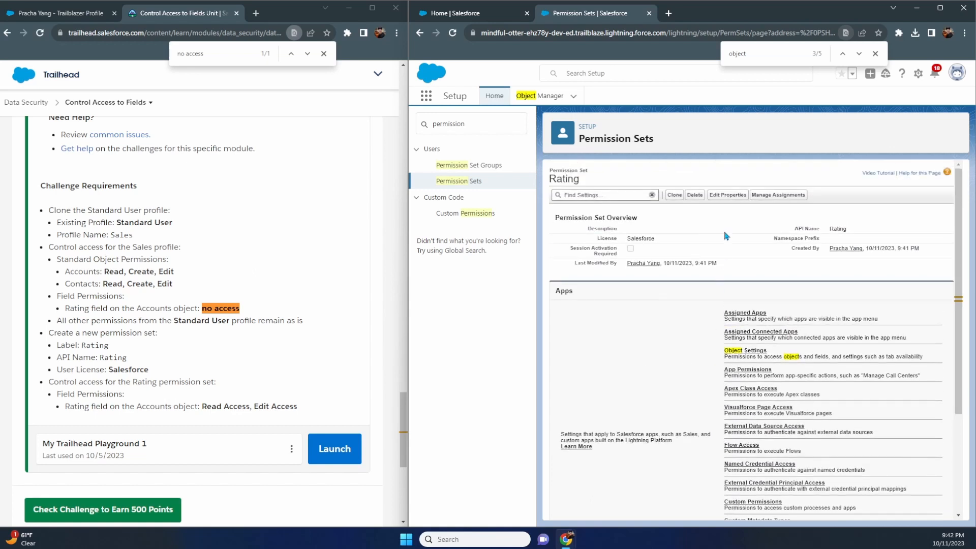
{"action": "left_click", "coordinate": [728, 196]}
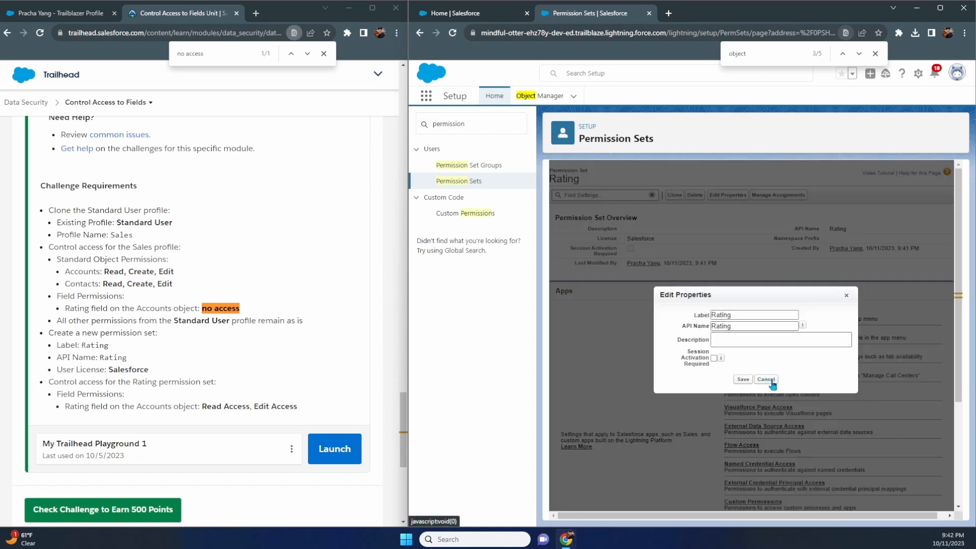
{"action": "left_click", "coordinate": [768, 379]}
Open the Rating permission set's current assignments and read Trailhead's instructions on managing assignments
{"action": "left_click", "coordinate": [774, 195]}
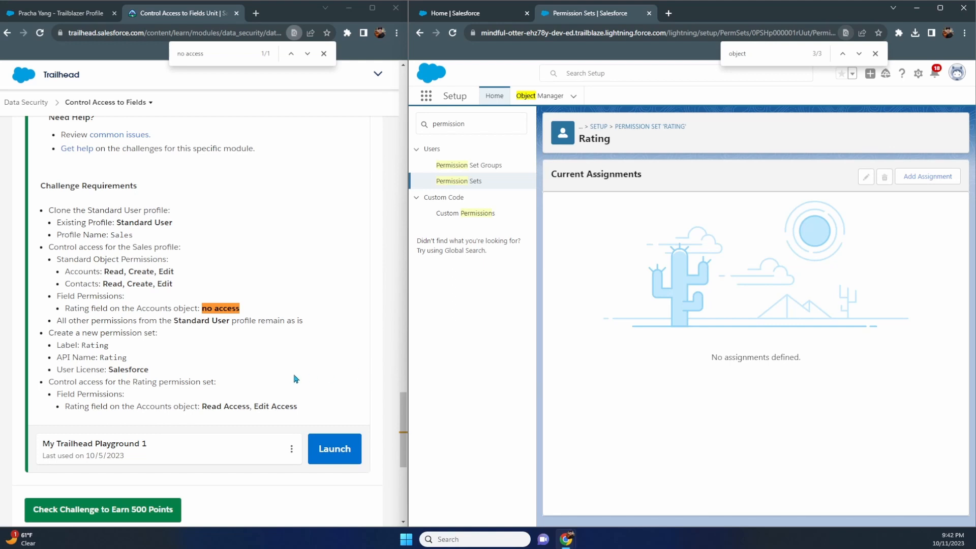
{"action": "scroll", "coordinate": [294, 377], "scroll_direction": "up", "scroll_amount": 10}
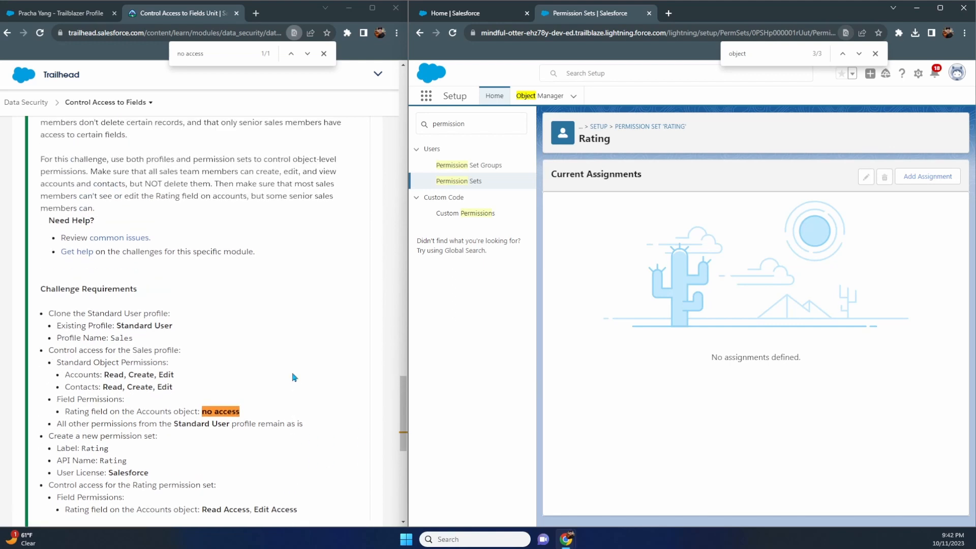
{"action": "scroll", "coordinate": [294, 377], "scroll_direction": "up", "scroll_amount": 6}
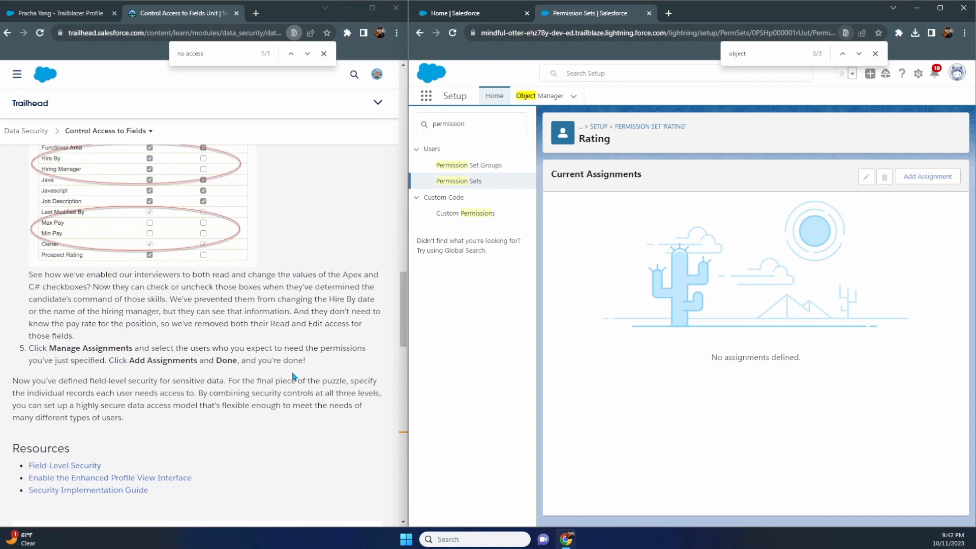
{"action": "scroll", "coordinate": [277, 375], "scroll_direction": "up", "scroll_amount": 3}
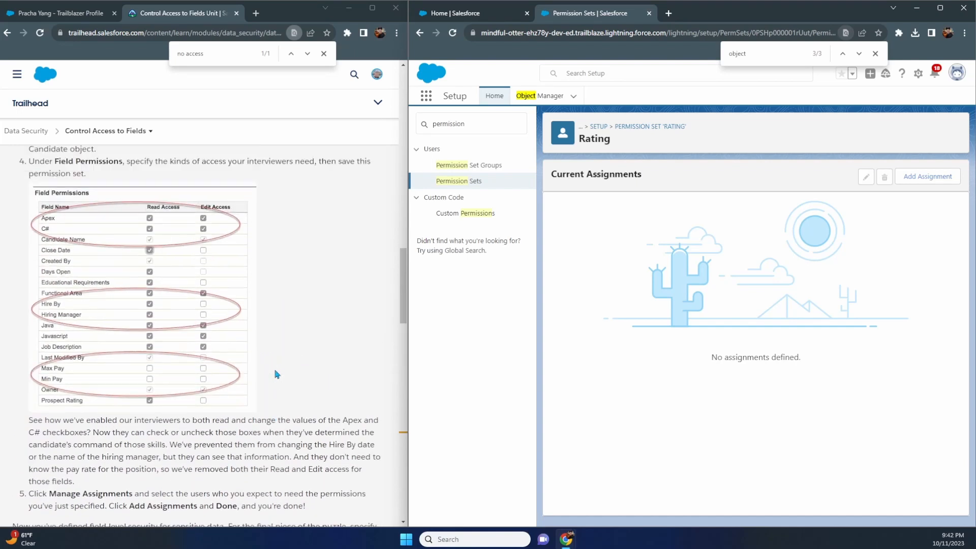
{"action": "scroll", "coordinate": [277, 375], "scroll_direction": "up", "scroll_amount": 1}
{"action": "scroll", "coordinate": [277, 375], "scroll_direction": "down", "scroll_amount": 3}
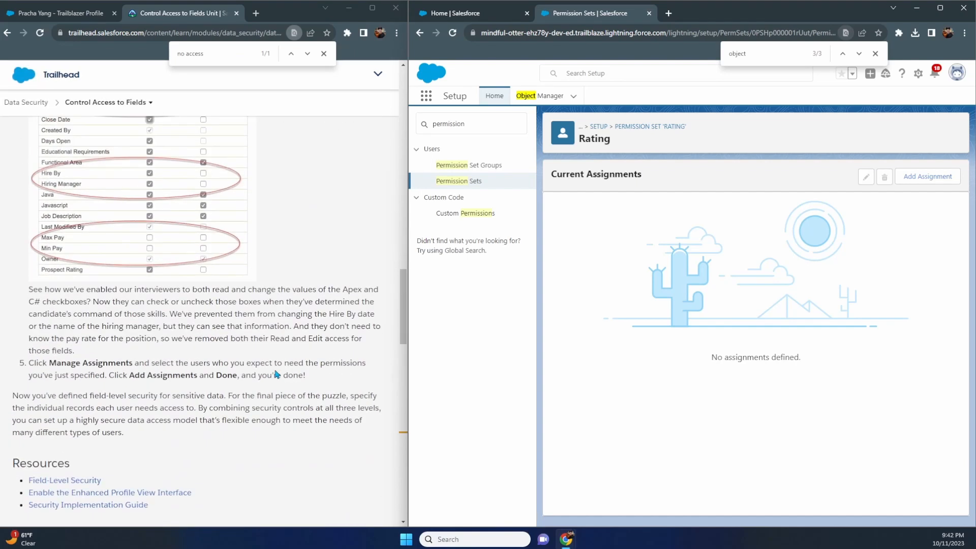
Inspect the users available for assignment, cancel the assignment, and reopen the Rating permission set from the recently used items
{"action": "left_click", "coordinate": [921, 178]}
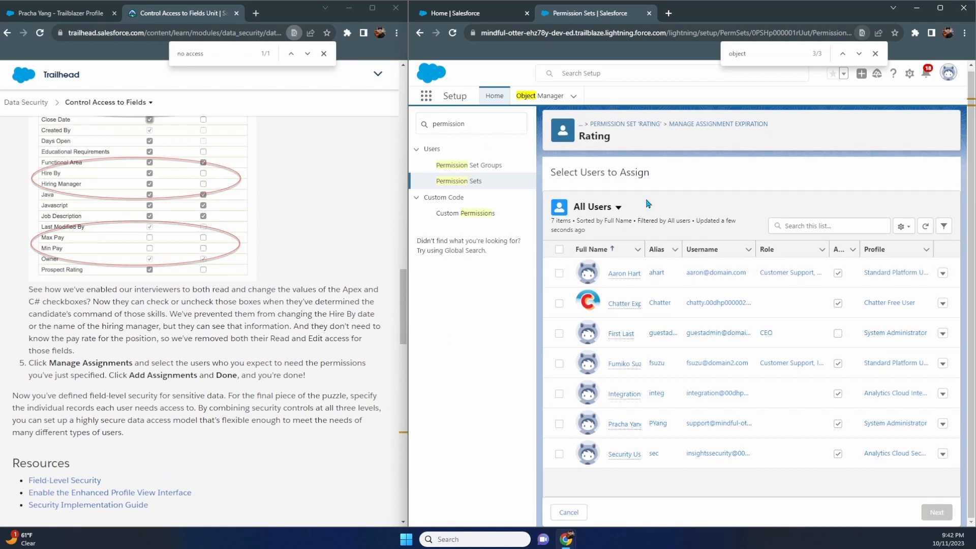
{"action": "left_click", "coordinate": [577, 515]}
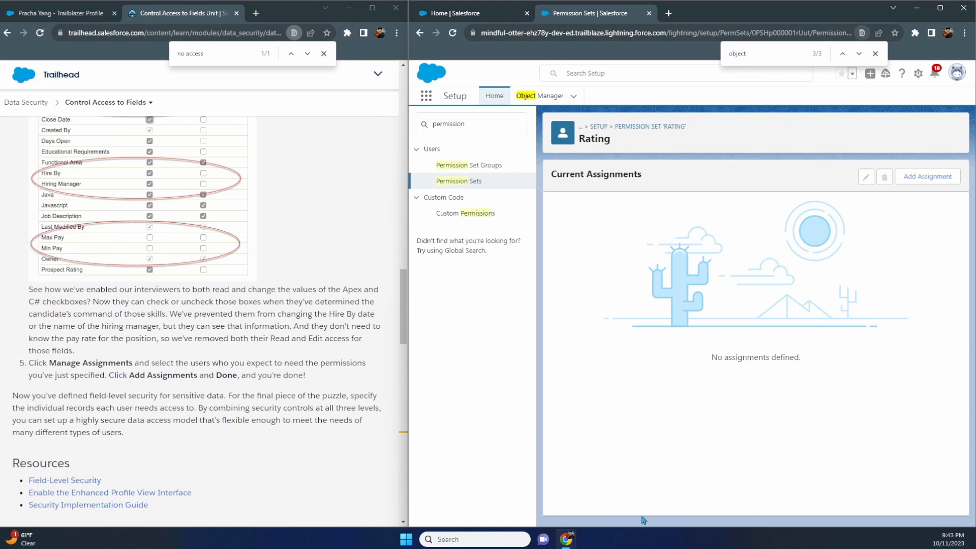
{"action": "left_click", "coordinate": [613, 129]}
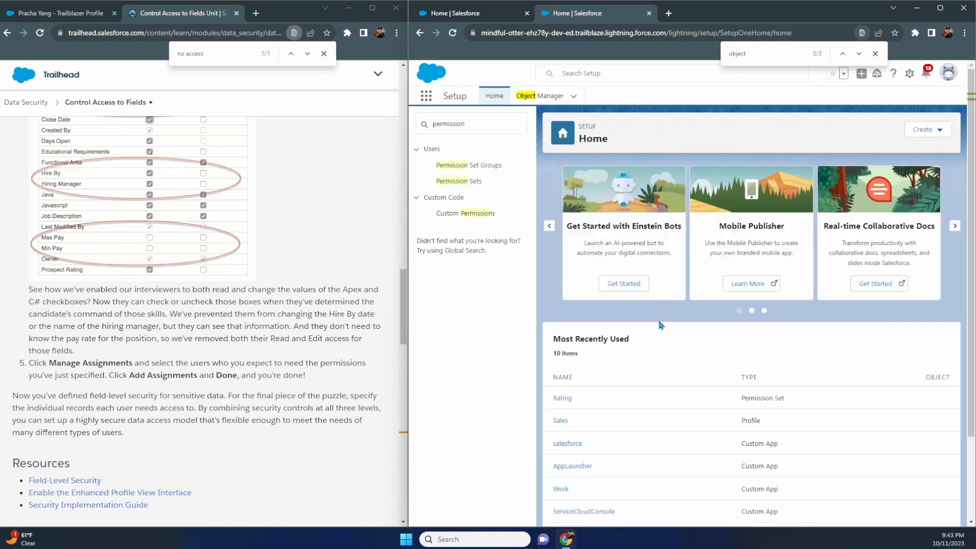
{"action": "scroll", "coordinate": [661, 323], "scroll_direction": "down", "scroll_amount": 2}
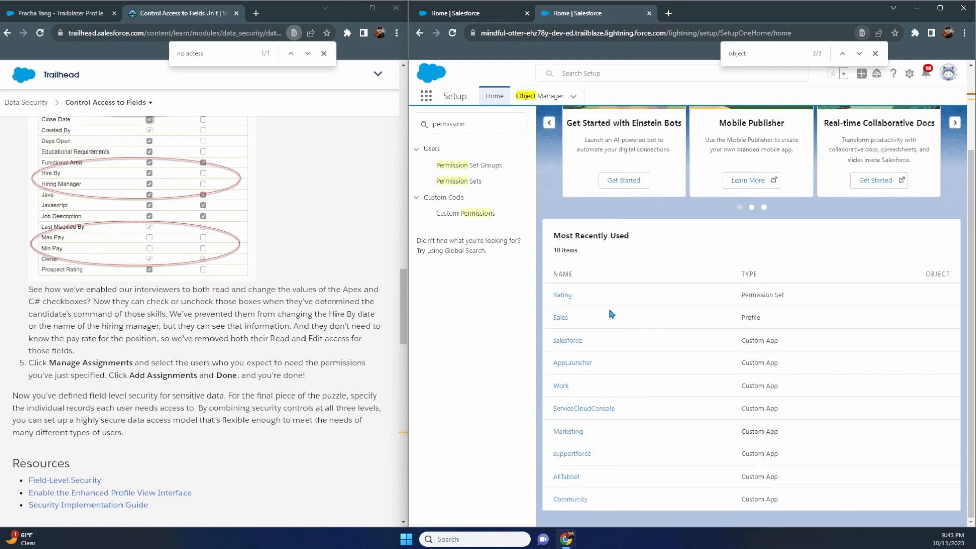
{"action": "left_click", "coordinate": [566, 297]}
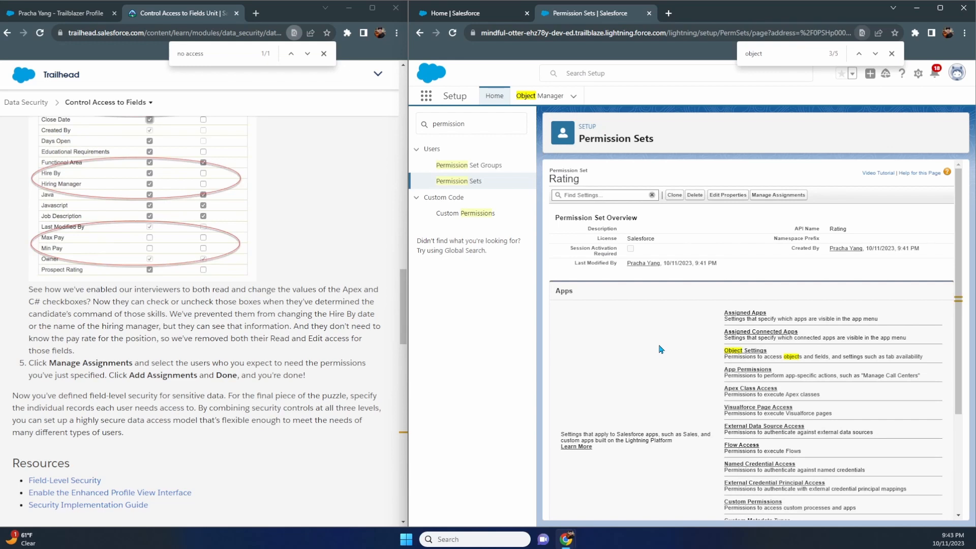
Examine the System Permissions of the Rating permission set and return to its overview
{"action": "scroll", "coordinate": [661, 349], "scroll_direction": "down", "scroll_amount": 3}
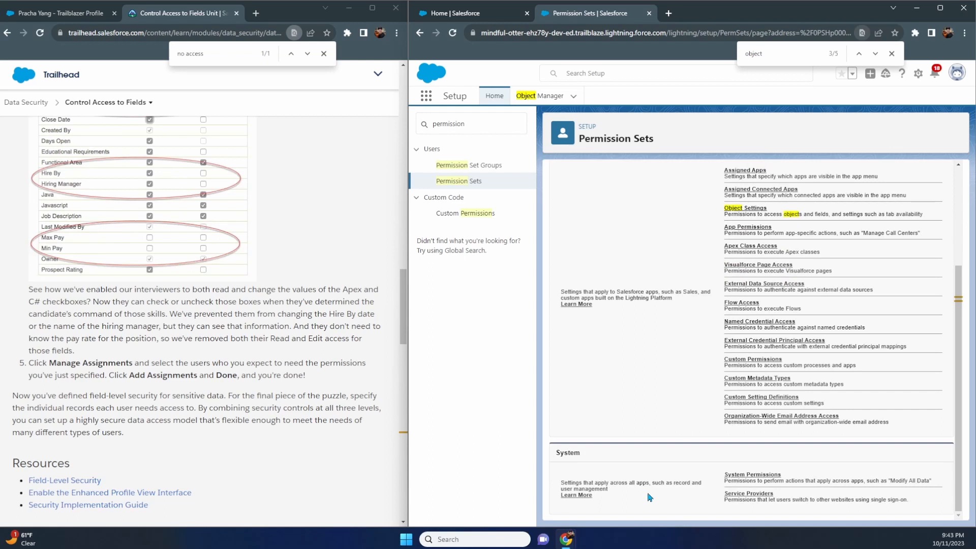
{"action": "left_click", "coordinate": [738, 476]}
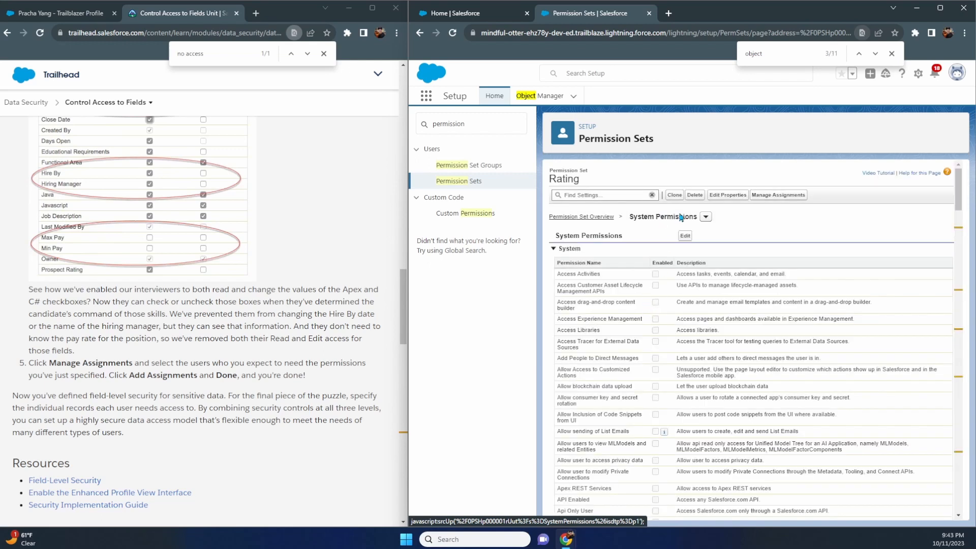
{"action": "scroll", "coordinate": [680, 218], "scroll_direction": "down", "scroll_amount": 6}
{"action": "scroll", "coordinate": [680, 218], "scroll_direction": "down", "scroll_amount": 20}
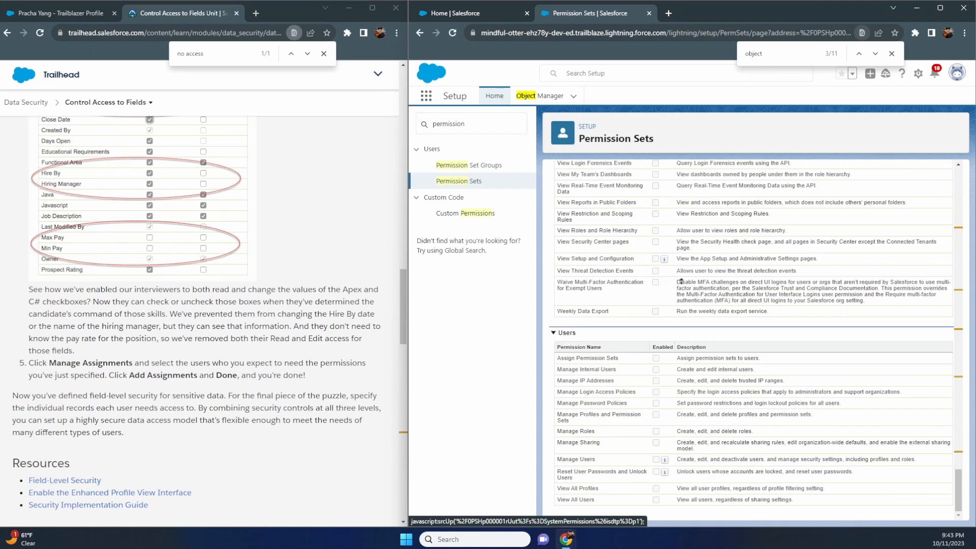
{"action": "scroll", "coordinate": [681, 280], "scroll_direction": "up", "scroll_amount": 20}
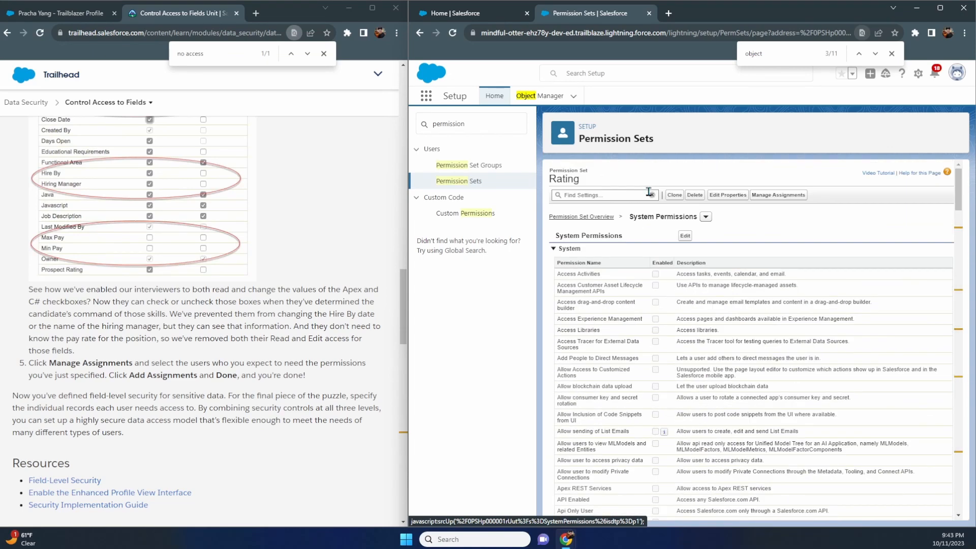
{"action": "left_click", "coordinate": [582, 218]}
Follow Trailhead's field permission instructions to open the Accounts object settings of the Rating permission set
{"action": "scroll", "coordinate": [237, 336], "scroll_direction": "up", "scroll_amount": 6}
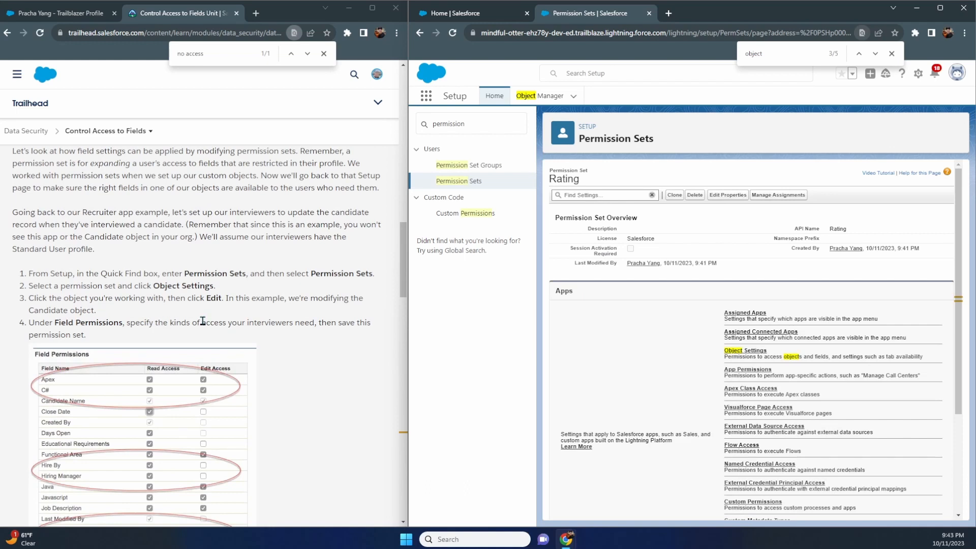
{"action": "scroll", "coordinate": [652, 317], "scroll_direction": "down", "scroll_amount": 1}
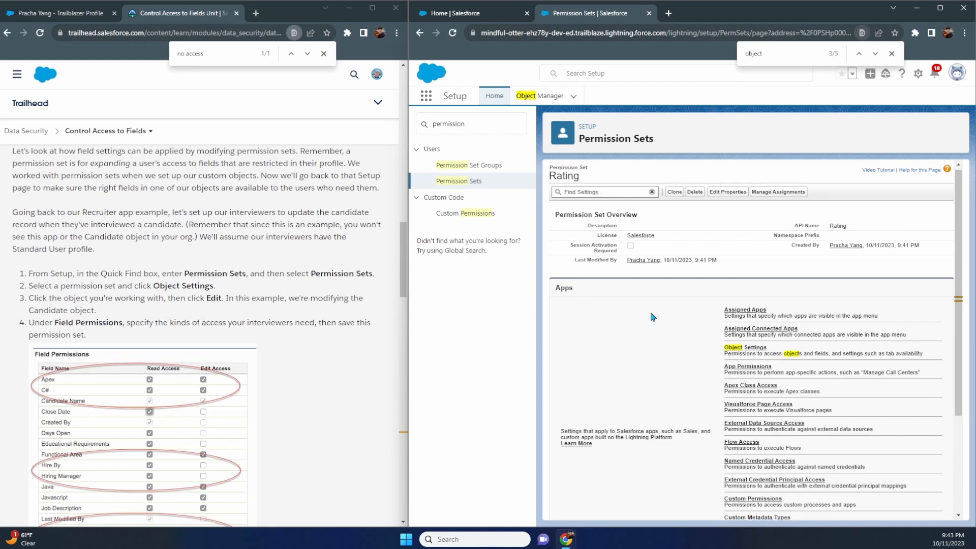
{"action": "scroll", "coordinate": [653, 316], "scroll_direction": "down", "scroll_amount": 1}
{"action": "scroll", "coordinate": [658, 326], "scroll_direction": "down", "scroll_amount": 1}
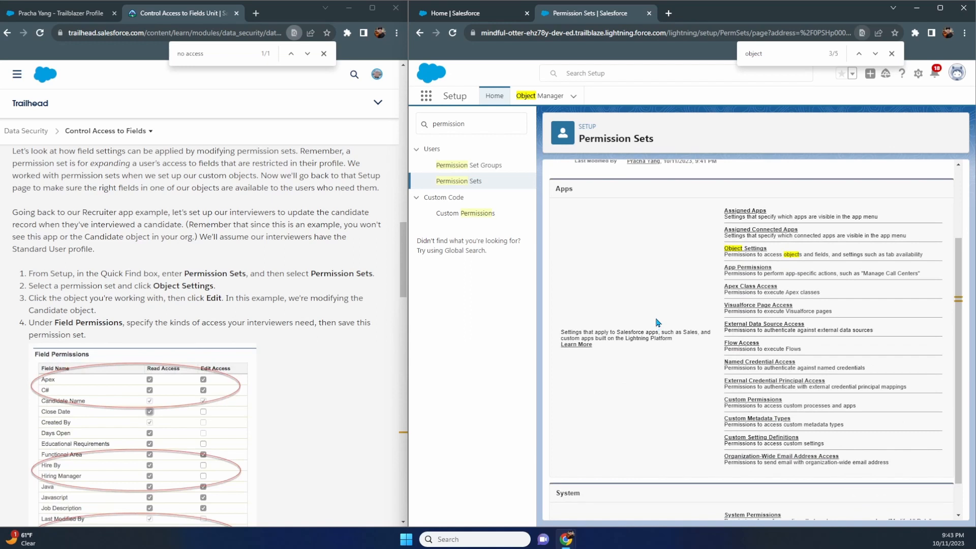
{"action": "scroll", "coordinate": [657, 323], "scroll_direction": "up", "scroll_amount": 2}
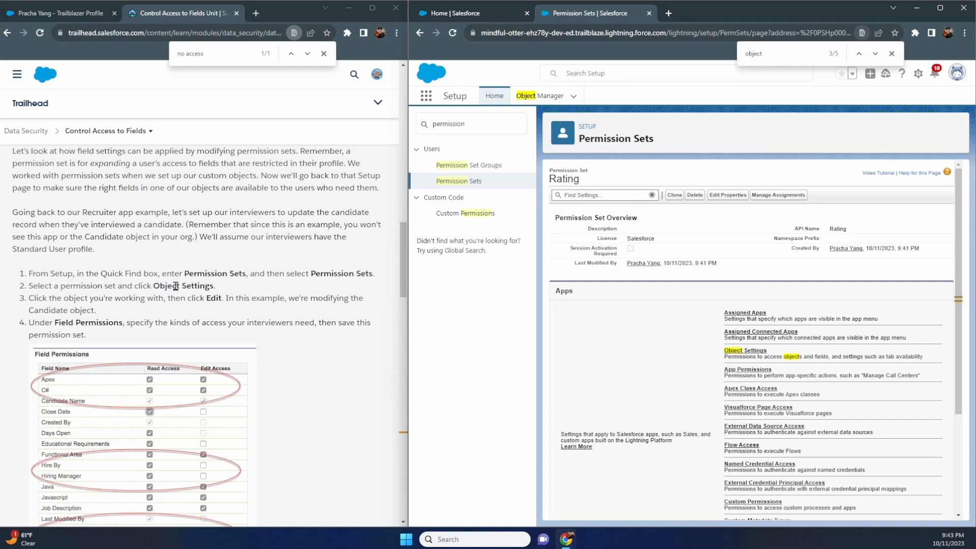
{"action": "left_click", "coordinate": [737, 351]}
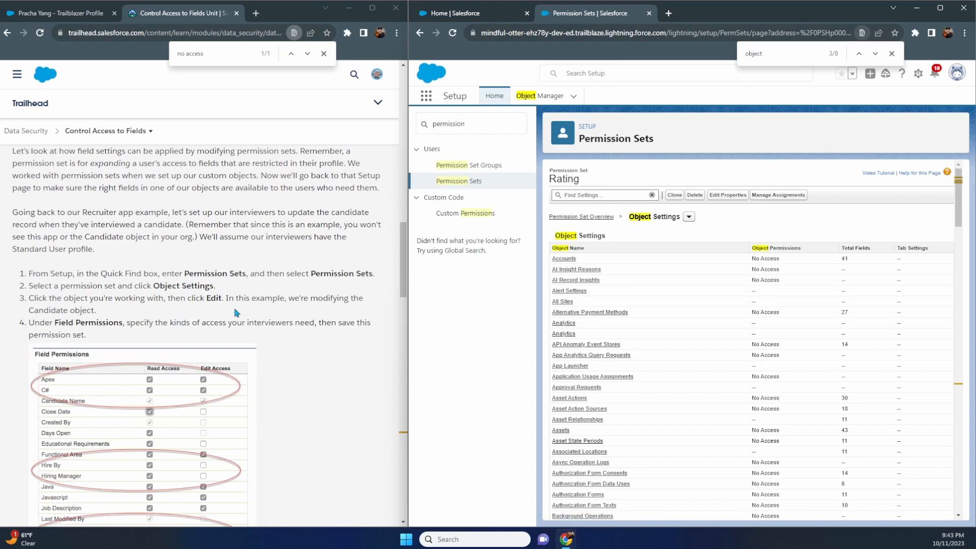
{"action": "left_click", "coordinate": [561, 259]}
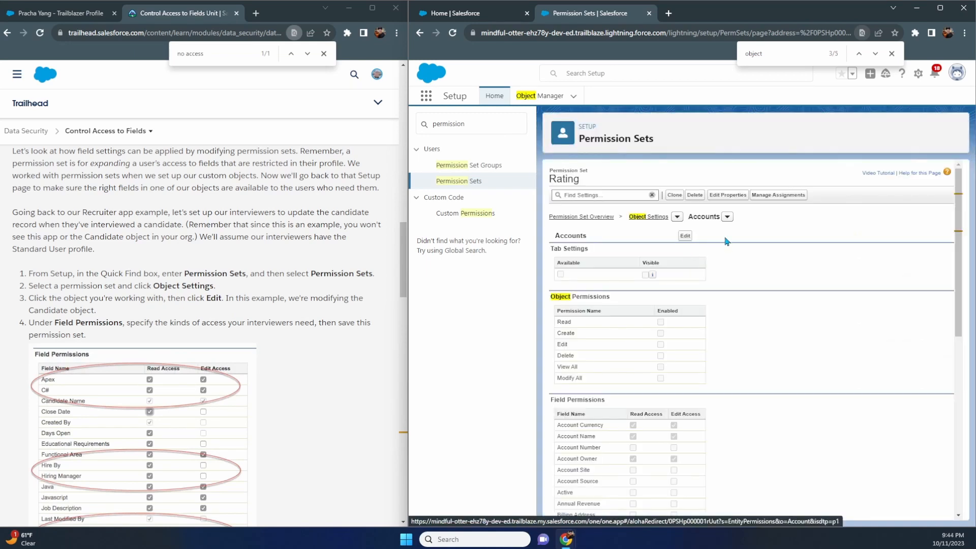
Enable the Read and Edit object permissions for Accounts in the Rating permission set and save
{"action": "left_click", "coordinate": [685, 236]}
{"action": "scroll", "coordinate": [323, 318], "scroll_direction": "down", "scroll_amount": 6}
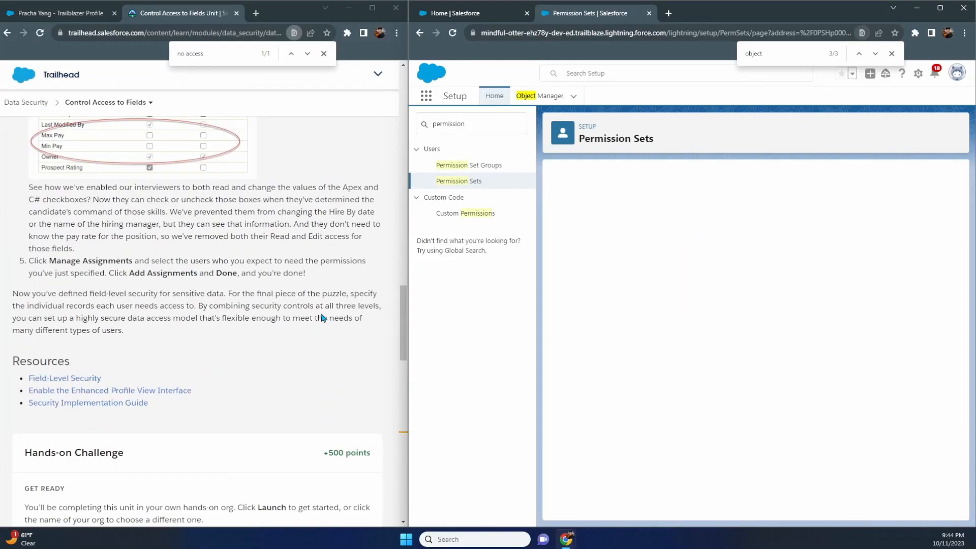
{"action": "scroll", "coordinate": [323, 318], "scroll_direction": "down", "scroll_amount": 10}
{"action": "scroll", "coordinate": [324, 319], "scroll_direction": "up", "scroll_amount": 1}
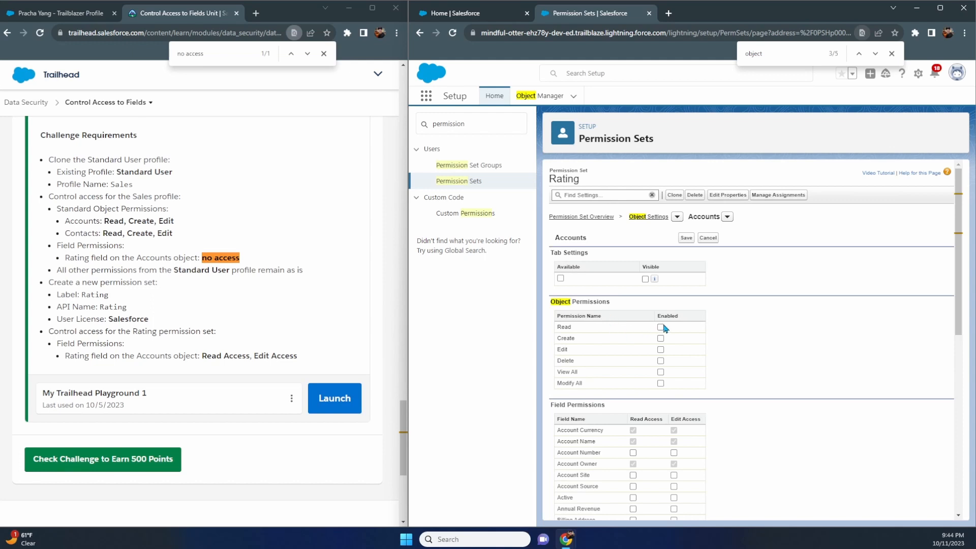
{"action": "left_click", "coordinate": [662, 353]}
{"action": "left_click", "coordinate": [688, 239]}
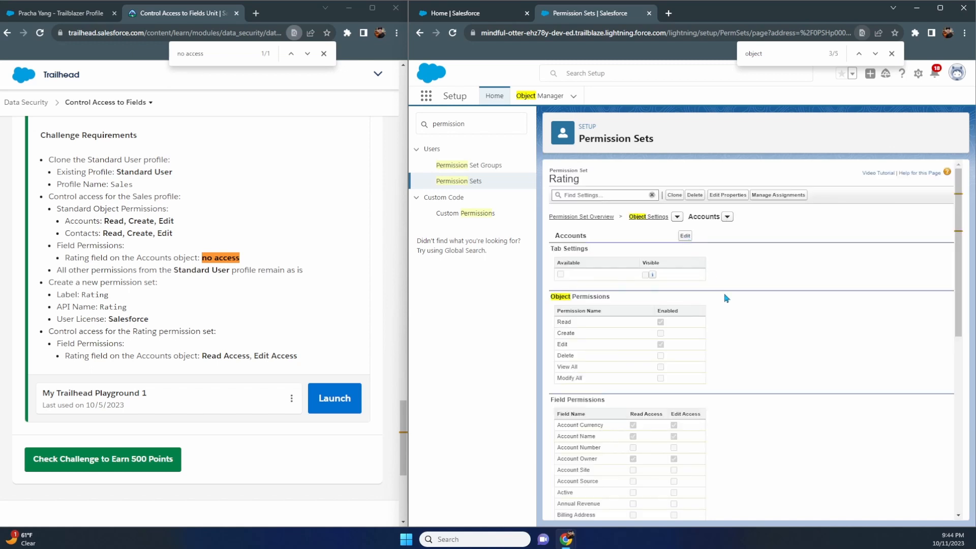
Look through the saved Accounts field permissions of the Rating permission set, down to the Rating field
{"action": "scroll", "coordinate": [727, 300], "scroll_direction": "down", "scroll_amount": 1}
{"action": "scroll", "coordinate": [727, 300], "scroll_direction": "down", "scroll_amount": 7}
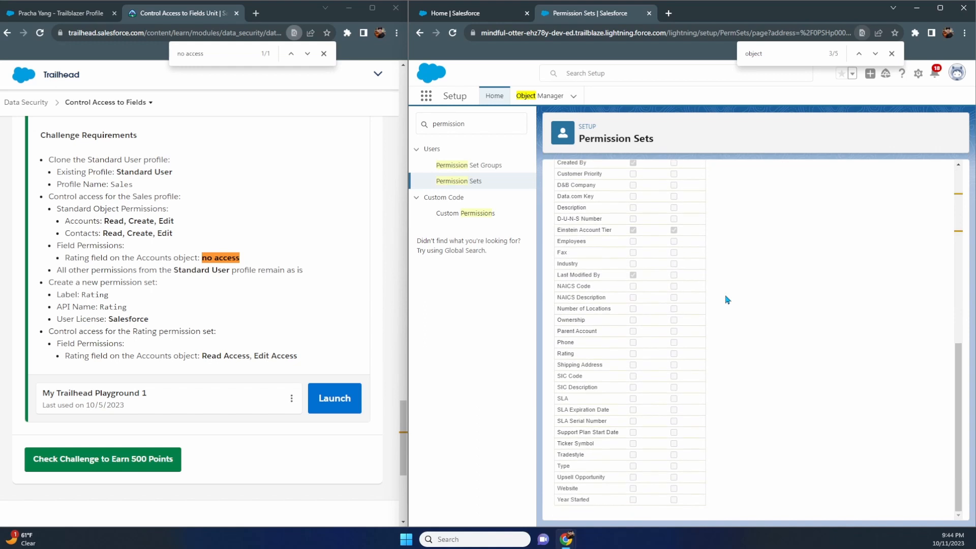
{"action": "scroll", "coordinate": [727, 300], "scroll_direction": "up", "scroll_amount": 10}
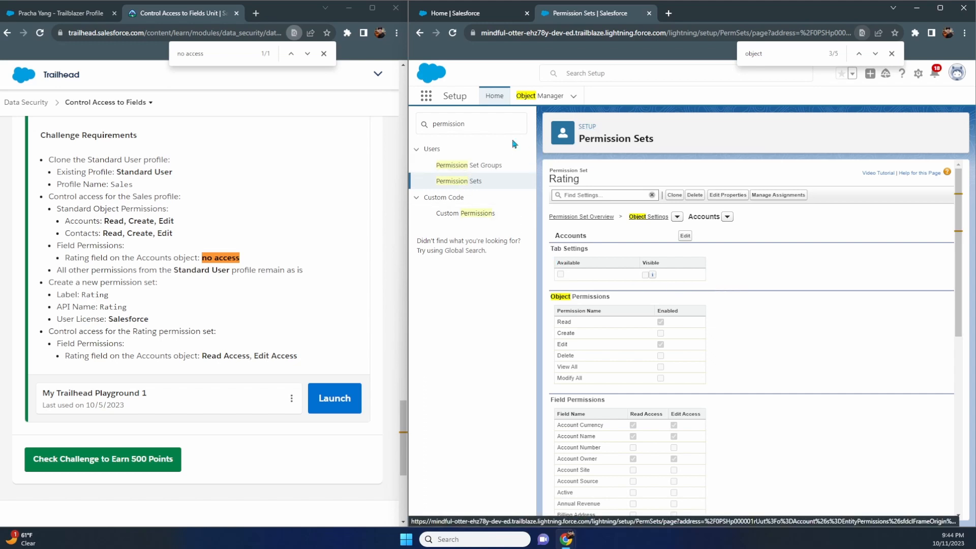
Reread the challenge requirements for the Sales profile and Rating permission set, and submit the challenge for checking
{"action": "left_click", "coordinate": [486, 124]}
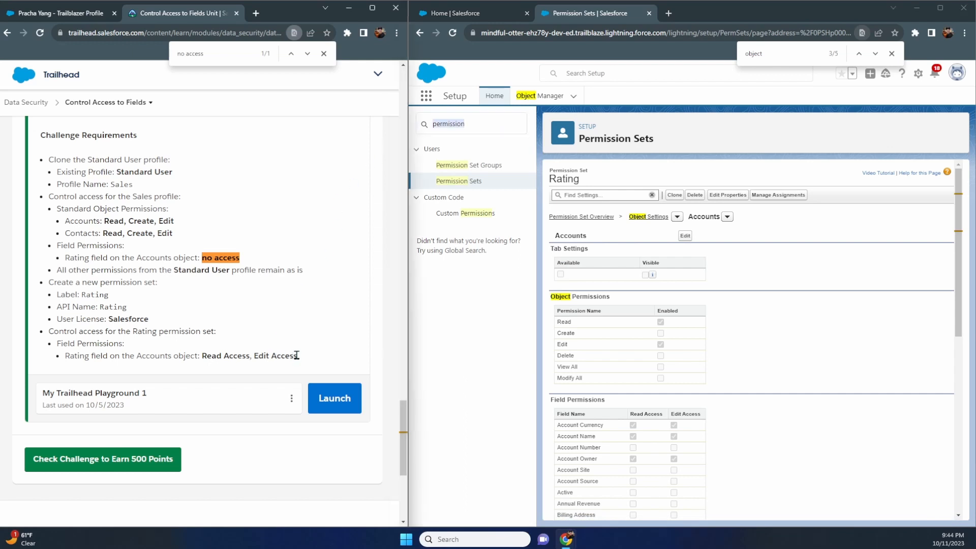
{"action": "left_click_drag", "start_coordinate": [297, 356], "coordinate": [51, 283]}
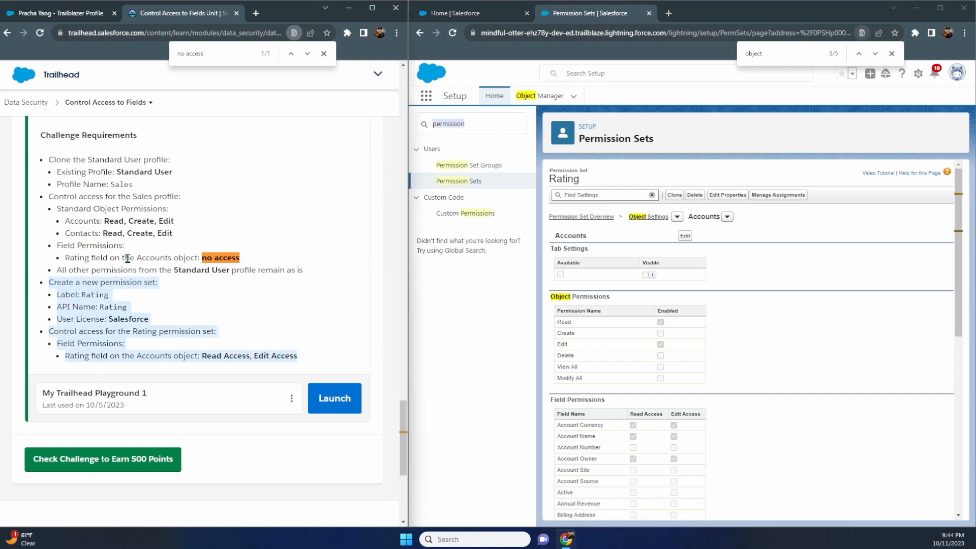
{"action": "left_click_drag", "start_coordinate": [178, 235], "coordinate": [151, 228]}
{"action": "left_click_drag", "start_coordinate": [39, 179], "coordinate": [38, 167]}
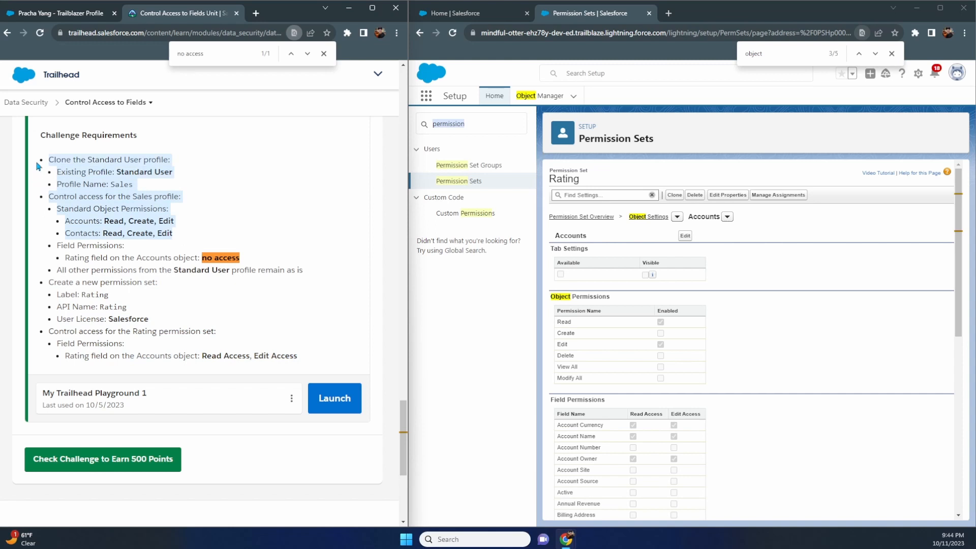
{"action": "left_click_drag", "start_coordinate": [55, 246], "coordinate": [245, 259]}
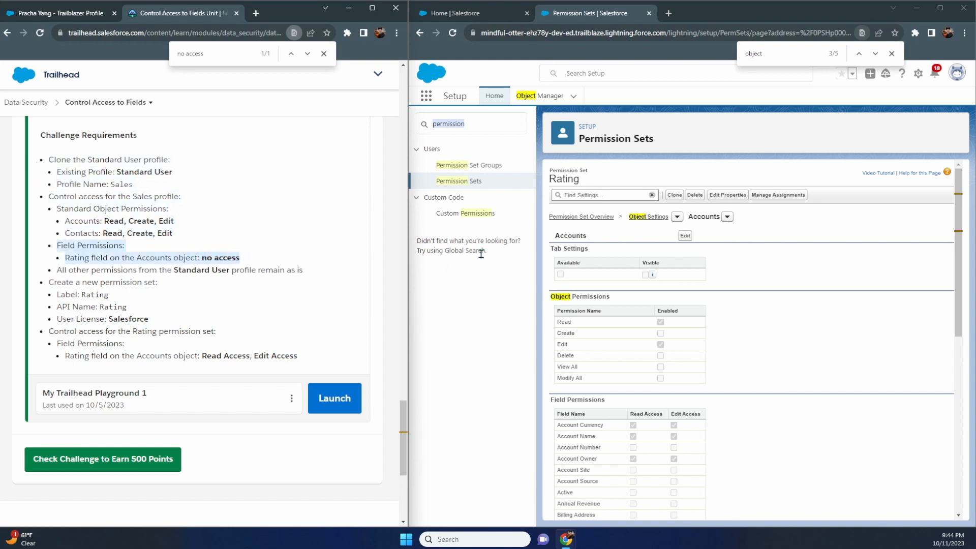
{"action": "left_click", "coordinate": [146, 457]}
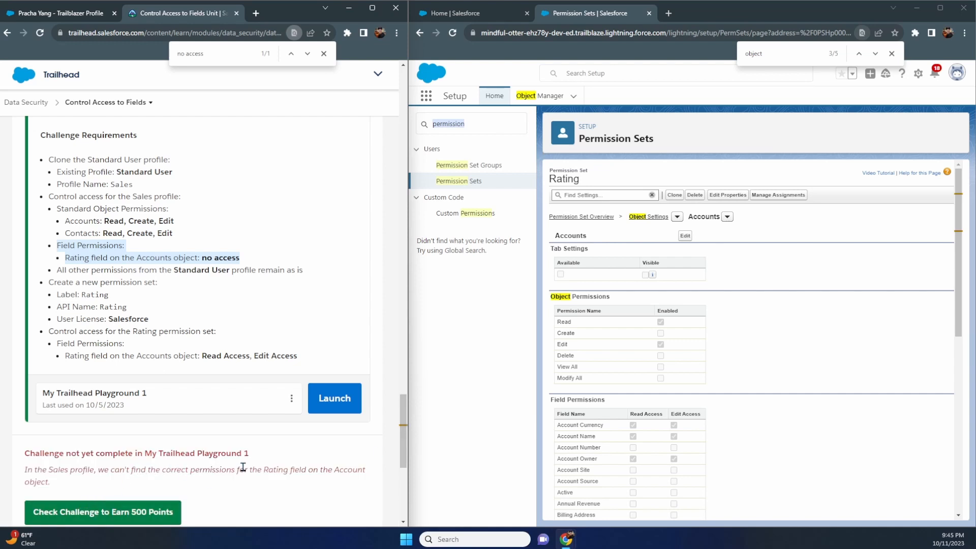
{"action": "left_click", "coordinate": [245, 259]}
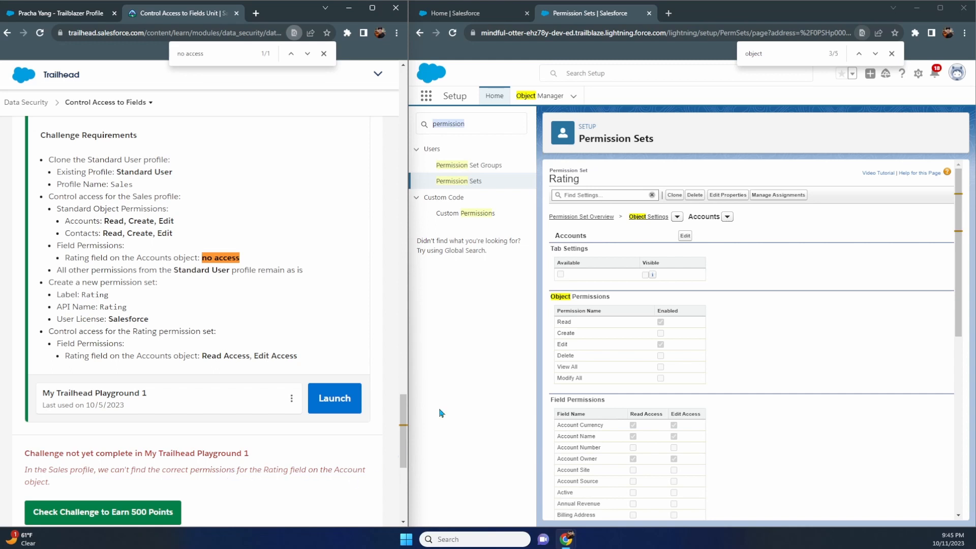
Find Profiles in Setup by searching for "profile" and open the Sales profile from the profile list
{"action": "left_click", "coordinate": [485, 125]}
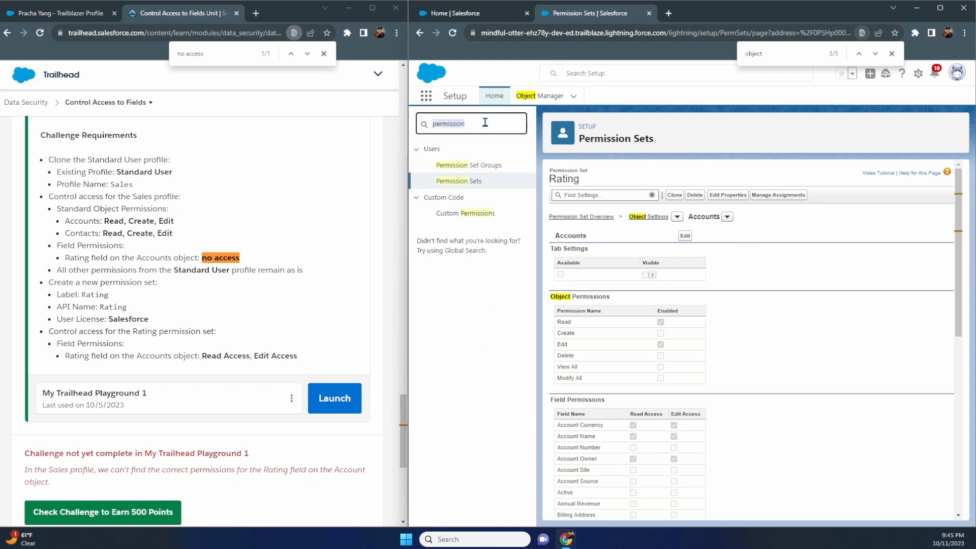
{"action": "type", "text": "profile"}
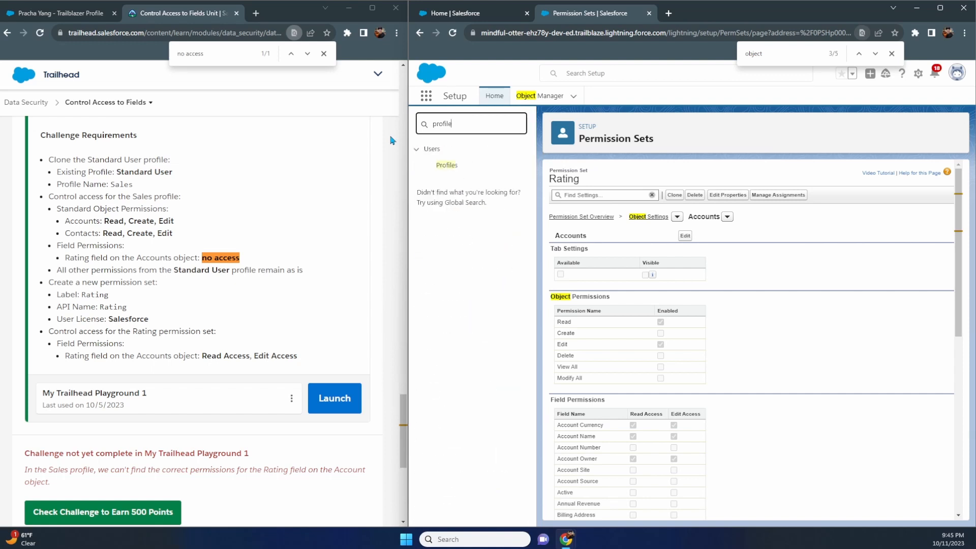
{"action": "left_click", "coordinate": [448, 165]}
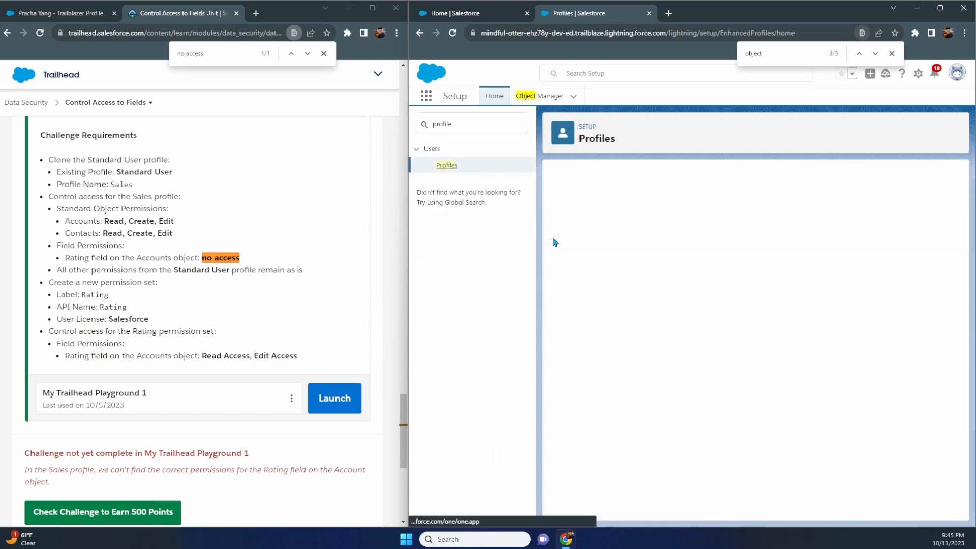
{"action": "scroll", "coordinate": [680, 323], "scroll_direction": "down", "scroll_amount": 2}
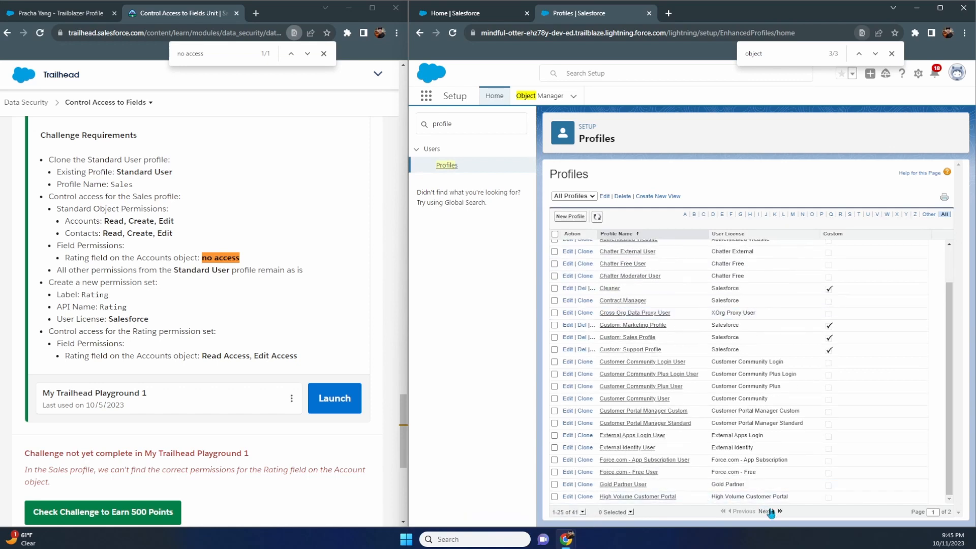
{"action": "left_click", "coordinate": [767, 512]}
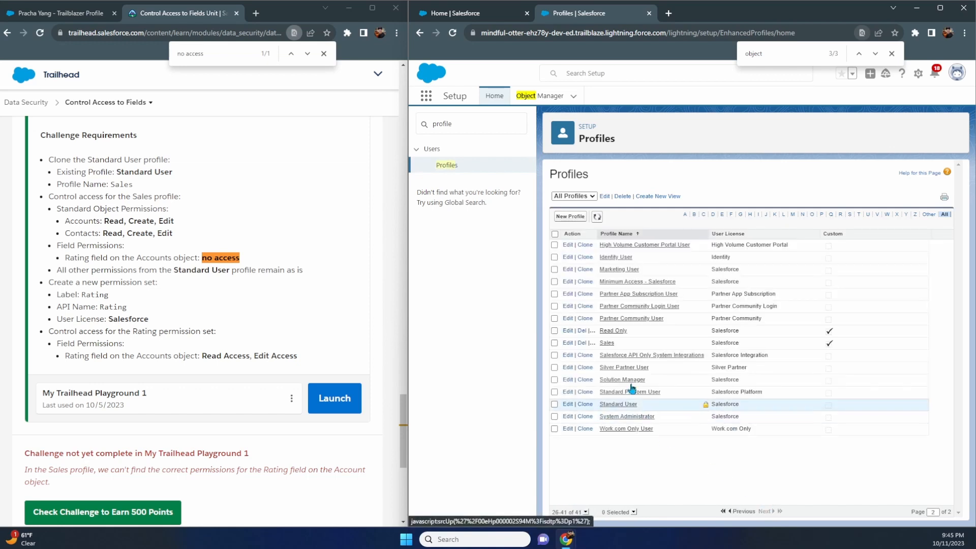
{"action": "left_click", "coordinate": [609, 344]}
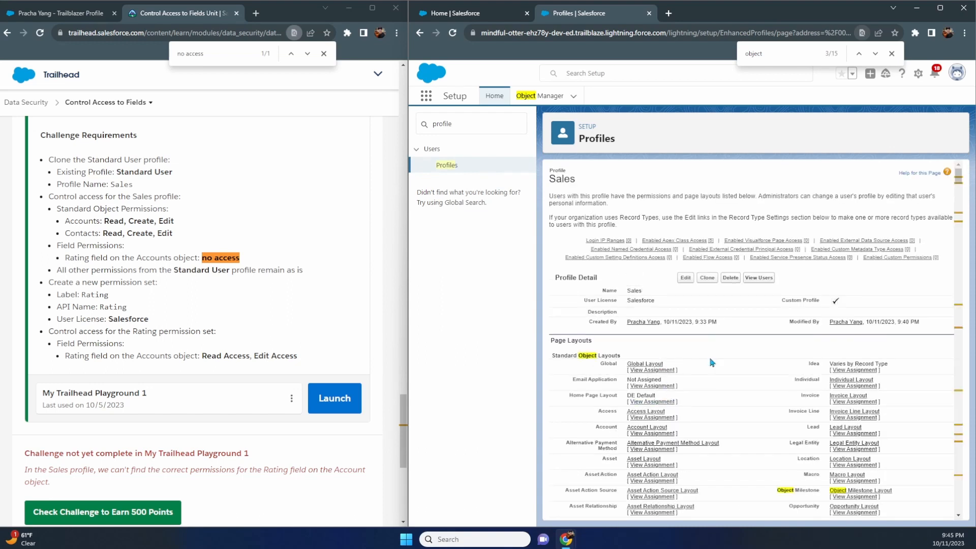
Open the Account field-level security of the Sales profile and check the Read and Edit Access of the Rating field
{"action": "scroll", "coordinate": [713, 362], "scroll_direction": "down", "scroll_amount": 2}
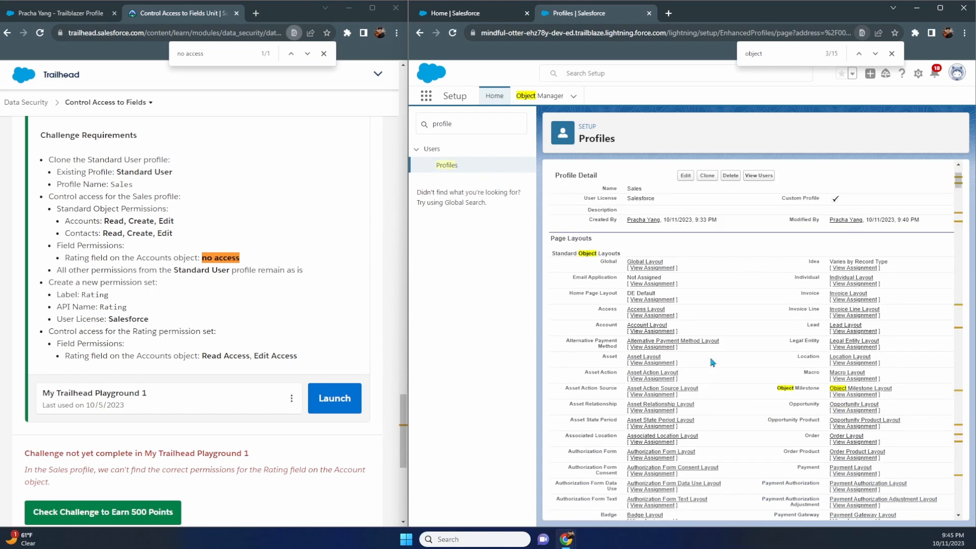
{"action": "scroll", "coordinate": [600, 255], "scroll_direction": "down", "scroll_amount": 7}
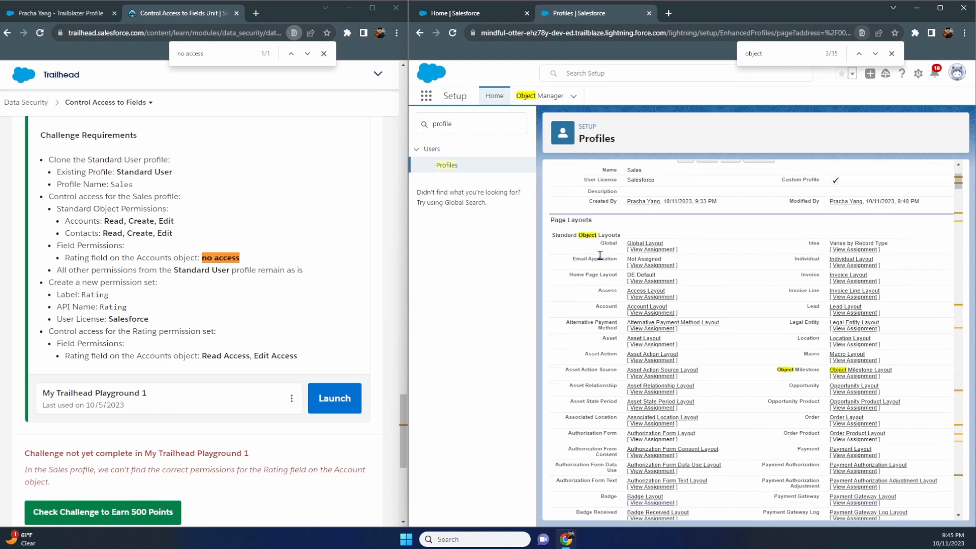
{"action": "scroll", "coordinate": [600, 255], "scroll_direction": "down", "scroll_amount": 7}
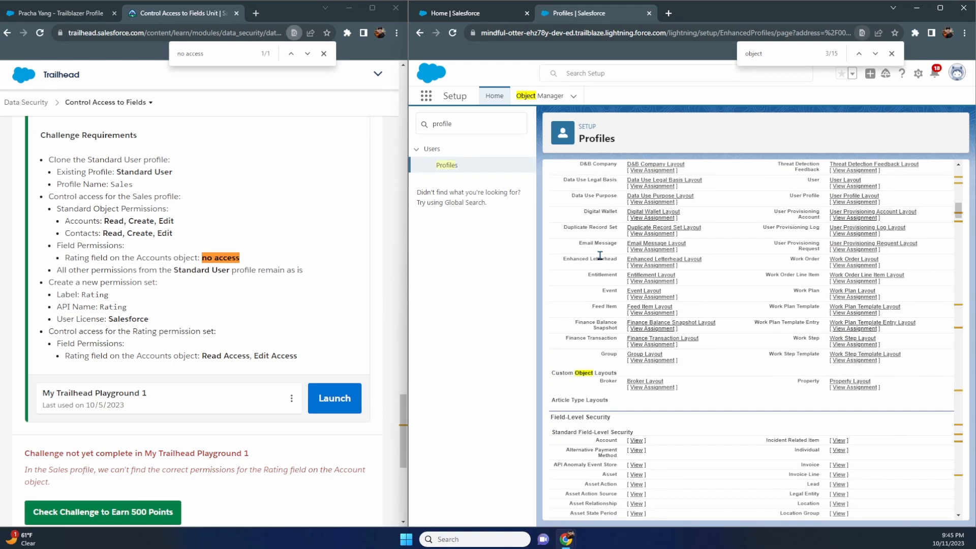
{"action": "scroll", "coordinate": [600, 255], "scroll_direction": "down", "scroll_amount": 4}
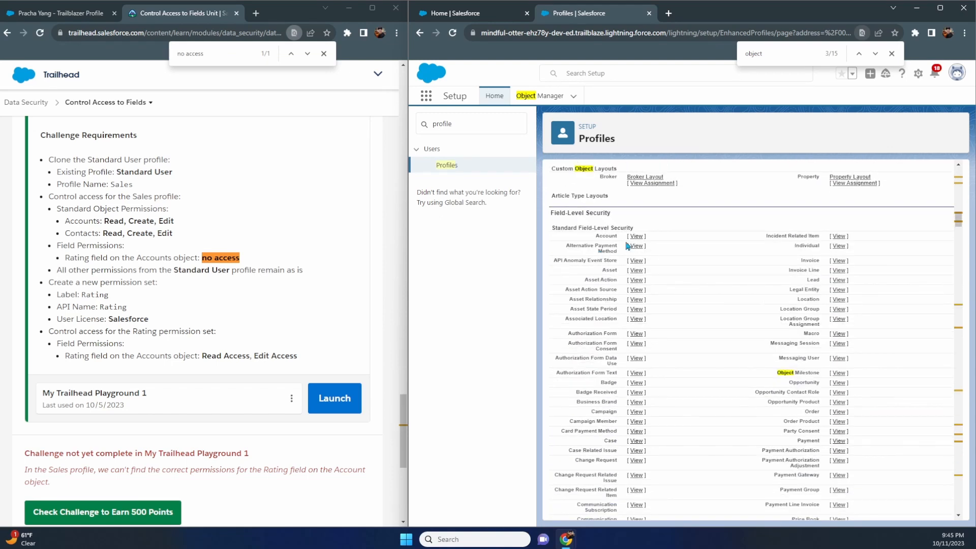
{"action": "left_click", "coordinate": [633, 237]}
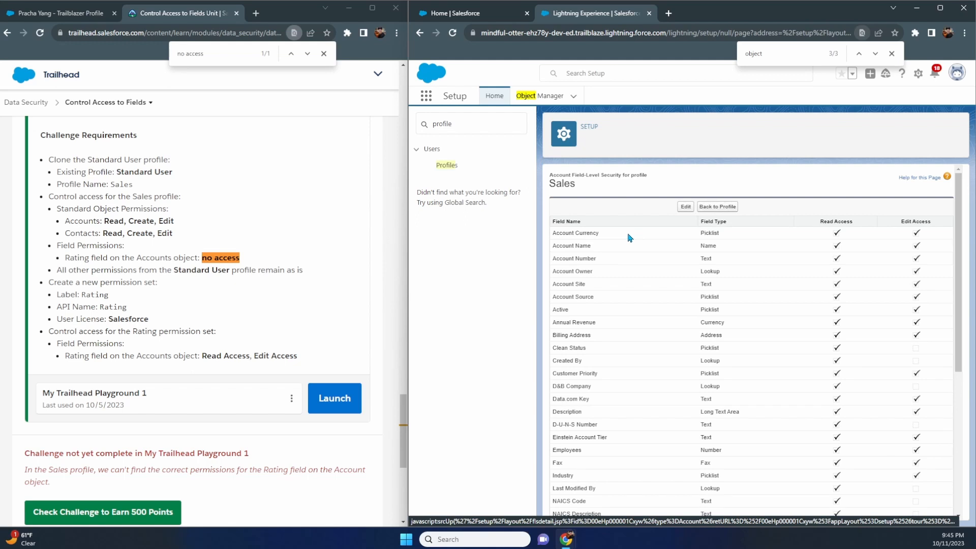
{"action": "scroll", "coordinate": [623, 243], "scroll_direction": "down", "scroll_amount": 5}
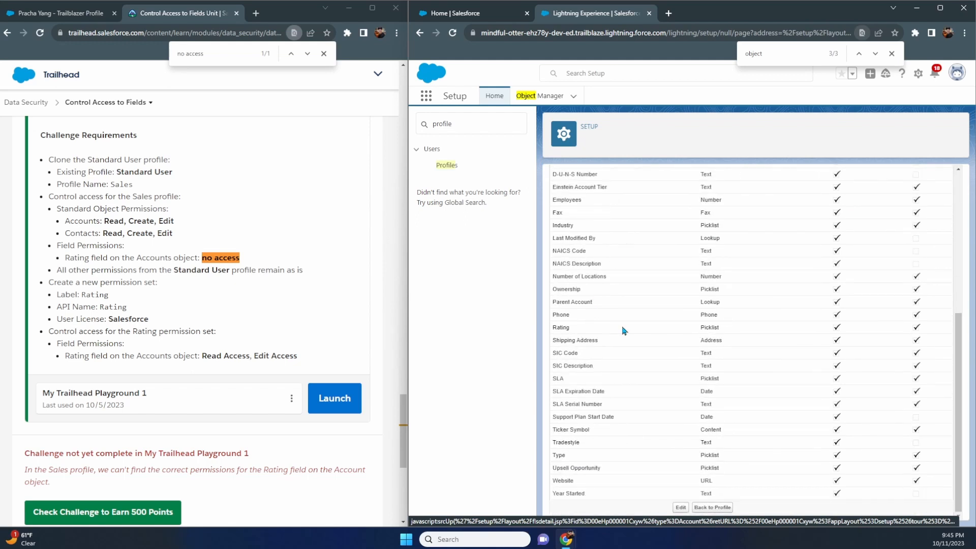
{"action": "left_click_drag", "start_coordinate": [552, 327], "coordinate": [898, 331]}
{"action": "scroll", "coordinate": [914, 317], "scroll_direction": "up", "scroll_amount": 10}
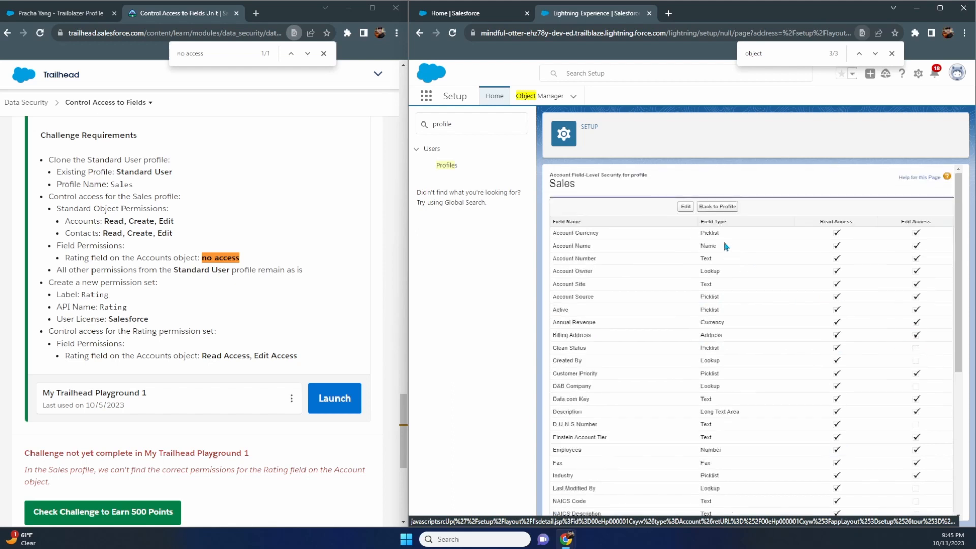
Edit the Sales profile's Account field-level security, clear Read Access for the Rating field so it has no access, and save
{"action": "left_click", "coordinate": [685, 207]}
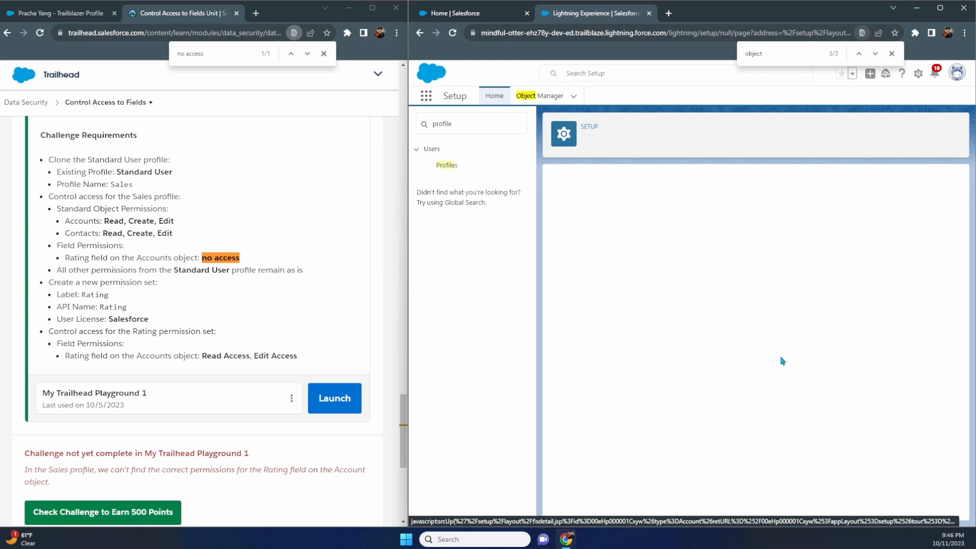
{"action": "scroll", "coordinate": [781, 361], "scroll_direction": "down", "scroll_amount": 5}
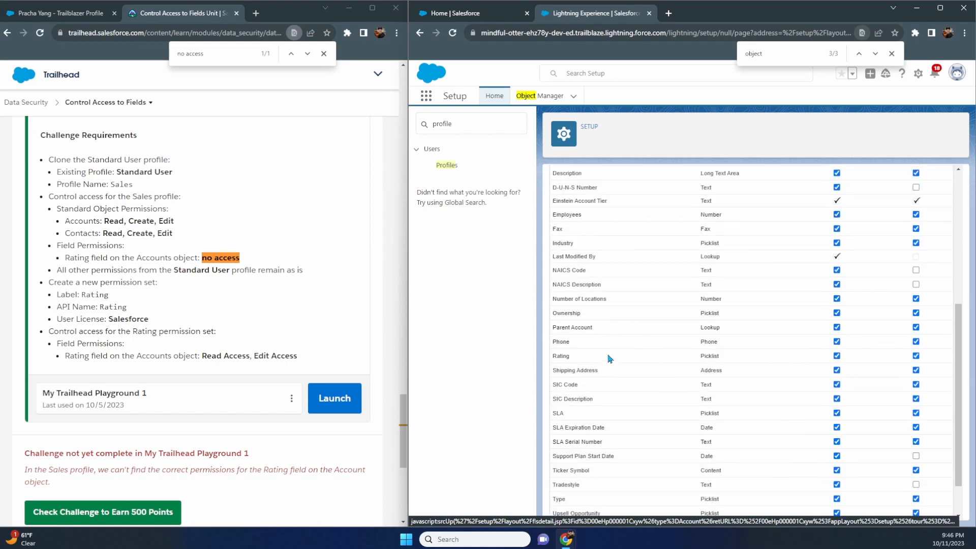
{"action": "left_click", "coordinate": [837, 356]}
{"action": "scroll", "coordinate": [612, 265], "scroll_direction": "up", "scroll_amount": 5}
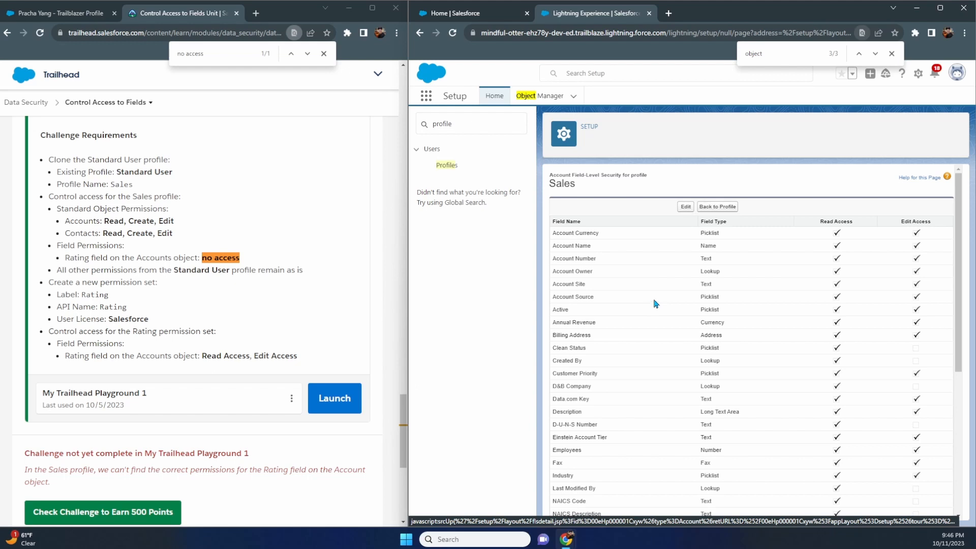
Submit the Trailhead challenge for checking and reread the Rating permission set requirements
{"action": "scroll", "coordinate": [319, 296], "scroll_direction": "down", "scroll_amount": 3}
{"action": "scroll", "coordinate": [320, 297], "scroll_direction": "down", "scroll_amount": 1}
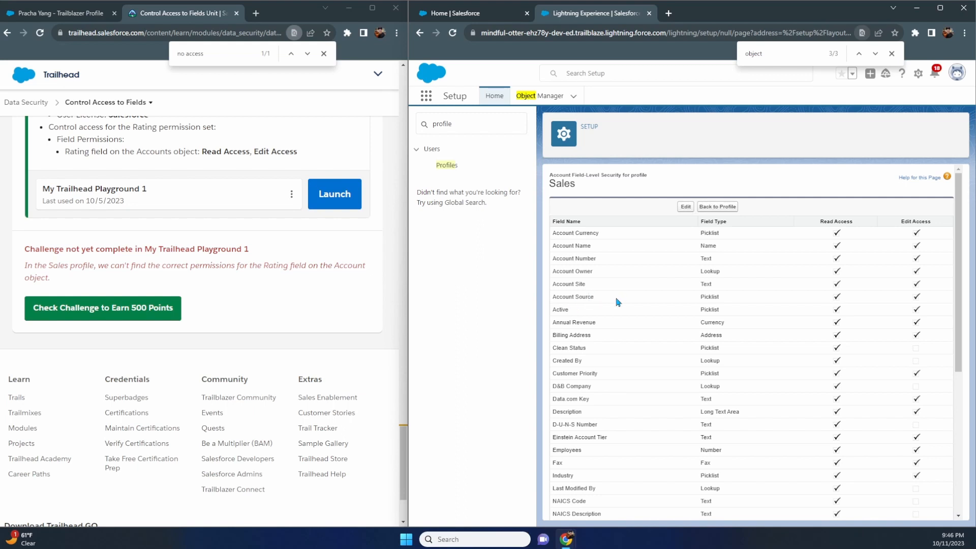
{"action": "left_click", "coordinate": [149, 309]}
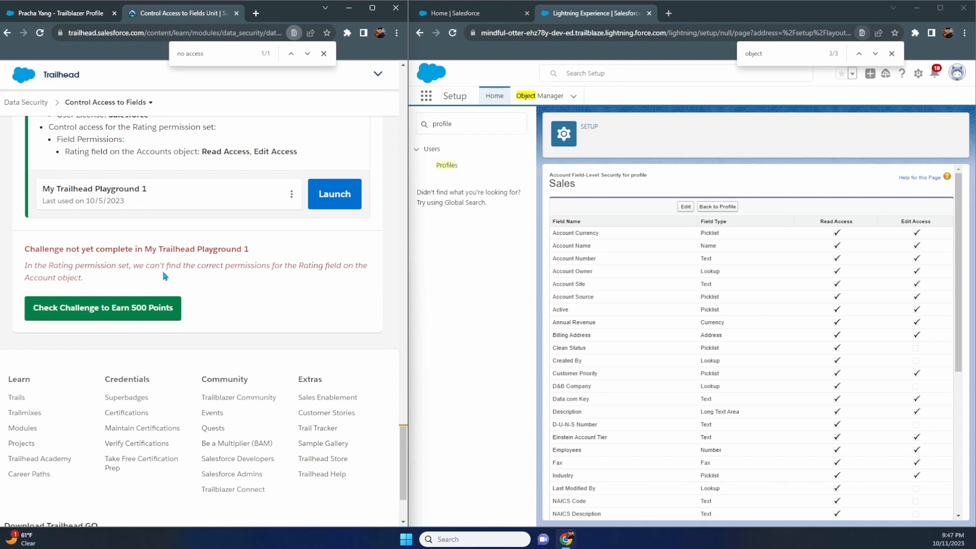
{"action": "scroll", "coordinate": [164, 276], "scroll_direction": "up", "scroll_amount": 1}
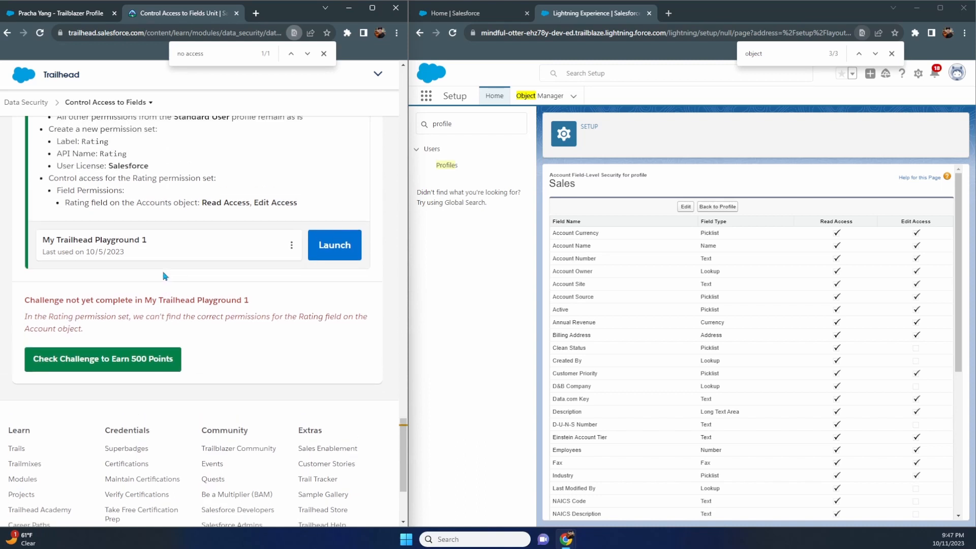
{"action": "scroll", "coordinate": [164, 276], "scroll_direction": "up", "scroll_amount": 1}
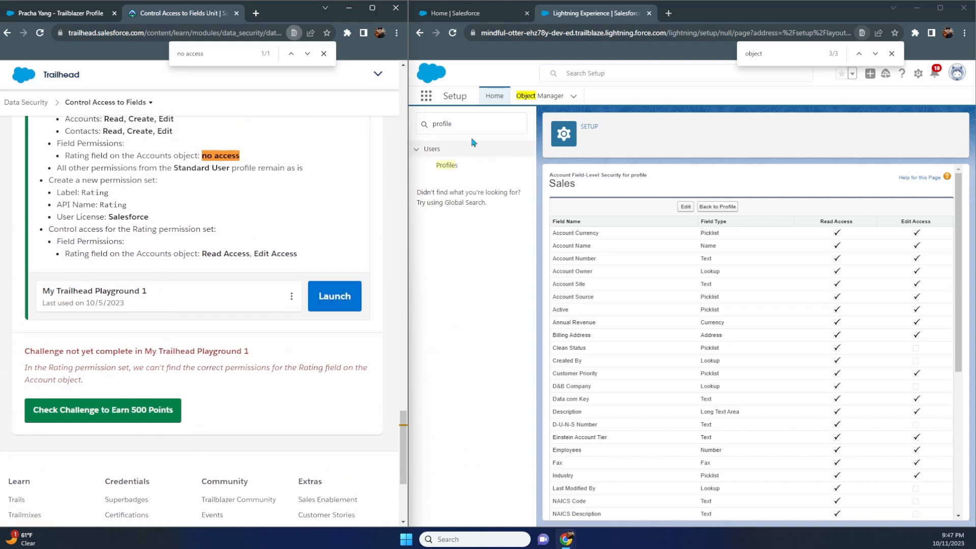
Find Permission Sets in Setup and open the Accounts object settings of the Rating permission set
{"action": "left_click_drag", "start_coordinate": [461, 123], "coordinate": [420, 126]}
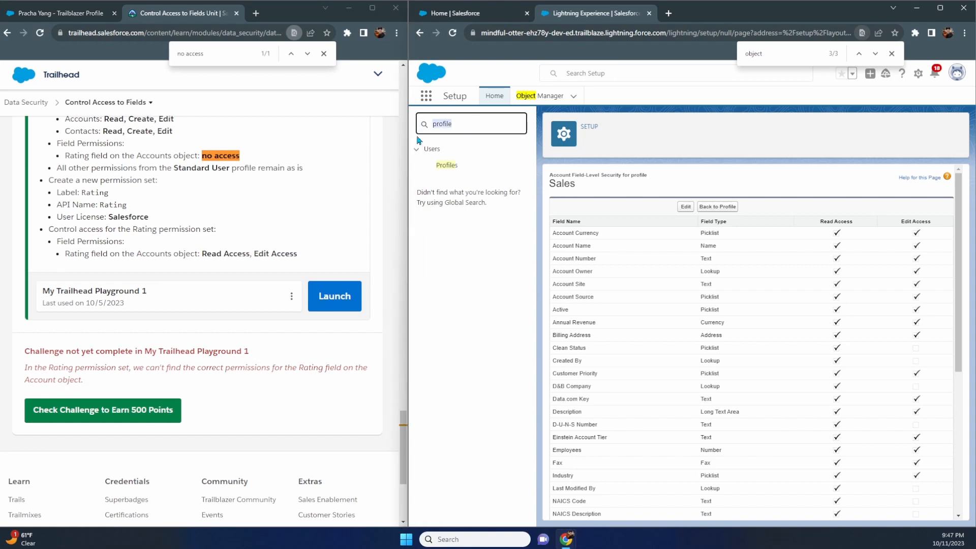
{"action": "type", "text": "permi"}
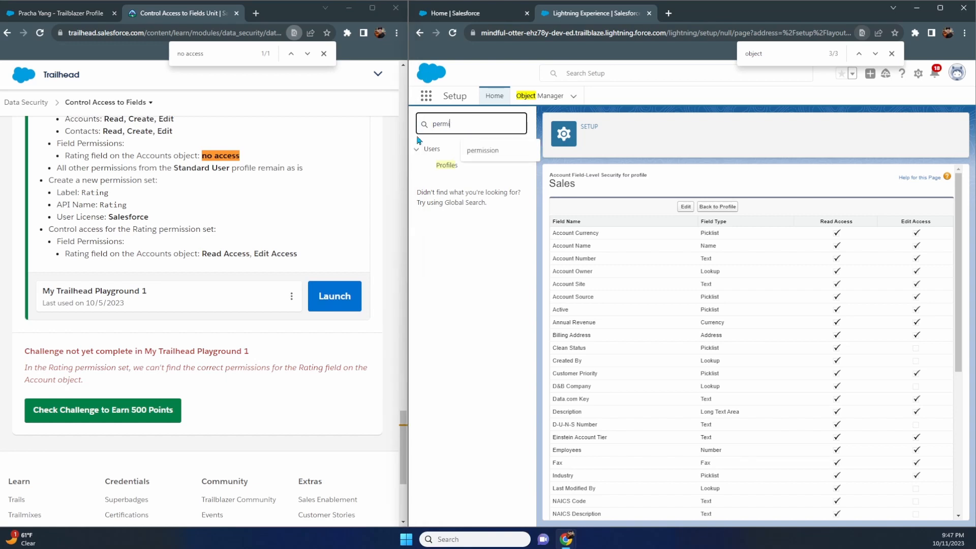
{"action": "left_click", "coordinate": [443, 181]}
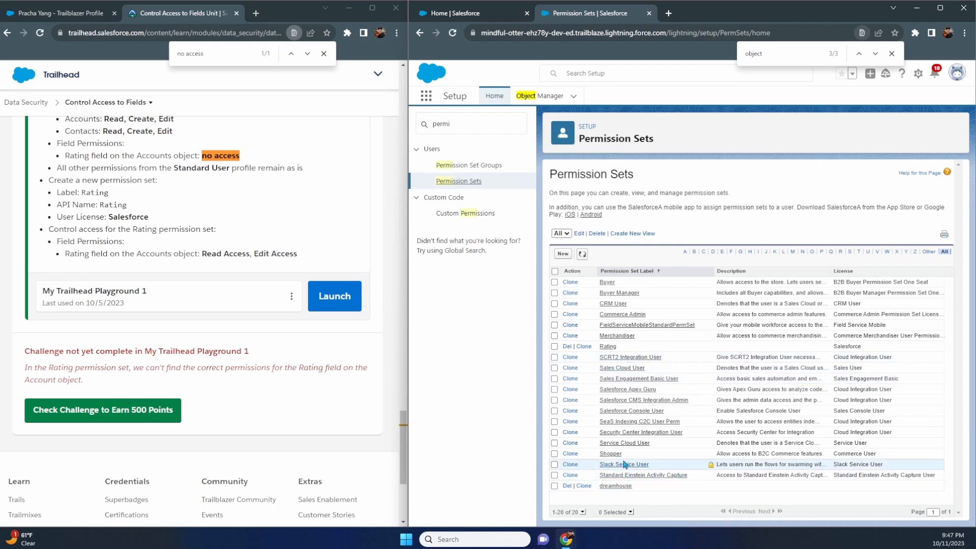
{"action": "left_click", "coordinate": [607, 347]}
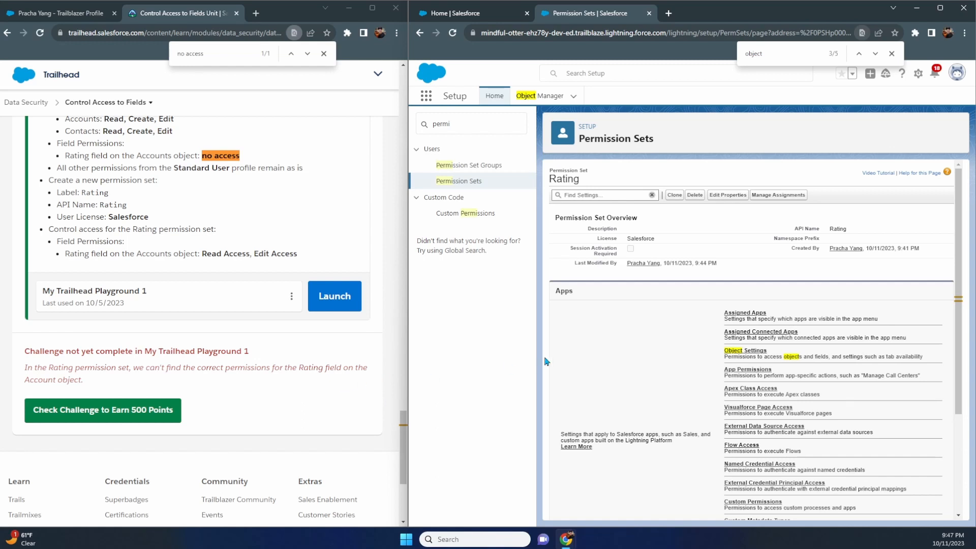
{"action": "left_click", "coordinate": [735, 351]}
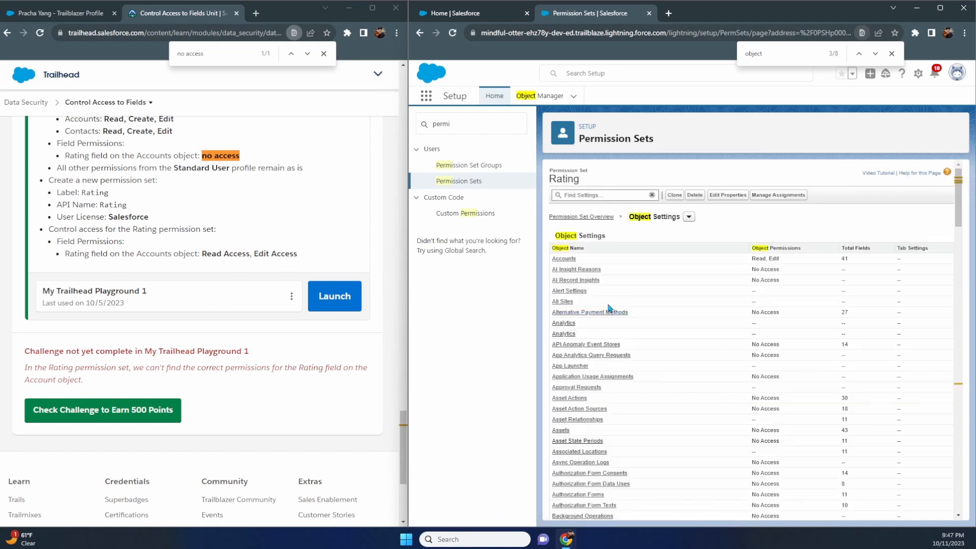
{"action": "left_click", "coordinate": [572, 260]}
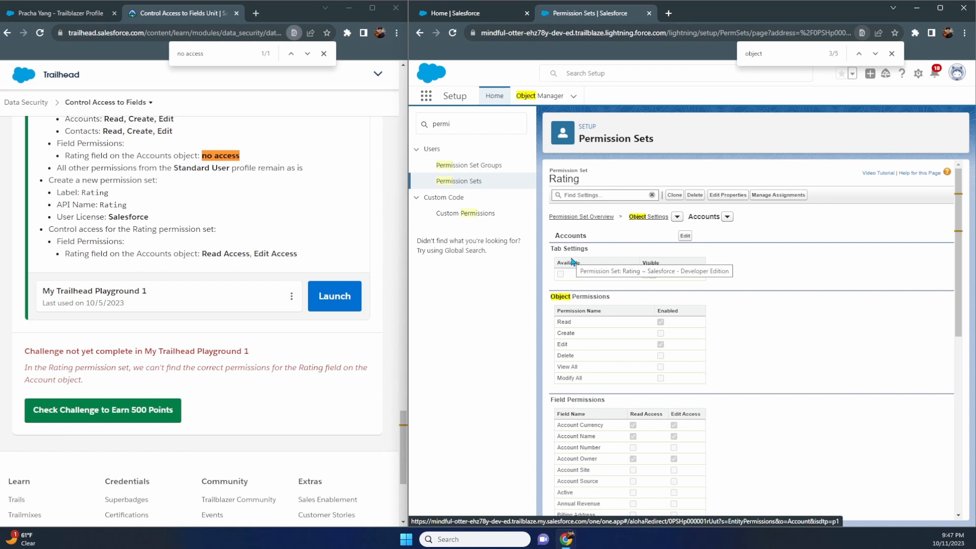
In the Accounts settings, clear the Read and Edit object permissions, enable Read Access and Edit Access for the Rating field, and save
{"action": "left_click", "coordinate": [684, 236]}
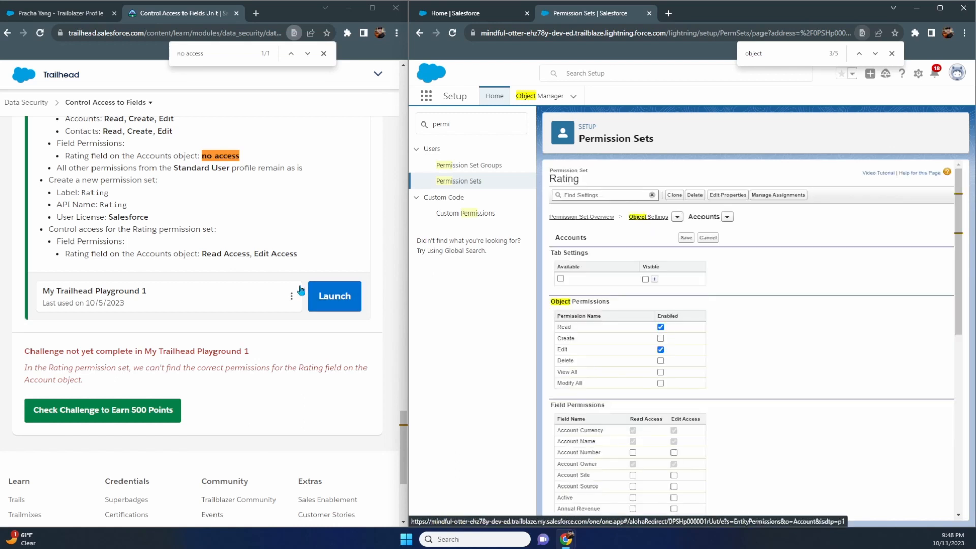
{"action": "left_click", "coordinate": [660, 327]}
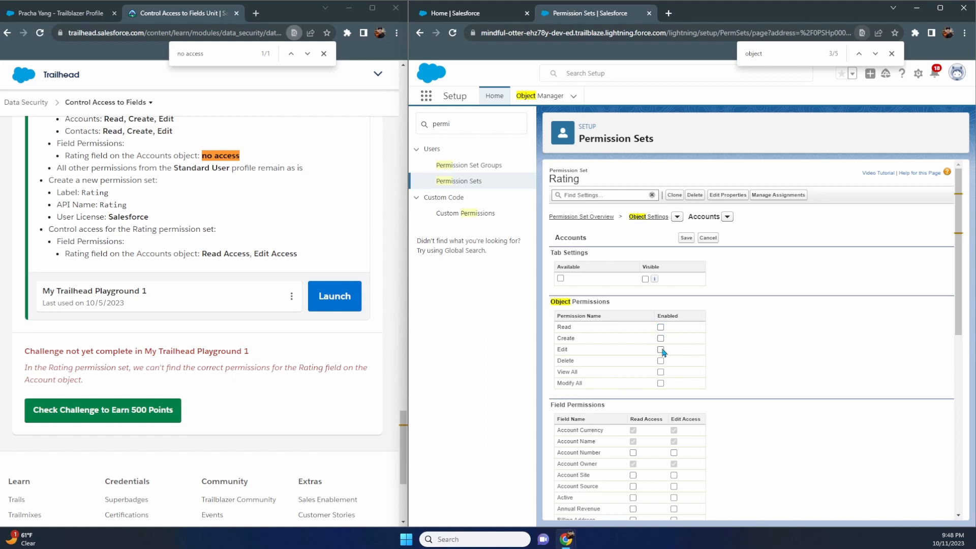
{"action": "scroll", "coordinate": [701, 351], "scroll_direction": "down", "scroll_amount": 4}
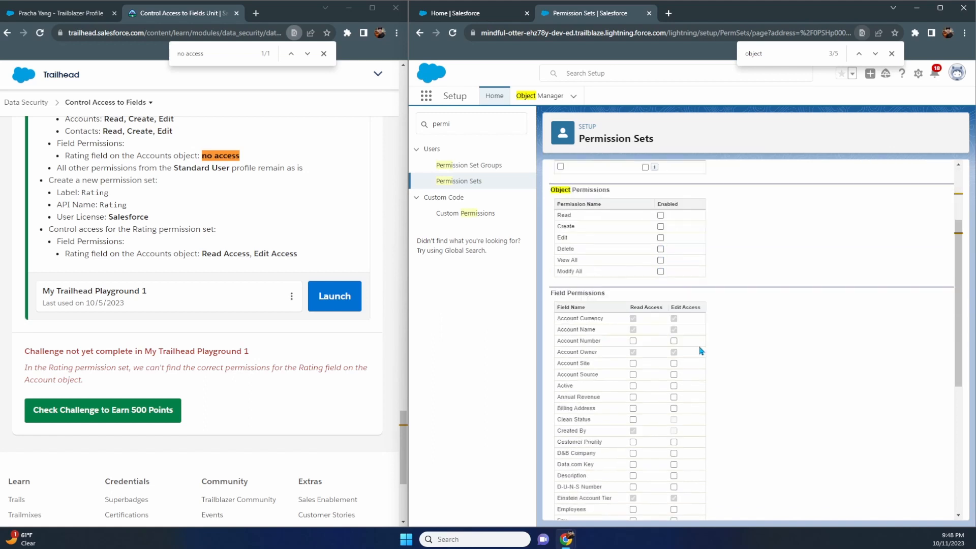
{"action": "scroll", "coordinate": [701, 351], "scroll_direction": "down", "scroll_amount": 4}
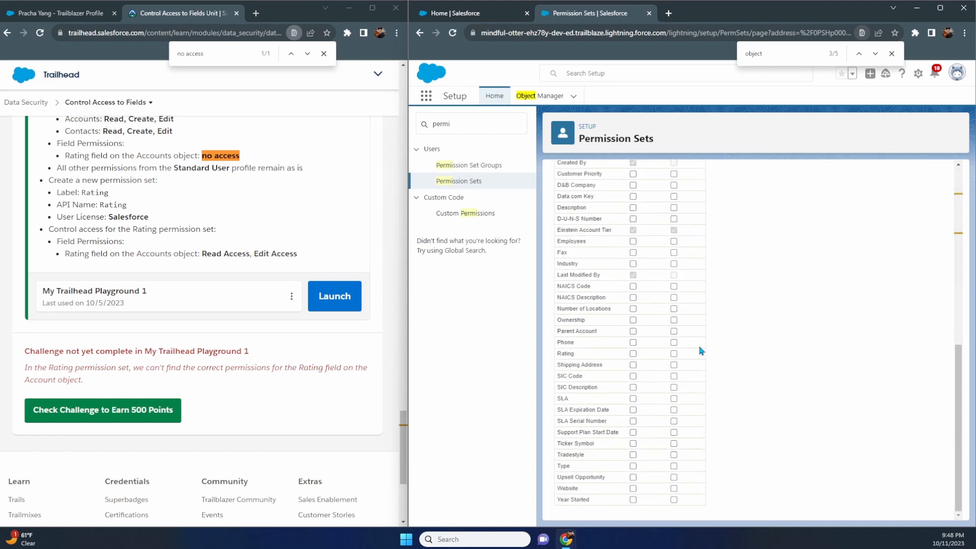
{"action": "left_click", "coordinate": [633, 354]}
{"action": "left_click", "coordinate": [673, 353]}
{"action": "scroll", "coordinate": [712, 415], "scroll_direction": "up", "scroll_amount": 8}
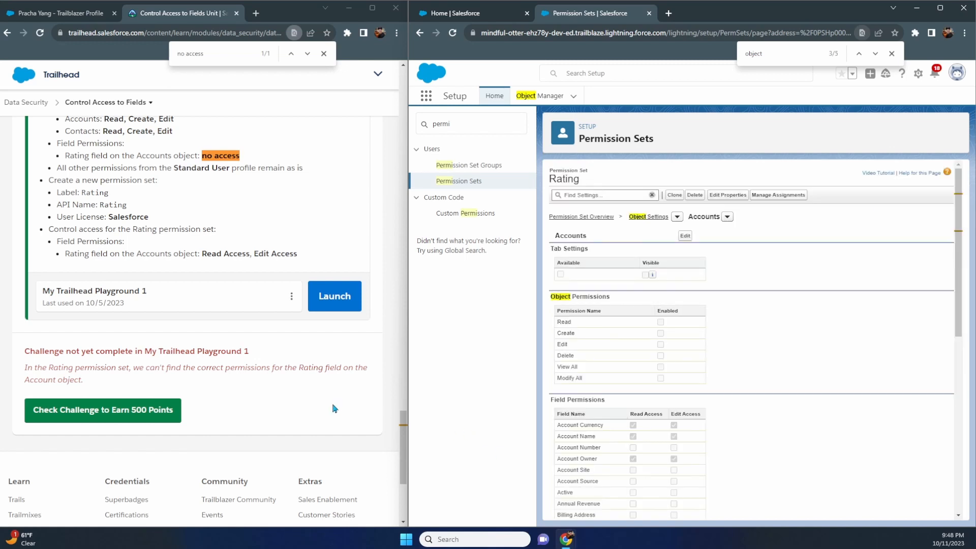
Review the challenge's field permission requirements for the Rating field and resubmit the Trailhead challenge for checking
{"action": "scroll", "coordinate": [333, 408], "scroll_direction": "up", "scroll_amount": 3}
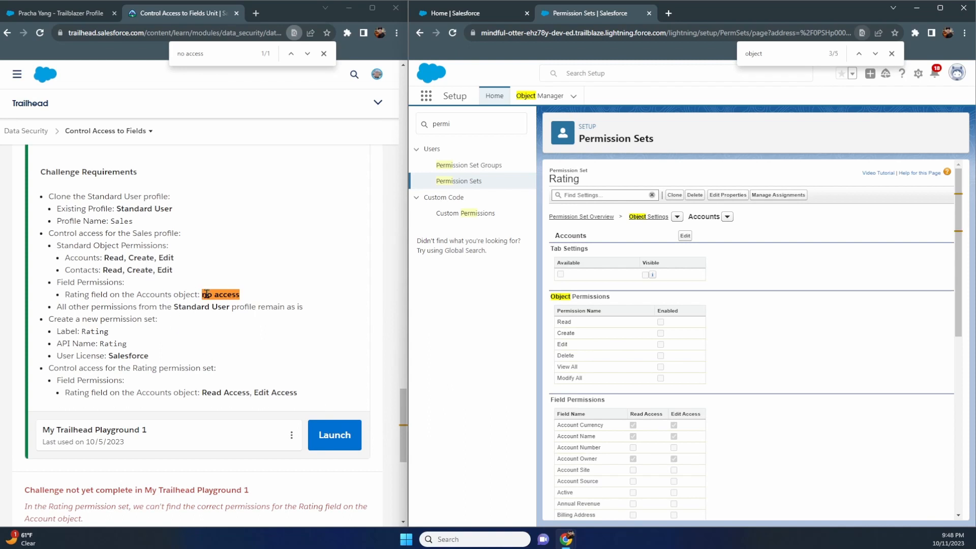
{"action": "left_click", "coordinate": [265, 299]}
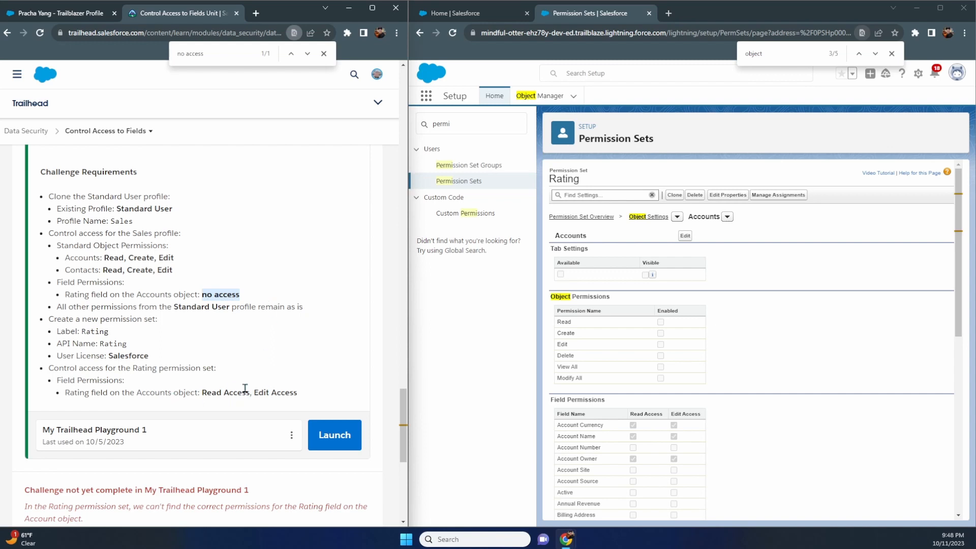
{"action": "scroll", "coordinate": [244, 388], "scroll_direction": "down", "scroll_amount": 4}
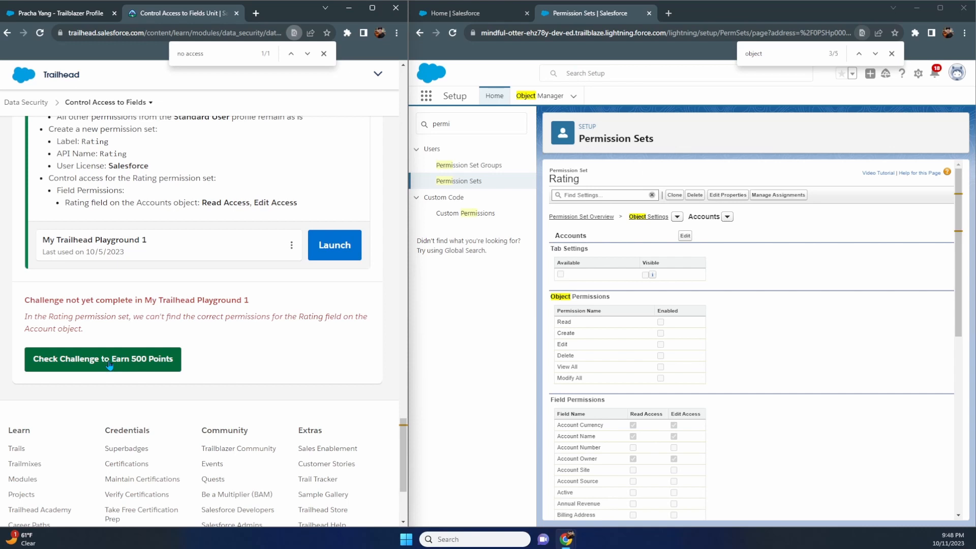
{"action": "left_click", "coordinate": [109, 365]}
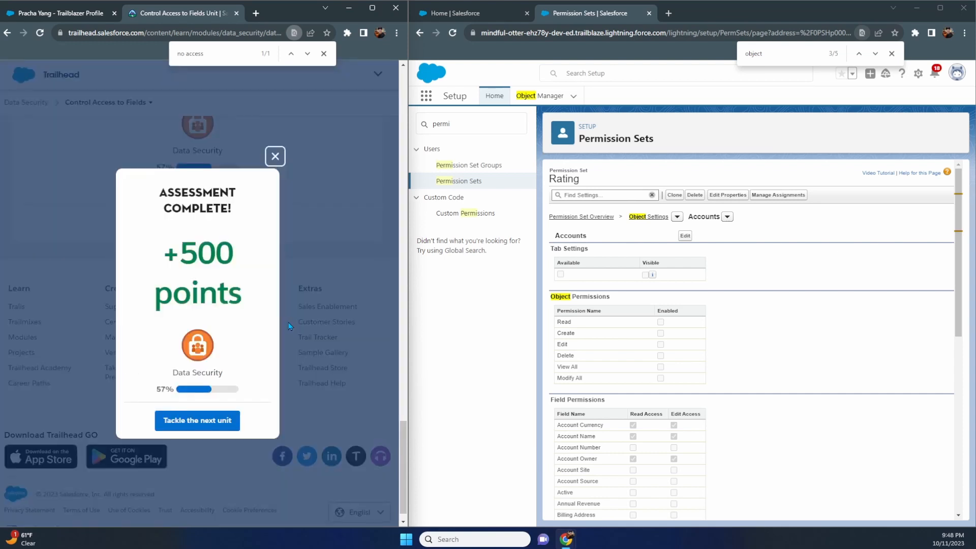
Continue to the Control Access to Records unit and go to its hands-on challenge requirements
{"action": "left_click", "coordinate": [209, 423]}
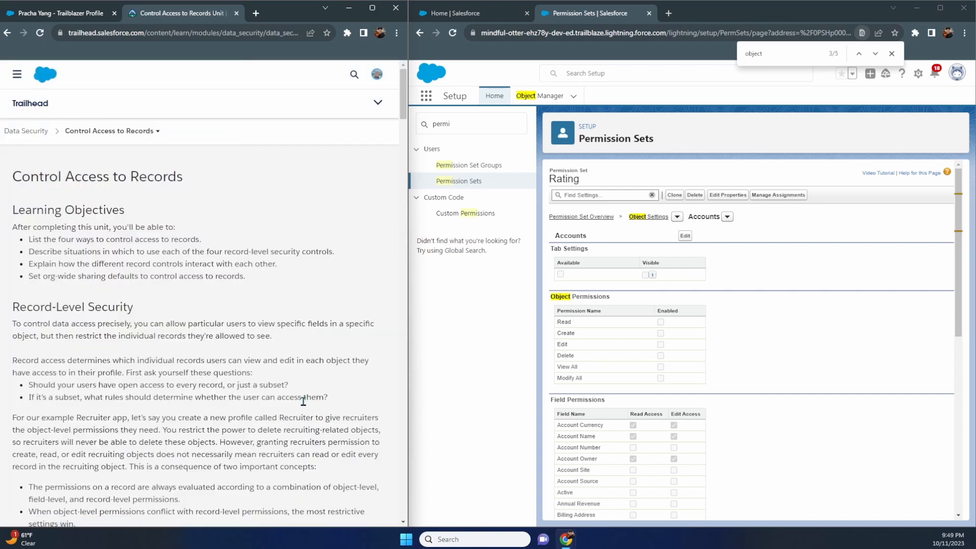
{"action": "scroll", "coordinate": [303, 401], "scroll_direction": "down", "scroll_amount": 15}
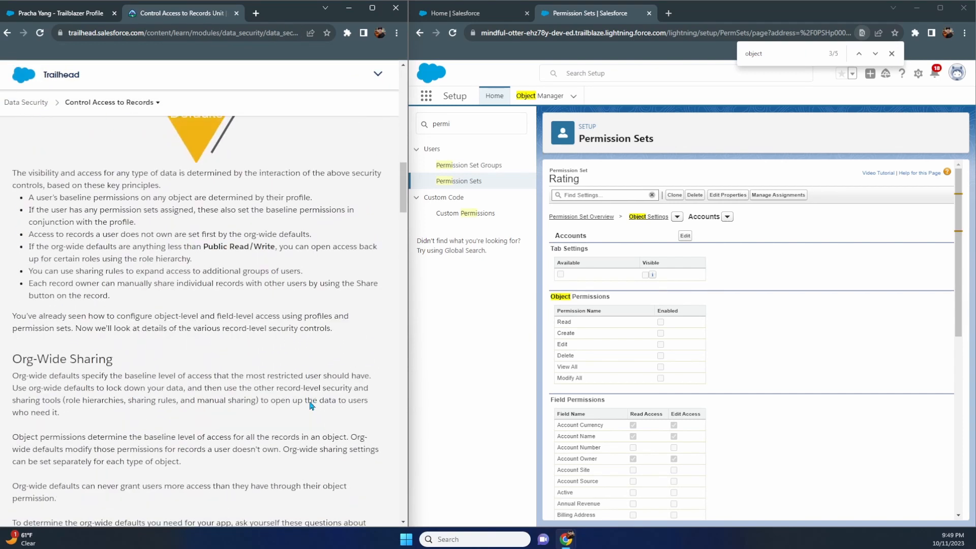
{"action": "scroll", "coordinate": [312, 406], "scroll_direction": "down", "scroll_amount": 20}
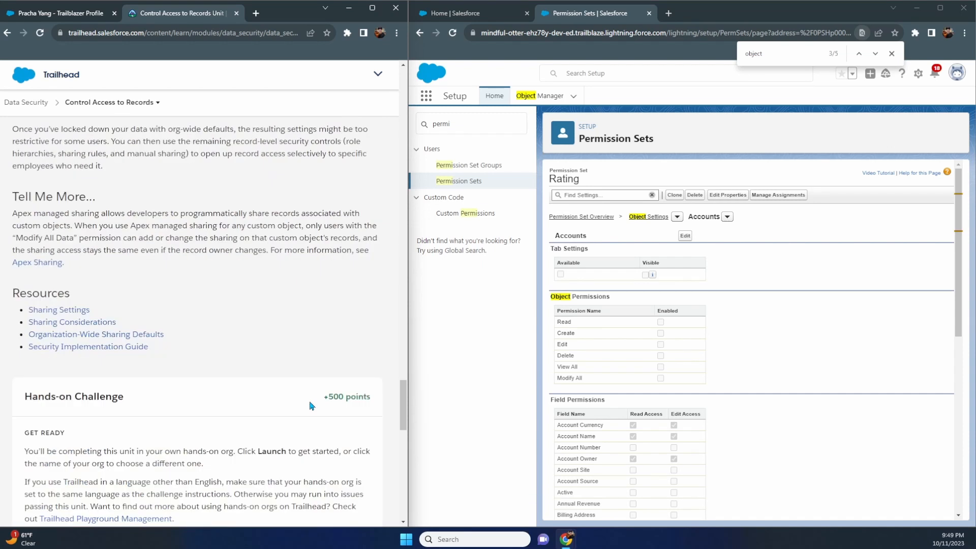
{"action": "scroll", "coordinate": [311, 405], "scroll_direction": "down", "scroll_amount": 8}
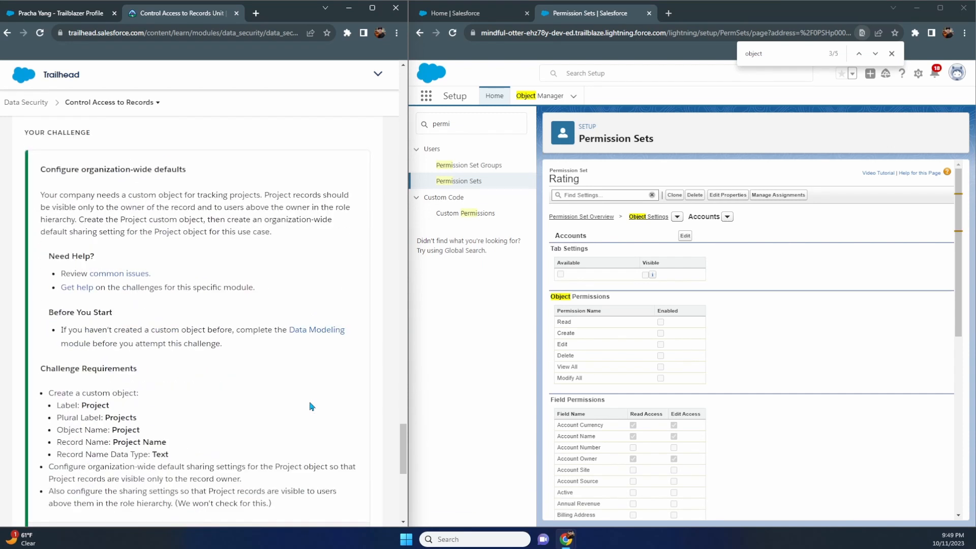
{"action": "scroll", "coordinate": [312, 405], "scroll_direction": "down", "scroll_amount": 3}
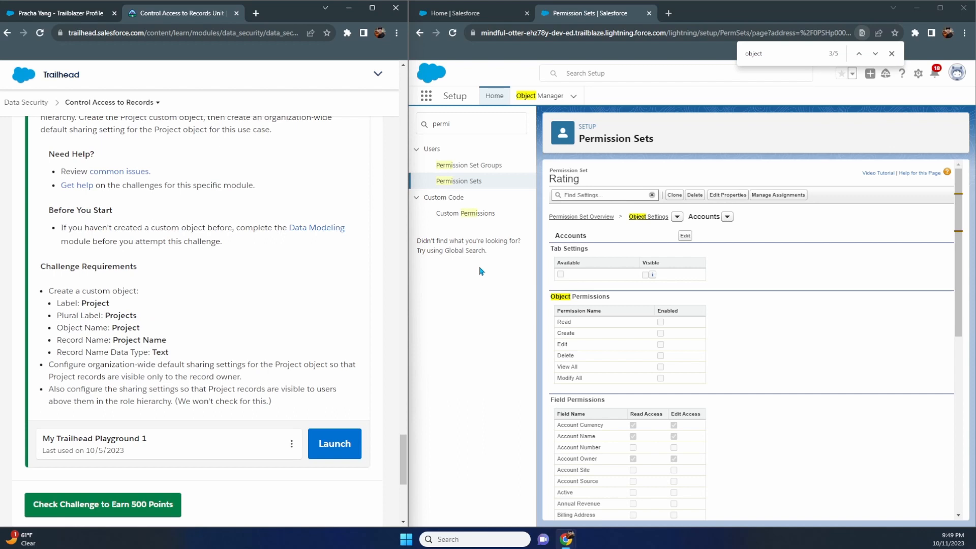
{"action": "left_click", "coordinate": [478, 124]}
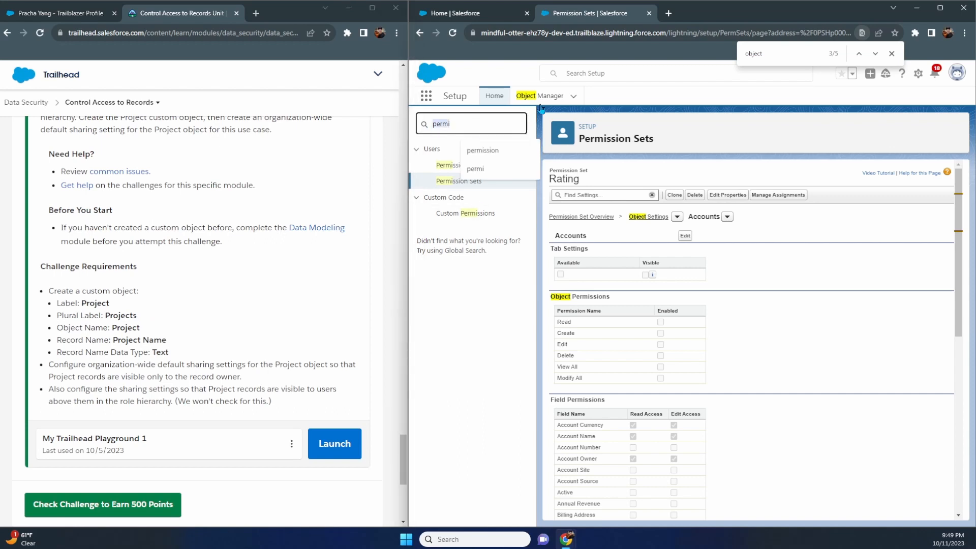
{"action": "left_click", "coordinate": [541, 104]}
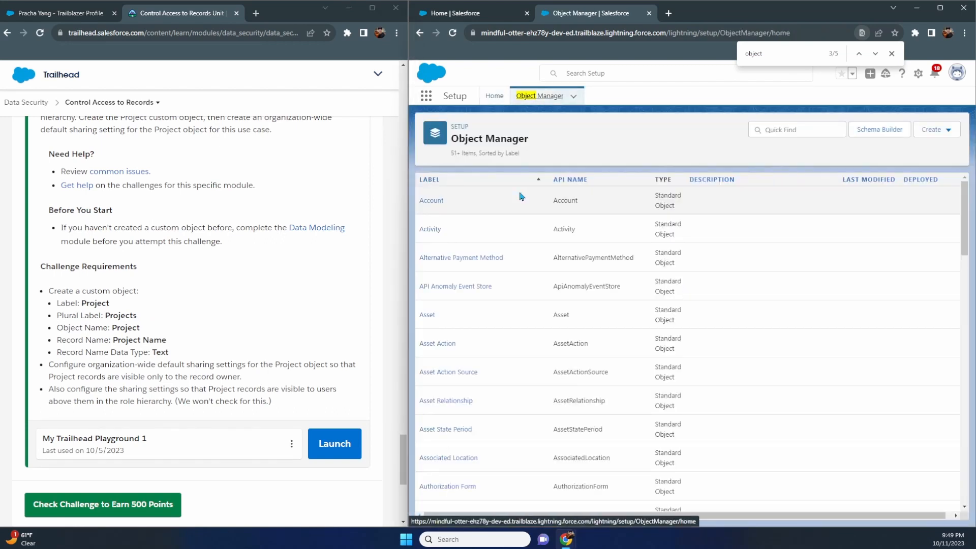
{"action": "left_click", "coordinate": [935, 130]}
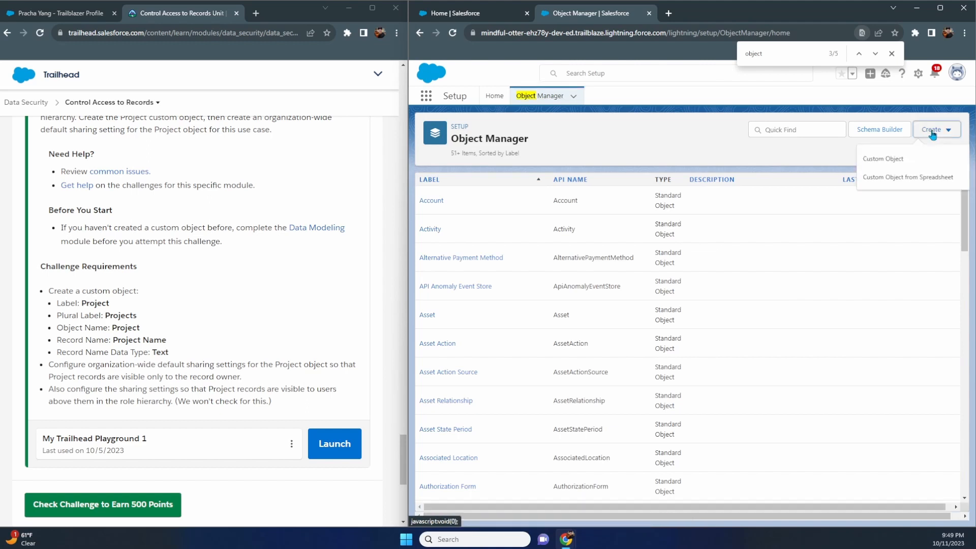
{"action": "left_click", "coordinate": [887, 159]}
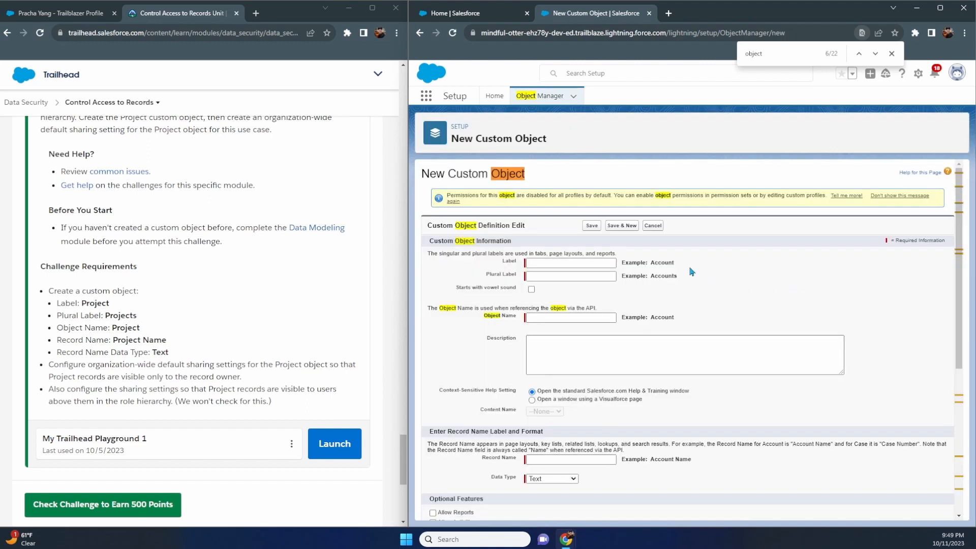
{"action": "left_click", "coordinate": [493, 97]}
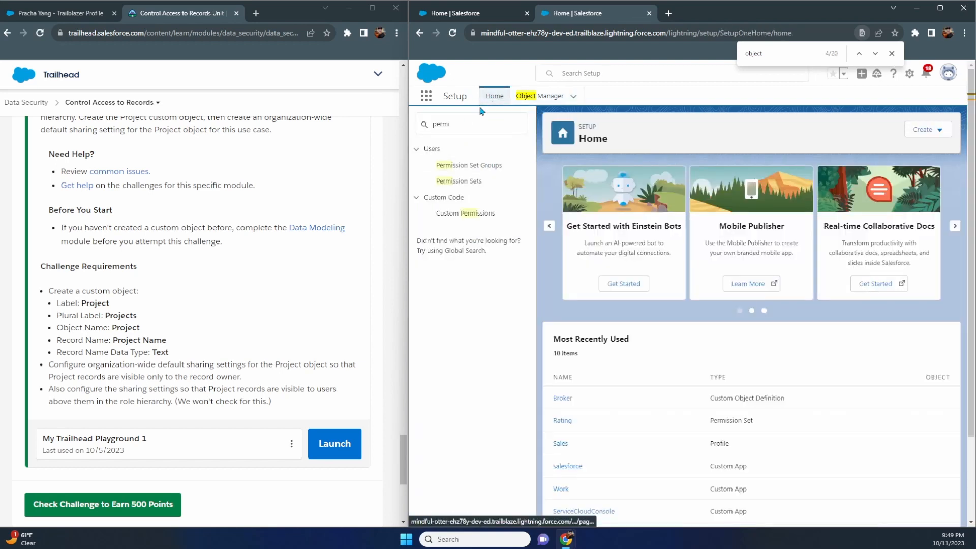
In the Object Manager, start a new custom object with the label Project and the plural label Projects
{"action": "left_click", "coordinate": [542, 97]}
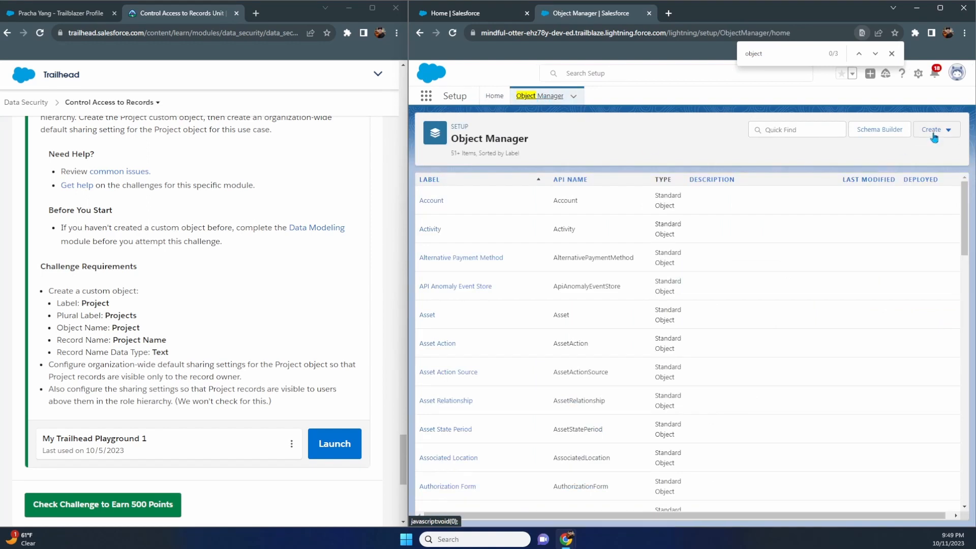
{"action": "left_click", "coordinate": [950, 131]}
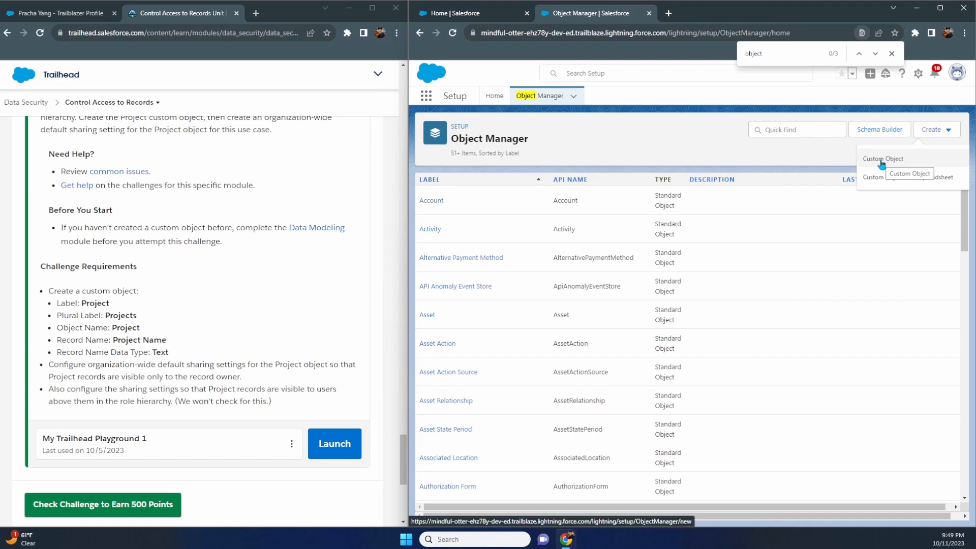
{"action": "left_click", "coordinate": [899, 160]}
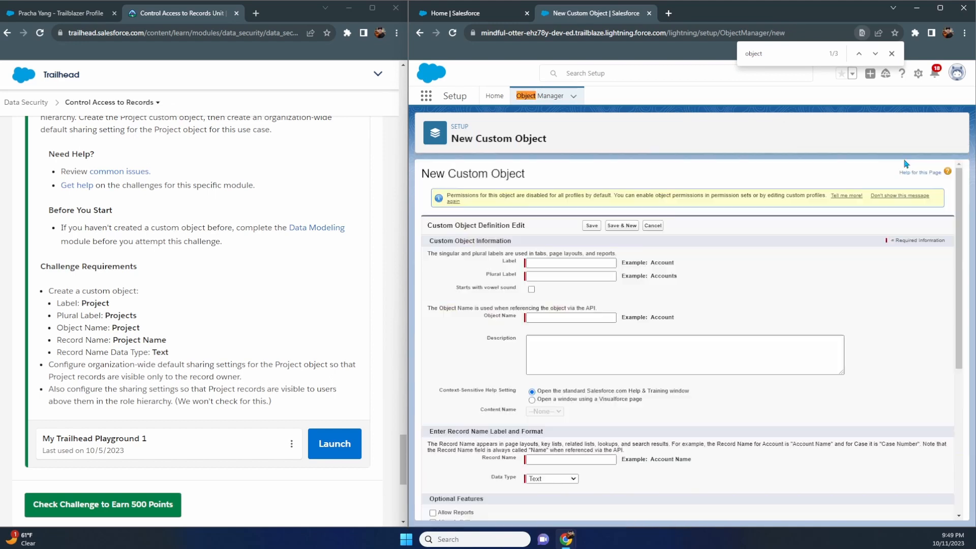
{"action": "left_click", "coordinate": [605, 263]}
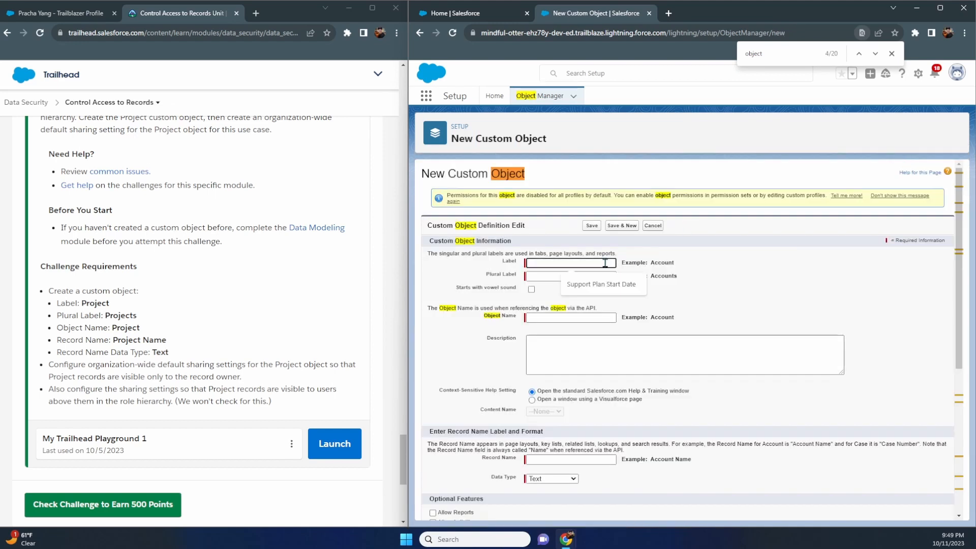
{"action": "type", "text": "Project"}
{"action": "key", "text": "Tab"}
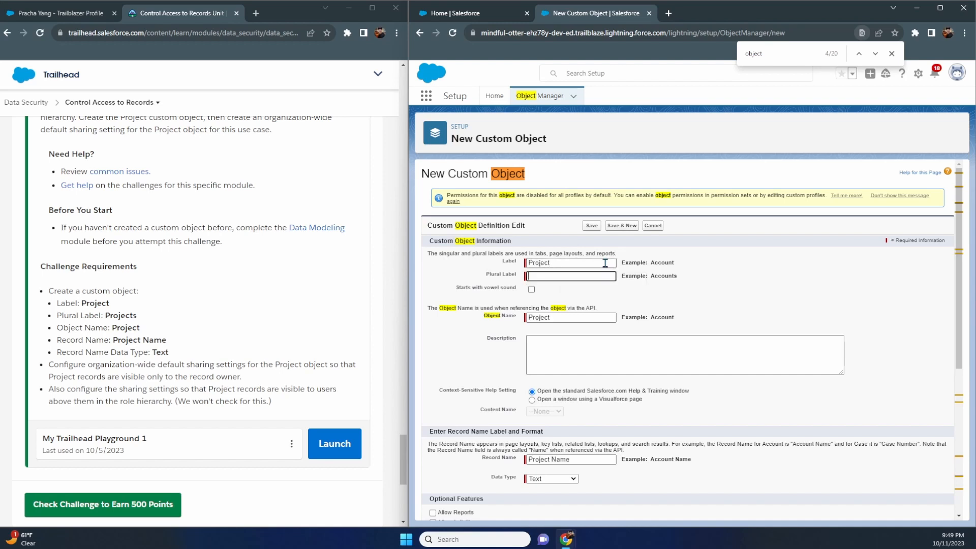
{"action": "type", "text": "Projects"}
{"action": "key", "text": "Tab"}
{"action": "key", "text": "Tab"}
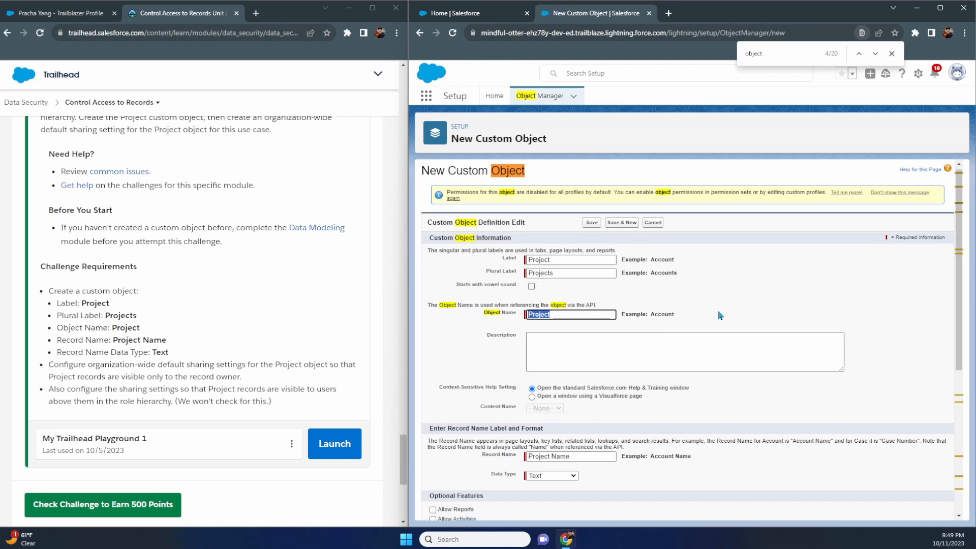
Check the new object's record name and remaining options against the challenge requirements, and save the Project object
{"action": "scroll", "coordinate": [720, 316], "scroll_direction": "down", "scroll_amount": 1}
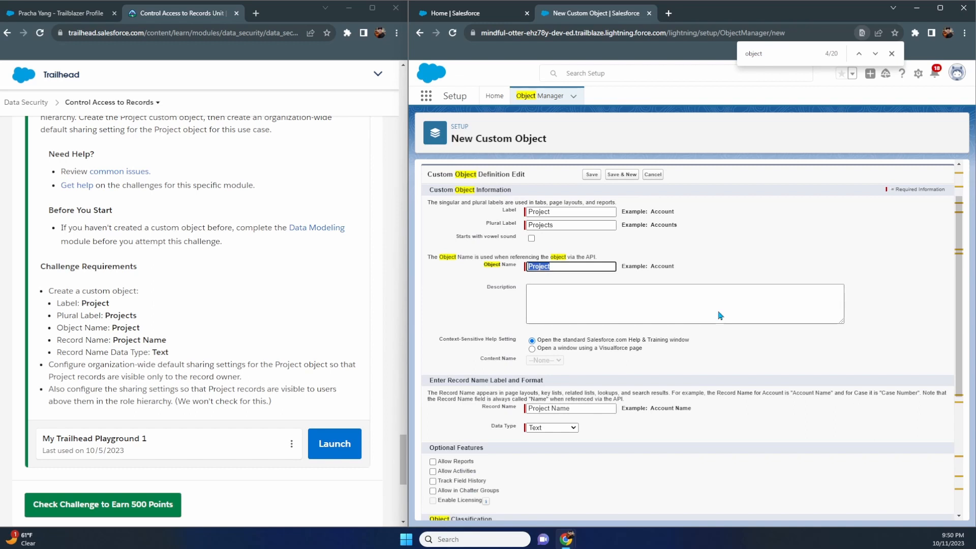
{"action": "left_click", "coordinate": [591, 412]}
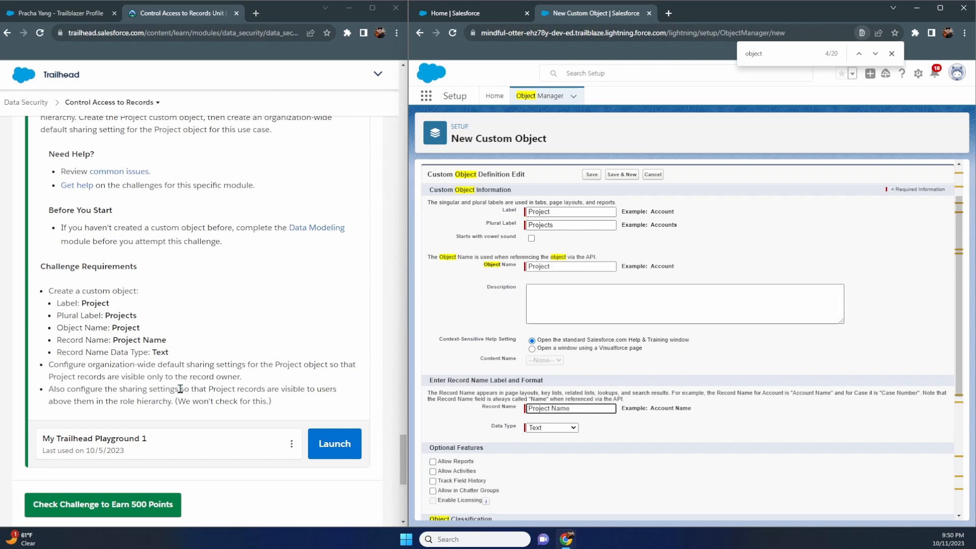
{"action": "scroll", "coordinate": [306, 385], "scroll_direction": "down", "scroll_amount": 3}
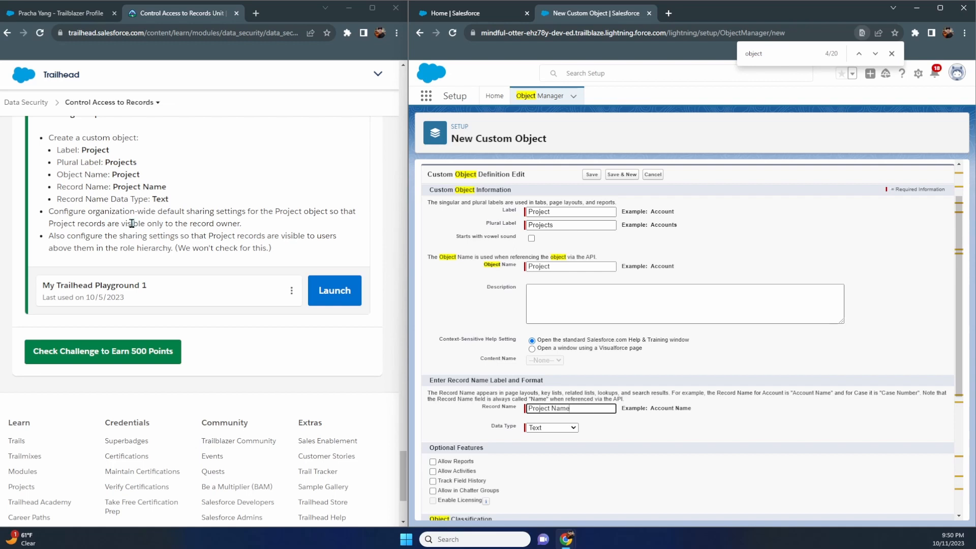
{"action": "scroll", "coordinate": [438, 279], "scroll_direction": "down", "scroll_amount": 1}
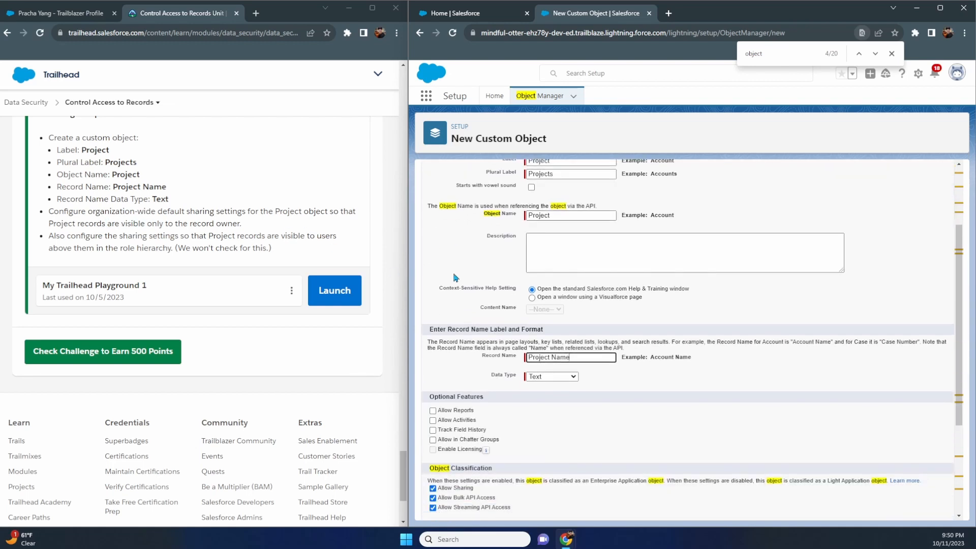
{"action": "scroll", "coordinate": [456, 277], "scroll_direction": "down", "scroll_amount": 2}
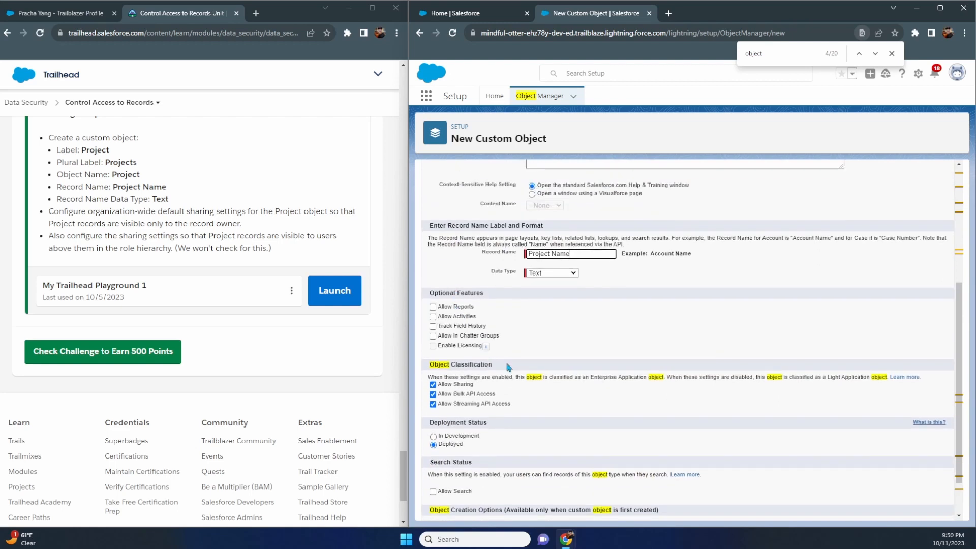
{"action": "scroll", "coordinate": [509, 368], "scroll_direction": "down", "scroll_amount": 1}
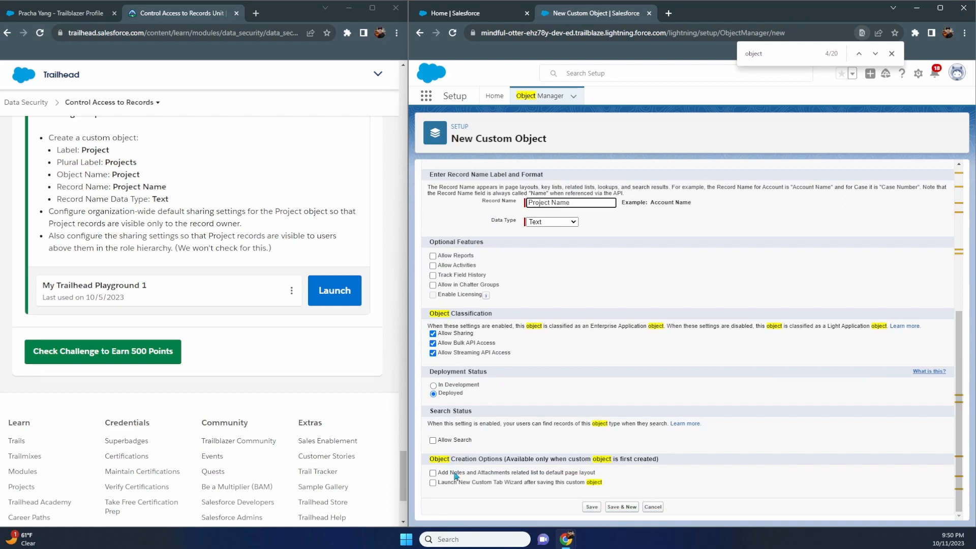
{"action": "scroll", "coordinate": [601, 458], "scroll_direction": "up", "scroll_amount": 4}
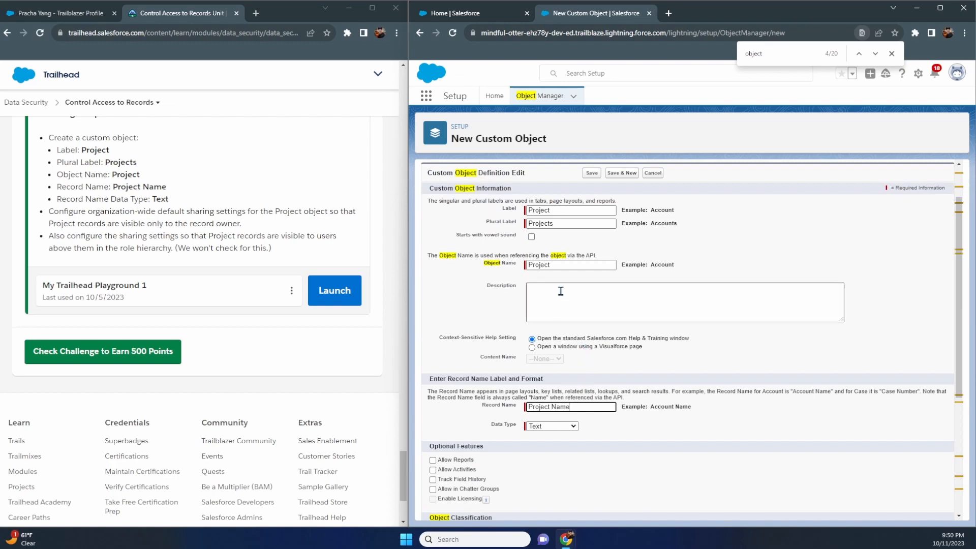
{"action": "scroll", "coordinate": [561, 291], "scroll_direction": "up", "scroll_amount": 1}
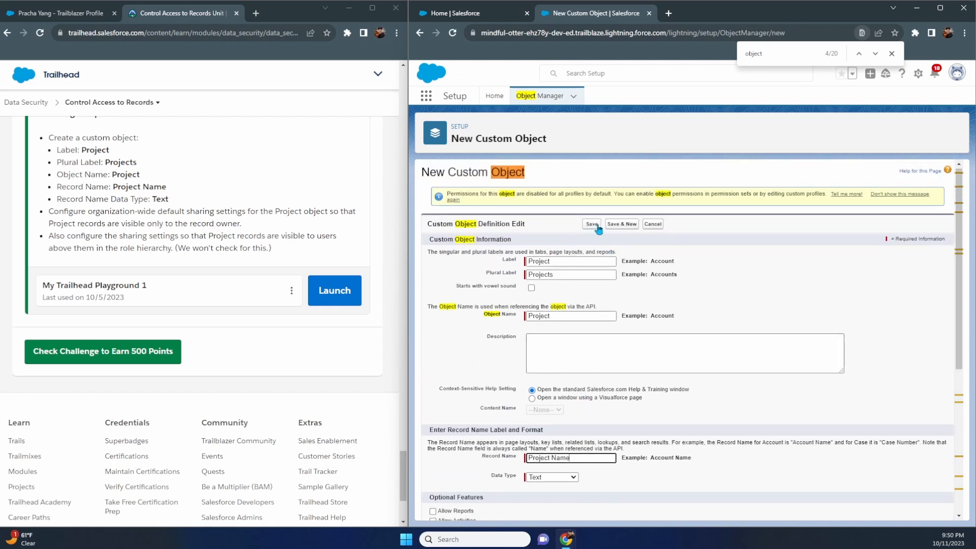
{"action": "left_click", "coordinate": [594, 225]}
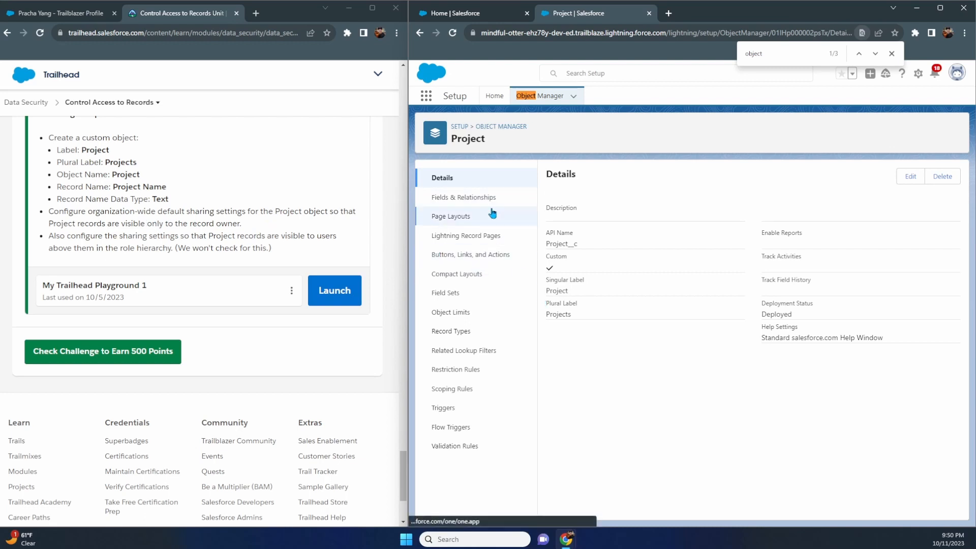
Return to the Setup home, search the setup pages for "sha", and open Sharing Settings
{"action": "left_click", "coordinate": [494, 96]}
{"action": "left_click", "coordinate": [458, 126]}
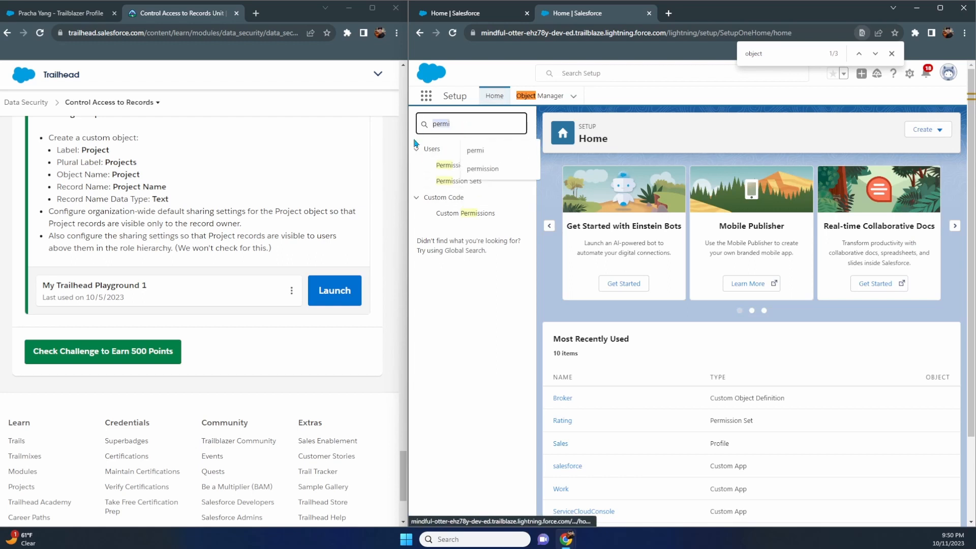
{"action": "type", "text": "orga"}
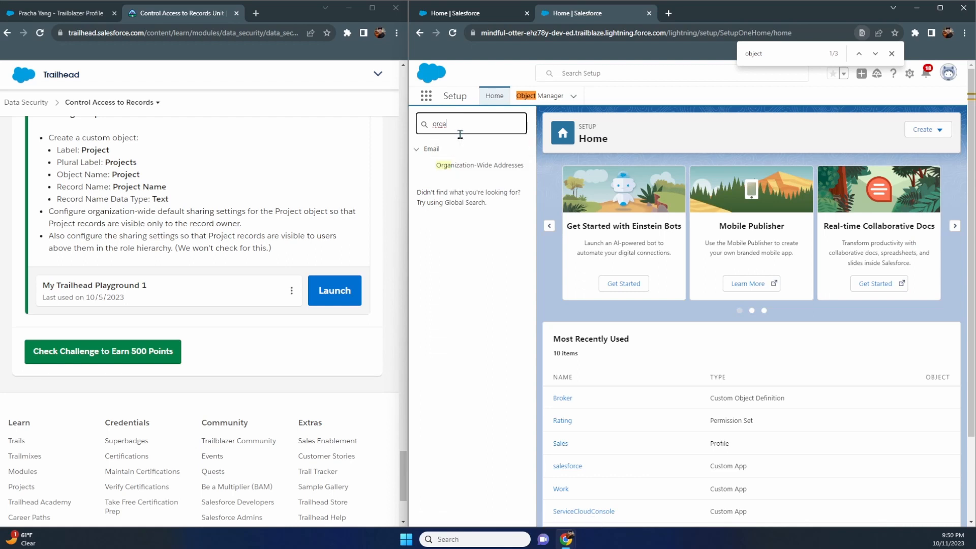
{"action": "key", "text": "BackSpace"}
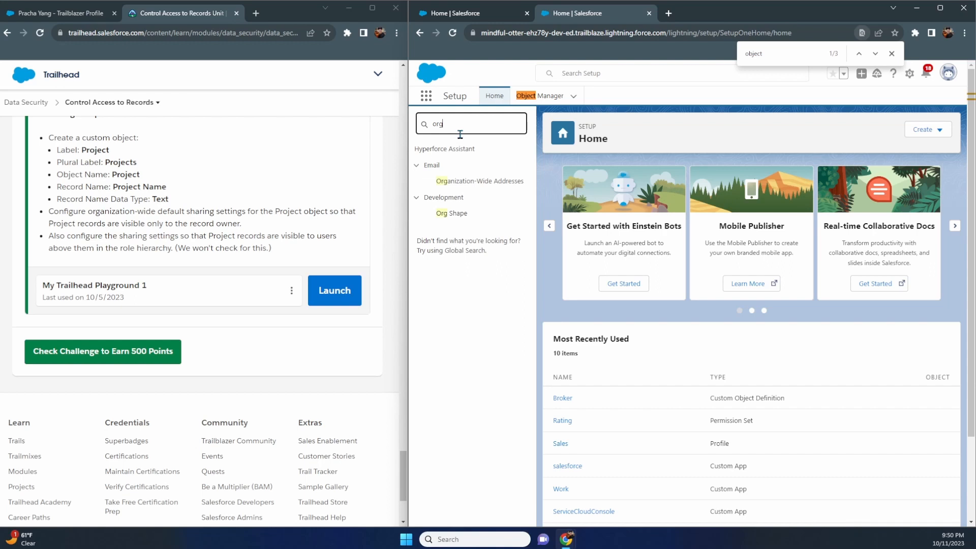
{"action": "left_click_drag", "start_coordinate": [448, 127], "coordinate": [425, 130]}
{"action": "type", "text": "sa"}
{"action": "type", "text": "ha"}
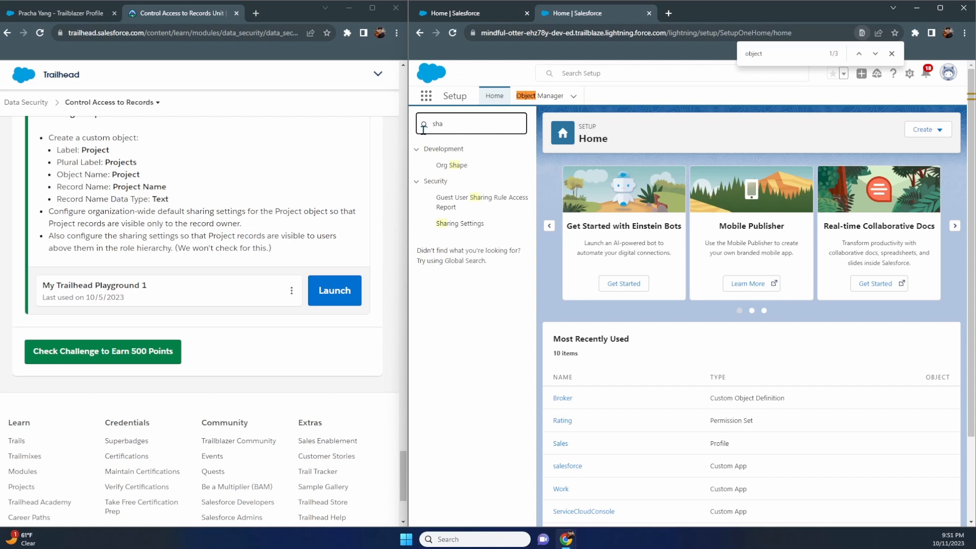
{"action": "left_click", "coordinate": [462, 225]}
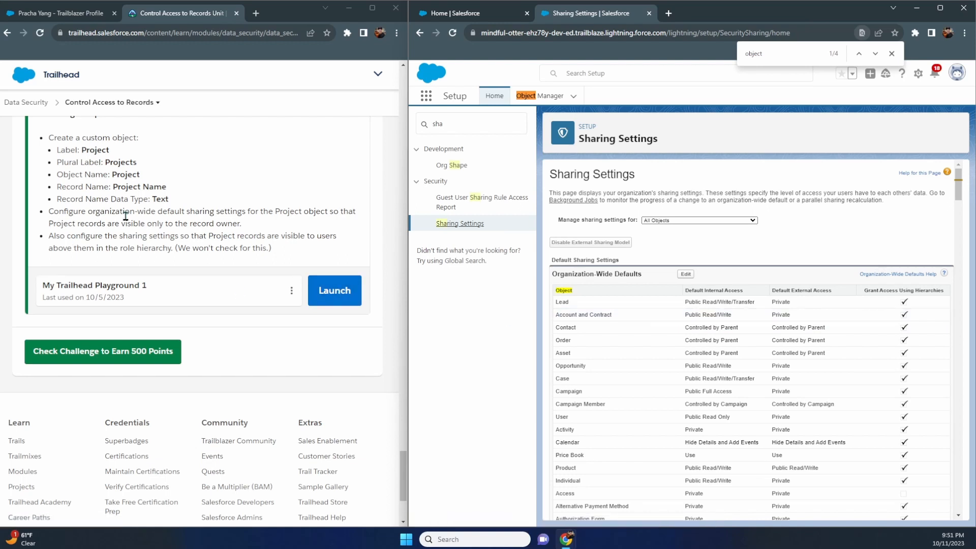
Locate the Project object on the Sharing Settings page by searching the page for "project"
{"action": "scroll", "coordinate": [654, 340], "scroll_direction": "down", "scroll_amount": 10}
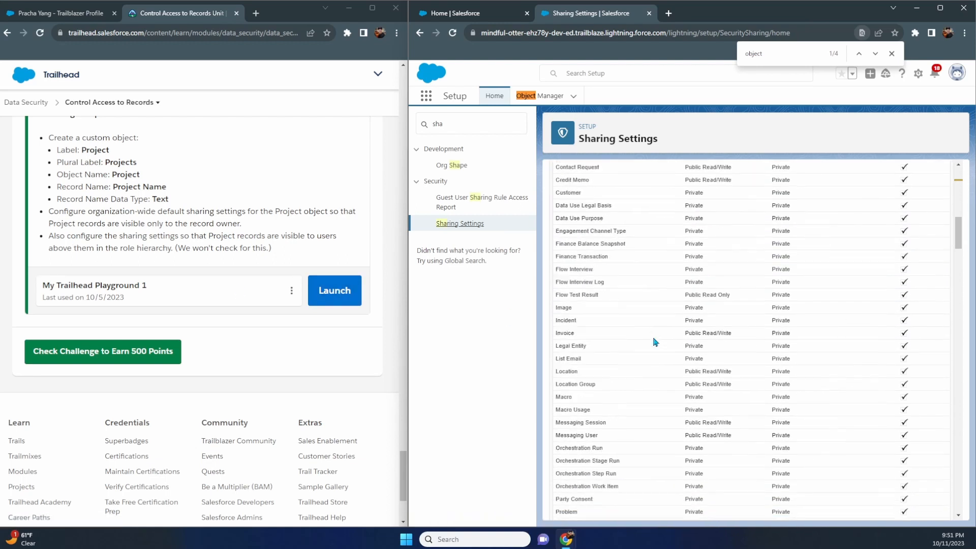
{"action": "scroll", "coordinate": [654, 340], "scroll_direction": "down", "scroll_amount": 4}
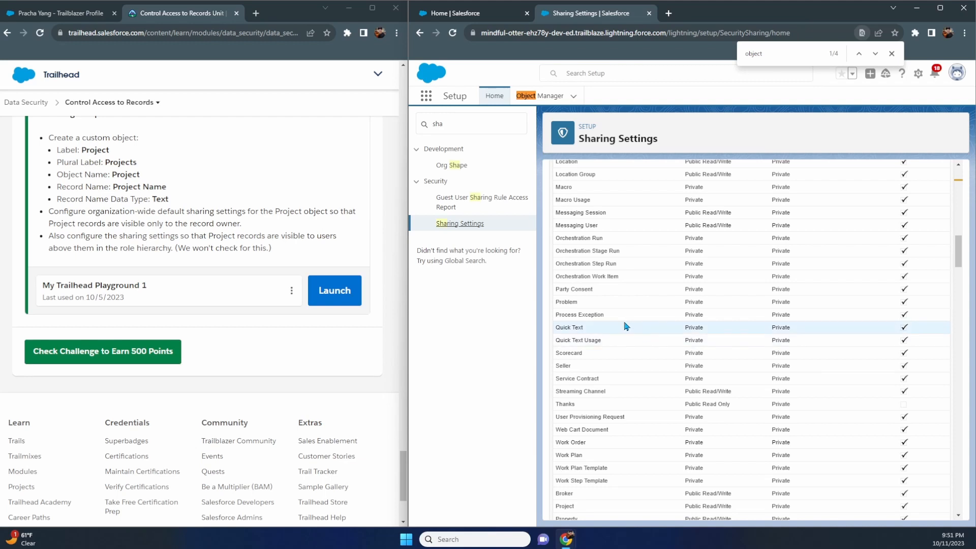
{"action": "left_click", "coordinate": [777, 53]}
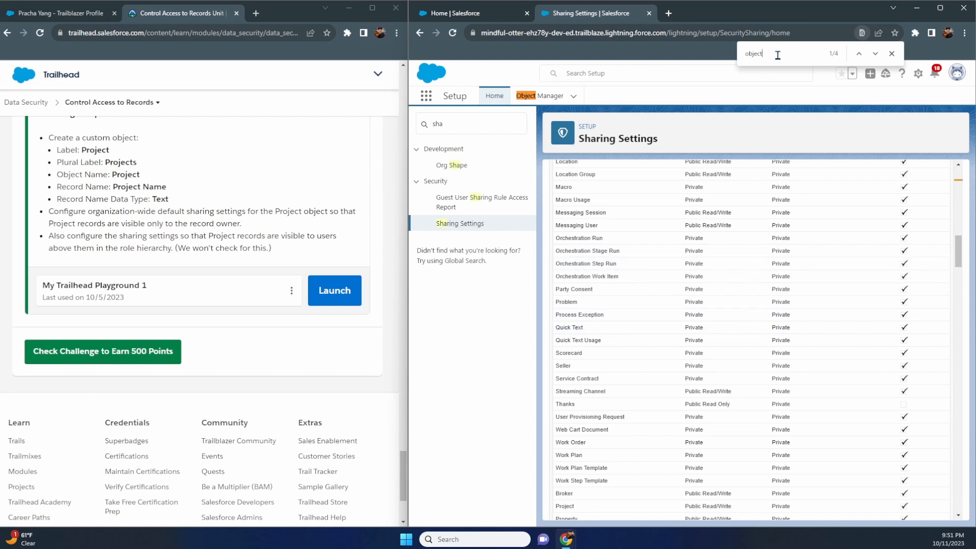
{"action": "type", "text": "project"}
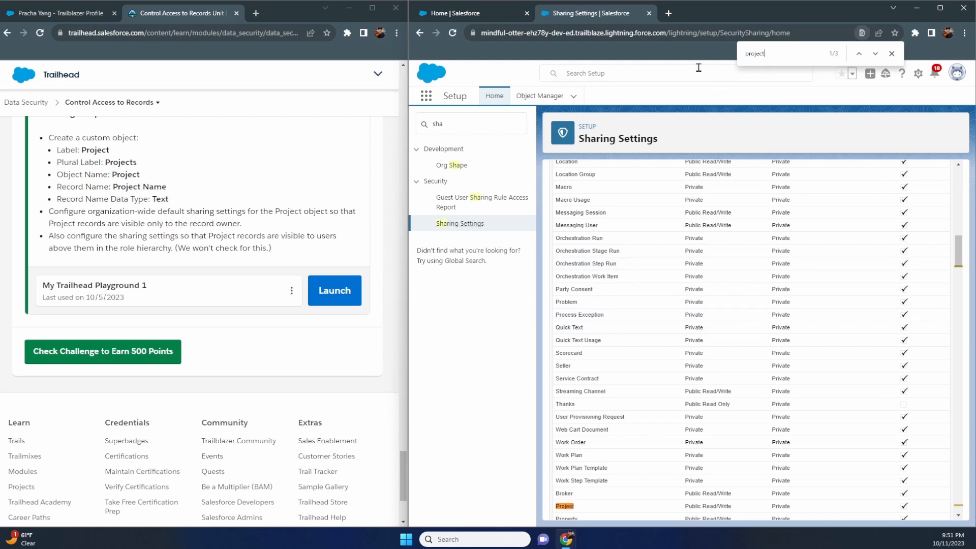
{"action": "key", "text": "Return"}
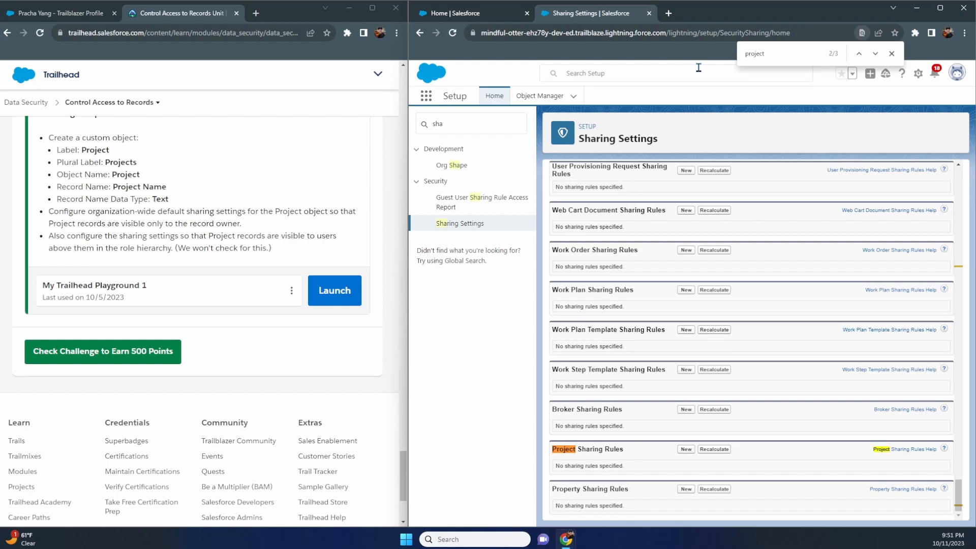
In the organization-wide defaults, set the Project object's default internal access to Private and save the sharing settings
{"action": "key", "text": "Return"}
{"action": "key", "text": "Return"}
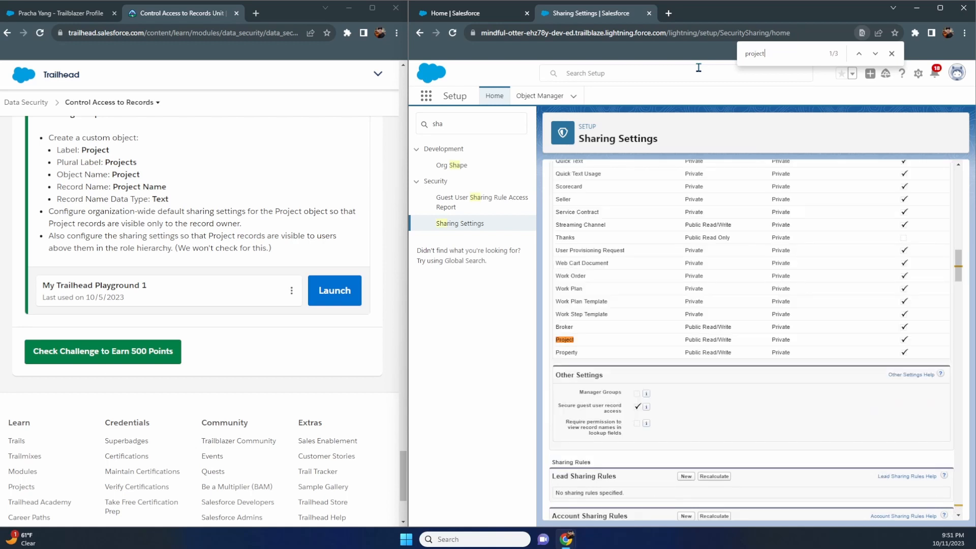
{"action": "scroll", "coordinate": [859, 346], "scroll_direction": "up", "scroll_amount": 15}
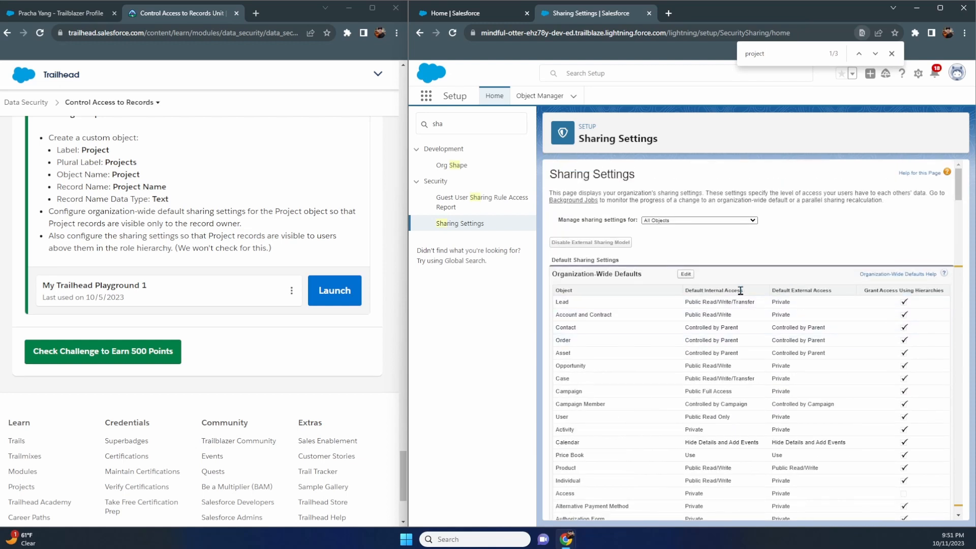
{"action": "scroll", "coordinate": [740, 290], "scroll_direction": "down", "scroll_amount": 15}
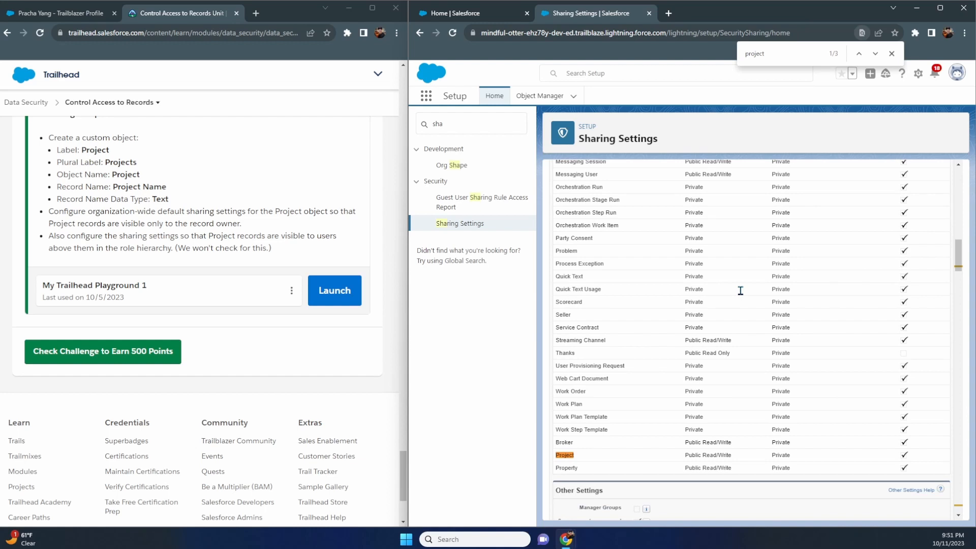
{"action": "scroll", "coordinate": [740, 290], "scroll_direction": "up", "scroll_amount": 15}
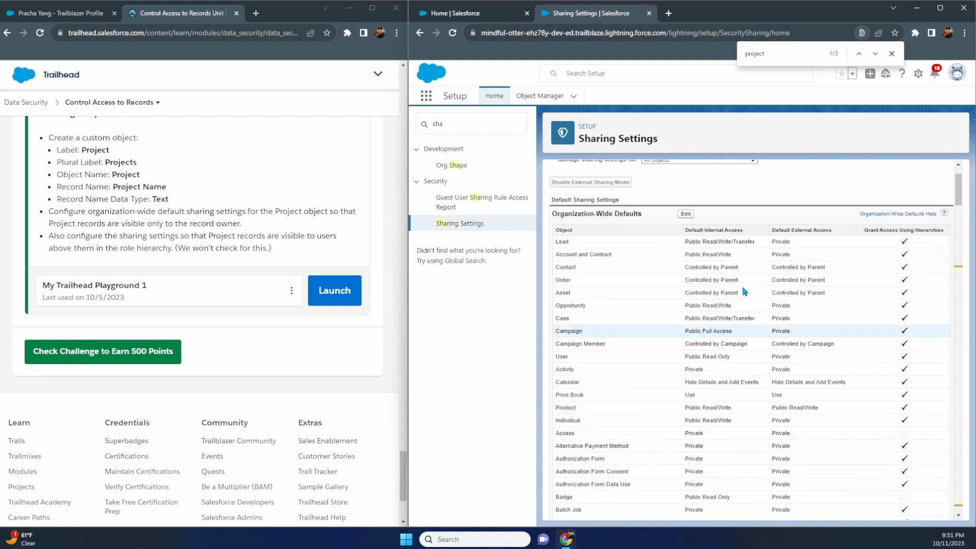
{"action": "left_click", "coordinate": [686, 277]}
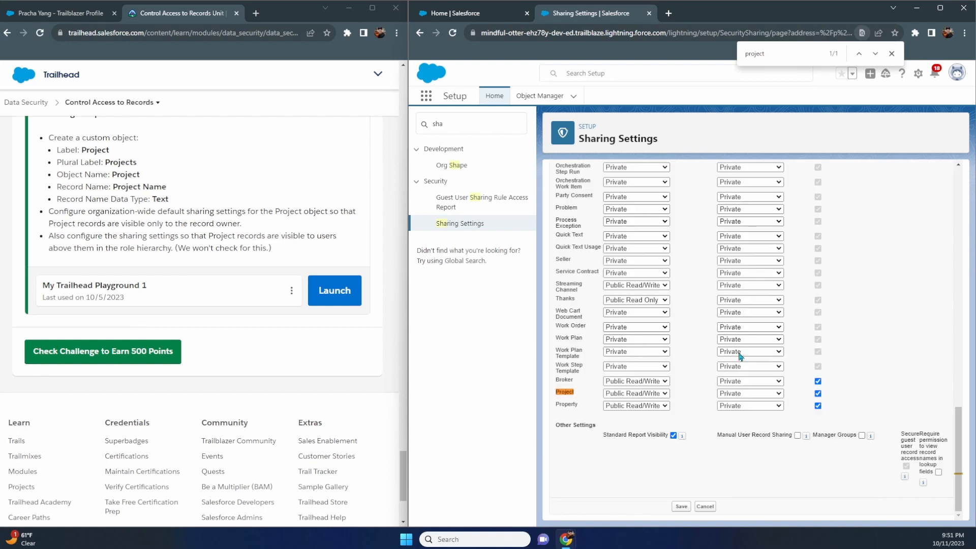
{"action": "left_click", "coordinate": [665, 394]}
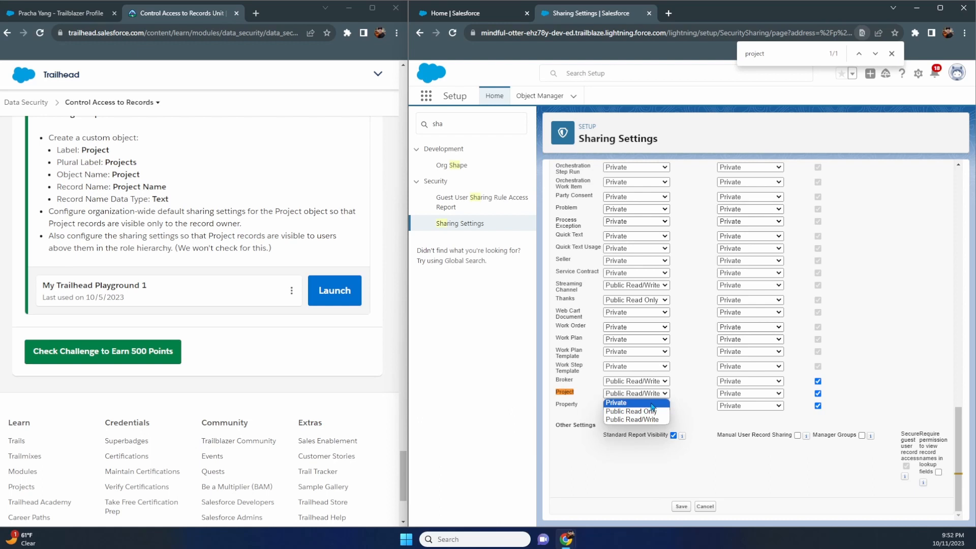
{"action": "left_click", "coordinate": [652, 404]}
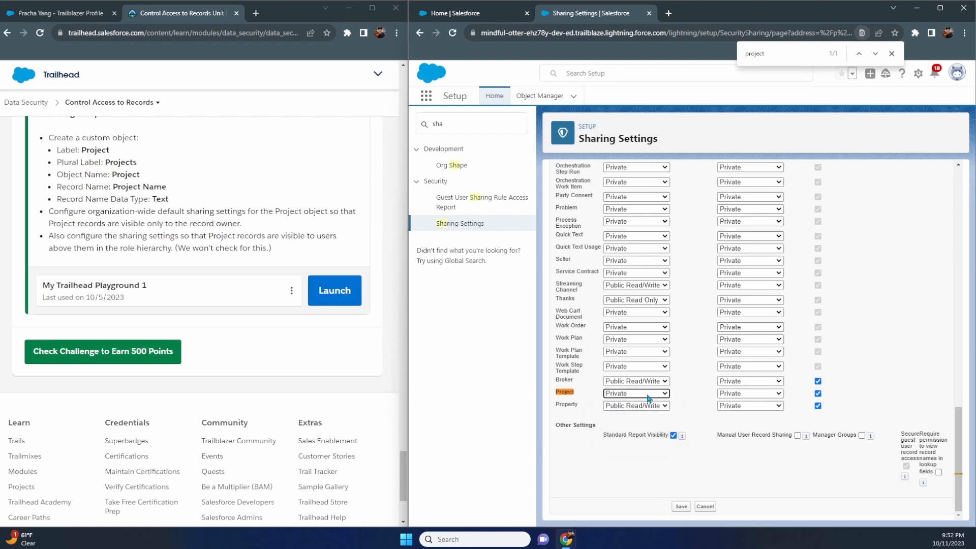
{"action": "left_click", "coordinate": [684, 508]}
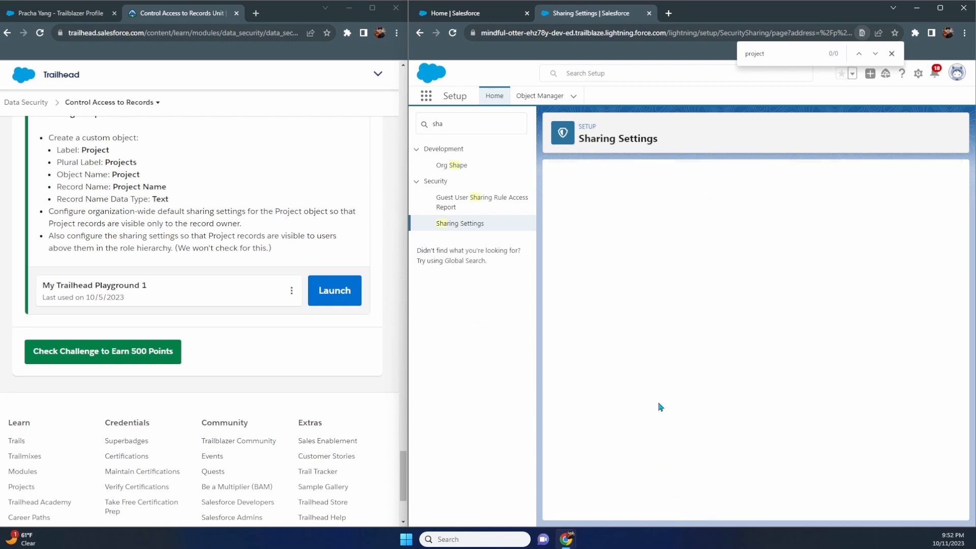
Find the Project Sharing Rules section on the Sharing Settings page and read its notice against the remaining challenge requirement
{"action": "scroll", "coordinate": [659, 408], "scroll_direction": "down", "scroll_amount": 6}
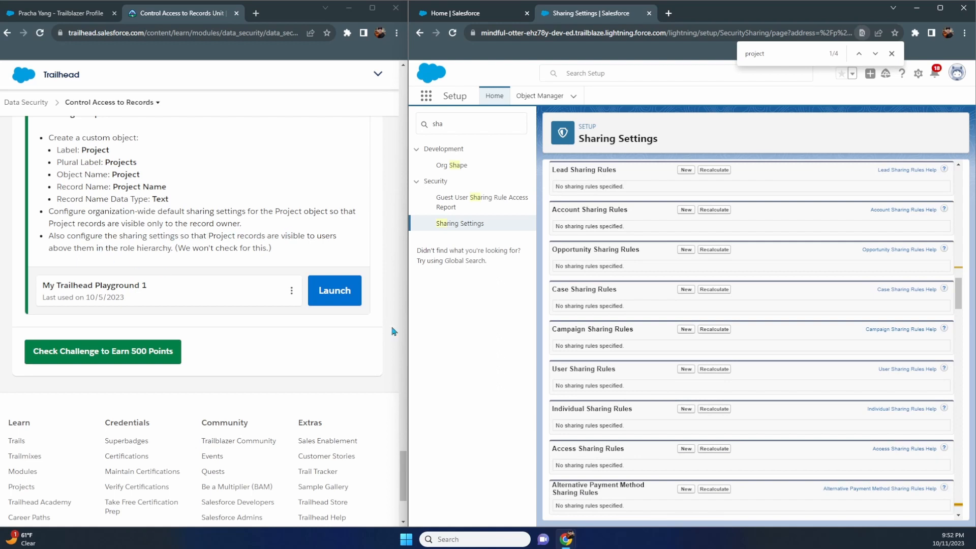
{"action": "scroll", "coordinate": [610, 411], "scroll_direction": "down", "scroll_amount": 2}
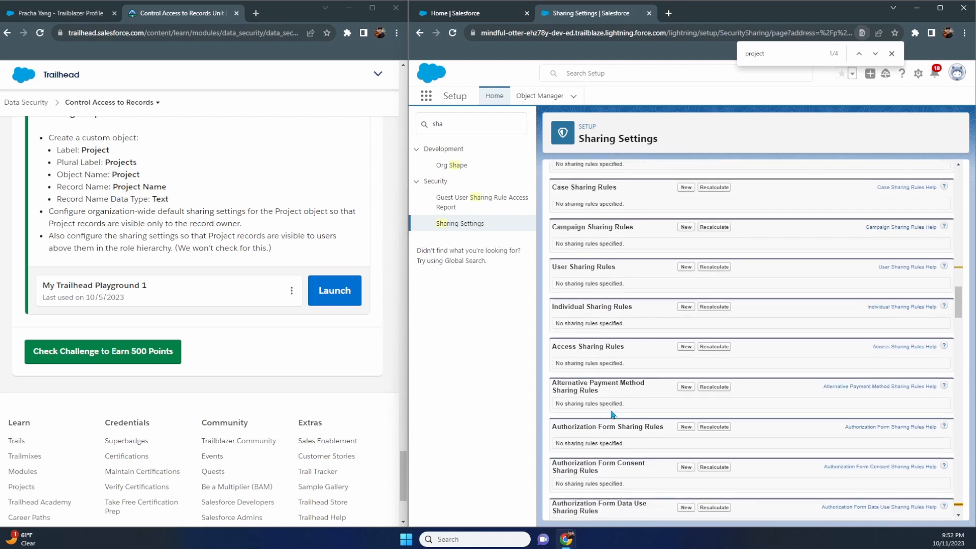
{"action": "left_click_drag", "start_coordinate": [279, 250], "coordinate": [178, 249]}
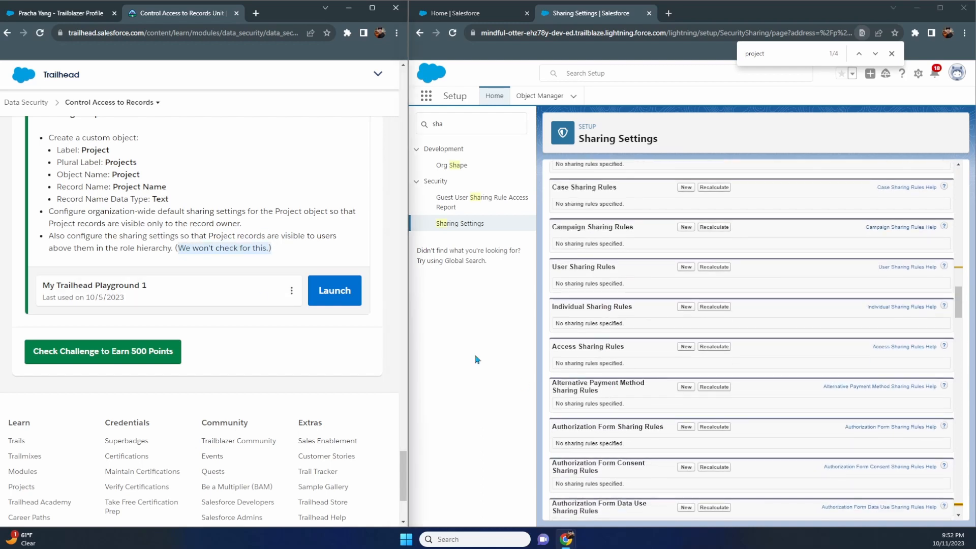
{"action": "scroll", "coordinate": [571, 347], "scroll_direction": "down", "scroll_amount": 5}
{"action": "scroll", "coordinate": [571, 347], "scroll_direction": "down", "scroll_amount": 20}
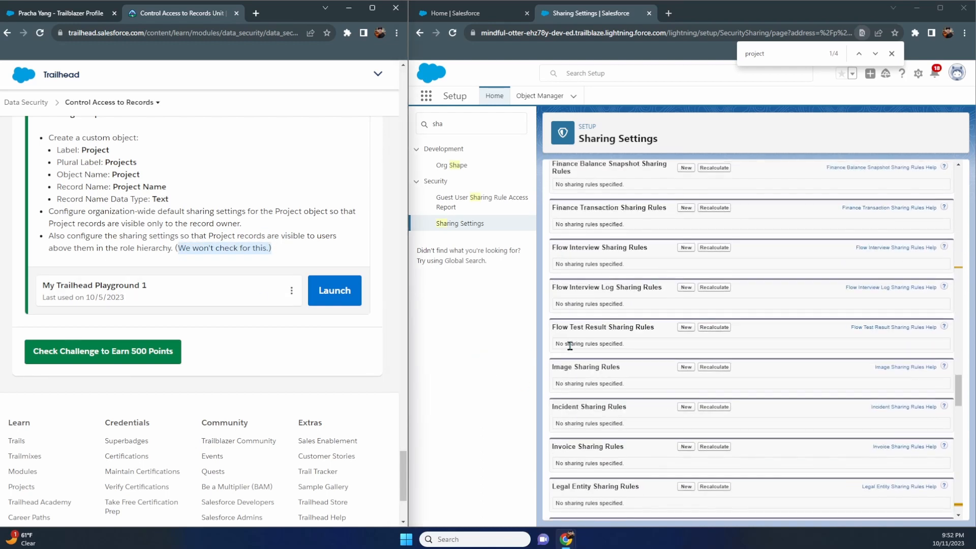
{"action": "scroll", "coordinate": [569, 346], "scroll_direction": "down", "scroll_amount": 10}
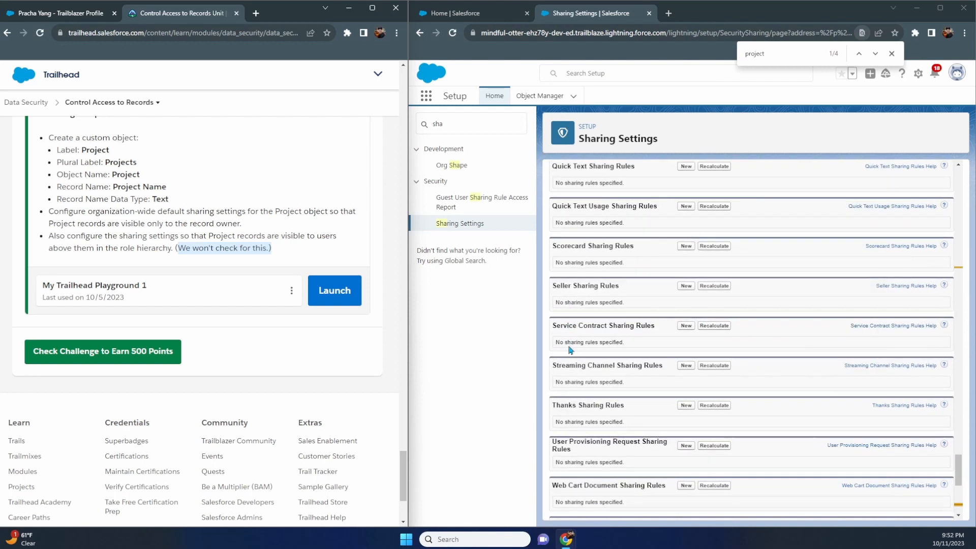
{"action": "left_click", "coordinate": [771, 49]}
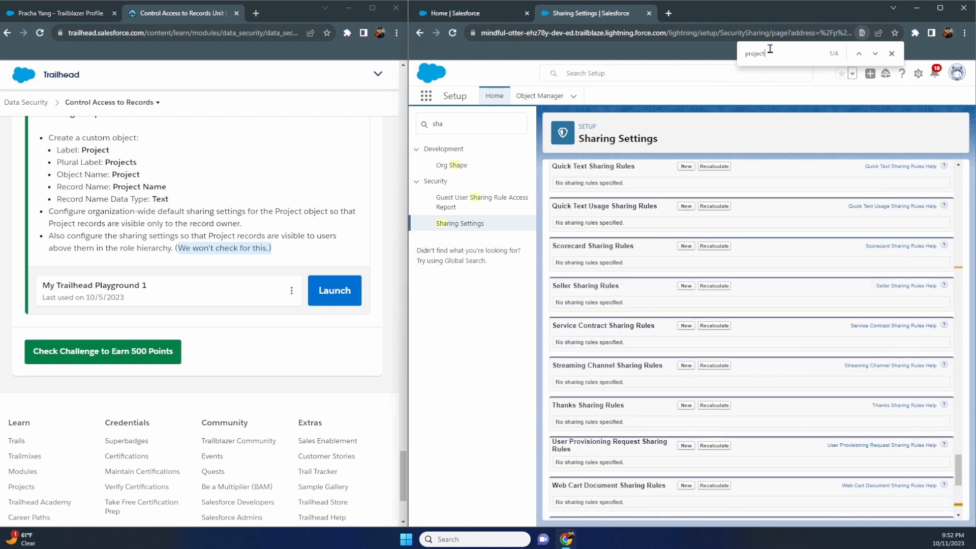
{"action": "key", "text": "Return"}
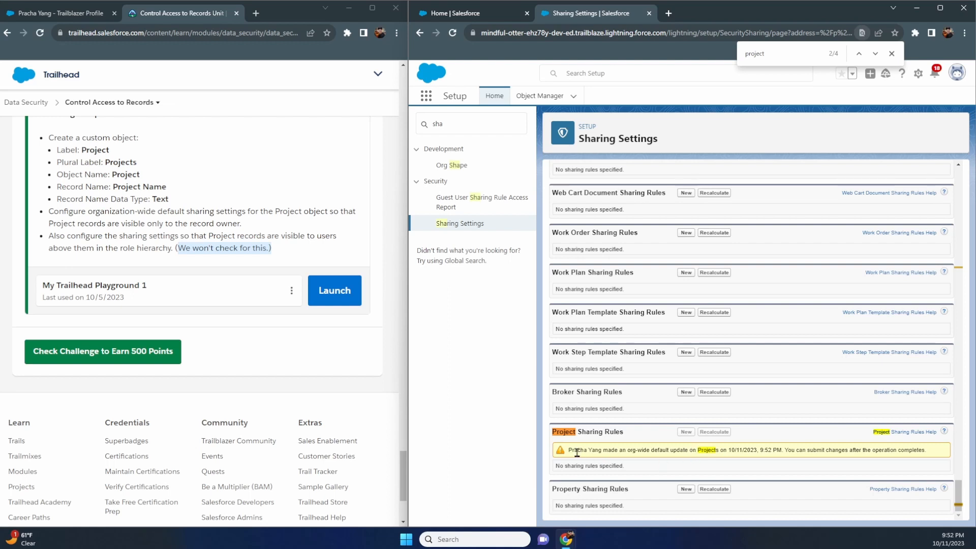
{"action": "left_click_drag", "start_coordinate": [569, 450], "coordinate": [877, 451]}
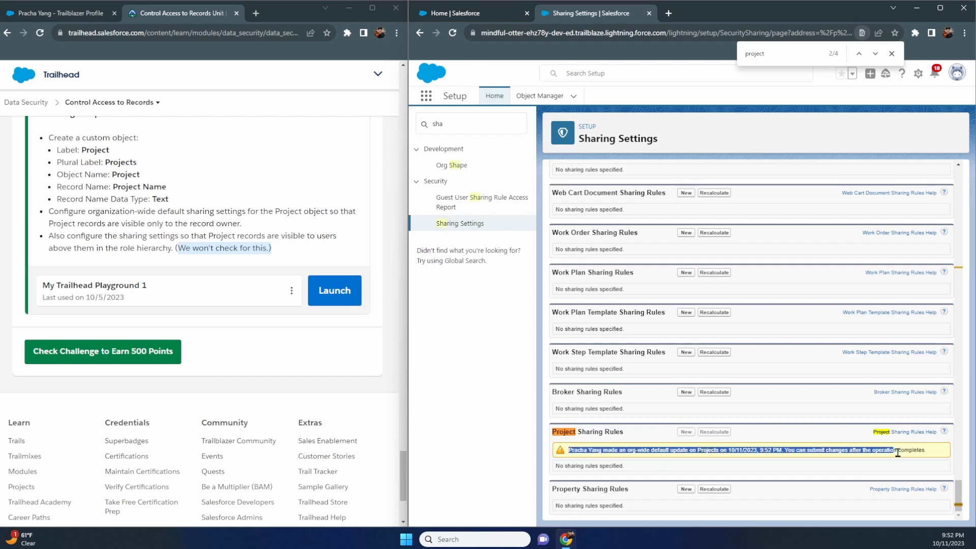
{"action": "left_click", "coordinate": [935, 456]}
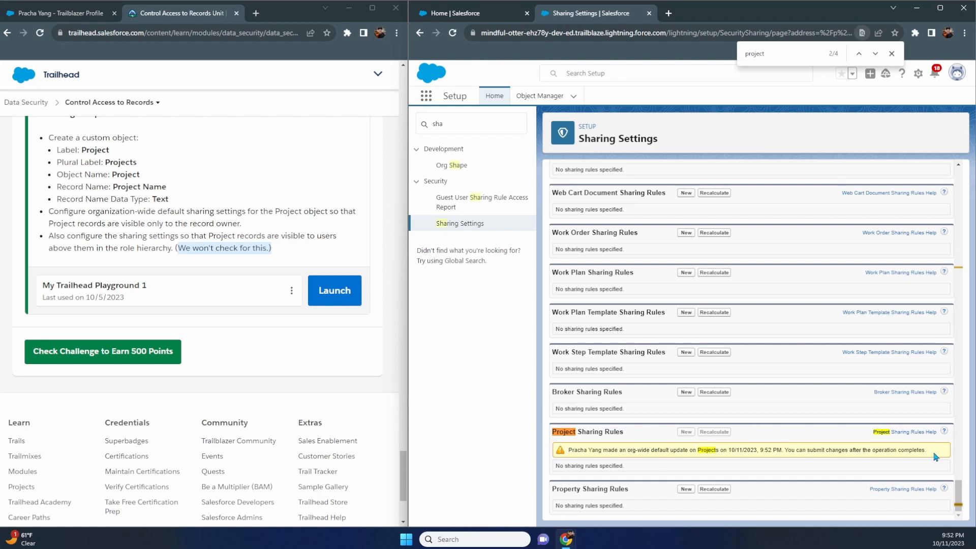
{"action": "triple_click", "coordinate": [560, 457]}
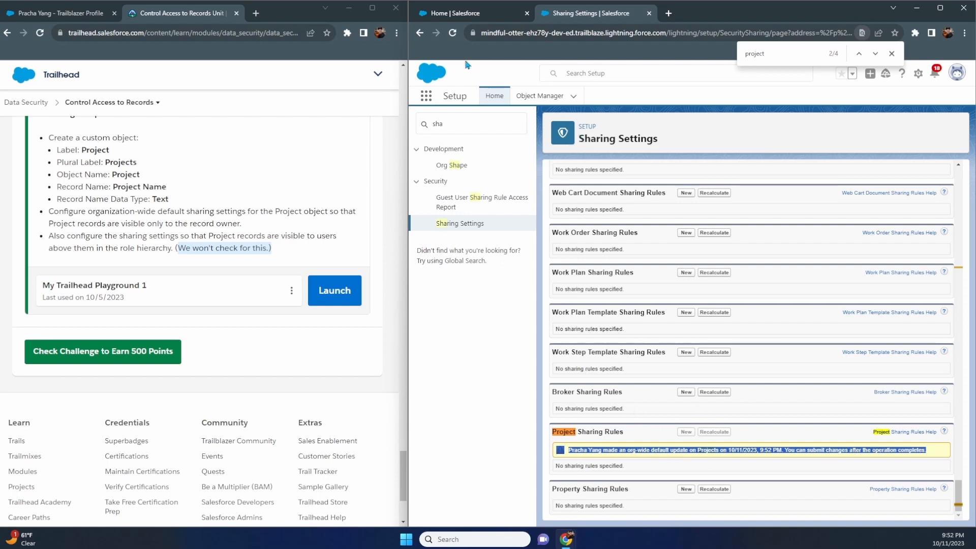
Reload the Sharing Settings page, find the Project Sharing Rules section again, and start a new sharing rule there
{"action": "left_click", "coordinate": [452, 33]}
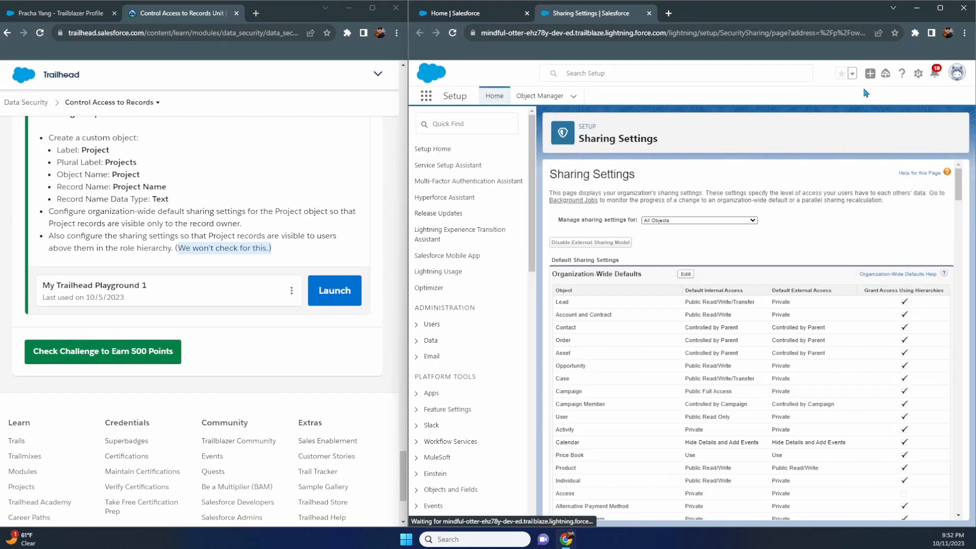
{"action": "key", "text": "ctrl+f"}
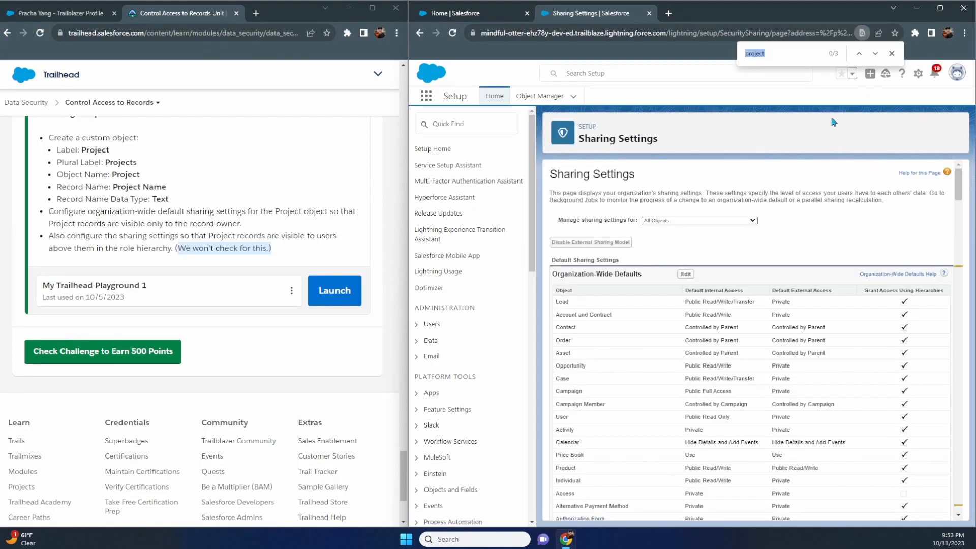
{"action": "key", "text": "Return"}
{"action": "key", "text": "Return"}
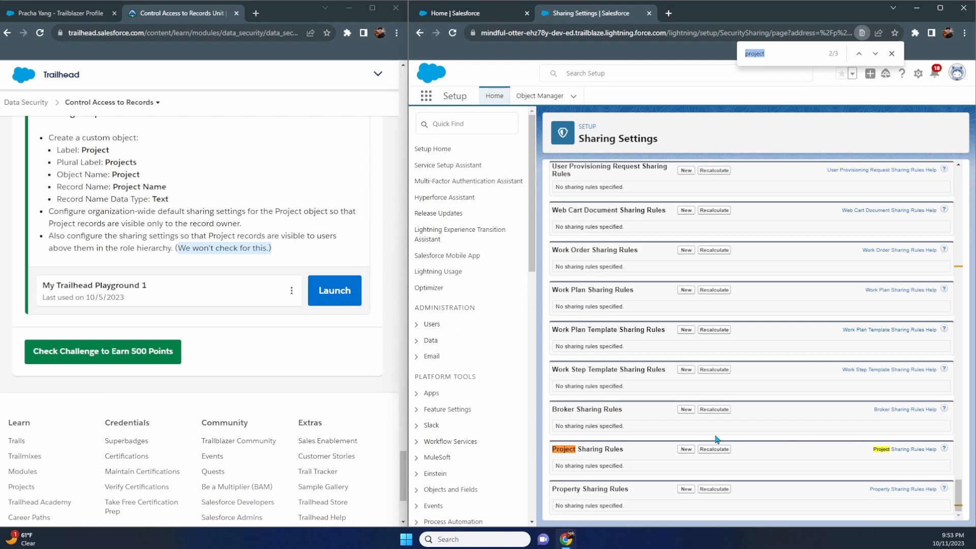
{"action": "left_click", "coordinate": [686, 451]}
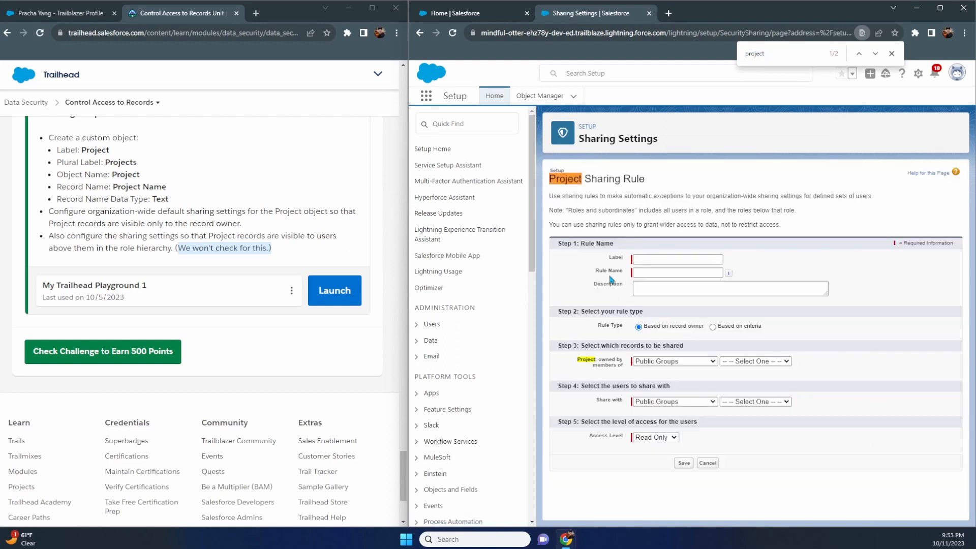
Label the new Project sharing rule "Sharing Above" and let the rule name fill in as Sharing_Above
{"action": "left_click", "coordinate": [650, 259]}
{"action": "type", "text": "Sharing Above"}
{"action": "key", "text": "Tab"}
{"action": "key", "text": "Tab"}
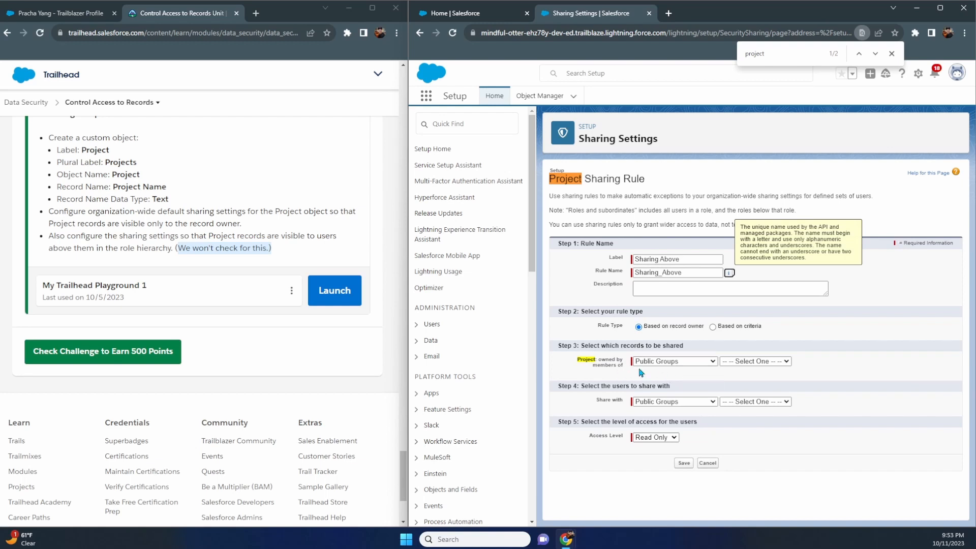
Set the owners of the Project records to be shared to Roles and look through the available role and group choices
{"action": "left_click", "coordinate": [674, 364]}
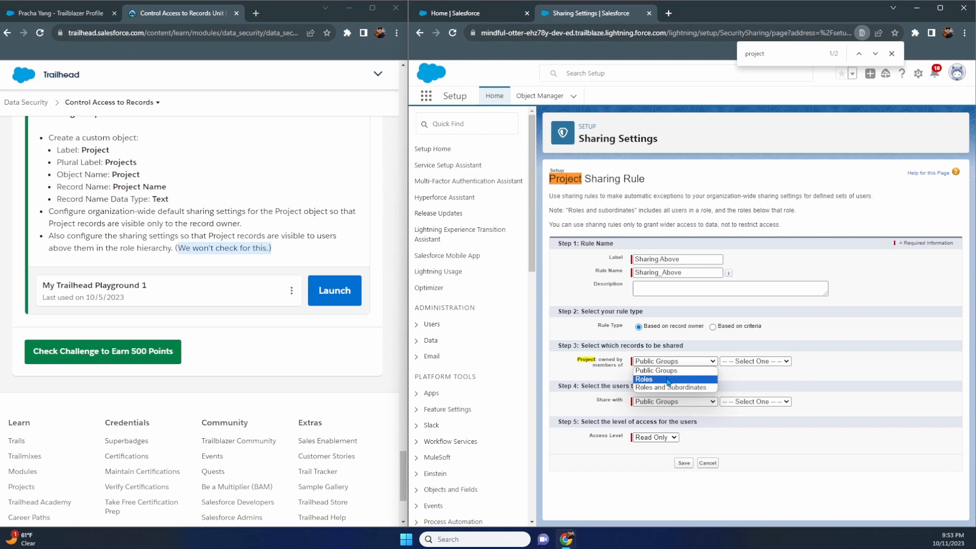
{"action": "left_click", "coordinate": [668, 380]}
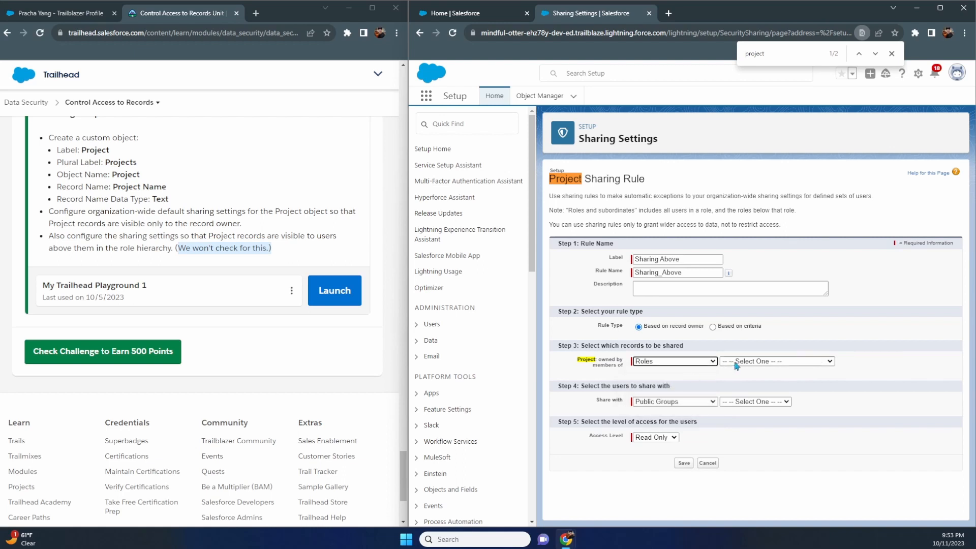
{"action": "left_click", "coordinate": [738, 362]}
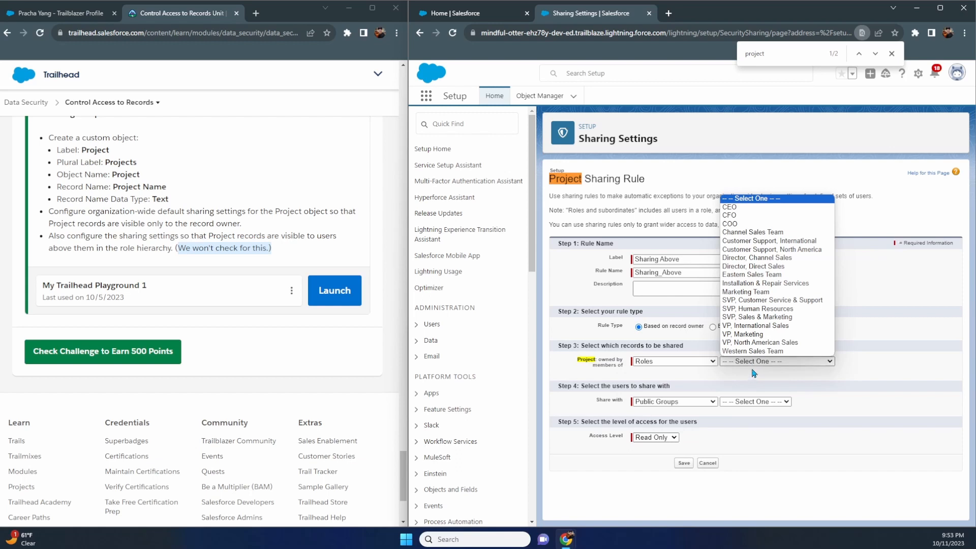
{"action": "left_click", "coordinate": [689, 362]}
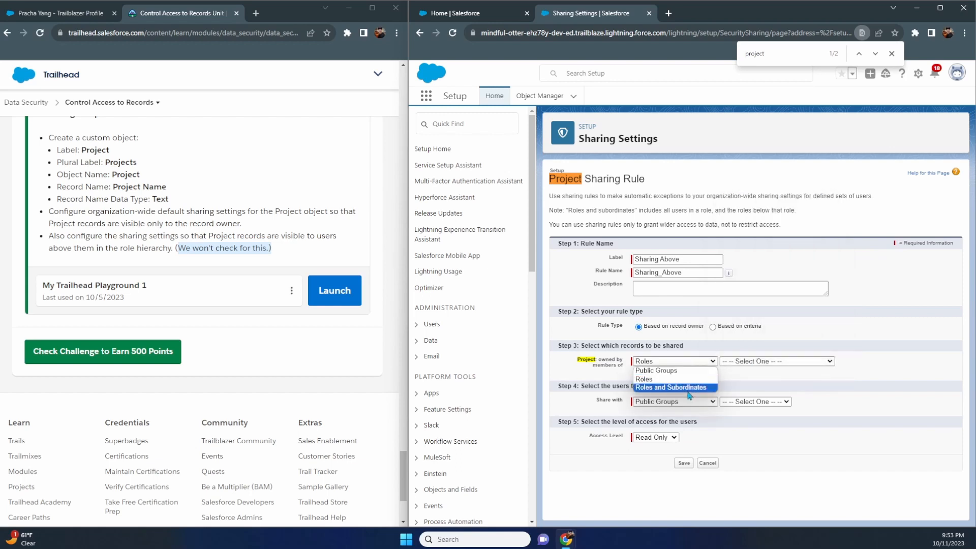
{"action": "left_click", "coordinate": [748, 378]}
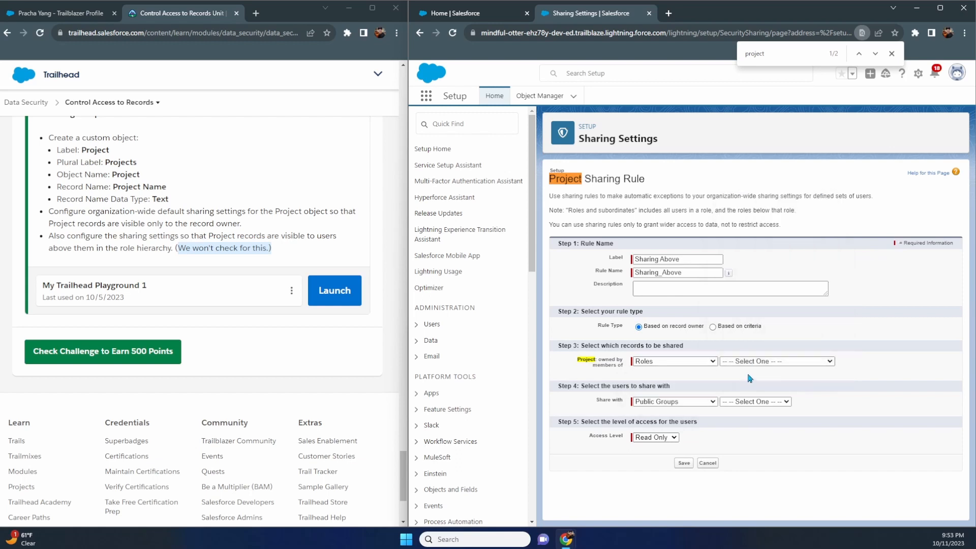
{"action": "left_click", "coordinate": [711, 401]}
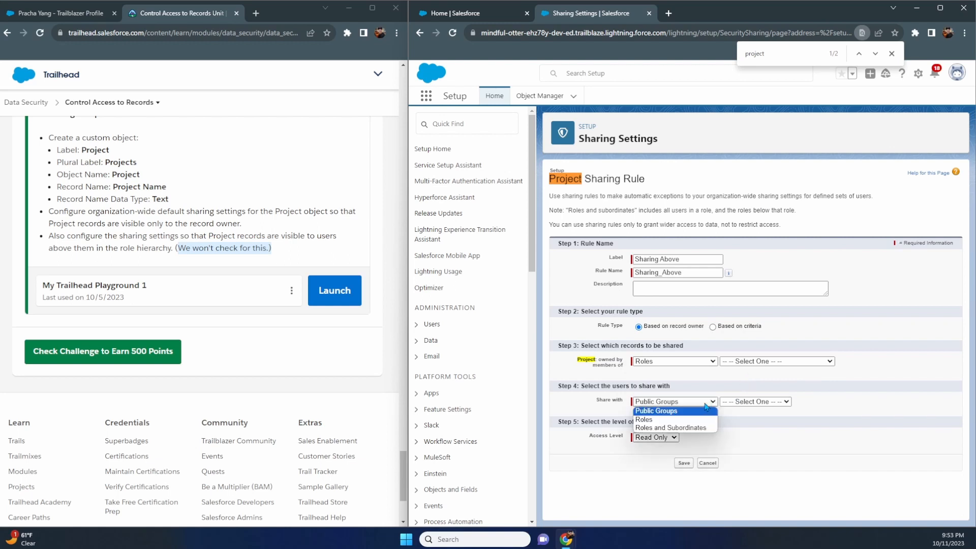
{"action": "left_click", "coordinate": [686, 363]}
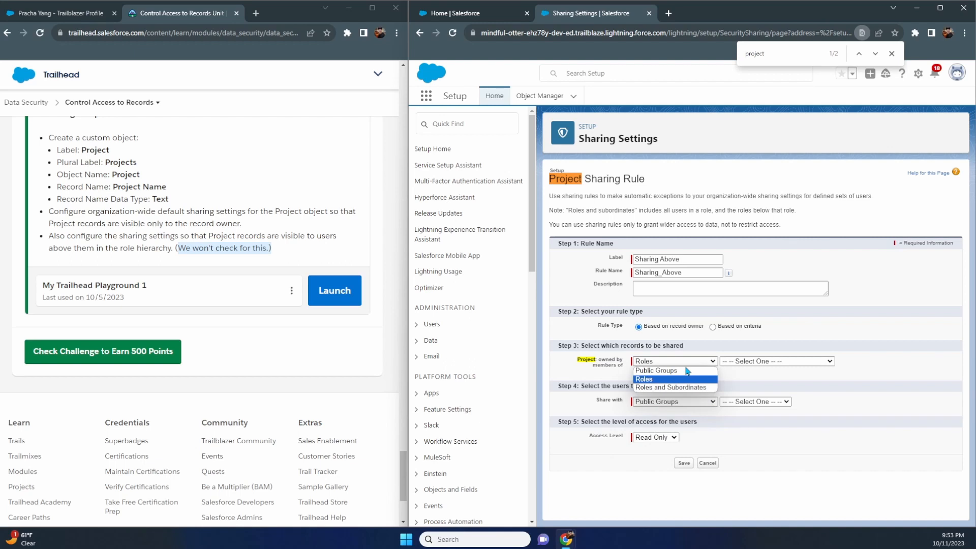
{"action": "left_click", "coordinate": [736, 376]}
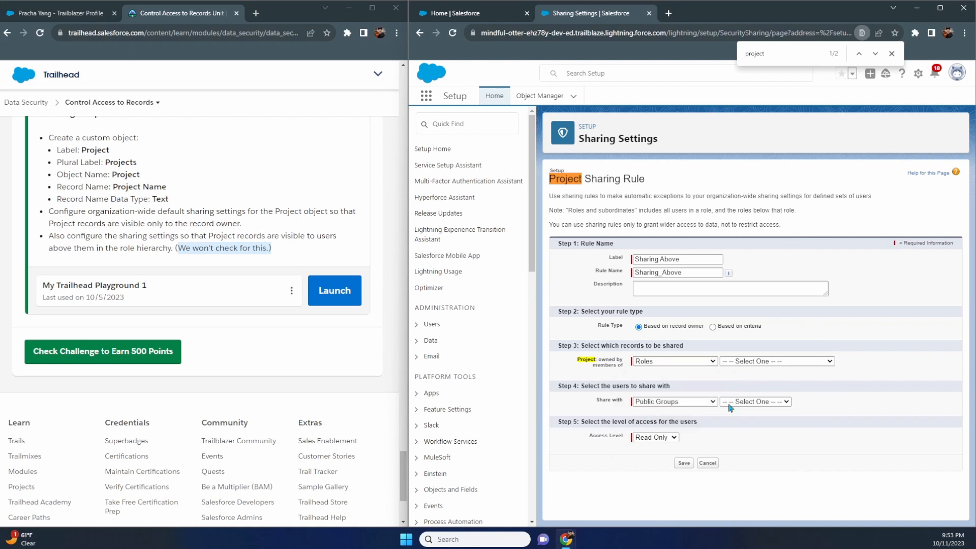
Set the rule's users to share with to Roles and change the rule type to Based on criteria
{"action": "left_click", "coordinate": [680, 405]}
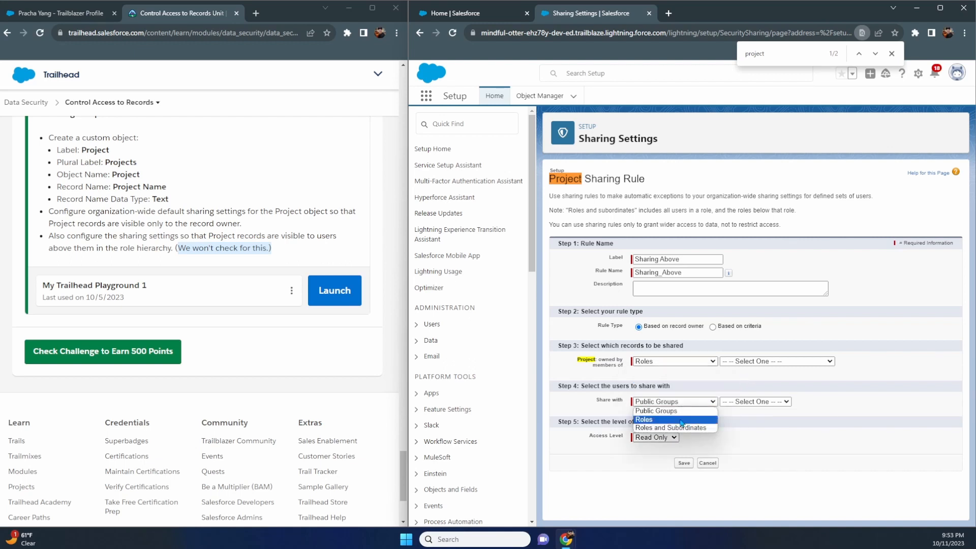
{"action": "left_click", "coordinate": [644, 420]}
{"action": "left_click", "coordinate": [740, 401]}
{"action": "left_click", "coordinate": [740, 405]}
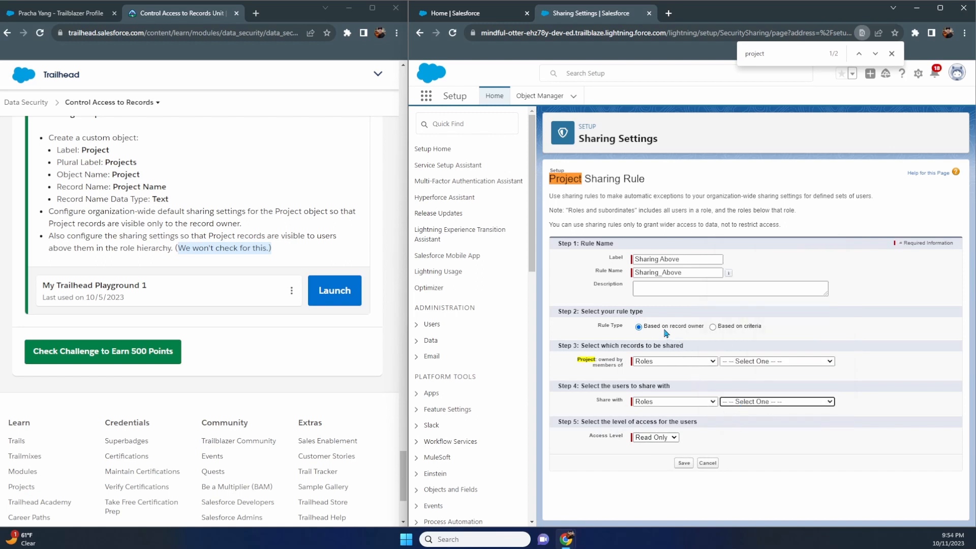
{"action": "left_click", "coordinate": [714, 327]}
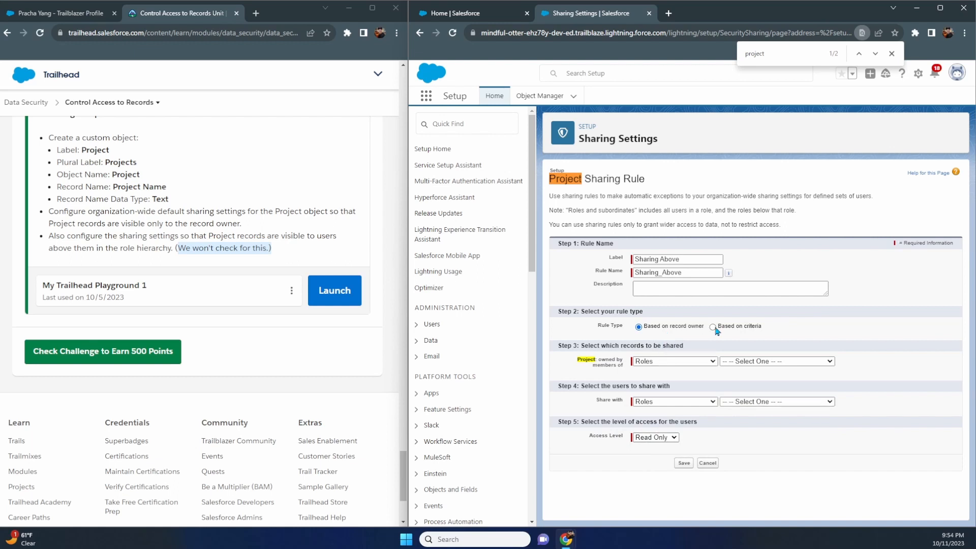
{"action": "scroll", "coordinate": [686, 362], "scroll_direction": "down", "scroll_amount": 1}
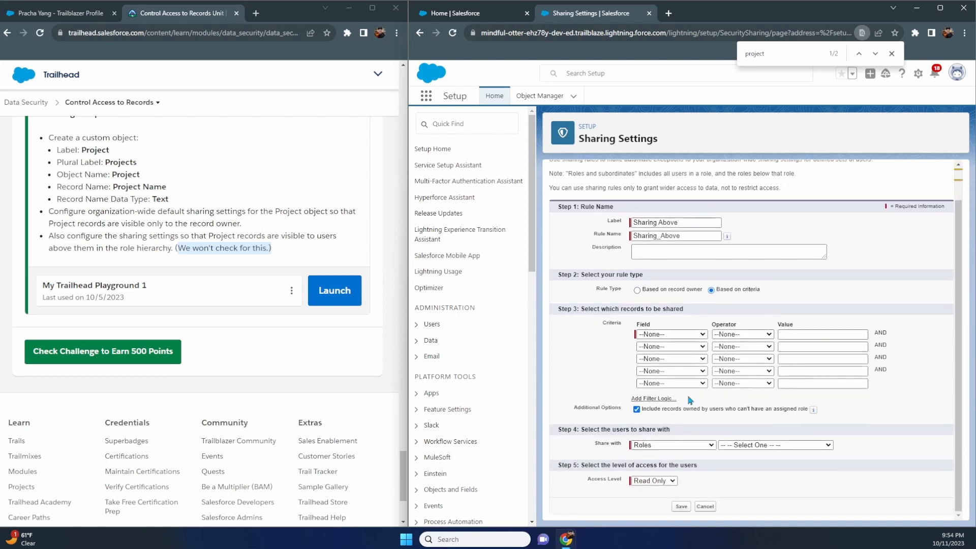
{"action": "left_click", "coordinate": [660, 289]}
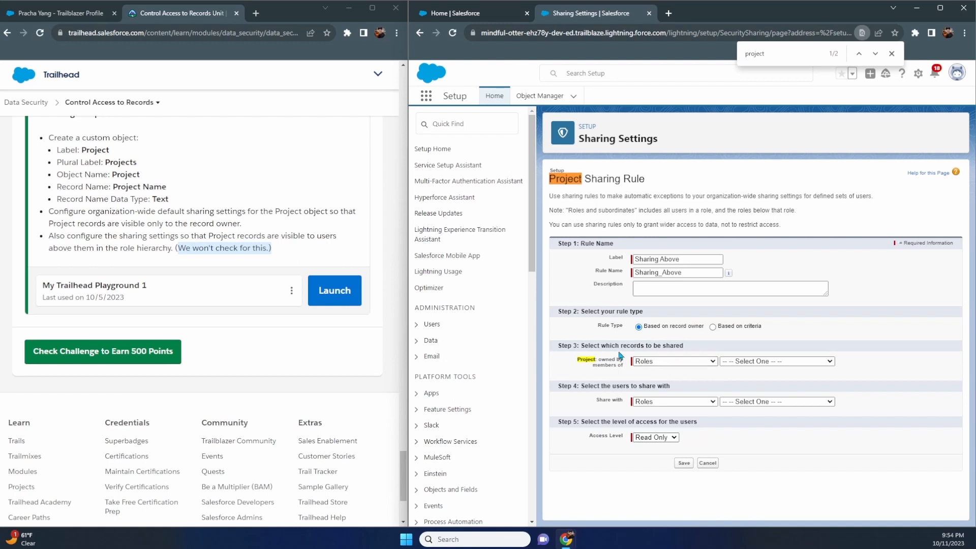
{"action": "left_click", "coordinate": [664, 362]}
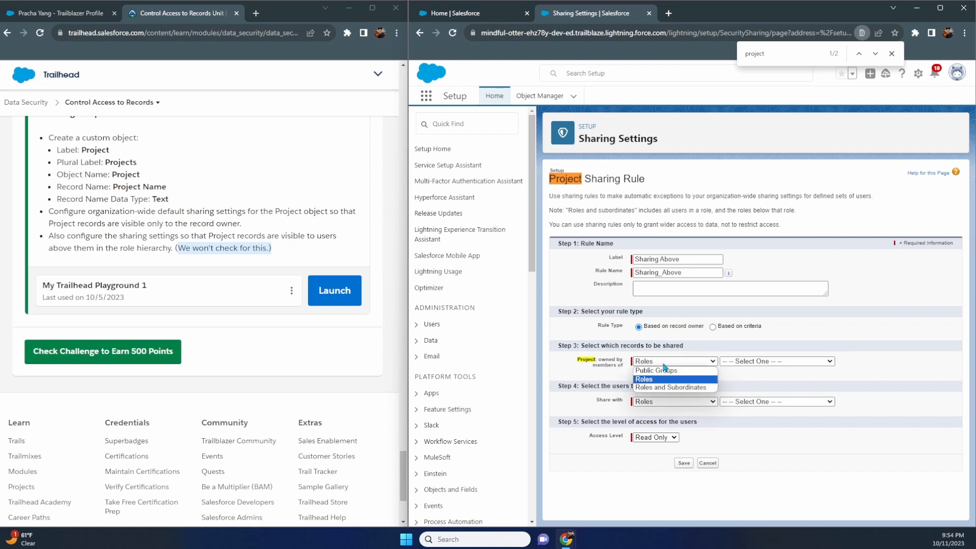
{"action": "left_click", "coordinate": [682, 387]}
{"action": "left_click", "coordinate": [738, 362]}
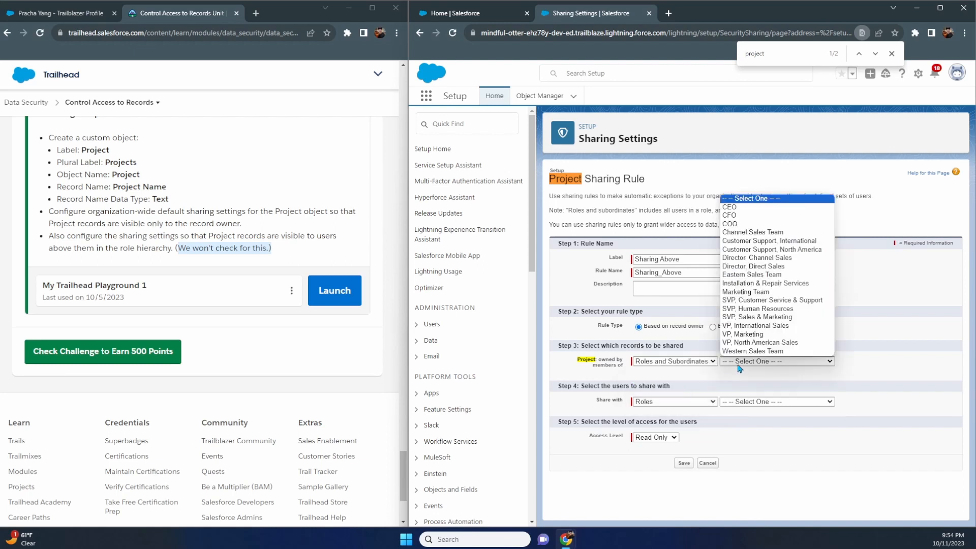
{"action": "left_click", "coordinate": [739, 364]}
{"action": "left_click", "coordinate": [706, 364]}
{"action": "left_click", "coordinate": [684, 373]}
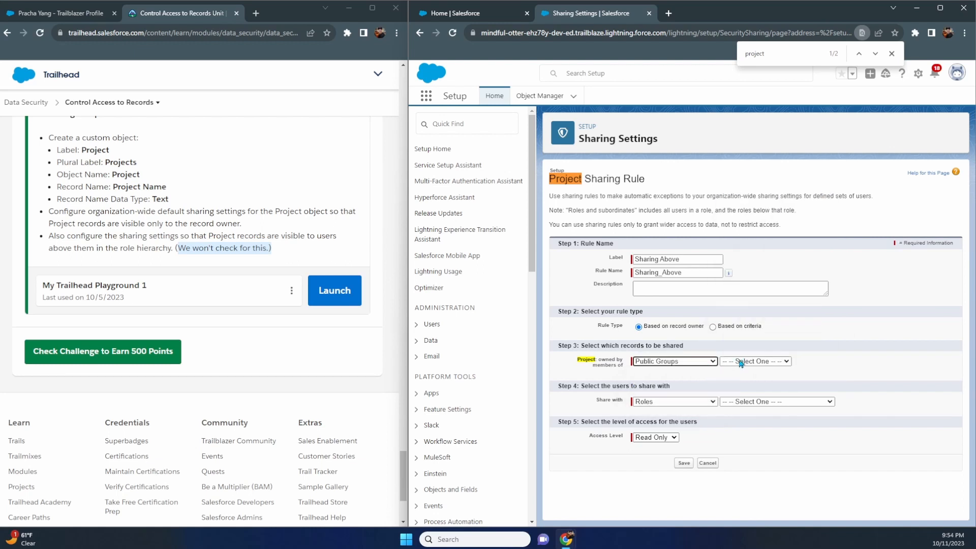
{"action": "left_click", "coordinate": [740, 363]}
{"action": "left_click", "coordinate": [700, 380]}
{"action": "left_click", "coordinate": [699, 364]}
{"action": "left_click", "coordinate": [697, 380]}
{"action": "left_click", "coordinate": [753, 361]}
{"action": "left_click", "coordinate": [753, 361]}
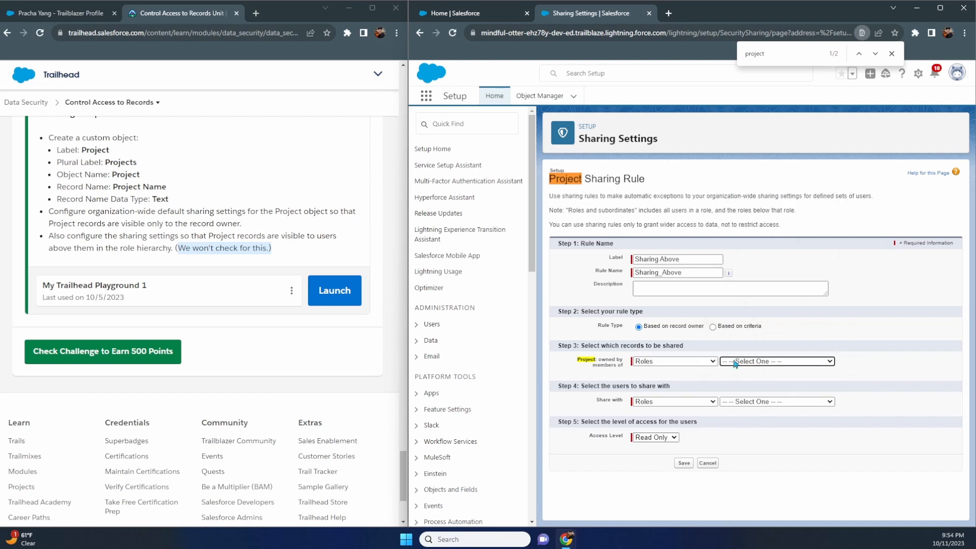
{"action": "left_click", "coordinate": [699, 362]}
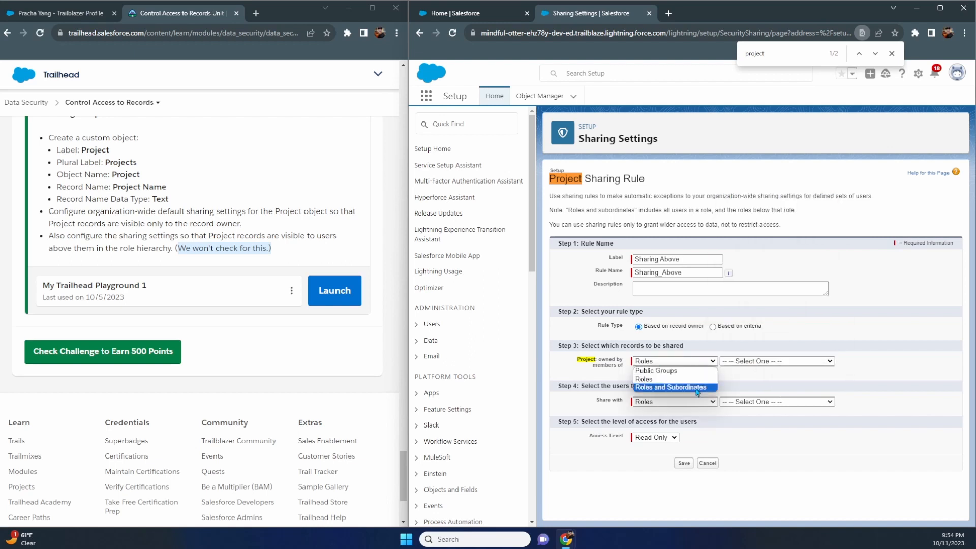
{"action": "left_click", "coordinate": [699, 388]}
{"action": "left_click", "coordinate": [747, 370]}
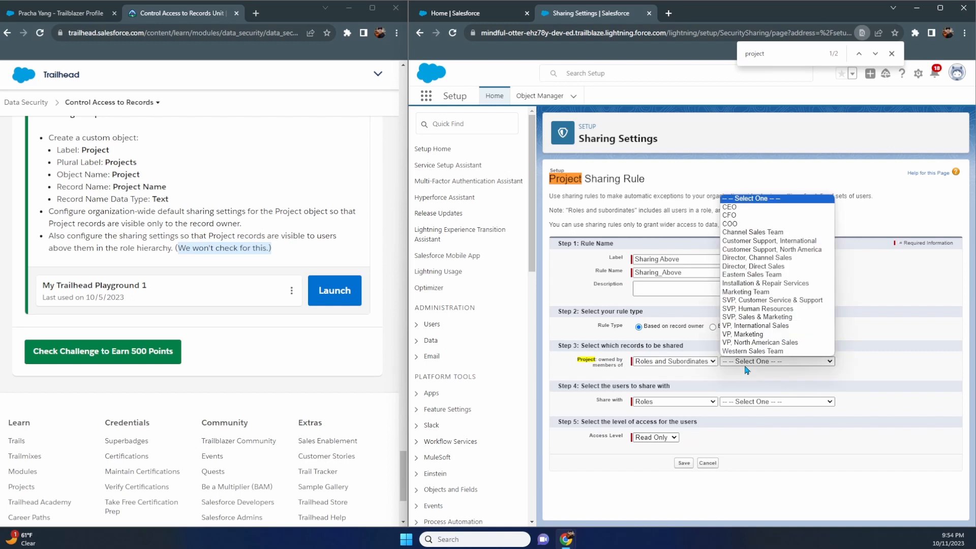
{"action": "left_click", "coordinate": [745, 378]}
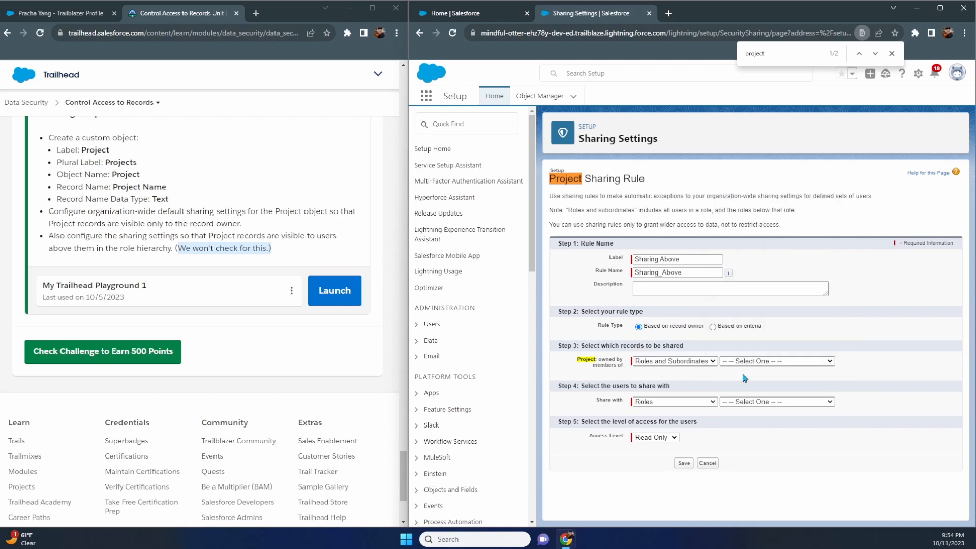
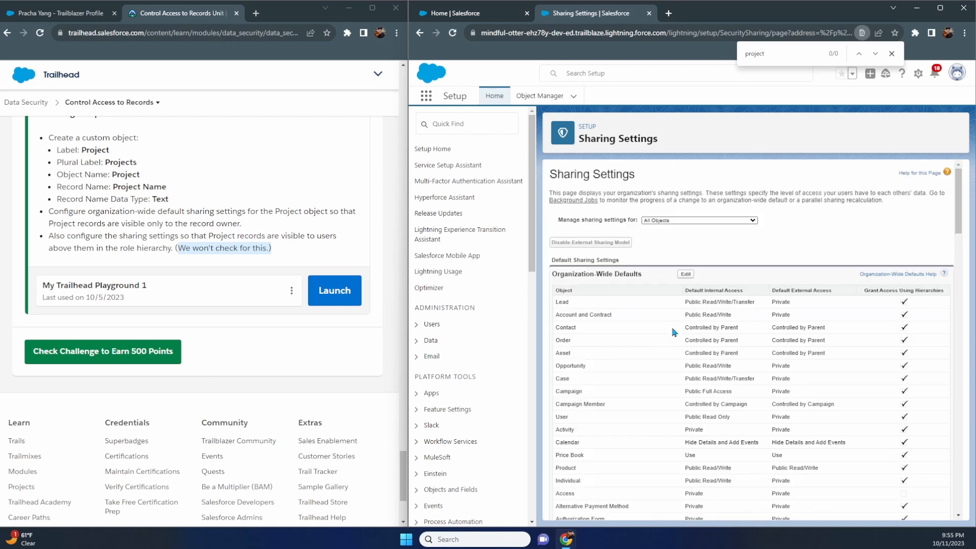
Find Project in the organization-wide defaults list and review its default access and hierarchy setting
{"action": "key", "text": "Return"}
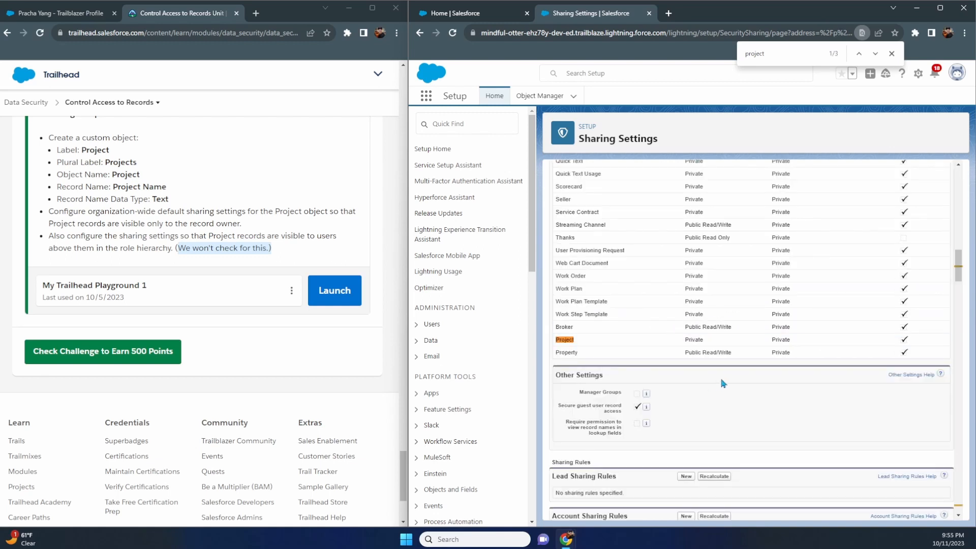
{"action": "scroll", "coordinate": [723, 383], "scroll_direction": "down", "scroll_amount": 2}
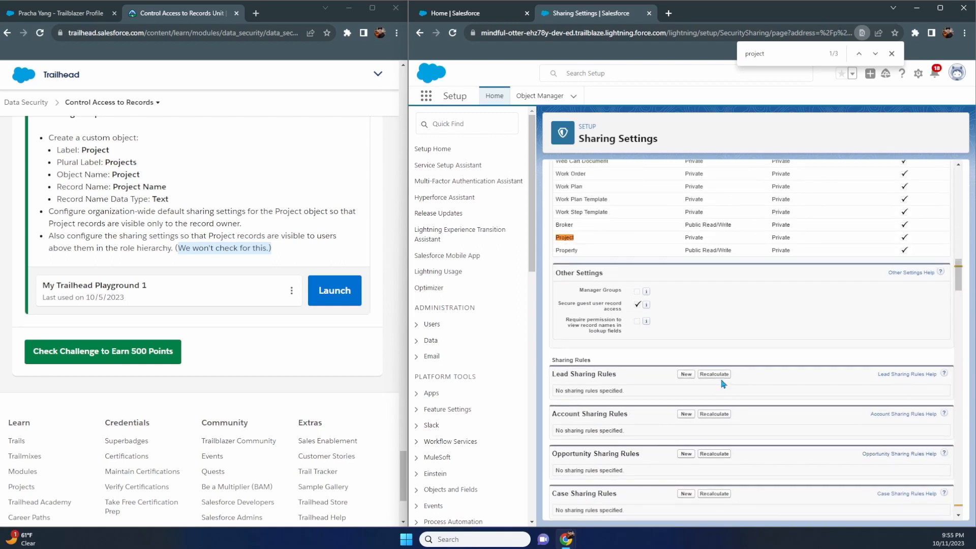
{"action": "scroll", "coordinate": [723, 385], "scroll_direction": "up", "scroll_amount": 15}
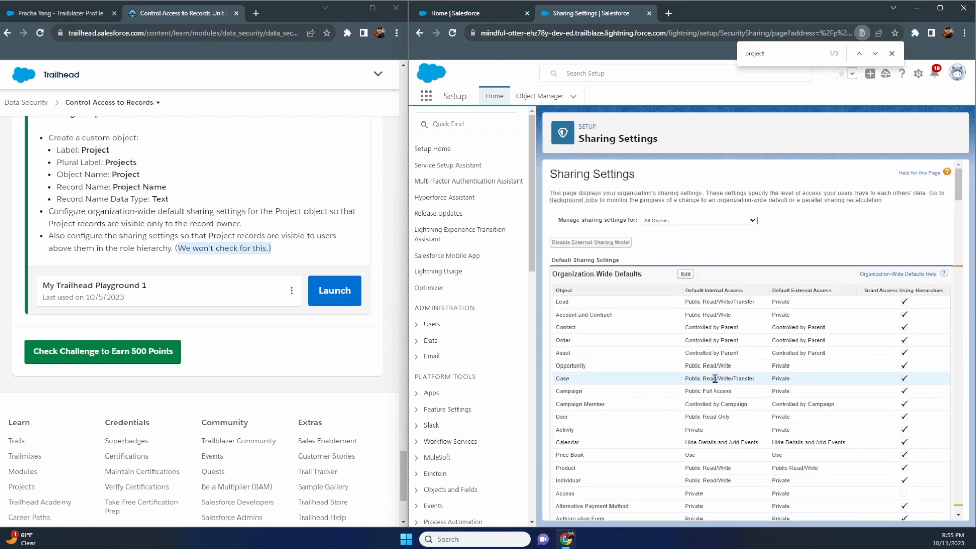
Open the organization-wide defaults for editing, check Project's access and Grant Access Using Hierarchies settings, and save
{"action": "left_click", "coordinate": [685, 274]}
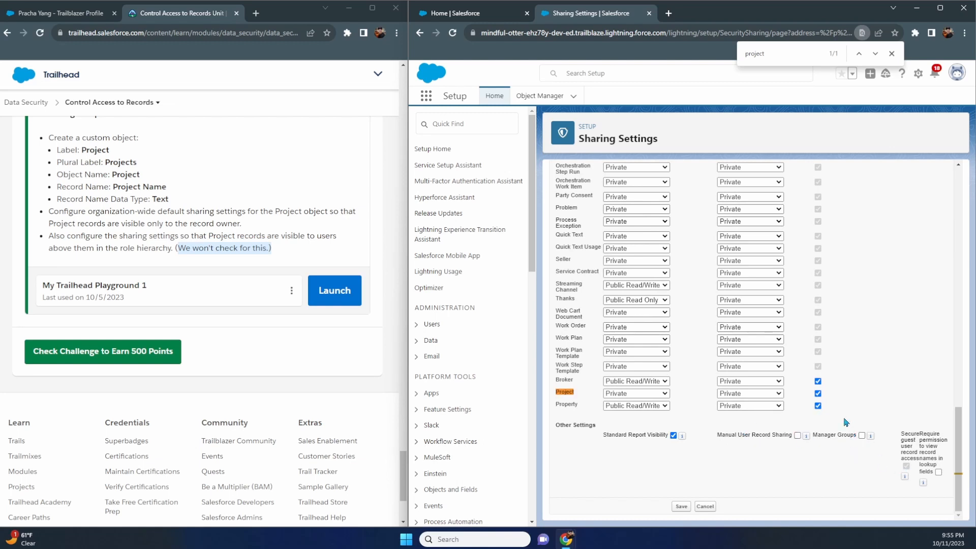
{"action": "scroll", "coordinate": [836, 388], "scroll_direction": "up", "scroll_amount": 20}
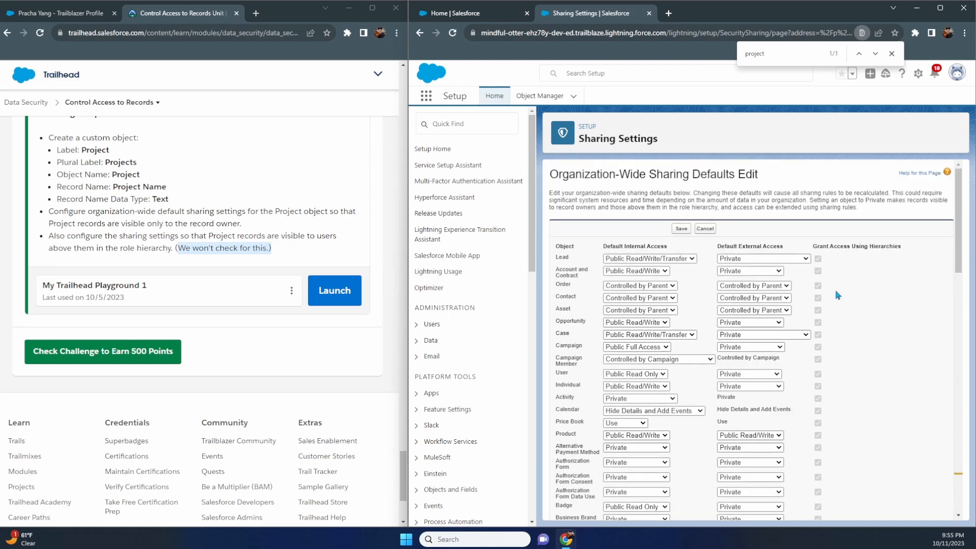
{"action": "scroll", "coordinate": [833, 284], "scroll_direction": "down", "scroll_amount": 10}
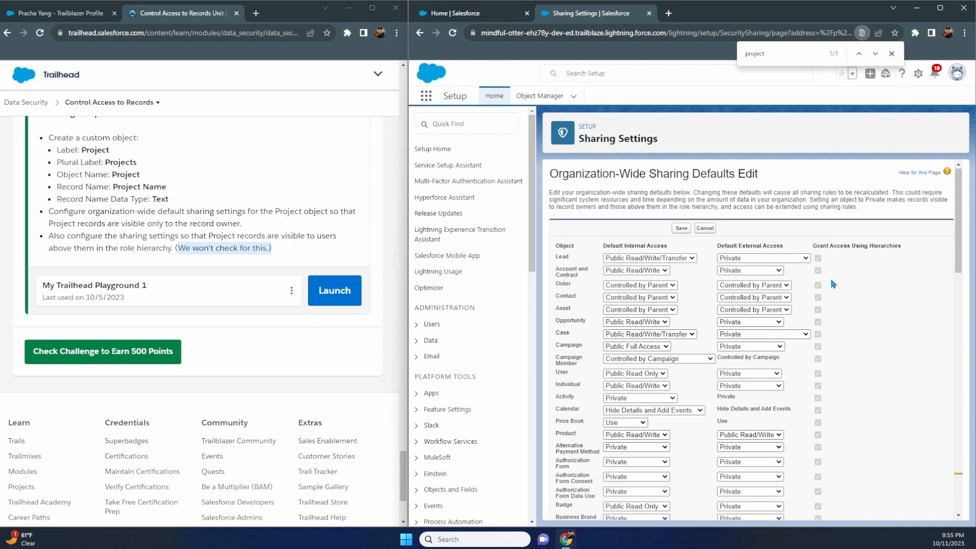
{"action": "scroll", "coordinate": [833, 284], "scroll_direction": "down", "scroll_amount": 5}
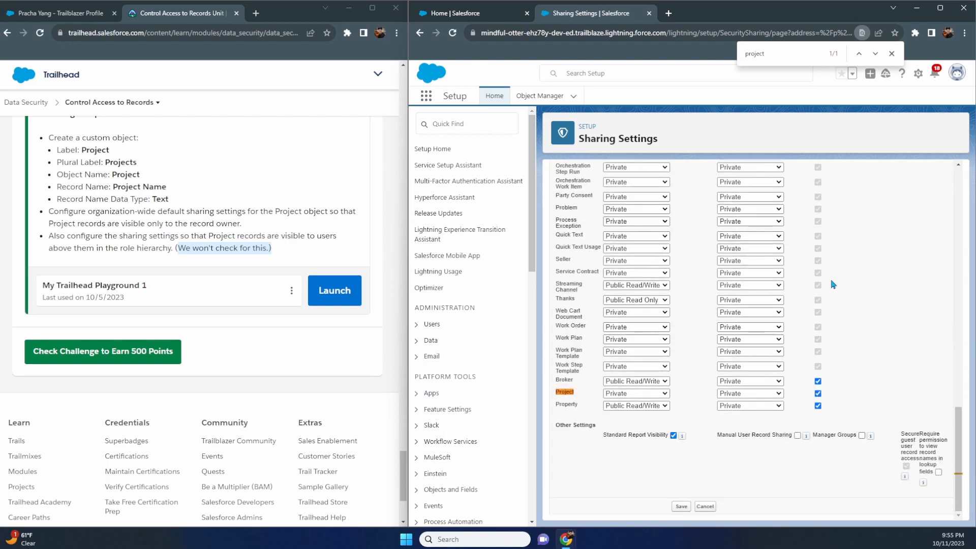
{"action": "left_click", "coordinate": [686, 508]}
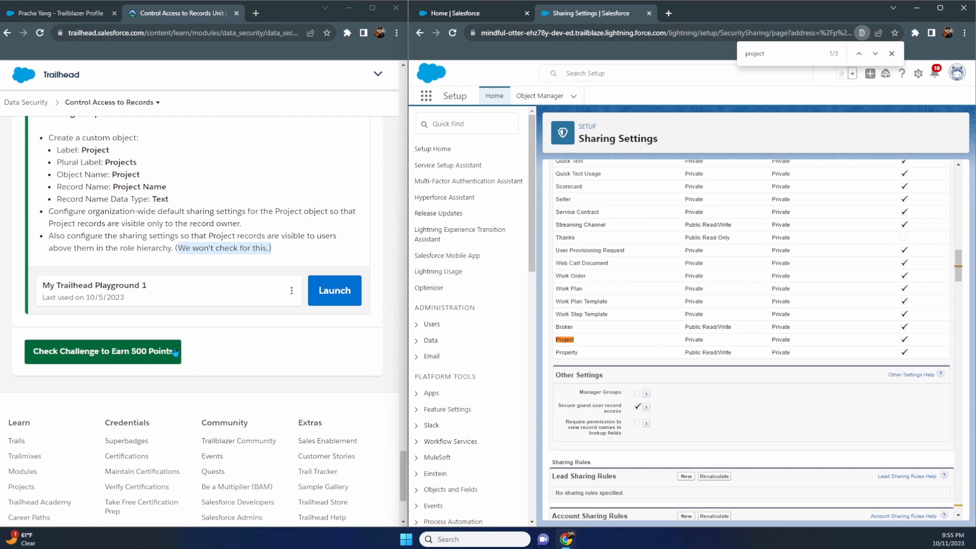
Submit the Control Access to Records challenge for checking and continue to the Create a Role Hierarchy unit
{"action": "left_click", "coordinate": [152, 352]}
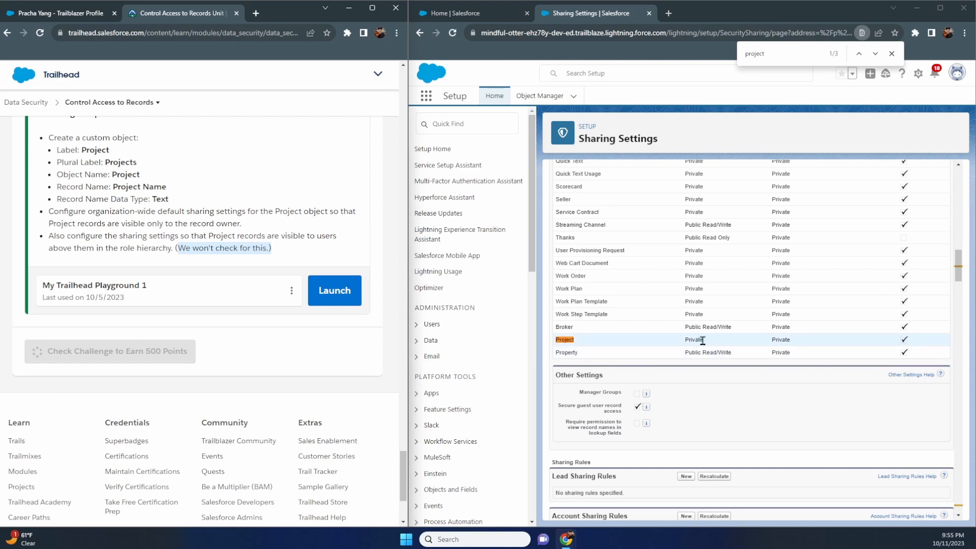
{"action": "left_click_drag", "start_coordinate": [705, 340], "coordinate": [684, 341]}
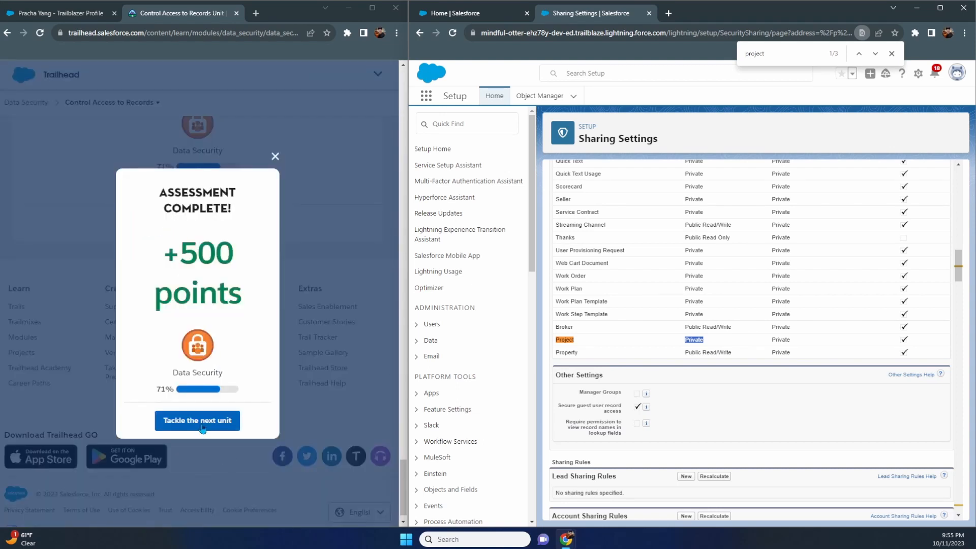
{"action": "left_click", "coordinate": [201, 425]}
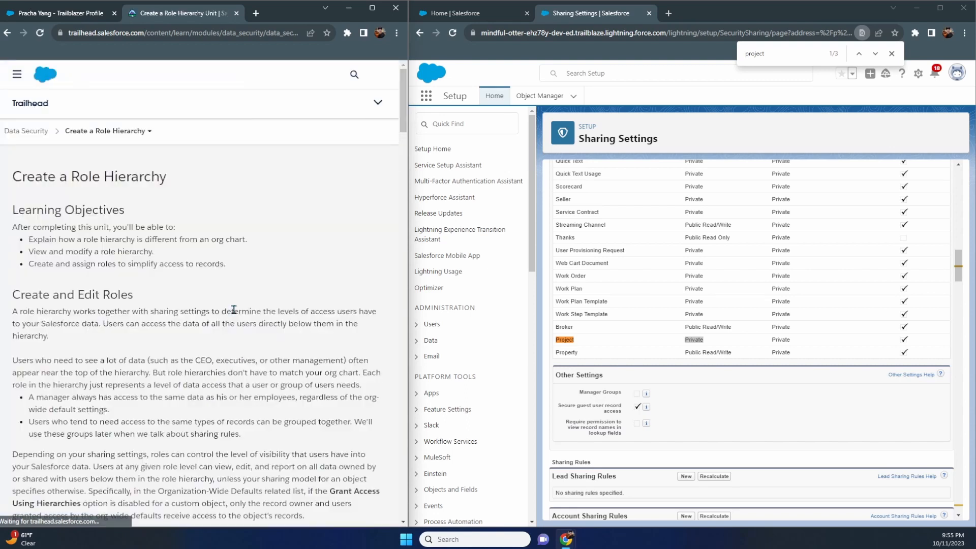
Read through the Create a Role Hierarchy unit, examining the Recruiting App hierarchy diagram and the record-level permissions it grants
{"action": "scroll", "coordinate": [101, 215], "scroll_direction": "down", "scroll_amount": 10}
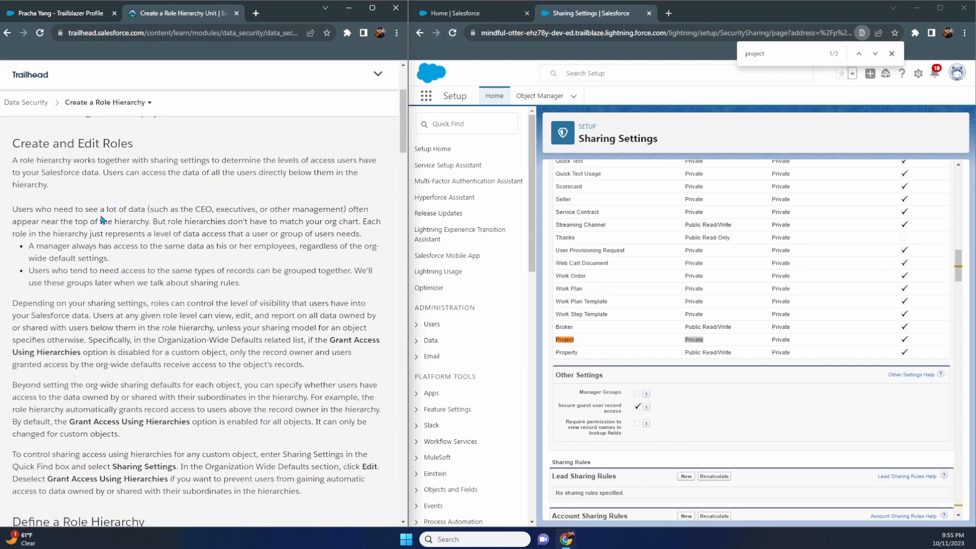
{"action": "scroll", "coordinate": [102, 215], "scroll_direction": "down", "scroll_amount": 15}
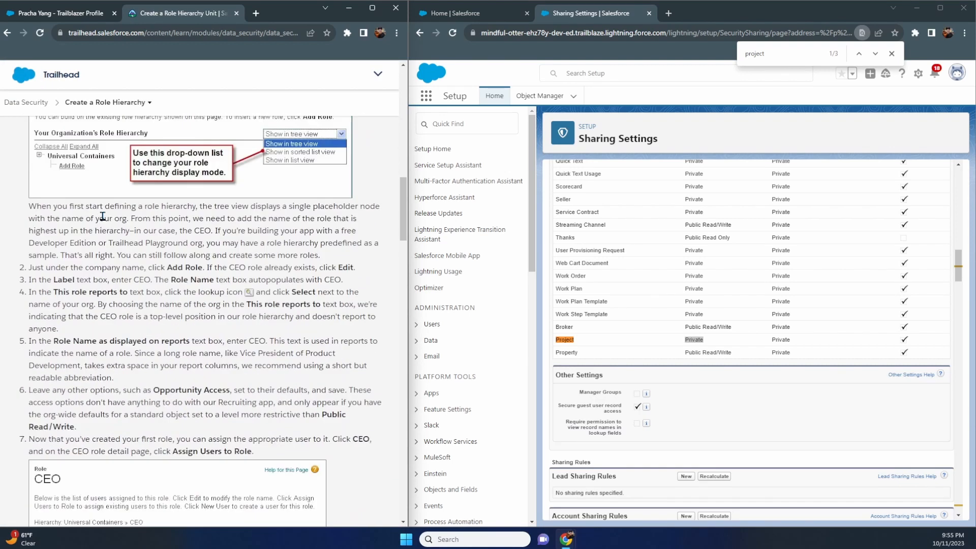
{"action": "scroll", "coordinate": [104, 220], "scroll_direction": "down", "scroll_amount": 15}
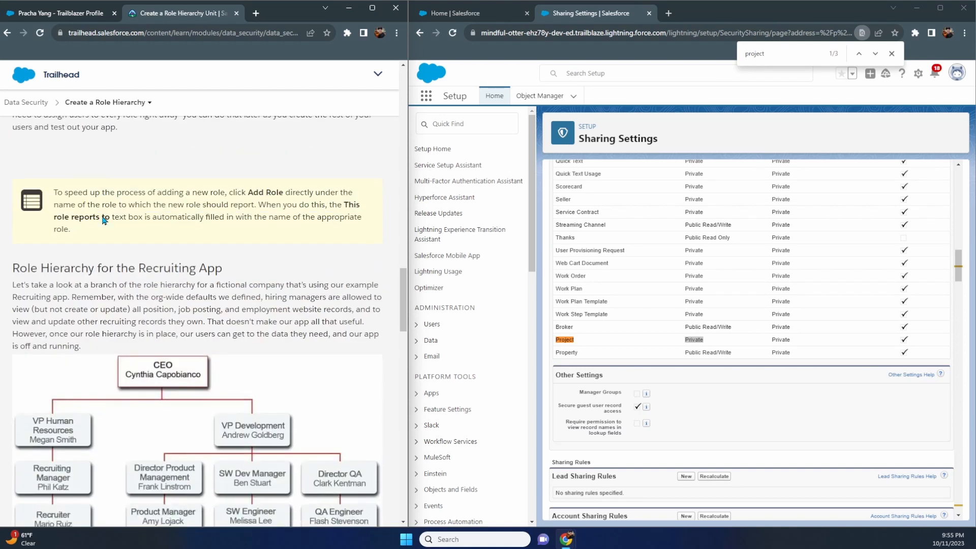
{"action": "scroll", "coordinate": [102, 217], "scroll_direction": "up", "scroll_amount": 8}
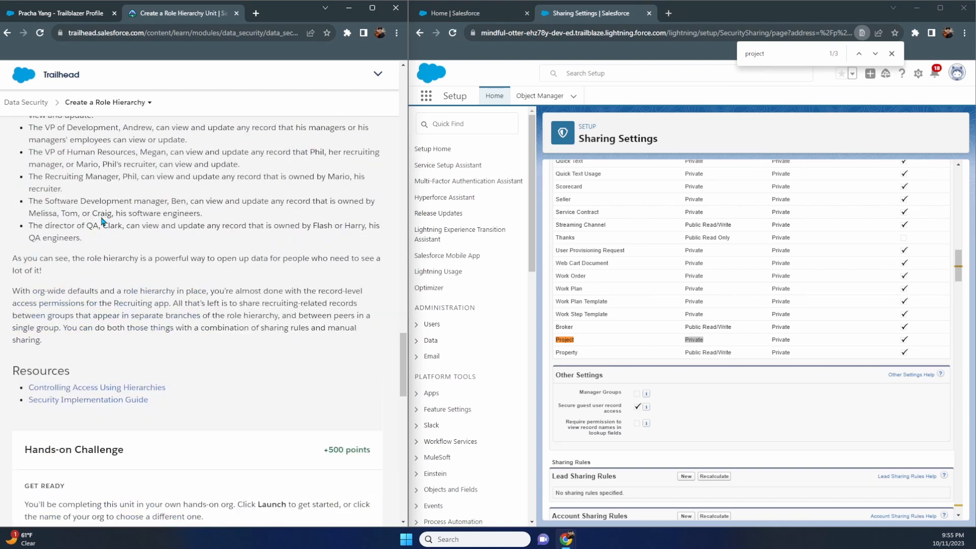
{"action": "scroll", "coordinate": [102, 222], "scroll_direction": "up", "scroll_amount": 1}
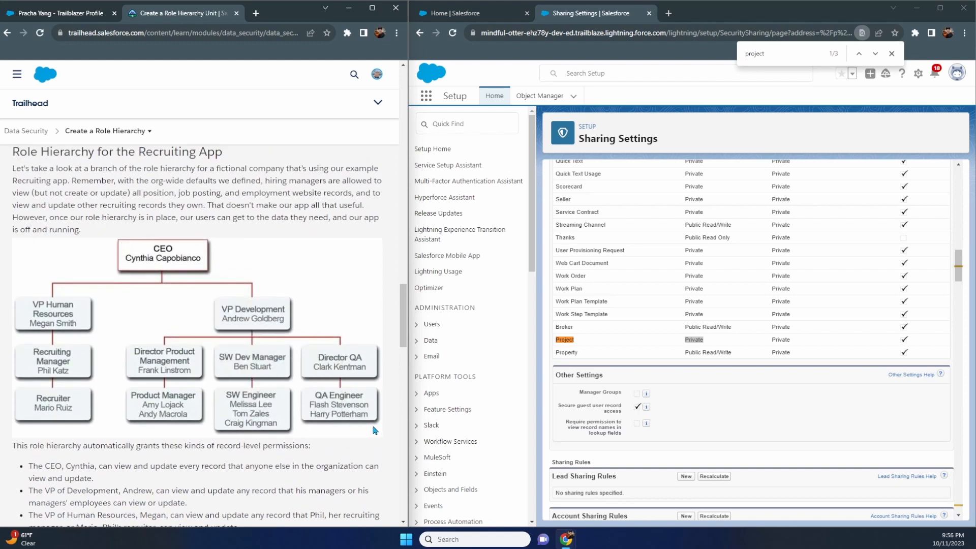
{"action": "scroll", "coordinate": [375, 431], "scroll_direction": "up", "scroll_amount": 3}
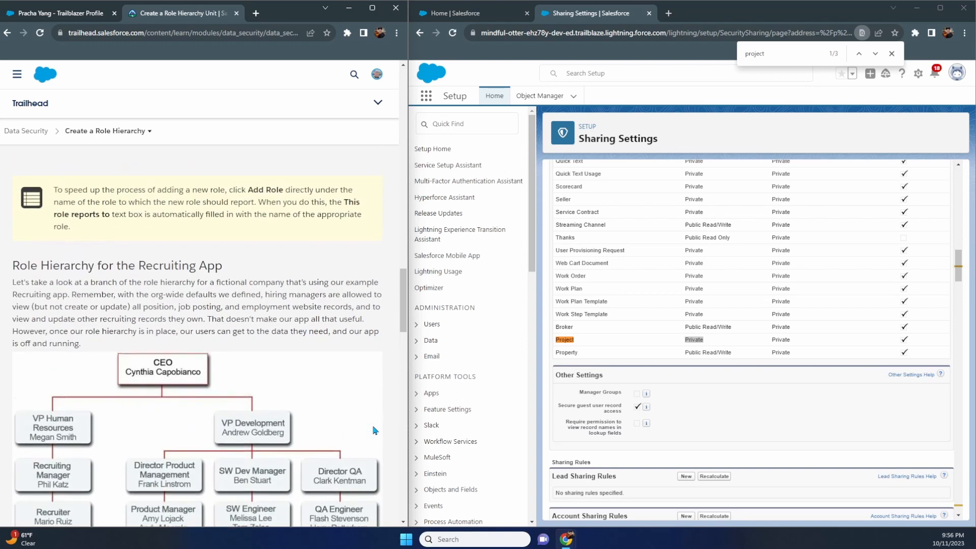
{"action": "scroll", "coordinate": [327, 425], "scroll_direction": "down", "scroll_amount": 6}
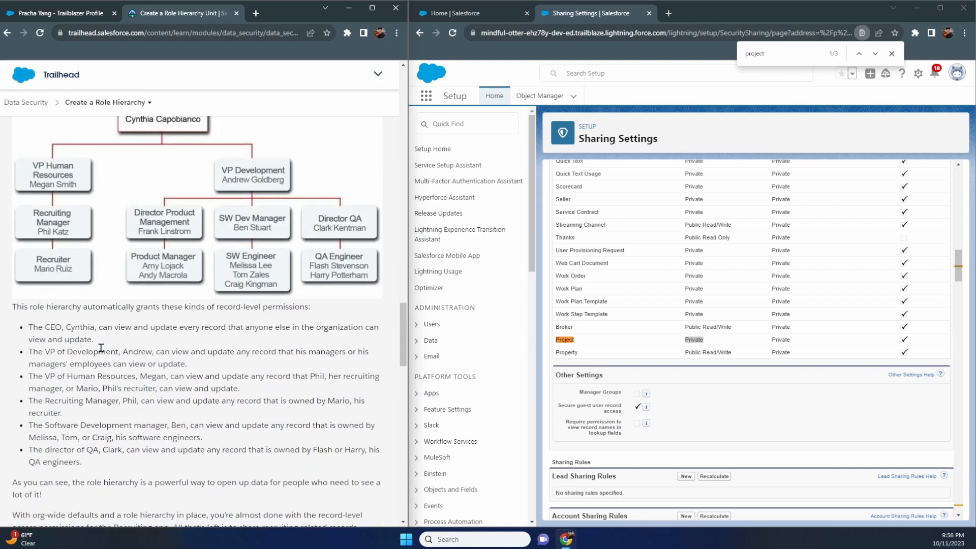
{"action": "scroll", "coordinate": [101, 348], "scroll_direction": "up", "scroll_amount": 1}
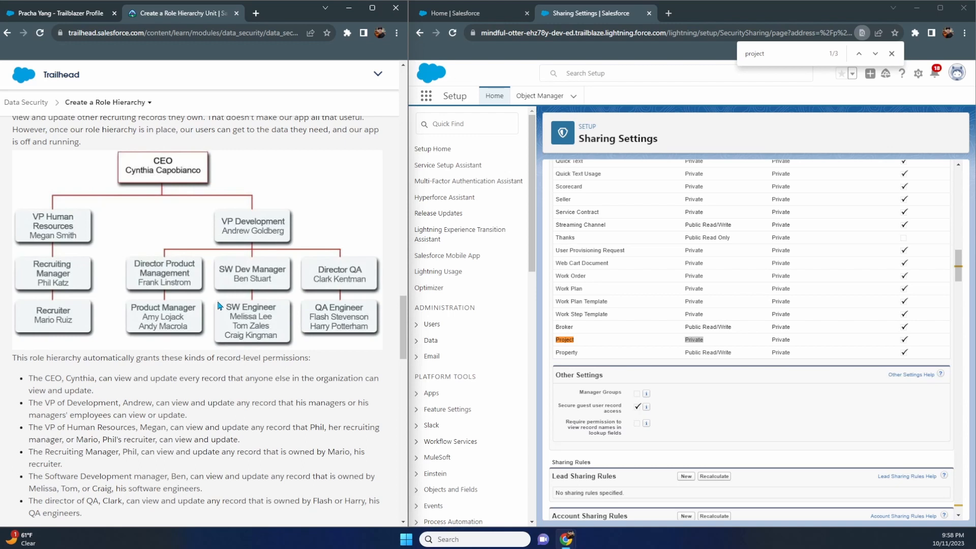
{"action": "scroll", "coordinate": [219, 306], "scroll_direction": "down", "scroll_amount": 3}
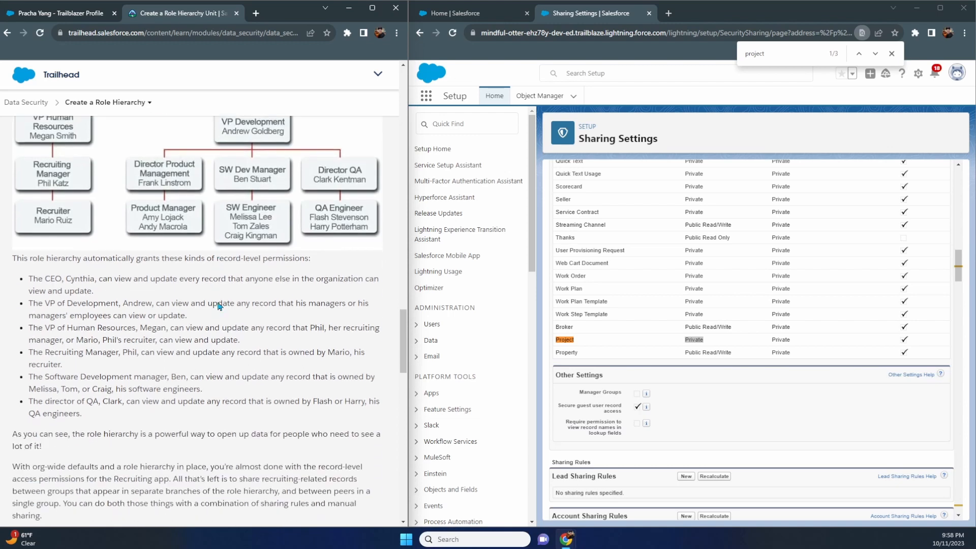
{"action": "scroll", "coordinate": [214, 308], "scroll_direction": "up", "scroll_amount": 3}
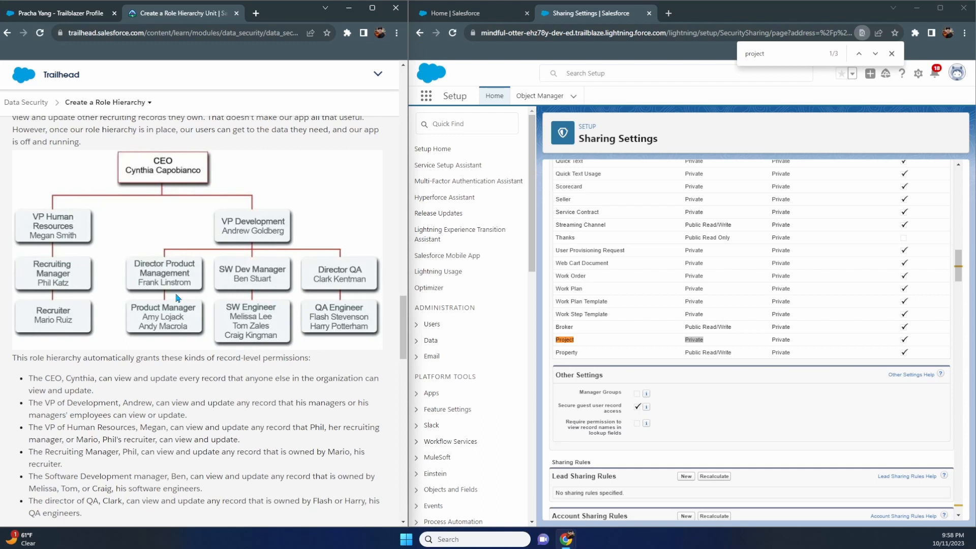
{"action": "scroll", "coordinate": [167, 274], "scroll_direction": "down", "scroll_amount": 2}
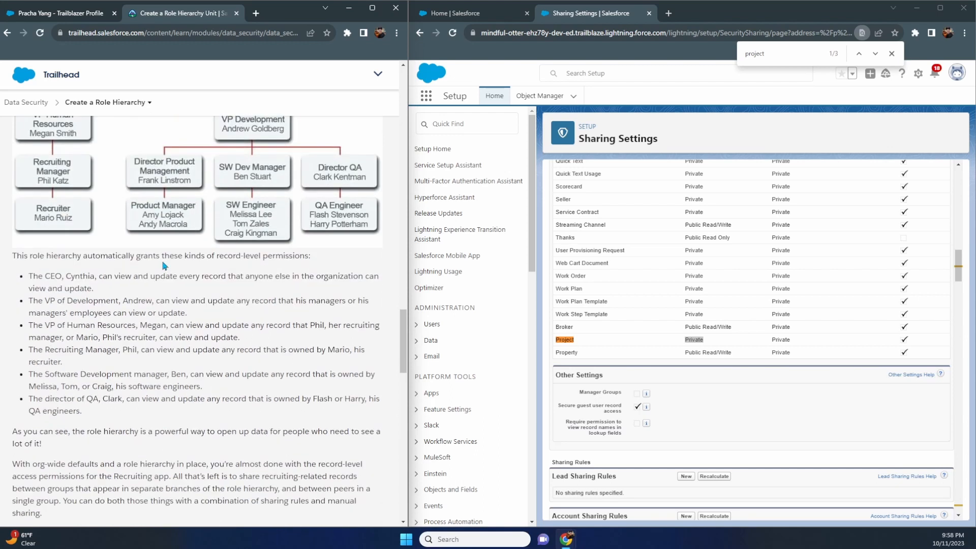
{"action": "scroll", "coordinate": [163, 265], "scroll_direction": "up", "scroll_amount": 4}
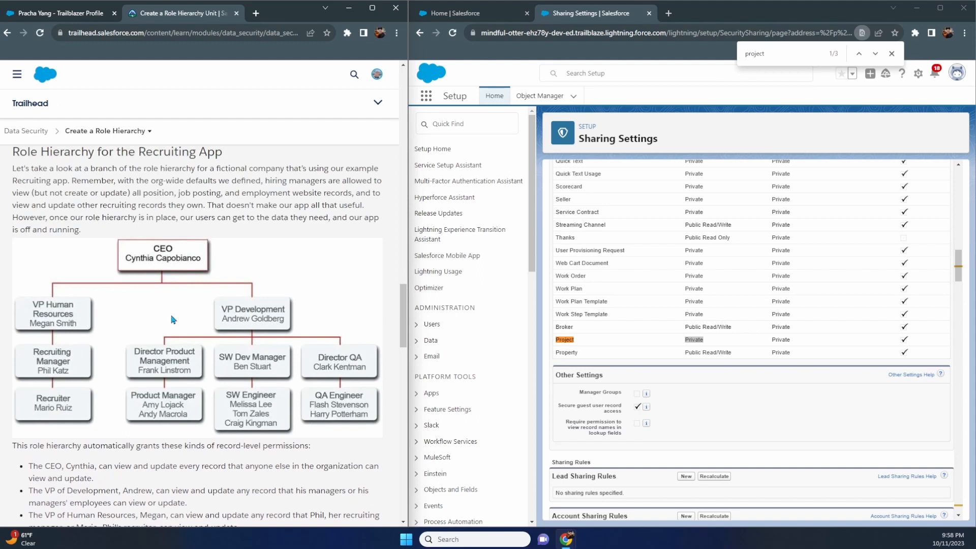
{"action": "scroll", "coordinate": [173, 320], "scroll_direction": "down", "scroll_amount": 1}
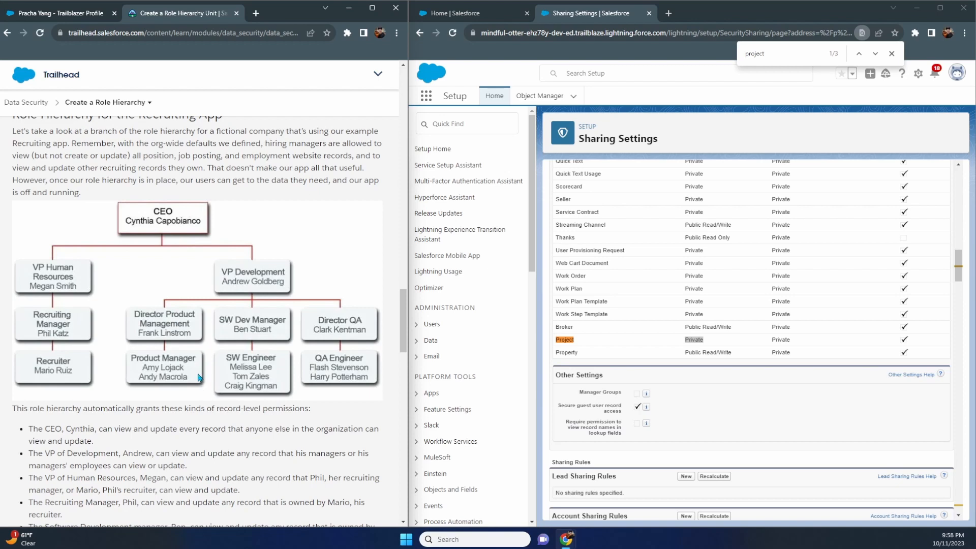
Review the unit's hands-on challenge requirements for the labels, role names and reporting lines of the new roles
{"action": "scroll", "coordinate": [82, 365], "scroll_direction": "down", "scroll_amount": 10}
{"action": "scroll", "coordinate": [83, 365], "scroll_direction": "down", "scroll_amount": 10}
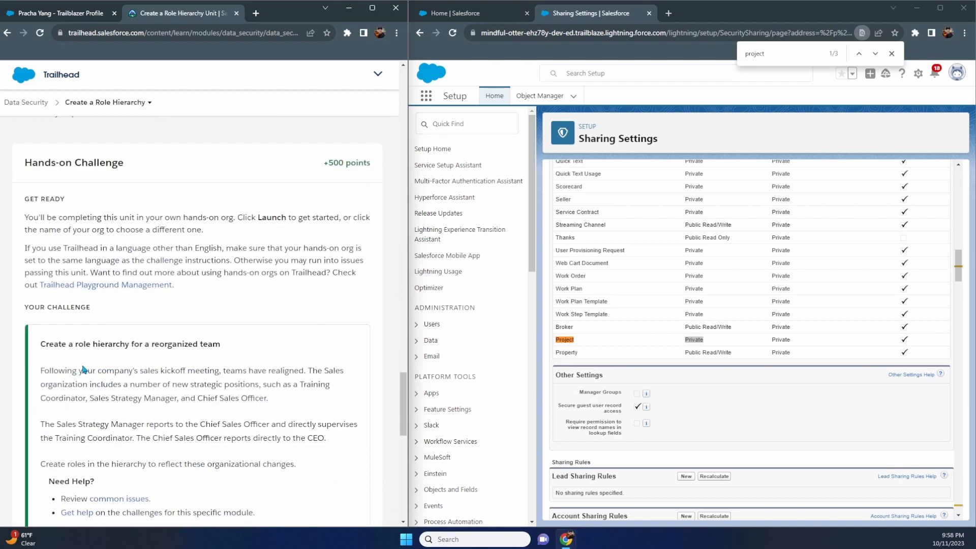
{"action": "scroll", "coordinate": [82, 365], "scroll_direction": "down", "scroll_amount": 2}
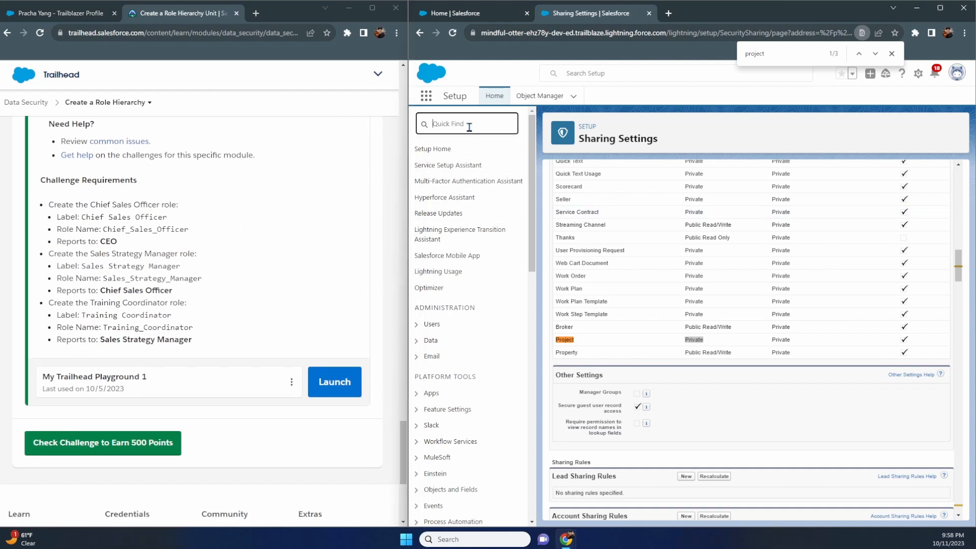
Open the Roles setup, proceed to the organization's role hierarchy and expand the CEO branch
{"action": "left_click", "coordinate": [459, 324]}
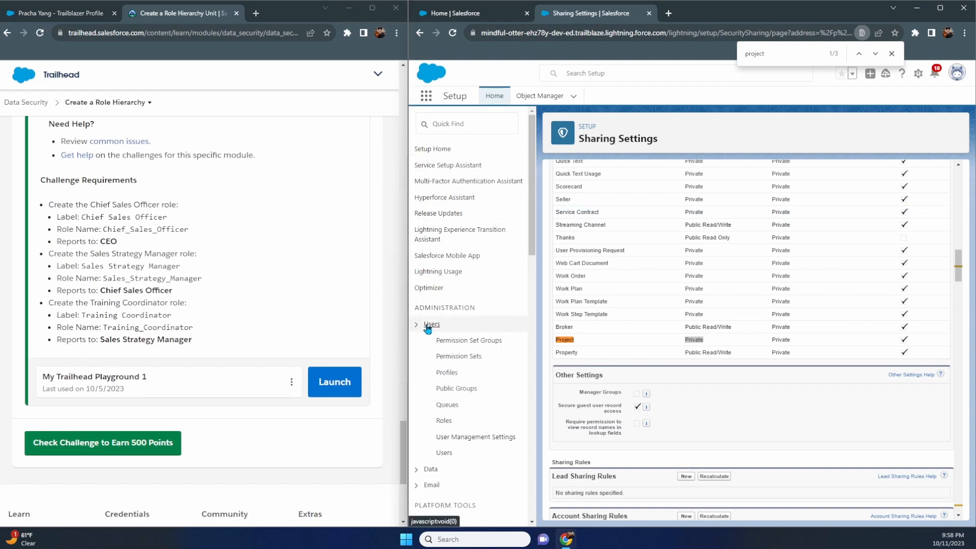
{"action": "left_click", "coordinate": [444, 421]}
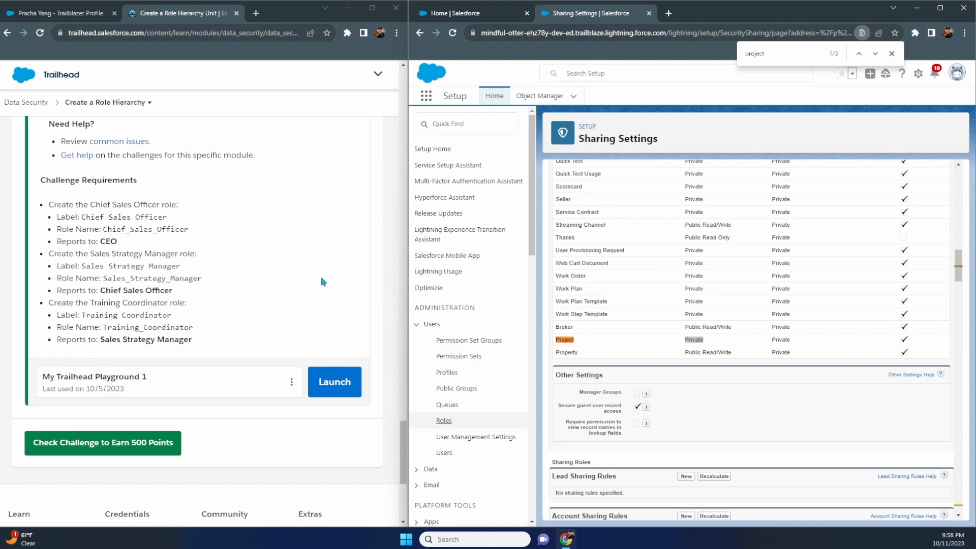
{"action": "left_click", "coordinate": [445, 422]}
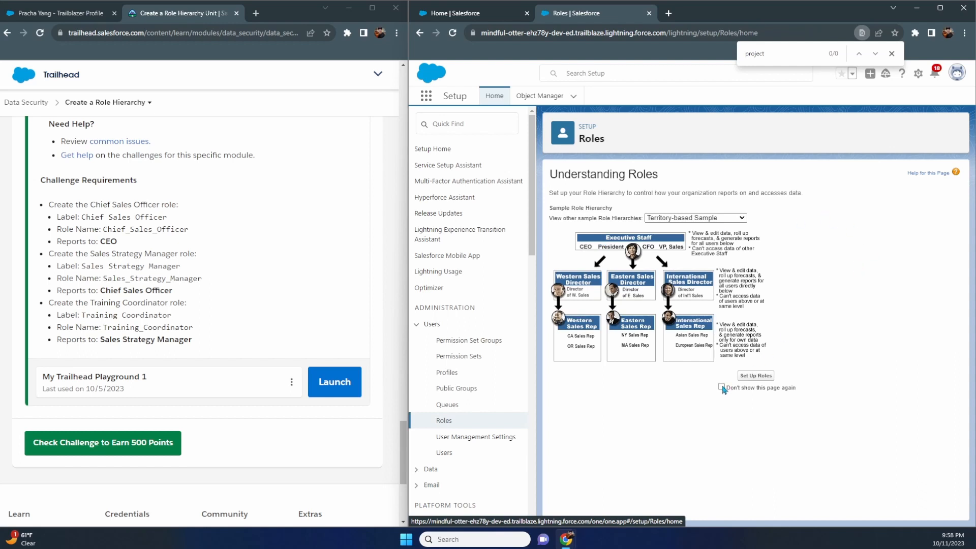
{"action": "left_click", "coordinate": [752, 377]}
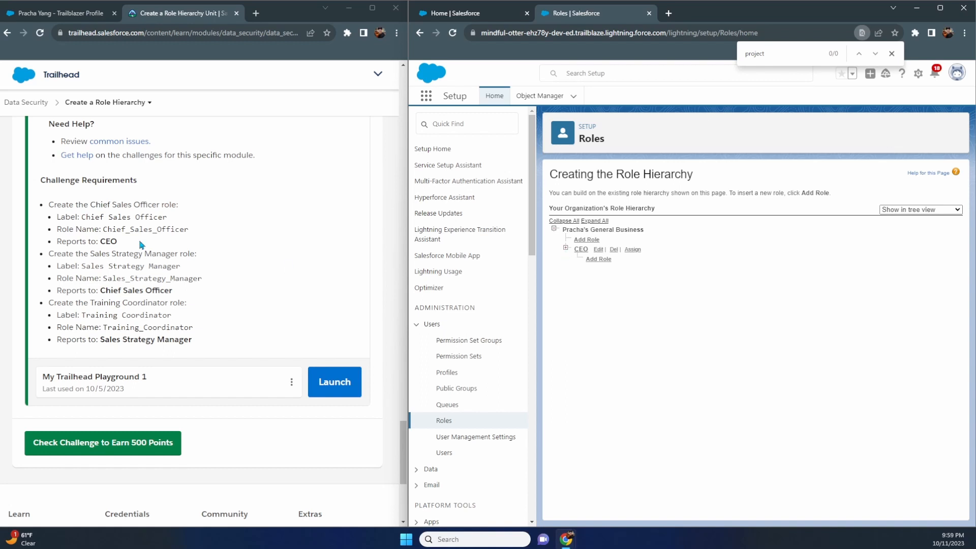
{"action": "left_click", "coordinate": [565, 248]}
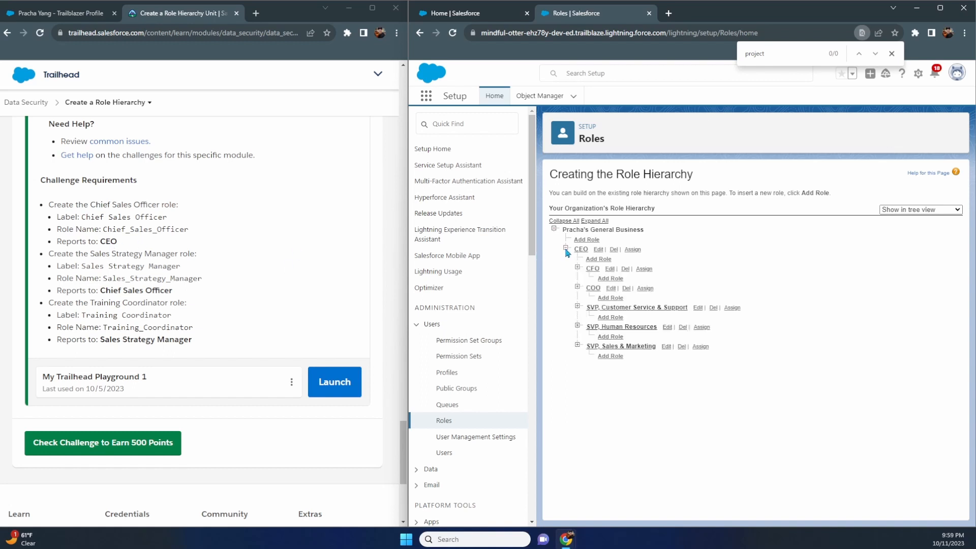
Create a role under CEO with label Chief Sales Officer and role name Chief_Sales_Officer, saving it and starting another new role
{"action": "left_click", "coordinate": [604, 261]}
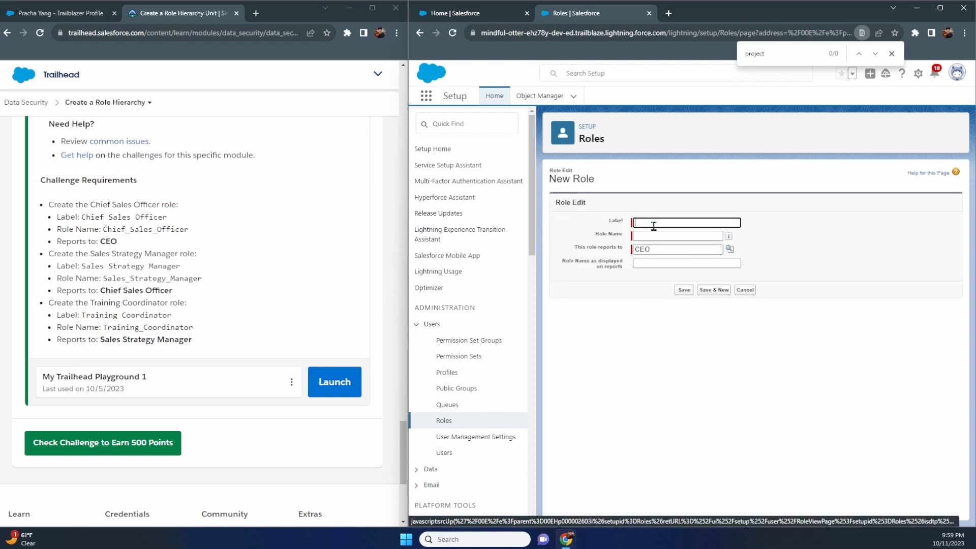
{"action": "type", "text": "Che"}
{"action": "type", "text": "ief Sales "}
{"action": "type", "text": "Officer"}
{"action": "key", "text": "Tab"}
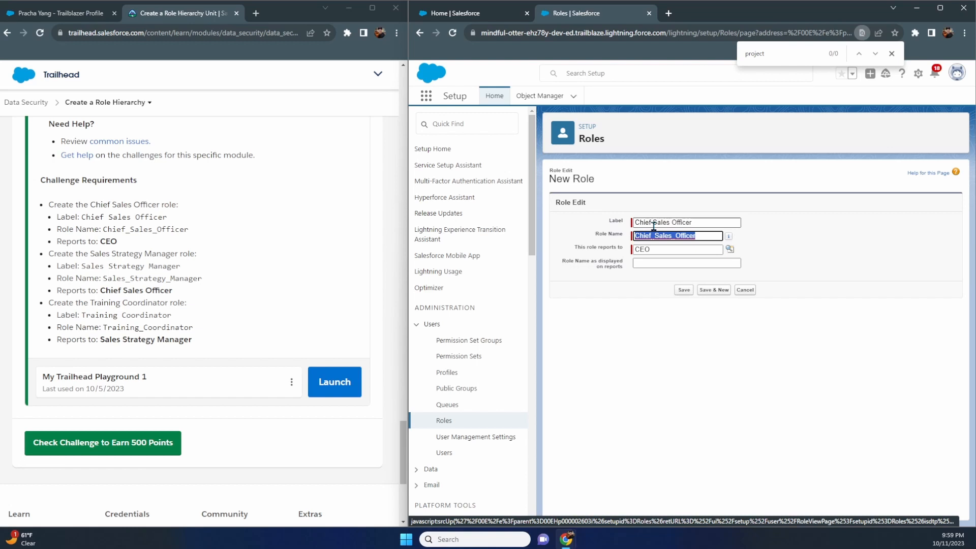
{"action": "key", "text": "Tab"}
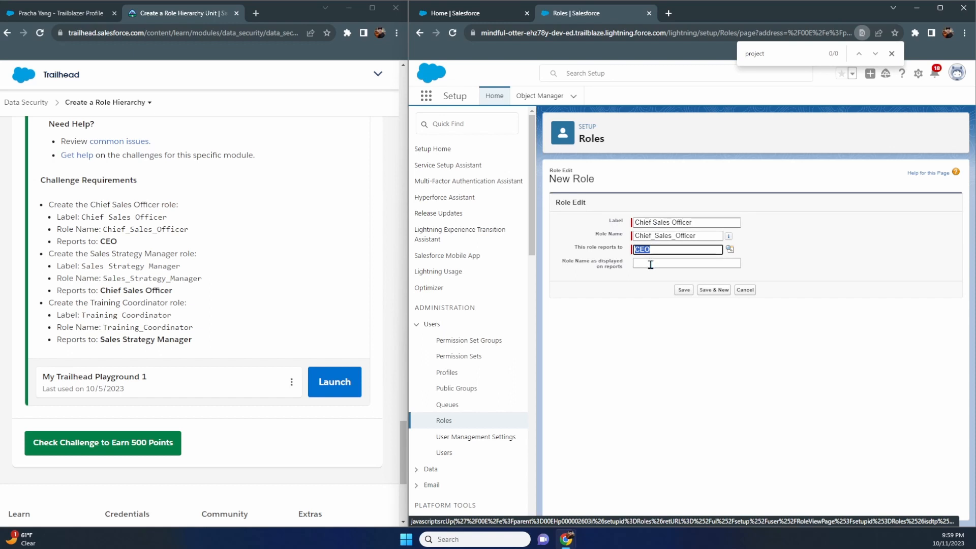
{"action": "left_click", "coordinate": [719, 291]}
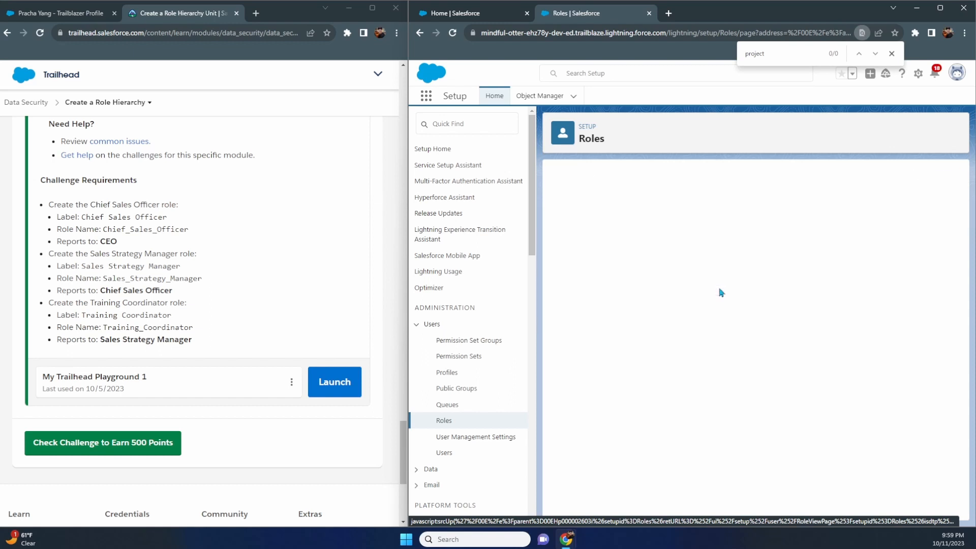
Create the Sales Strategy Manager role, named Sales_Strategy_Manager, reporting to Chief Sales Officer, and save it with another new role started
{"action": "left_click", "coordinate": [665, 223]}
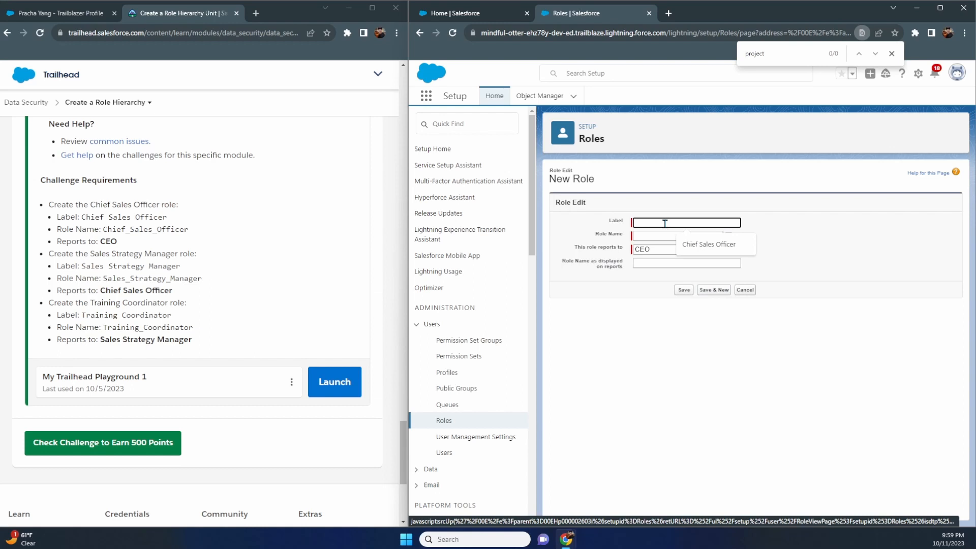
{"action": "type", "text": "Sales Sta"}
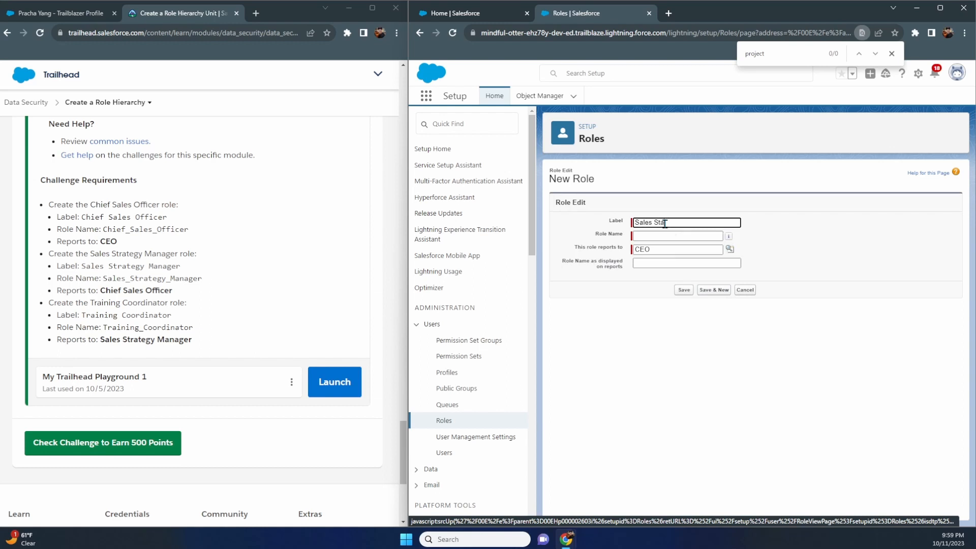
{"action": "type", "text": "ategy Manager"}
{"action": "key", "text": "Tab"}
{"action": "key", "text": "Tab"}
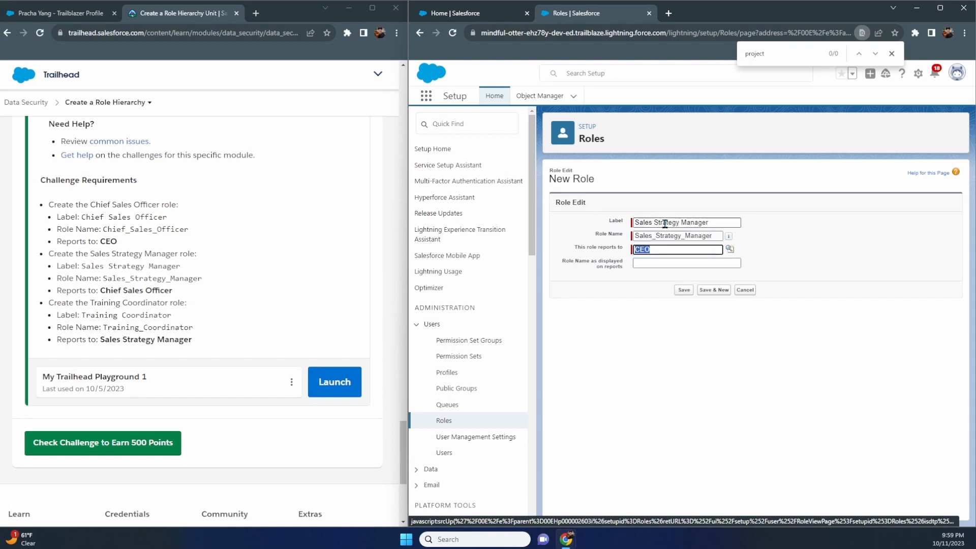
{"action": "left_click", "coordinate": [691, 251]}
{"action": "left_click", "coordinate": [729, 249]}
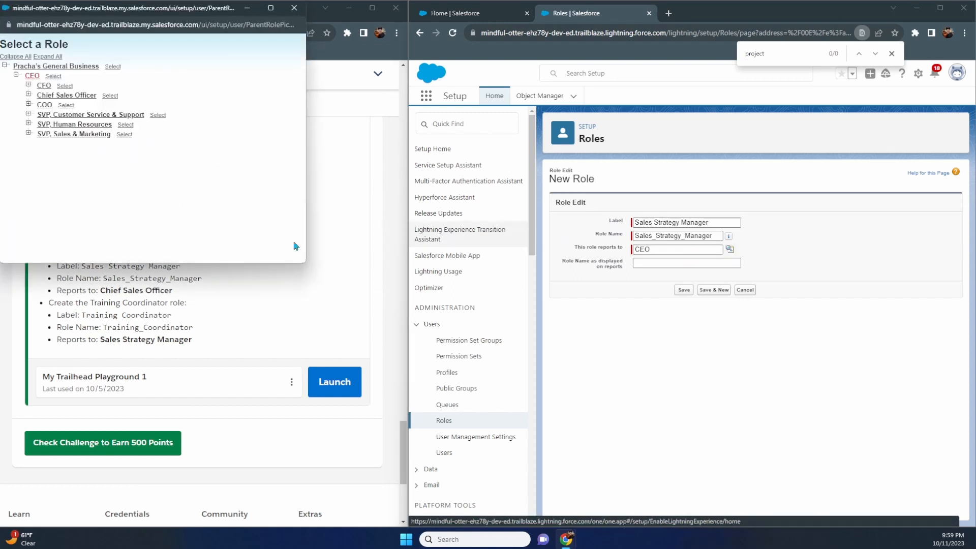
{"action": "left_click", "coordinate": [49, 96]}
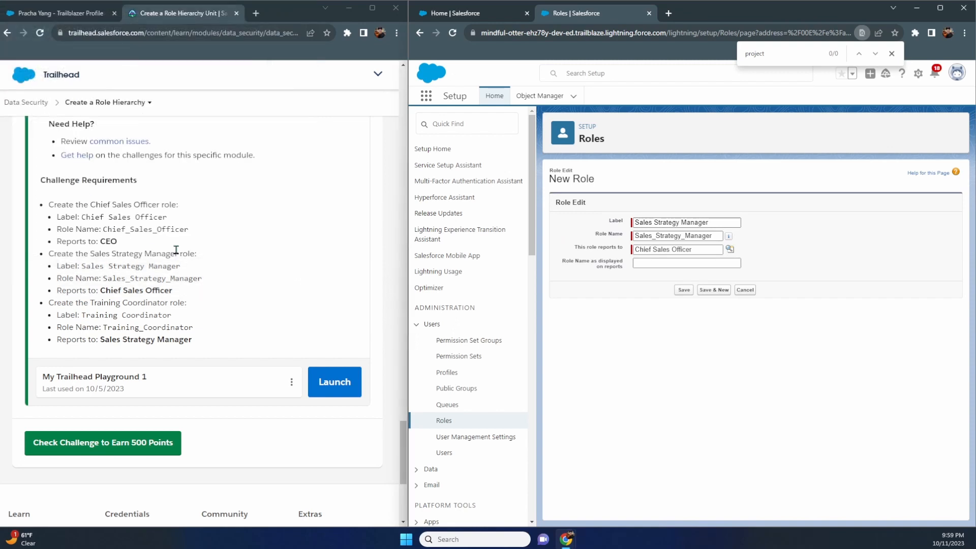
{"action": "left_click", "coordinate": [713, 291]}
Create the Training Coordinator role, named Training_Coordinator, reporting to Sales Strategy Manager, and save it
{"action": "left_click", "coordinate": [666, 224]}
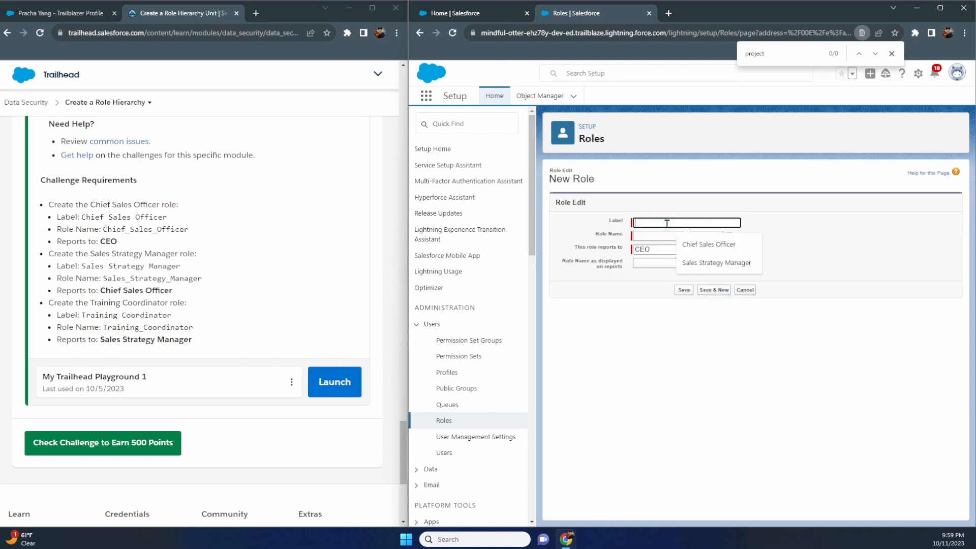
{"action": "type", "text": "Training "}
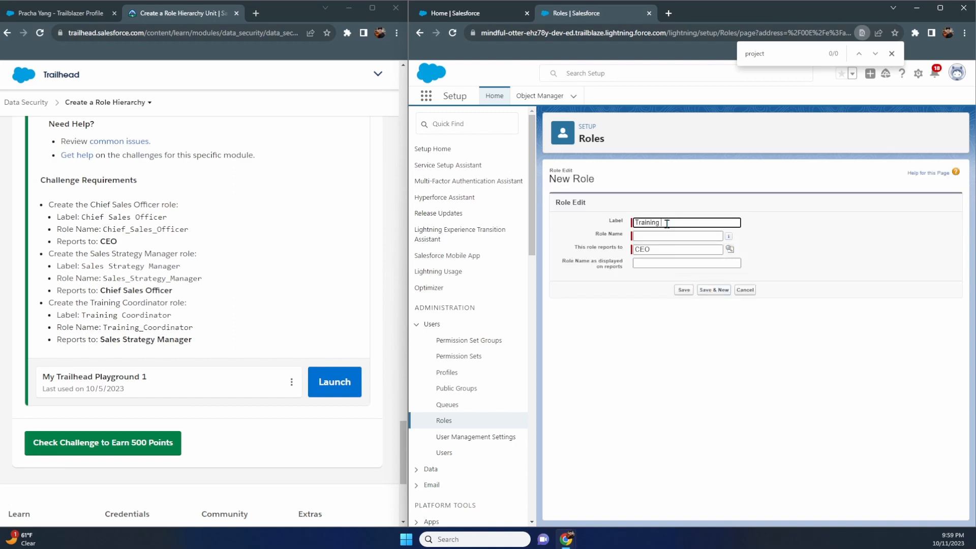
{"action": "type", "text": "Coordinator"}
{"action": "key", "text": "Tab"}
{"action": "key", "text": "Tab"}
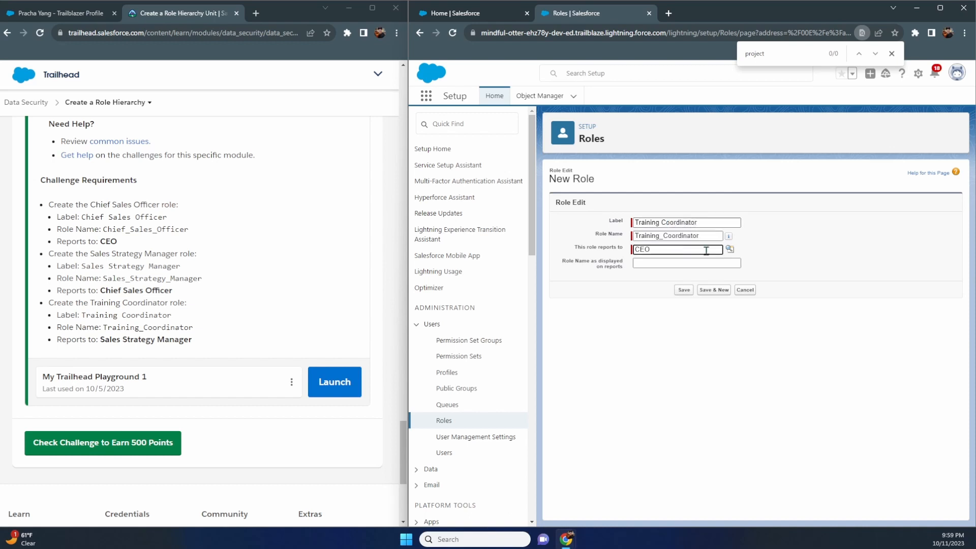
{"action": "left_click", "coordinate": [730, 249]}
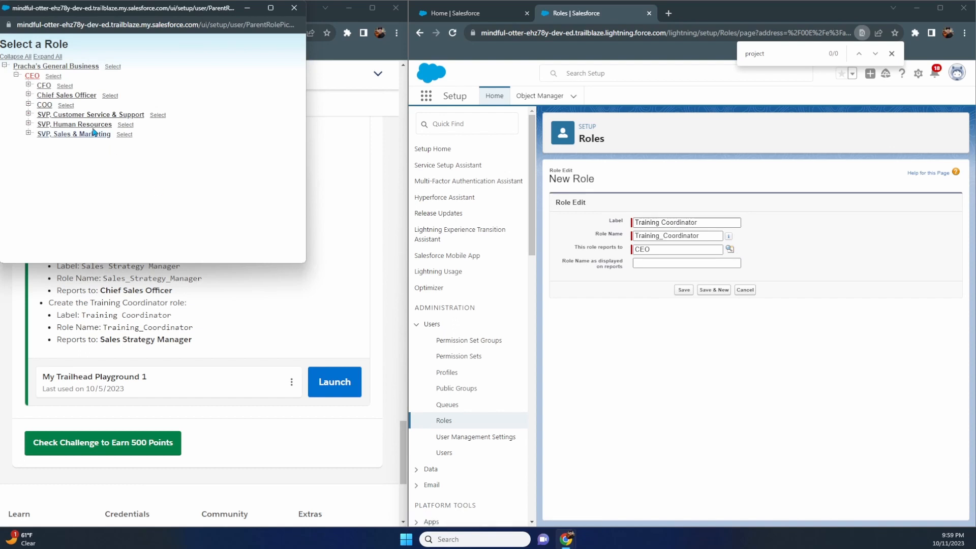
{"action": "left_click", "coordinate": [29, 95]}
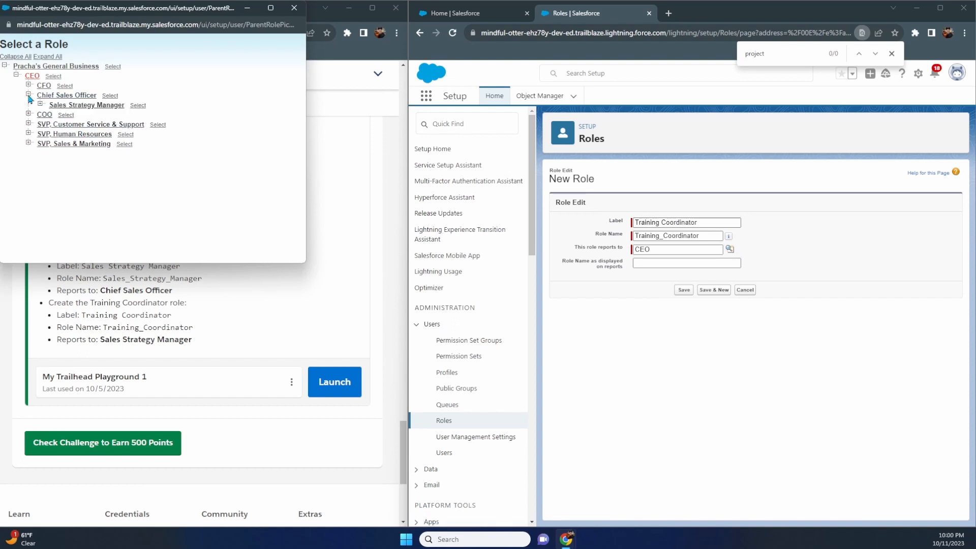
{"action": "left_click", "coordinate": [72, 107]}
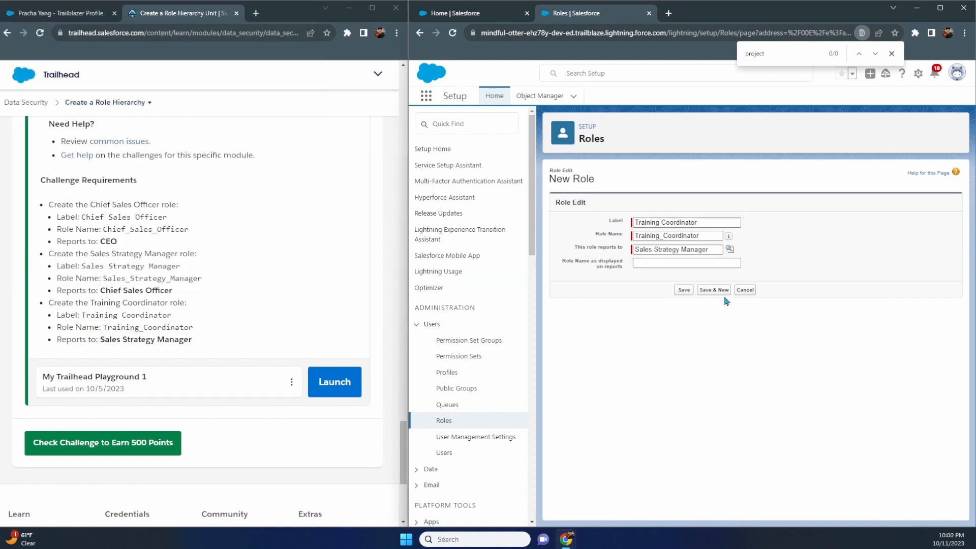
{"action": "left_click", "coordinate": [683, 290]}
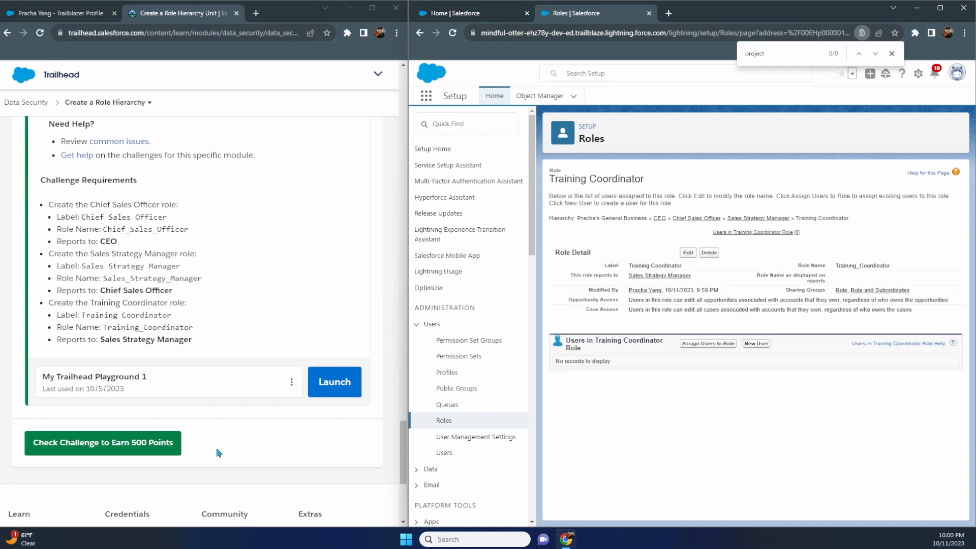
Submit the Create a Role Hierarchy challenge for checking and continue to the Define Sharing Rules unit
{"action": "left_click", "coordinate": [167, 444]}
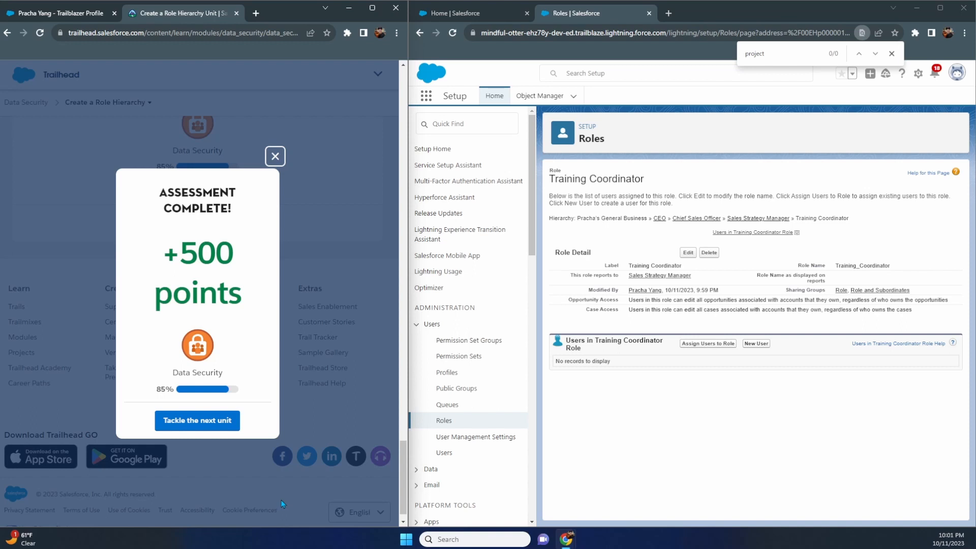
{"action": "left_click", "coordinate": [206, 424]}
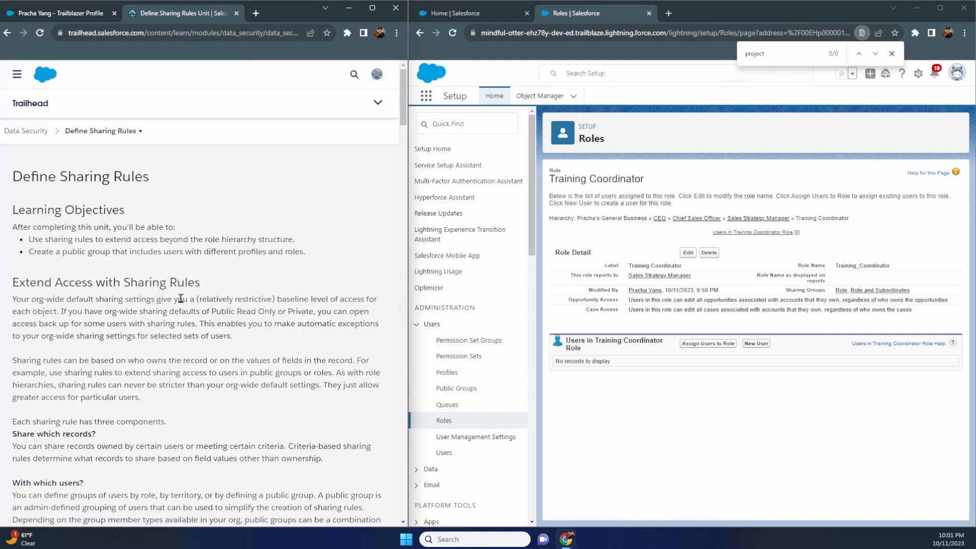
Read through the Define Sharing Rules unit, examining the challenge requirements for Project's custom field and sharing rule
{"action": "scroll", "coordinate": [182, 286], "scroll_direction": "down", "scroll_amount": 7}
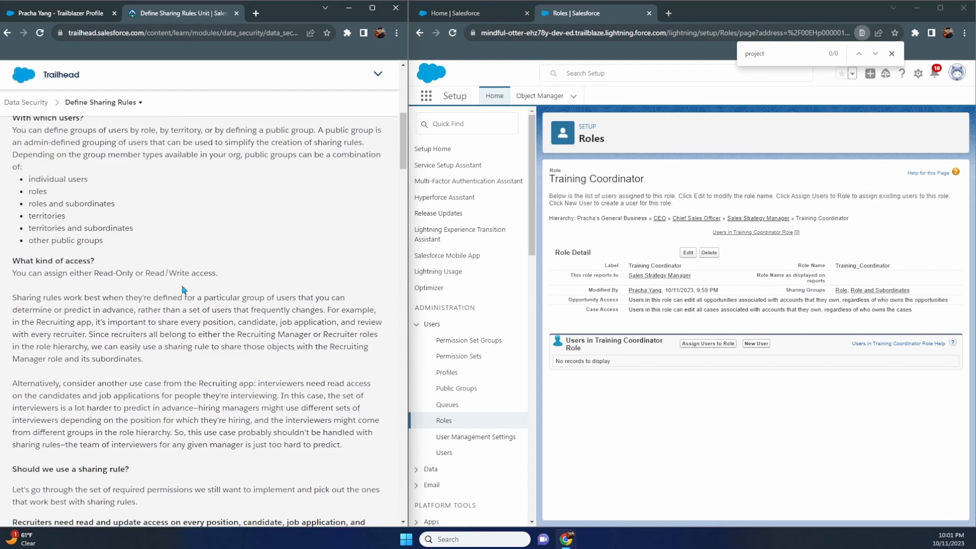
{"action": "scroll", "coordinate": [101, 229], "scroll_direction": "up", "scroll_amount": 7}
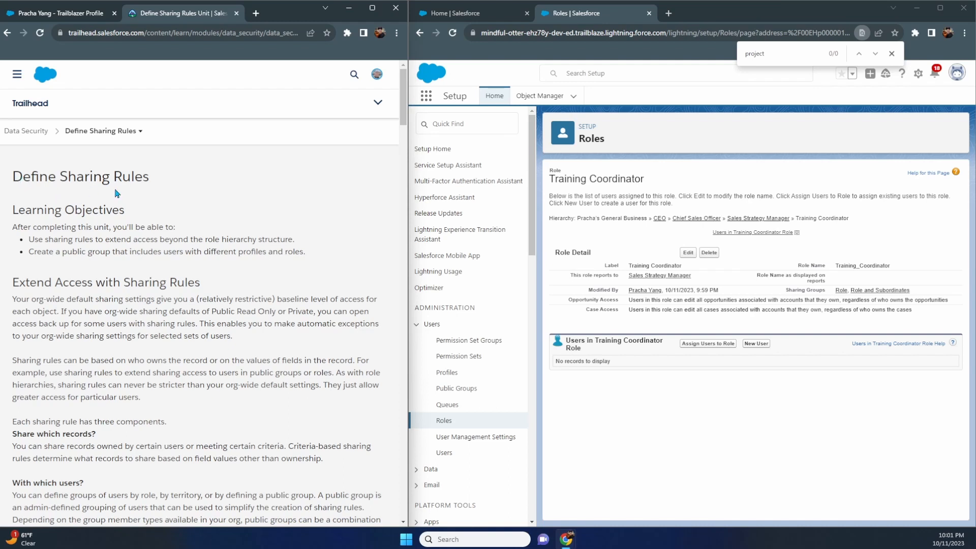
{"action": "scroll", "coordinate": [115, 189], "scroll_direction": "down", "scroll_amount": 20}
{"action": "scroll", "coordinate": [116, 189], "scroll_direction": "down", "scroll_amount": 4}
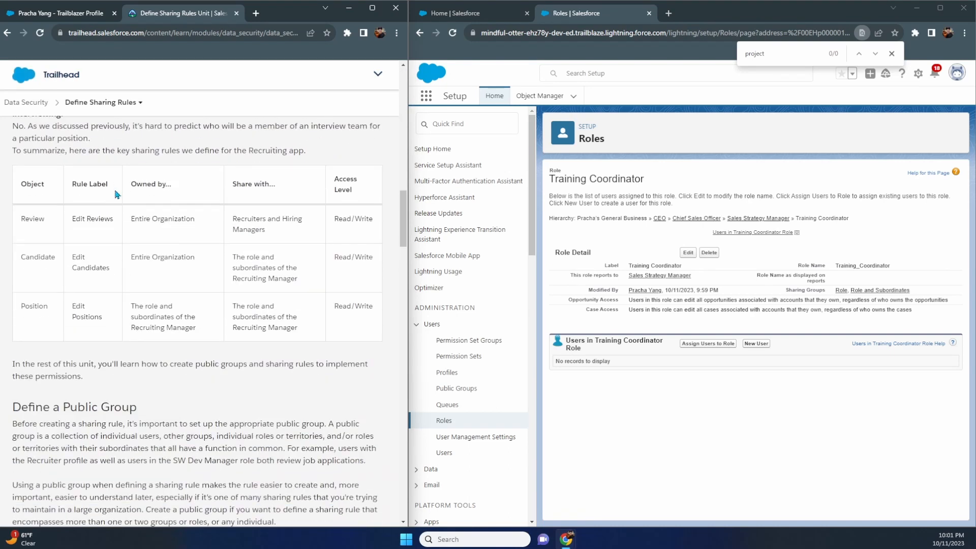
{"action": "scroll", "coordinate": [116, 193], "scroll_direction": "down", "scroll_amount": 8}
{"action": "scroll", "coordinate": [116, 194], "scroll_direction": "down", "scroll_amount": 20}
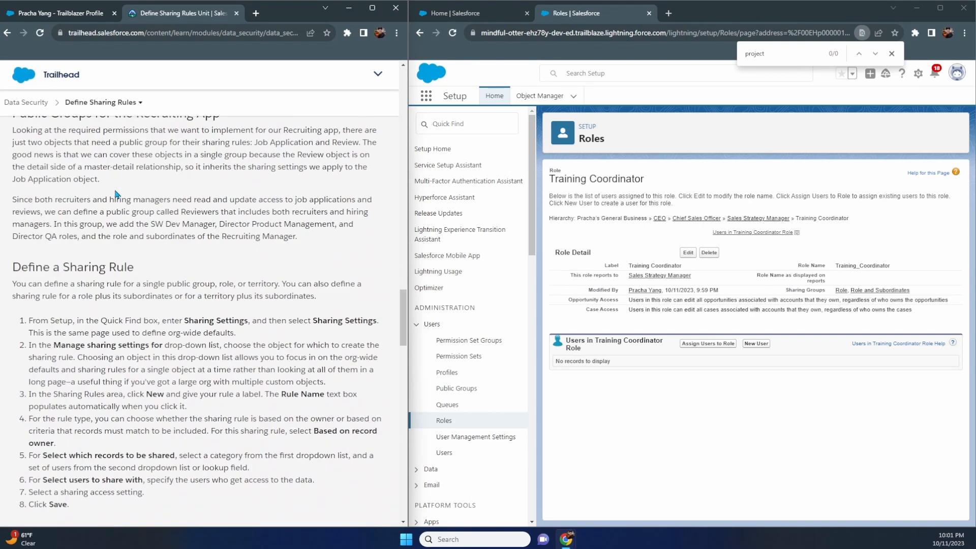
{"action": "scroll", "coordinate": [115, 190], "scroll_direction": "down", "scroll_amount": 4}
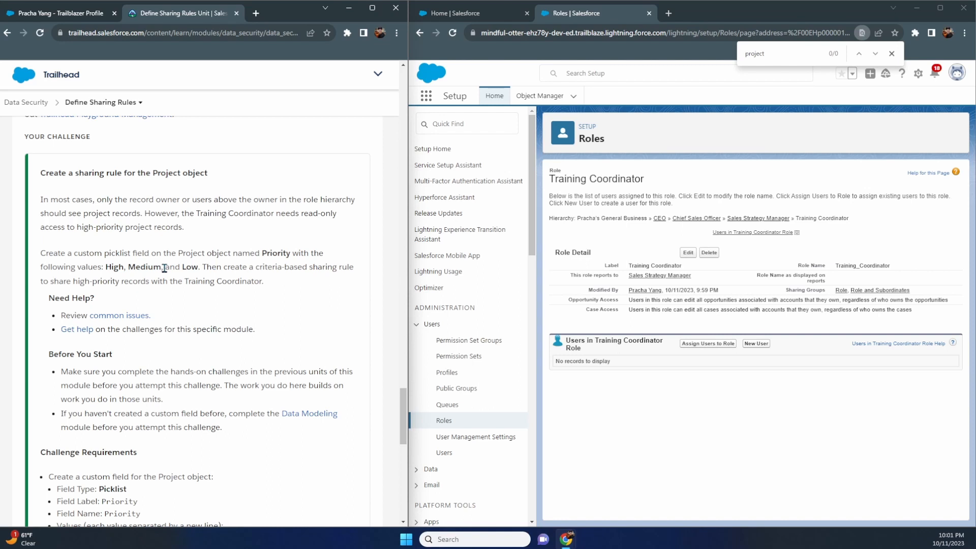
{"action": "scroll", "coordinate": [164, 268], "scroll_direction": "down", "scroll_amount": 3}
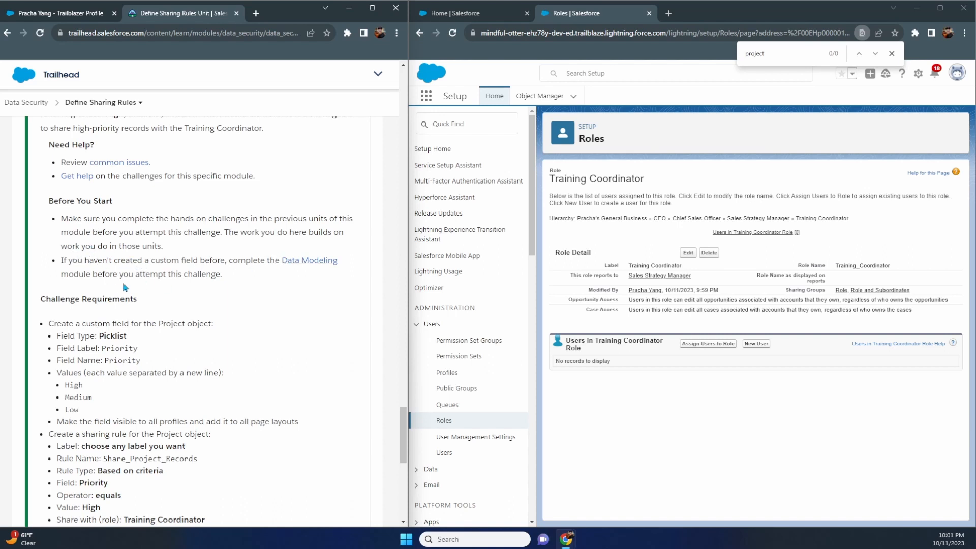
{"action": "scroll", "coordinate": [108, 277], "scroll_direction": "down", "scroll_amount": 2}
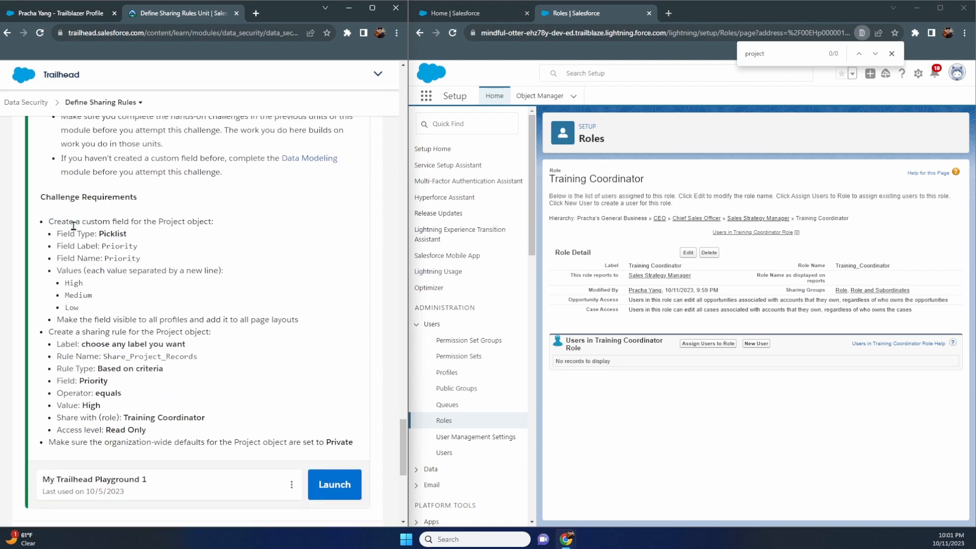
Find the custom Project object in the Object Manager and open its Fields & Relationships list
{"action": "left_click", "coordinate": [541, 97]}
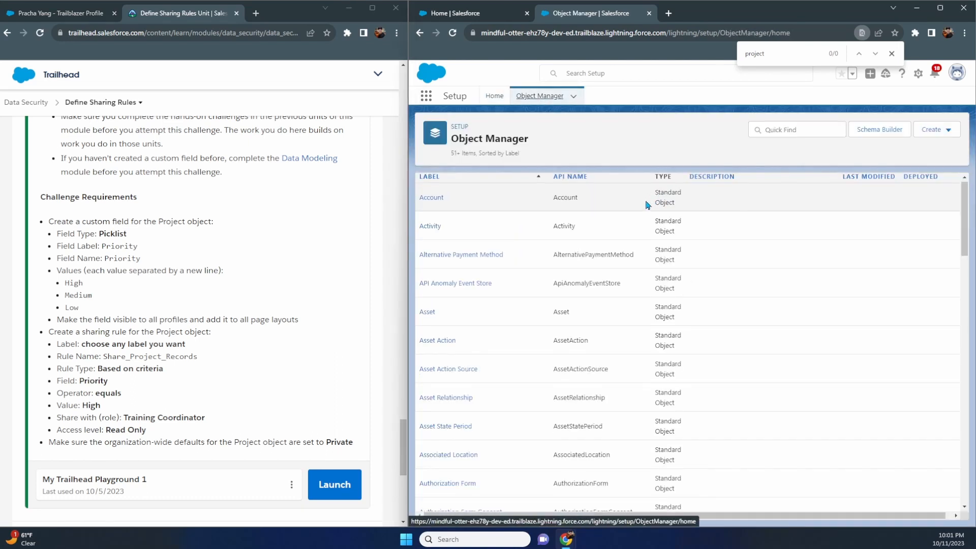
{"action": "scroll", "coordinate": [656, 204], "scroll_direction": "down", "scroll_amount": 15}
{"action": "scroll", "coordinate": [647, 205], "scroll_direction": "down", "scroll_amount": 15}
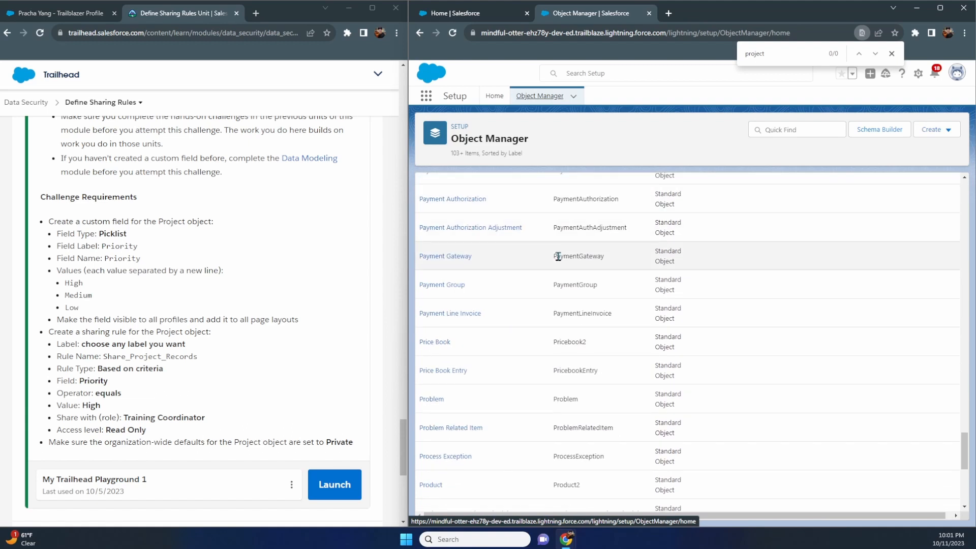
{"action": "scroll", "coordinate": [556, 259], "scroll_direction": "down", "scroll_amount": 3}
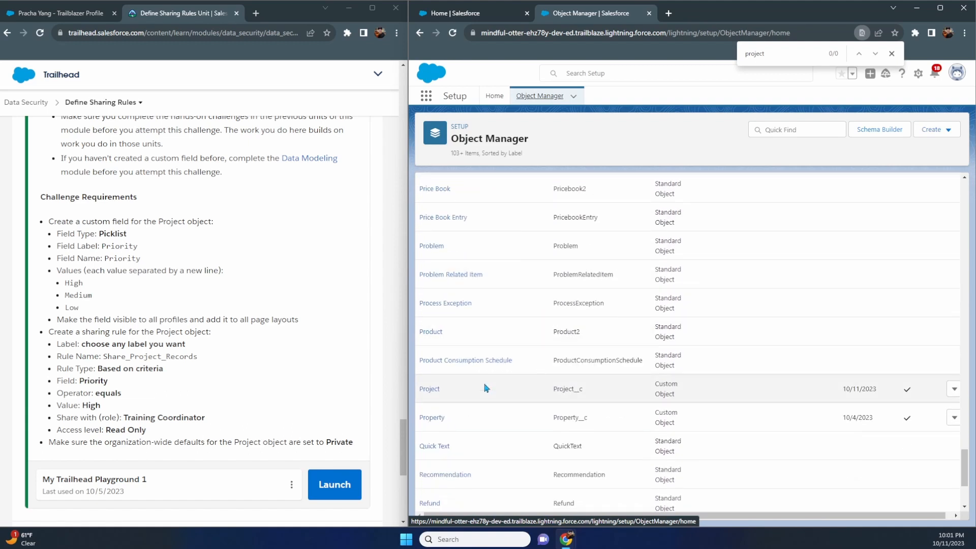
{"action": "left_click", "coordinate": [430, 389]}
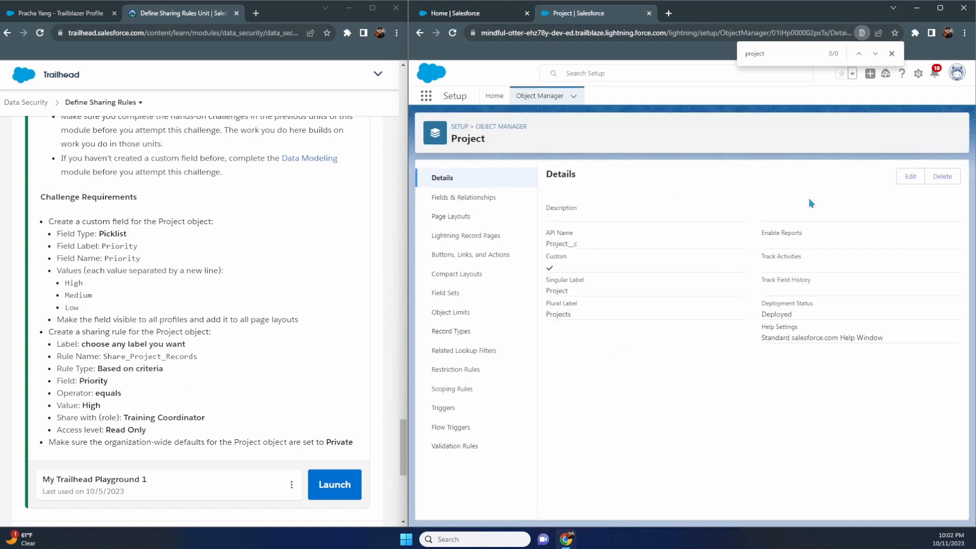
{"action": "left_click", "coordinate": [463, 201]}
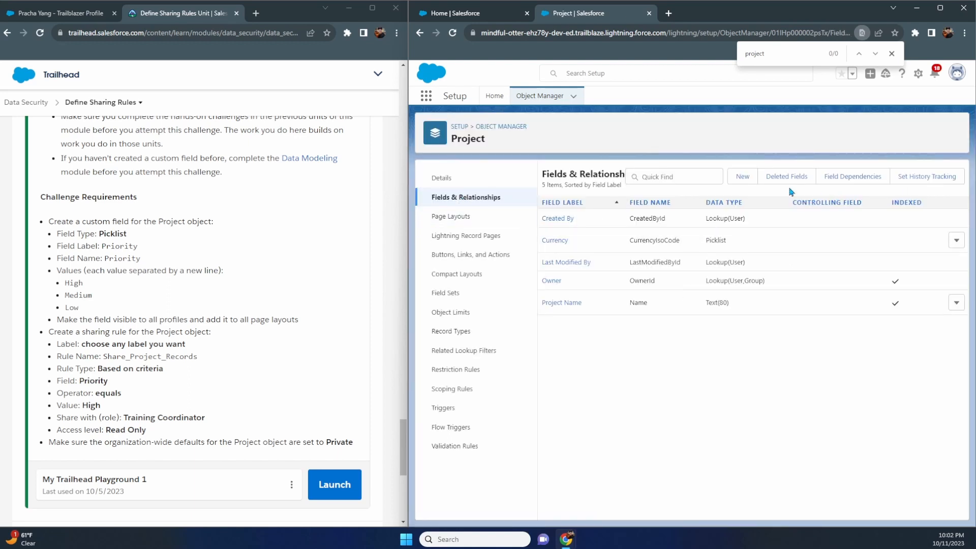
Start a new custom field on the Project object with the Picklist data type
{"action": "left_click", "coordinate": [743, 178]}
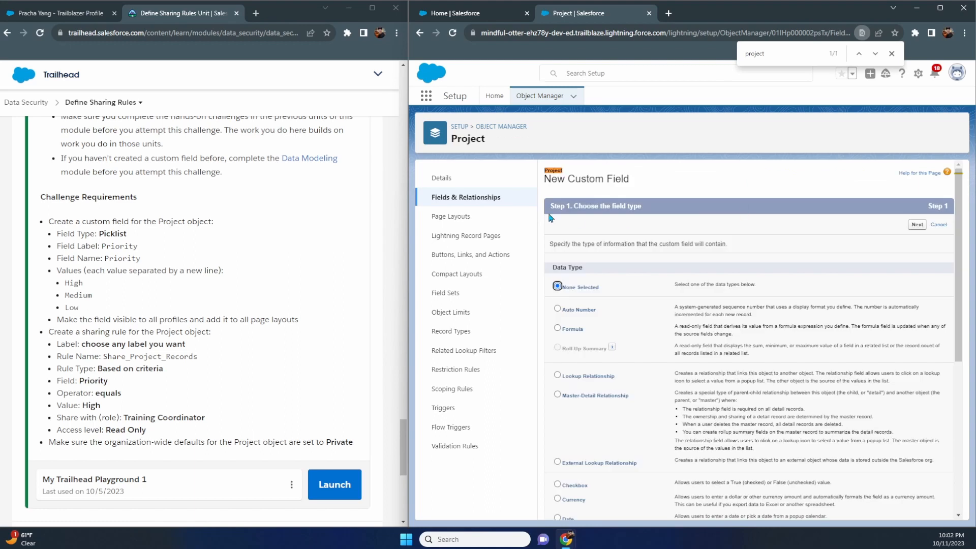
{"action": "scroll", "coordinate": [630, 287], "scroll_direction": "down", "scroll_amount": 5}
{"action": "scroll", "coordinate": [633, 288], "scroll_direction": "down", "scroll_amount": 2}
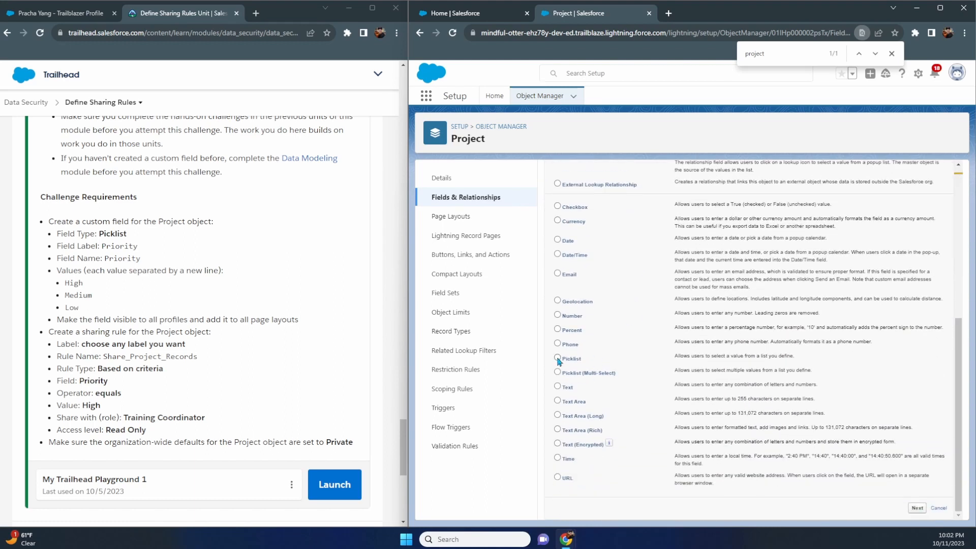
{"action": "left_click", "coordinate": [557, 358]}
{"action": "left_click", "coordinate": [917, 508]}
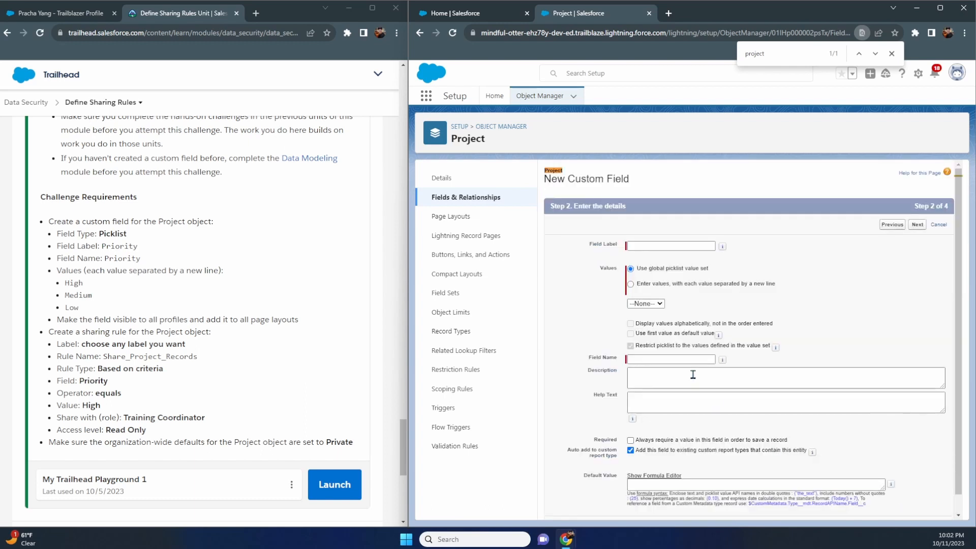
Give the new picklist field the label and field name Priority
{"action": "left_click", "coordinate": [659, 246]}
{"action": "type", "text": "Priority"}
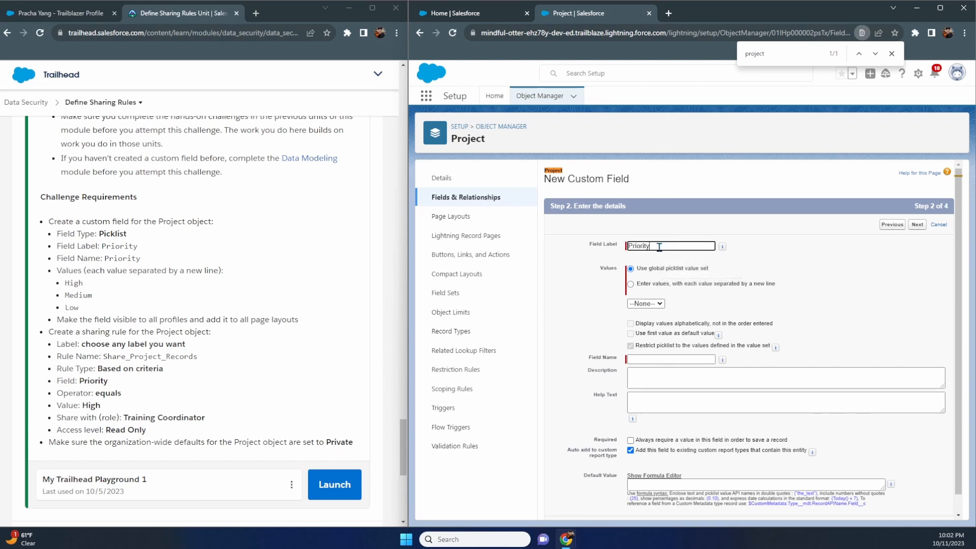
{"action": "left_click", "coordinate": [768, 262]}
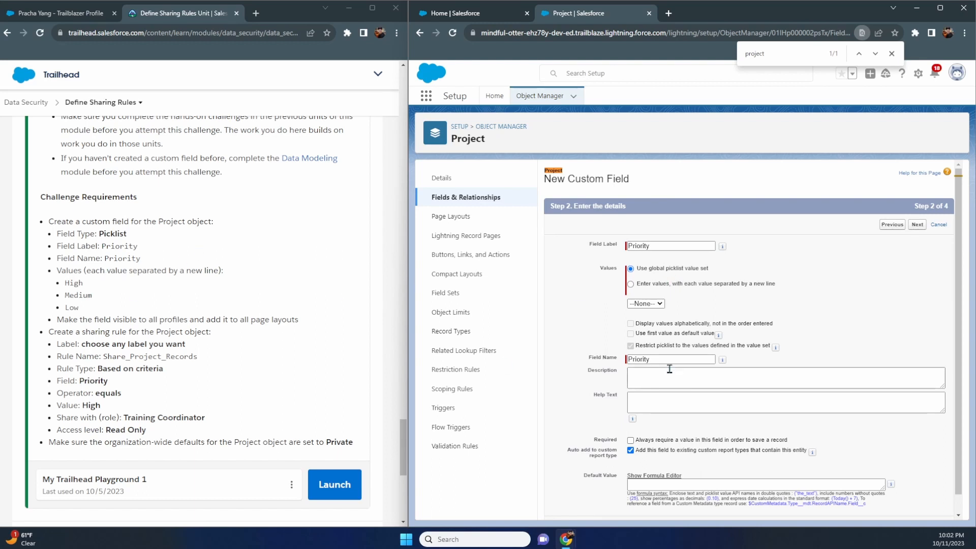
Define the picklist's own values High, Medium and Low on separate lines, and continue to field-level security
{"action": "scroll", "coordinate": [666, 371], "scroll_direction": "down", "scroll_amount": 1}
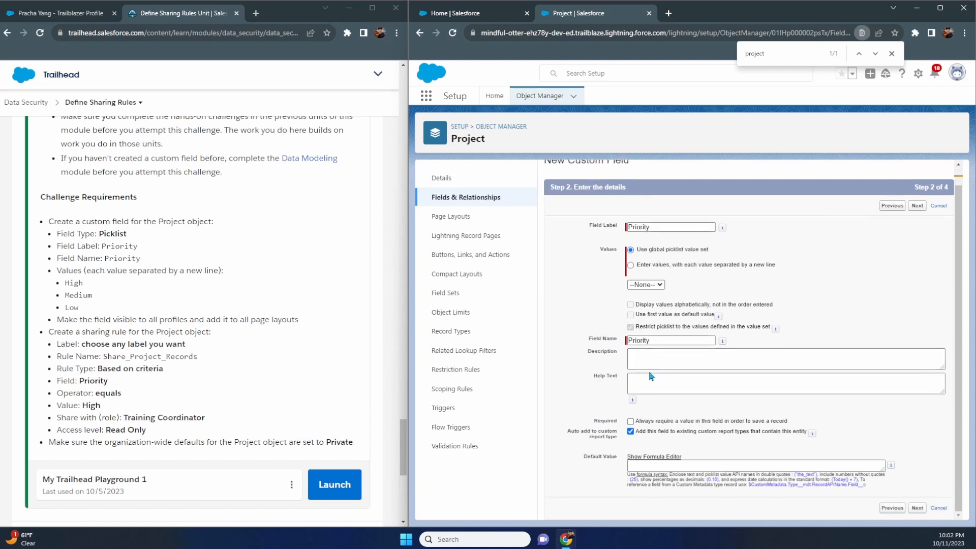
{"action": "left_click", "coordinate": [659, 287]}
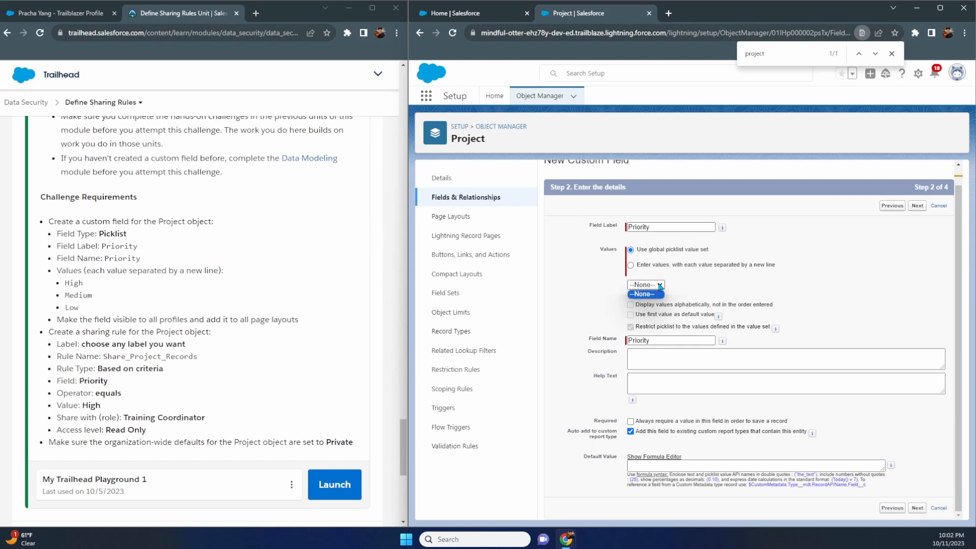
{"action": "left_click", "coordinate": [660, 286]}
{"action": "left_click", "coordinate": [662, 265]}
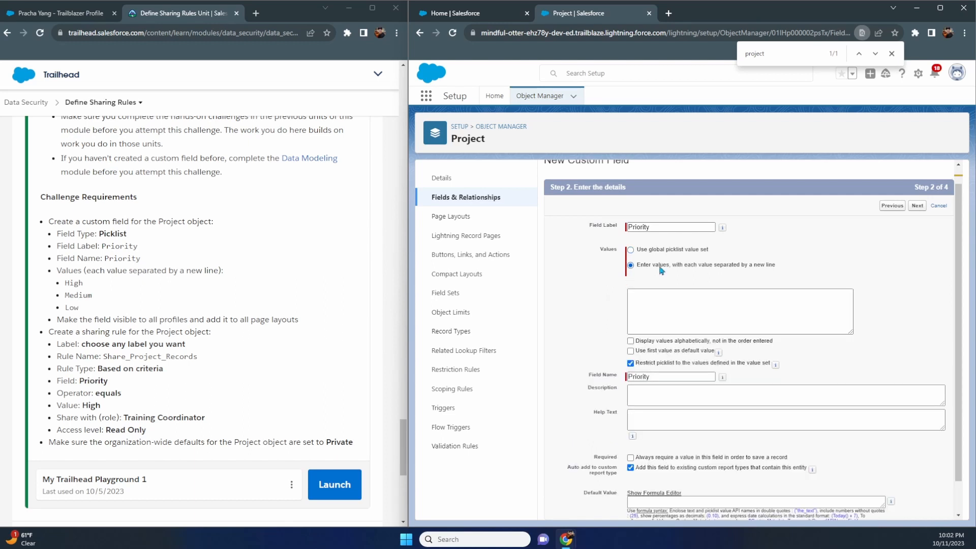
{"action": "left_click", "coordinate": [671, 308]}
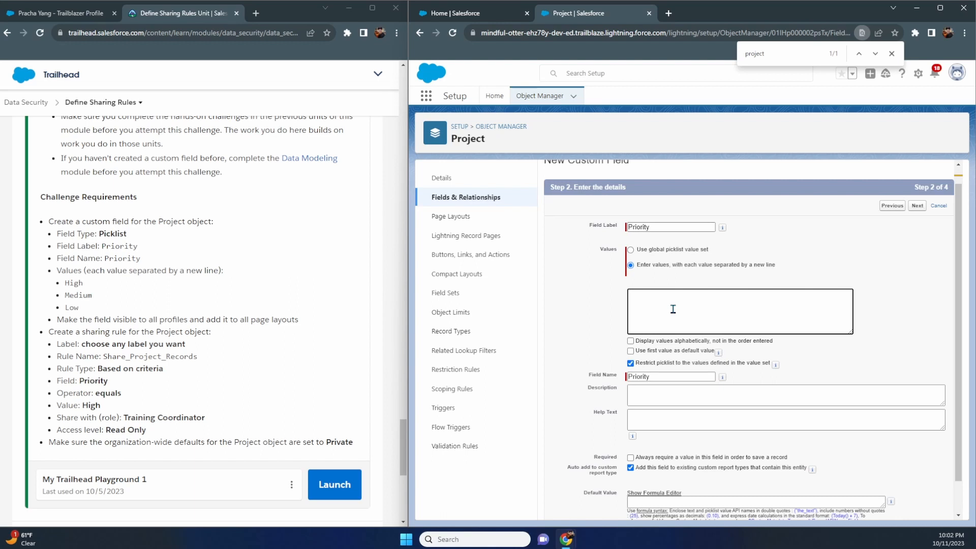
{"action": "type", "text": "High"}
{"action": "key", "text": "Return"}
{"action": "type", "text": "Medium"}
{"action": "key", "text": "Return"}
{"action": "type", "text": "Low"}
{"action": "scroll", "coordinate": [677, 369], "scroll_direction": "down", "scroll_amount": 1}
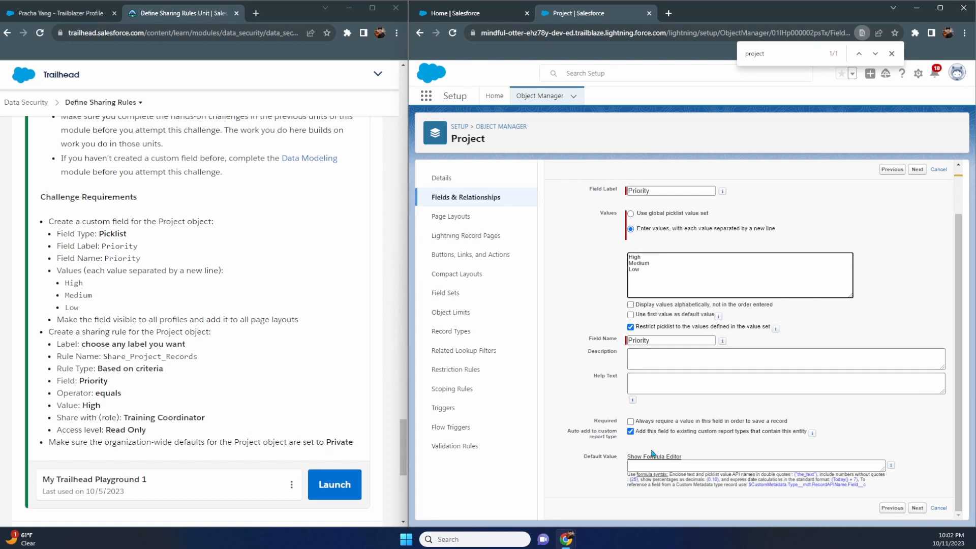
{"action": "left_click", "coordinate": [915, 508]}
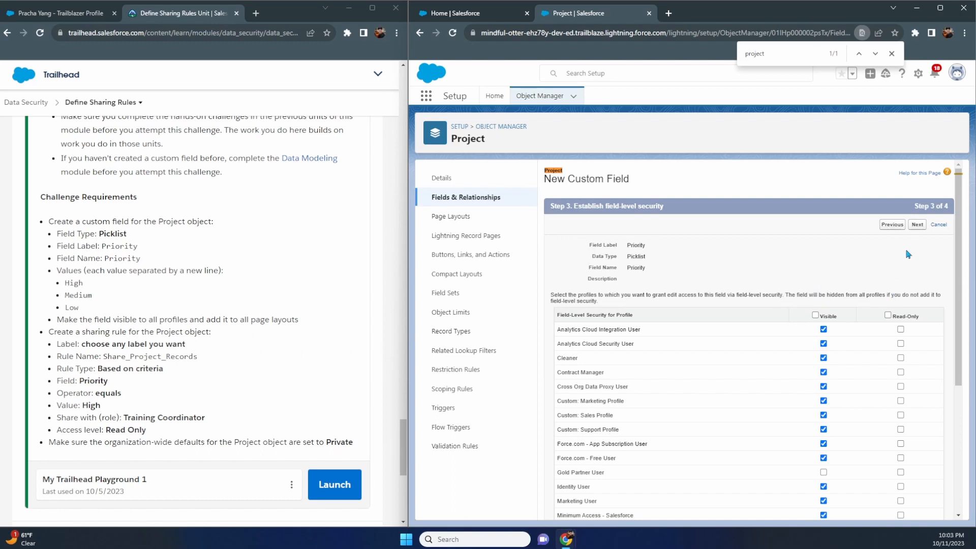
Make the Priority field visible to all profiles, keep it on the Project Layout, and save it
{"action": "left_click", "coordinate": [917, 224]}
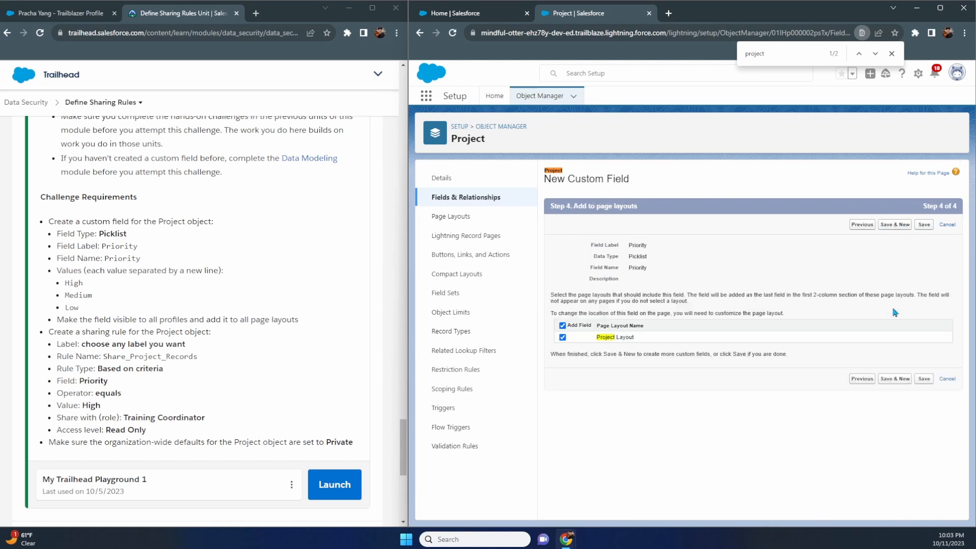
{"action": "left_click", "coordinate": [862, 379]}
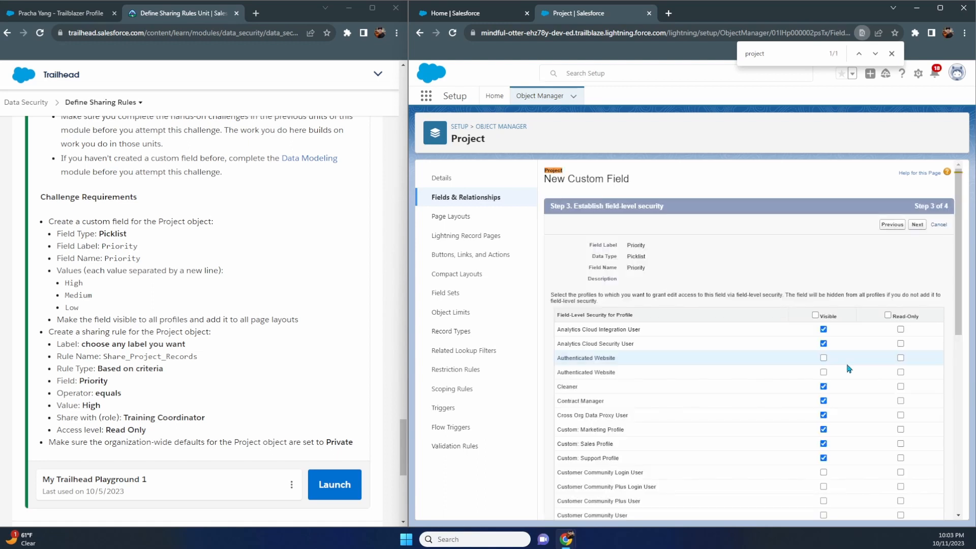
{"action": "left_click", "coordinate": [815, 315]}
{"action": "left_click", "coordinate": [917, 225]}
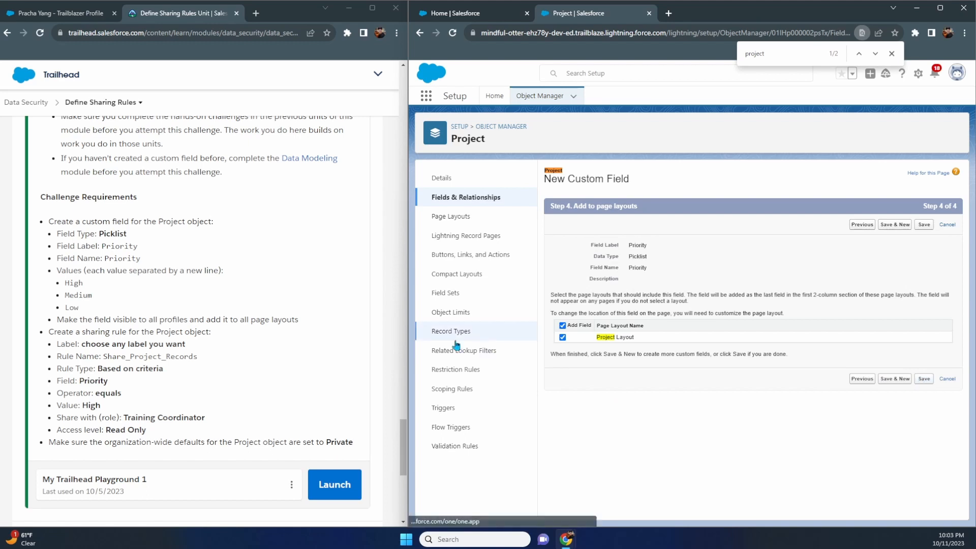
{"action": "left_click", "coordinate": [921, 380]}
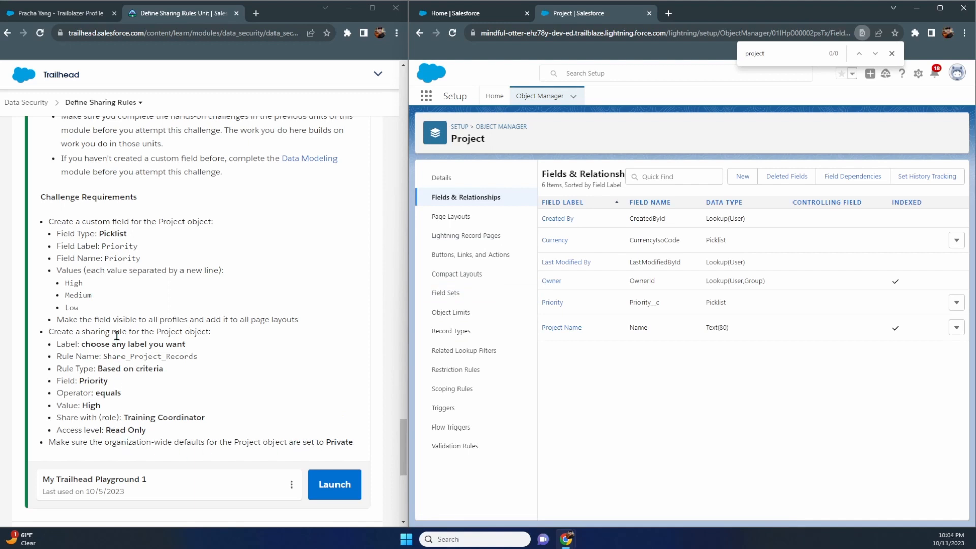
Reread the Trailhead challenge description and its requirements for the Project object's sharing rule
{"action": "left_click", "coordinate": [226, 342]}
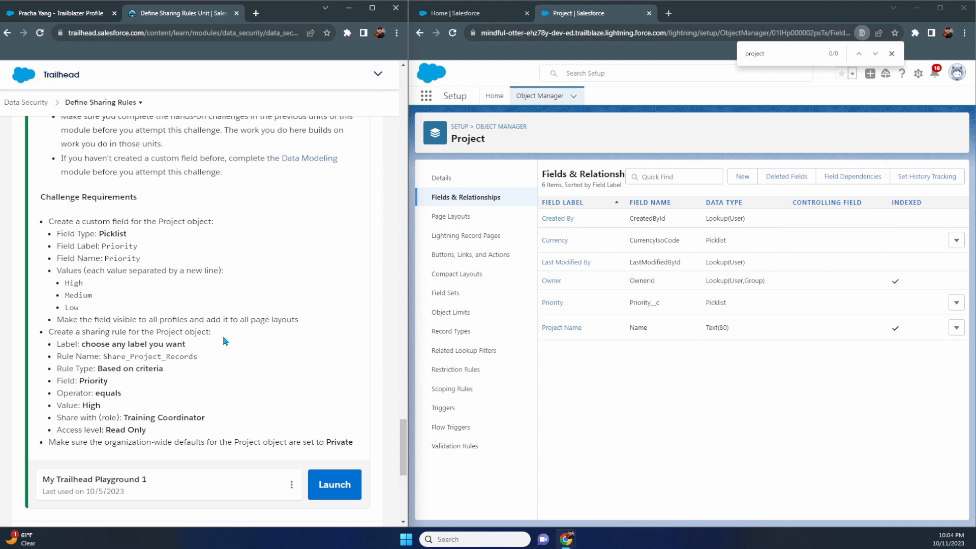
{"action": "scroll", "coordinate": [225, 340], "scroll_direction": "up", "scroll_amount": 5}
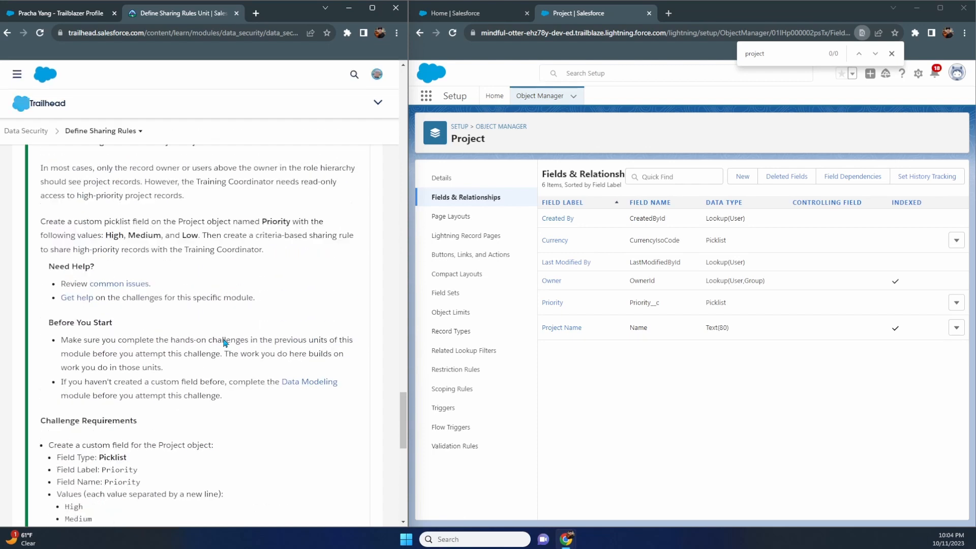
{"action": "scroll", "coordinate": [225, 343], "scroll_direction": "up", "scroll_amount": 1}
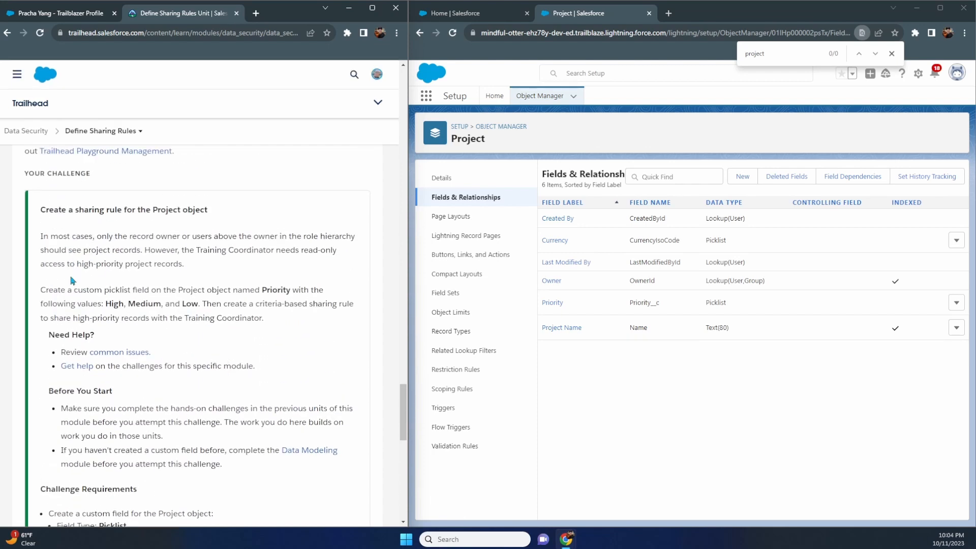
{"action": "scroll", "coordinate": [76, 282], "scroll_direction": "down", "scroll_amount": 7}
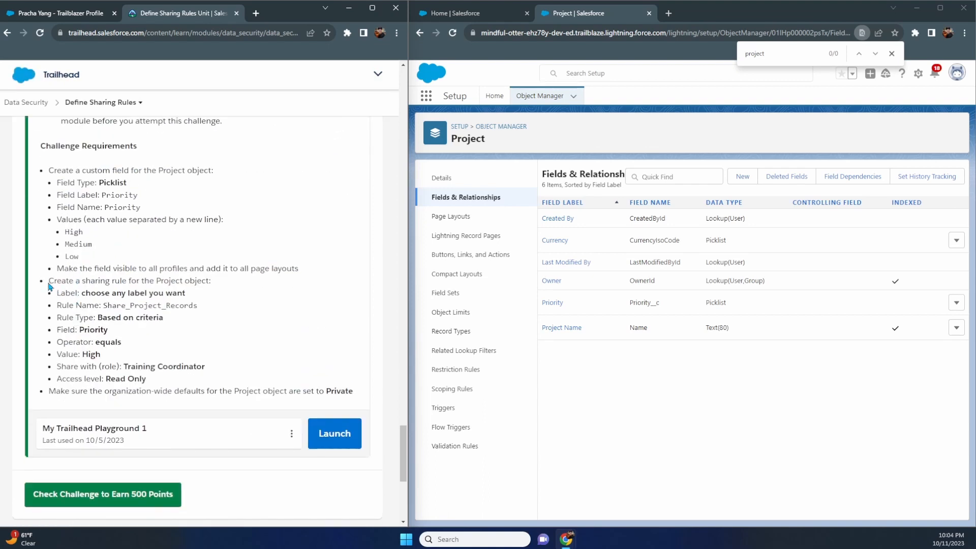
{"action": "left_click_drag", "start_coordinate": [50, 286], "coordinate": [213, 286]}
{"action": "left_click", "coordinate": [214, 287]}
{"action": "left_click_drag", "start_coordinate": [49, 281], "coordinate": [208, 281]}
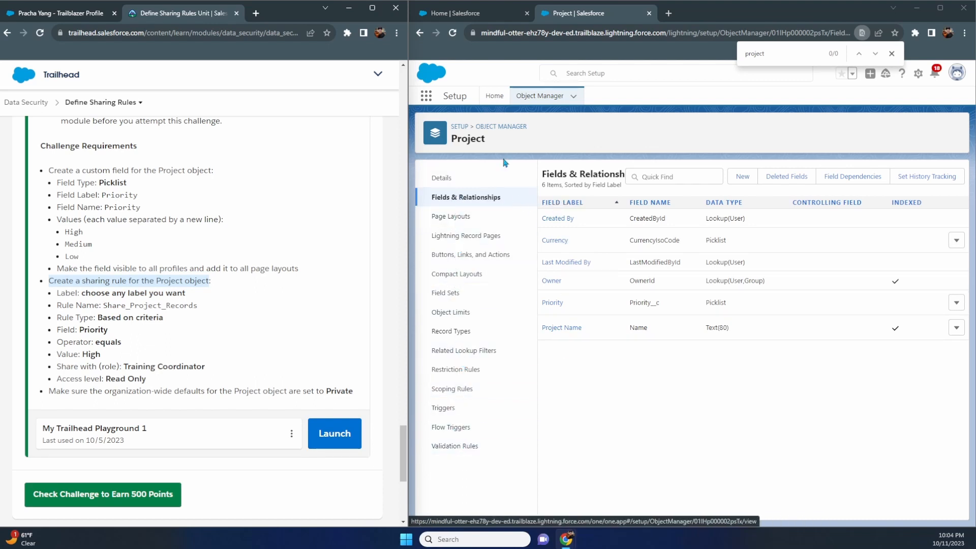
Search Setup for "sharing" and open the Sharing Settings page
{"action": "left_click", "coordinate": [494, 95]}
{"action": "left_click", "coordinate": [458, 131]}
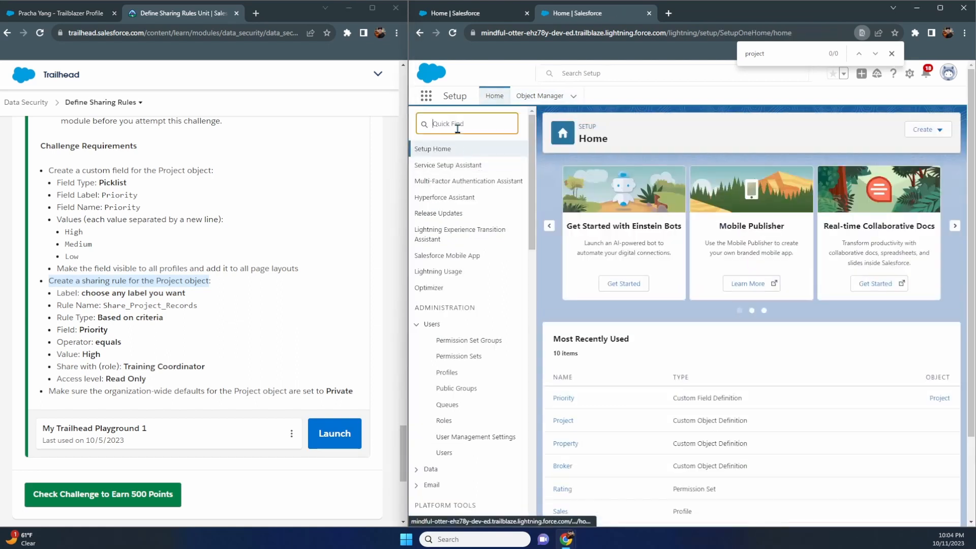
{"action": "type", "text": "sharing"}
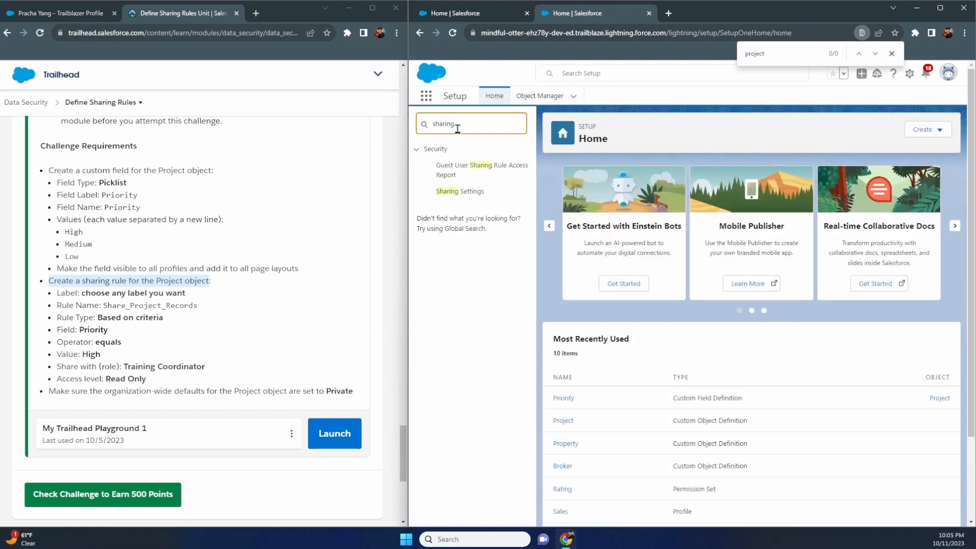
{"action": "left_click", "coordinate": [465, 192]}
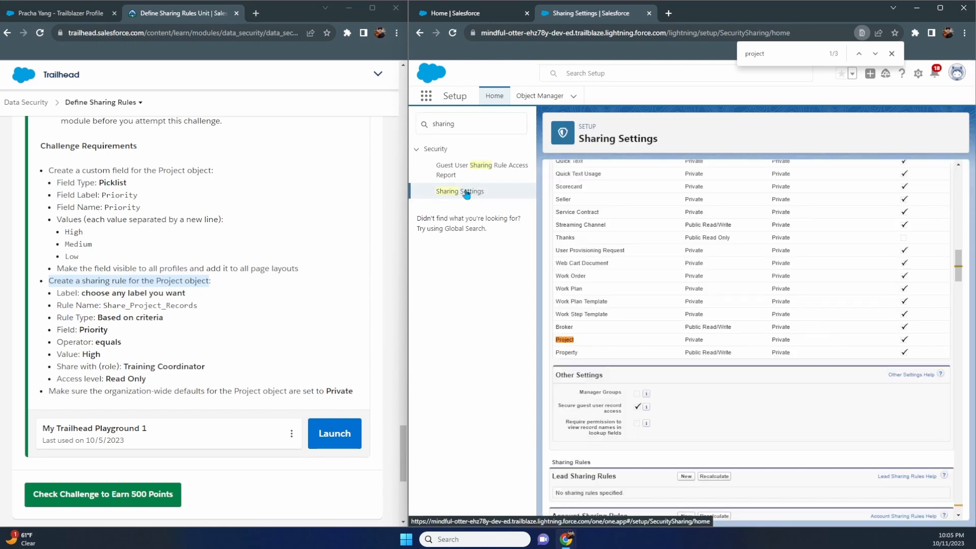
Find the Project Sharing Rules section on the page and start a new sharing rule there
{"action": "scroll", "coordinate": [633, 293], "scroll_direction": "up", "scroll_amount": 10}
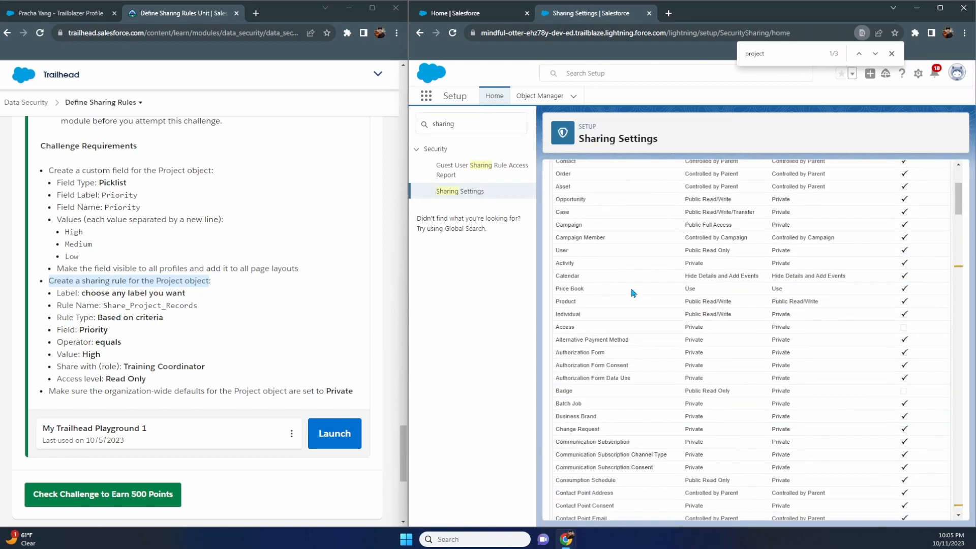
{"action": "scroll", "coordinate": [633, 292], "scroll_direction": "up", "scroll_amount": 3}
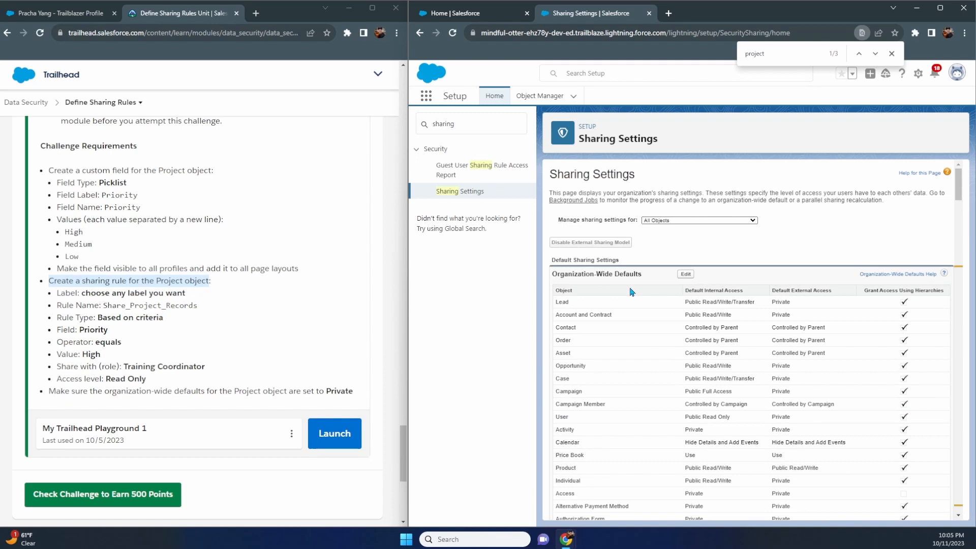
{"action": "scroll", "coordinate": [348, 290], "scroll_direction": "up", "scroll_amount": 5}
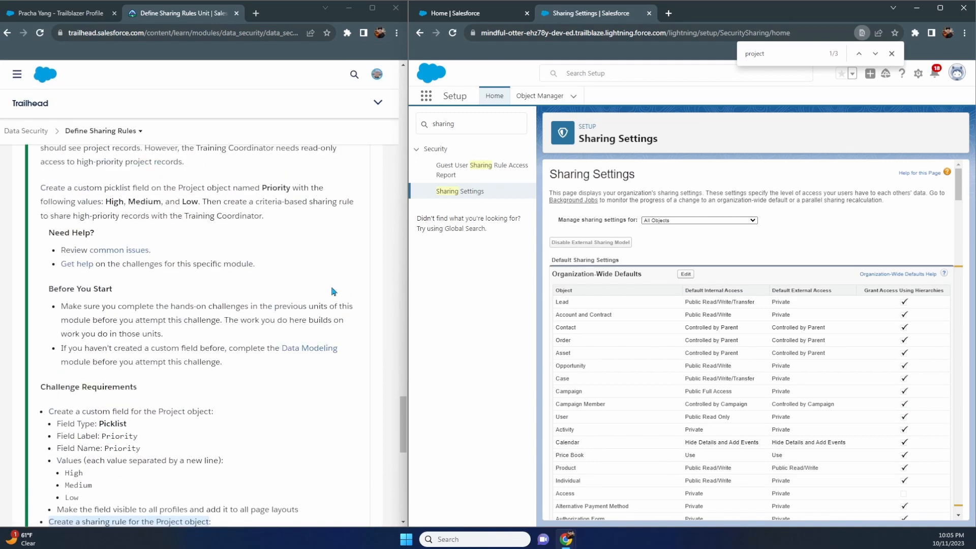
{"action": "scroll", "coordinate": [254, 306], "scroll_direction": "down", "scroll_amount": 5}
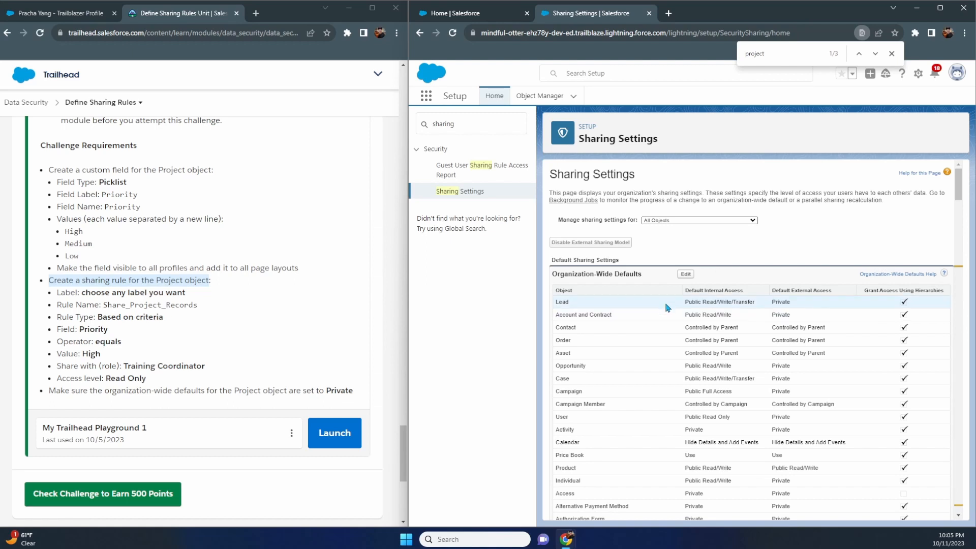
{"action": "scroll", "coordinate": [668, 303], "scroll_direction": "down", "scroll_amount": 10}
{"action": "scroll", "coordinate": [667, 303], "scroll_direction": "down", "scroll_amount": 10}
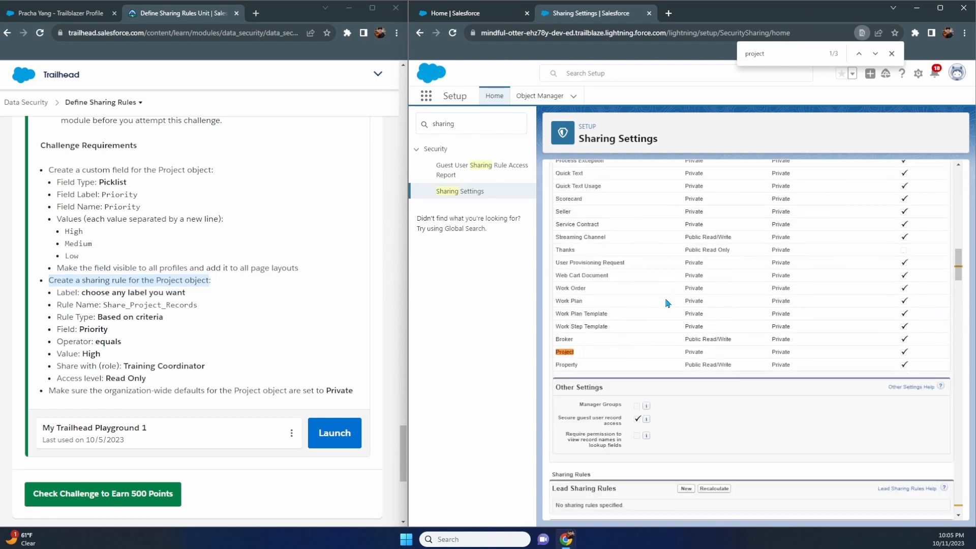
{"action": "scroll", "coordinate": [667, 303], "scroll_direction": "down", "scroll_amount": 15}
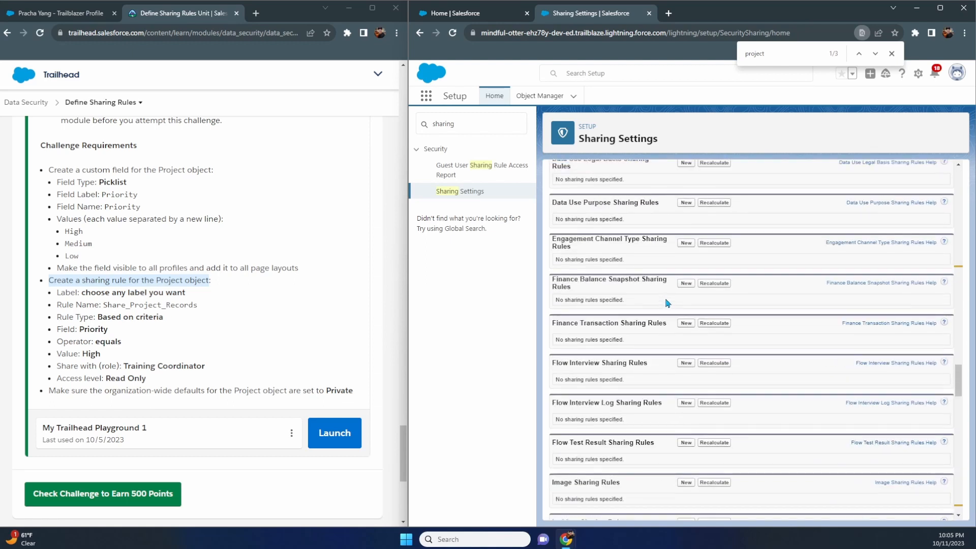
{"action": "scroll", "coordinate": [667, 303], "scroll_direction": "down", "scroll_amount": 8}
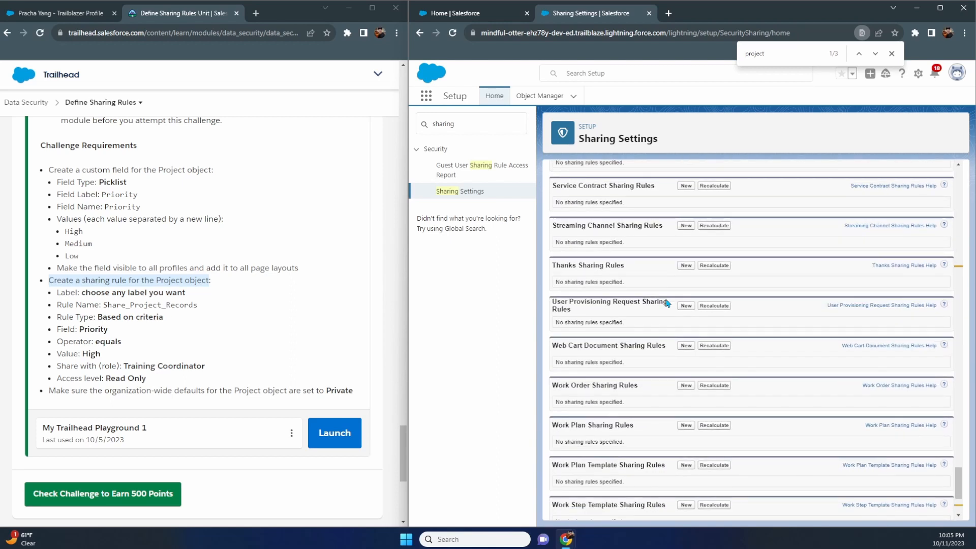
{"action": "key", "text": "ctrl+f"}
{"action": "type", "text": "project"}
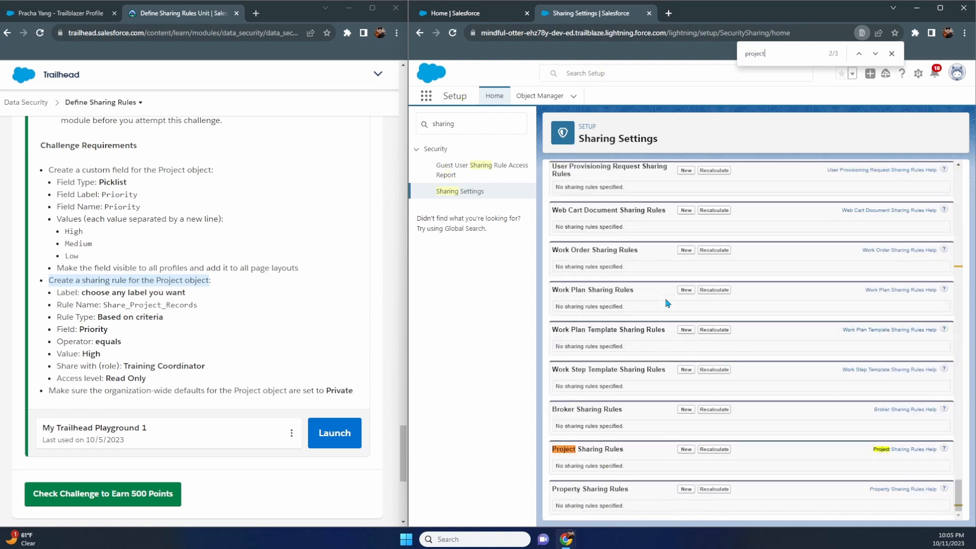
{"action": "left_click", "coordinate": [686, 449]}
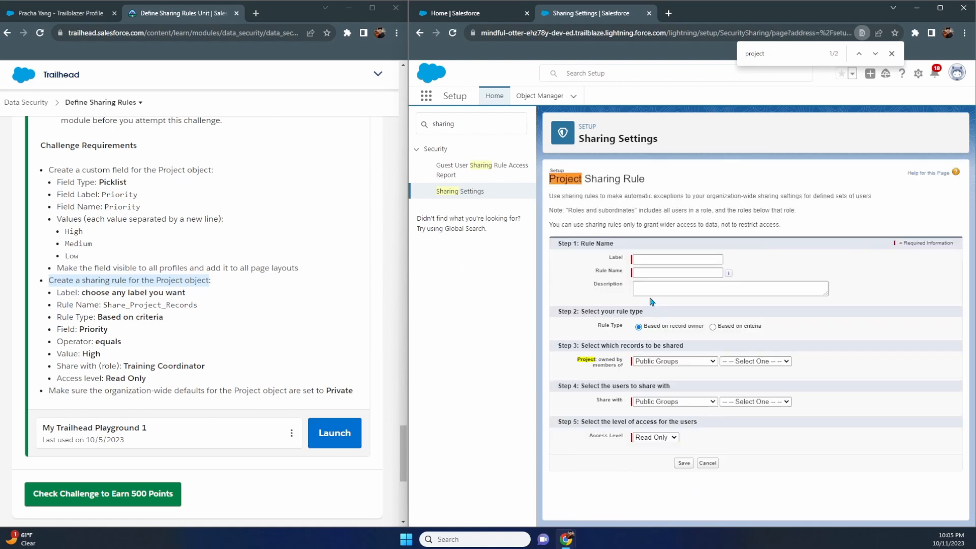
Label the Project sharing rule "Share Project with Training Coordinator"
{"action": "left_click", "coordinate": [651, 259]}
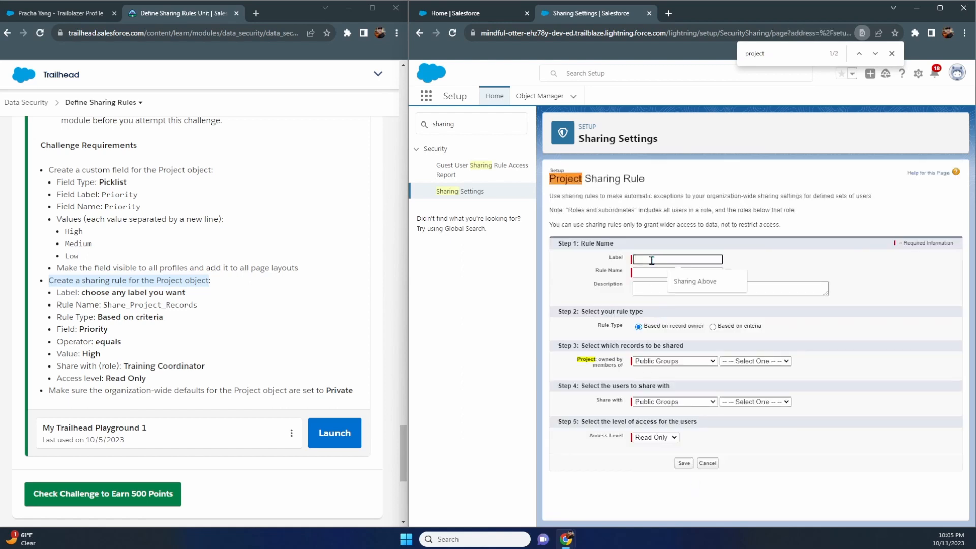
{"action": "type", "text": "Share"}
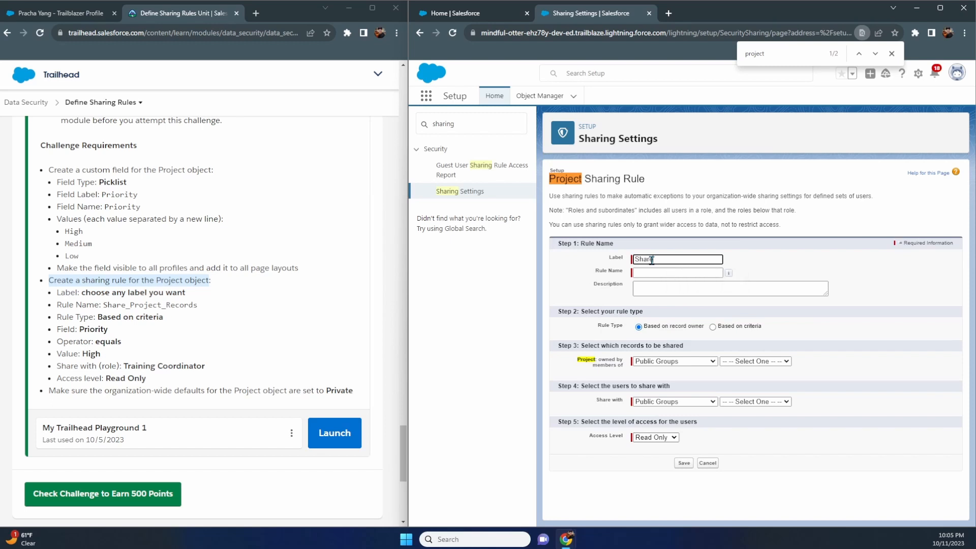
{"action": "type", "text": " Projec"}
{"action": "type", "text": "t with Training C"}
{"action": "type", "text": "oordinator"}
{"action": "key", "text": "Tab"}
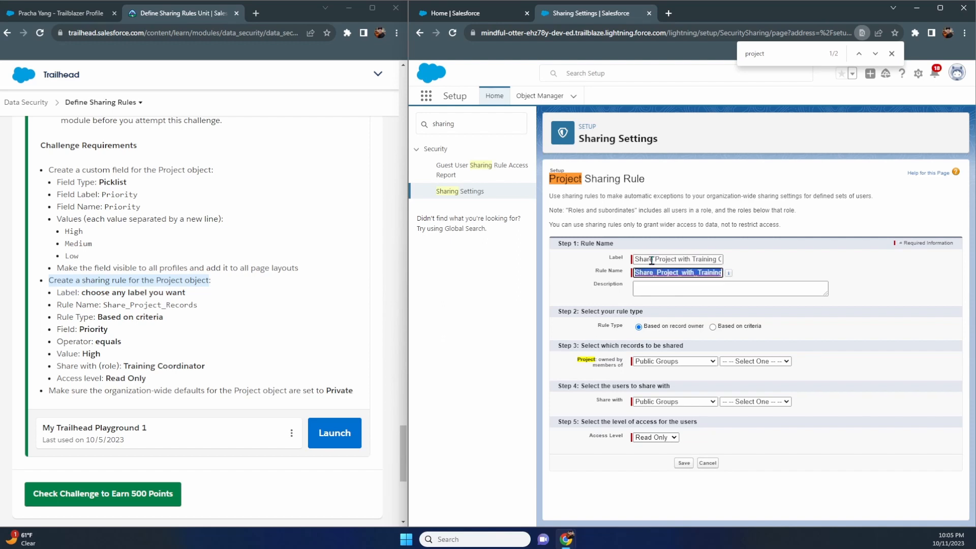
Change the Project sharing rule's label to "Share Project Records" and its rule name to Share_Project_Records
{"action": "type", "text": "Share "}
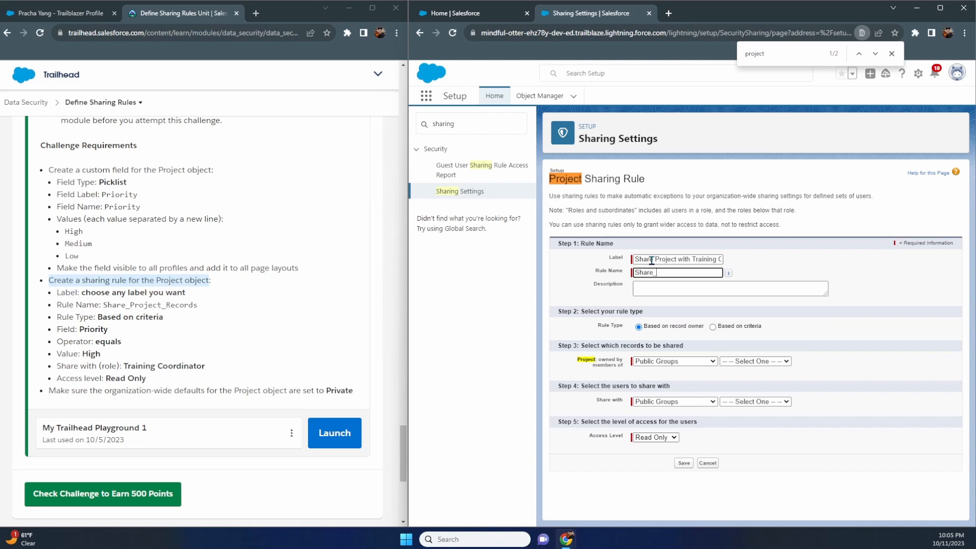
{"action": "type", "text": "Project_Record"}
{"action": "left_click_drag", "start_coordinate": [713, 275], "coordinate": [611, 283]}
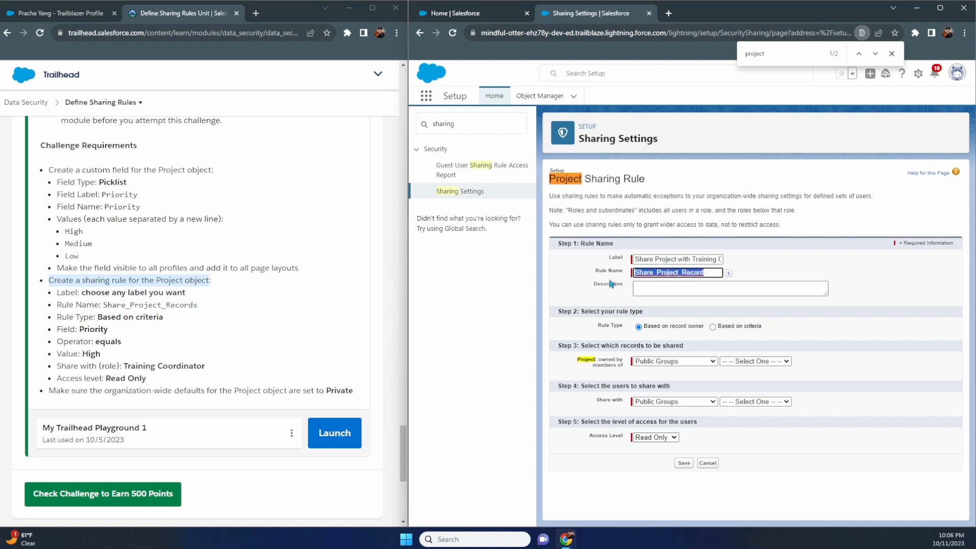
{"action": "type", "text": "\\"}
{"action": "left_click", "coordinate": [638, 260]}
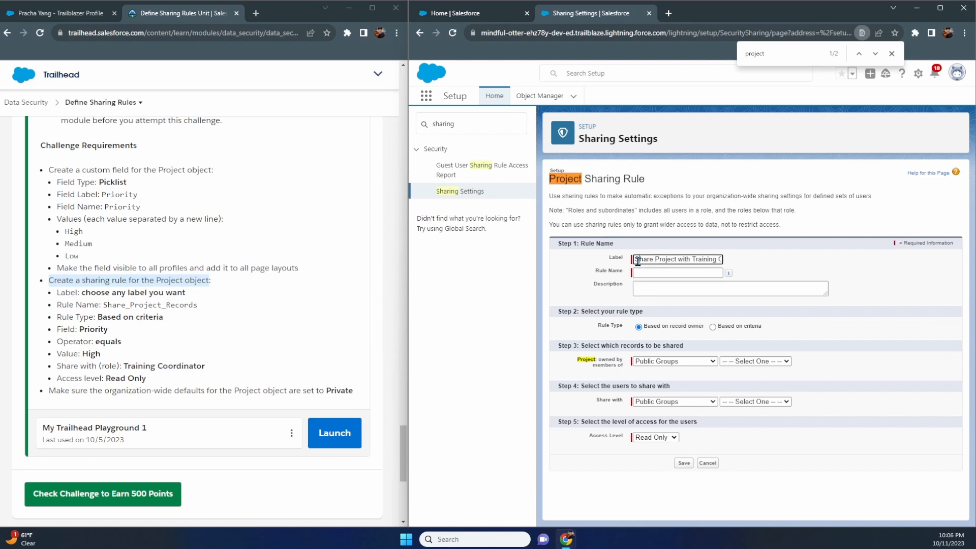
{"action": "left_click_drag", "start_coordinate": [638, 260], "coordinate": [809, 255]}
{"action": "key", "text": "BackSpace"}
{"action": "type", "text": "Share Project Records"}
{"action": "key", "text": "Tab"}
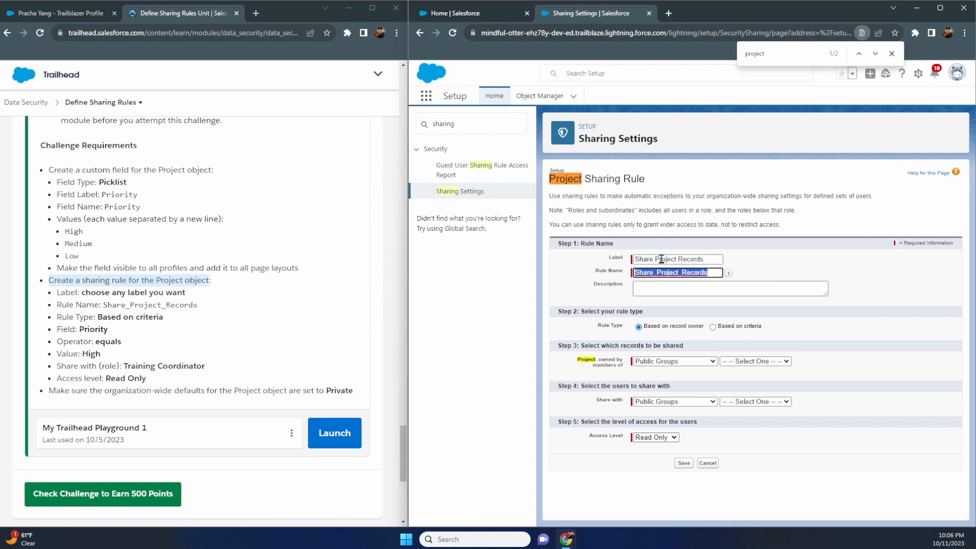
{"action": "left_click", "coordinate": [634, 273]}
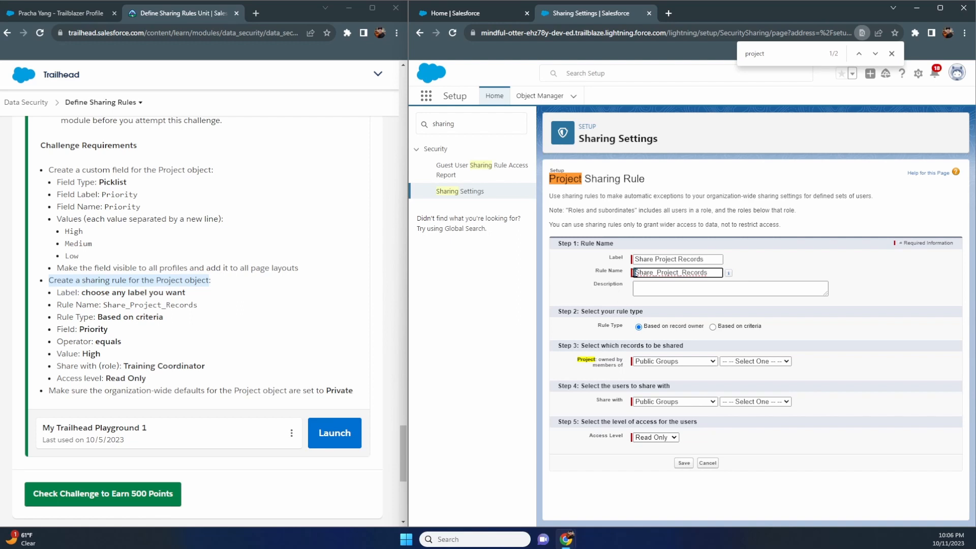
Base the sharing rule on criteria, using the Priority field with the equals operator in the first criteria row
{"action": "left_click", "coordinate": [713, 327]}
{"action": "scroll", "coordinate": [718, 370], "scroll_direction": "down", "scroll_amount": 1}
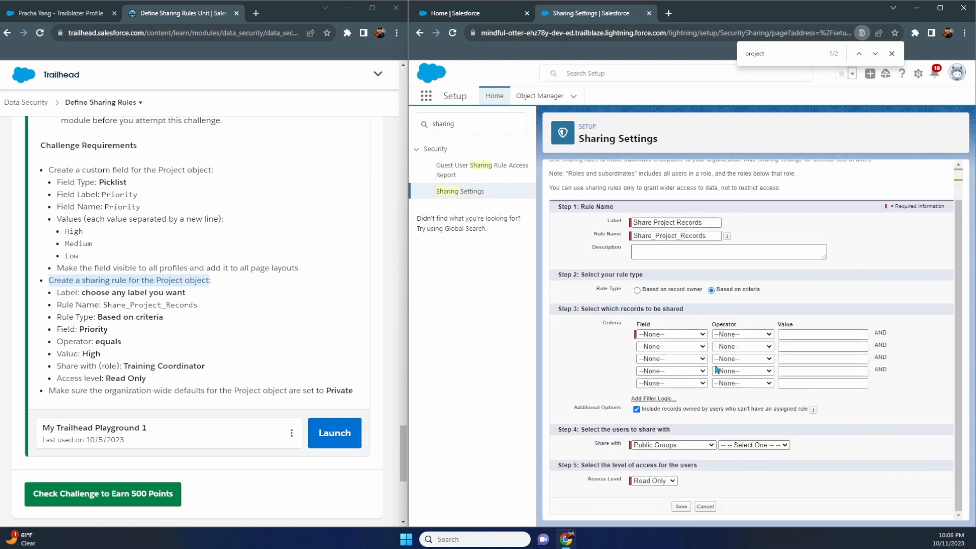
{"action": "left_click", "coordinate": [695, 335]}
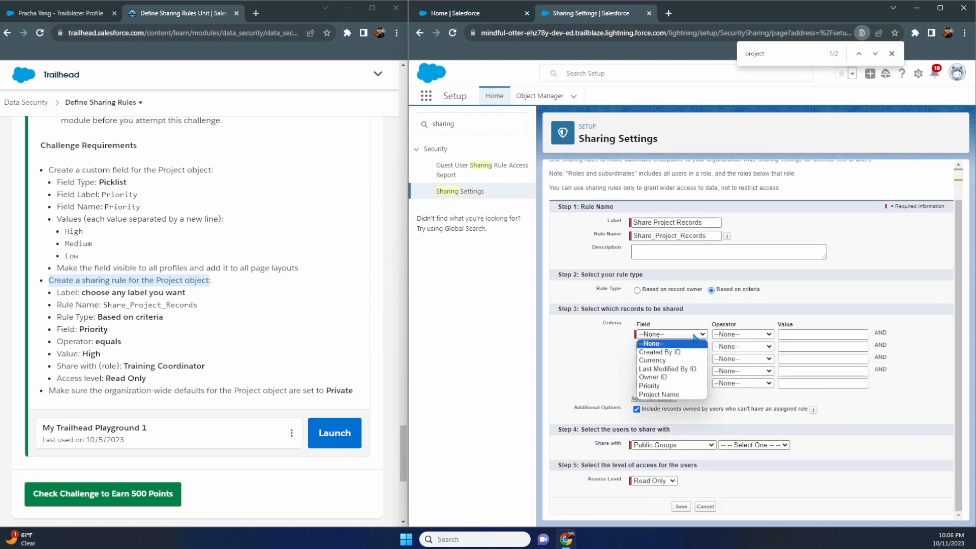
{"action": "left_click", "coordinate": [671, 387]}
{"action": "left_click", "coordinate": [742, 334]}
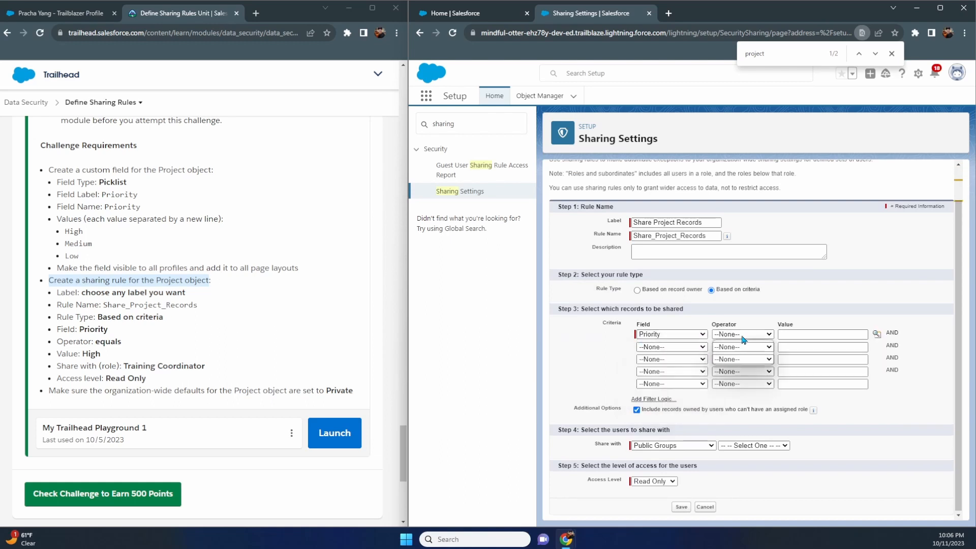
{"action": "left_click", "coordinate": [727, 352]}
Set the value of the Priority criterion to High
{"action": "left_click", "coordinate": [795, 335]}
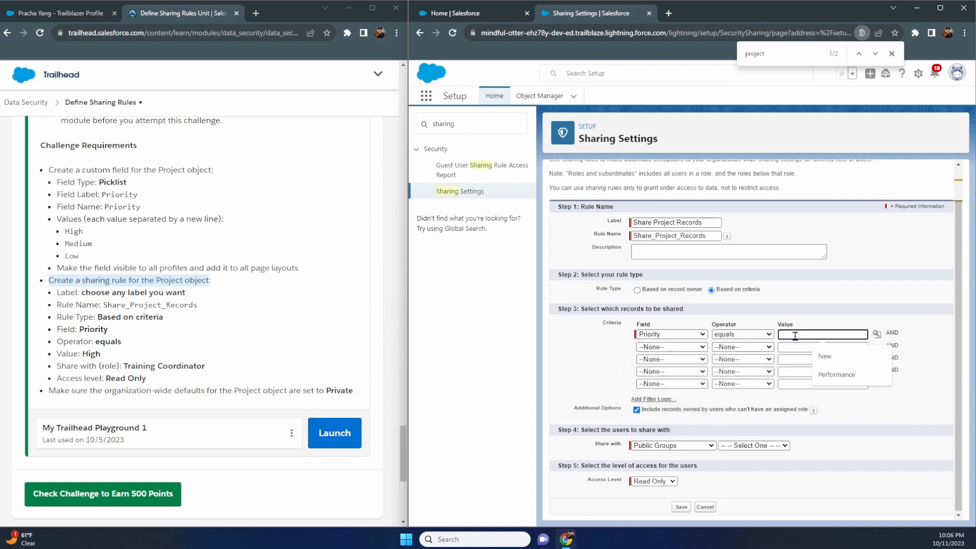
{"action": "left_click", "coordinate": [875, 336]}
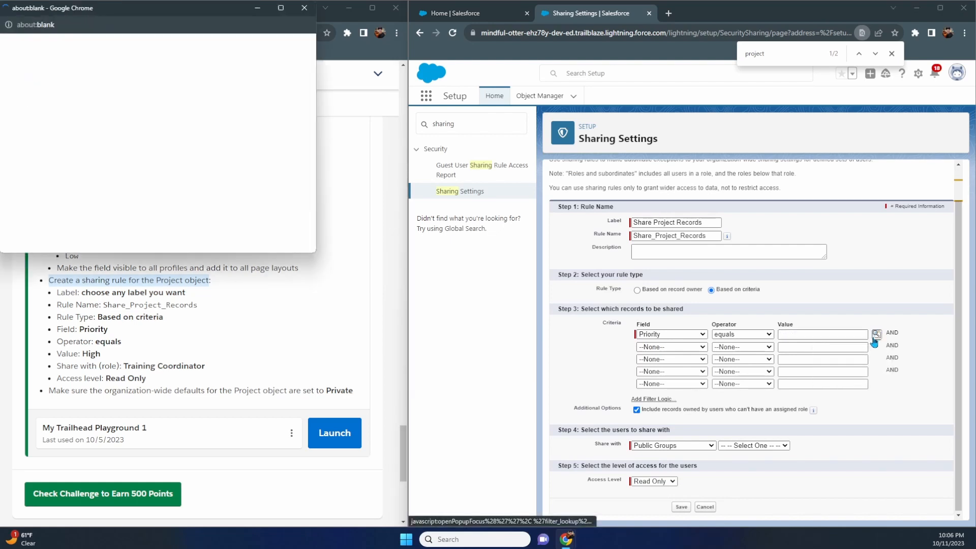
{"action": "left_click", "coordinate": [28, 105]}
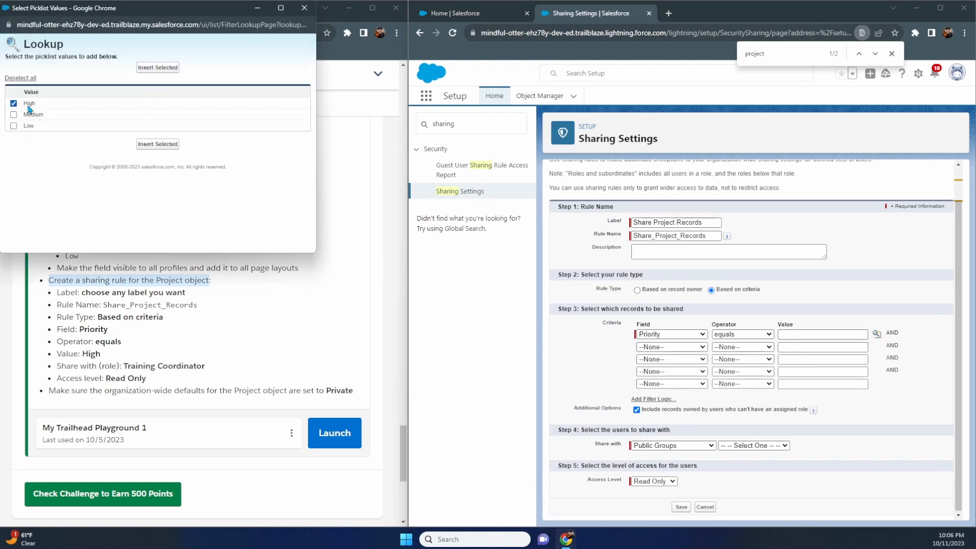
{"action": "left_click", "coordinate": [147, 145]}
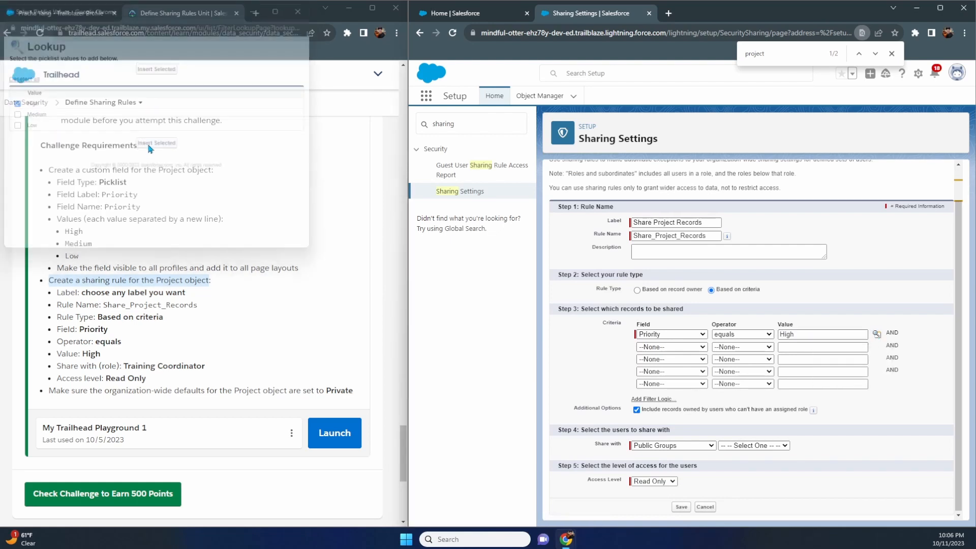
{"action": "double_click", "coordinate": [812, 333]}
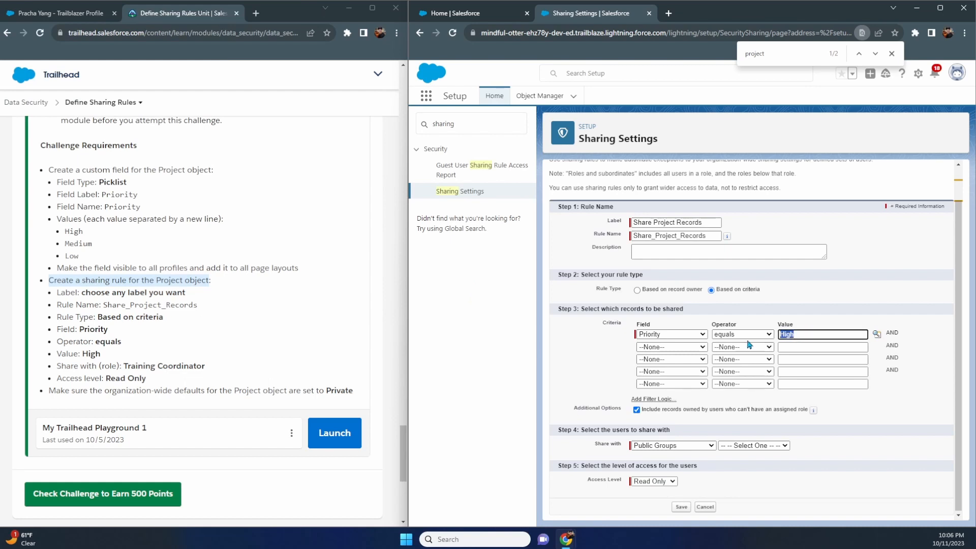
{"action": "type", "text": "Hig"}
{"action": "left_click", "coordinate": [804, 300]}
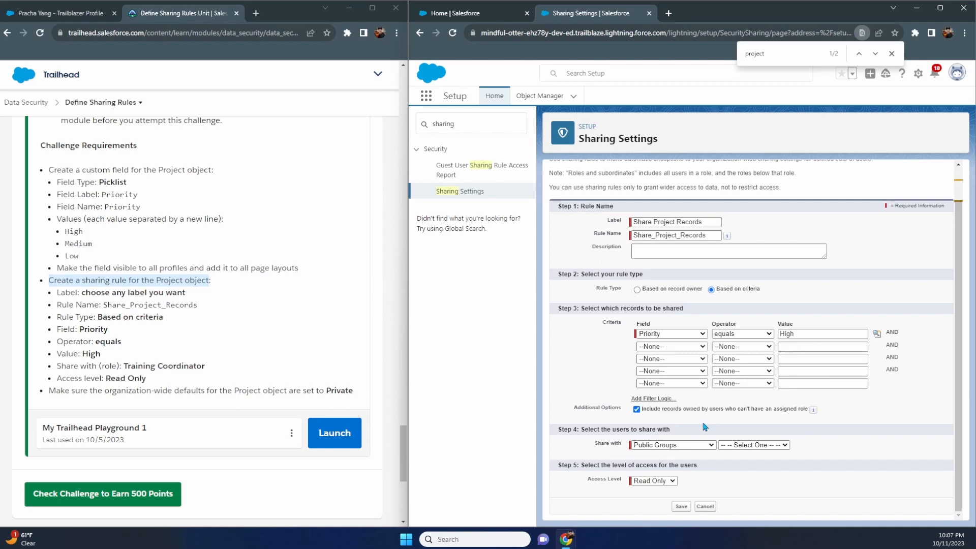
Share the matching records with the Training Coordinator role at the Read Only access level
{"action": "left_click", "coordinate": [687, 445]}
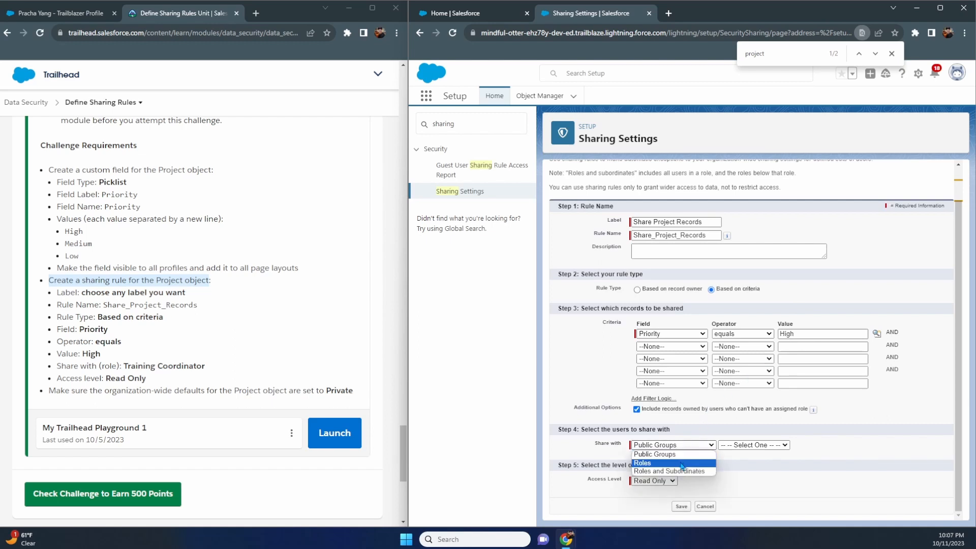
{"action": "left_click", "coordinate": [681, 463]}
{"action": "left_click", "coordinate": [746, 446]}
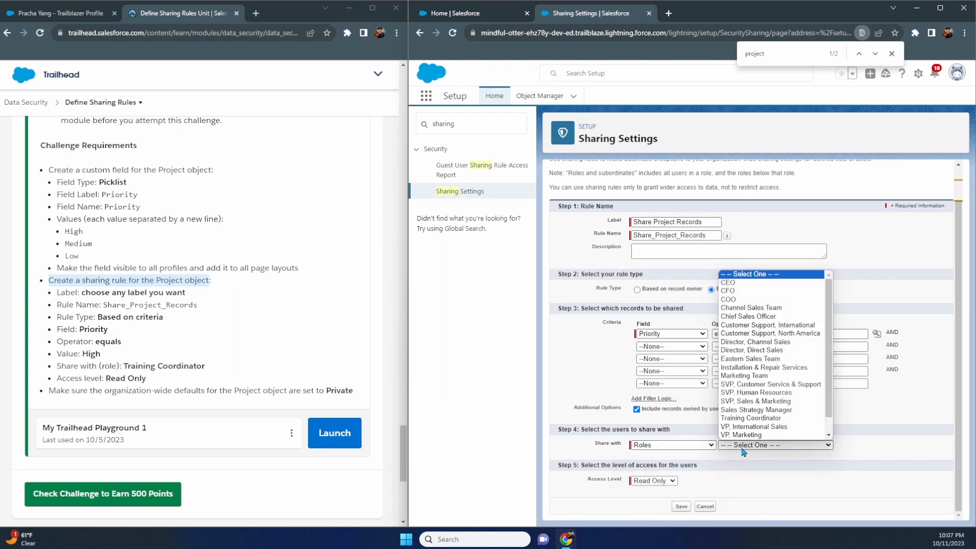
{"action": "left_click", "coordinate": [745, 410]}
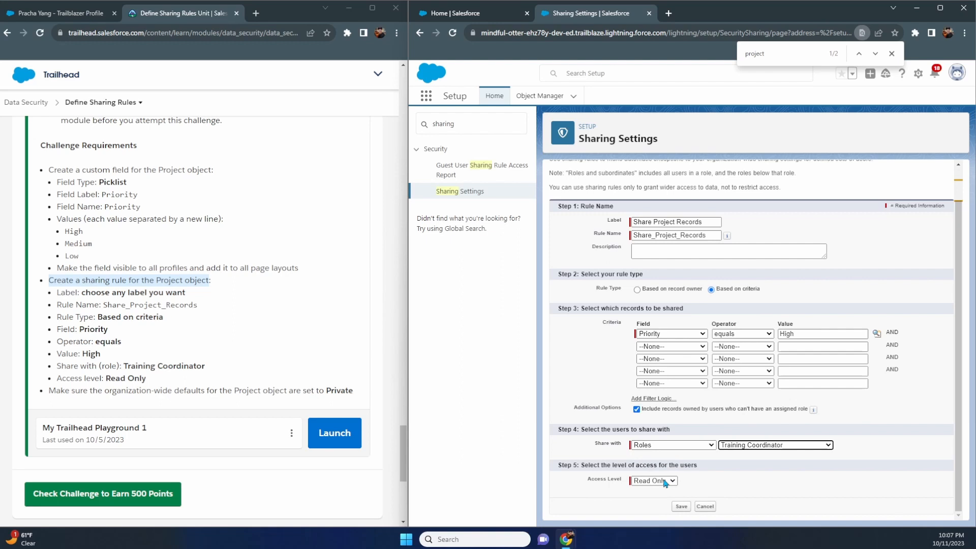
{"action": "left_click", "coordinate": [666, 483]}
{"action": "left_click", "coordinate": [665, 489]}
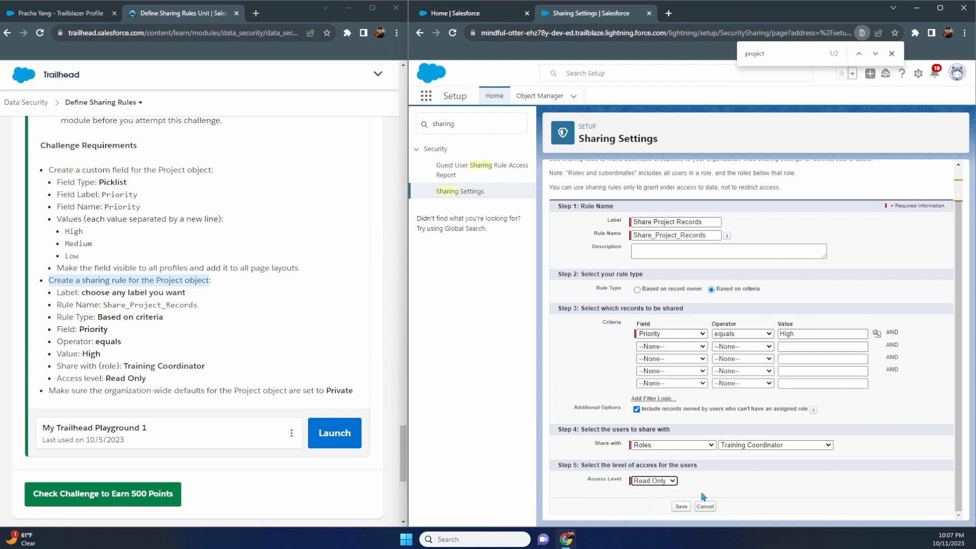
Save the Project sharing rule and accept the background recalculation of sharing access
{"action": "left_click", "coordinate": [680, 507]}
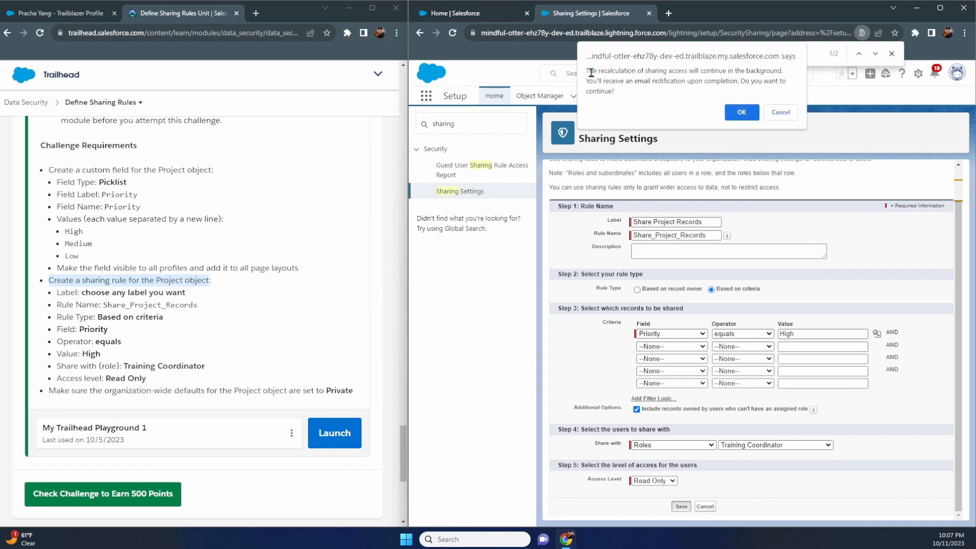
{"action": "left_click_drag", "start_coordinate": [592, 73], "coordinate": [619, 98]}
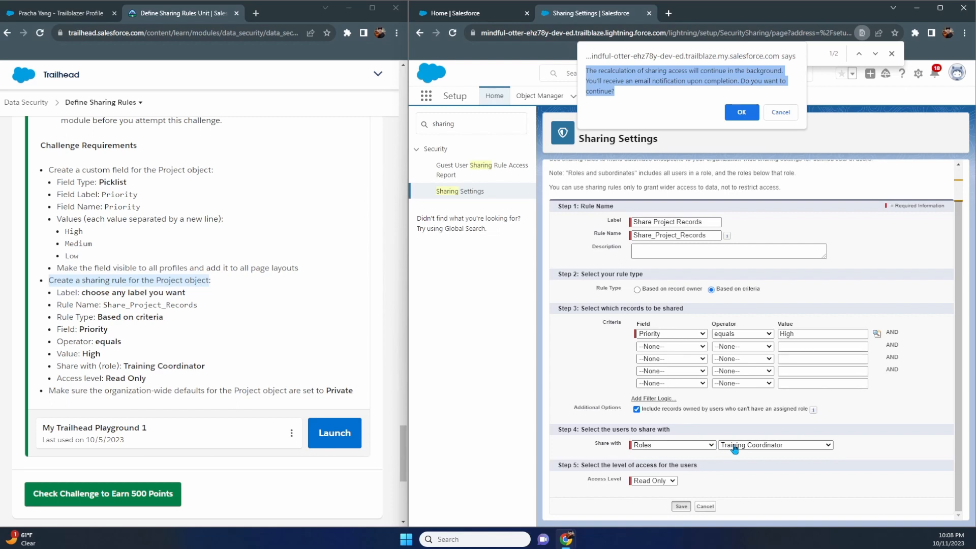
{"action": "left_click", "coordinate": [742, 112]}
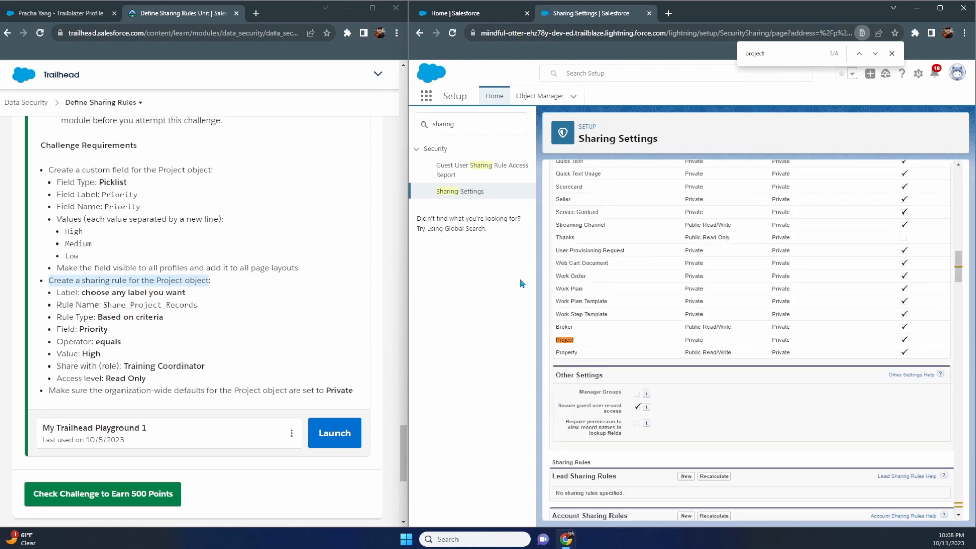
Check the Trailhead challenge for 500 points, close the badge dialog and return to the start of the unit
{"action": "left_click", "coordinate": [137, 490]}
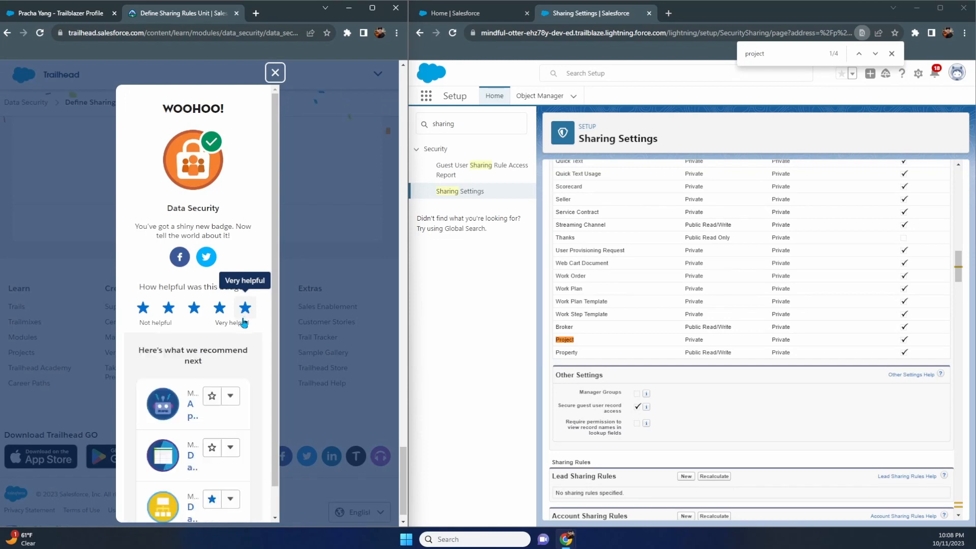
{"action": "left_click", "coordinate": [275, 72]}
{"action": "scroll", "coordinate": [320, 202], "scroll_direction": "up", "scroll_amount": 5}
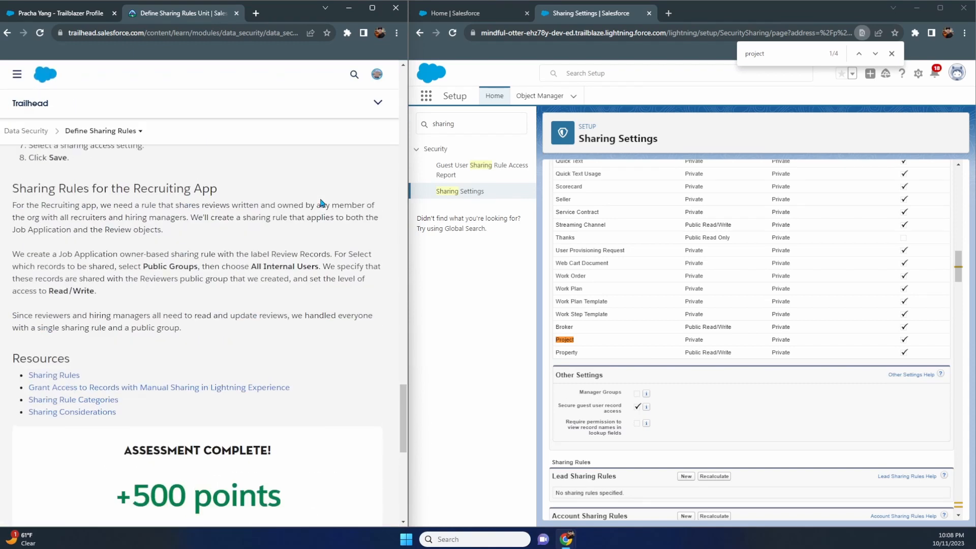
{"action": "scroll", "coordinate": [321, 203], "scroll_direction": "down", "scroll_amount": 5}
{"action": "scroll", "coordinate": [320, 203], "scroll_direction": "up", "scroll_amount": 15}
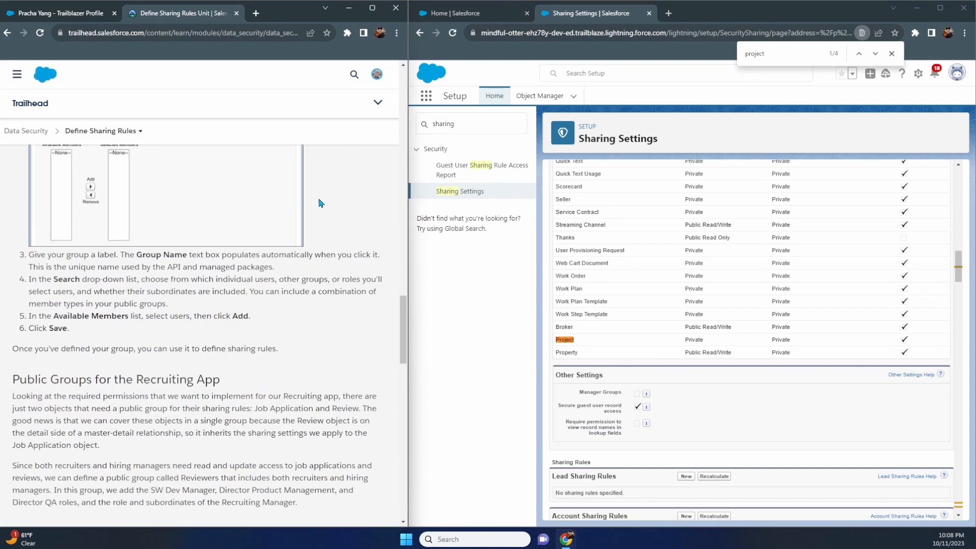
{"action": "scroll", "coordinate": [321, 203], "scroll_direction": "up", "scroll_amount": 10}
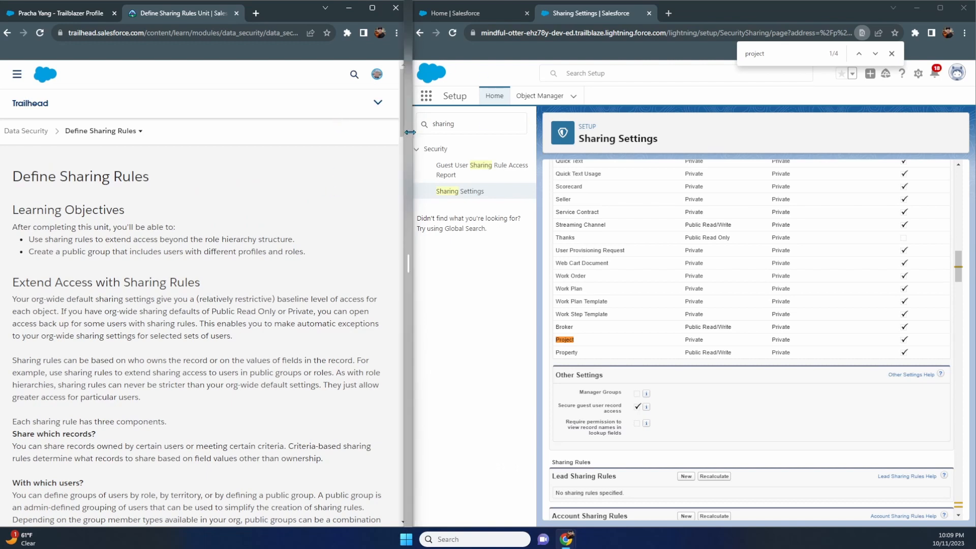
Widen the Trailhead window and switch to Outlook to read the latest "Processing complete" email from Salesforce Developers
{"action": "left_click_drag", "start_coordinate": [408, 134], "coordinate": [498, 137]}
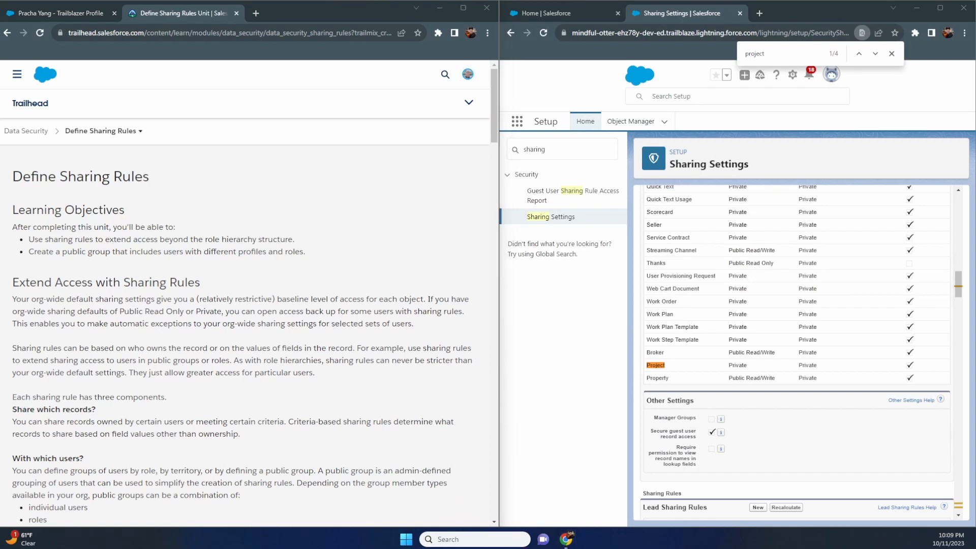
{"action": "left_click_drag", "start_coordinate": [0, 14], "coordinate": [351, 0]}
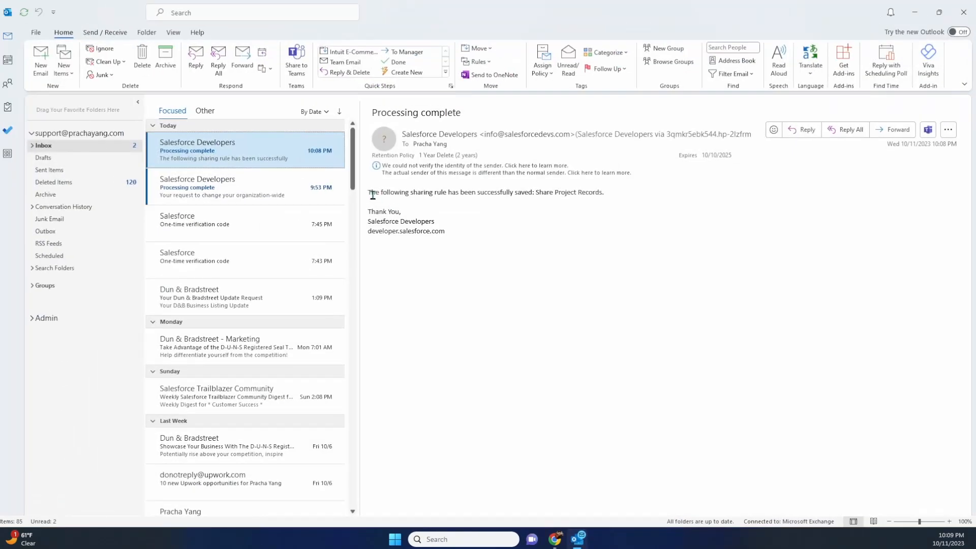
{"action": "left_click_drag", "start_coordinate": [371, 193], "coordinate": [600, 188]}
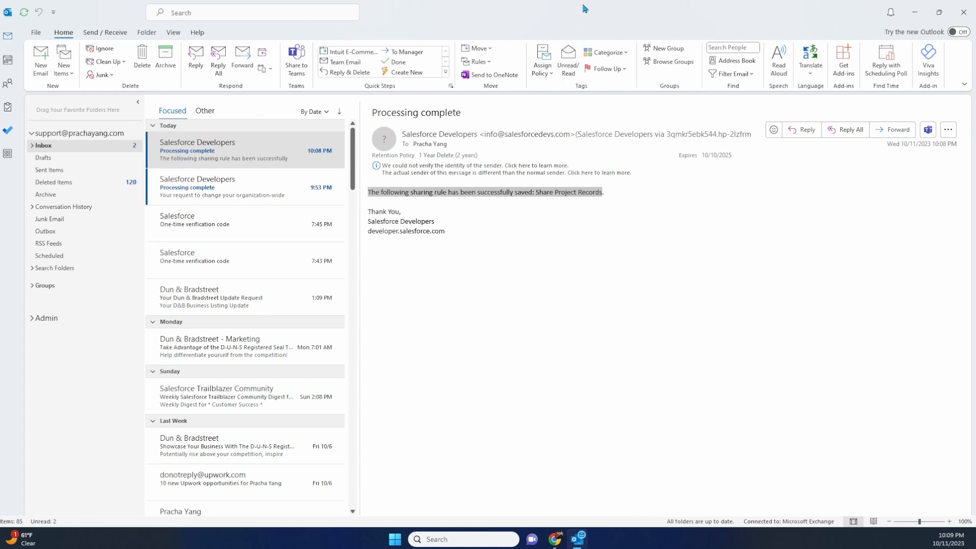
{"action": "left_click_drag", "start_coordinate": [584, 8], "coordinate": [0, 6]}
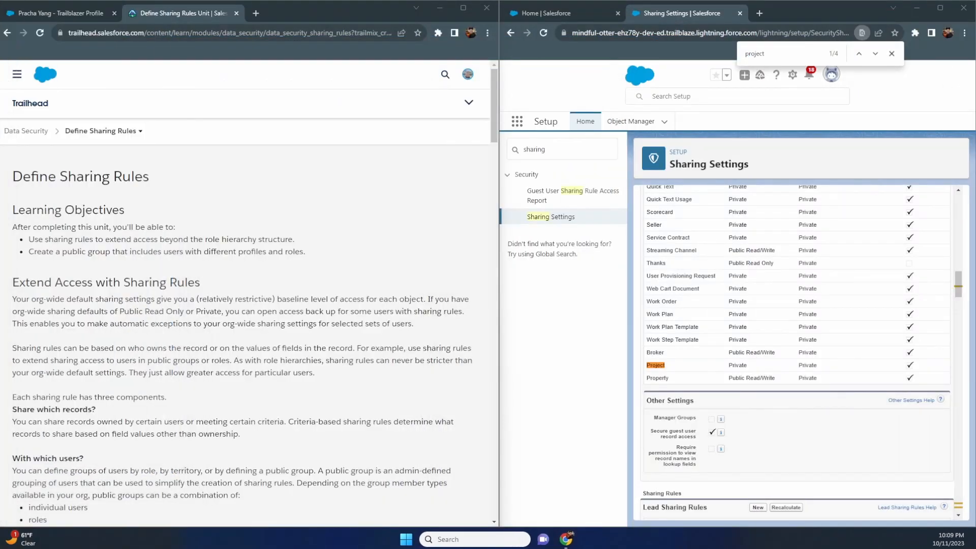
Open the Trailblazer profile from the Trailhead account and review its badges and points
{"action": "left_click", "coordinate": [248, 162]}
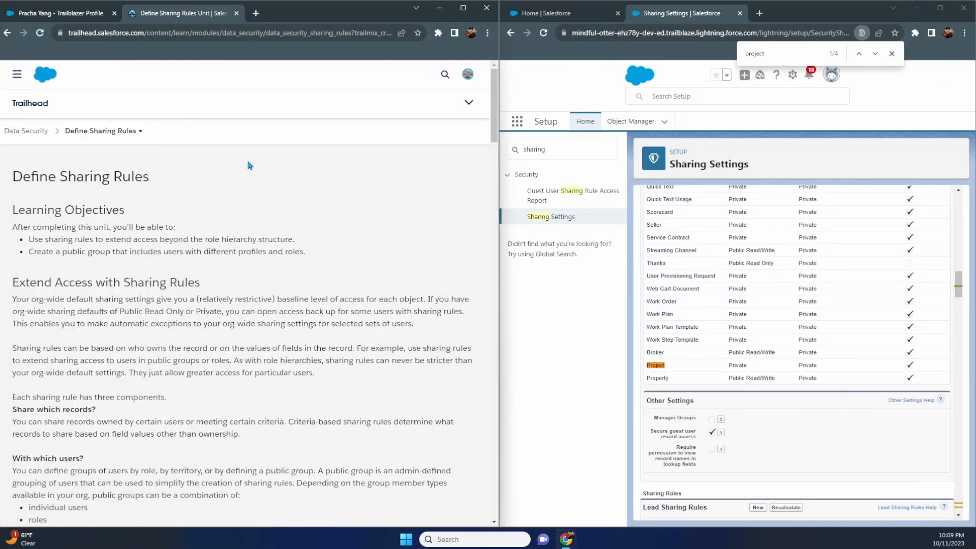
{"action": "left_click", "coordinate": [467, 74]}
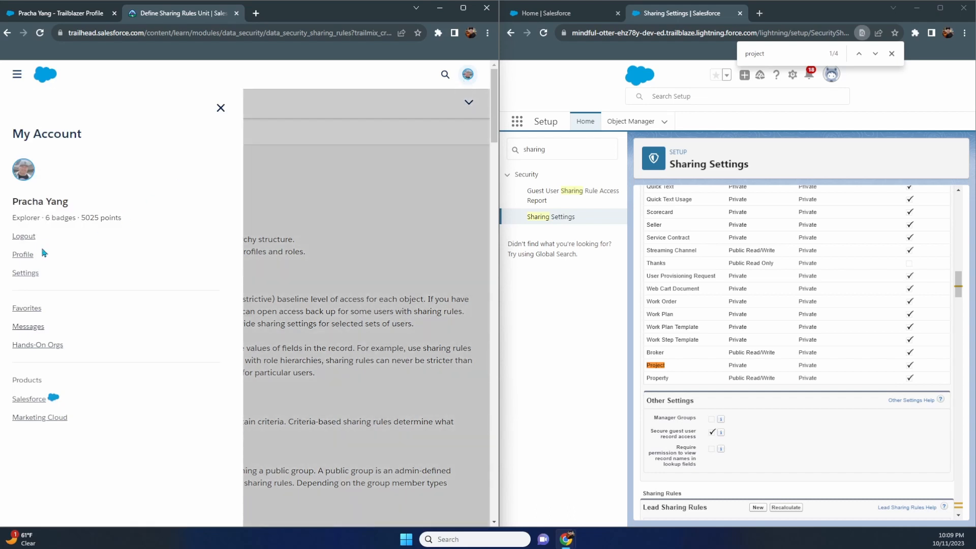
{"action": "left_click", "coordinate": [22, 254]}
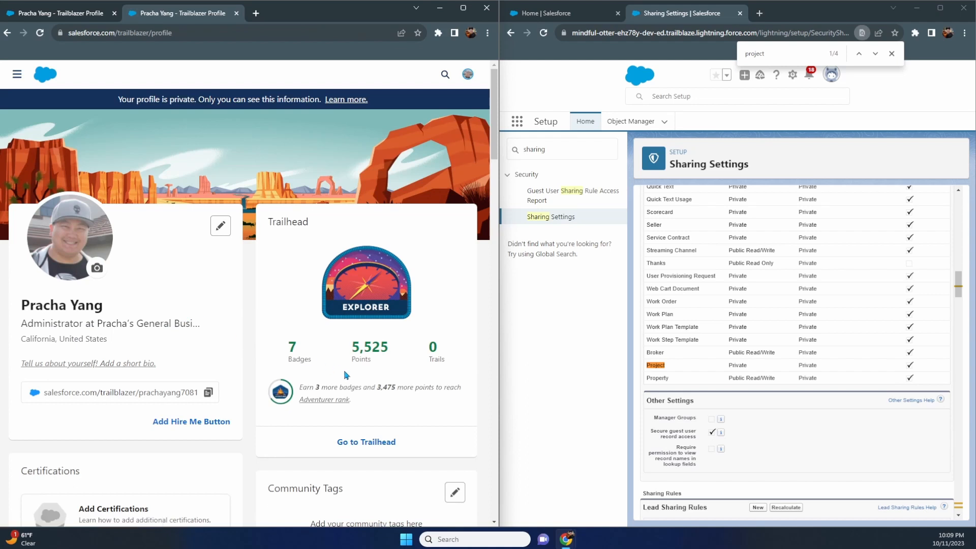
{"action": "scroll", "coordinate": [338, 374], "scroll_direction": "down", "scroll_amount": 3}
Go from the profile to the Trailhead home page and review the in-progress trails and trailmixes
{"action": "left_click", "coordinate": [364, 348]}
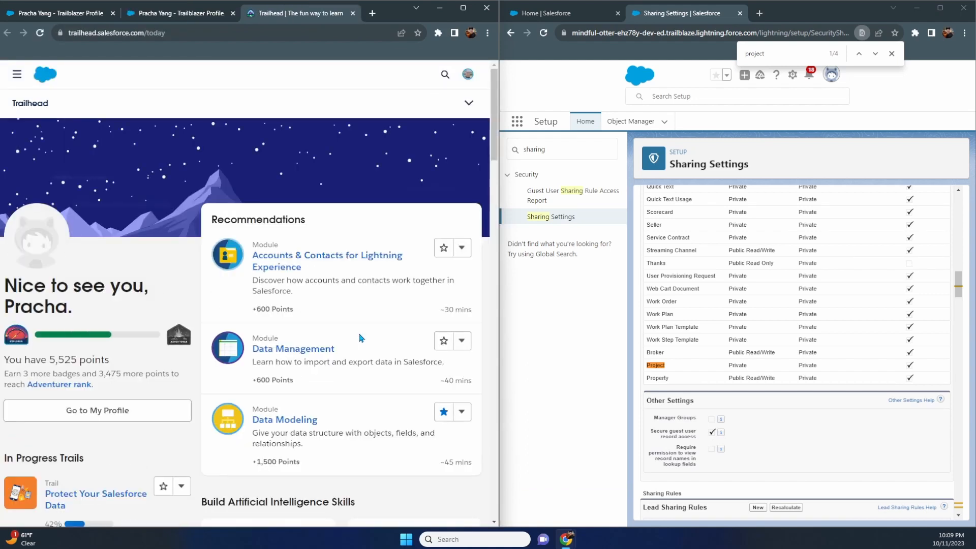
{"action": "scroll", "coordinate": [359, 337], "scroll_direction": "down", "scroll_amount": 3}
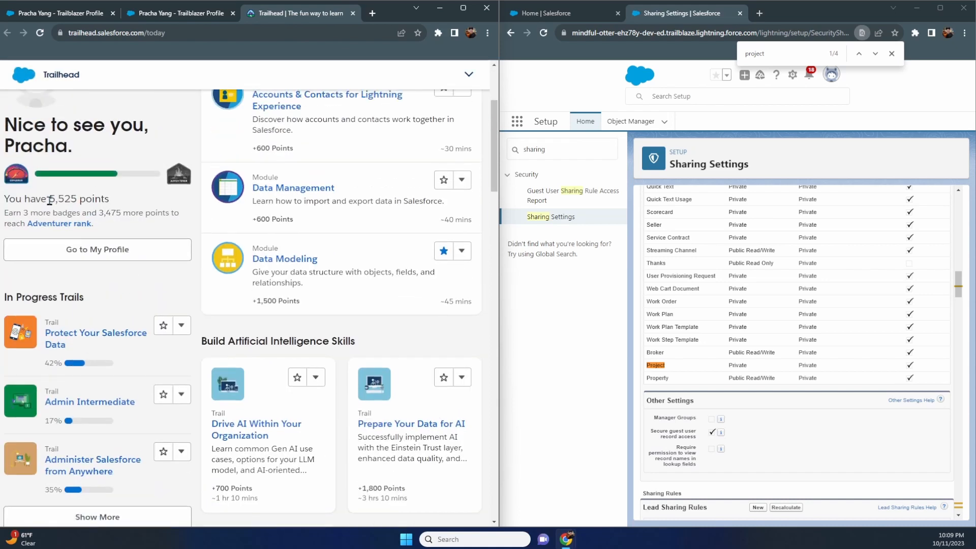
{"action": "scroll", "coordinate": [52, 200], "scroll_direction": "down", "scroll_amount": 3}
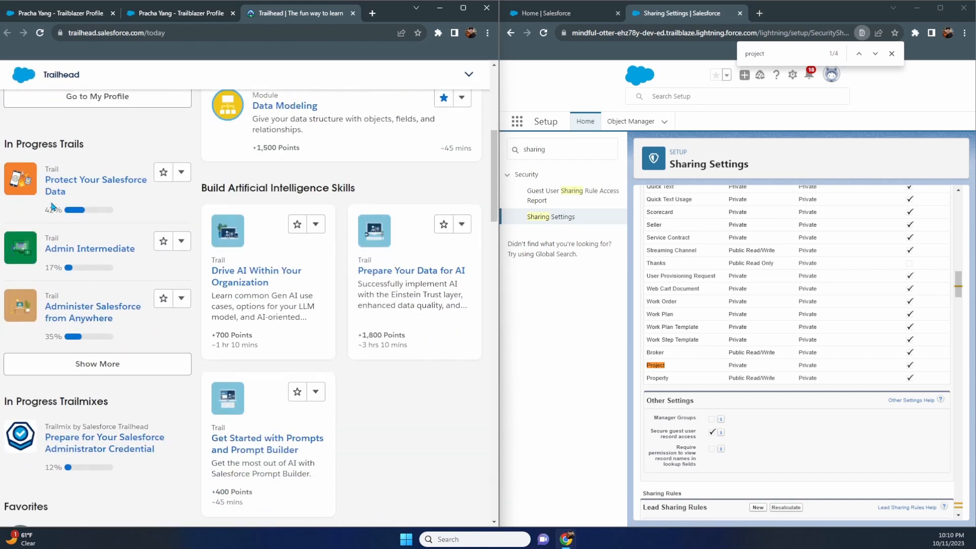
Close the Salesforce Setup browser window and maximize the Trailhead window
{"action": "scroll", "coordinate": [26, 187], "scroll_direction": "up", "scroll_amount": 2}
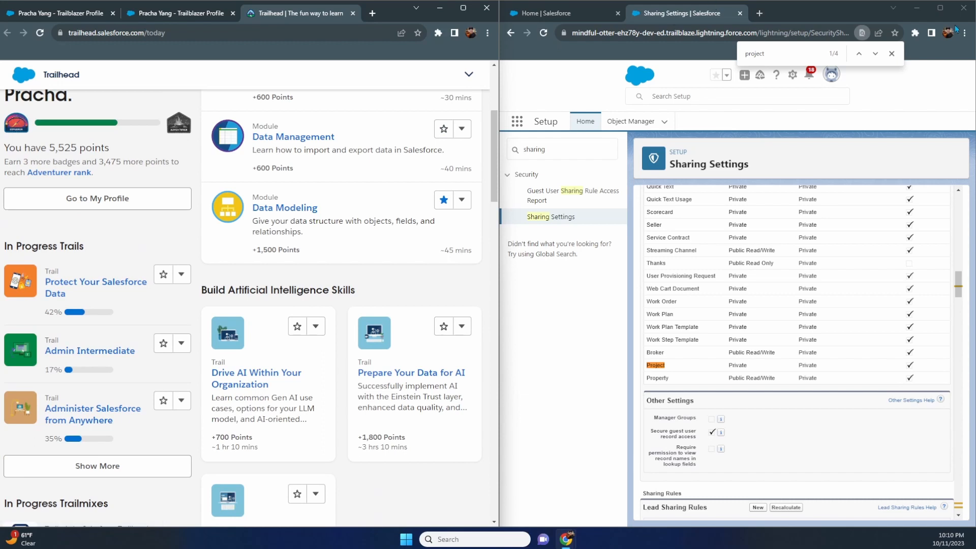
{"action": "left_click", "coordinate": [963, 7]}
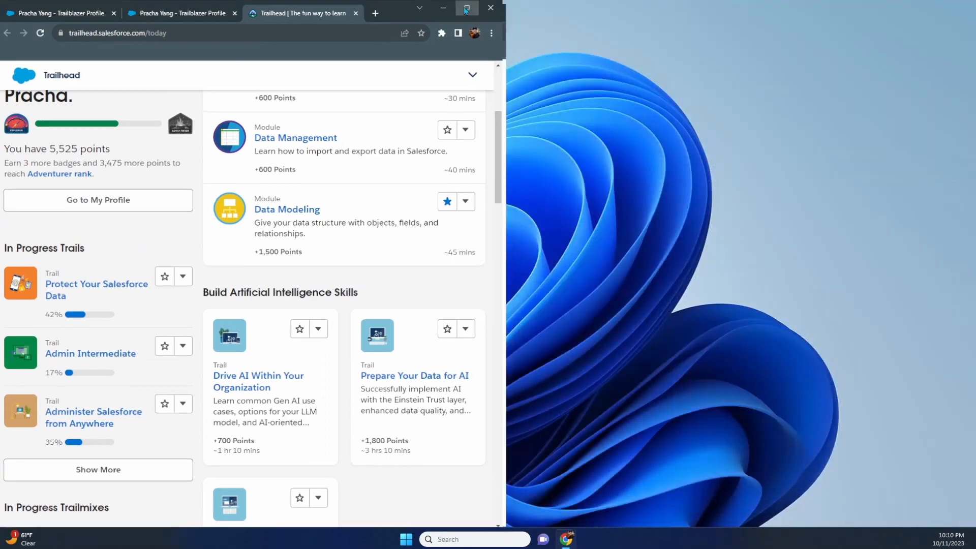
{"action": "left_click", "coordinate": [466, 8]}
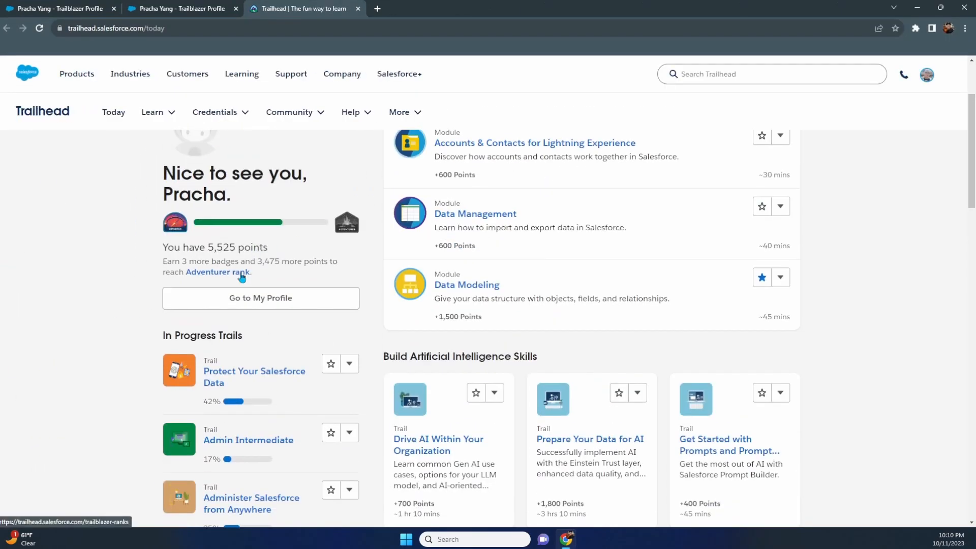
Open the Trailblazer Ranks page from the Adventurer rank link and examine the badge and point requirements of each rank
{"action": "left_click", "coordinate": [241, 276]}
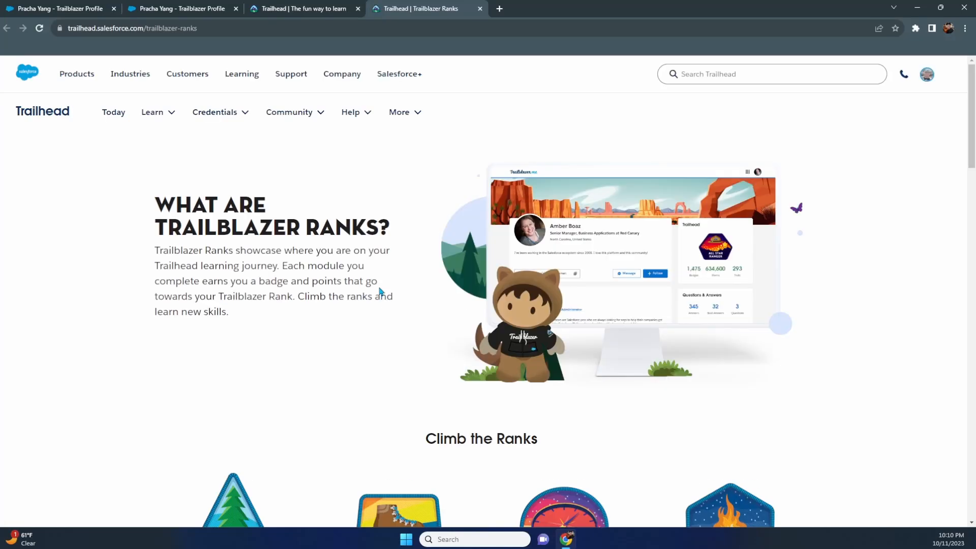
{"action": "scroll", "coordinate": [379, 291], "scroll_direction": "down", "scroll_amount": 5}
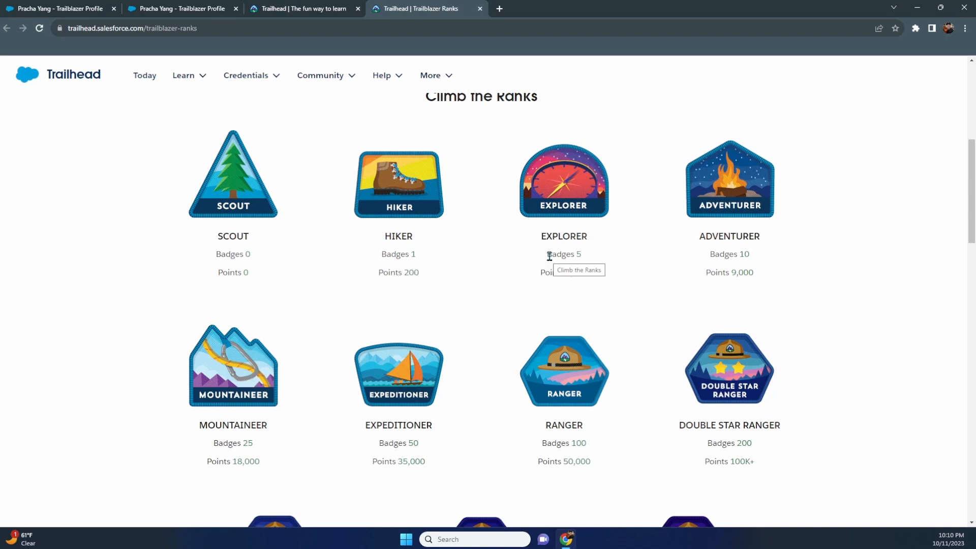
{"action": "scroll", "coordinate": [507, 272], "scroll_direction": "down", "scroll_amount": 1}
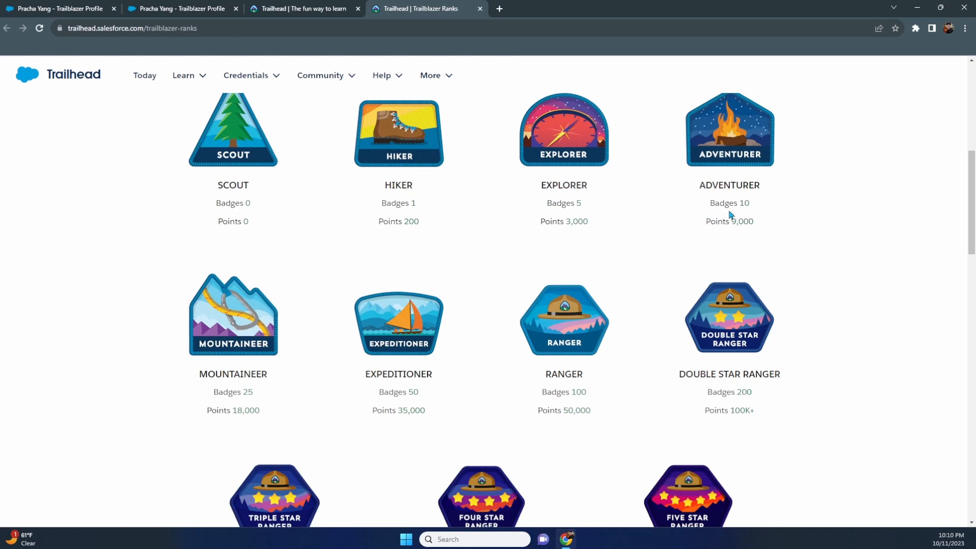
{"action": "scroll", "coordinate": [507, 253], "scroll_direction": "down", "scroll_amount": 2}
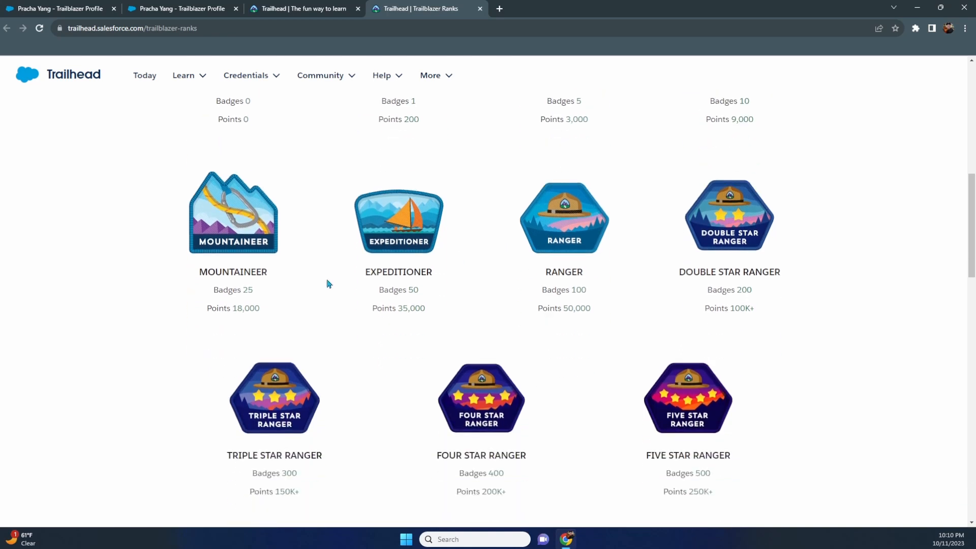
{"action": "scroll", "coordinate": [273, 291], "scroll_direction": "up", "scroll_amount": 1}
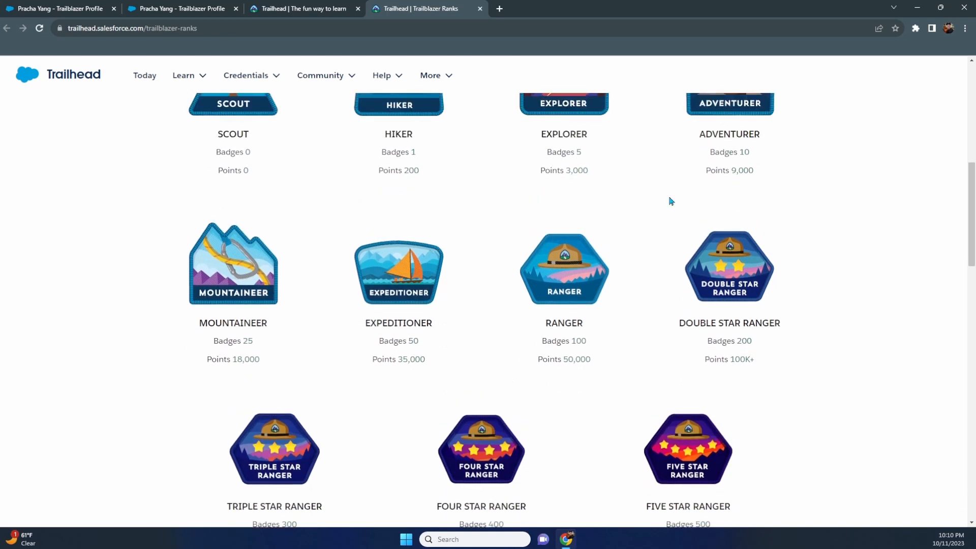
{"action": "scroll", "coordinate": [475, 232], "scroll_direction": "up", "scroll_amount": 1}
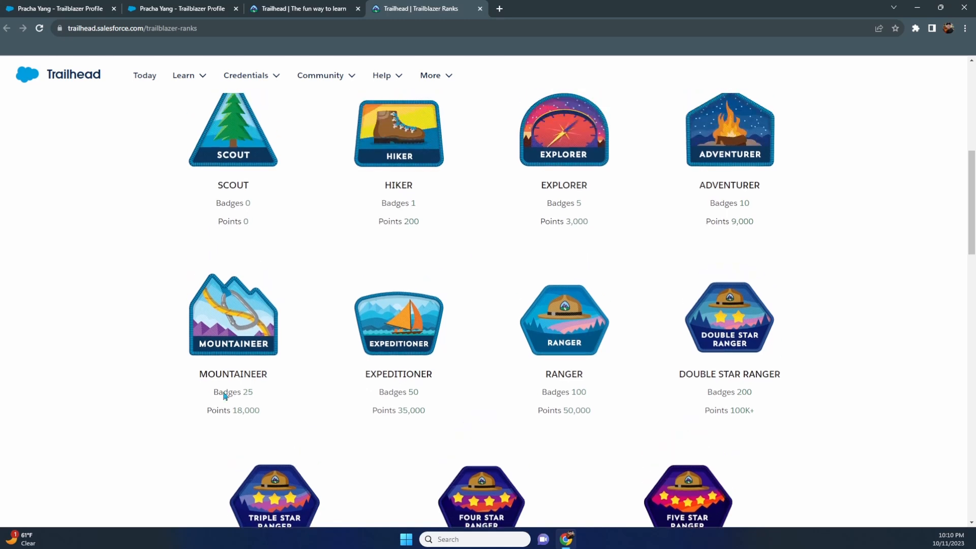
{"action": "scroll", "coordinate": [261, 399], "scroll_direction": "up", "scroll_amount": 7}
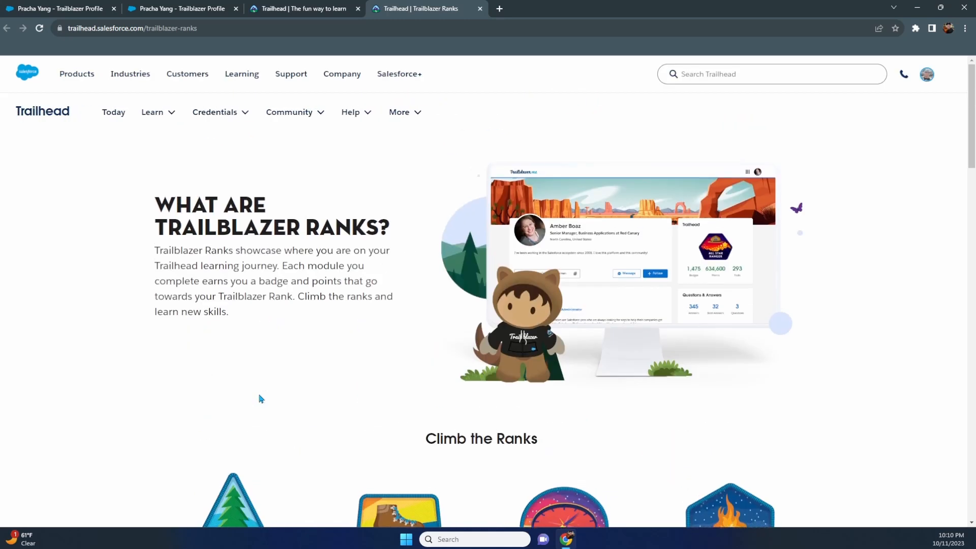
{"action": "scroll", "coordinate": [261, 399], "scroll_direction": "down", "scroll_amount": 15}
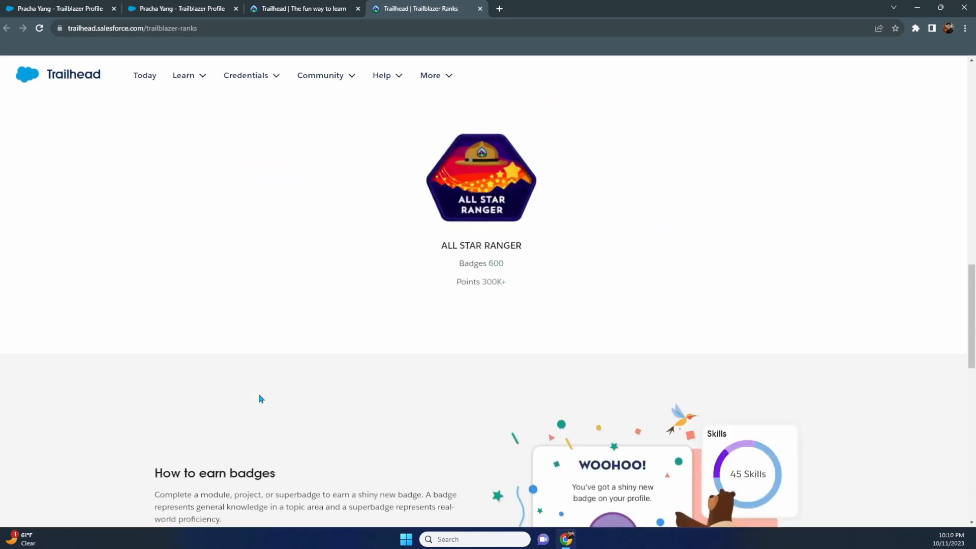
{"action": "scroll", "coordinate": [261, 399], "scroll_direction": "down", "scroll_amount": 7}
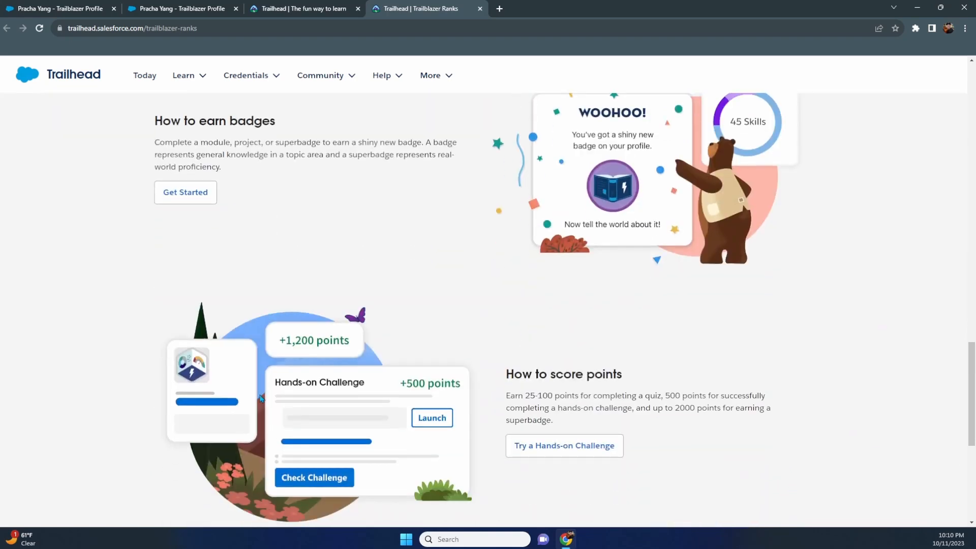
{"action": "scroll", "coordinate": [261, 399], "scroll_direction": "down", "scroll_amount": 6}
{"action": "scroll", "coordinate": [261, 401], "scroll_direction": "up", "scroll_amount": 18}
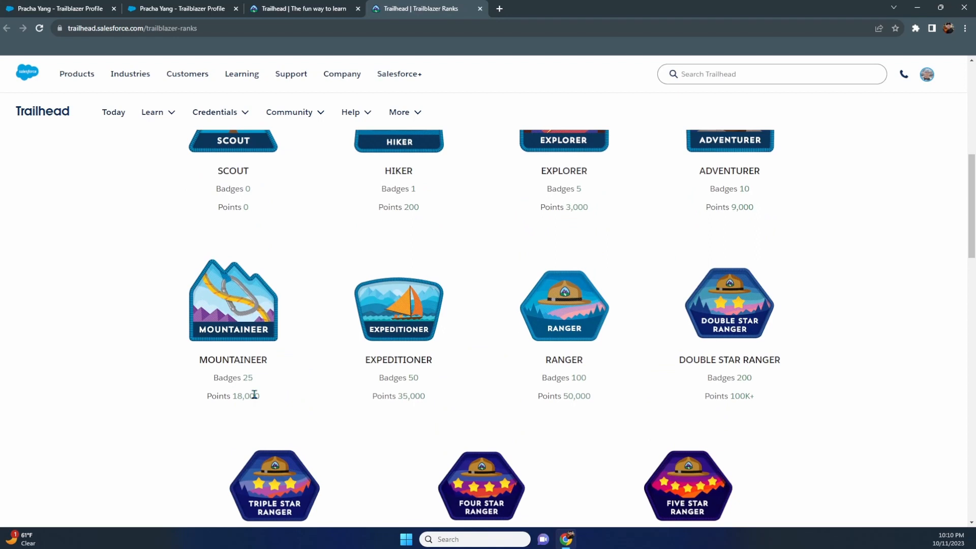
{"action": "scroll", "coordinate": [256, 399], "scroll_direction": "down", "scroll_amount": 5}
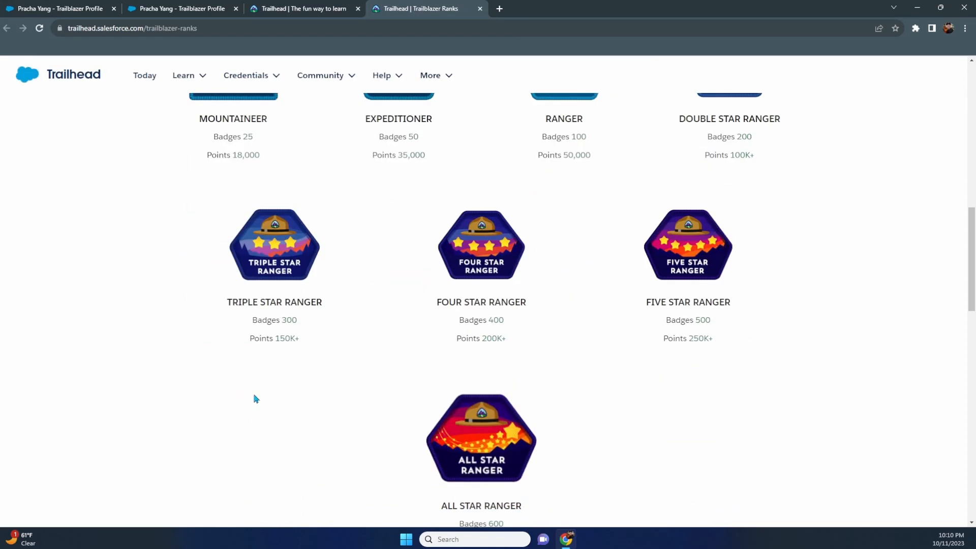
{"action": "scroll", "coordinate": [256, 399], "scroll_direction": "up", "scroll_amount": 13}
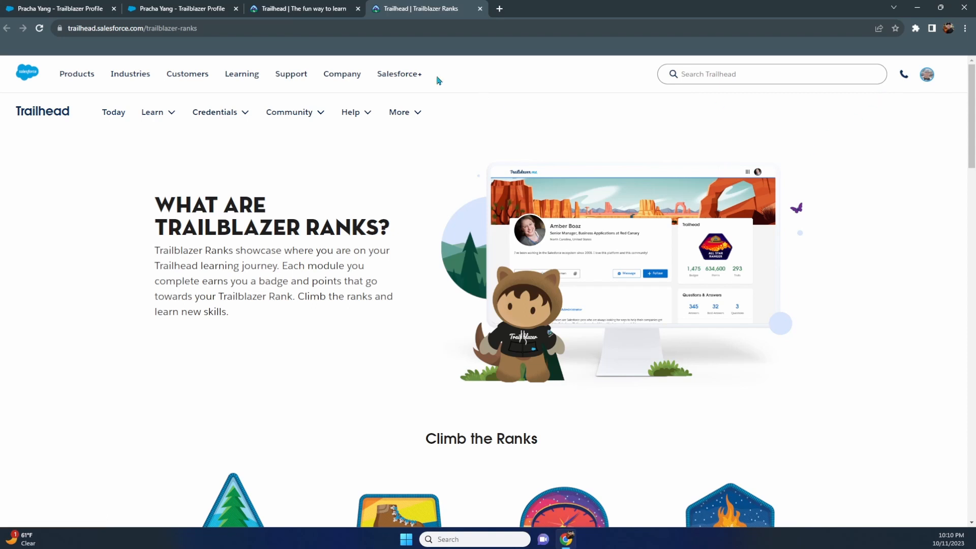
Close the Trailblazer Ranks page and open the Trailblazer profile from the Trailhead home page
{"action": "left_click", "coordinate": [307, 8]}
{"action": "left_click", "coordinate": [481, 9]}
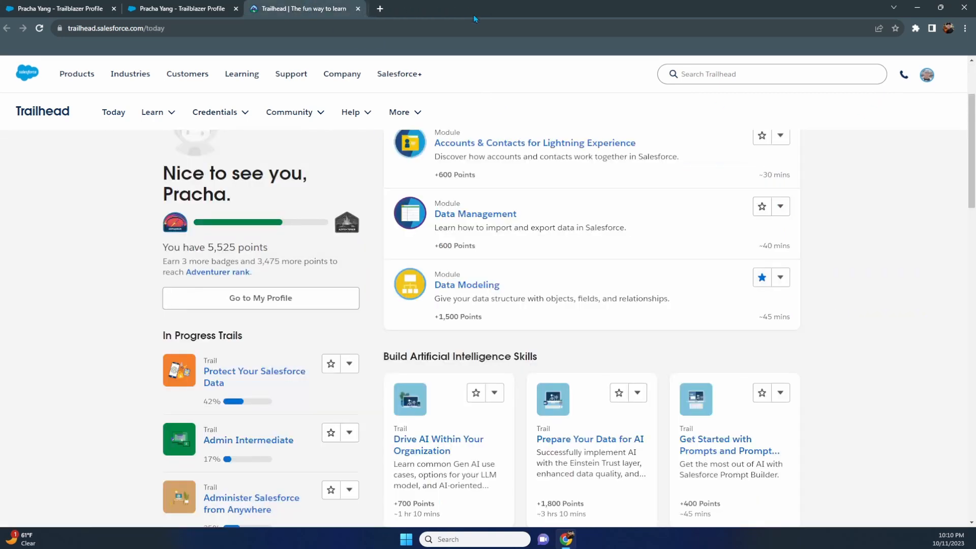
{"action": "scroll", "coordinate": [319, 195], "scroll_direction": "down", "scroll_amount": 1}
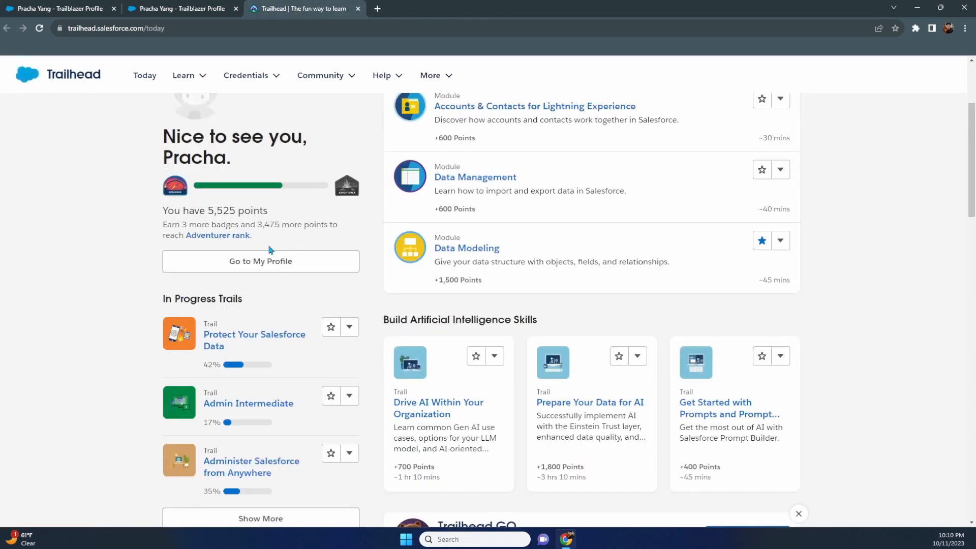
{"action": "left_click", "coordinate": [261, 260]}
{"action": "left_click", "coordinate": [399, 9]}
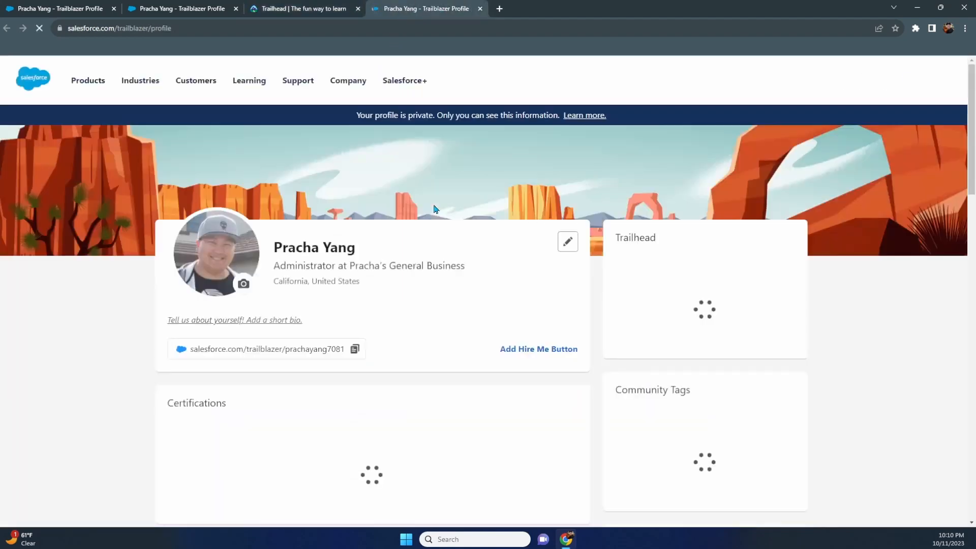
Examine the profile's Trailhead rank summary and the General and Security shares in the Skills chart
{"action": "scroll", "coordinate": [432, 297], "scroll_direction": "down", "scroll_amount": 2}
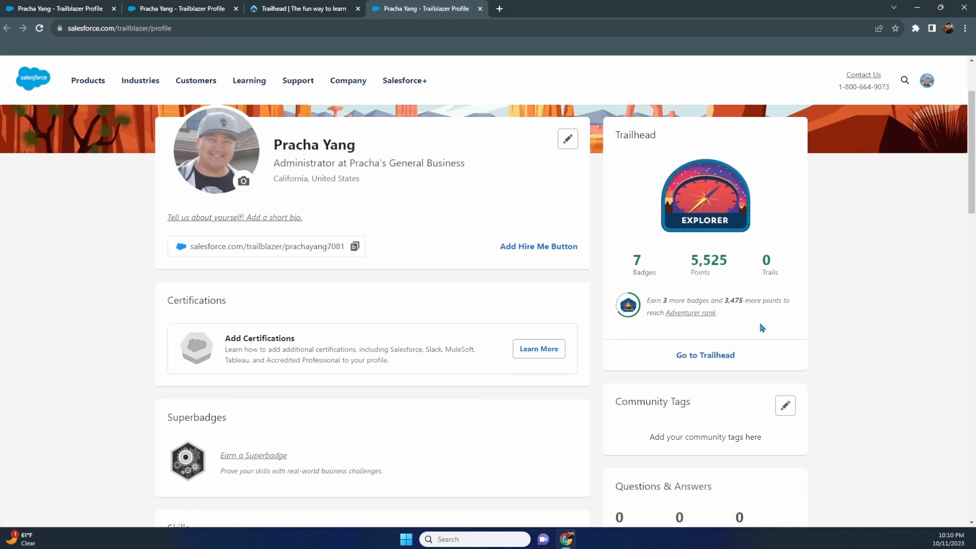
{"action": "scroll", "coordinate": [762, 328], "scroll_direction": "down", "scroll_amount": 5}
{"action": "scroll", "coordinate": [762, 328], "scroll_direction": "down", "scroll_amount": 2}
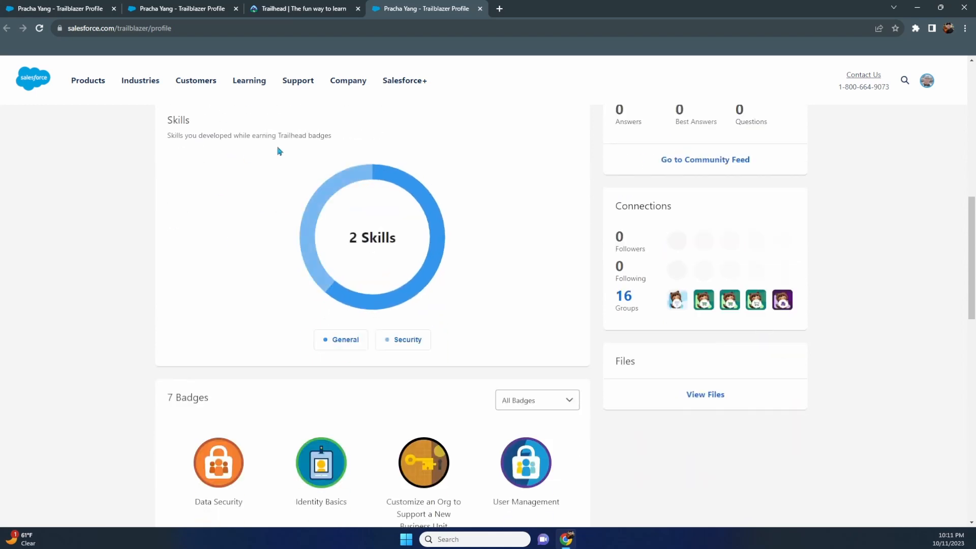
{"action": "mouse_move", "coordinate": [356, 224]}
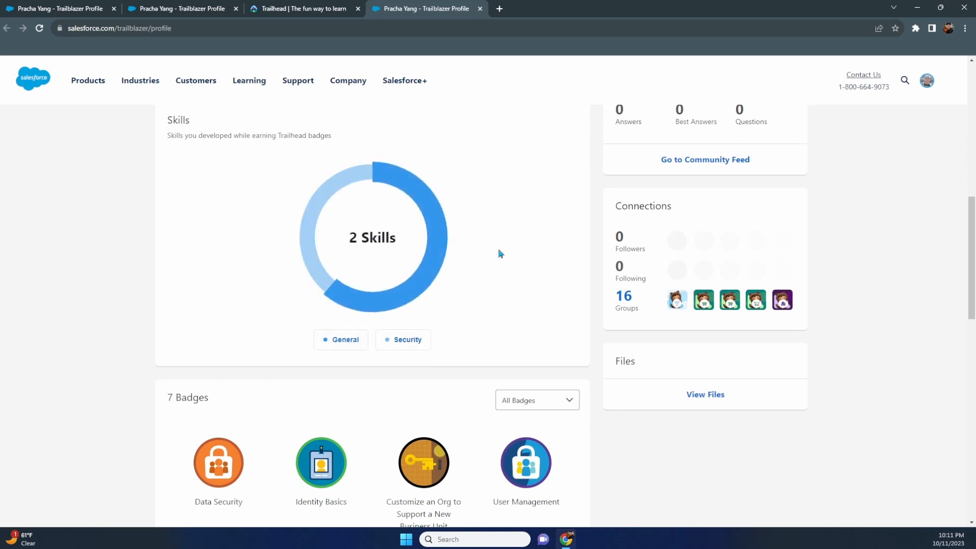
{"action": "scroll", "coordinate": [197, 156], "scroll_direction": "up", "scroll_amount": 2}
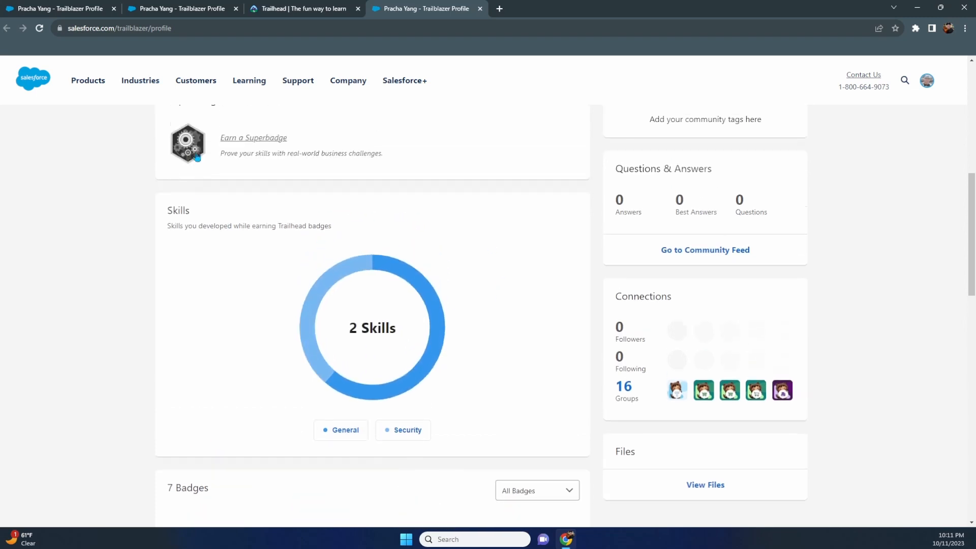
{"action": "mouse_move", "coordinate": [331, 342]}
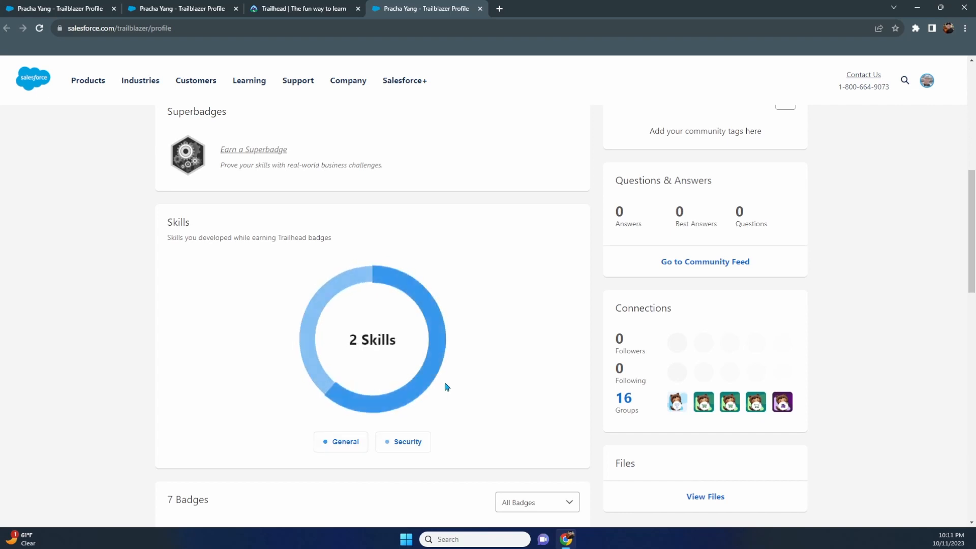
{"action": "mouse_move", "coordinate": [426, 379]}
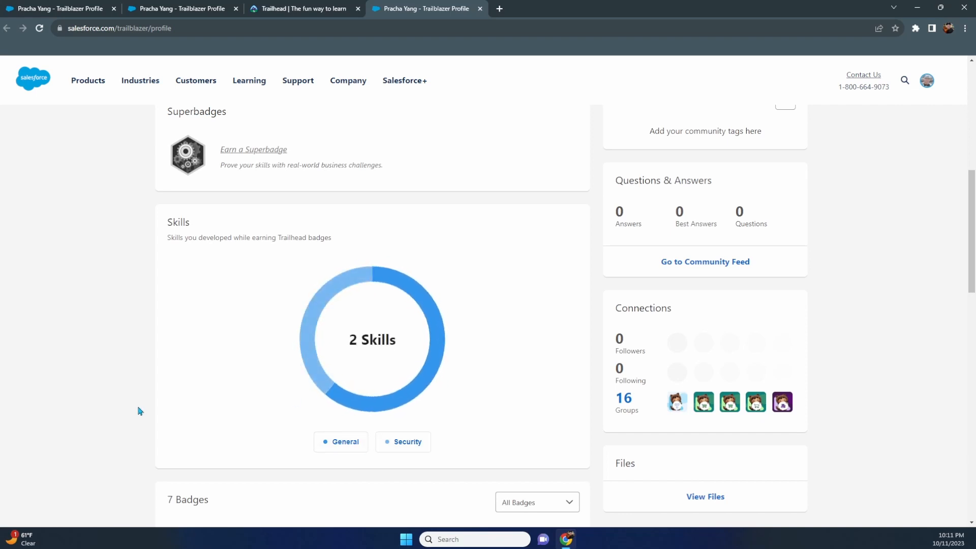
{"action": "mouse_move", "coordinate": [338, 446]}
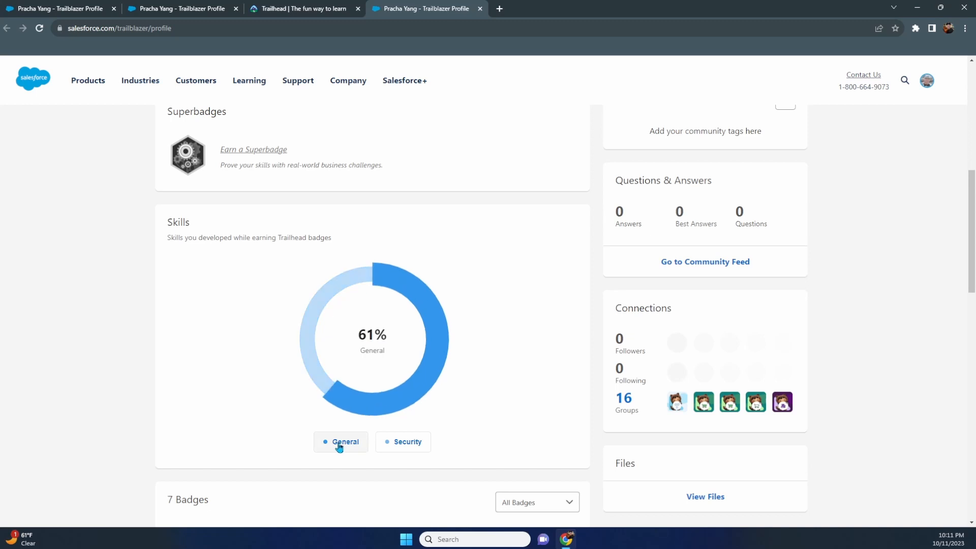
{"action": "scroll", "coordinate": [155, 382], "scroll_direction": "down", "scroll_amount": 1}
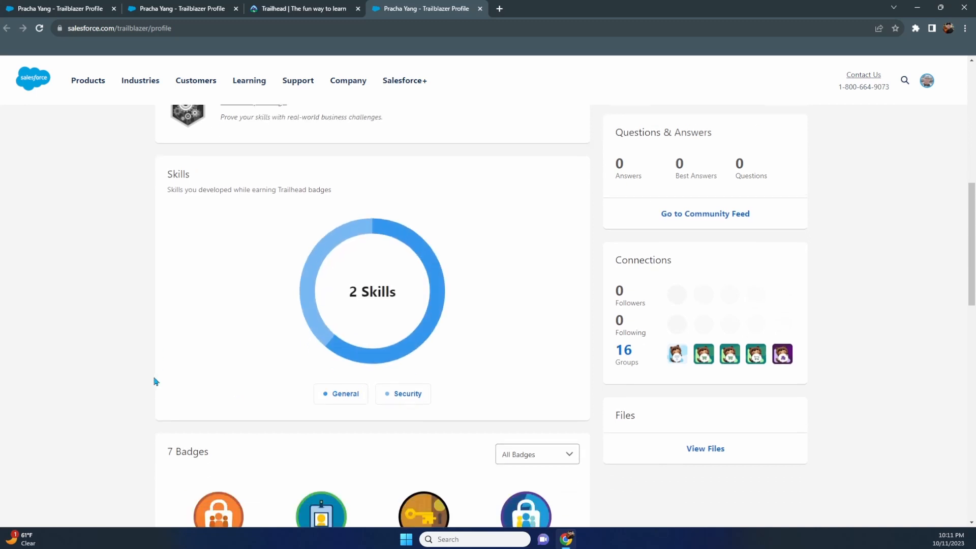
Review the profile's earned badges, event stamps and Details section, and return to the start of the profile
{"action": "scroll", "coordinate": [488, 396], "scroll_direction": "down", "scroll_amount": 4}
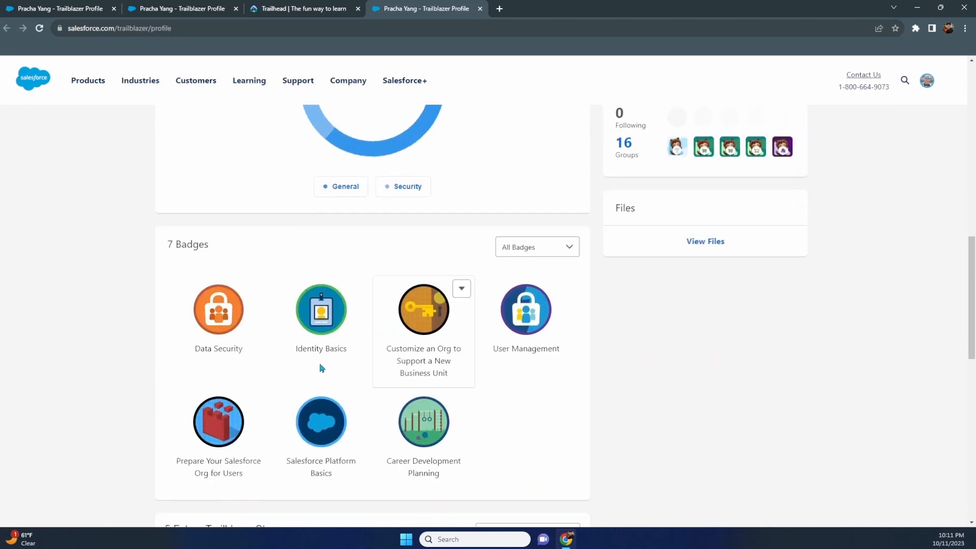
{"action": "scroll", "coordinate": [244, 333], "scroll_direction": "down", "scroll_amount": 5}
{"action": "scroll", "coordinate": [247, 329], "scroll_direction": "down", "scroll_amount": 5}
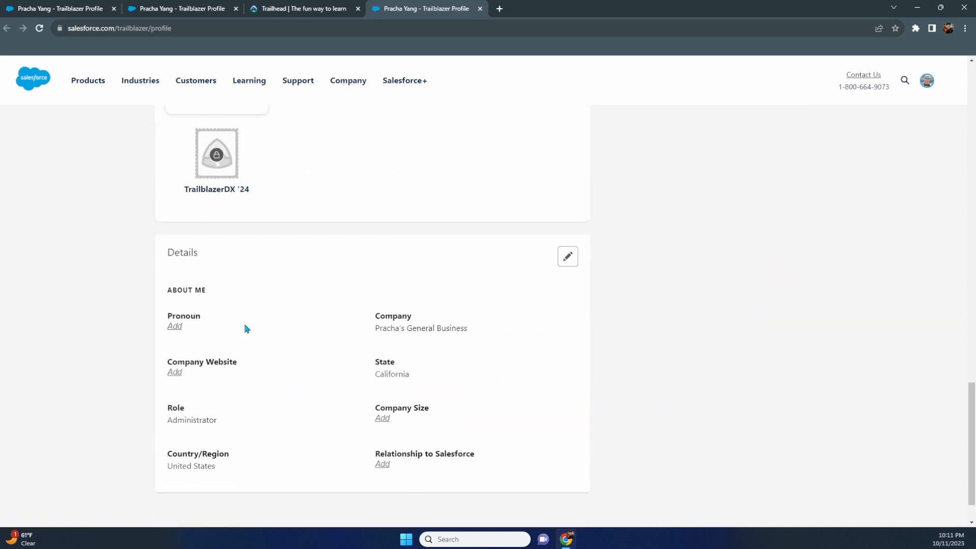
{"action": "scroll", "coordinate": [247, 328], "scroll_direction": "down", "scroll_amount": 2}
{"action": "scroll", "coordinate": [247, 329], "scroll_direction": "up", "scroll_amount": 20}
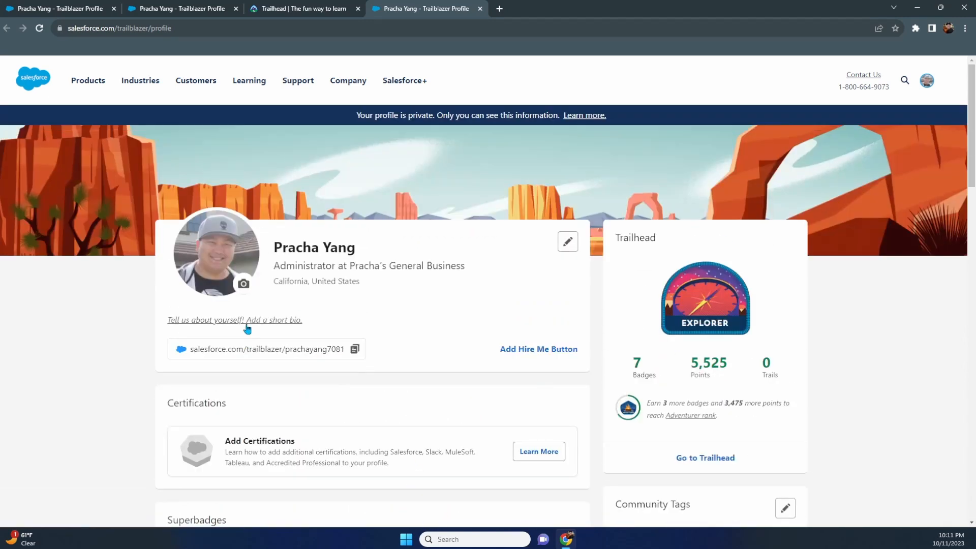
Go from the profile to Trailhead in a new tab and close the profile and older Trailhead home tabs
{"action": "left_click", "coordinate": [701, 456]}
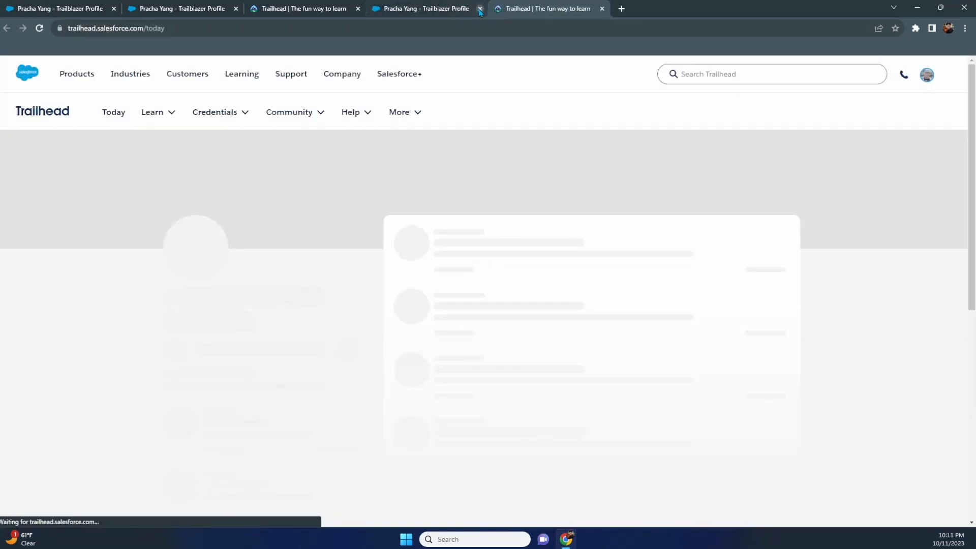
{"action": "left_click", "coordinate": [480, 9]}
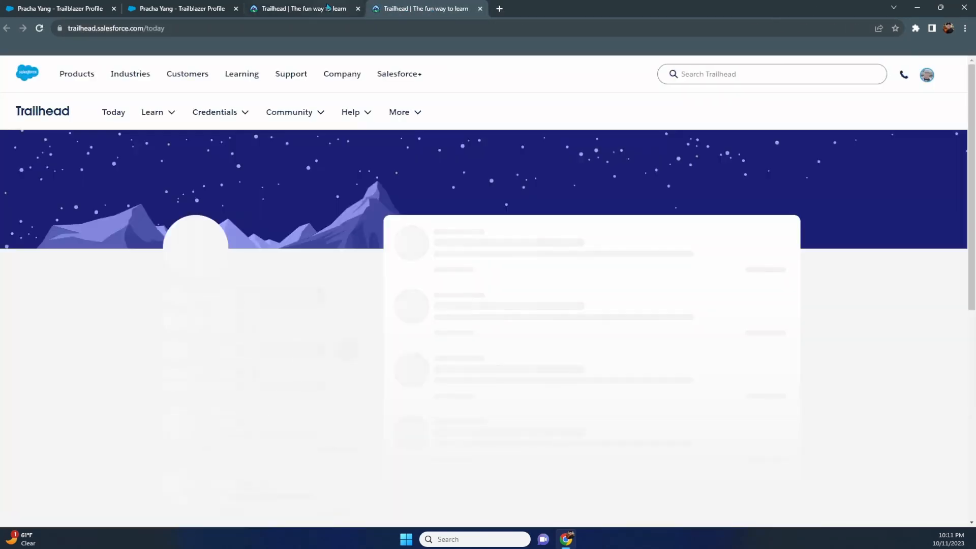
{"action": "left_click", "coordinate": [346, 9]}
{"action": "left_click", "coordinate": [358, 9]}
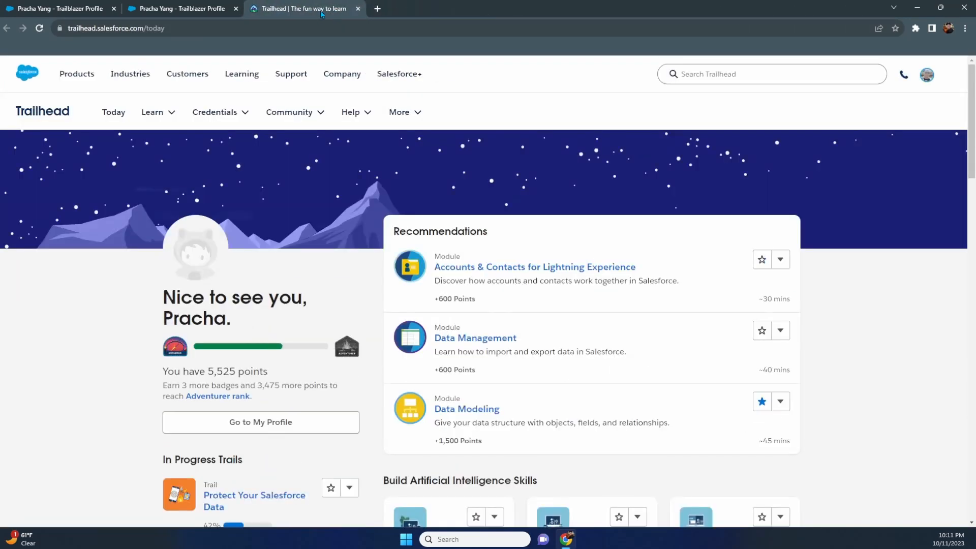
Open the in-progress trailmix "Prepare for Your Salesforce Administrator Credential" and look through its completed modules and projects
{"action": "scroll", "coordinate": [120, 218], "scroll_direction": "down", "scroll_amount": 8}
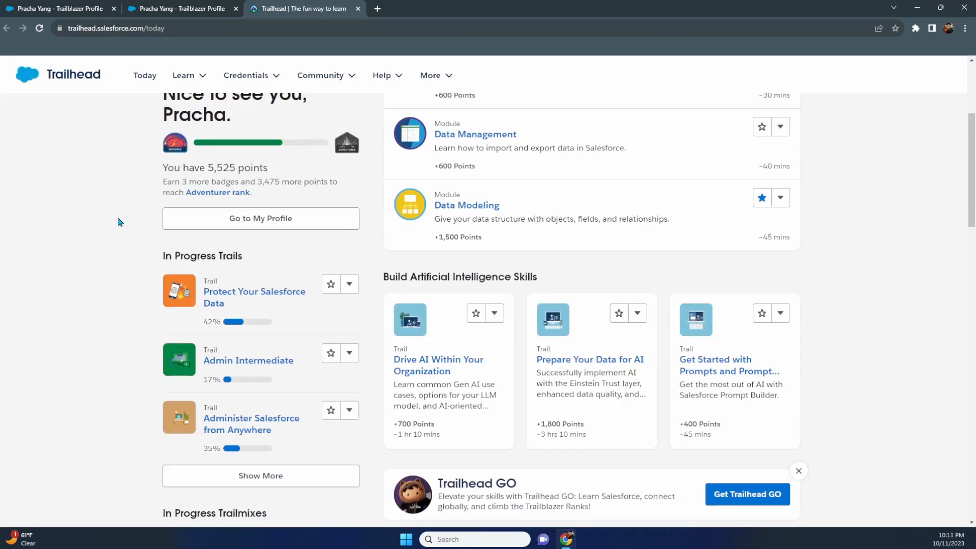
{"action": "left_click", "coordinate": [233, 358]}
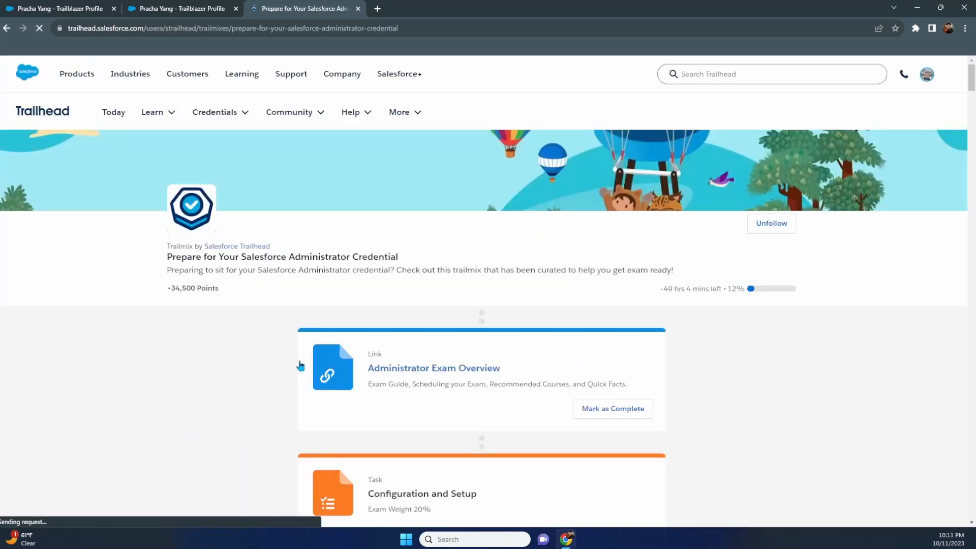
{"action": "scroll", "coordinate": [265, 356], "scroll_direction": "down", "scroll_amount": 20}
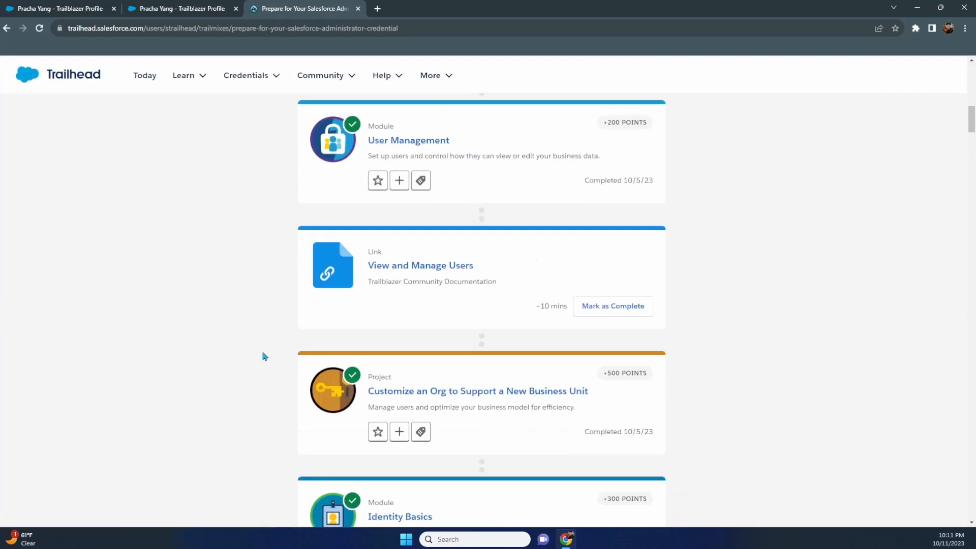
Review the trailmix's items from Identity Basics and Data Security through Data Modeling, and return to the trailmix overview and its overall progress
{"action": "scroll", "coordinate": [268, 360], "scroll_direction": "down", "scroll_amount": 2}
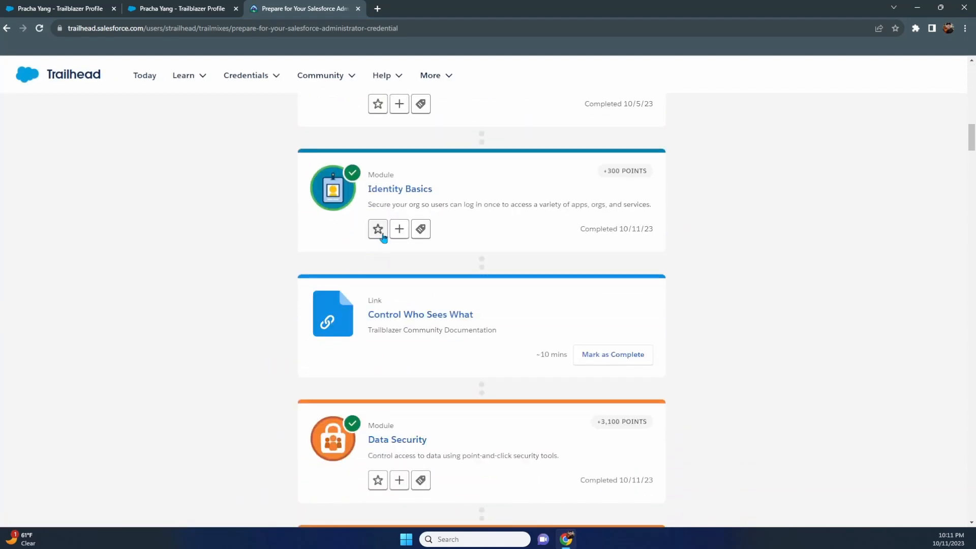
{"action": "scroll", "coordinate": [413, 224], "scroll_direction": "down", "scroll_amount": 3}
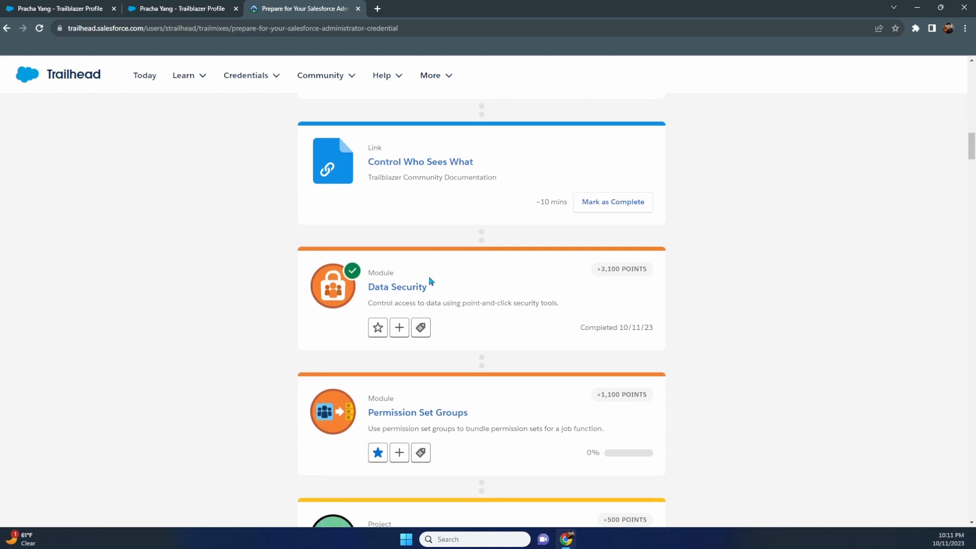
{"action": "scroll", "coordinate": [429, 280], "scroll_direction": "up", "scroll_amount": 1}
{"action": "scroll", "coordinate": [430, 281], "scroll_direction": "down", "scroll_amount": 5}
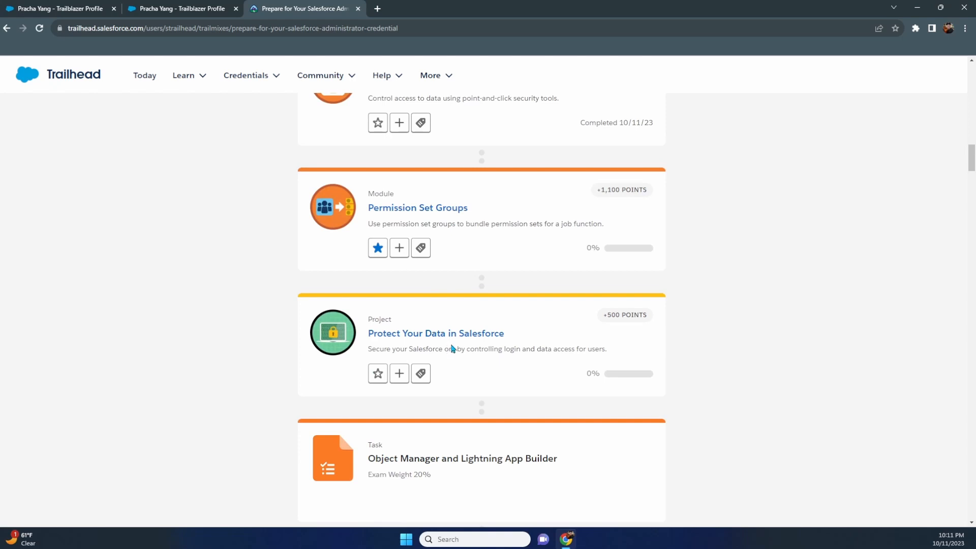
{"action": "scroll", "coordinate": [452, 347], "scroll_direction": "down", "scroll_amount": 5}
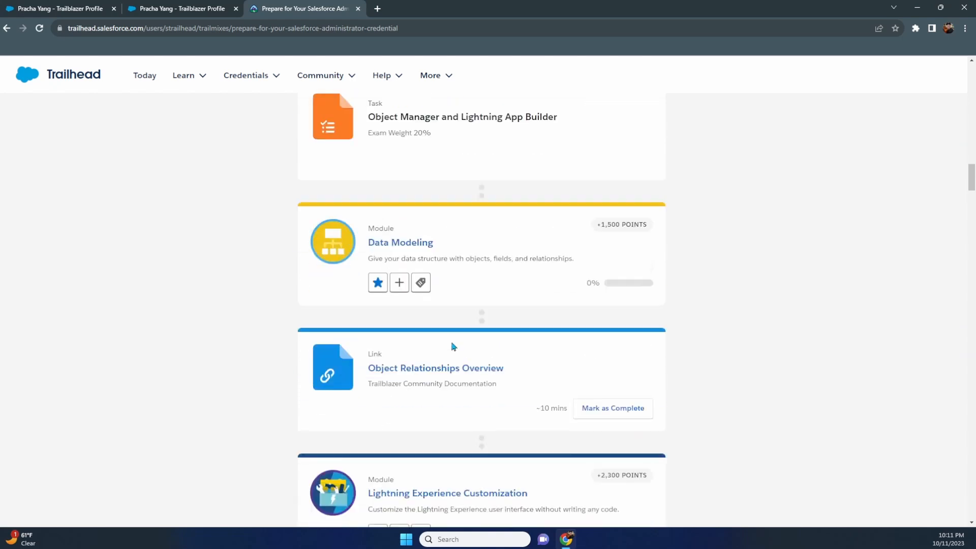
{"action": "scroll", "coordinate": [452, 345], "scroll_direction": "up", "scroll_amount": 8}
{"action": "scroll", "coordinate": [452, 345], "scroll_direction": "up", "scroll_amount": 15}
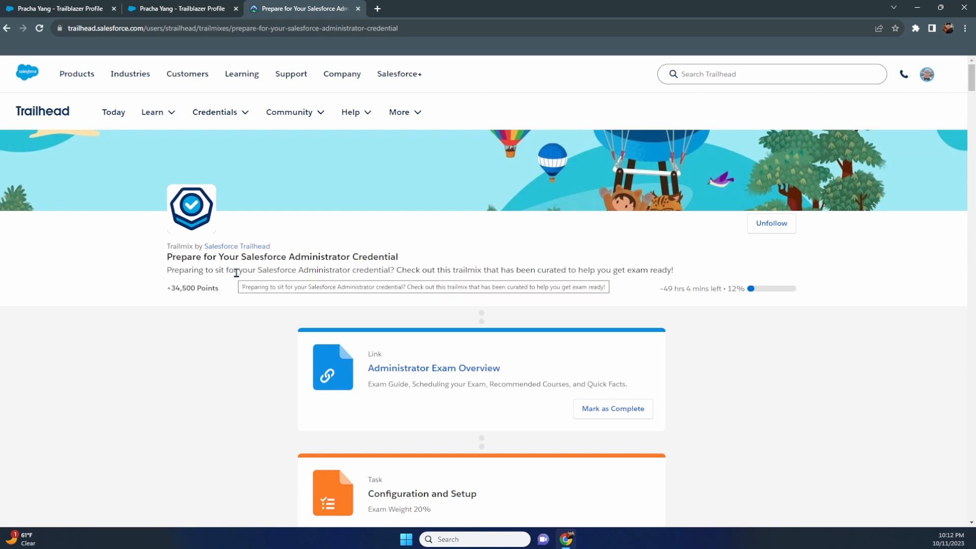
{"action": "scroll", "coordinate": [236, 273], "scroll_direction": "down", "scroll_amount": 5}
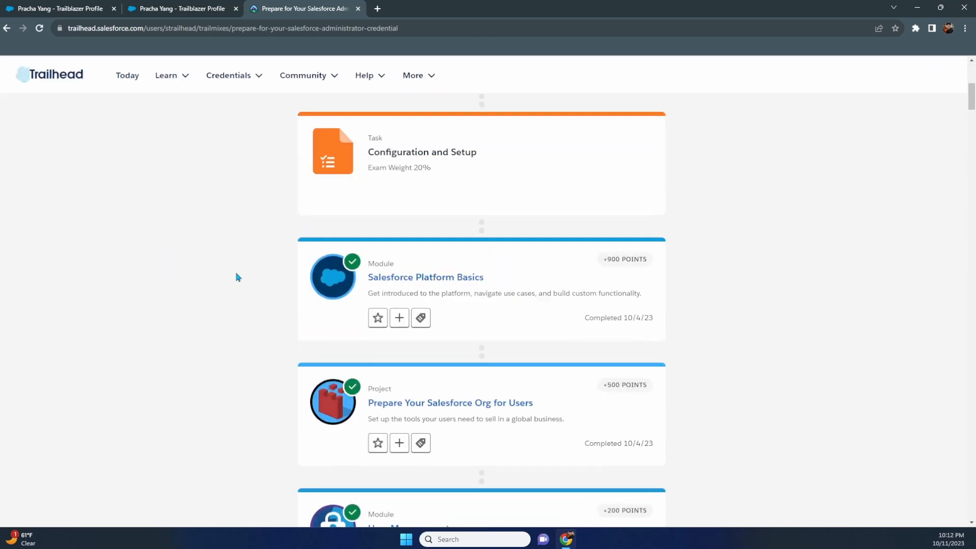
{"action": "scroll", "coordinate": [236, 273], "scroll_direction": "up", "scroll_amount": 5}
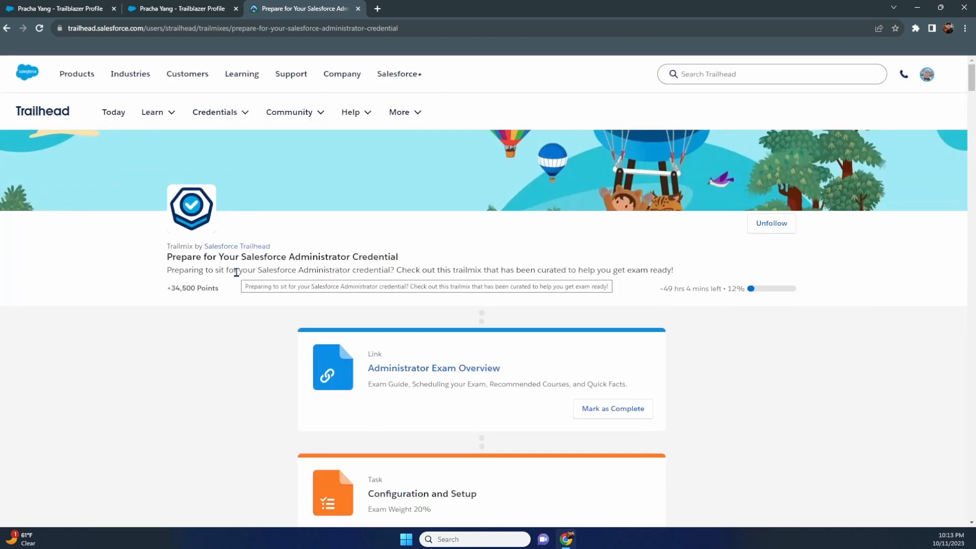